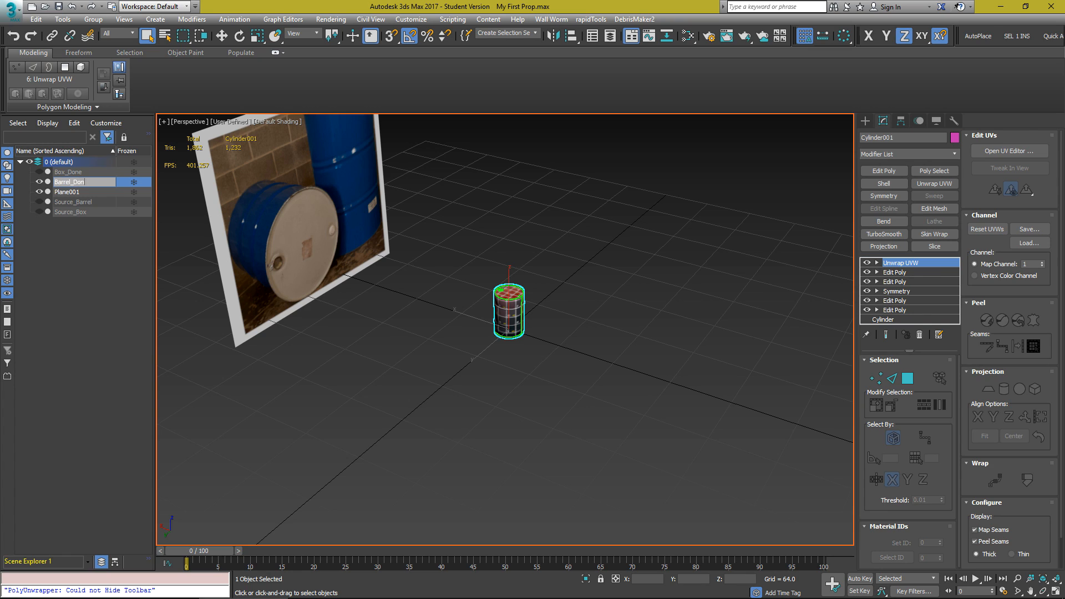
Delete the reference image plane Plane001 from the scene
left_click(69, 192)
key("Delete")
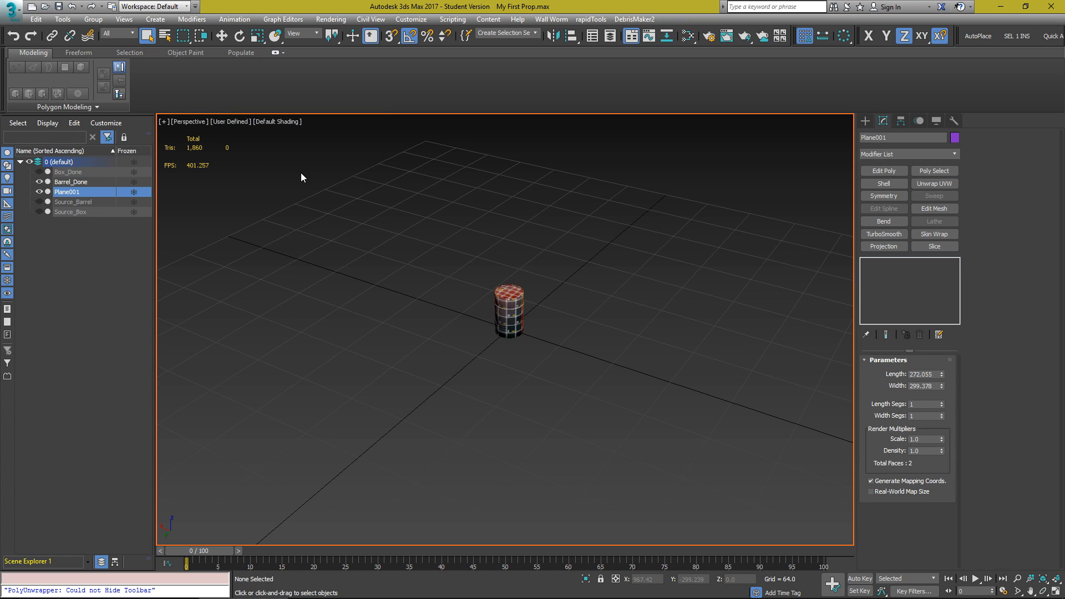
Move Box_Done along the Y axis to about -84, clear of the barrel
left_click(520, 312)
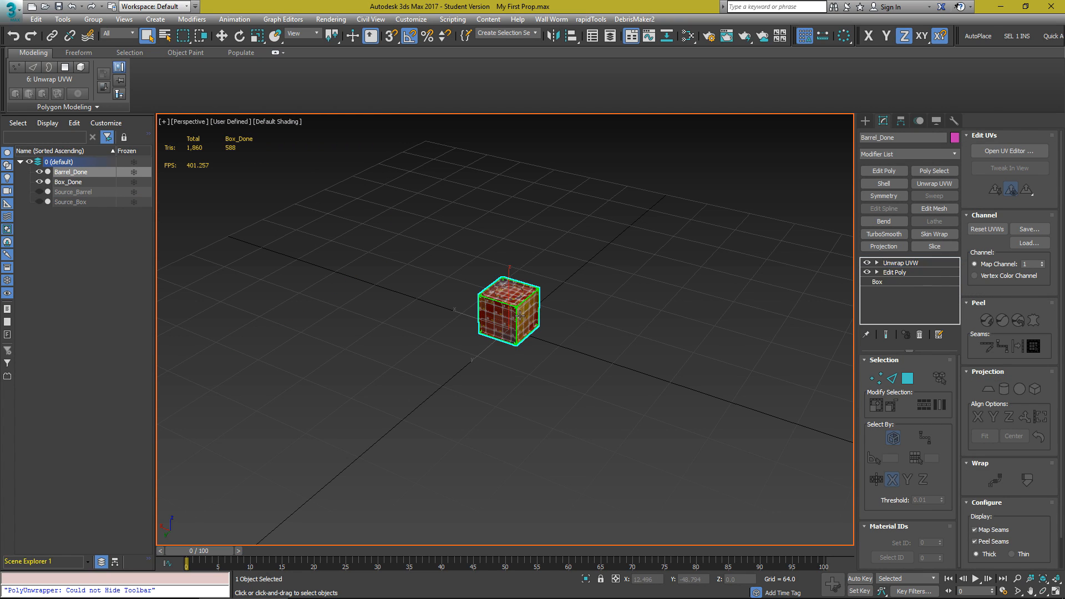
key("w")
left_click_drag(487, 350, 528, 318)
mouse_move(527, 318)
middle_mouse_down("alt")
mouse_move(486, 325)
mouse_move(522, 330)
middle_mouse_up("alt")
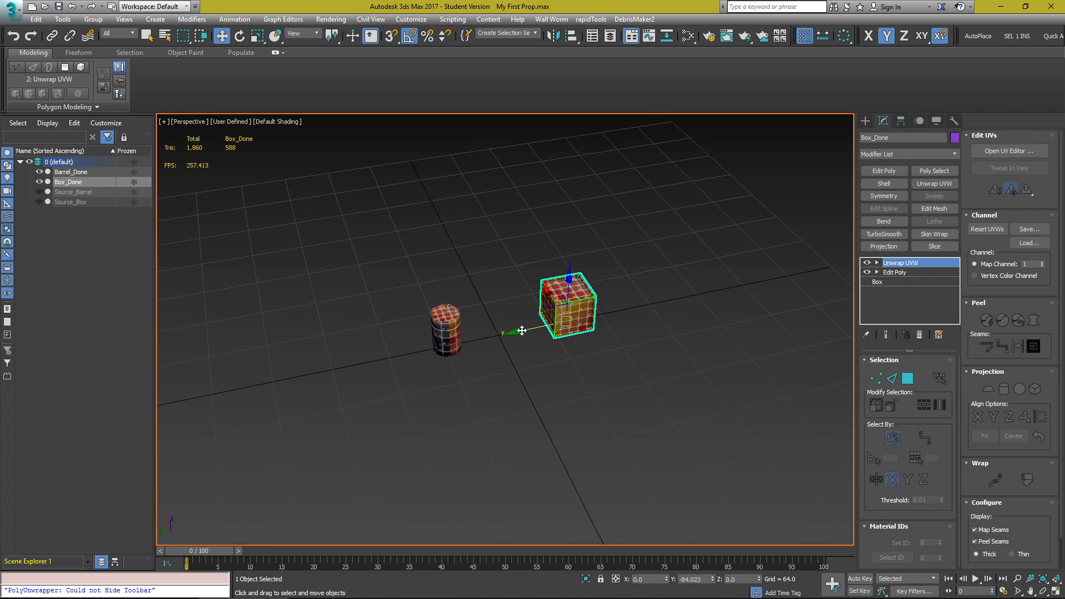
scroll(525, 328, "up", 5)
Unhide Source_Barrel and Source_Box, and move Source_Box along Y to about -47, next to the finished box
left_click(39, 192)
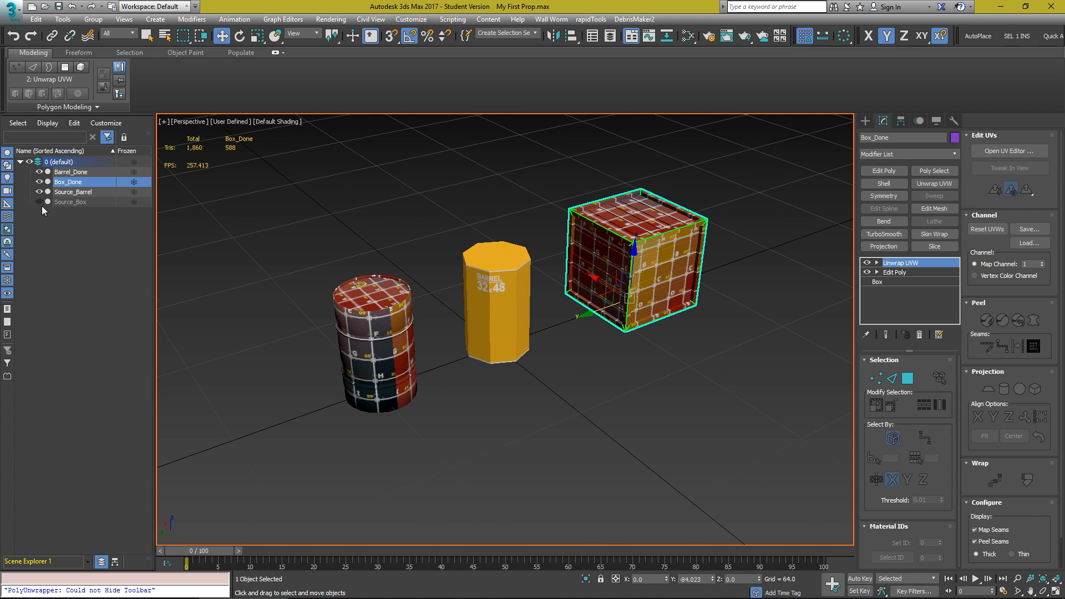
left_click(39, 202)
left_click(71, 202)
left_click_drag(469, 321, 550, 299)
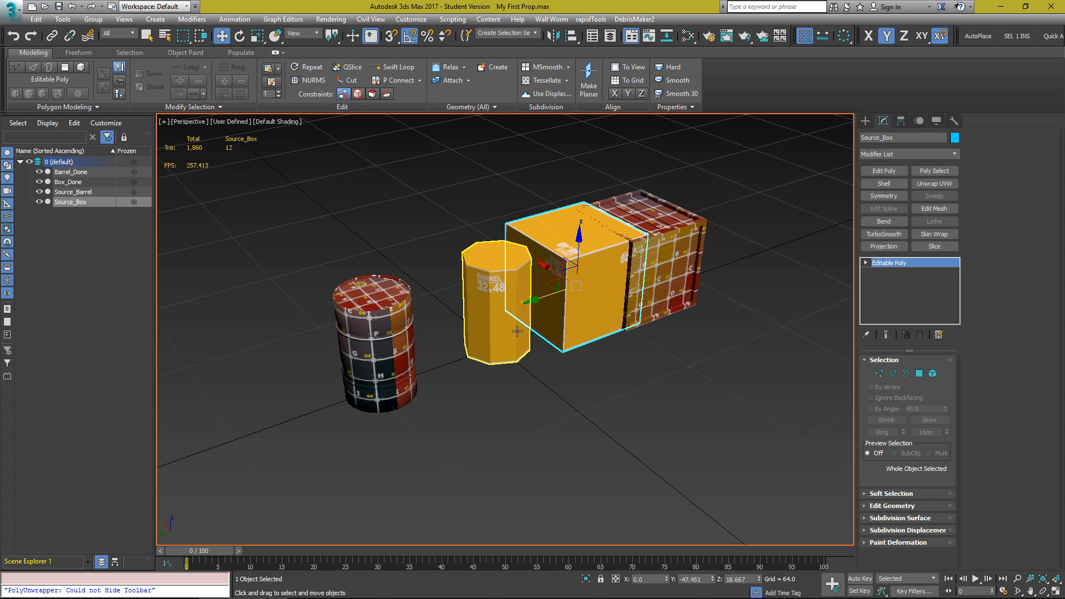
Hide Source_Barrel and Source_Box, leaving only the finished props visible, and save the scene
left_click(517, 332, "ctrl")
left_click(38, 193)
left_click(40, 202)
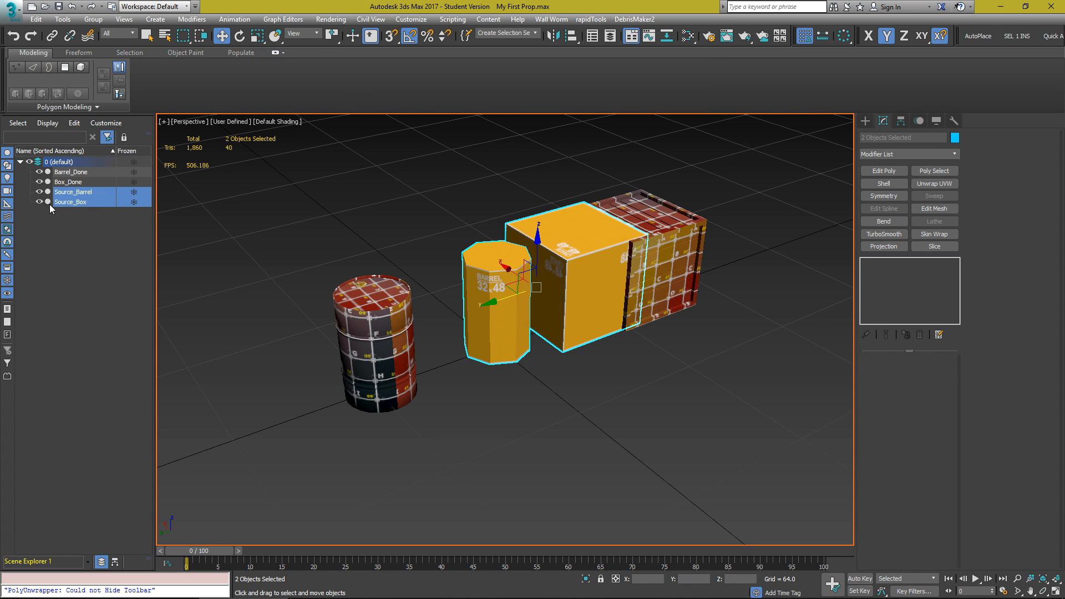
left_click(40, 192)
left_click(478, 330)
scroll(486, 320, "up", 5)
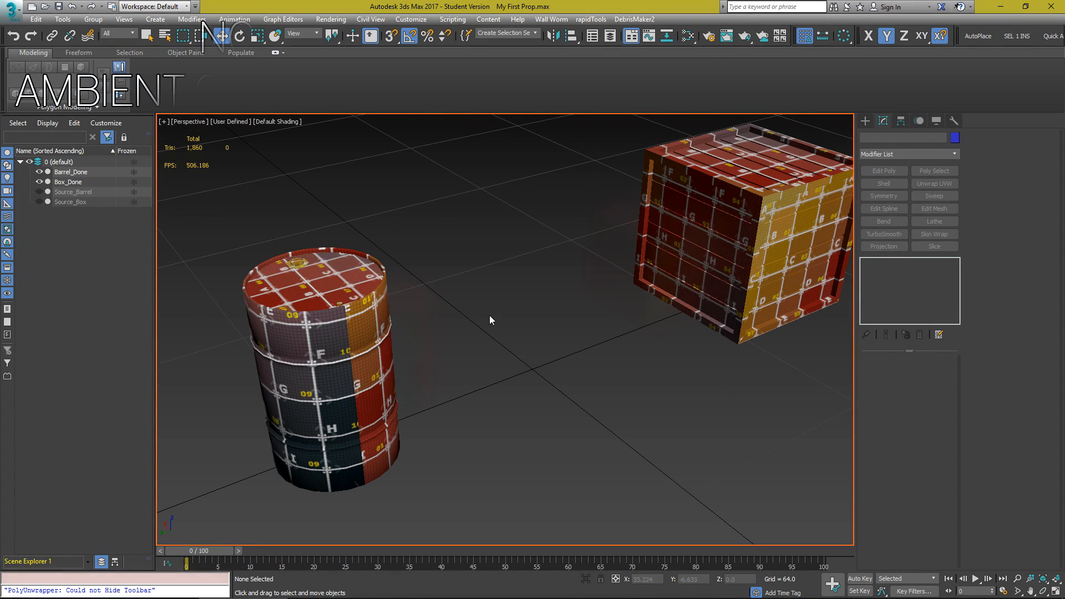
key("ctrl+s")
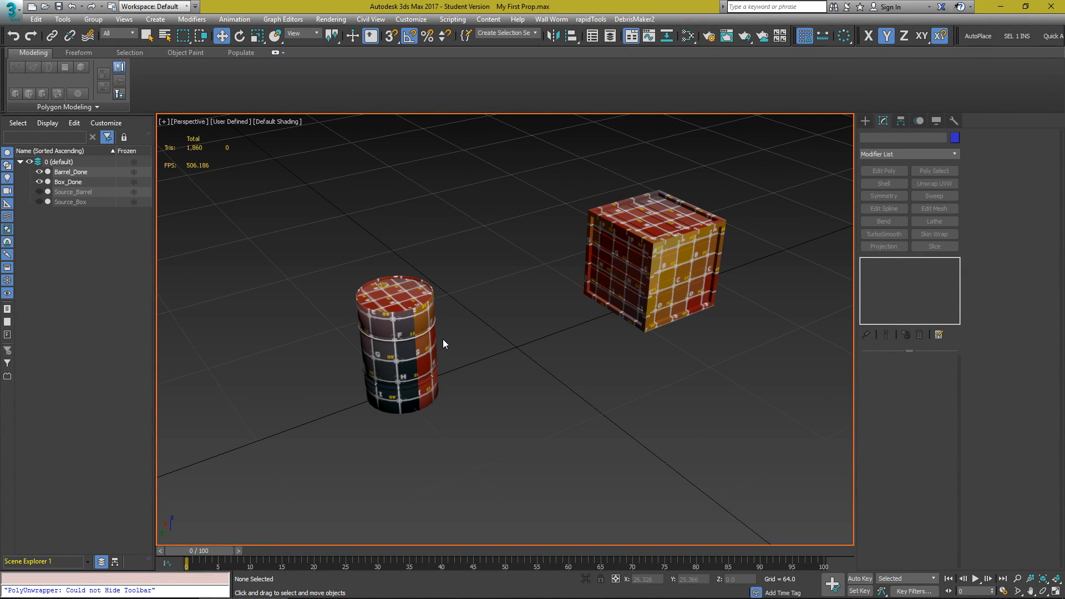
Move Barrel_Done to about 5.7 along Y and shift Box_Done along Y so the two props stand near each other
scroll(371, 172, "up", 4)
middle_click_drag(443, 338, 493, 265, "alt")
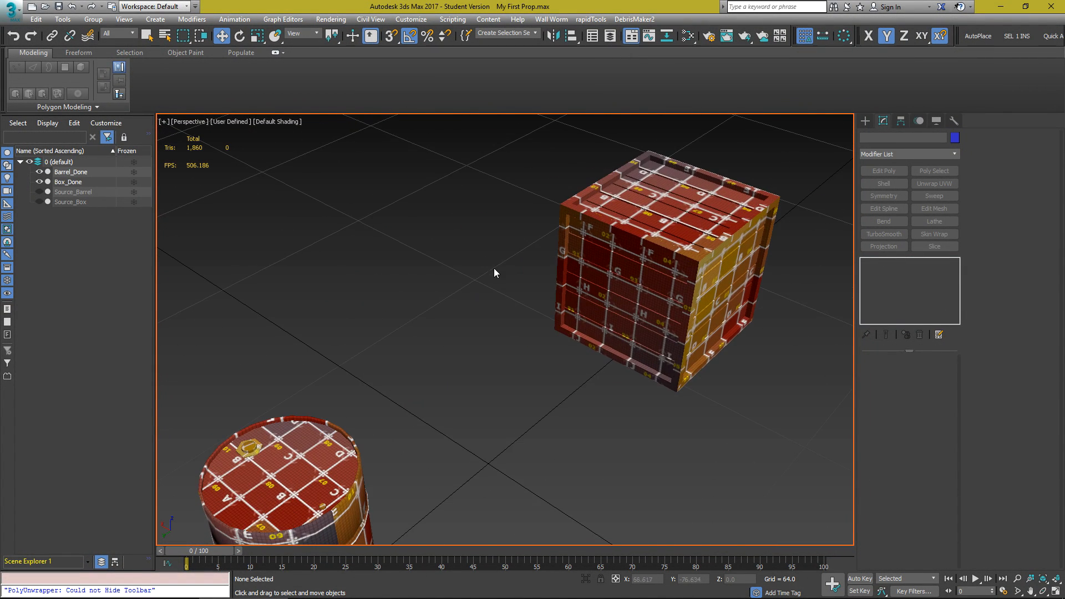
scroll(448, 422, "down", 4)
left_click(390, 469)
left_click_drag(373, 487, 465, 423)
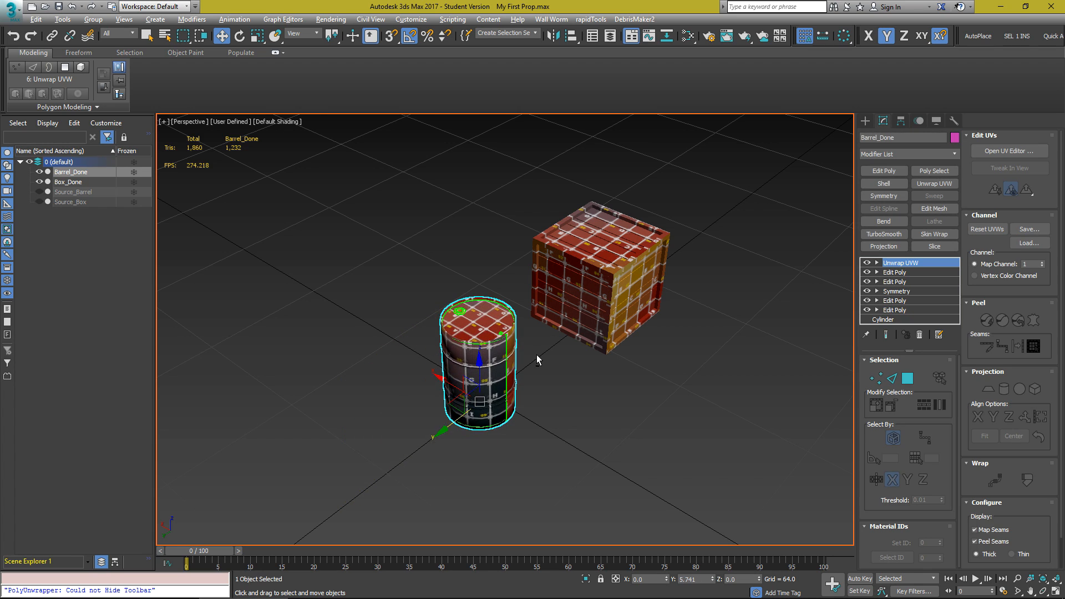
middle_click_drag(538, 359, 494, 334, "alt")
left_click(592, 334)
left_click_drag(575, 353, 544, 361)
left_click(545, 423)
scroll(593, 333, "up", 3)
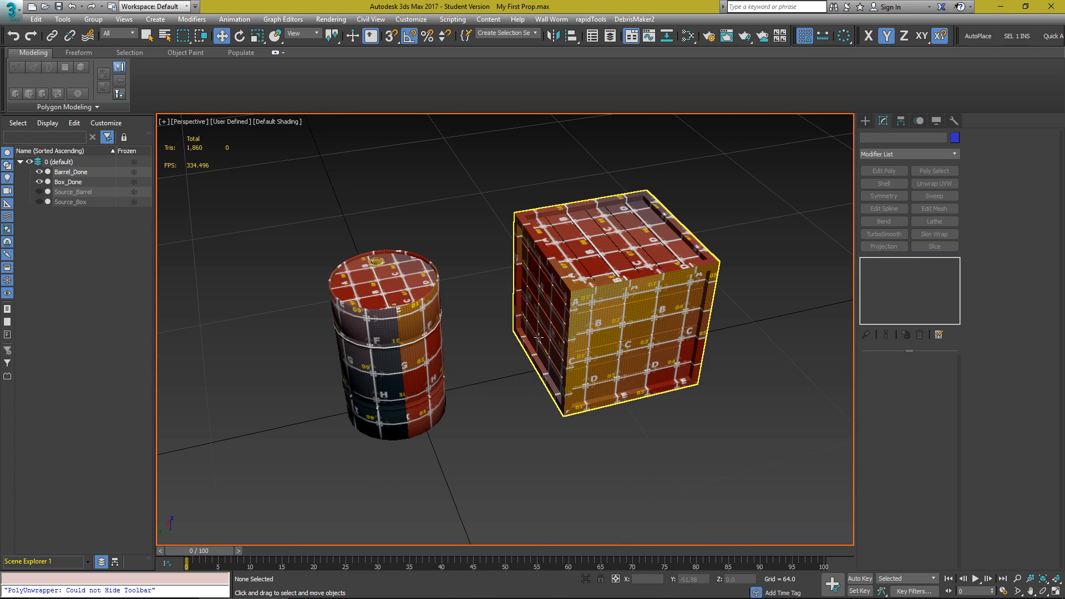
Set the perspective viewport's rendering preset to High Quality
left_click(251, 121)
left_click(258, 134)
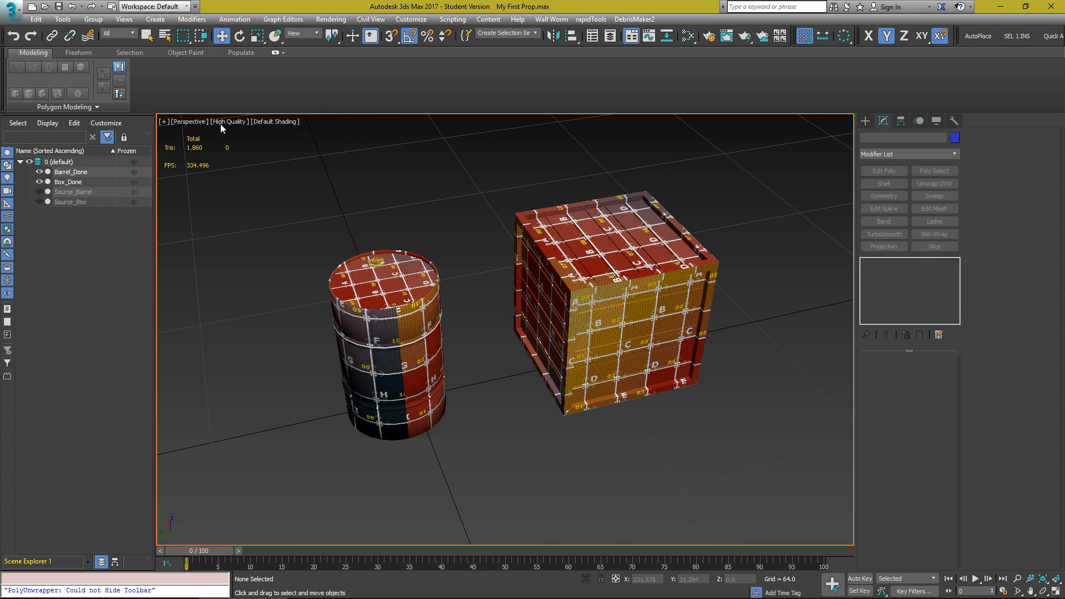
middle_click_drag(410, 242, 405, 236)
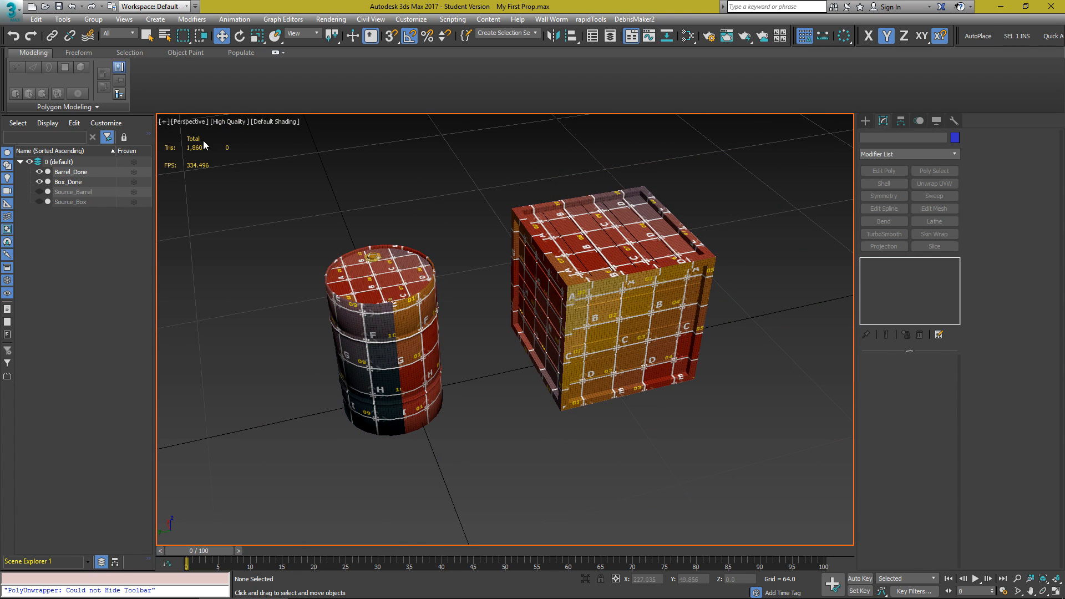
Create a standard Skylight in the empty area beyond the box
left_click(864, 121)
left_click(893, 137)
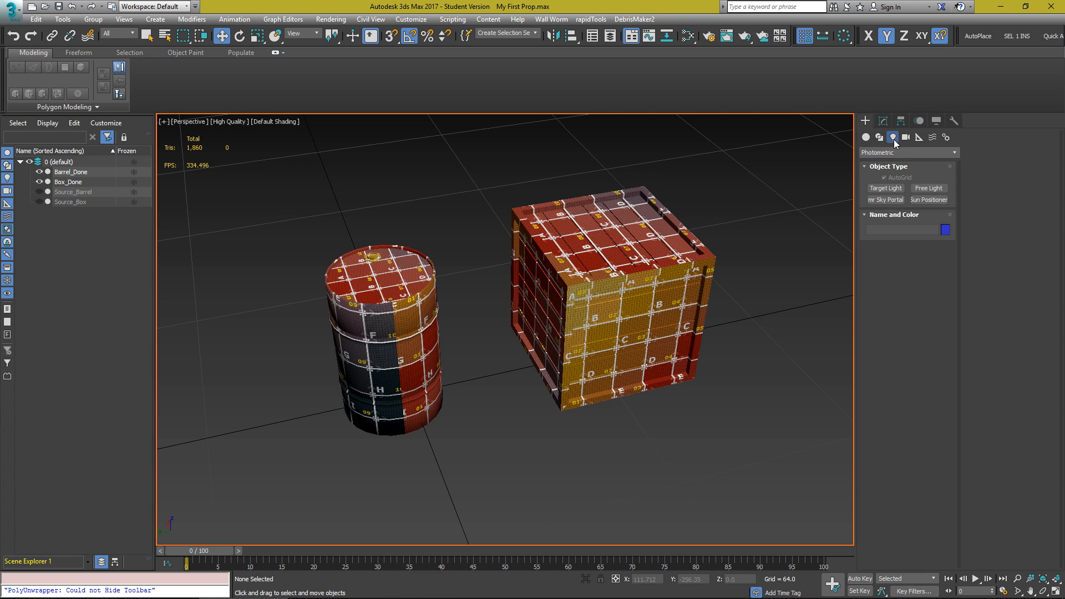
left_click(912, 153)
left_click(891, 167)
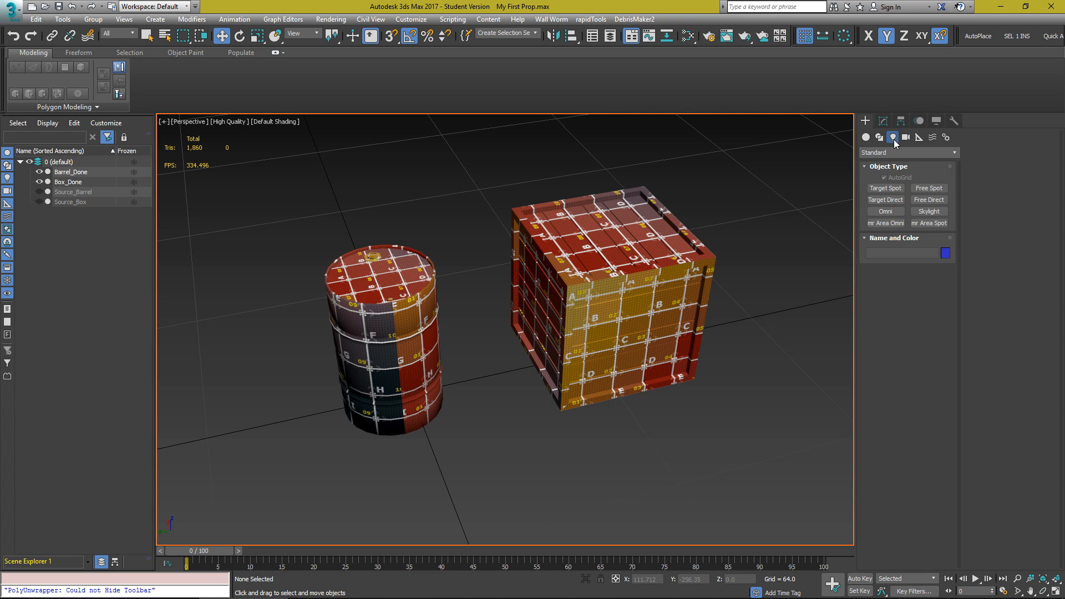
left_click(930, 212)
middle_click_drag(799, 238, 589, 259)
left_click(799, 251)
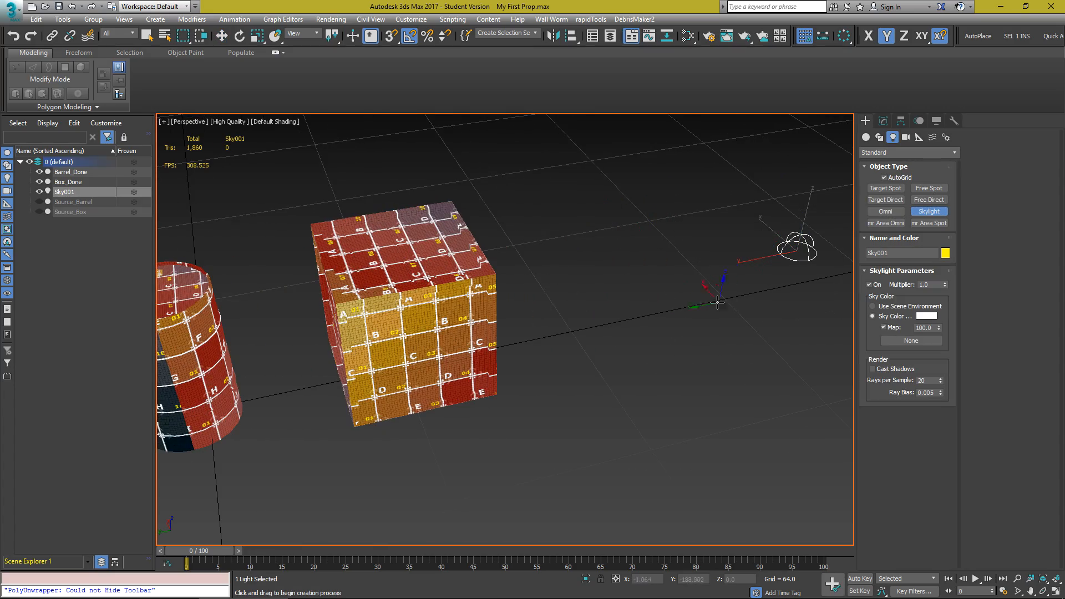
key("w")
middle_click_drag(449, 277, 760, 256)
middle_click_drag(674, 314, 515, 305)
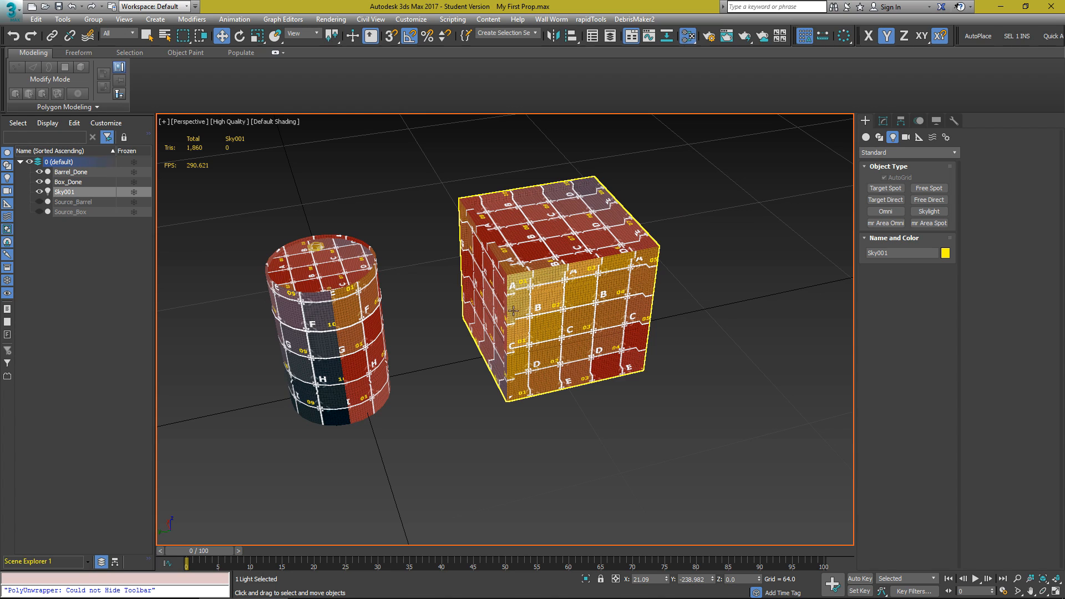
Open the Slate Material Editor and resize and reposition its window so it fits on the screen
key("m")
left_click_drag(629, 87, 680, 31)
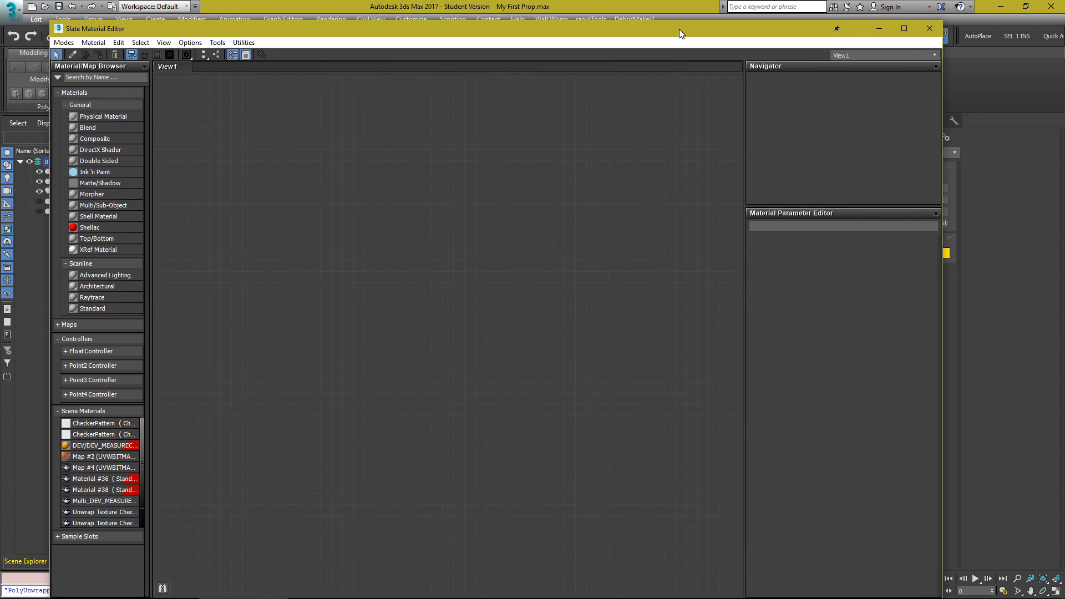
left_click_drag(51, 21, 95, 72)
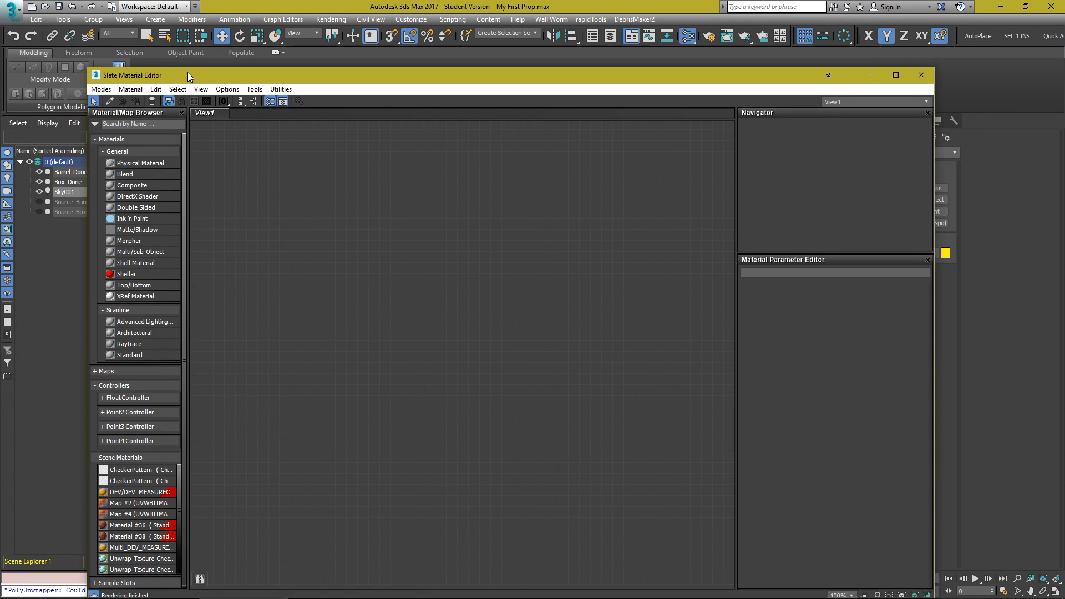
left_click_drag(191, 79, 170, 32)
Switch the material editor to compact mode and back to Slate mode
left_click(115, 47)
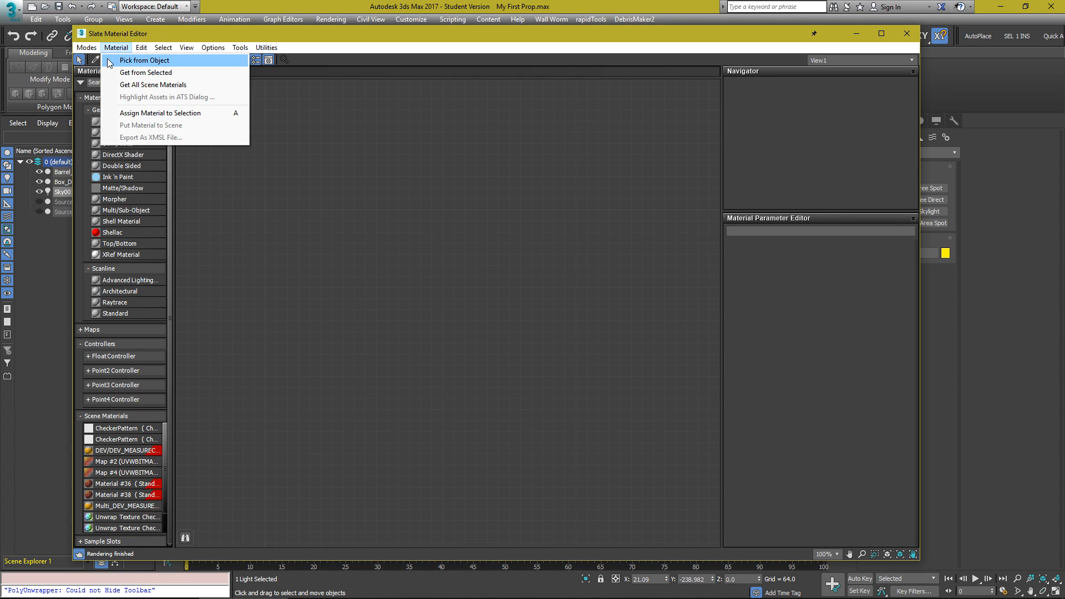
left_click(91, 59)
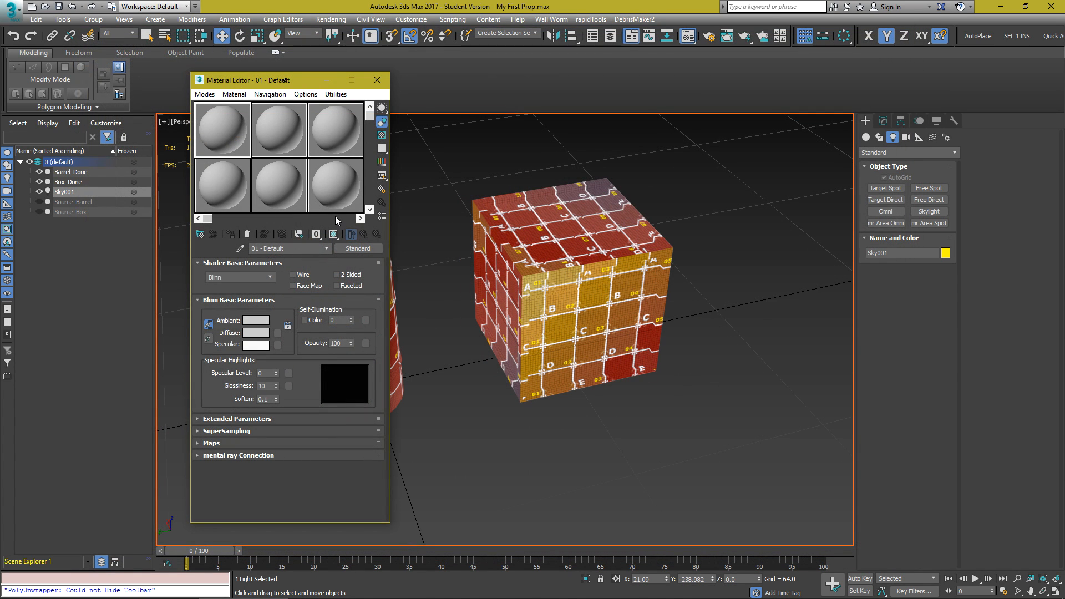
left_click(204, 95)
left_click(231, 123)
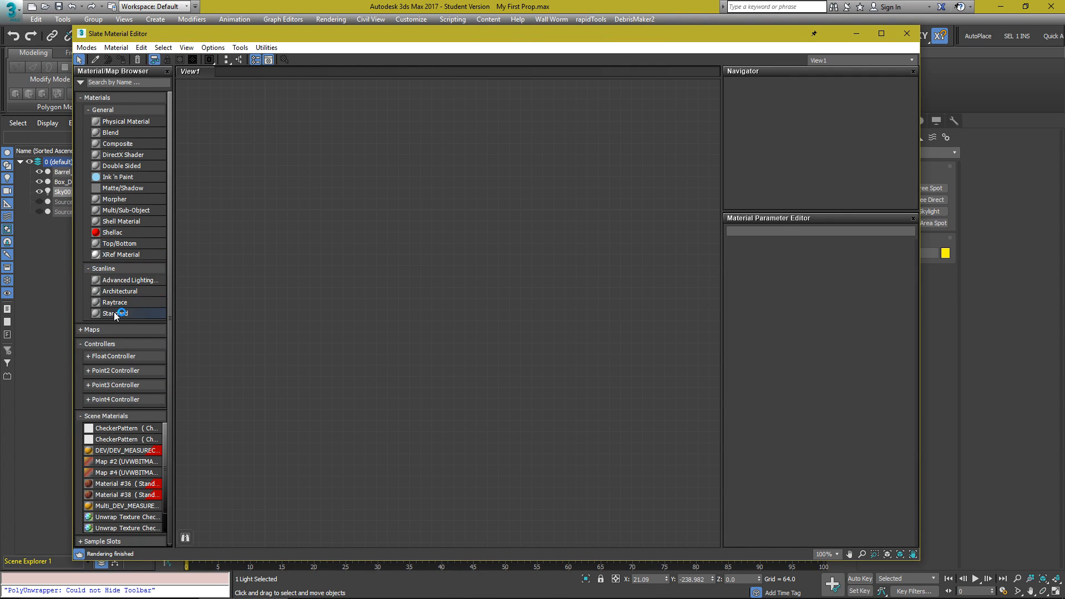
Add a Standard material to the node view and set its ambient and diffuse colour to pure white (255, 255, 255)
left_click_drag(109, 312, 444, 259)
double_click(433, 264)
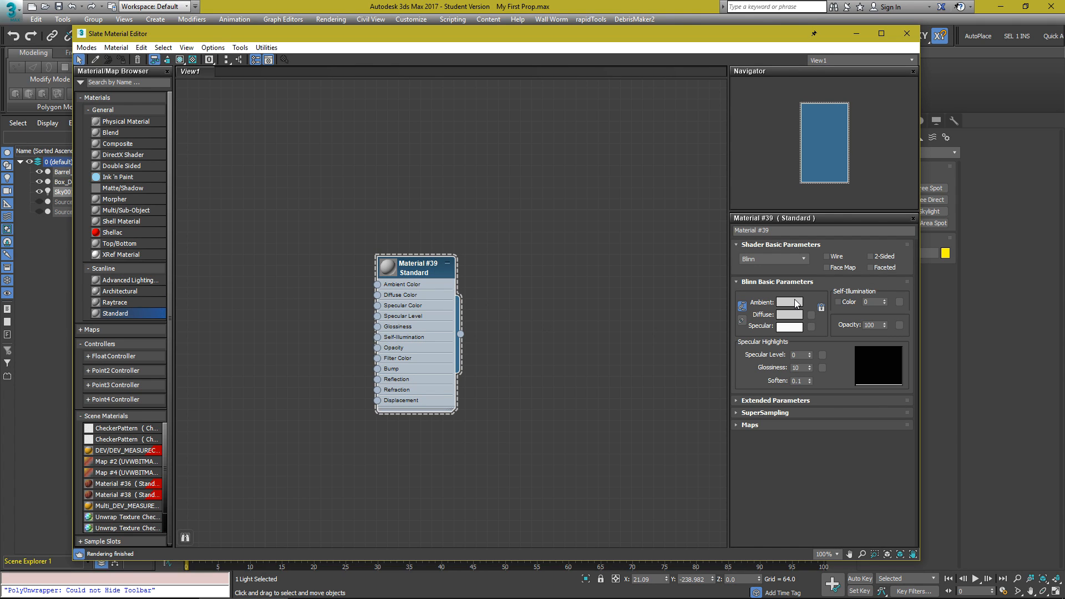
left_click(795, 303)
left_click_drag(331, 149, 330, 161)
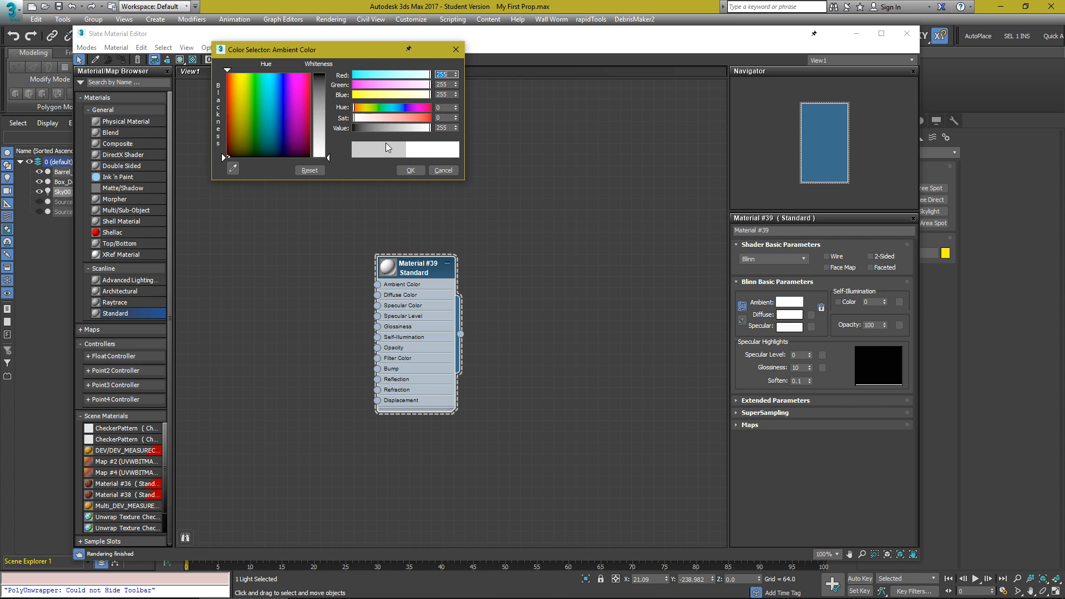
left_click(416, 169)
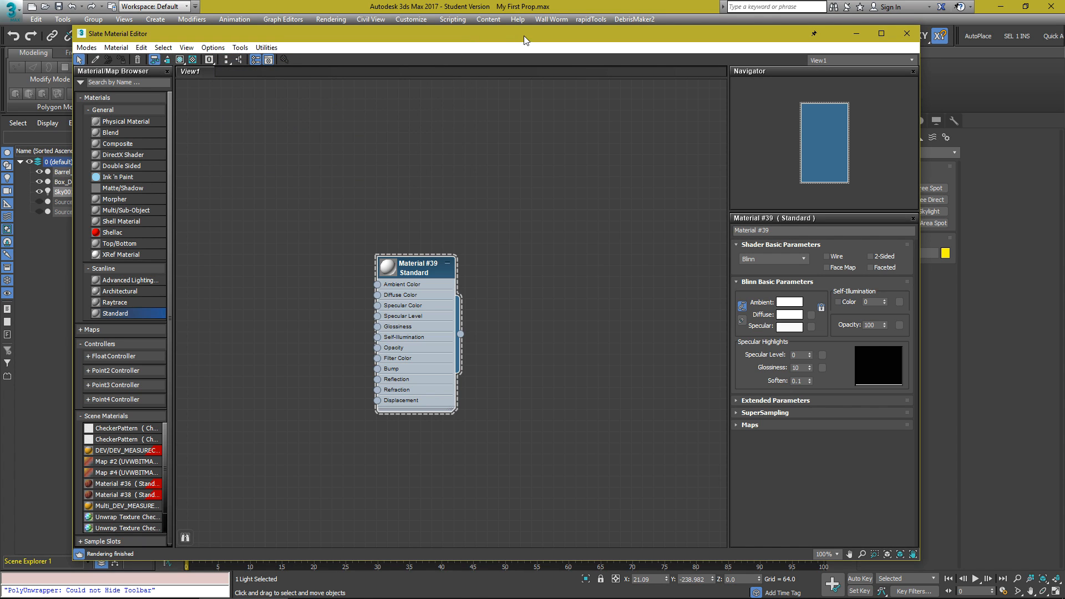
Select both the barrel and the box and assign the white Standard material to them
left_click_drag(524, 36, 494, 41)
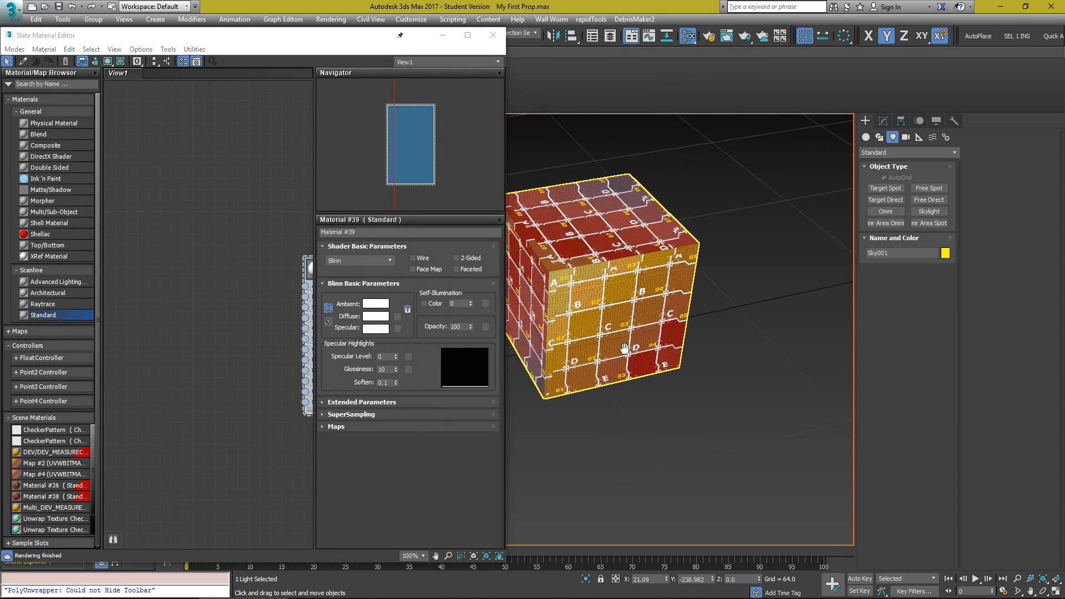
middle_click_drag(624, 347, 792, 345)
left_click_drag(310, 269, 165, 269)
left_click_drag(577, 143, 791, 393)
left_click(203, 272)
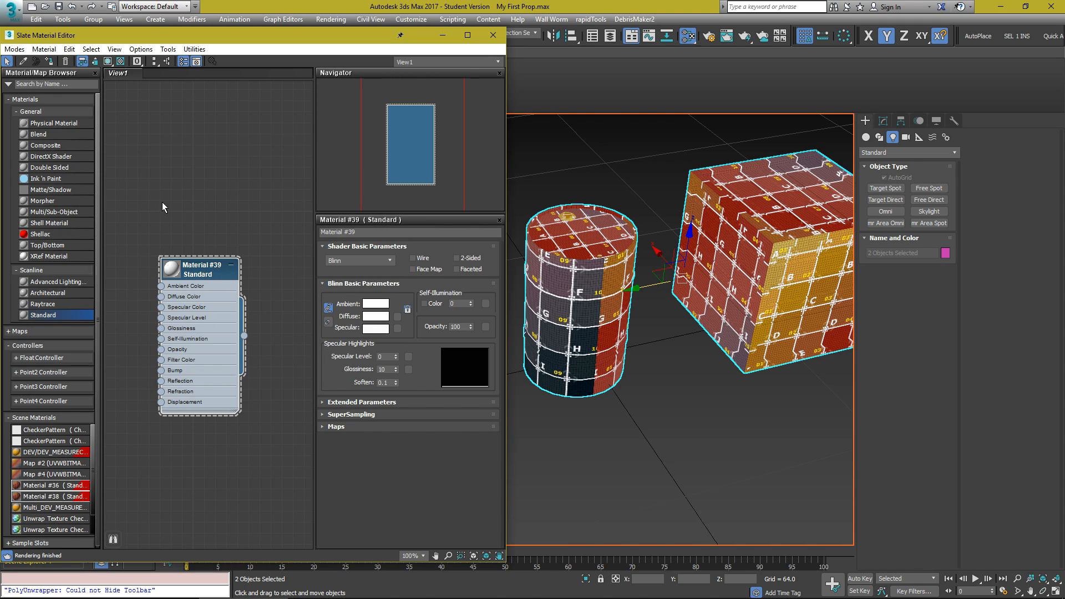
left_click(49, 61)
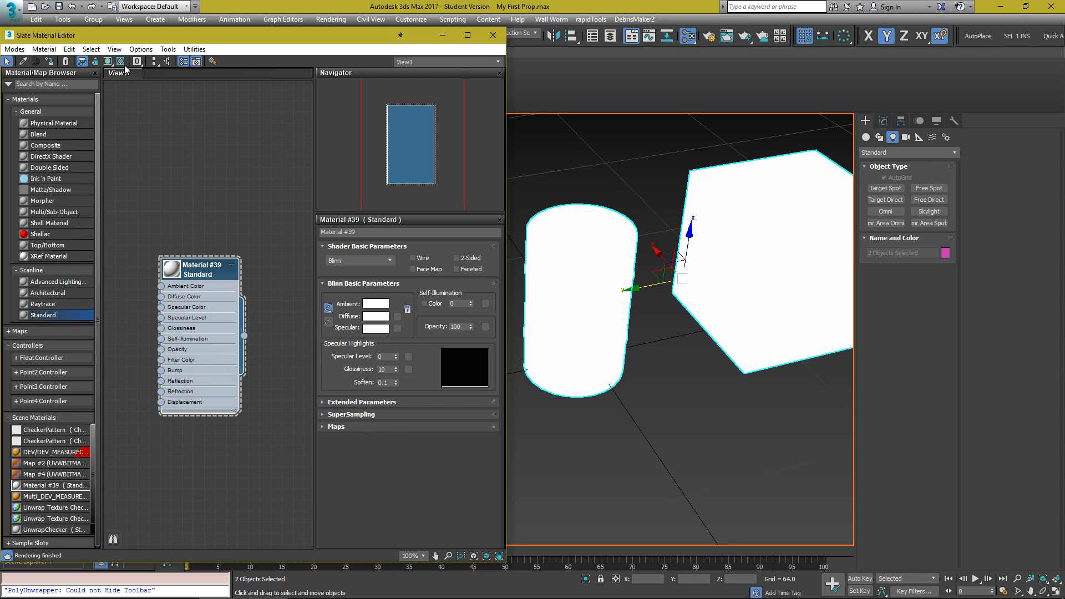
Turn on viewport display for the white material, close the material editor and deselect the props
left_click(108, 61)
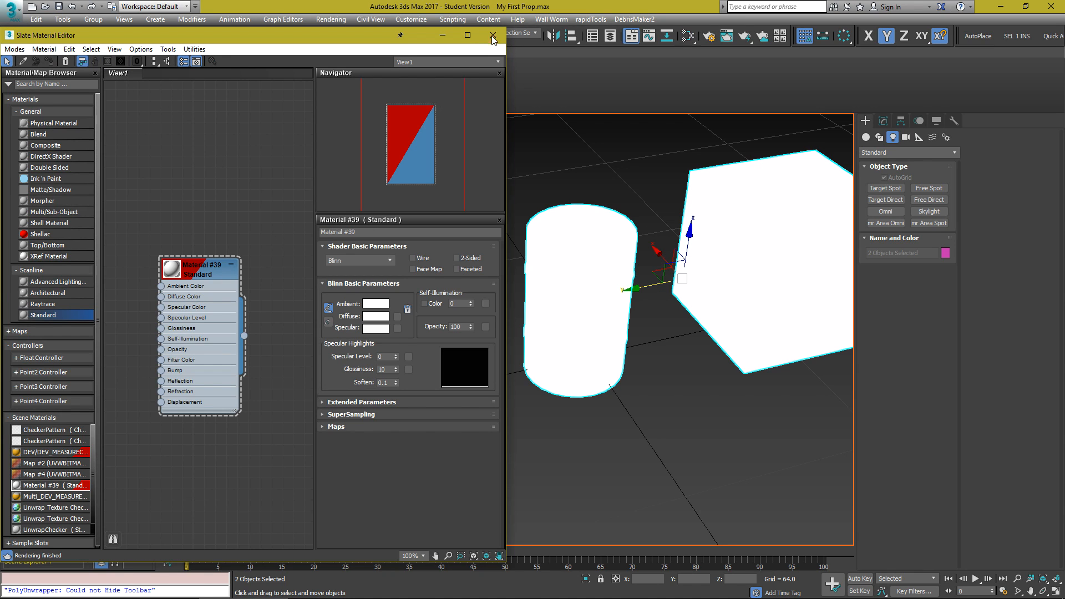
left_click(492, 35)
left_click(385, 197)
middle_click_drag(464, 251, 519, 254)
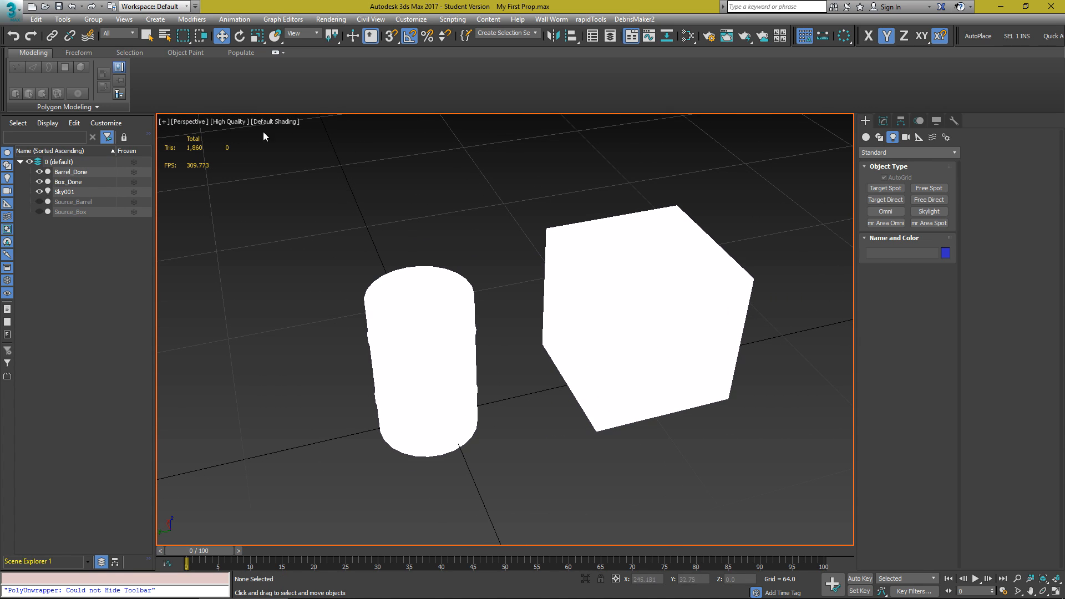
Open the perspective view's per-view preset settings and set the shadow intensity/fade to 0.8
left_click(223, 120)
left_click(283, 238)
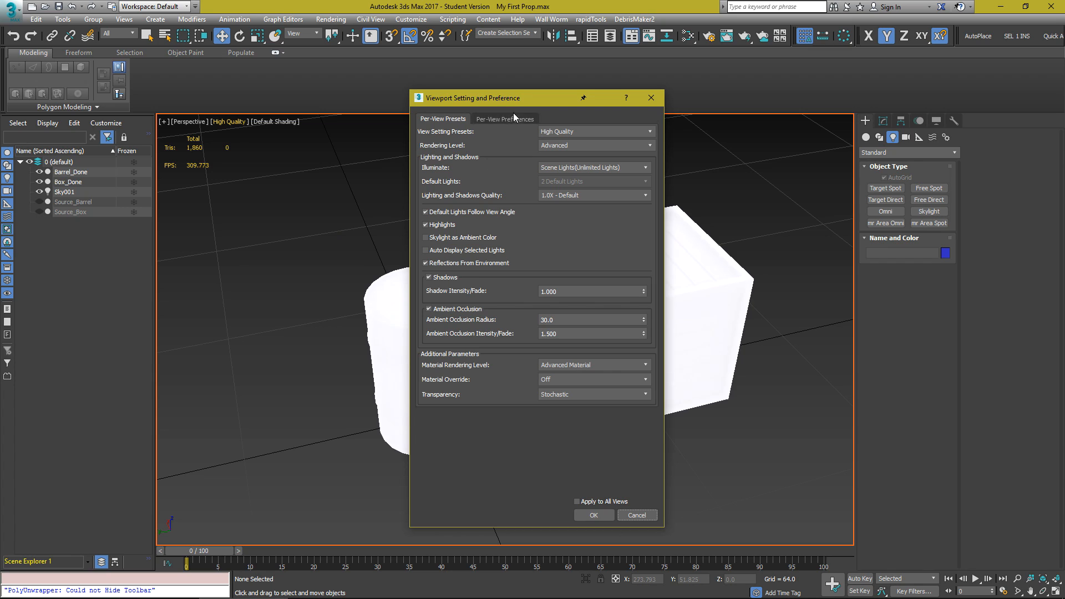
left_click_drag(521, 100, 497, 101)
left_click(546, 293)
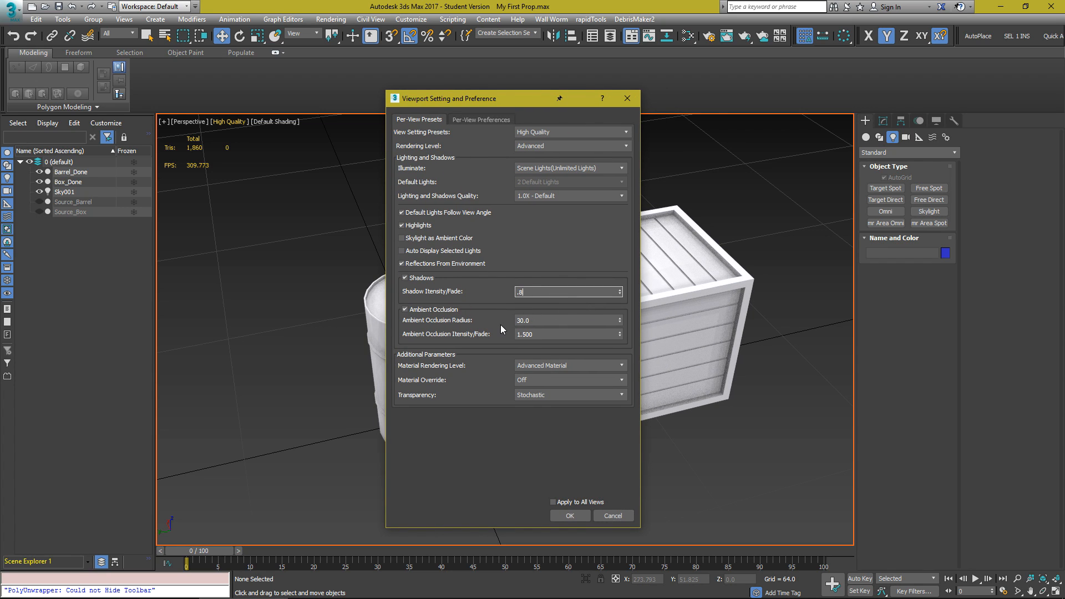
key("Tab")
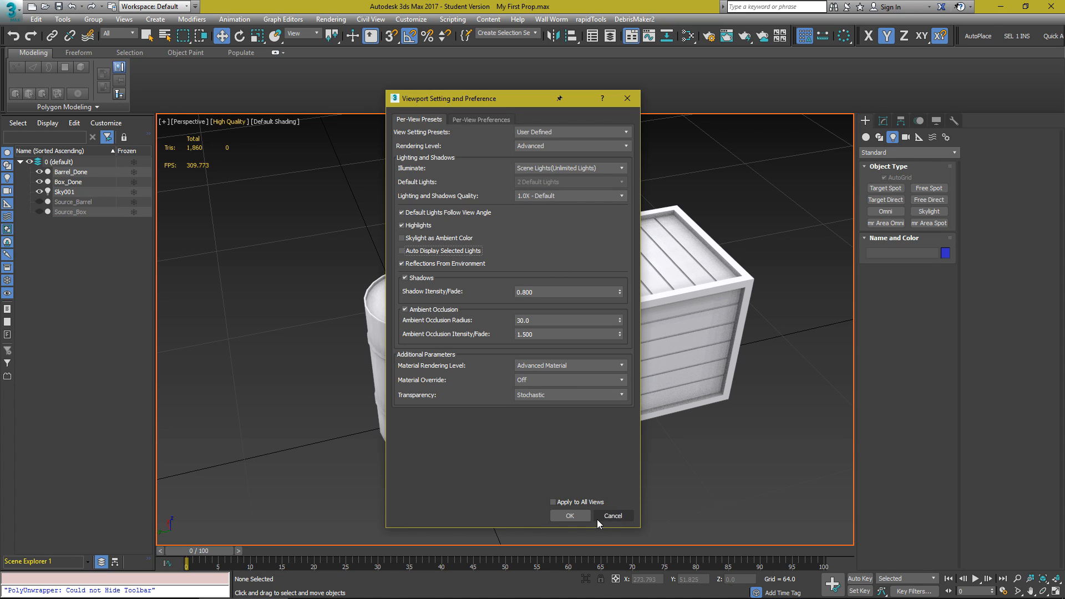
Set the material rendering level to Material Editor Setting, choose the Illuminate source and apply the viewport settings
left_click(555, 365)
left_click(540, 395)
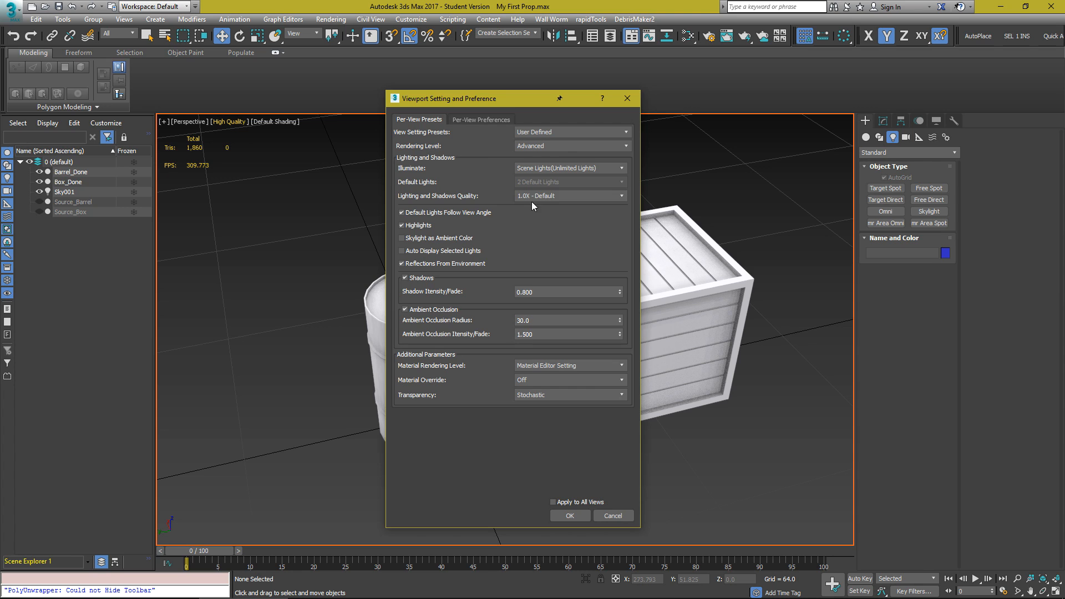
left_click(542, 169)
left_click(542, 180)
left_click(577, 512)
middle_click_drag(591, 371, 600, 328, "alt")
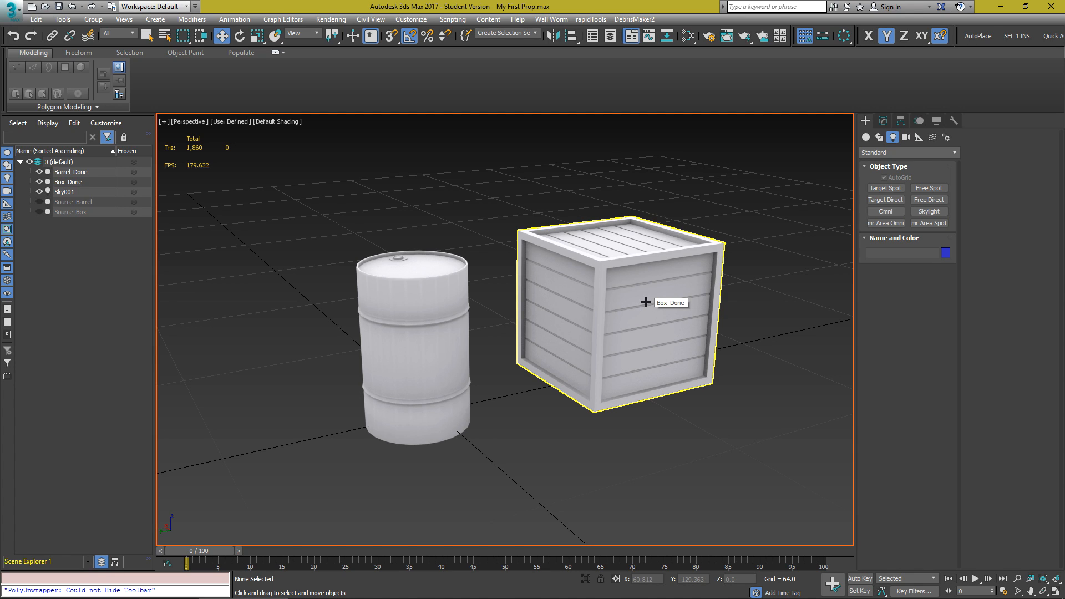
Slide the barrel along the Y axis into the box and back out beside it
left_click(407, 381)
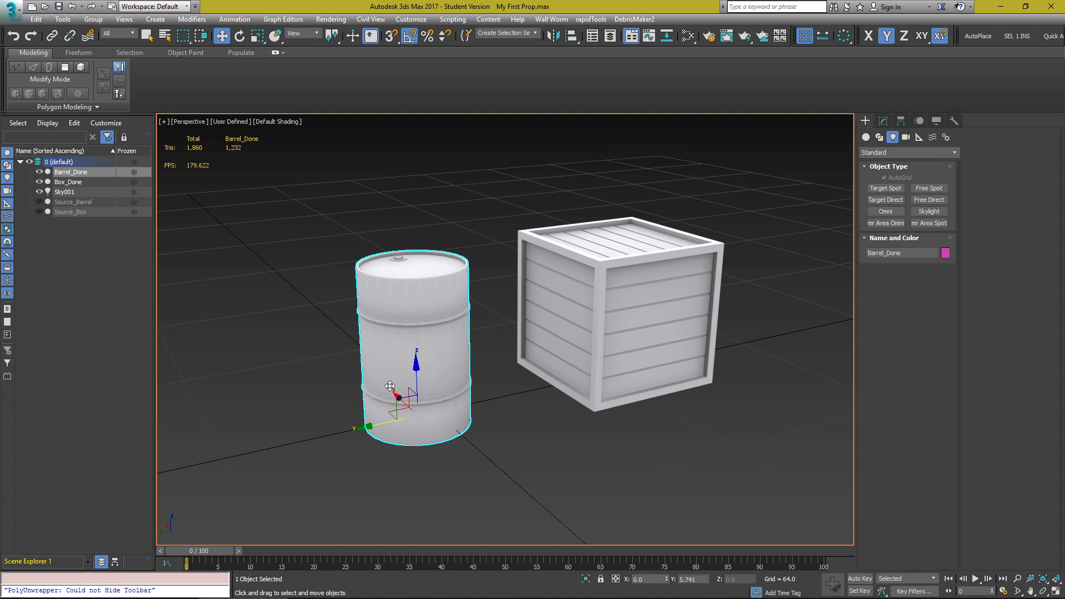
left_click_drag(363, 422, 514, 396)
left_click(644, 444)
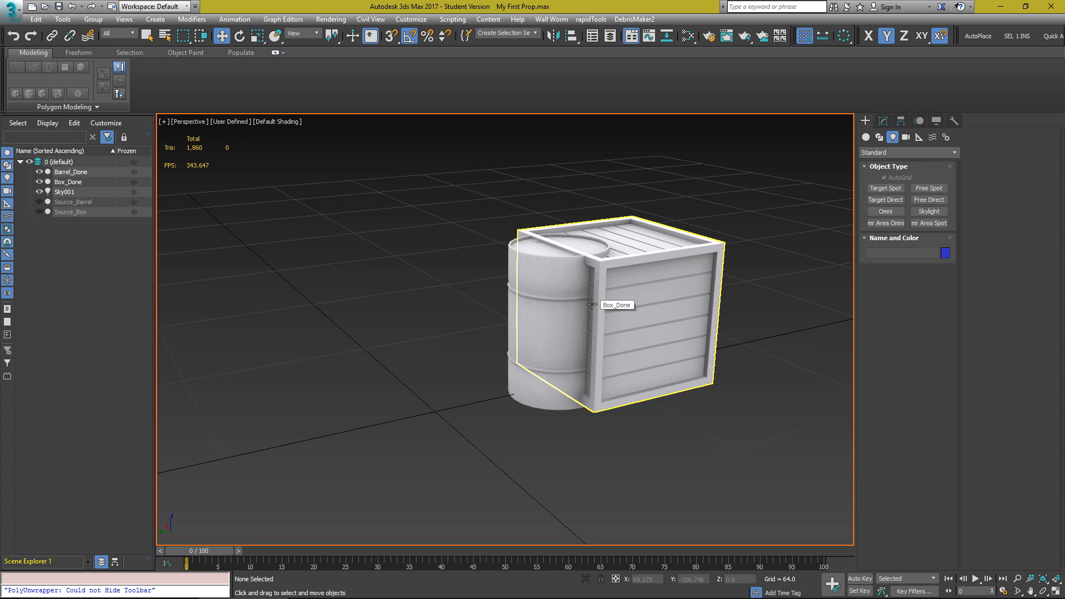
left_click(550, 350)
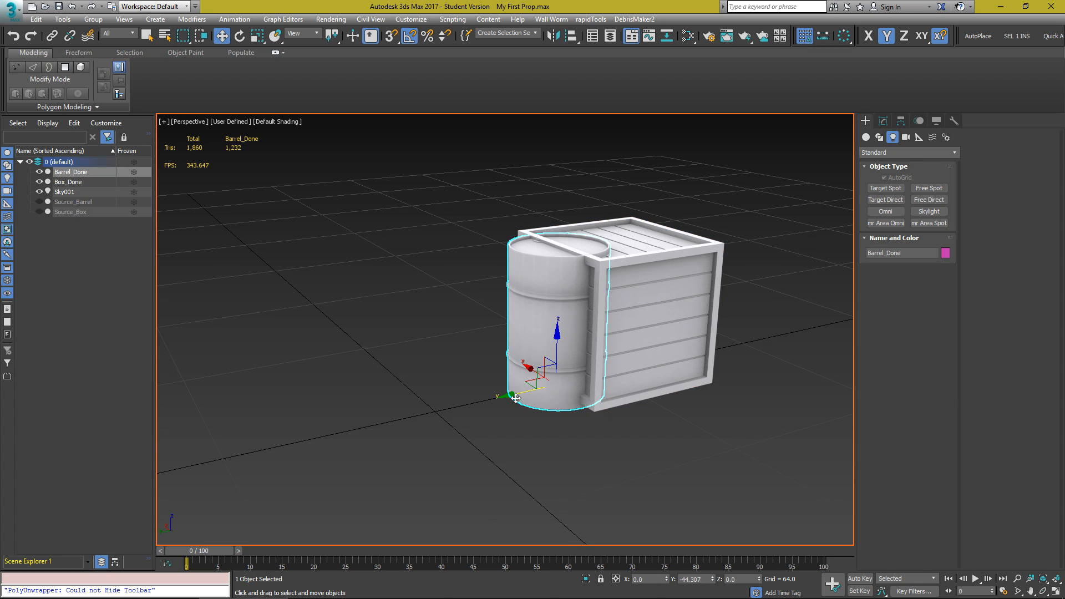
left_click_drag(516, 396, 334, 436)
Create a large Box primitive as a floor around the props, about 645 long and 494 wide
scroll(558, 388, "down", 3)
middle_click_drag(558, 388, 559, 425, "alt")
middle_click_drag(559, 424, 555, 380)
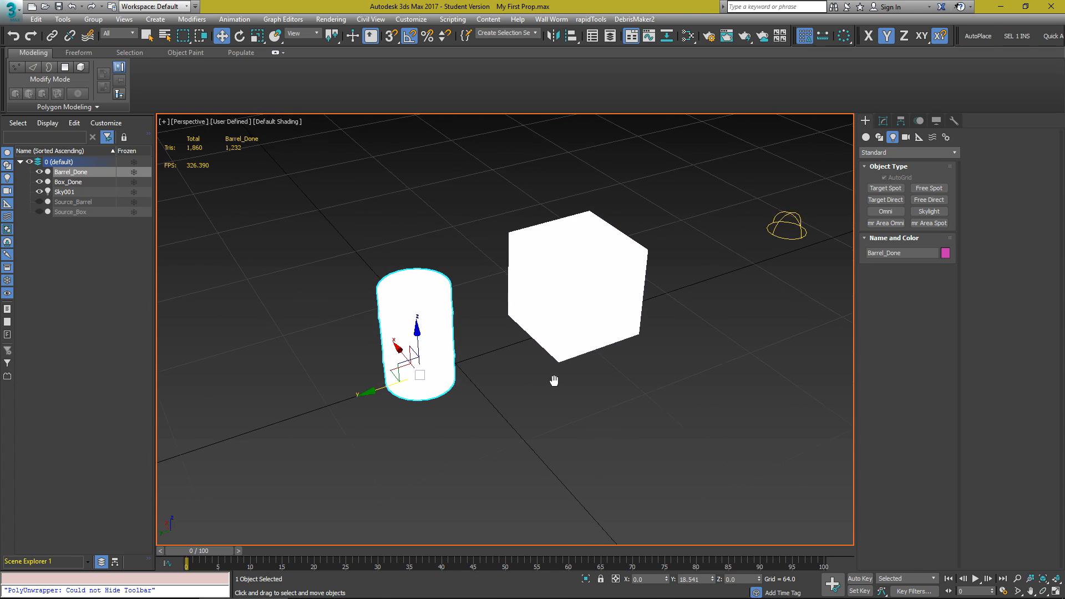
left_click(866, 137)
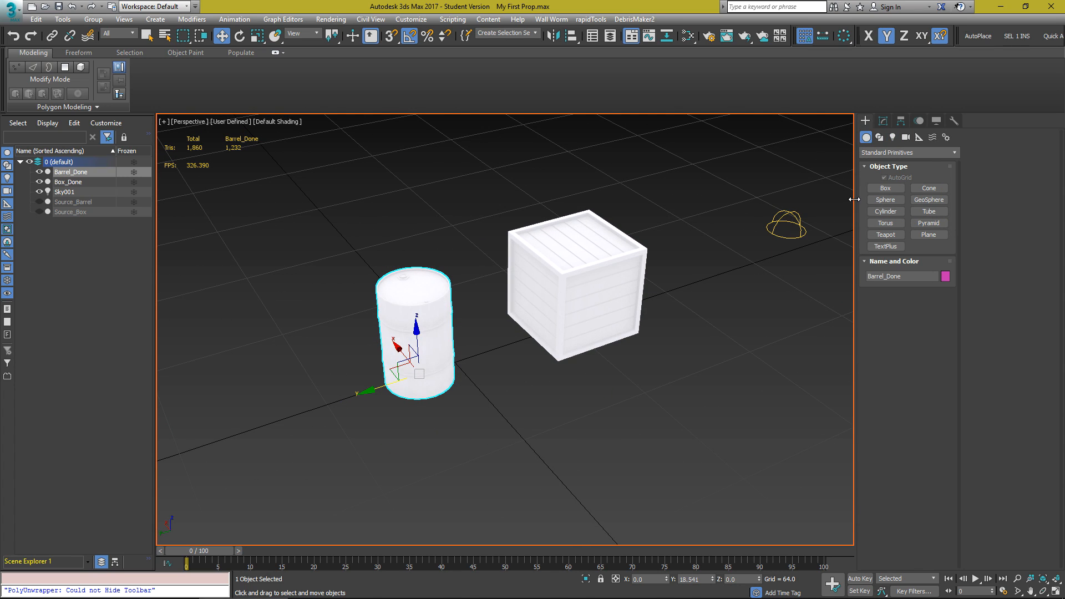
left_click(886, 188)
scroll(616, 222, "down", 3)
left_click_drag(648, 169, 374, 559)
middle_click_drag(454, 417, 488, 330)
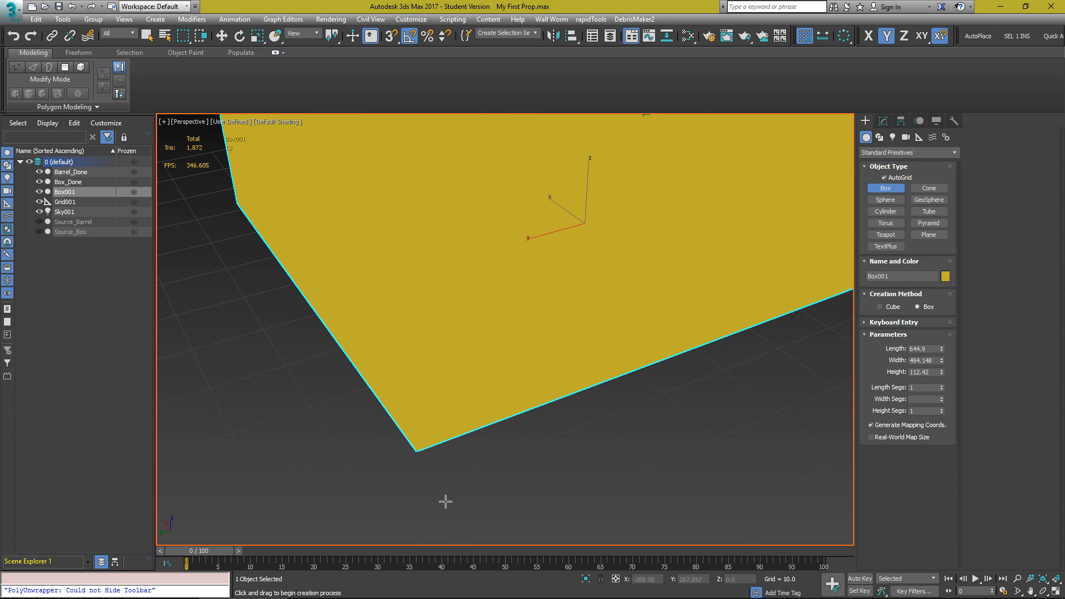
left_click(416, 512)
Set the floor box's height to about -62 so that it extends beneath the props
left_click(882, 121)
middle_click_drag(662, 216, 622, 274)
left_click_drag(942, 398, 942, 491)
scroll(614, 338, "down", 3)
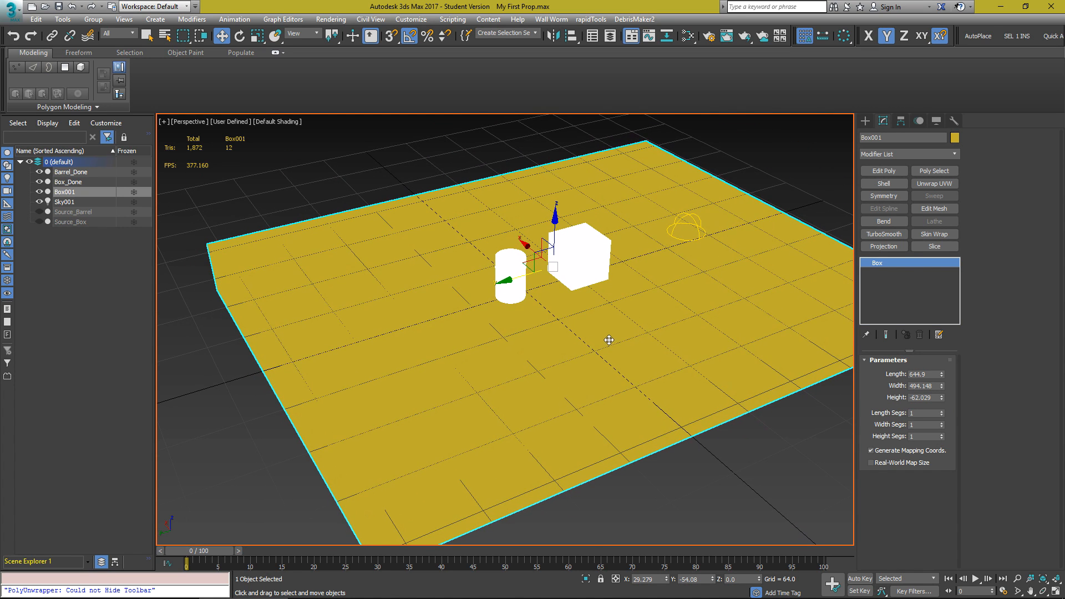
Assign the white material to the floor box, hide the viewport grid and deselect the floor
key("m")
left_click_drag(245, 336, 613, 363)
left_click(493, 35)
middle_click_drag(551, 237, 504, 242)
key("g")
scroll(504, 243, "up", 2)
middle_click_drag(542, 287, 539, 246)
middle_click_drag(538, 246, 541, 242, "alt")
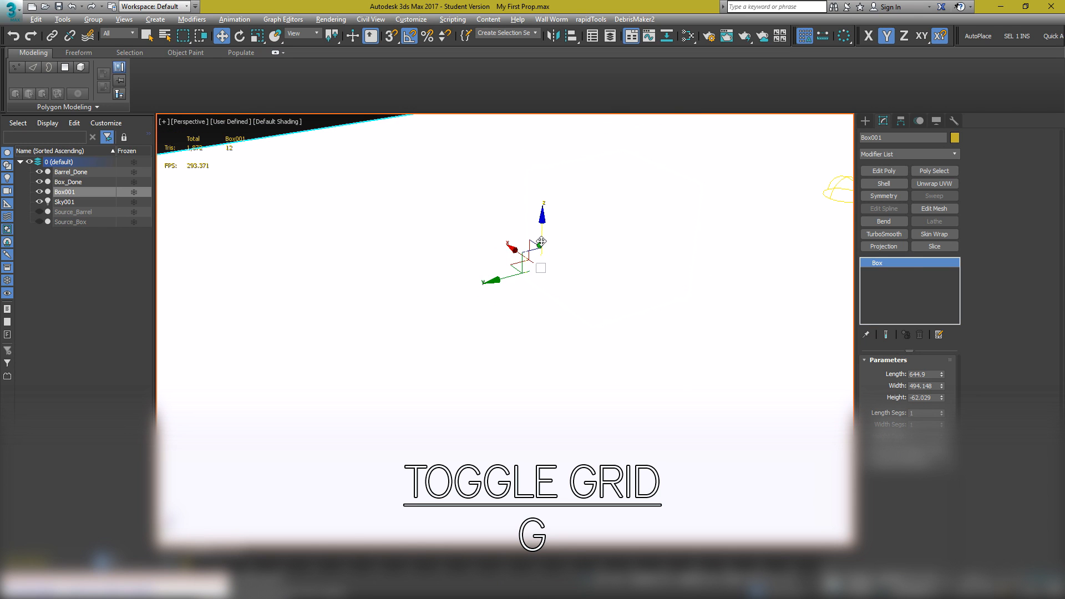
left_click(281, 131)
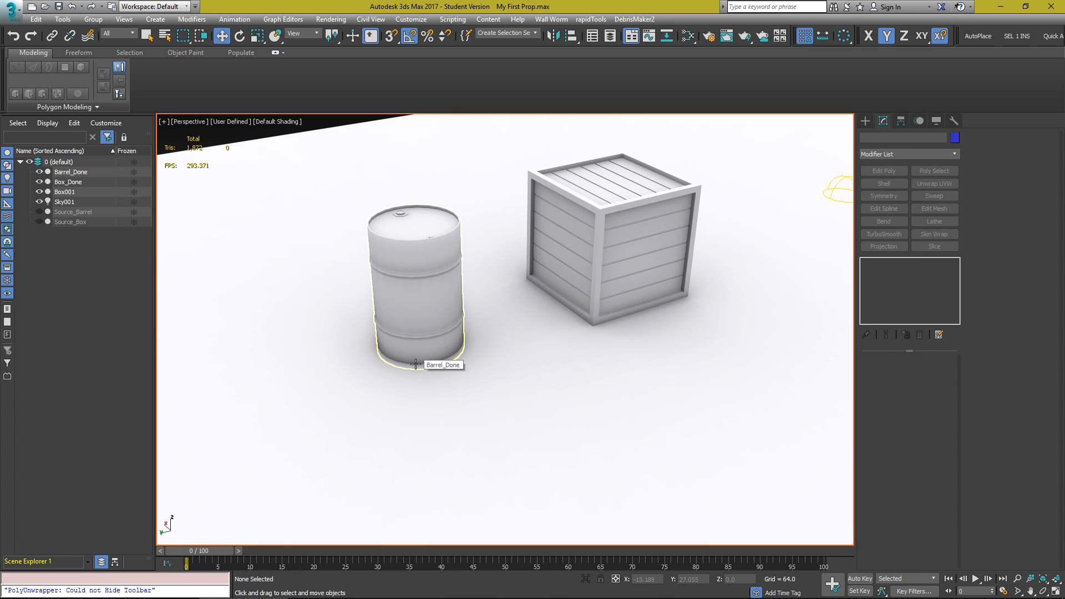
Lower the floor box along the Z axis to about -34.9, leaving a gap beneath the props
left_click(588, 417)
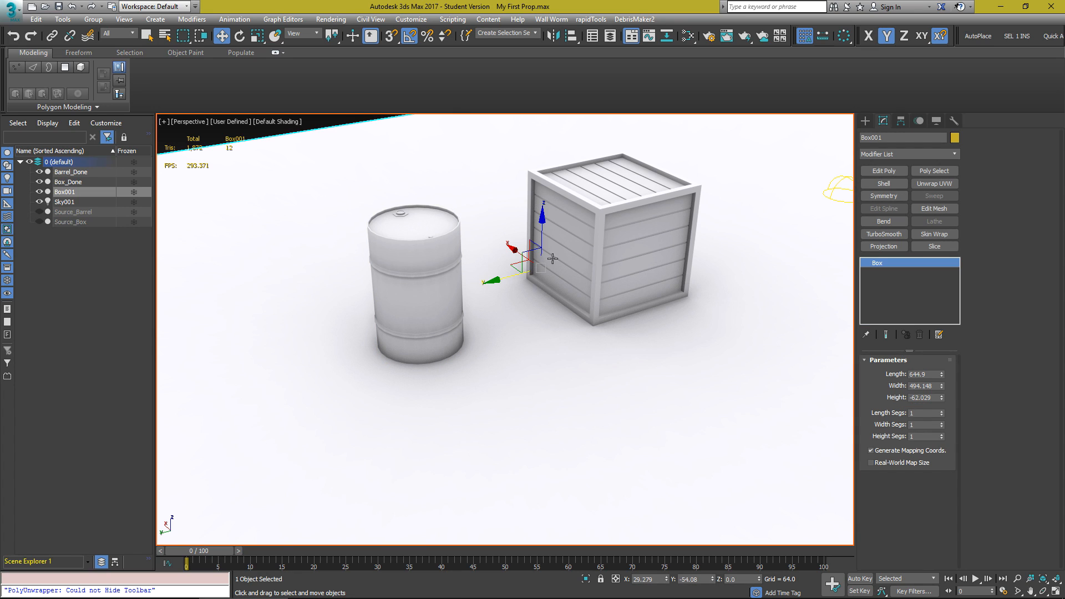
left_click_drag(540, 234, 531, 326)
left_click(224, 124)
left_click(296, 93)
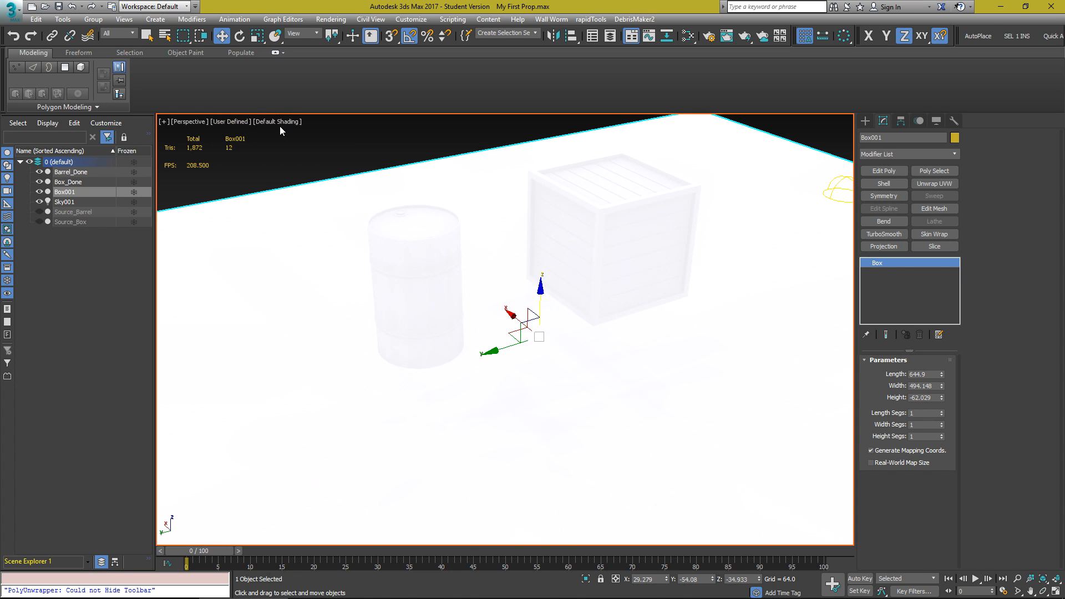
mouse_move(532, 231)
middle_mouse_down()
mouse_move(495, 239)
mouse_move(524, 247)
middle_mouse_up()
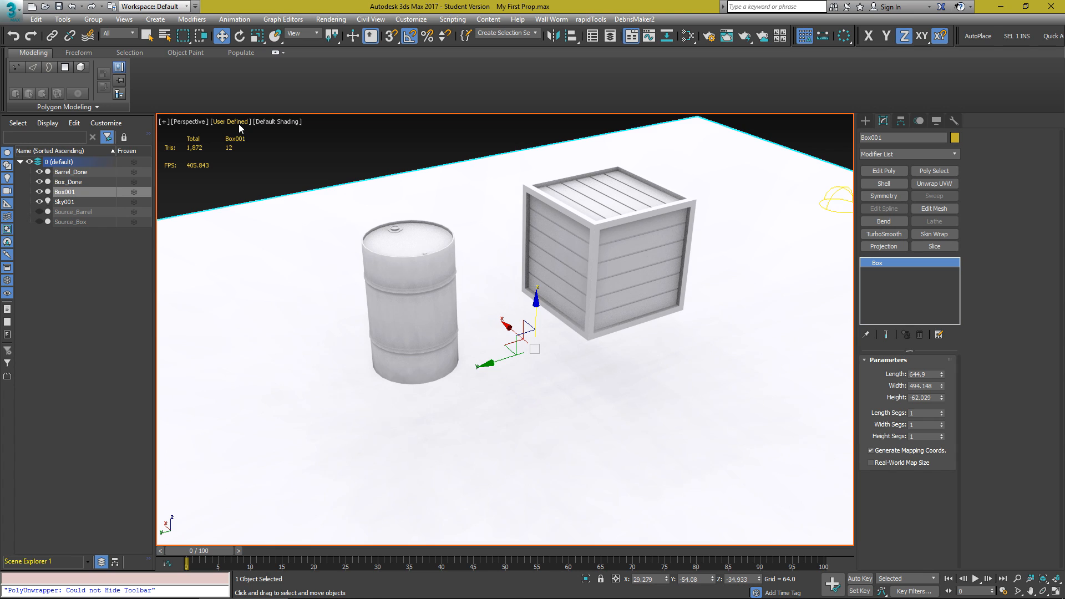
Illuminate the viewport with default lights, deselect the floor and turn on edged faces
left_click(225, 122)
mouse_move(294, 197)
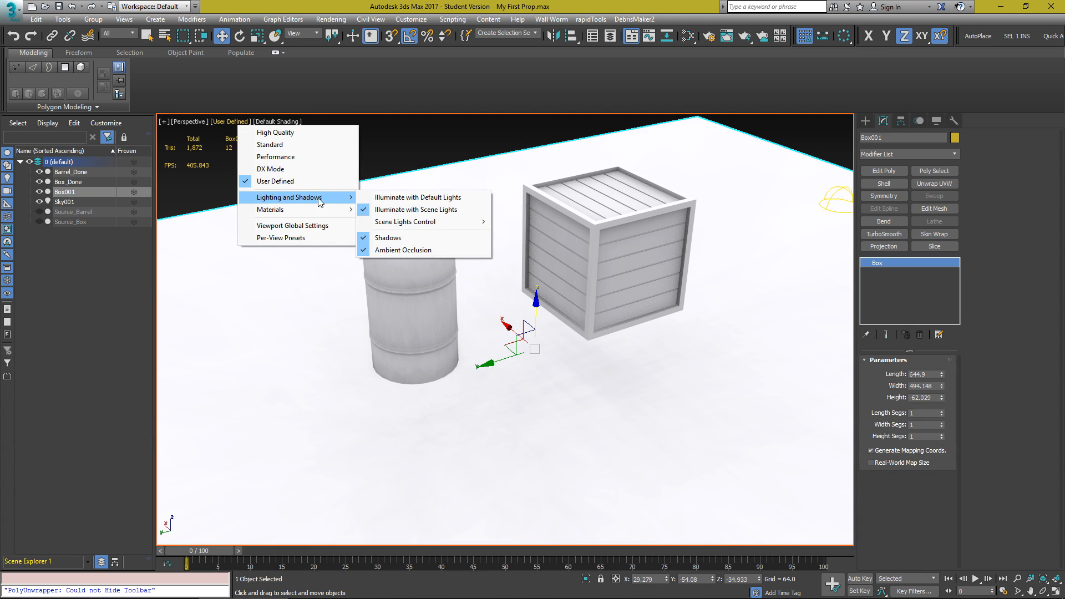
left_click(415, 200)
left_click(346, 145)
mouse_move(608, 252)
middle_mouse_down("alt")
mouse_move(646, 234)
mouse_move(573, 256)
mouse_move(586, 299)
middle_mouse_up("alt")
key("F4")
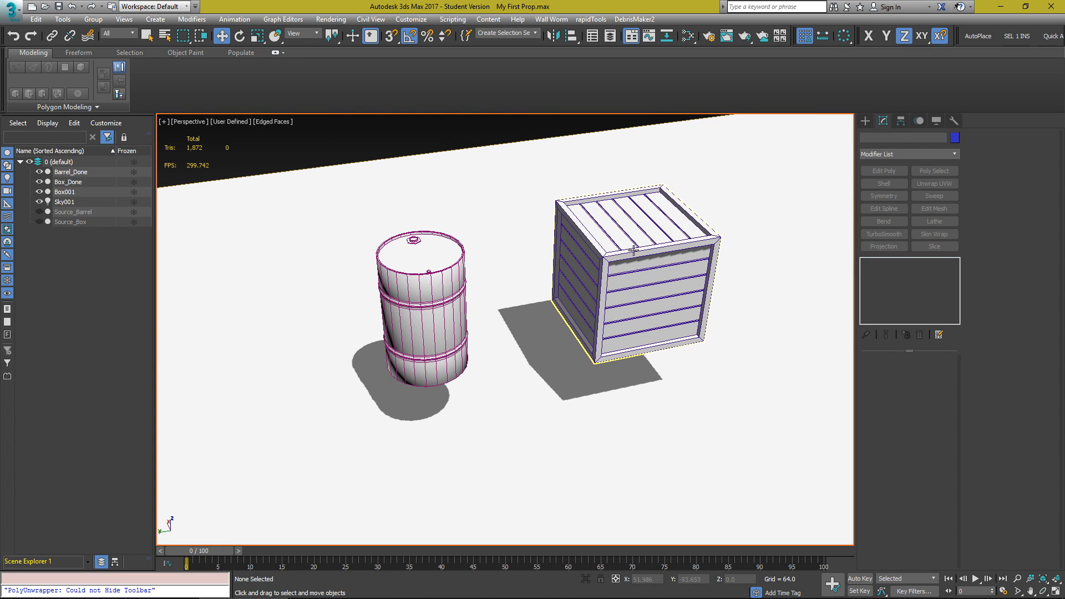
Display shaded objects in their object color and return the viewport to shading without edged faces
left_click(940, 122)
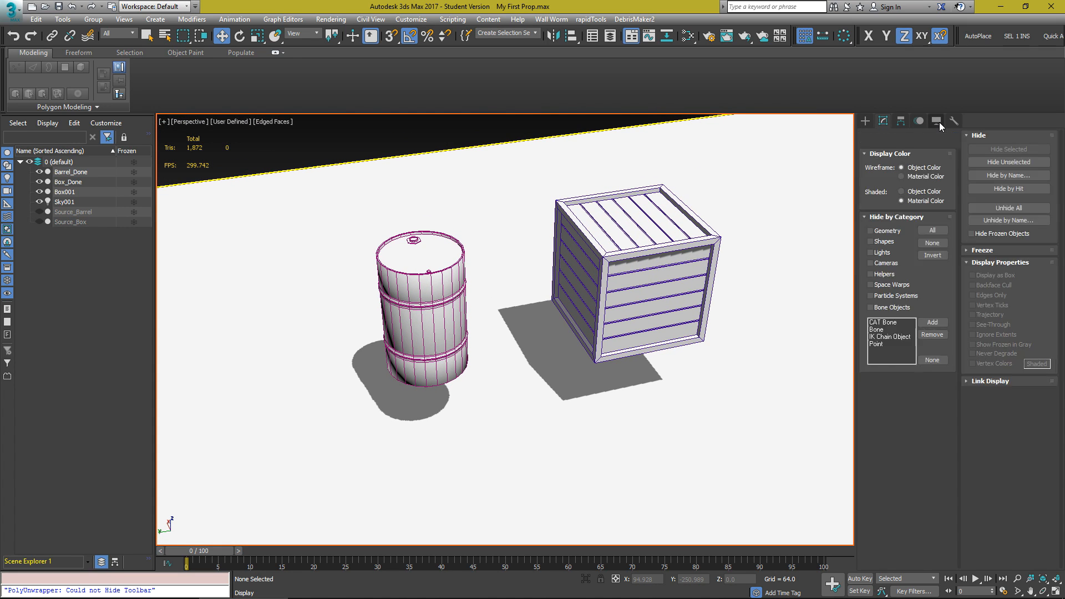
left_click(903, 192)
middle_click_drag(729, 292, 499, 233, "alt")
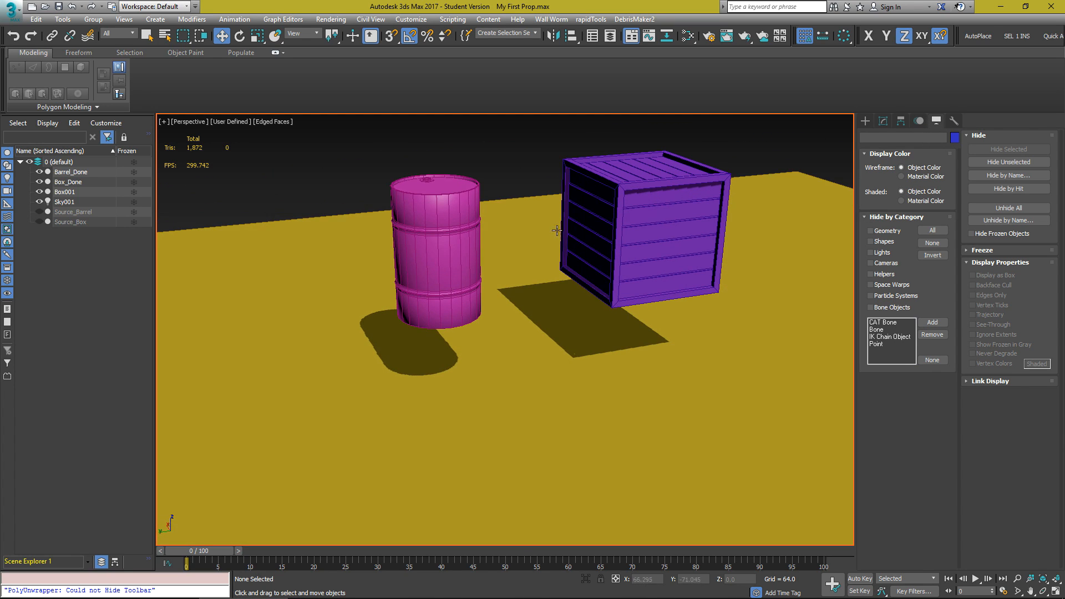
left_click(868, 122)
mouse_move(477, 179)
middle_mouse_down("alt")
mouse_move(501, 171)
mouse_move(486, 206)
middle_mouse_up("alt")
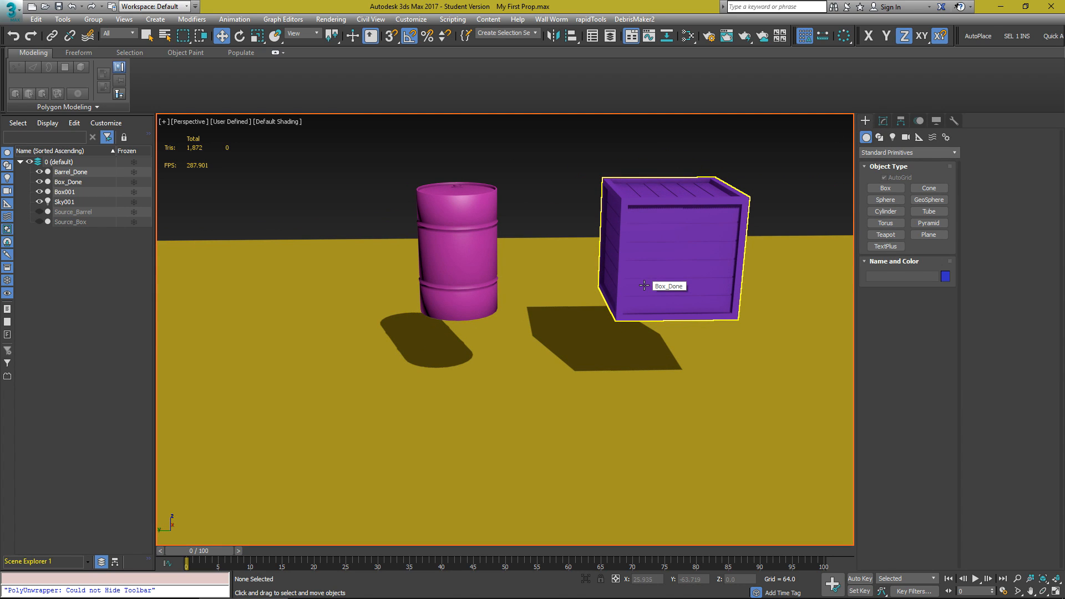
Lower the finished crate along the Z axis to about -32.5 so that it rests on the floor
left_click(643, 285)
left_click_drag(666, 269, 659, 333)
key("s")
key("s")
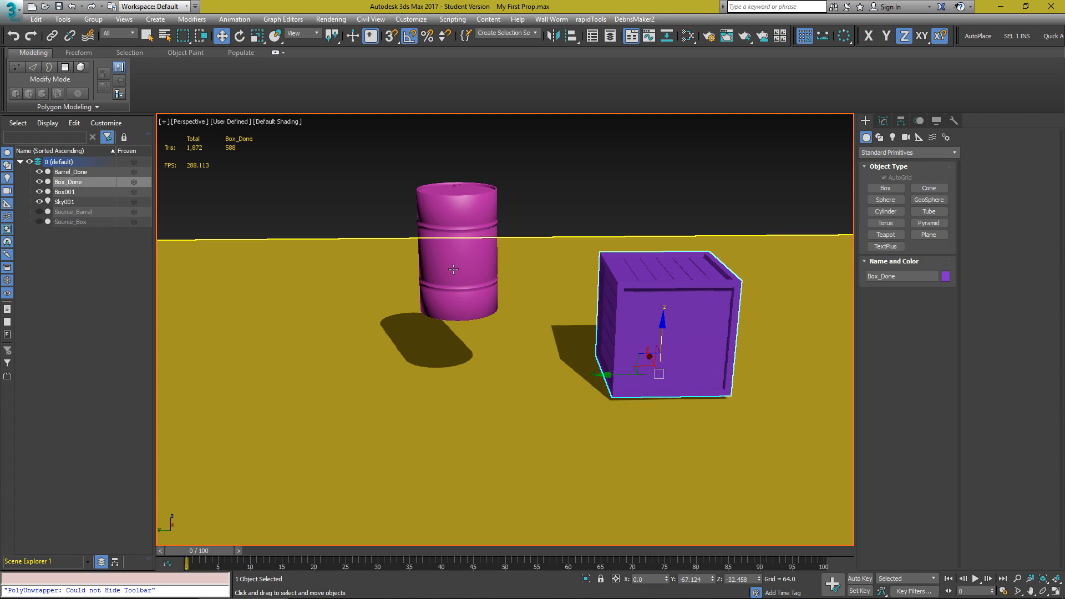
Hide the barrel to view the crate alone on the floor, and unhide it again
left_click(442, 257)
key("alt+h")
middle_click_drag(639, 332, 666, 345, "alt")
scroll(689, 336, "up", 1)
middle_click_drag(713, 310, 623, 343)
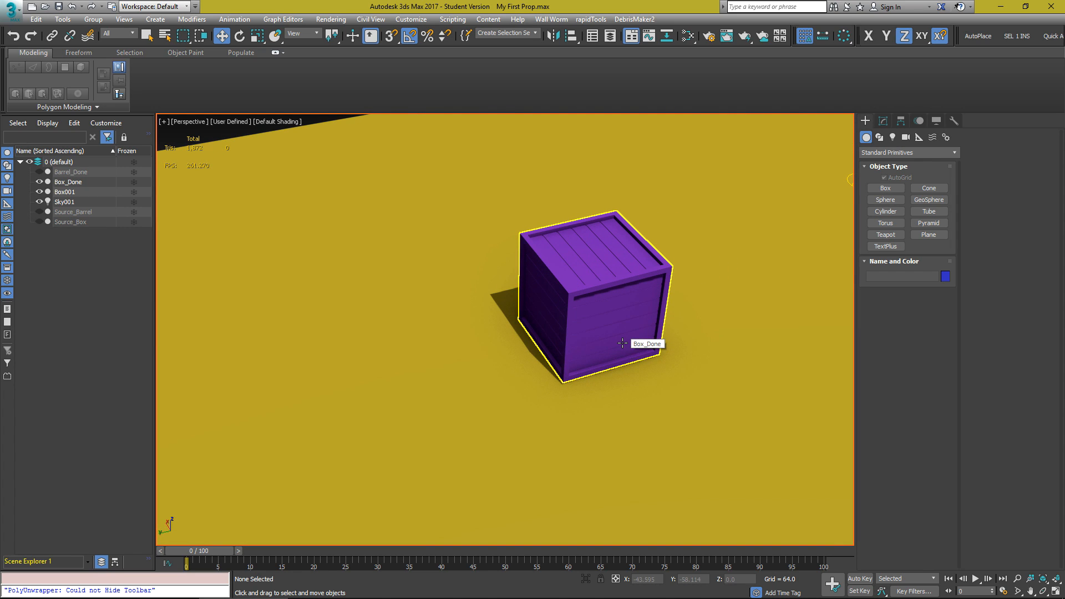
left_click(623, 344)
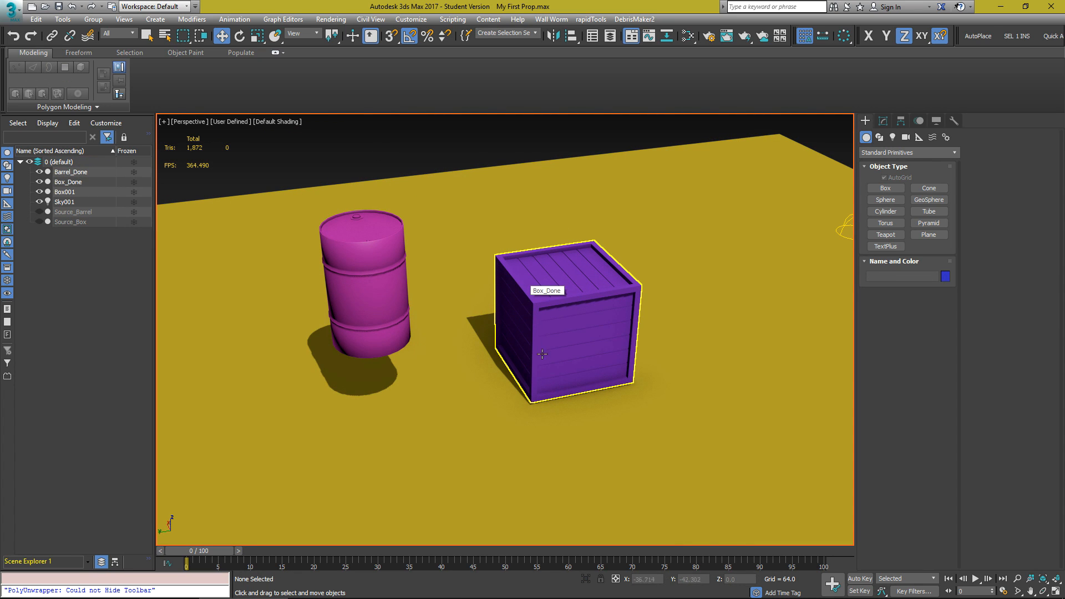
Isolate the finished crate and open the Render To Texture dialog for it
left_click(590, 299)
middle_click_drag(591, 299, 566, 304)
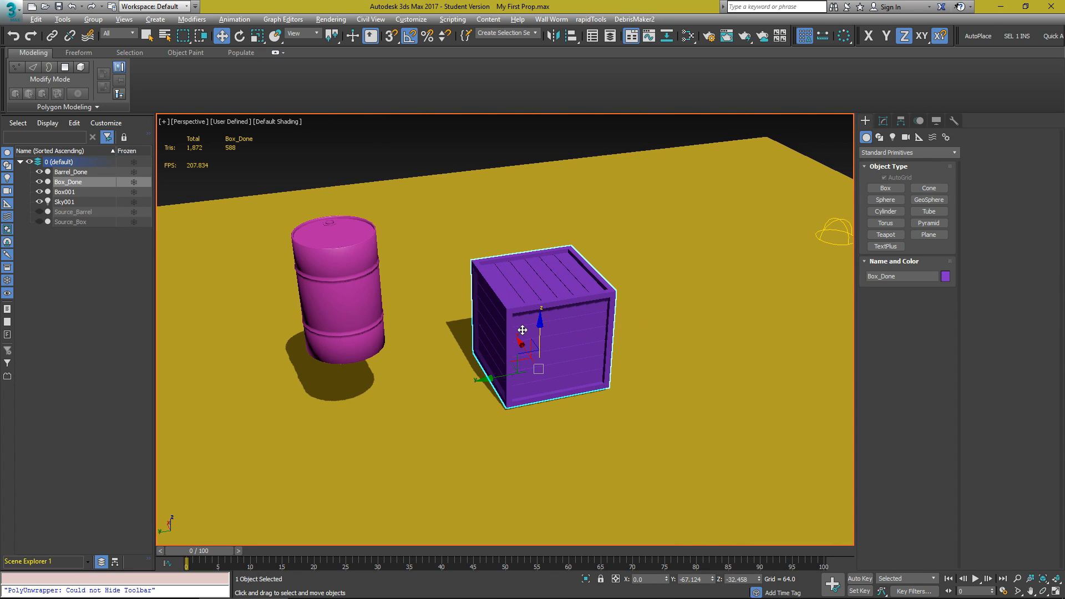
key("alt+q")
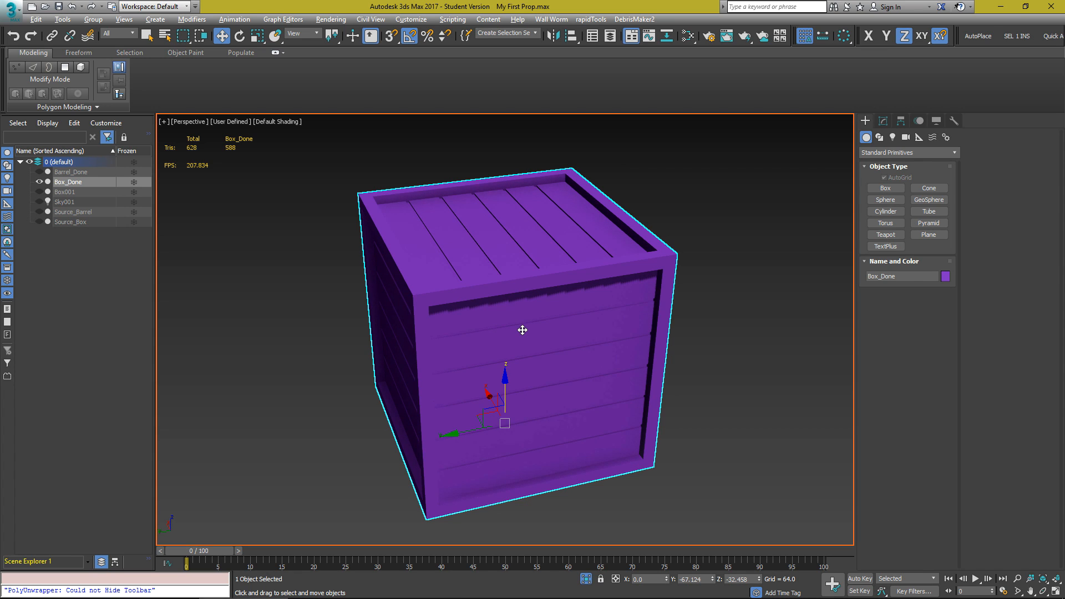
key("0")
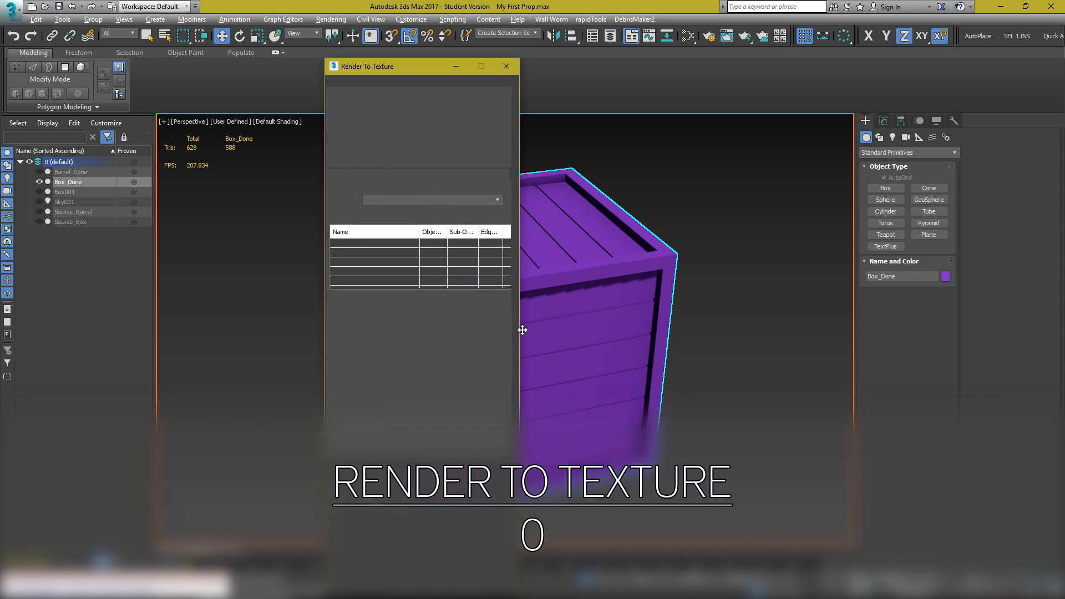
left_click_drag(365, 64, 228, 27)
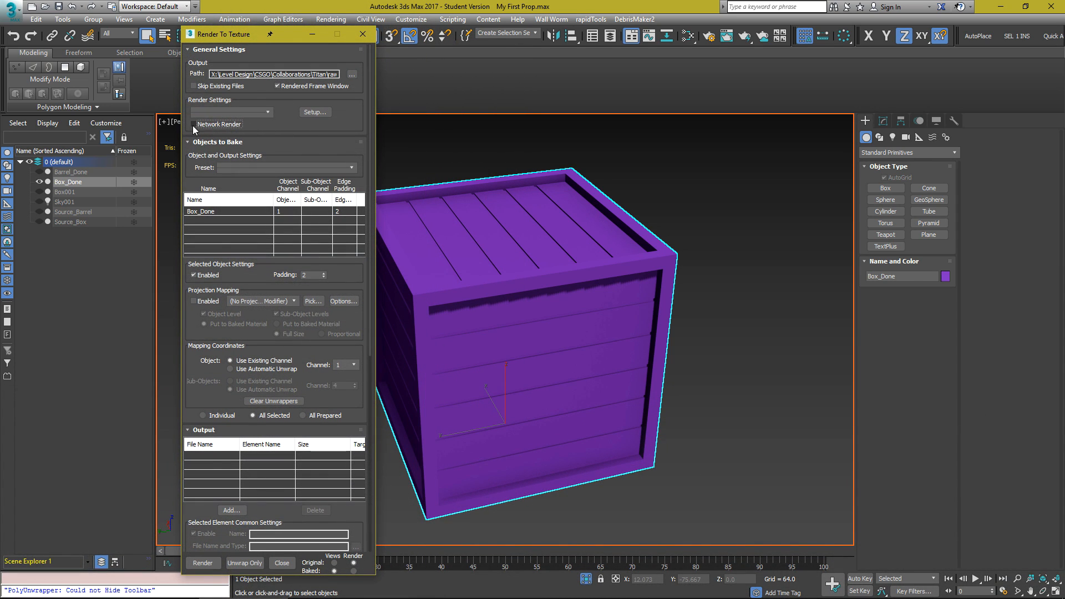
Start loading a render preset and browse through the Dropbox folder on drive D to the render presets
left_click(266, 113)
left_click(230, 171)
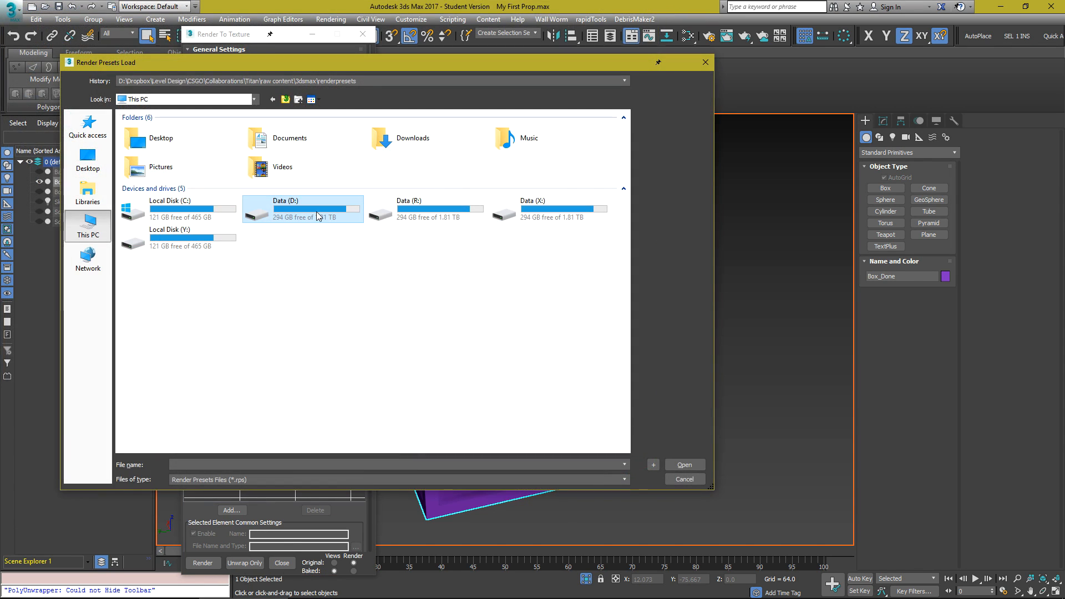
double_click(319, 212)
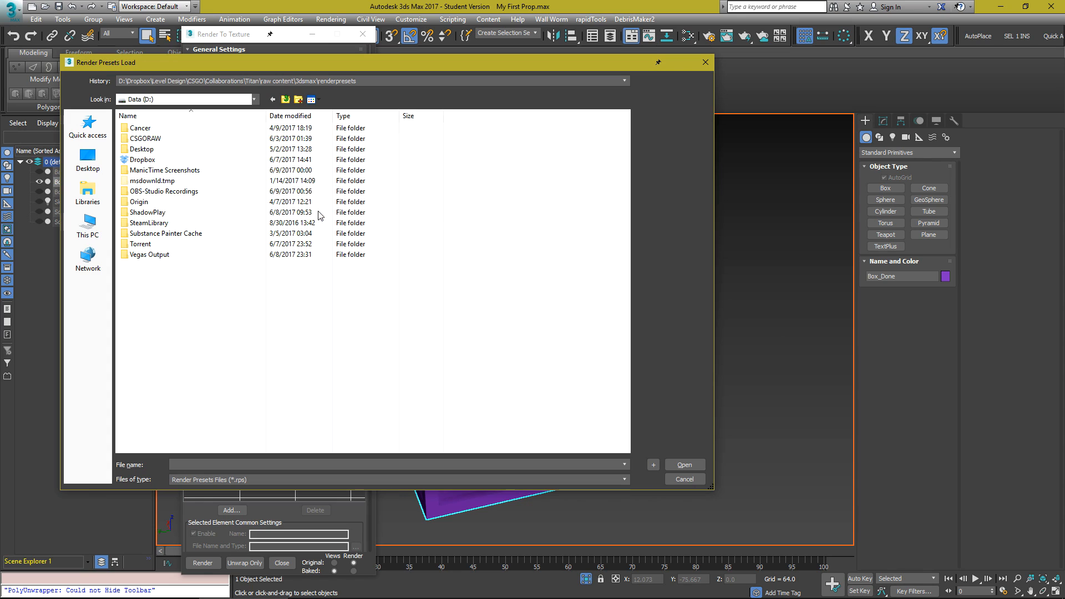
double_click(142, 160)
double_click(161, 139)
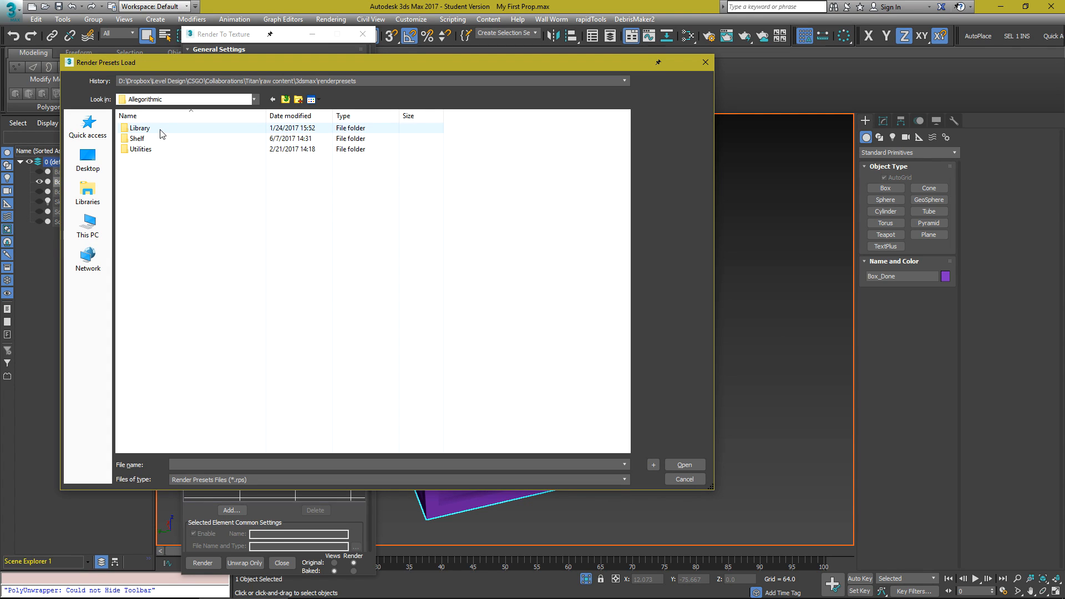
double_click(159, 138)
double_click(157, 170)
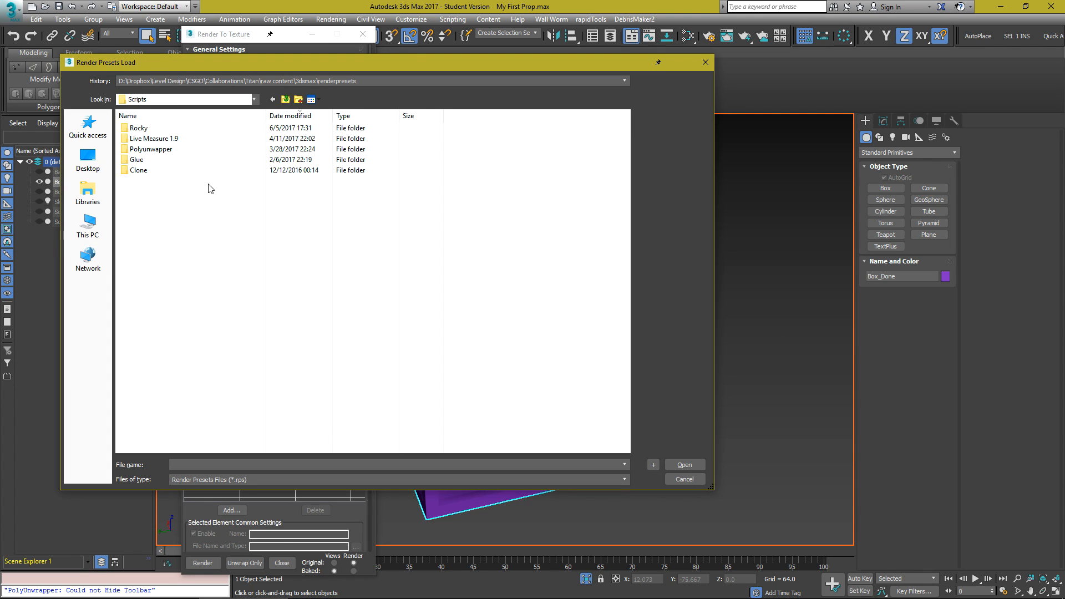
key("BackSpace")
double_click(158, 159)
Load the ambient occlusion render preset with 16 samples, including all preset categories
left_click(283, 138)
left_click(685, 465)
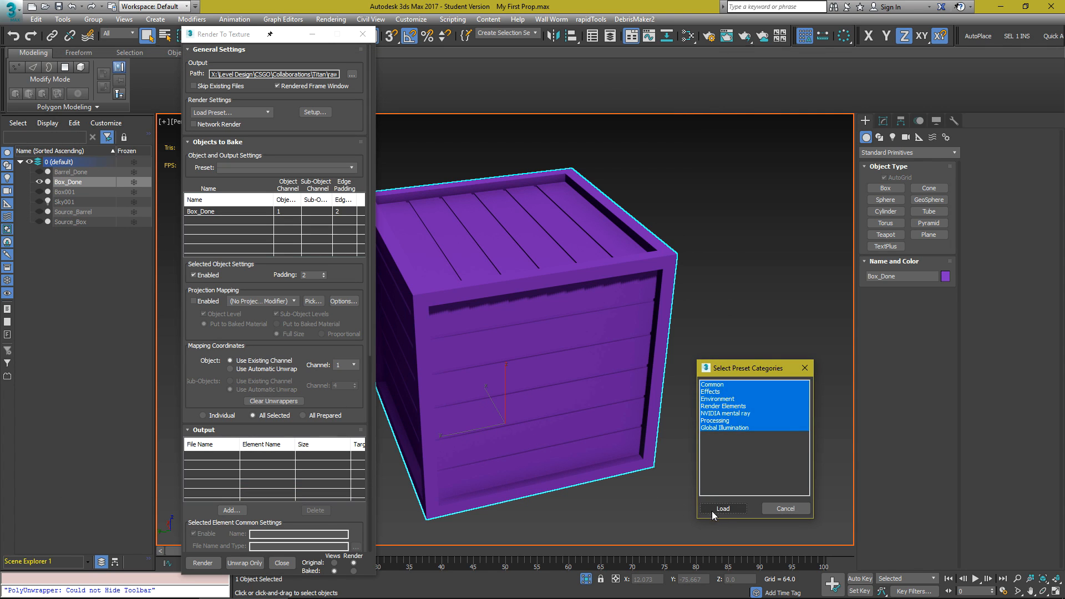
left_click_drag(722, 371, 457, 185)
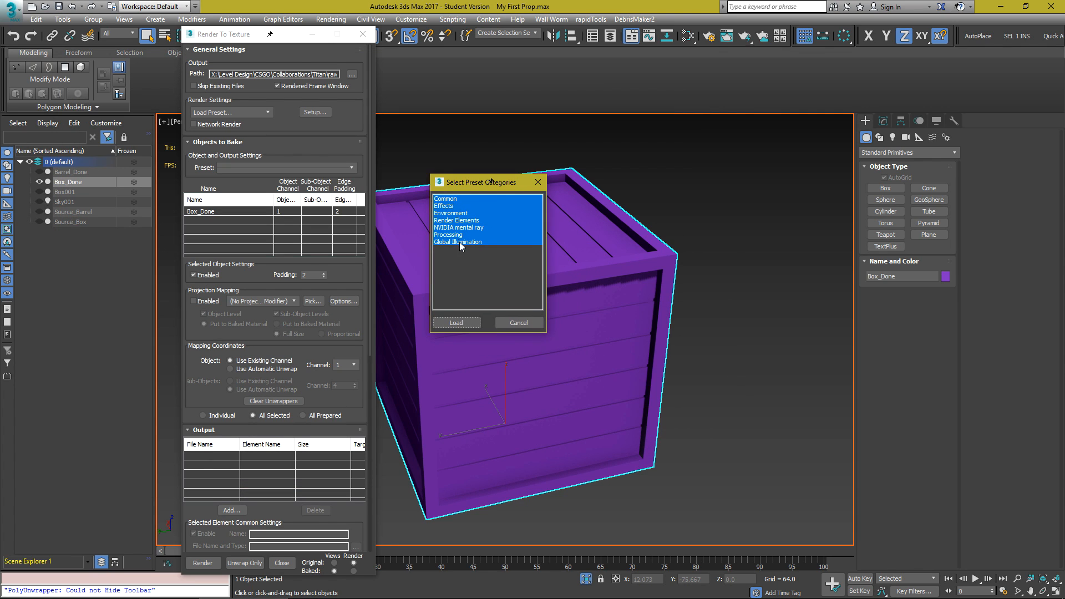
left_click(464, 326)
Check the crate's Unwrap UVW map channel and add an Ambient Occlusion (MR) element to the bake output
scroll(224, 298, "down", 2)
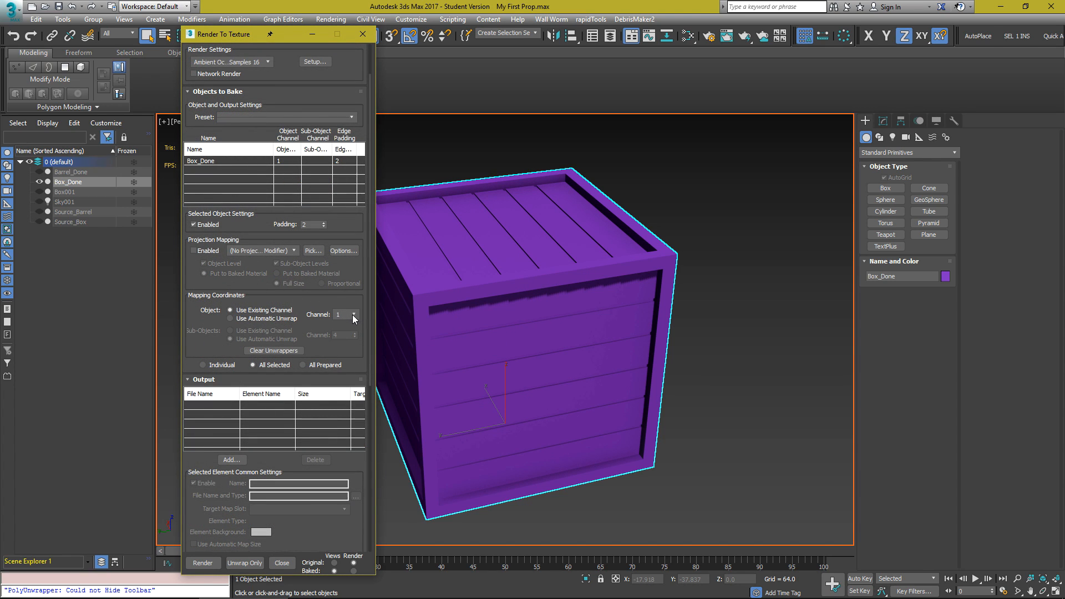
left_click(883, 121)
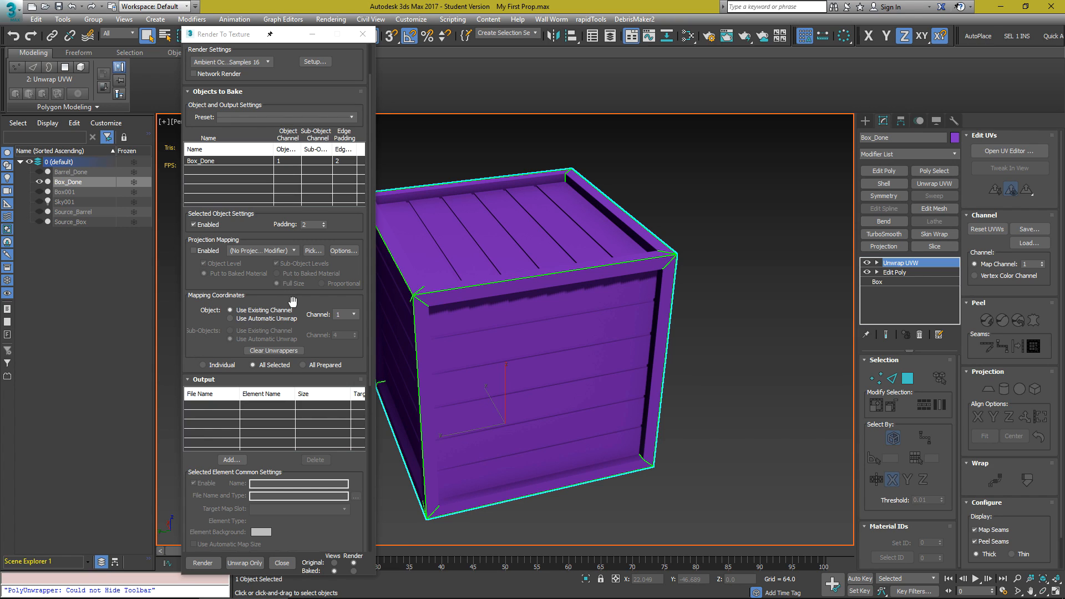
left_click_drag(243, 285, 230, 147)
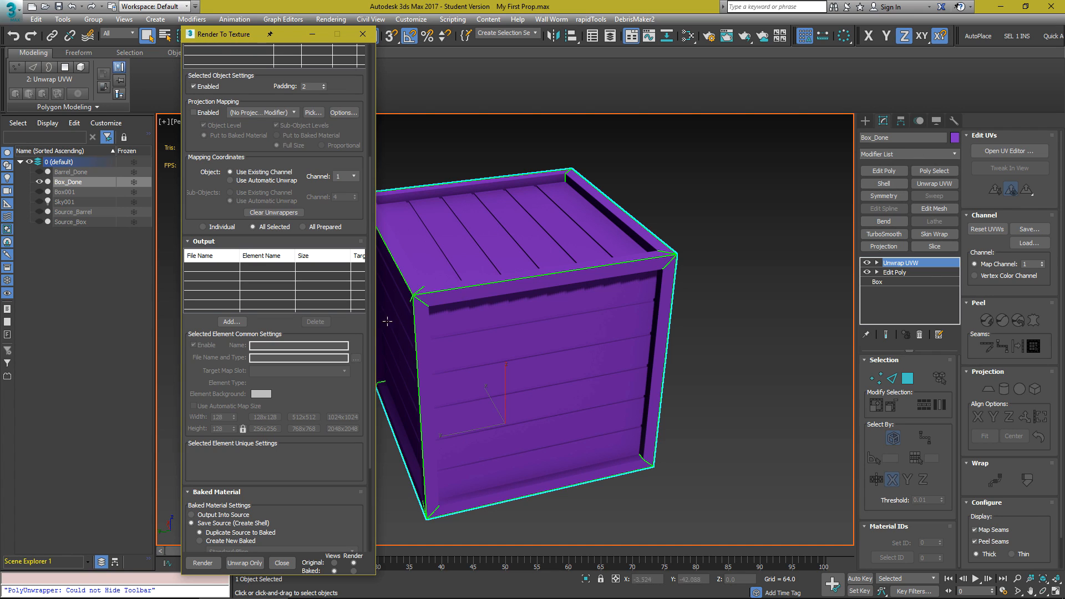
middle_click_drag(521, 284, 599, 281)
left_click(228, 323)
left_click(711, 413)
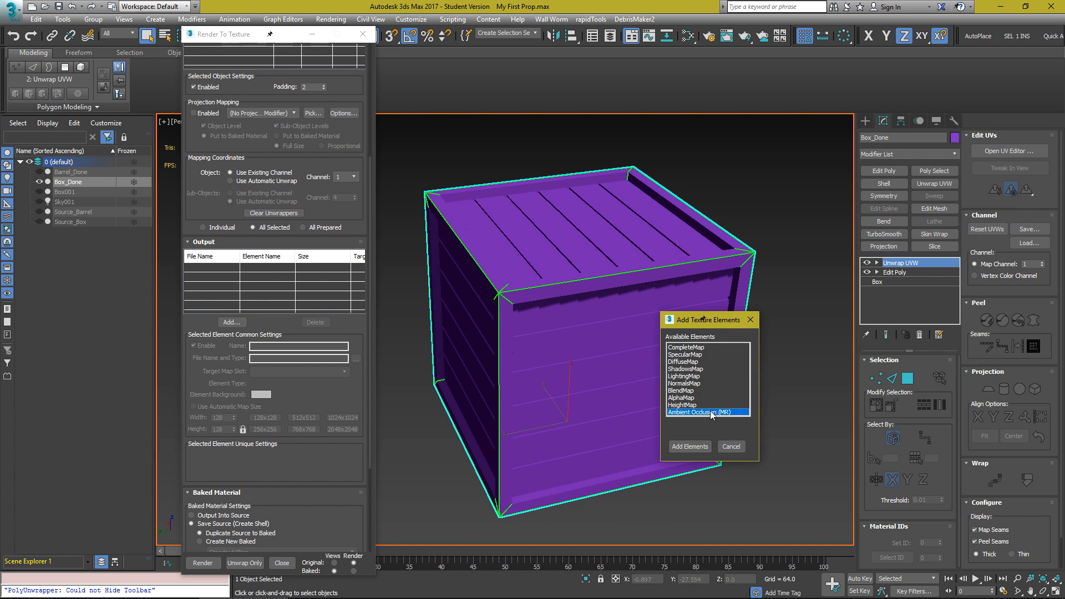
left_click(690, 447)
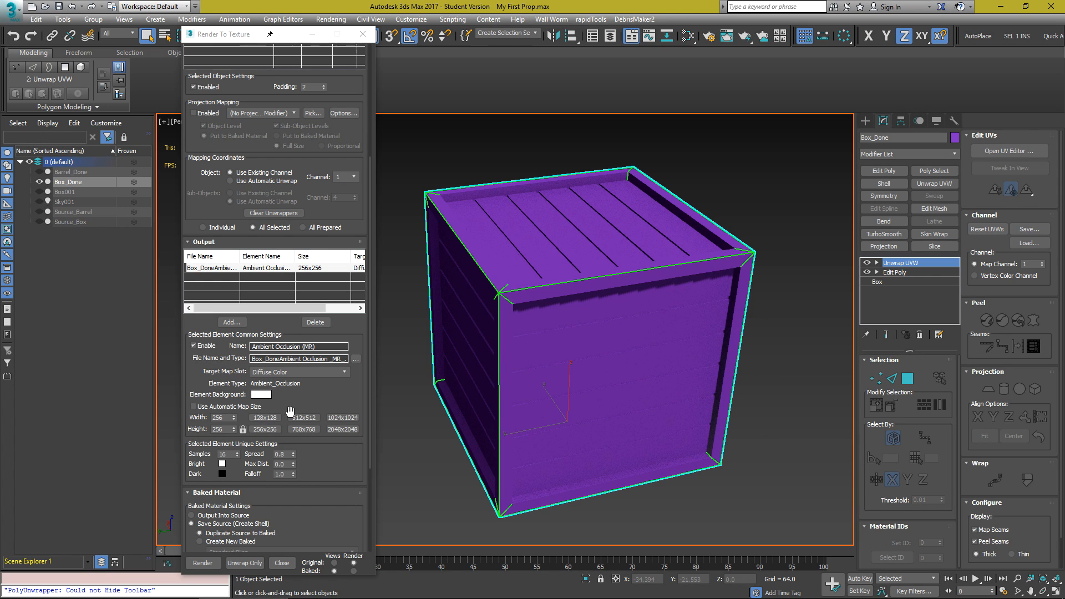
Browse to drive D for the ambient occlusion element's output file and create a folder named BAKES there
scroll(335, 361, "down", 1)
left_click(356, 343)
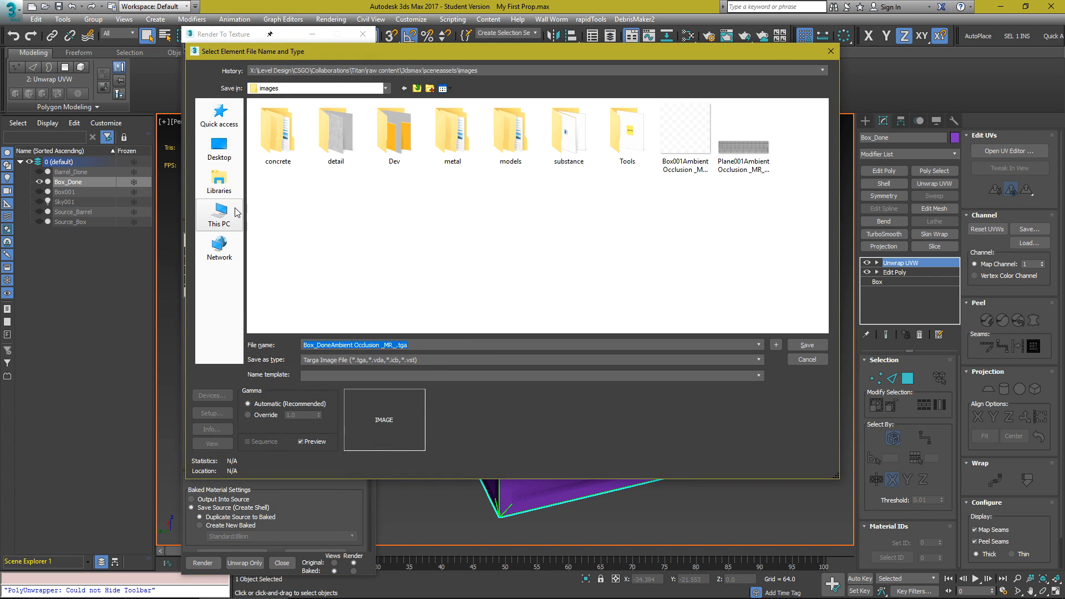
double_click(444, 204)
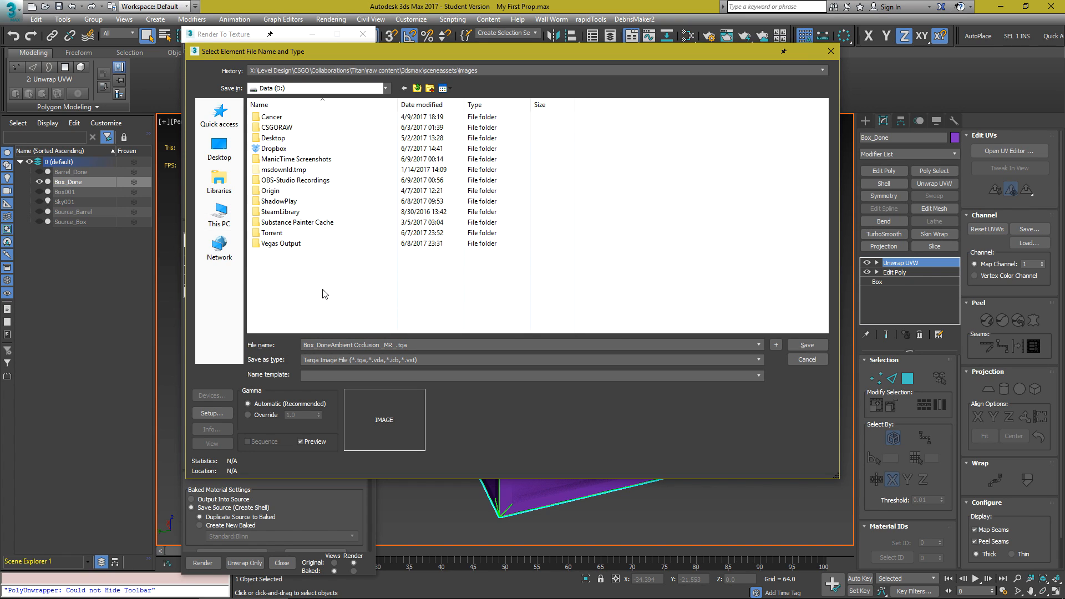
left_click(430, 89)
type("BAKES")
key("Return")
key("Return")
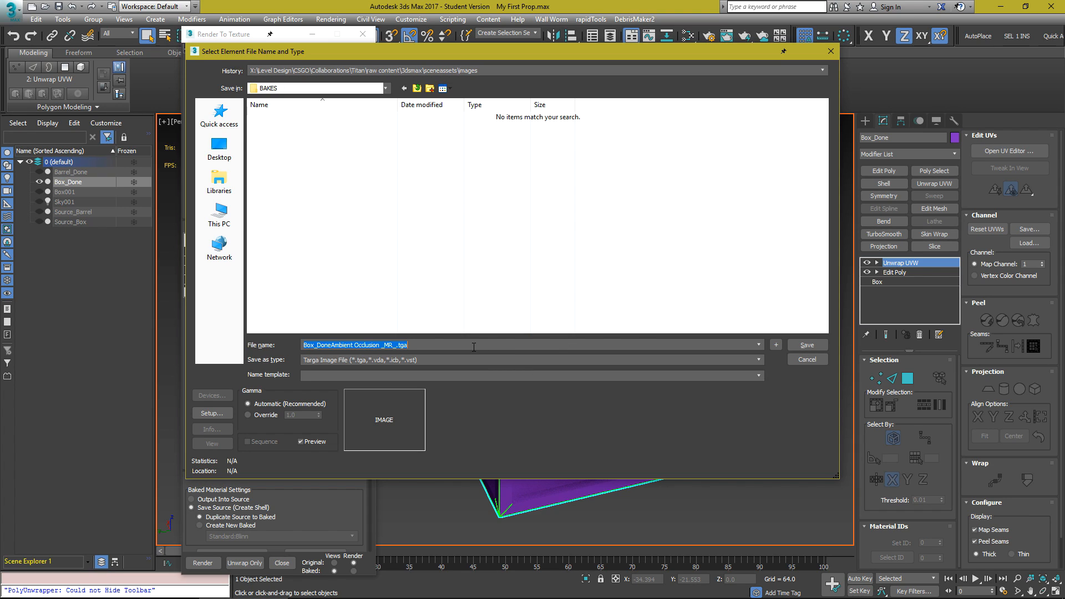
Save the element's output file as a Targa image named BoxTestBakeAO, accepting the Targa settings
type("Box")
left_click(808, 345)
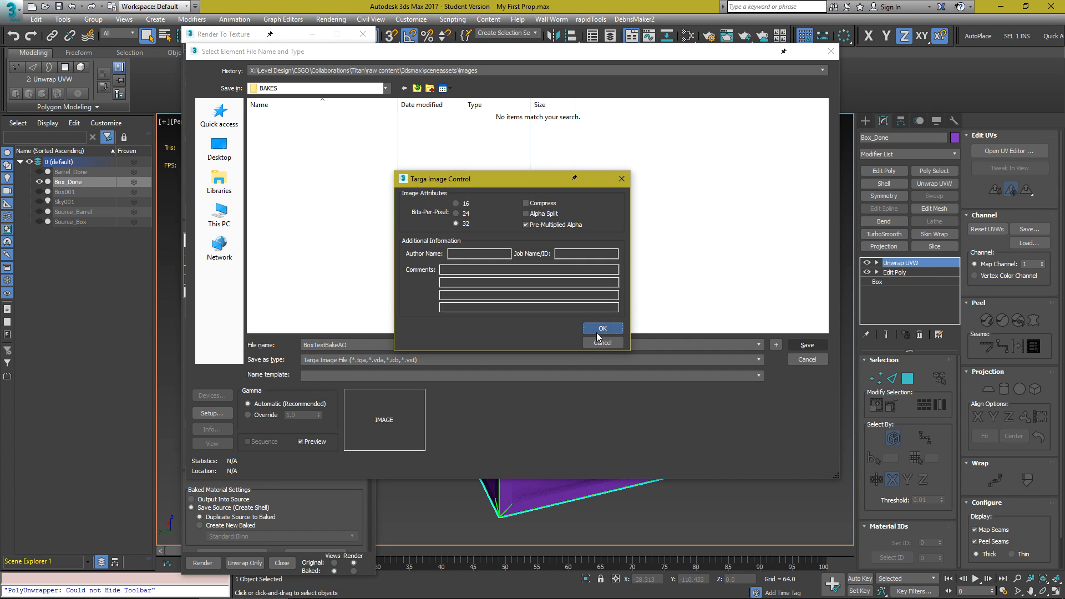
left_click(597, 333)
Set the bake's map size to 512x512, render the crate's ambient occlusion map, and minimize the render window
scroll(264, 417, "down", 3)
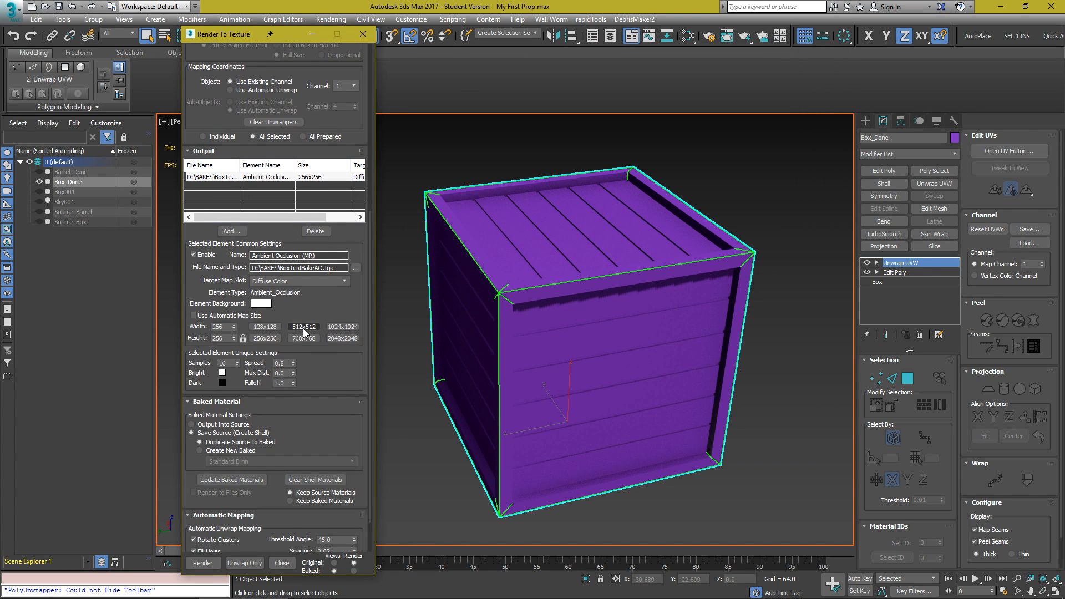
left_click(303, 327)
scroll(303, 286, "down", 2)
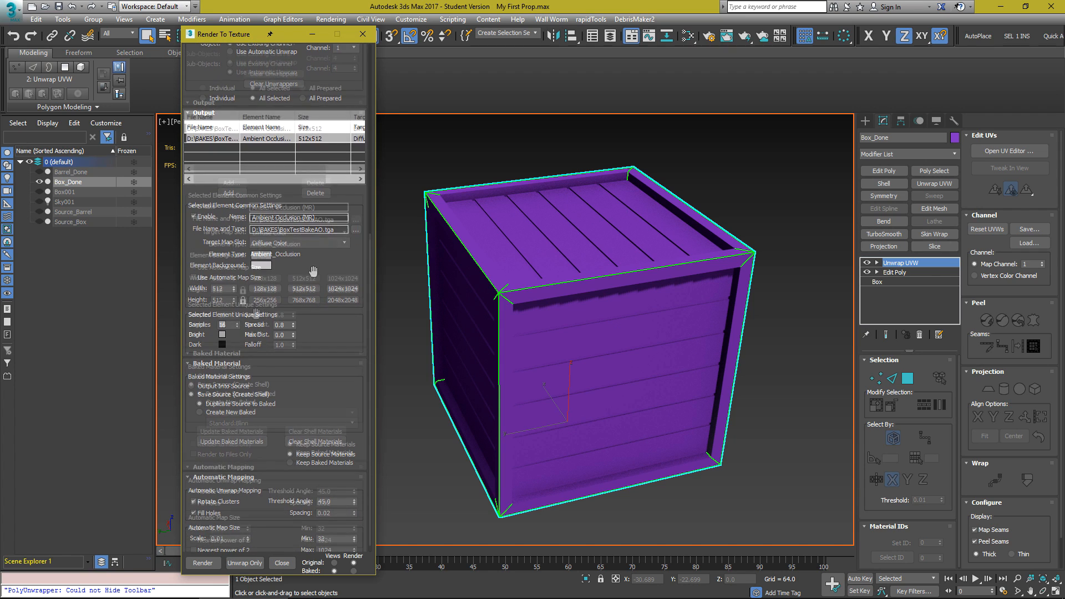
scroll(302, 284, "up", 1)
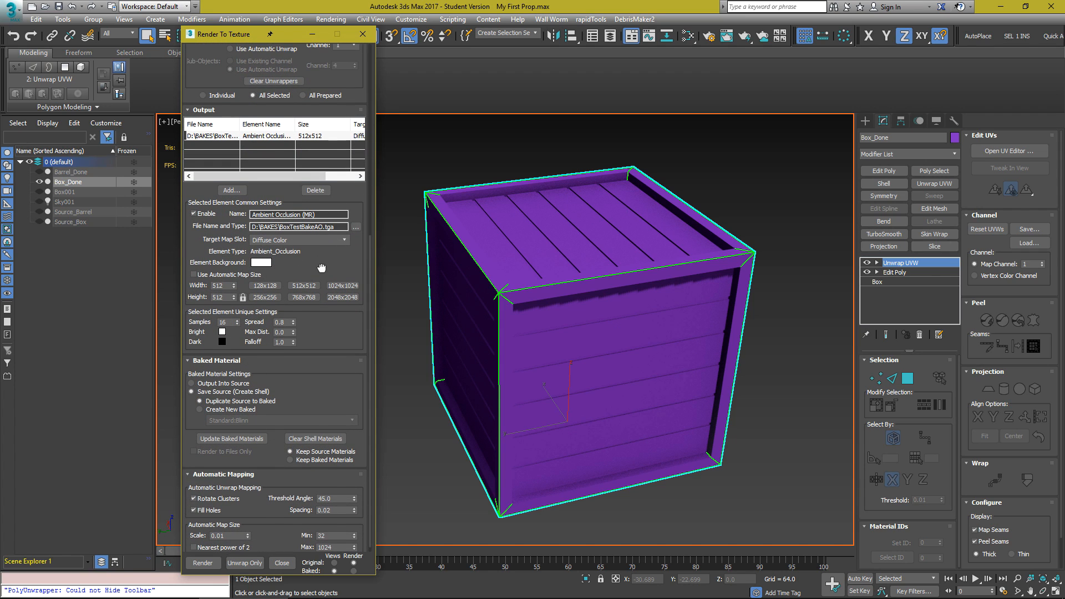
left_click(203, 563)
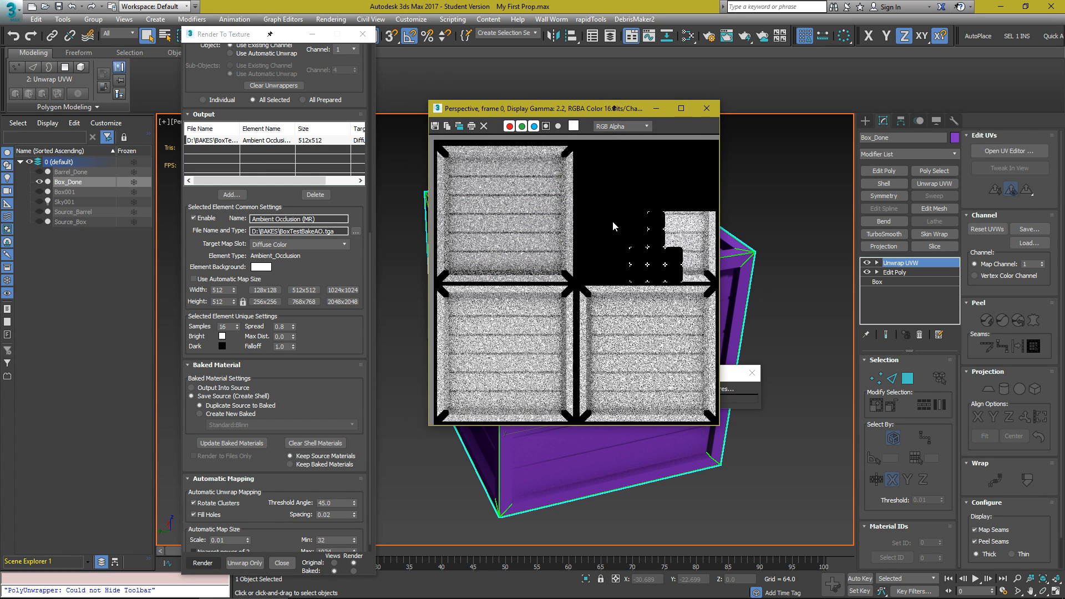
left_click_drag(498, 113, 630, 142)
left_click(795, 139)
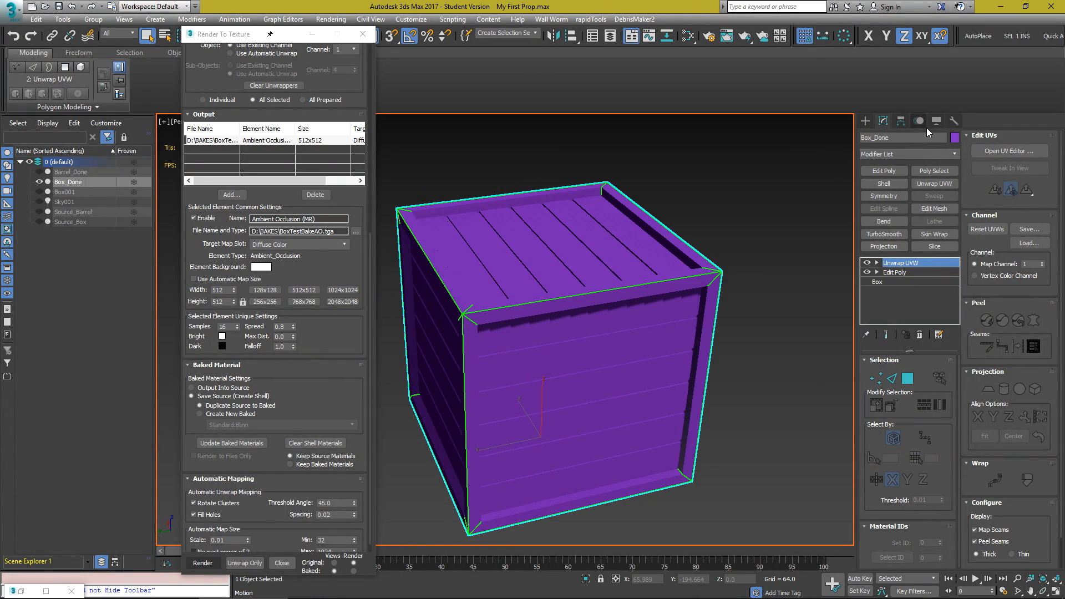
Switch the shaded display from object color to Material Color and view the baked crate from another side
left_click(935, 122)
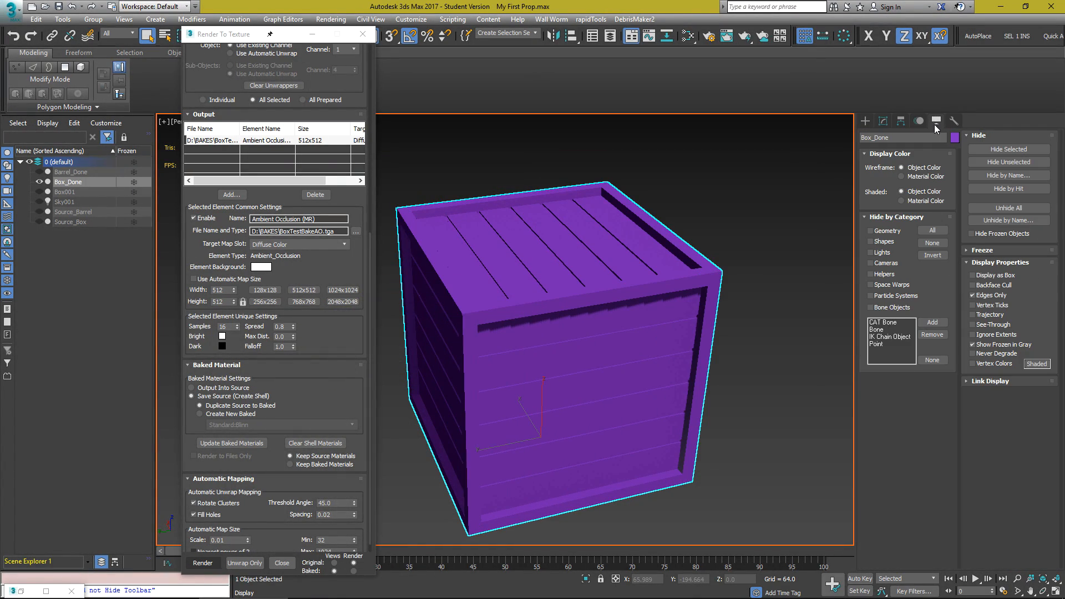
left_click(924, 201)
middle_click_drag(595, 325, 654, 282, "alt")
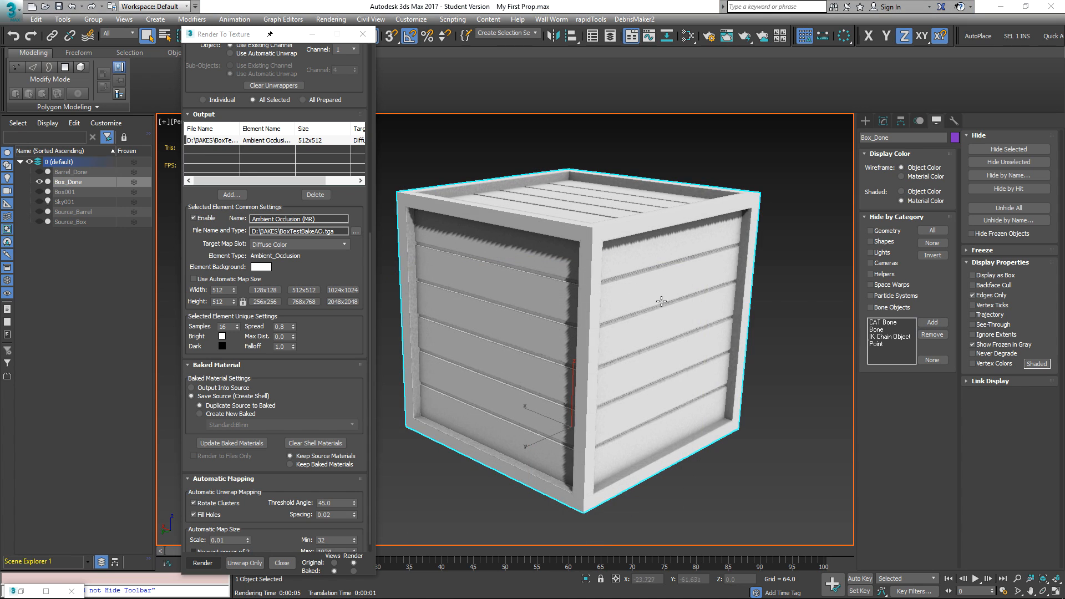
Open BoxTestBakeAO.tga from the BAKES folder on drive D in Photoshop and inspect the baked map up close
left_click_drag(0, 321, 561, 121)
double_click(430, 363)
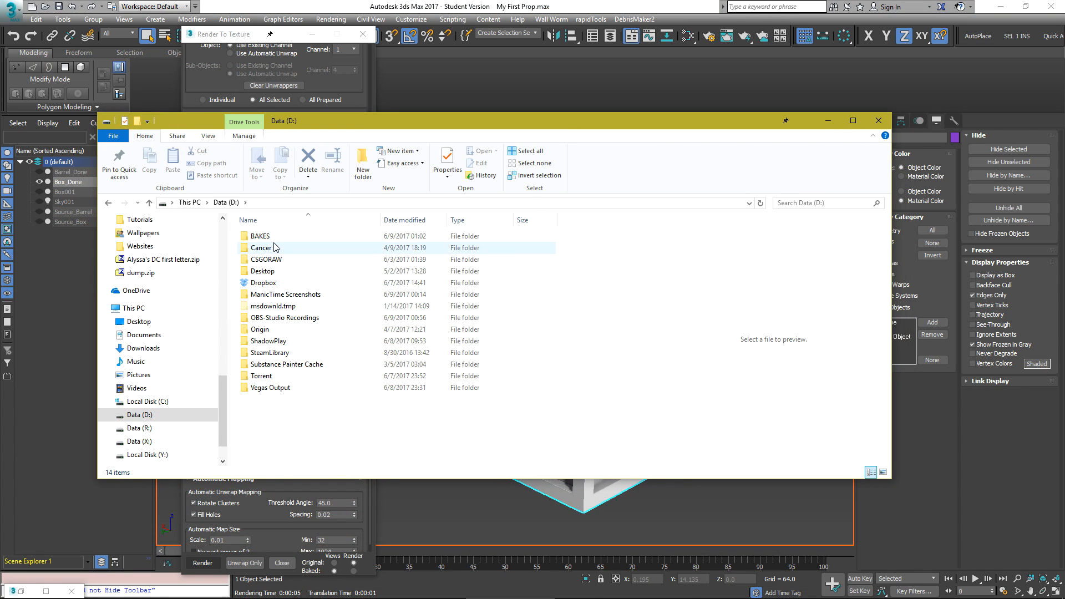
double_click(260, 235)
left_click_drag(401, 119, 891, 92)
double_click(754, 224)
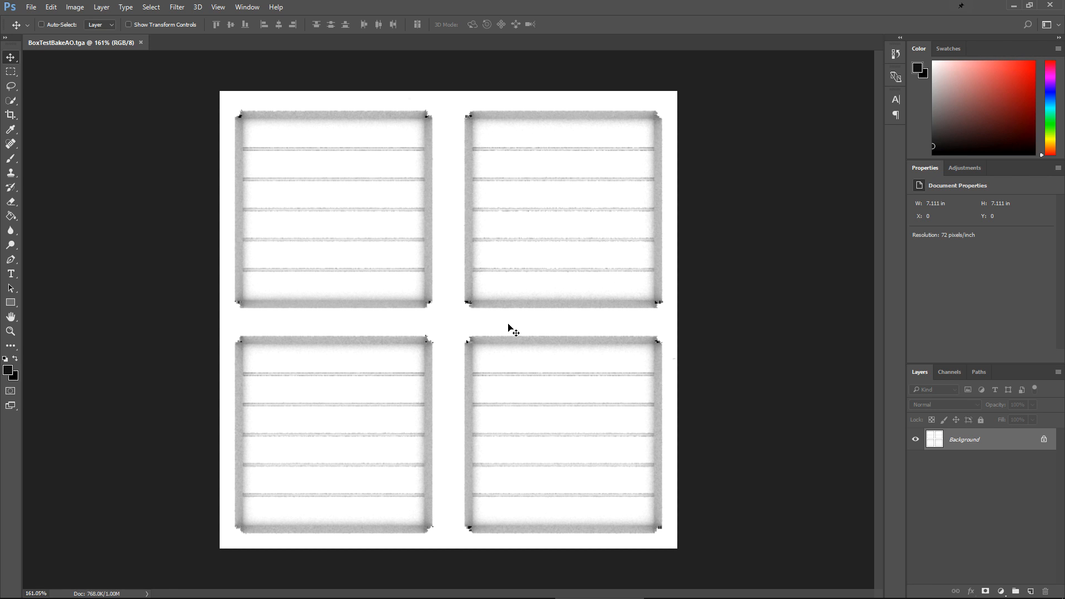
scroll(251, 131, "up", 3, "alt")
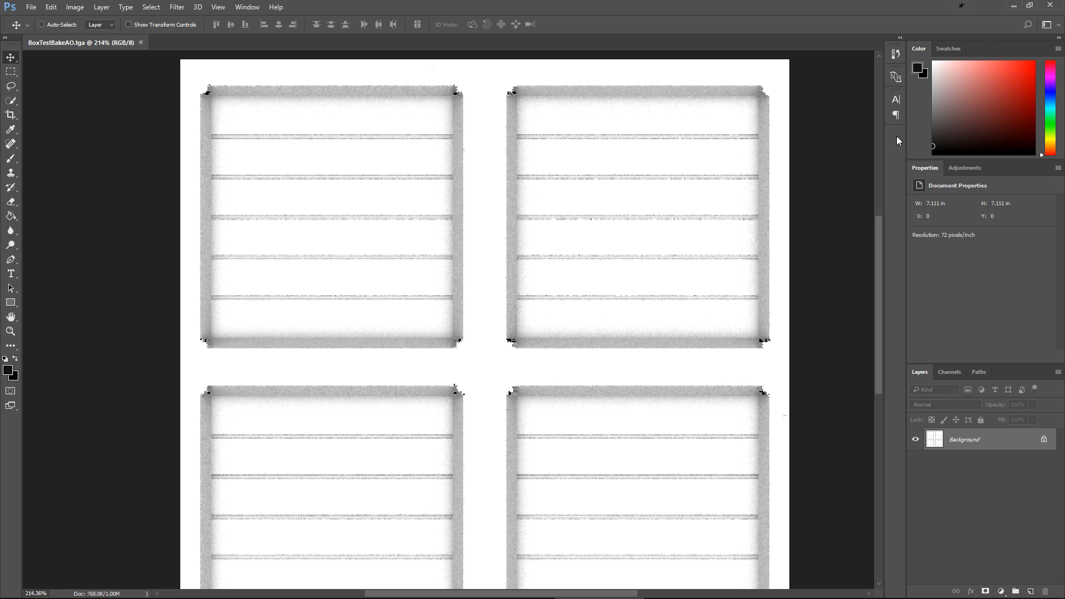
Return to 3ds Max, minimize the Render To Texture dialog, and examine the baked shading along the crate's plank grooves
left_click(1018, 5)
left_click(331, 37)
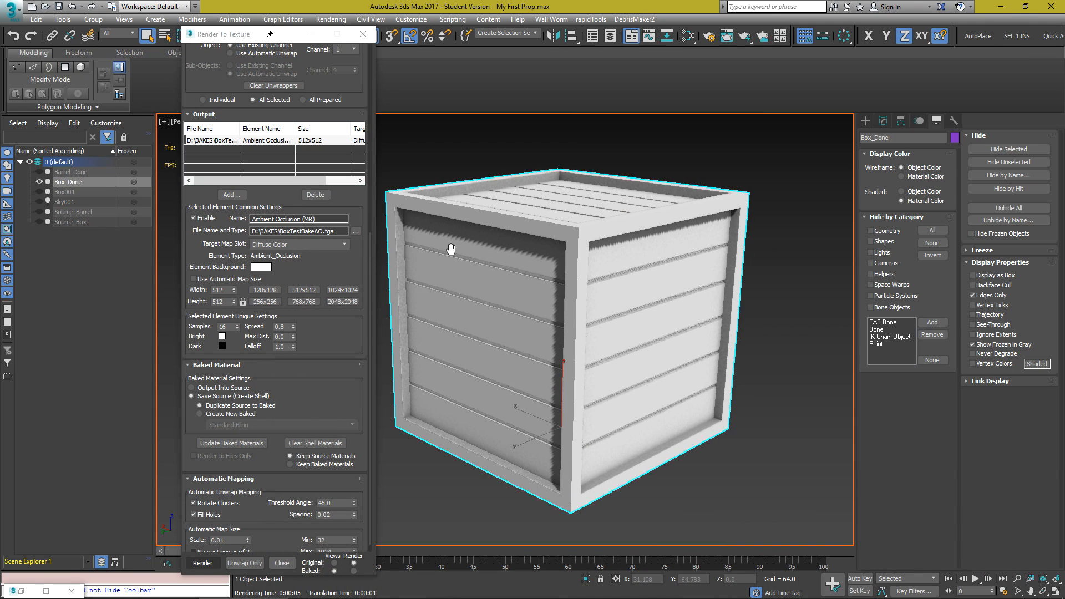
left_click(312, 33)
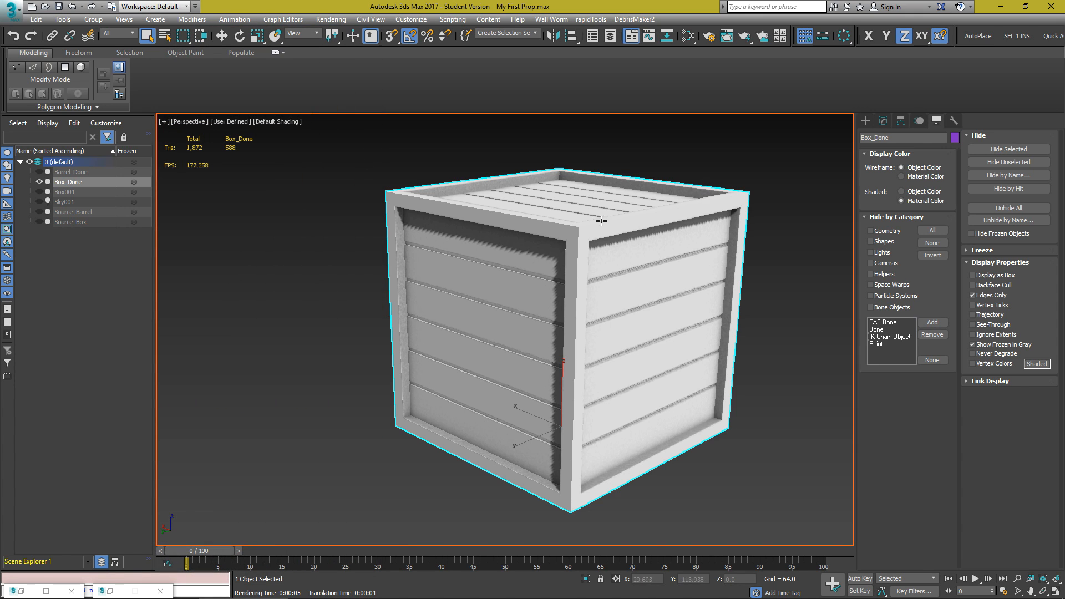
scroll(604, 223, "up", 10)
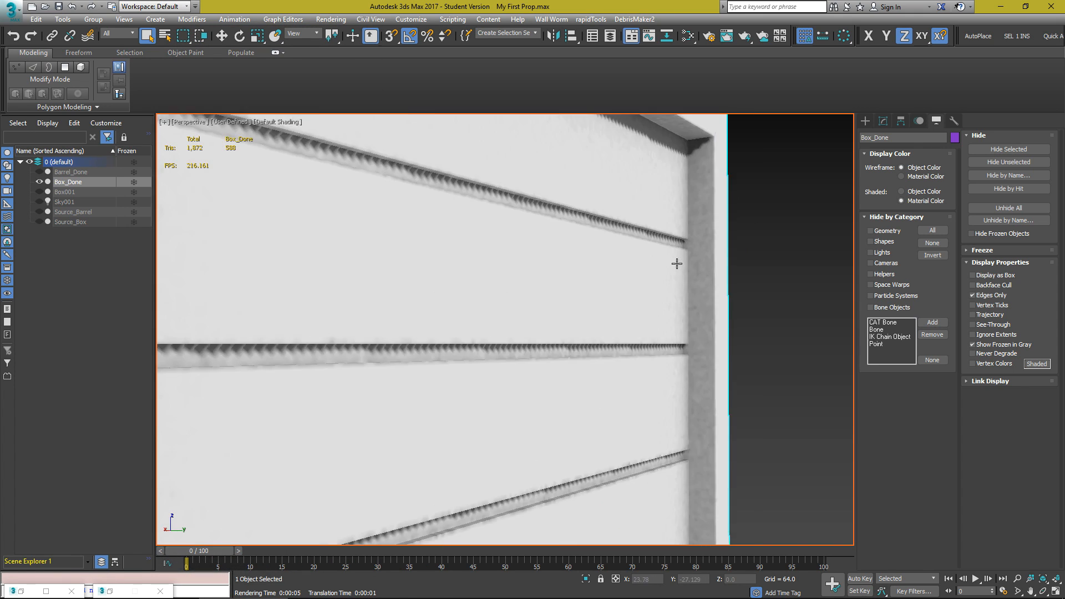
scroll(677, 264, "up", 3)
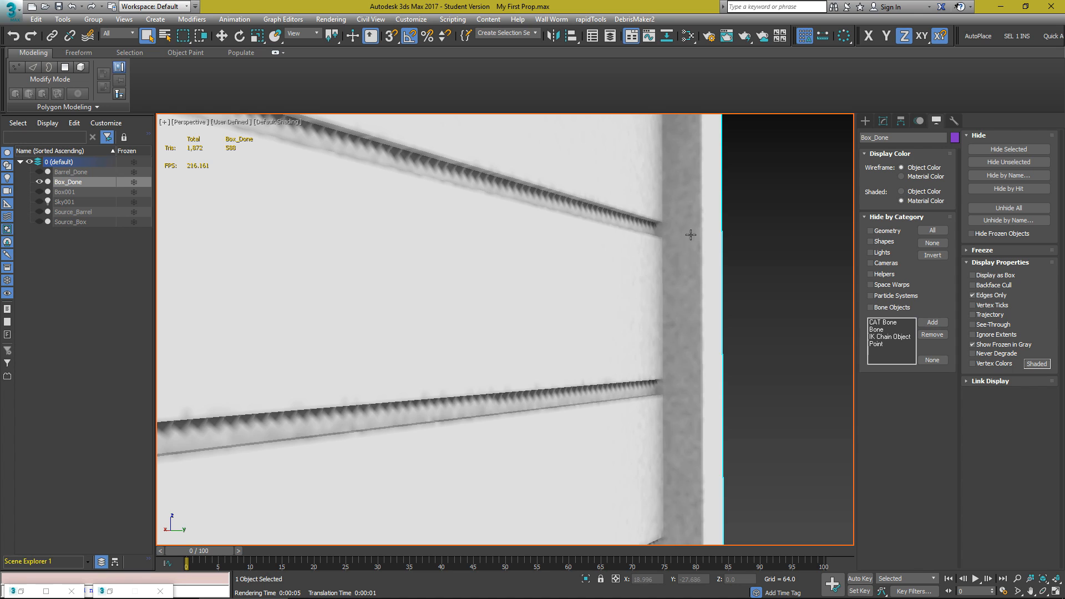
scroll(691, 232, "down", 5)
Set the viewport shading to Flat Color and view the whole crate from several angles
left_click(284, 121)
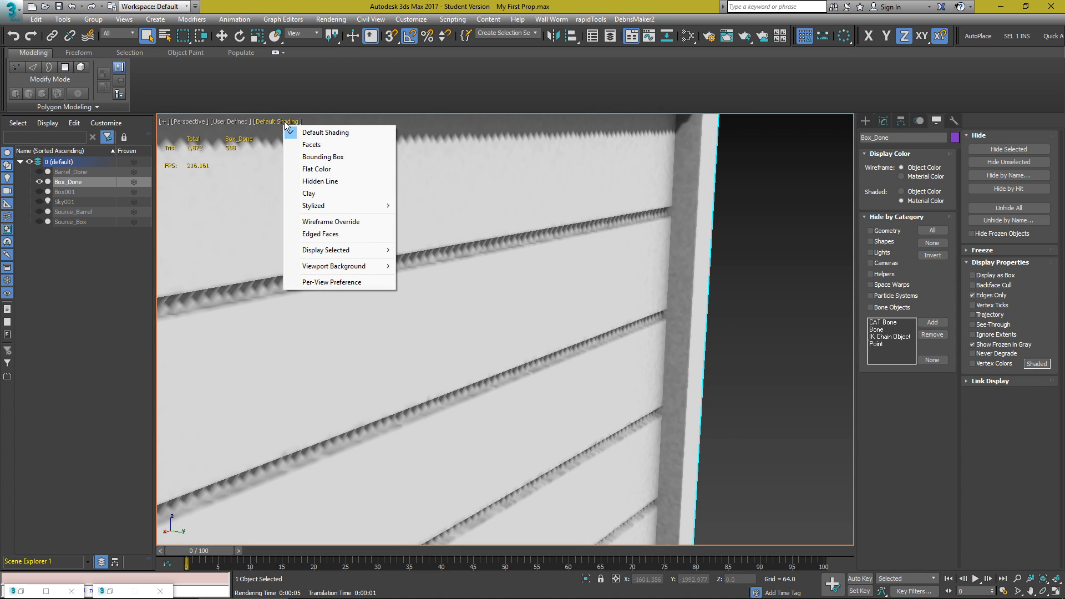
left_click(335, 169)
key("z")
scroll(489, 209, "up", 3)
scroll(490, 233, "up", 5)
middle_click_drag(492, 251, 662, 299, "alt")
scroll(536, 253, "down", 4)
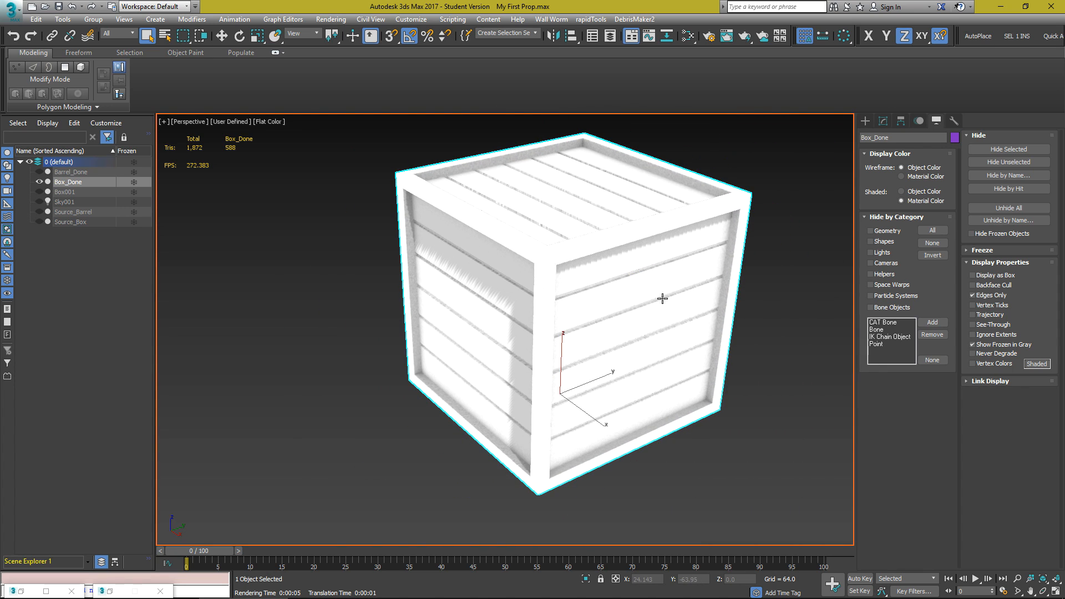
scroll(494, 276, "down", 5)
middle_click_drag(531, 294, 472, 318, "alt")
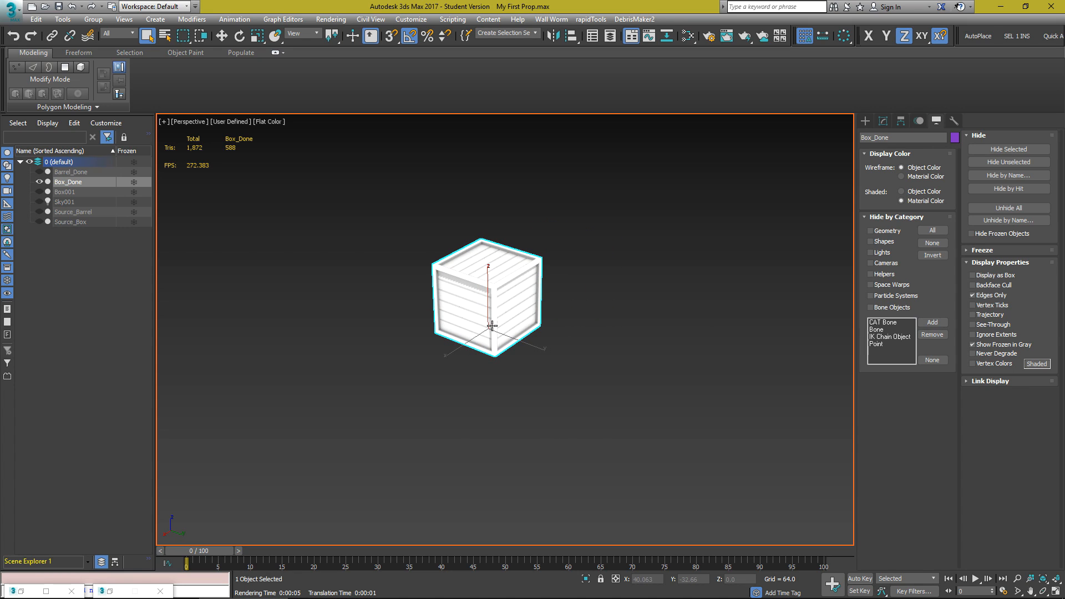
Exit isolation, add the ground box to the crate selection, and isolate the two objects together
key("alt+q")
scroll(473, 309, "down", 2)
key("alt+w")
key("alt+w")
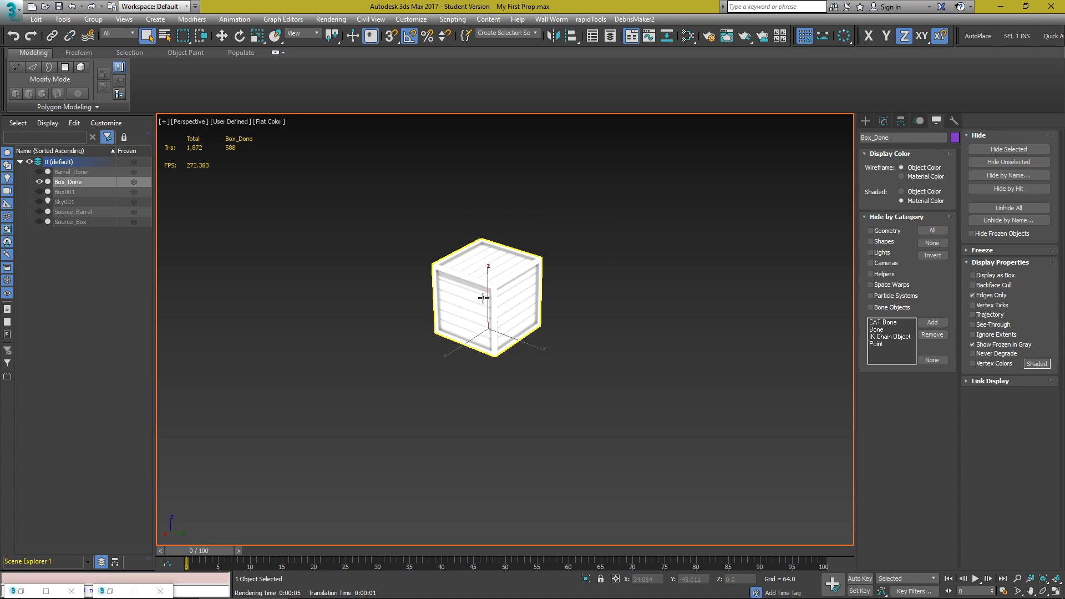
key("alt+q")
middle_click_drag(412, 354, 495, 339)
left_click(381, 262, "ctrl")
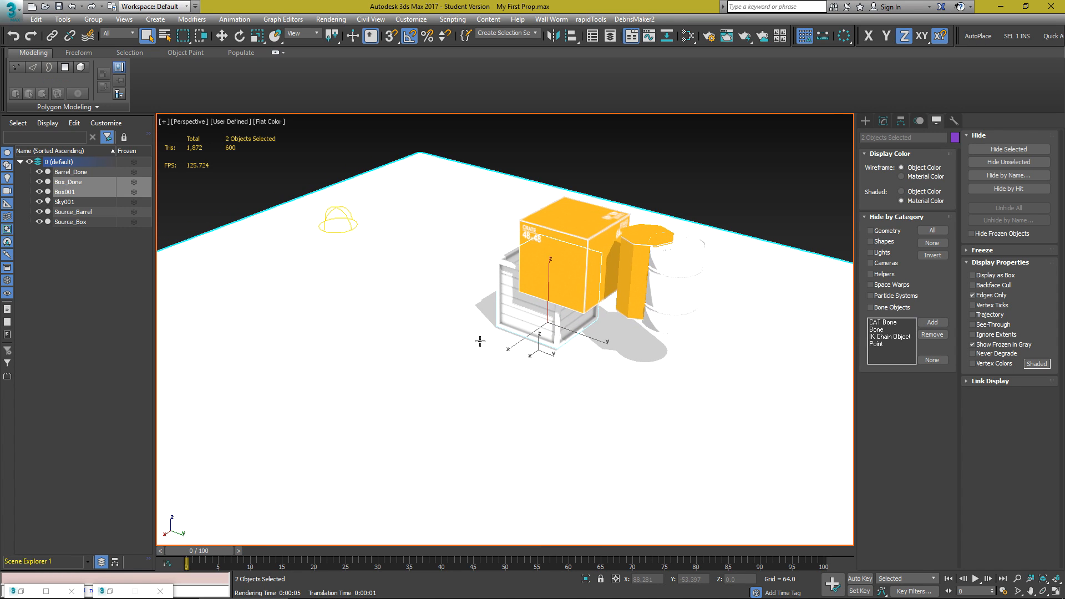
key("alt+q")
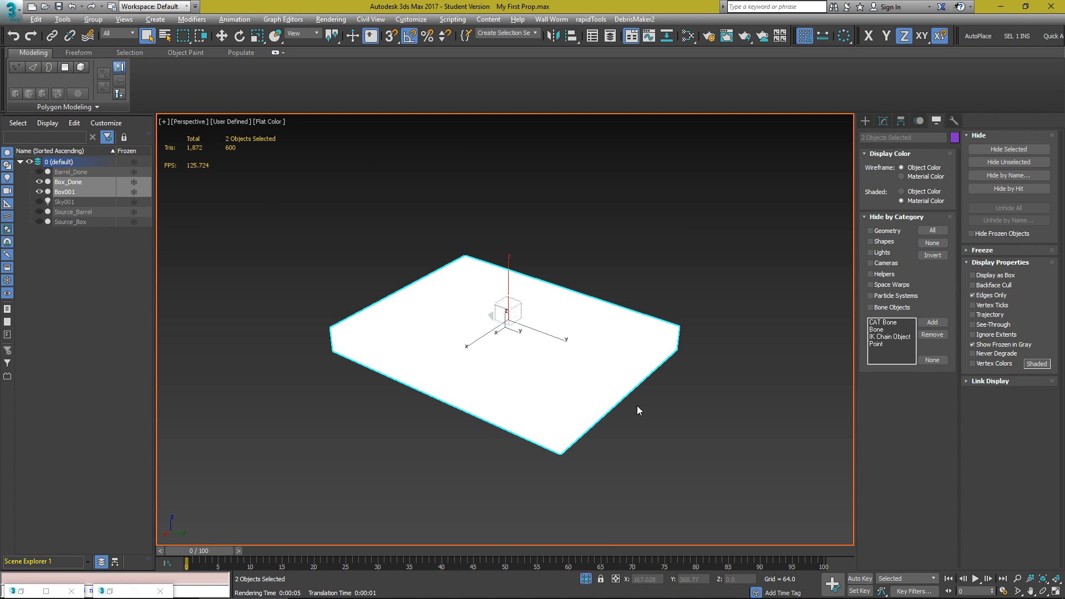
Select only the crate on the ground box, activate the Move tool, and view it from another angle
scroll(488, 315, "up", 6)
middle_click_drag(560, 372, 572, 372, "alt")
left_click(573, 264)
key("w")
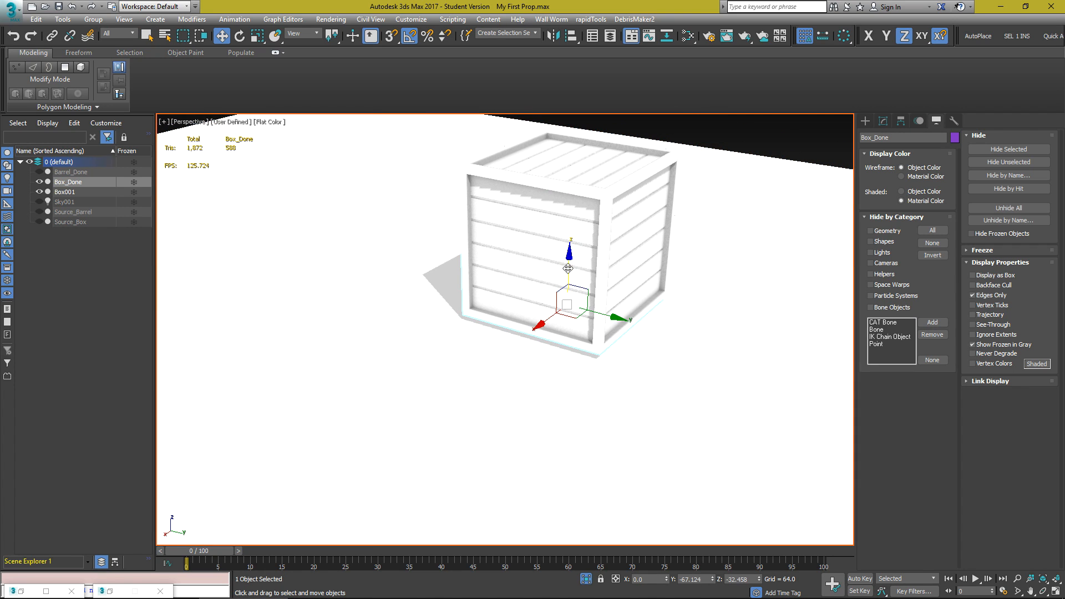
middle_click_drag(569, 273, 527, 265, "alt")
Render the crate's ambient occlusion bake again with the ground box present, overwriting BoxTestBakeAO.tga and disabling further overwrite messages
left_click(21, 591)
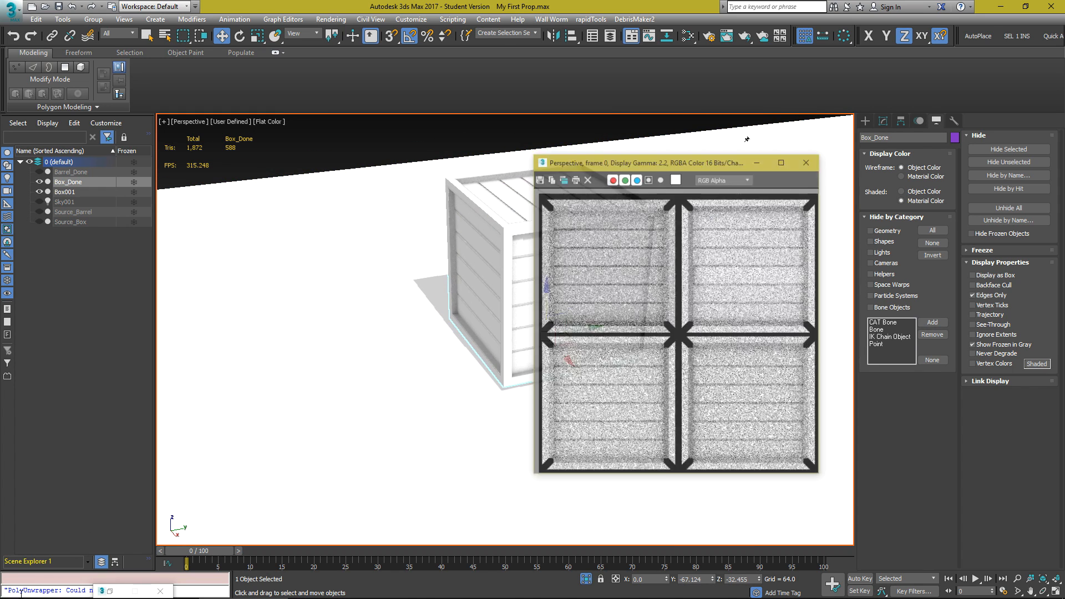
left_click(110, 591)
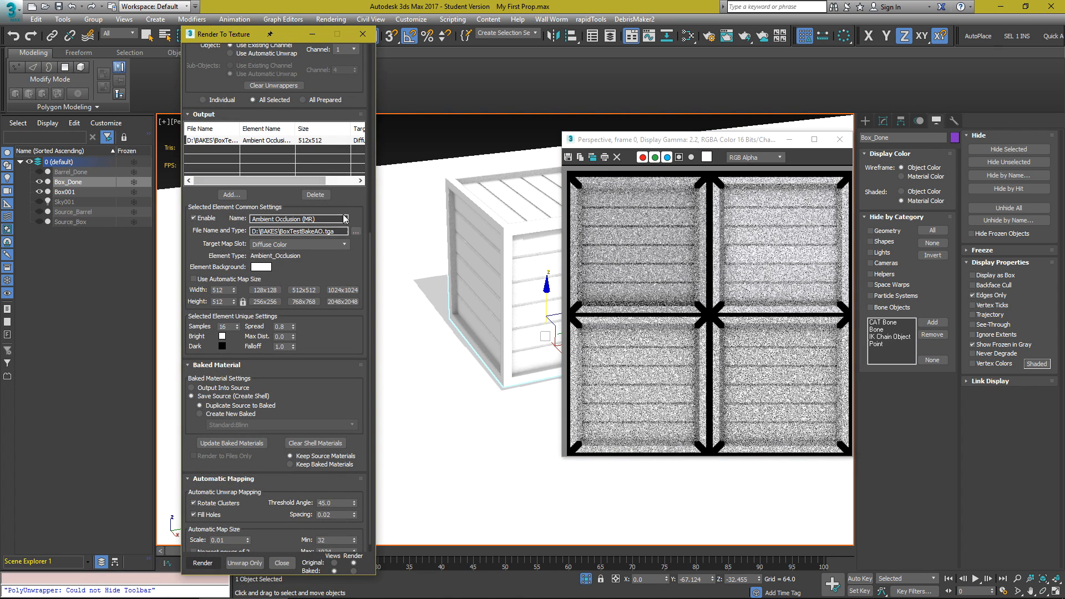
scroll(279, 69, "up", 2)
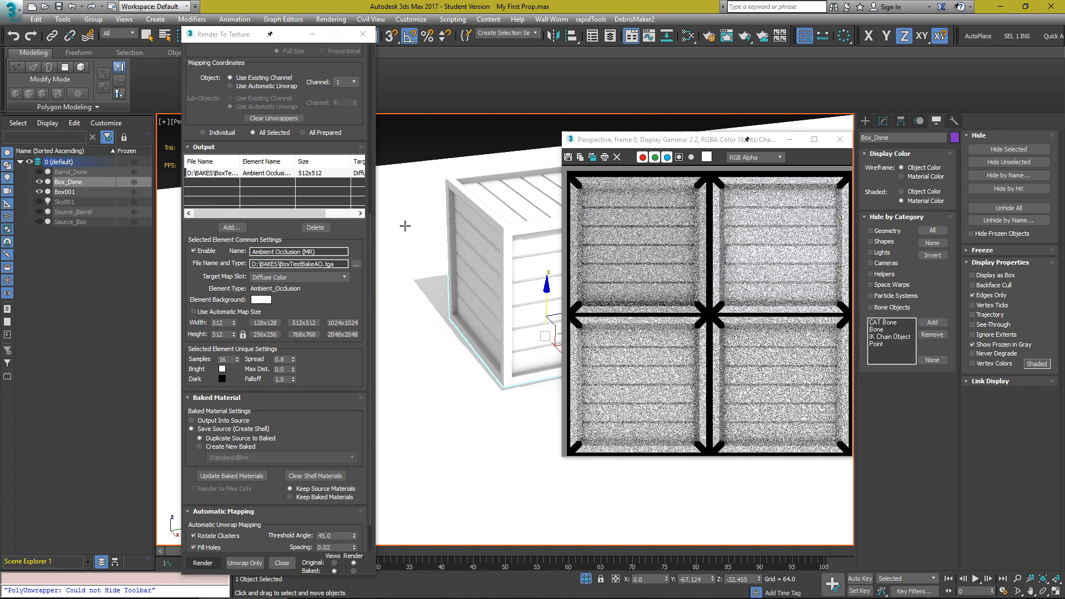
left_click_drag(356, 271, 356, 226)
left_click(209, 565)
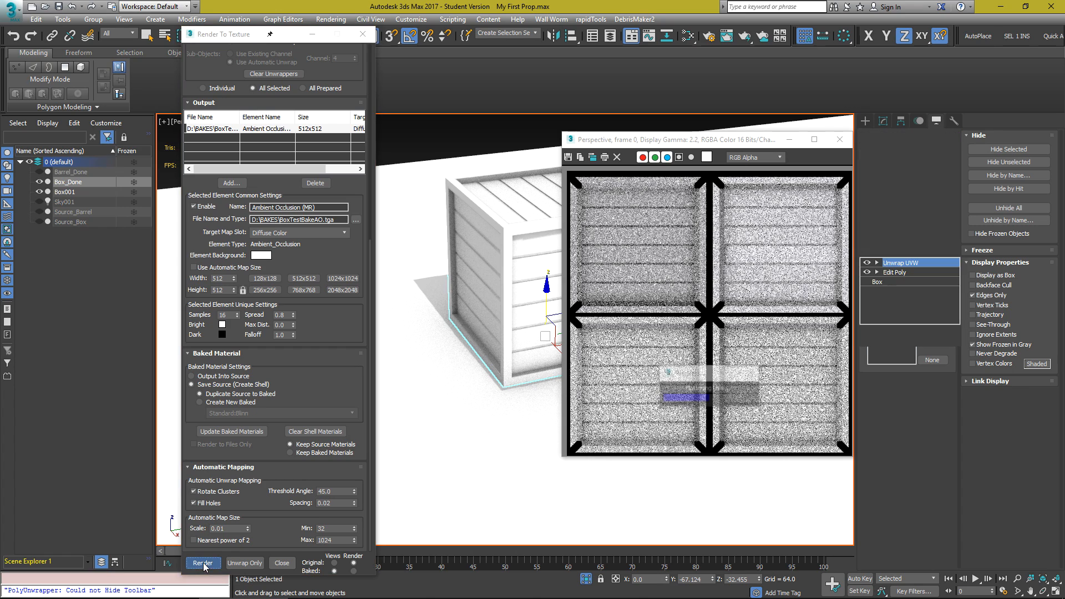
left_click(658, 419)
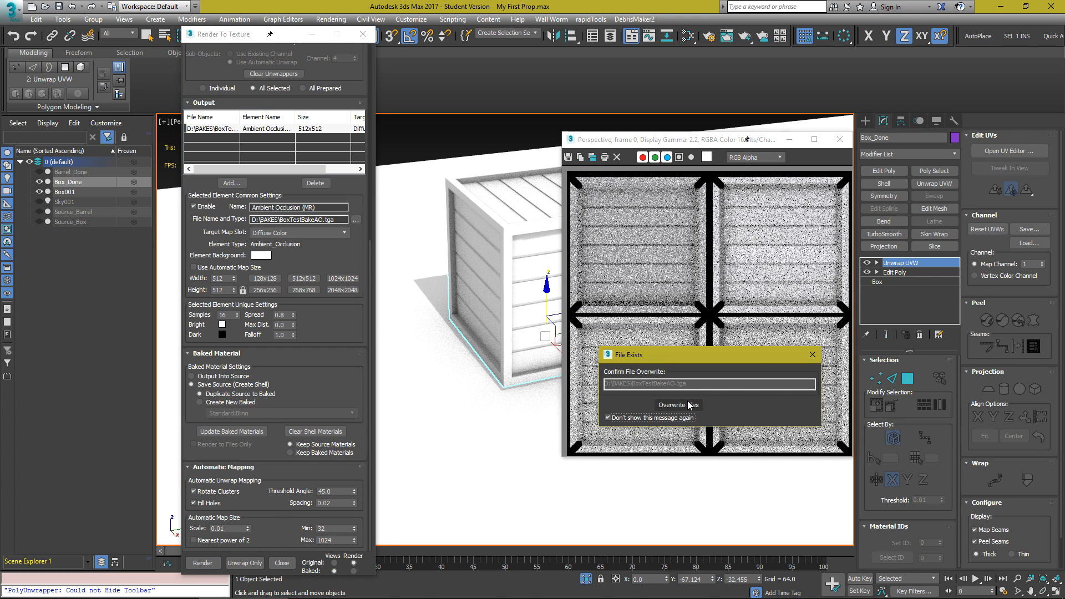
left_click(676, 405)
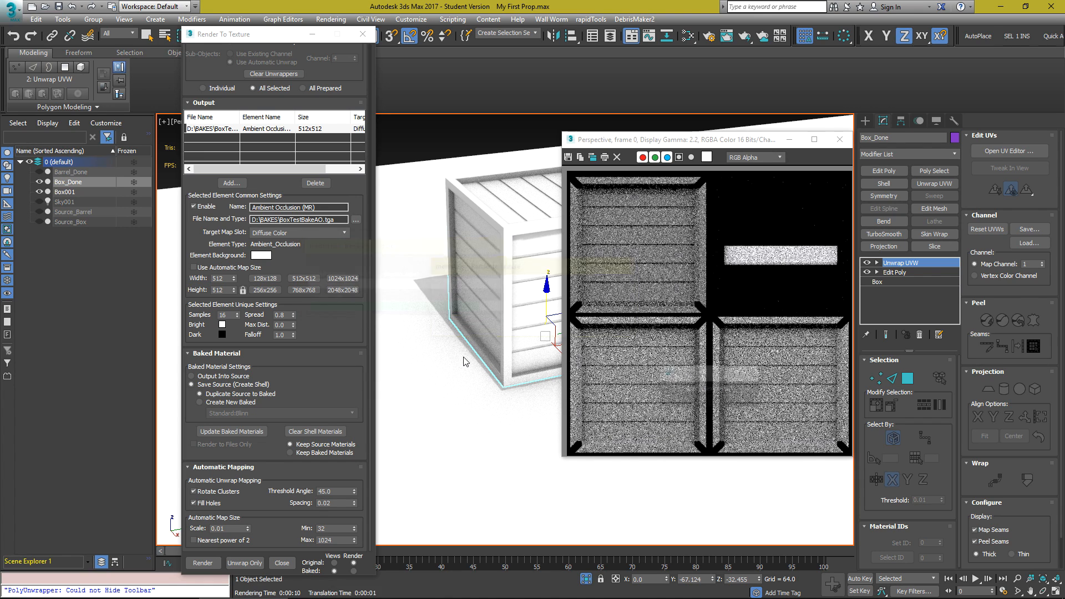
left_click_drag(748, 139, 546, 127)
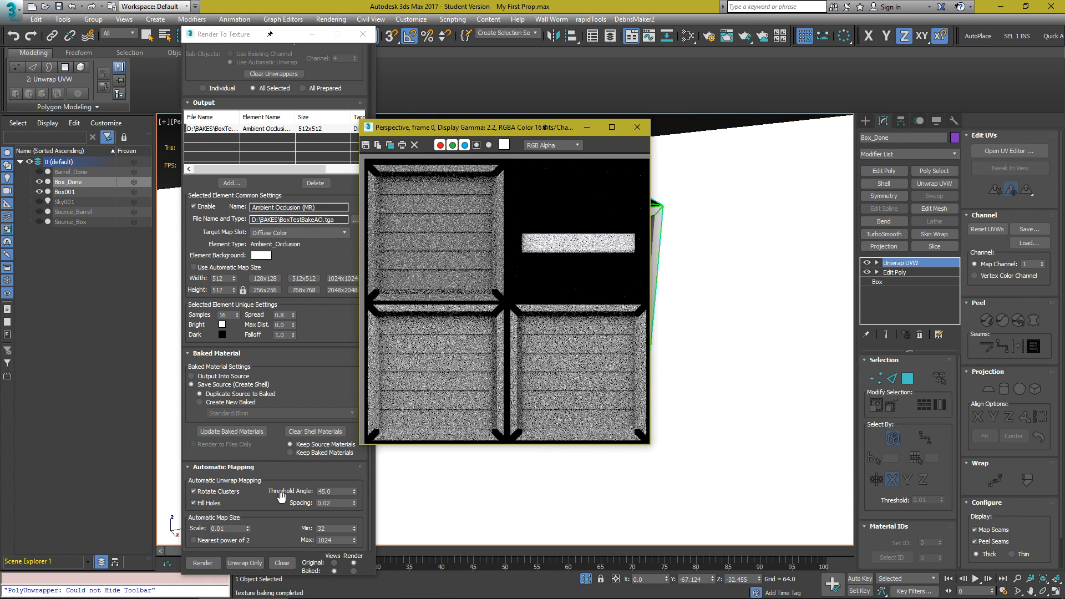
Place the newly baked BoxTestBakeAO.tga from the BAKES folder as a layer over the earlier bake in Photoshop
left_click(504, 591)
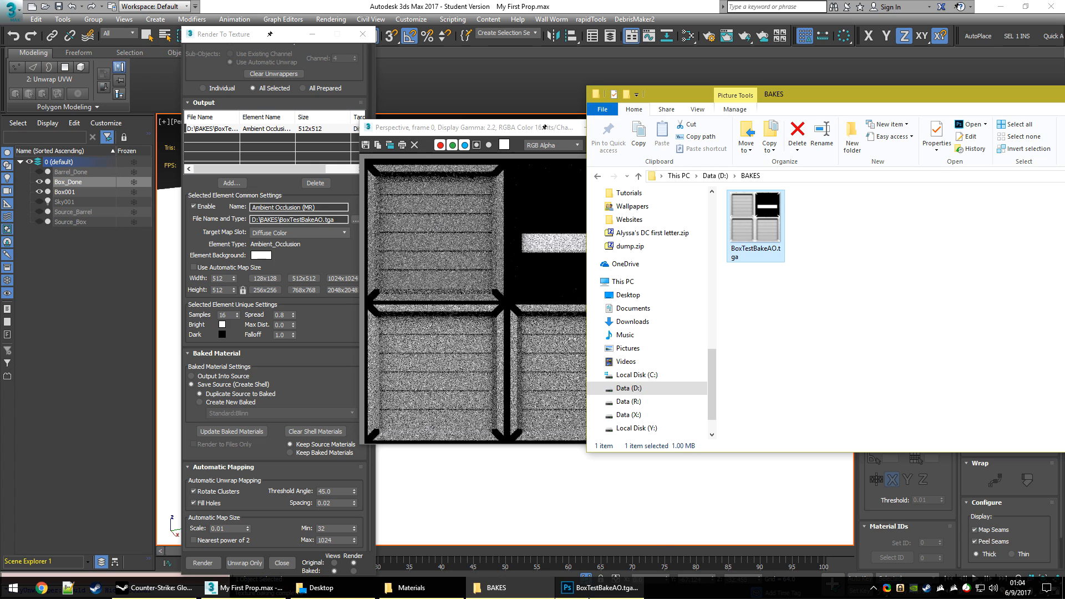
left_click(602, 589)
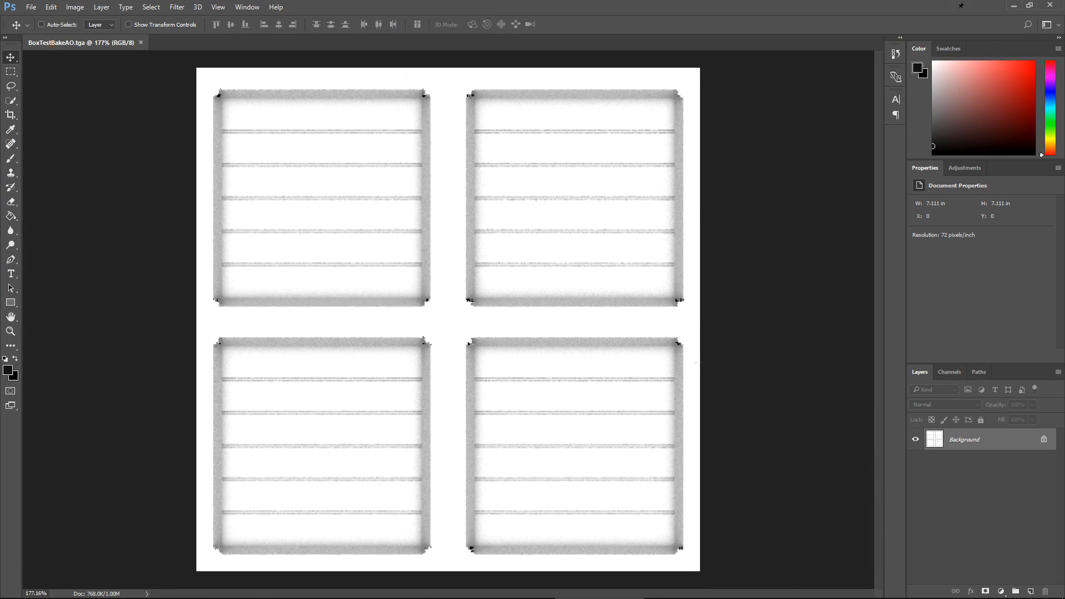
left_click(505, 592)
left_click_drag(756, 233, 698, 228)
key("Return")
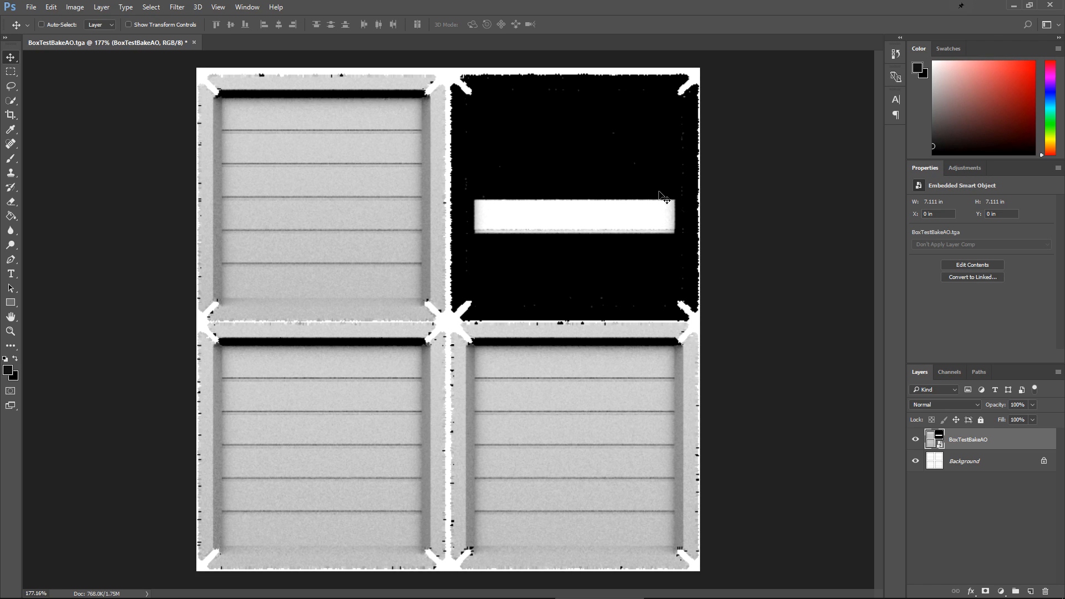
Switch back to 3ds Max, close the rendered frame window, and clone the crate to a spot beside the original on the ground
left_click(1014, 10)
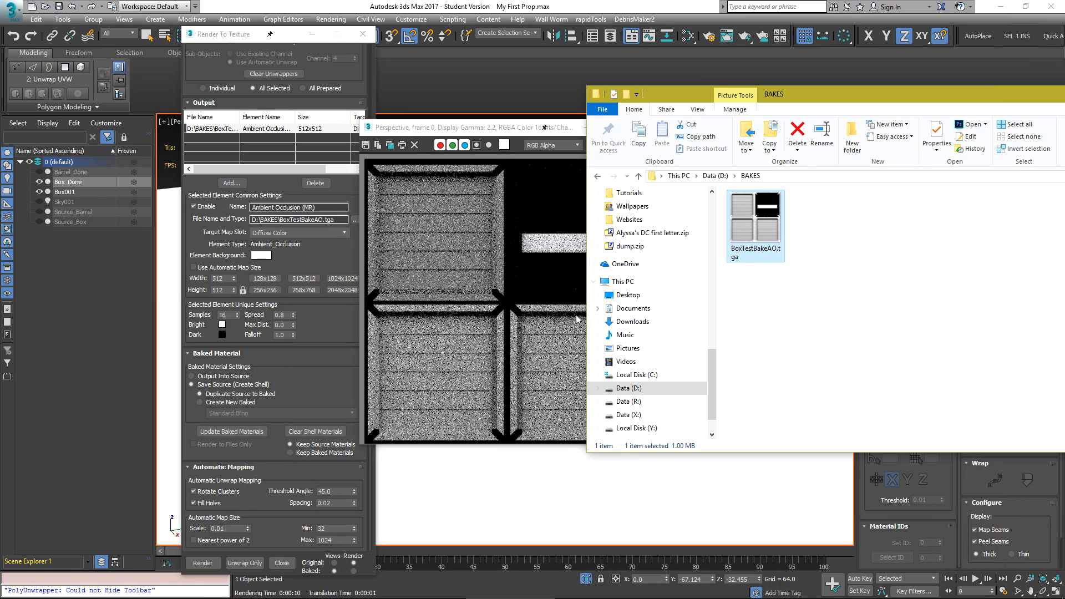
left_click_drag(476, 132, 559, 154)
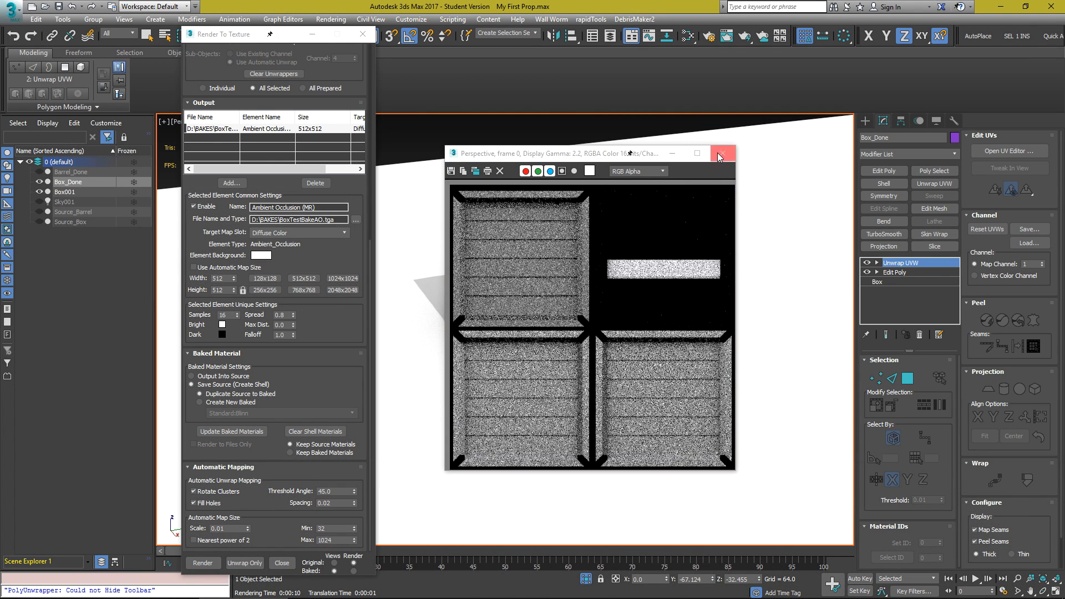
left_click(723, 153)
scroll(562, 241, "down", 4)
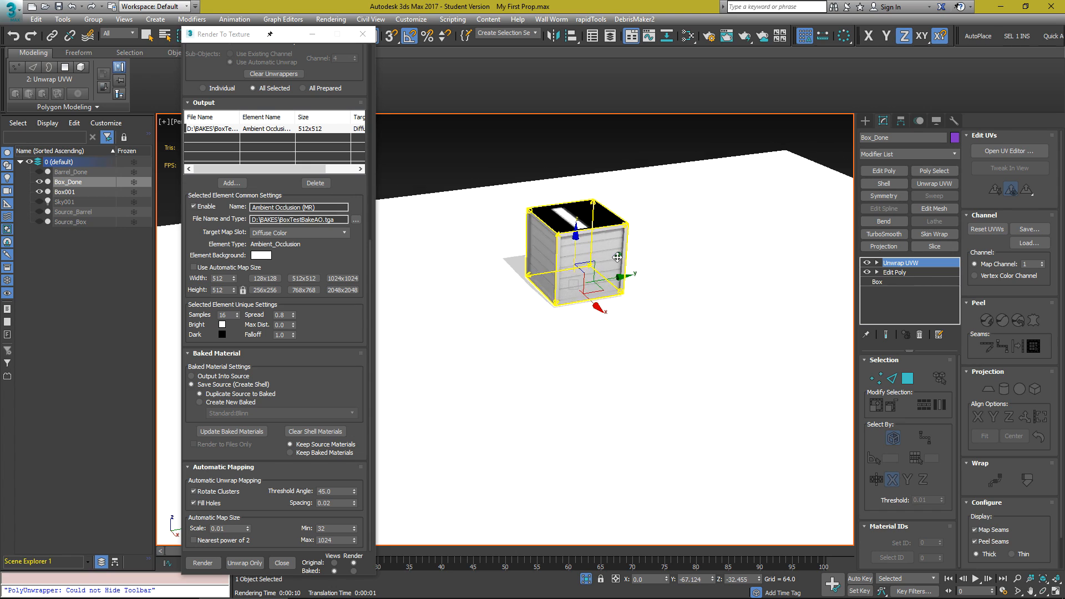
middle_click_drag(607, 258, 562, 279)
left_click_drag(559, 296, 665, 271, "shift")
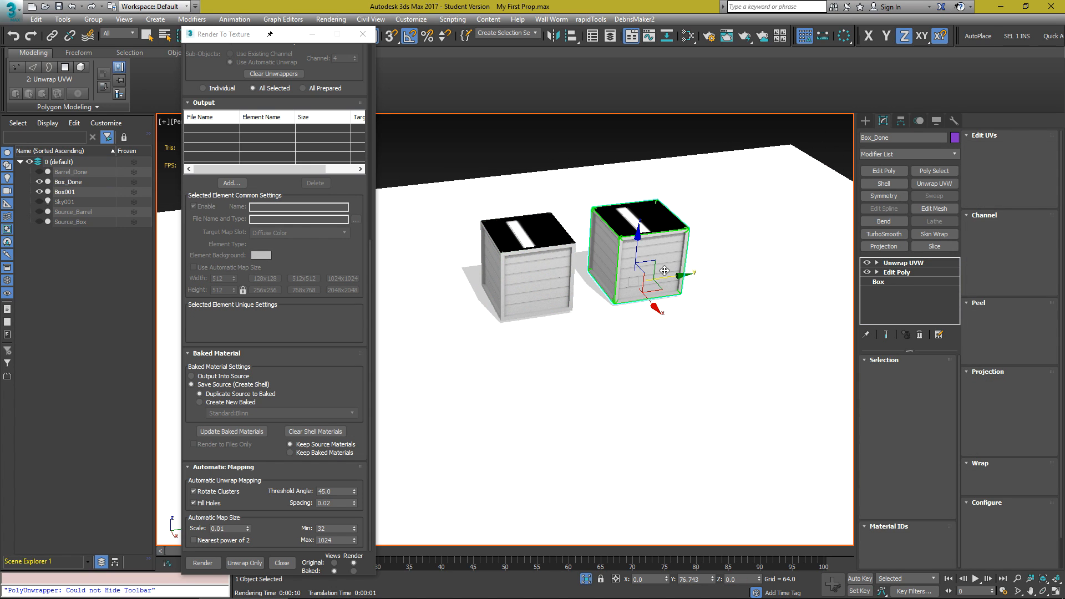
left_click(542, 349)
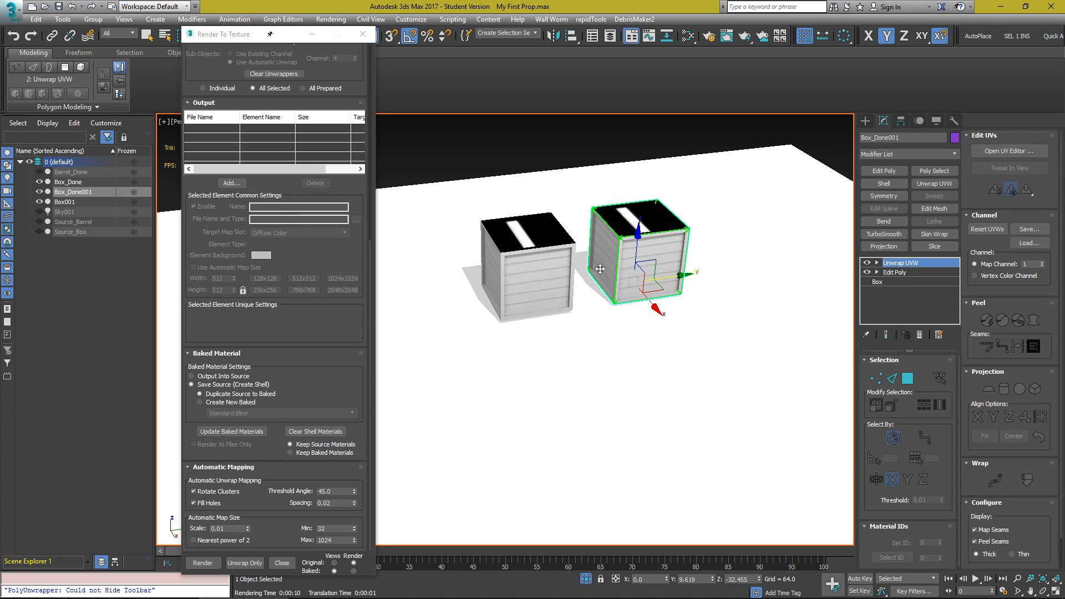
Hide the original crate and select its copy
middle_click_drag(689, 215, 650, 236)
left_click(506, 277)
key("alt+h")
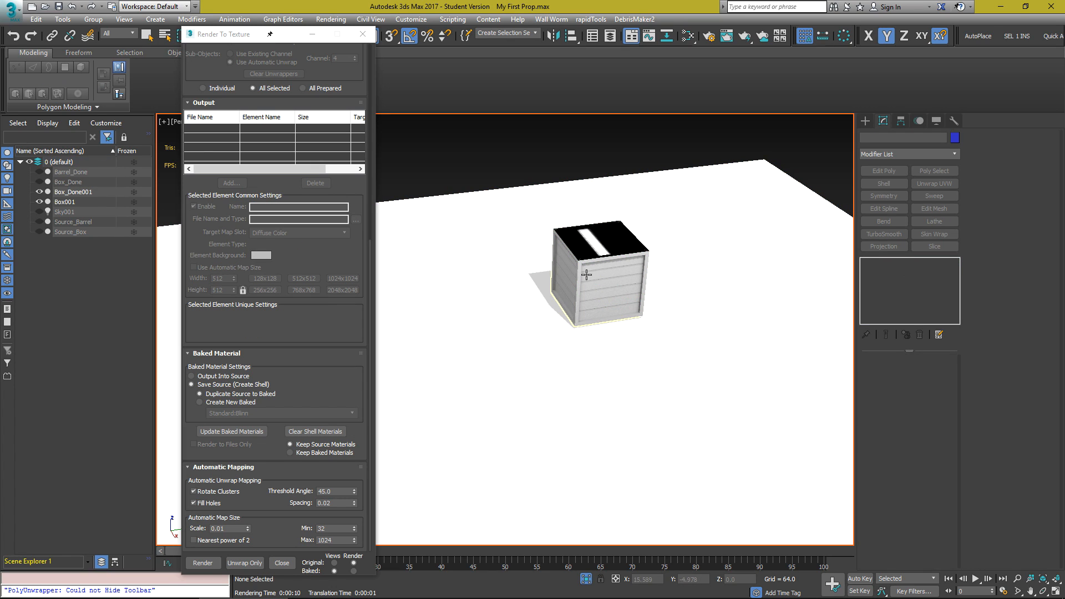
left_click(587, 274)
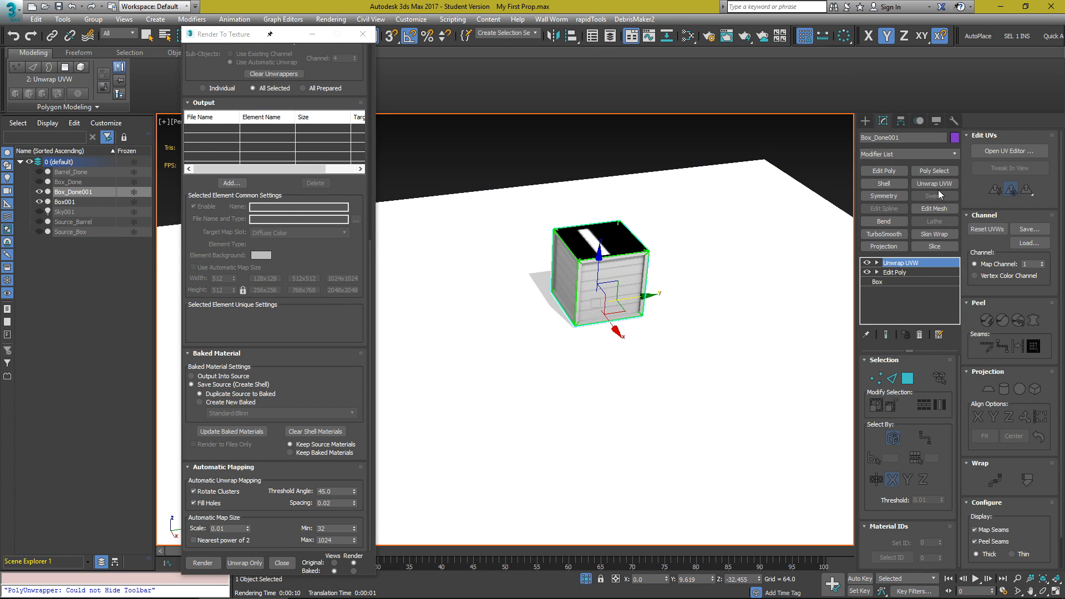
Add another Unwrap UVW modifier to the crate copy and open its UV editor
left_click(936, 184)
scroll(638, 264, "up", 2)
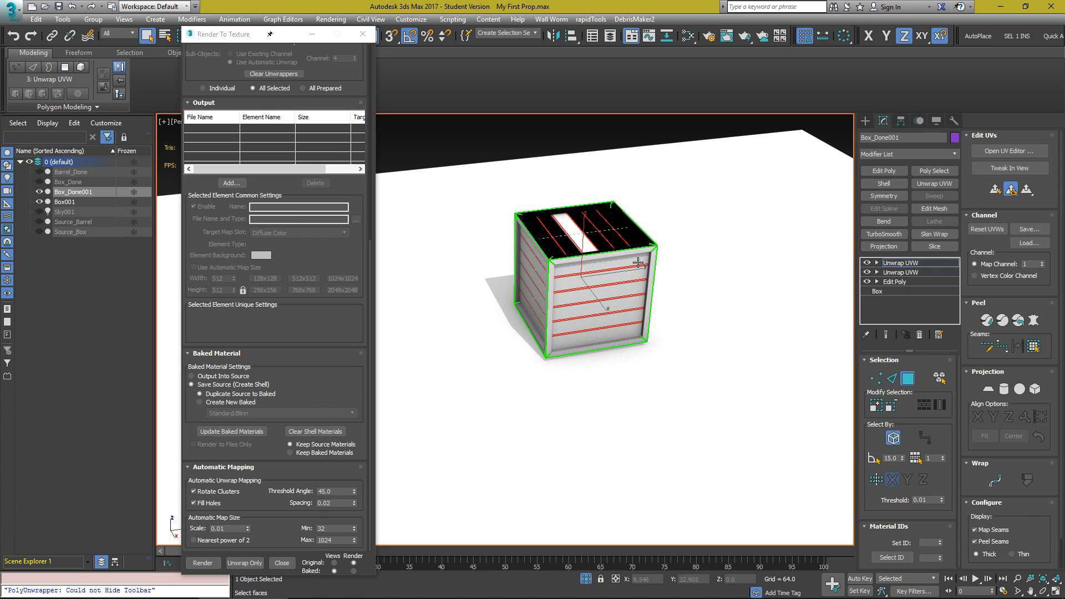
key("3")
left_click(1009, 152)
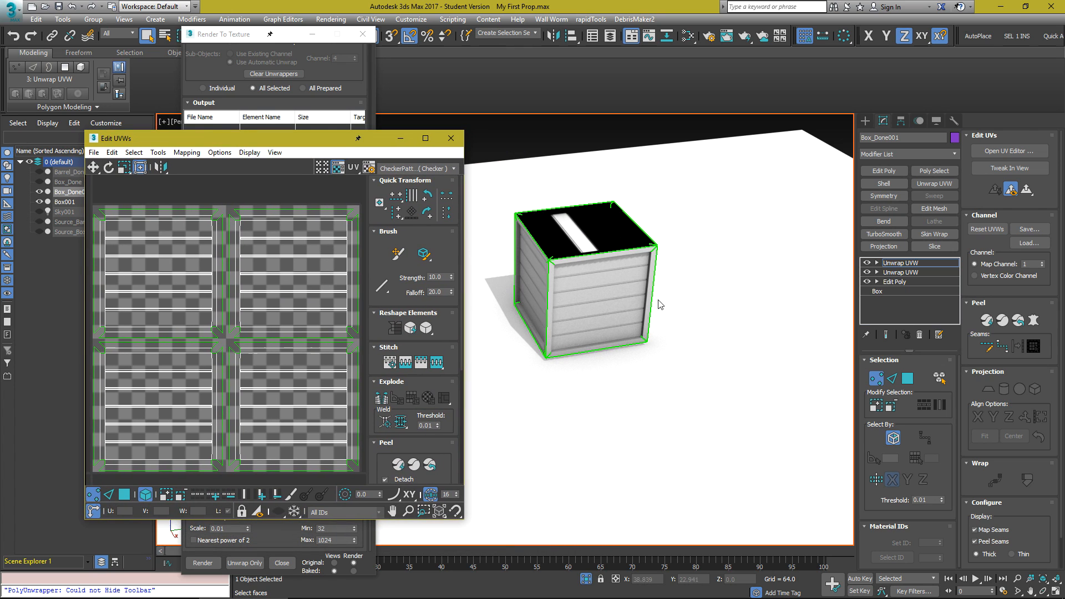
Isolate the crate copy and select the UV island of its bottom face in the upper-right quadrant, working at polygon level
middle_click_drag(578, 343, 597, 364, "alt")
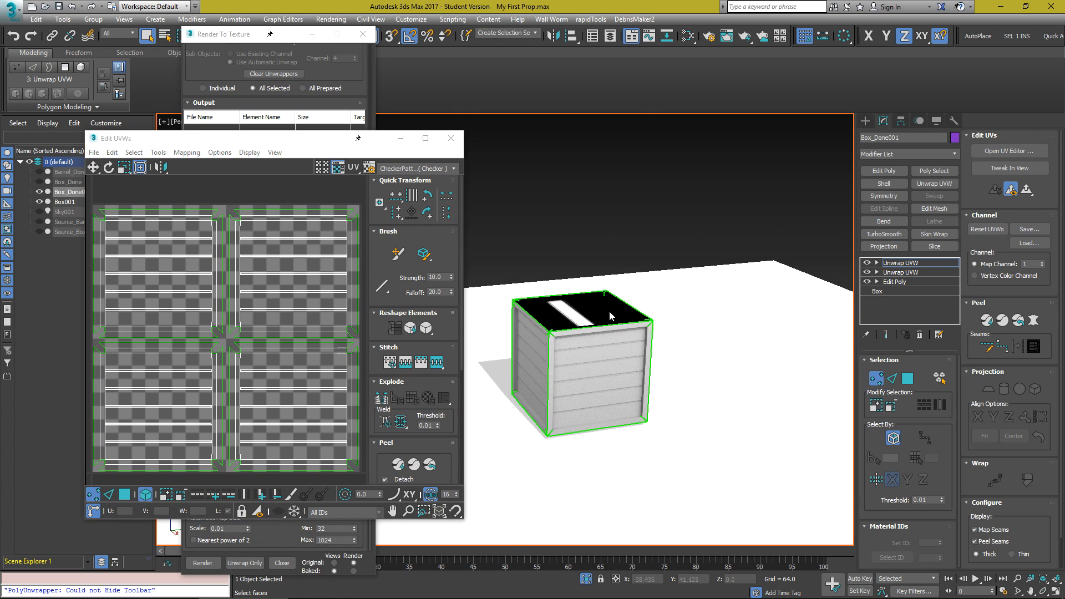
scroll(595, 405, "up", 2)
mouse_move(596, 405)
middle_mouse_down("alt")
mouse_move(521, 406)
mouse_move(581, 420)
middle_mouse_up("alt")
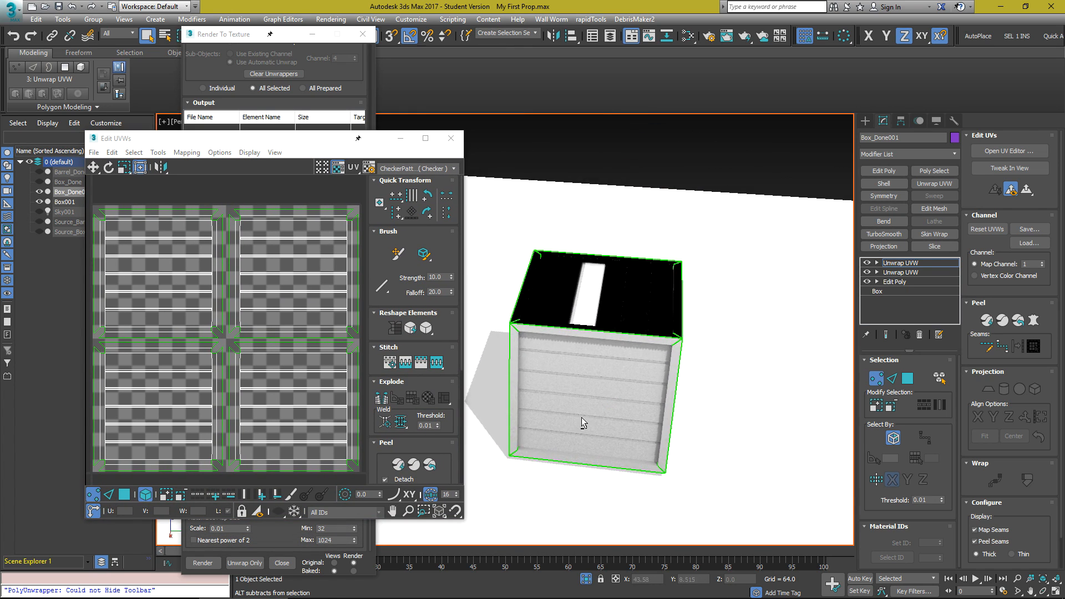
left_click(908, 379)
left_click(883, 405)
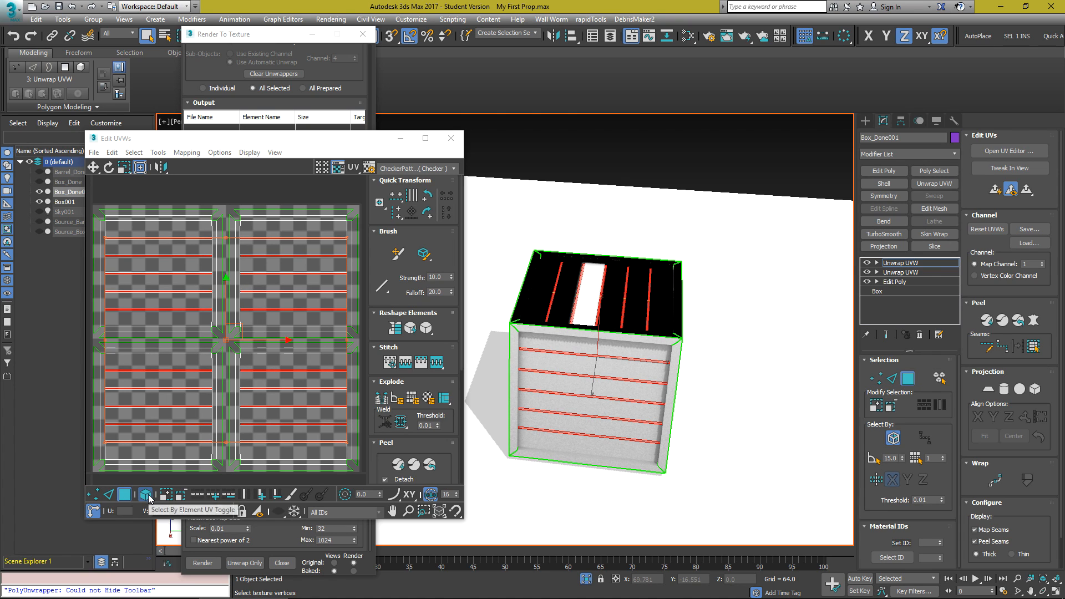
left_click(236, 331)
middle_click_drag(555, 341, 528, 280, "alt")
scroll(239, 258, "down", 3)
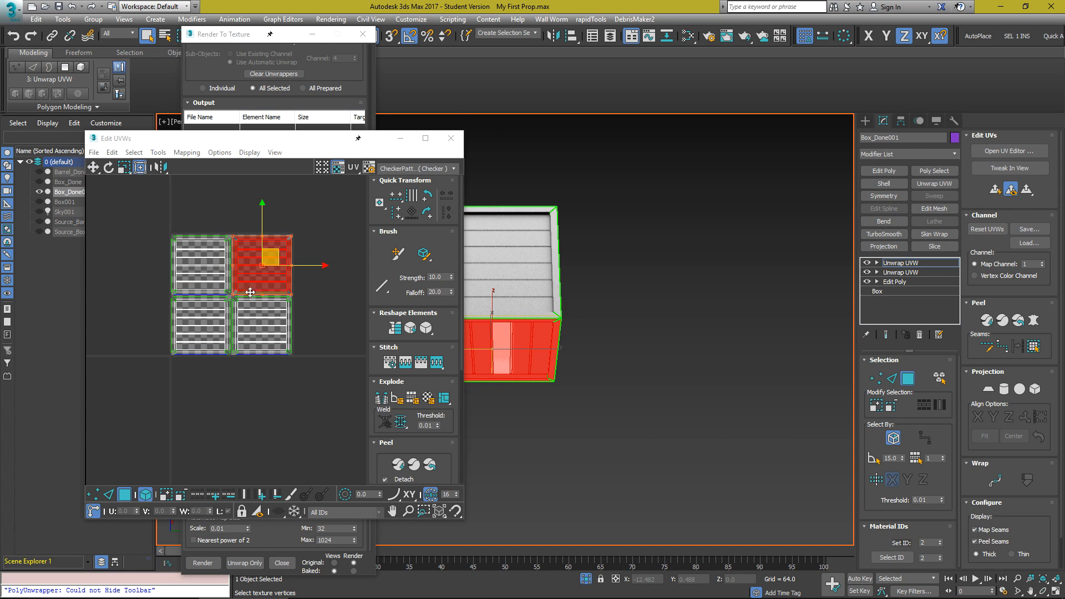
Scale the bottom face's UV island down to a tiny square in the gap between the two upper islands
middle_click_drag(255, 238, 223, 269)
scroll(223, 269, "up", 2)
left_click_drag(275, 368, 136, 277, "ctrl")
scroll(182, 272, "up", 5)
scroll(148, 241, "up", 3)
middle_click_drag(720, 337, 642, 352, "alt")
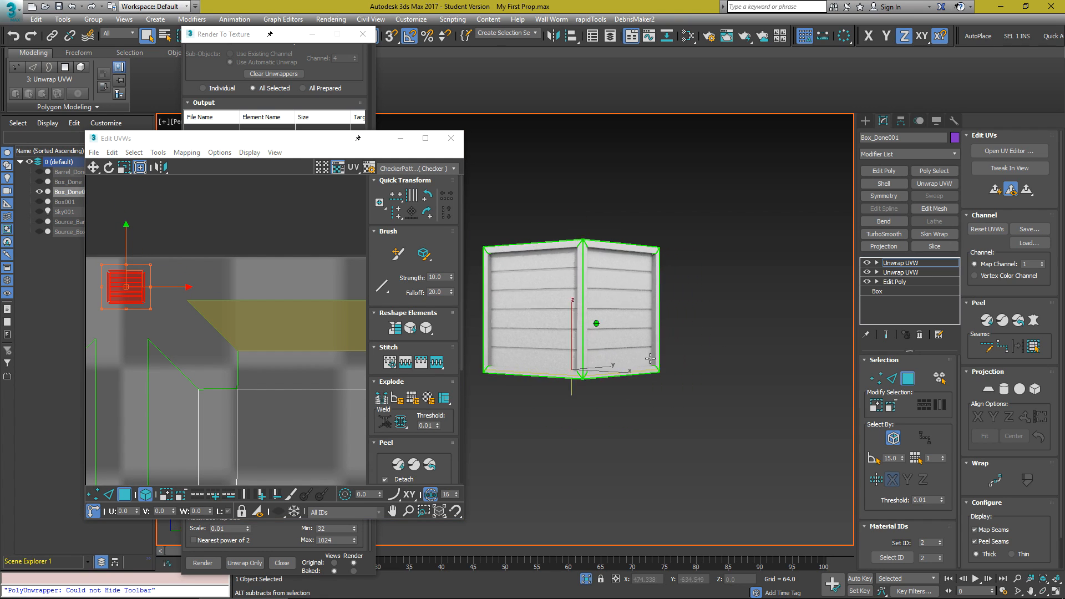
Select the UV island of one of the crate's side faces stacked in the upper-left quadrant, checking which side it covers
left_click(549, 338)
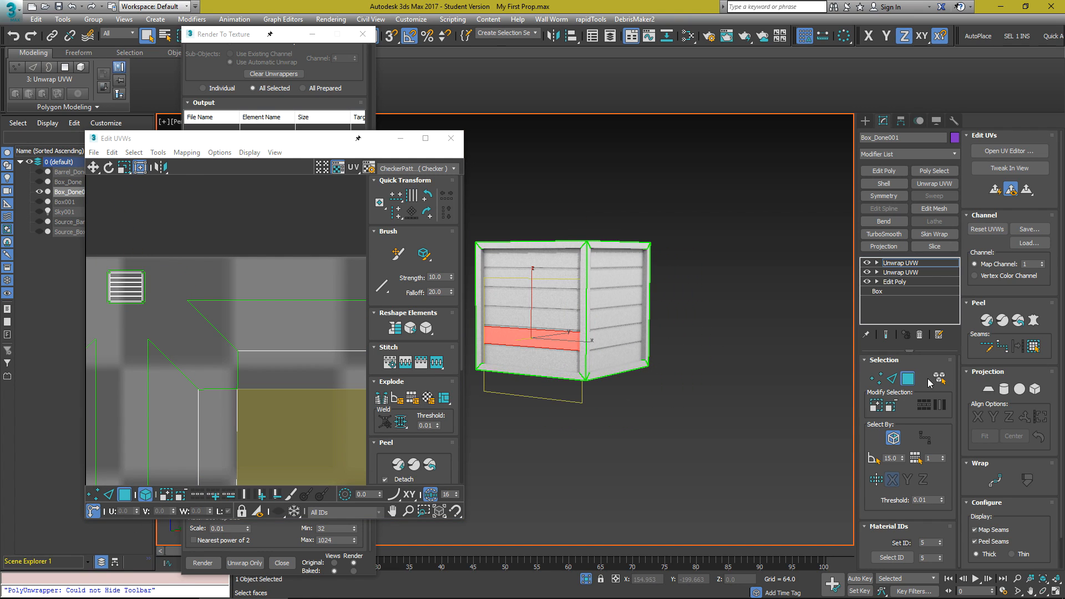
key("ctrl+a")
scroll(200, 262, "down", 7)
left_click(197, 241)
left_click(161, 257)
middle_click_drag(671, 317, 760, 339, "alt")
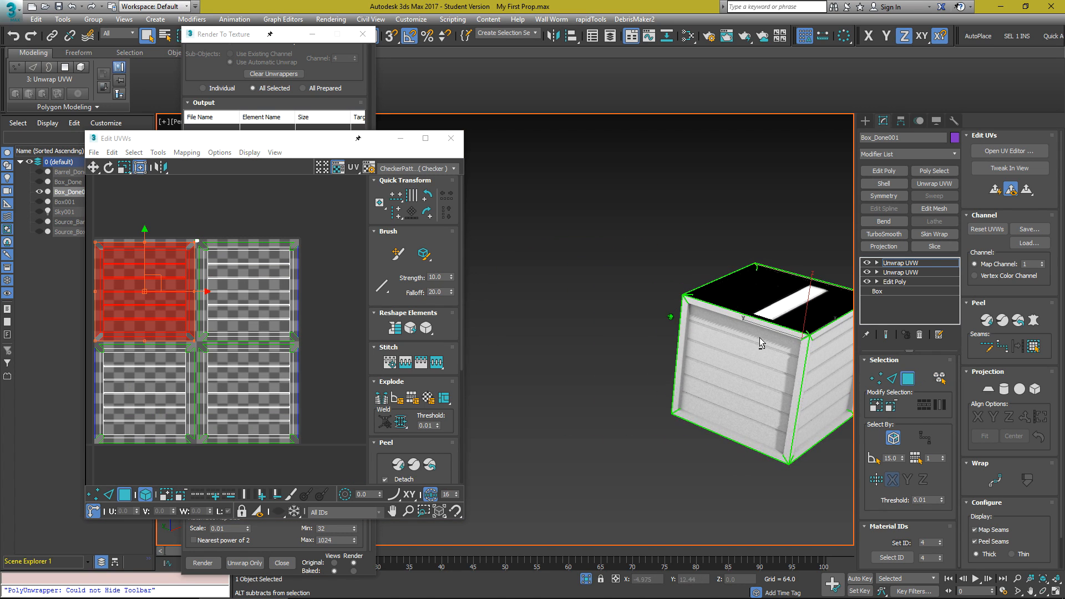
left_click(722, 361)
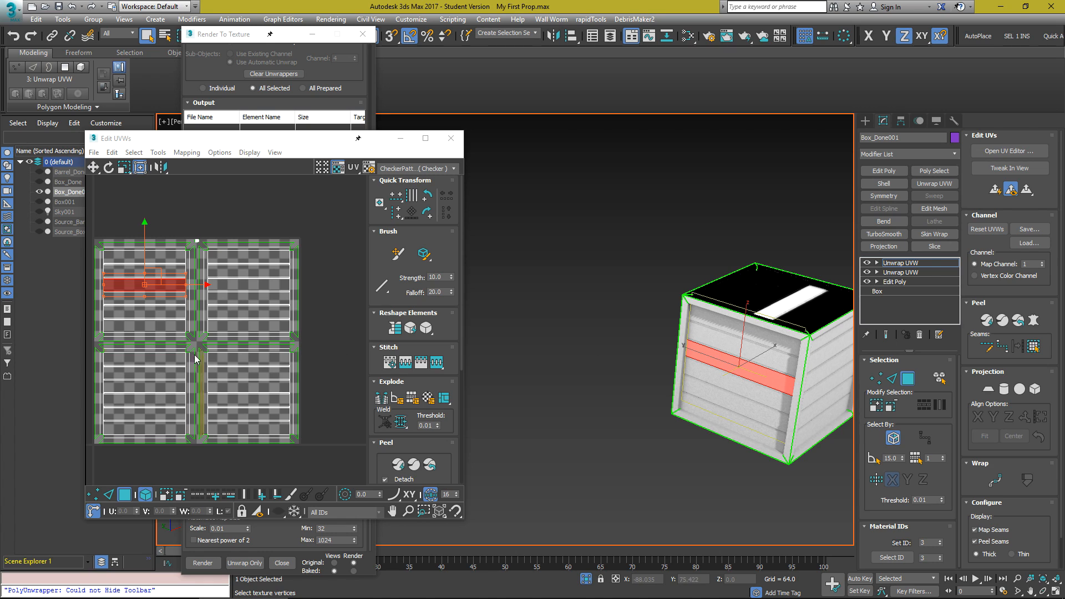
left_click(157, 312)
middle_click_drag(742, 334, 588, 338)
middle_click_drag(671, 340, 565, 339, "alt")
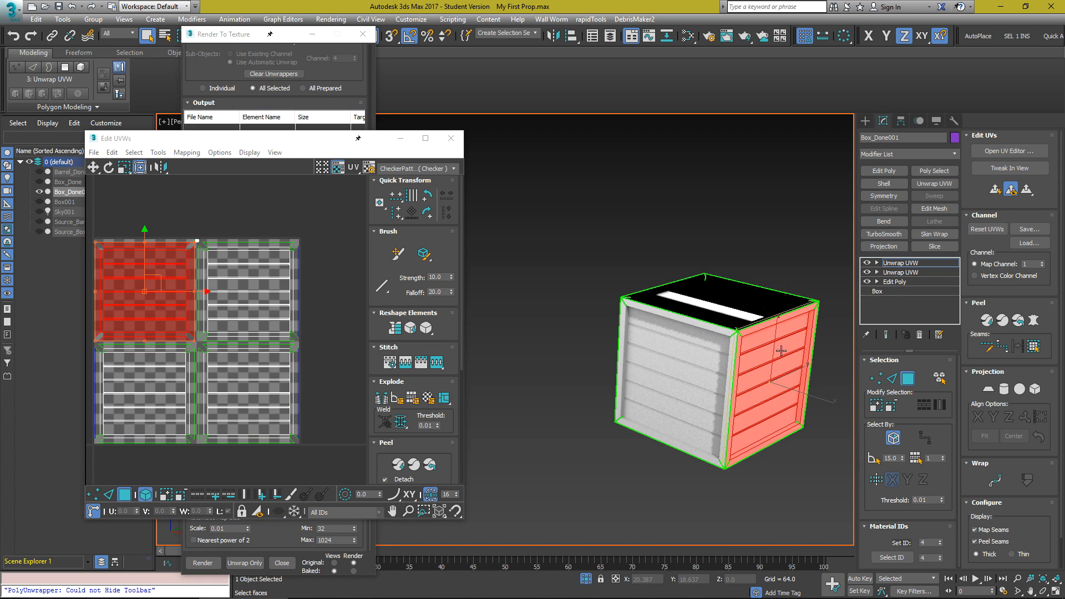
Shrink the selected side face's UV island to a tiny square, move it onto the other tiny island, and close the UV editor
scroll(148, 263, "up", 3)
middle_click_drag(169, 340, 303, 354)
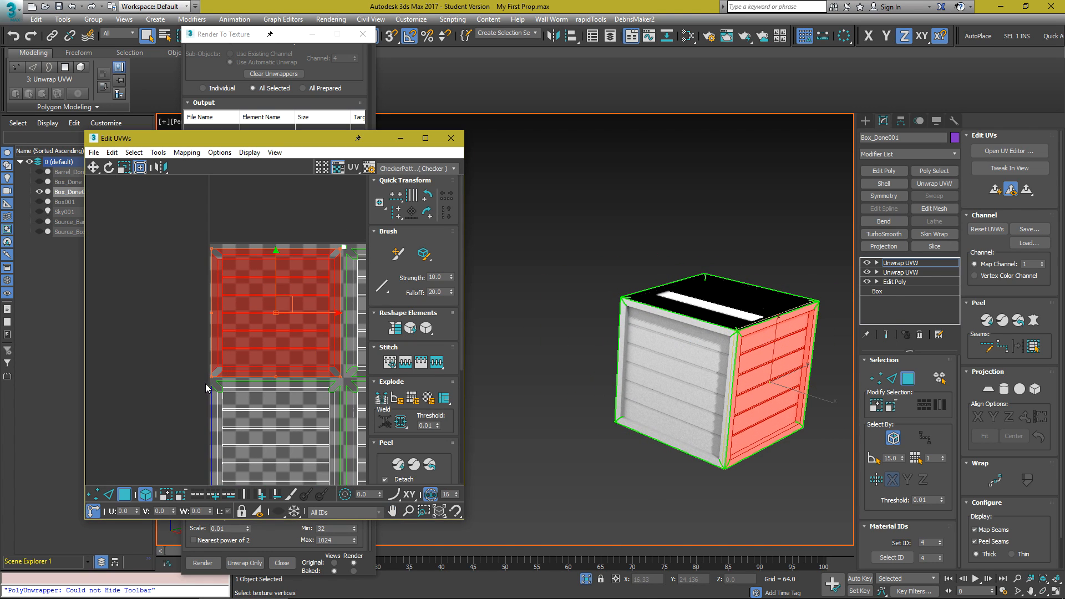
left_click_drag(210, 376, 331, 256, "ctrl")
scroll(351, 247, "up", 5)
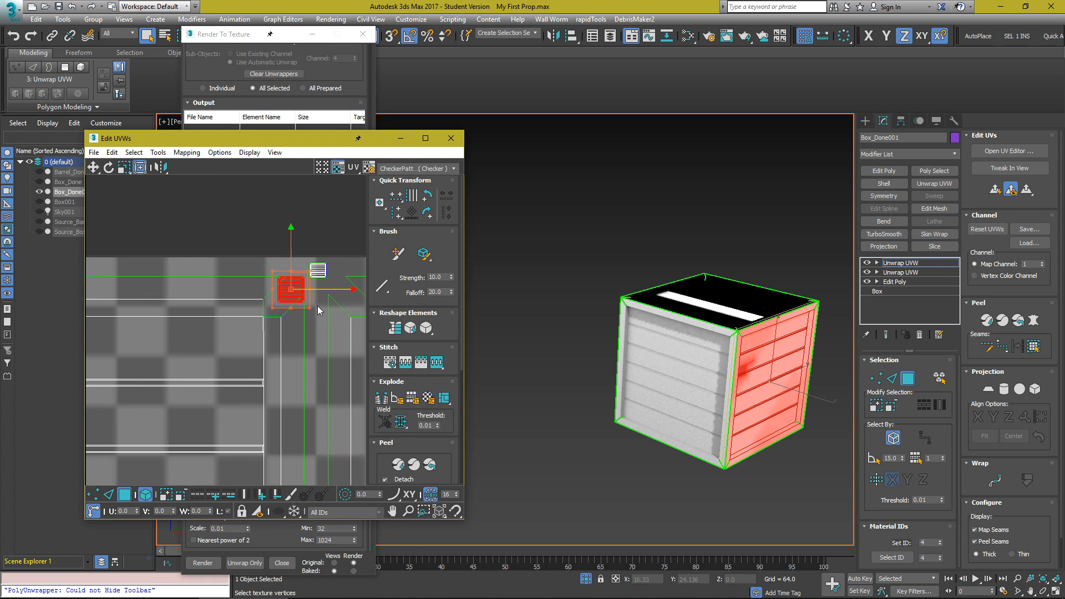
scroll(318, 309, "up", 2)
middle_click_drag(318, 309, 264, 337)
left_click_drag(248, 334, 233, 321, "ctrl")
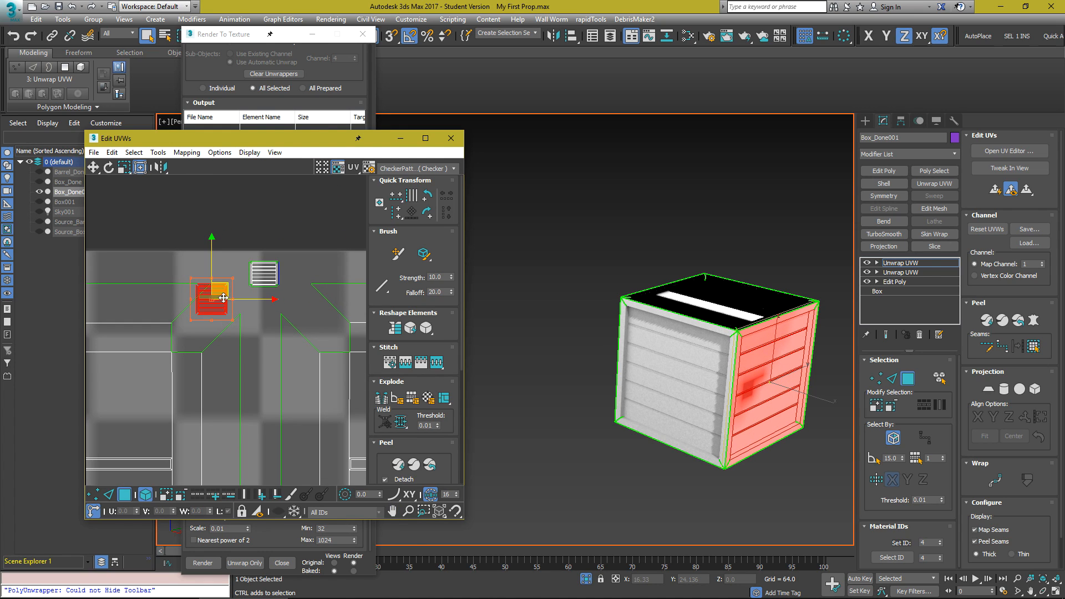
left_click_drag(228, 284, 279, 259)
left_click(272, 259)
left_click(451, 138)
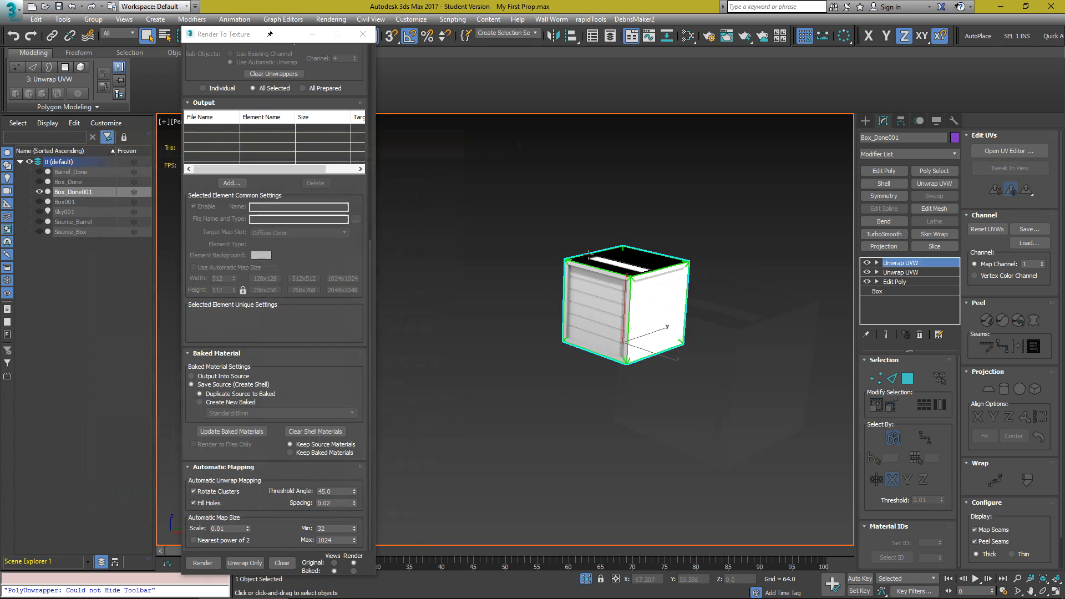
Isolate the crate copy together with the ground box, leaving only the crate copy selected
key("alt+q")
middle_click_drag(638, 298, 700, 400, "alt")
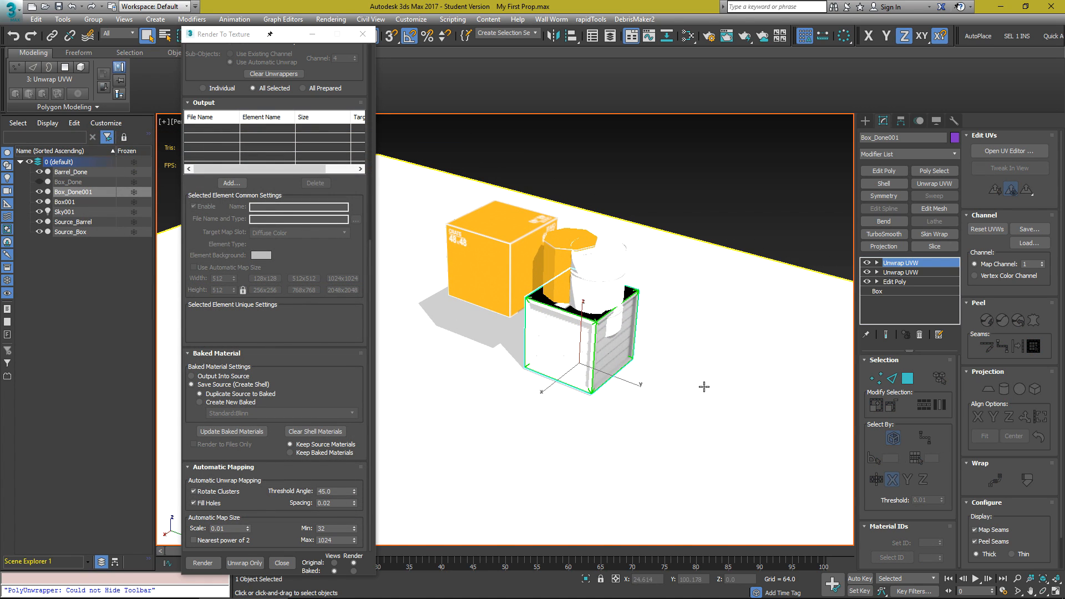
left_click(660, 386, "ctrl")
key("alt+q")
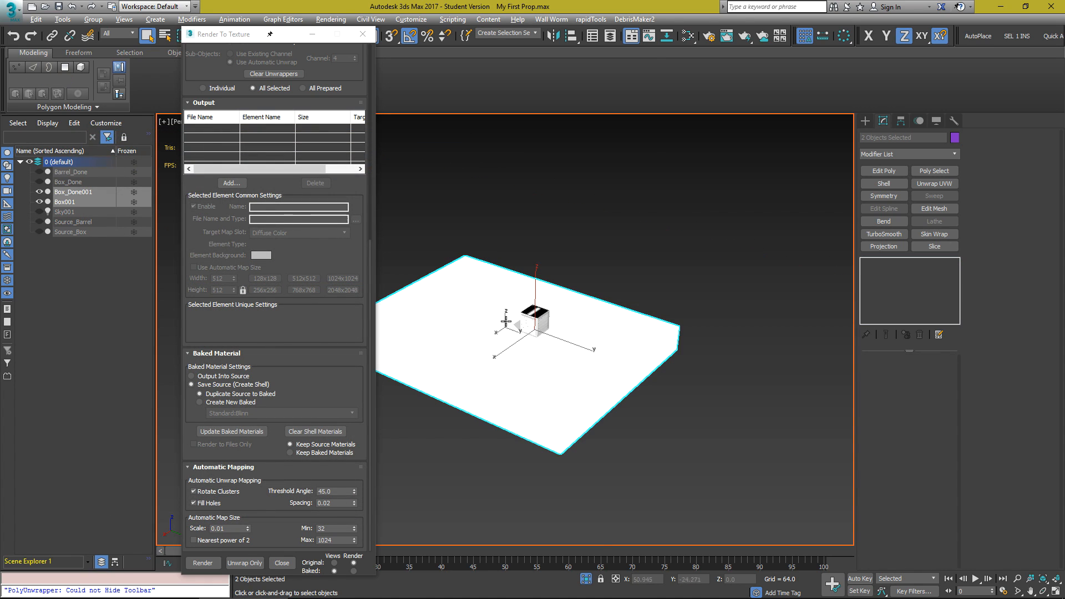
scroll(556, 341, "up", 8)
left_click(651, 291)
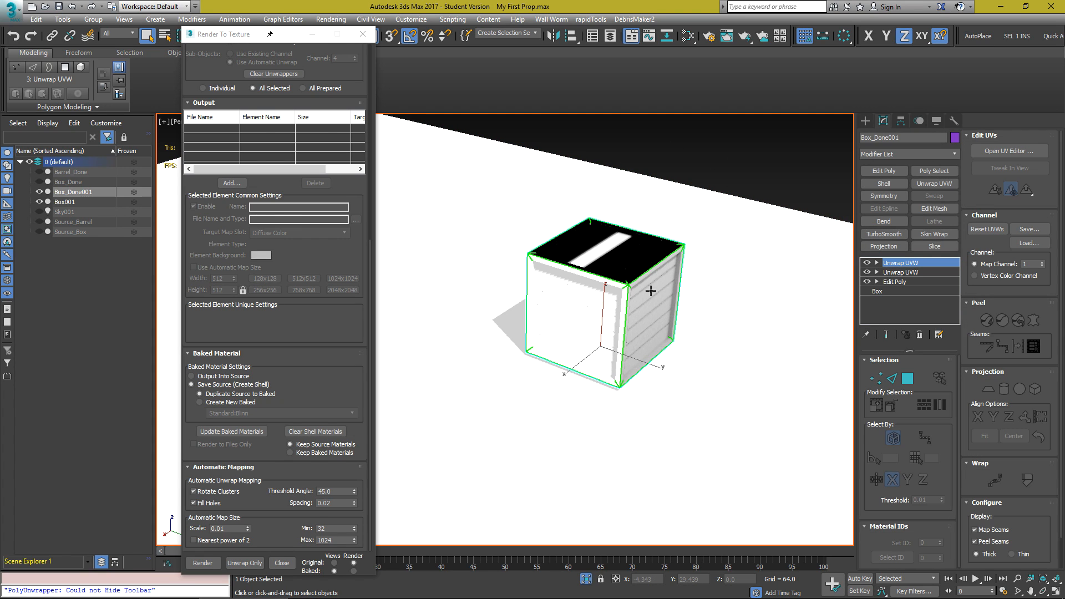
Add an Ambient Occlusion (MR) output element to the crate copy in Render To Texture
left_click(232, 183)
left_click(695, 413)
left_click(690, 446)
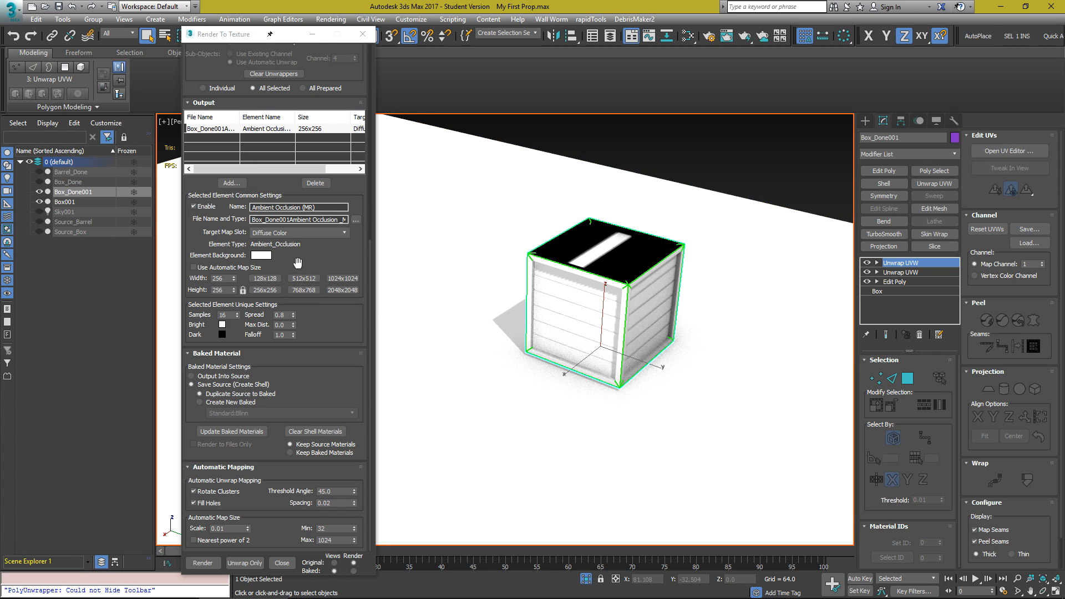
Set the ambient occlusion output file to Box_NewBakeAO in Targa format in the BAKES folder on drive D
left_click(356, 221)
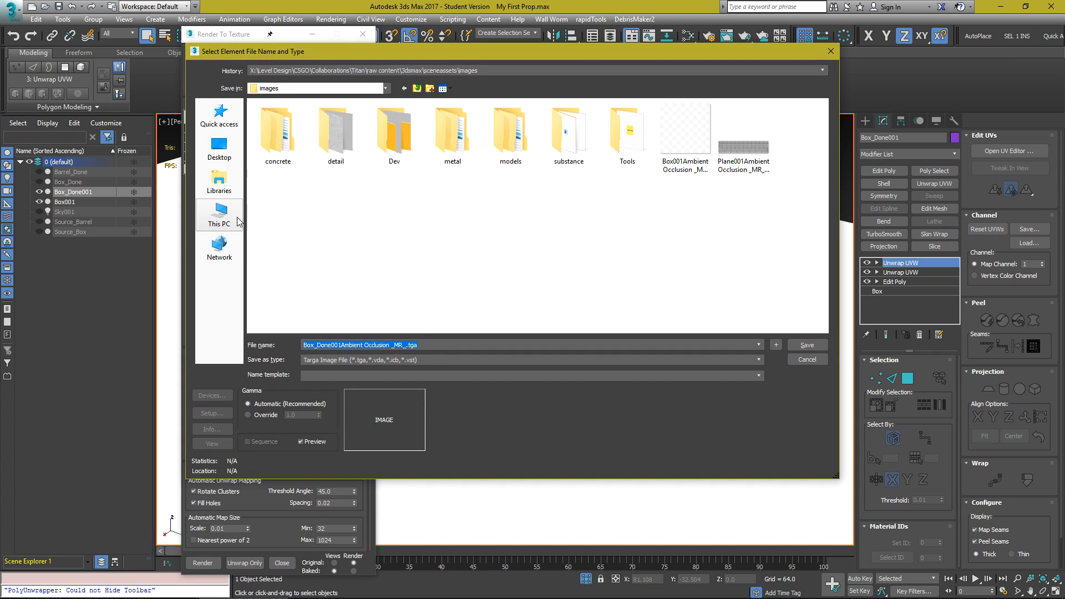
left_click(226, 222)
double_click(421, 203)
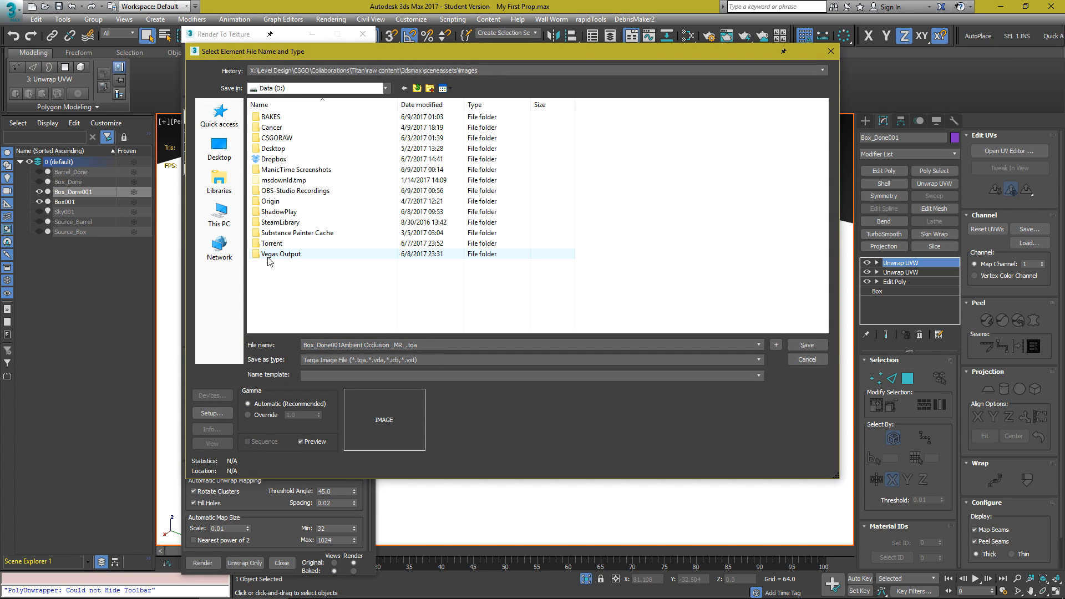
double_click(272, 117)
type("Box")
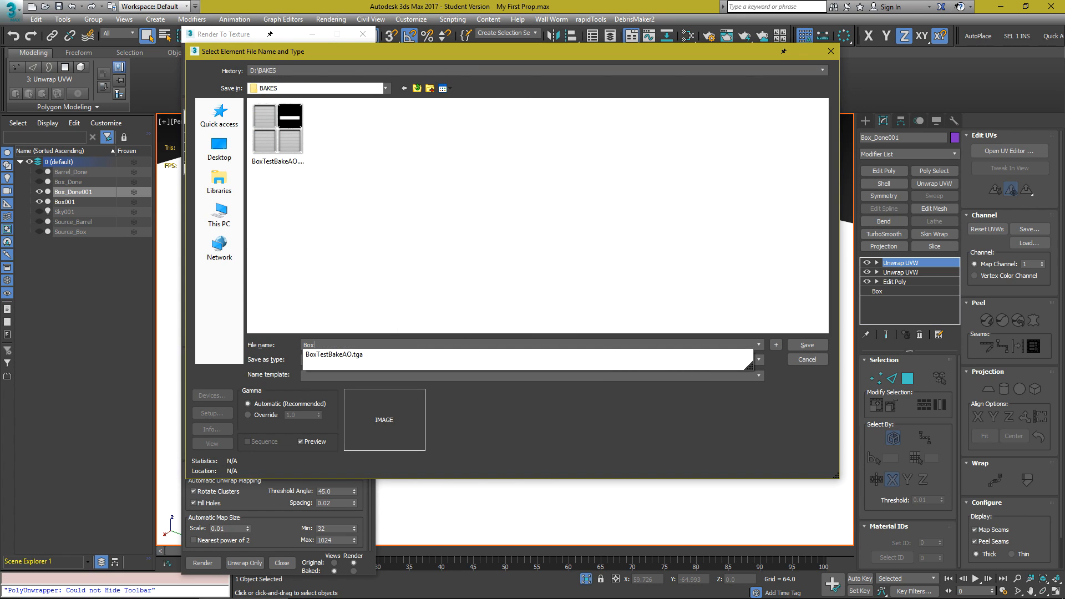
type("_NewBakeA")
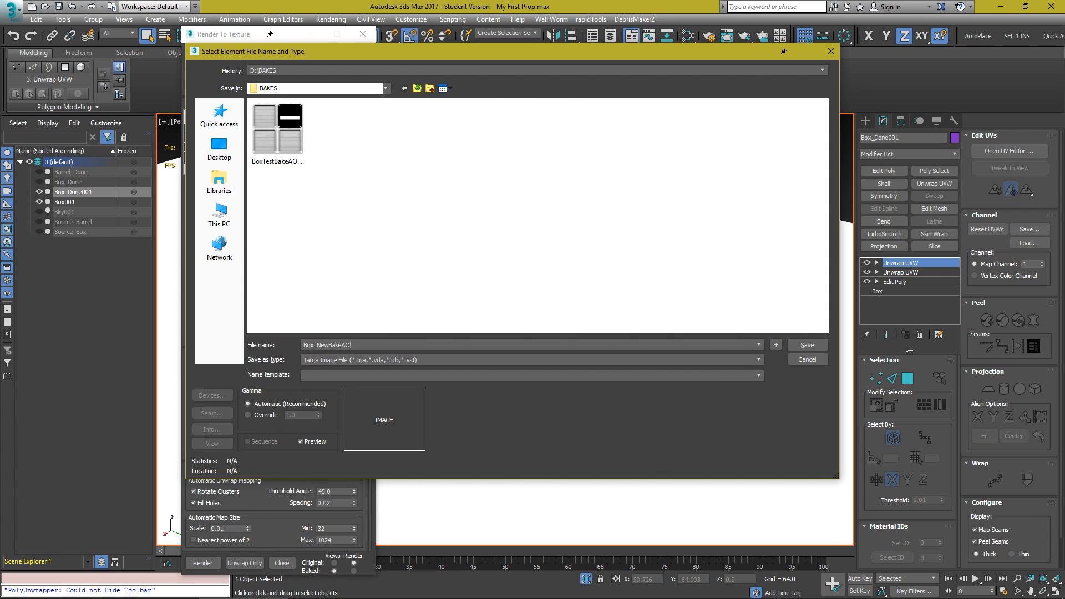
type("O")
key("Return")
Set the ambient occlusion map size to 512x512 and render the crate copy's bake
left_click(304, 279)
scroll(246, 238, "up", 10)
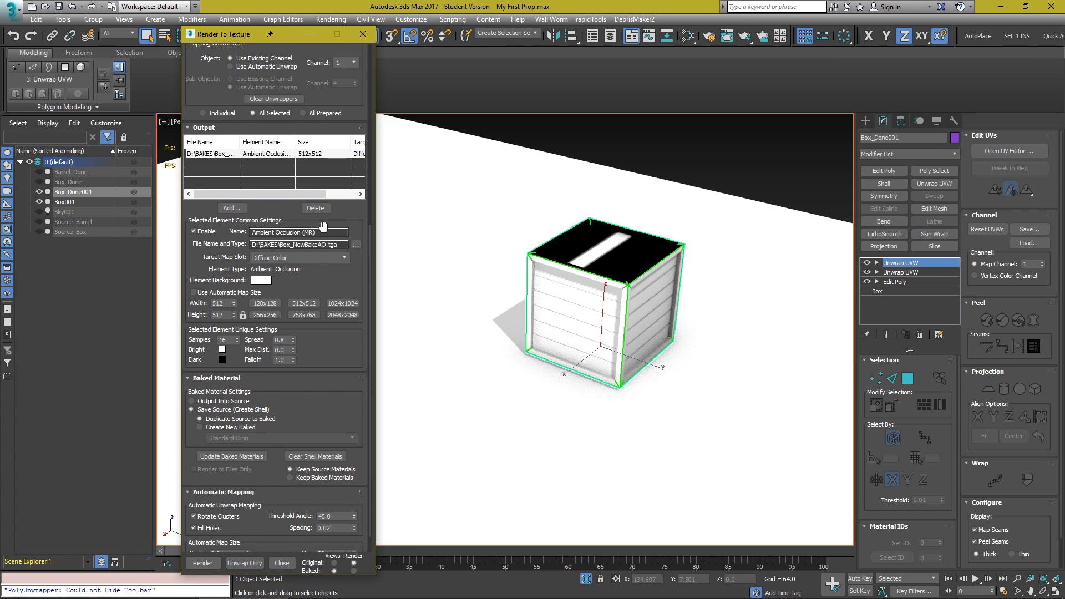
scroll(252, 110, "down", 5)
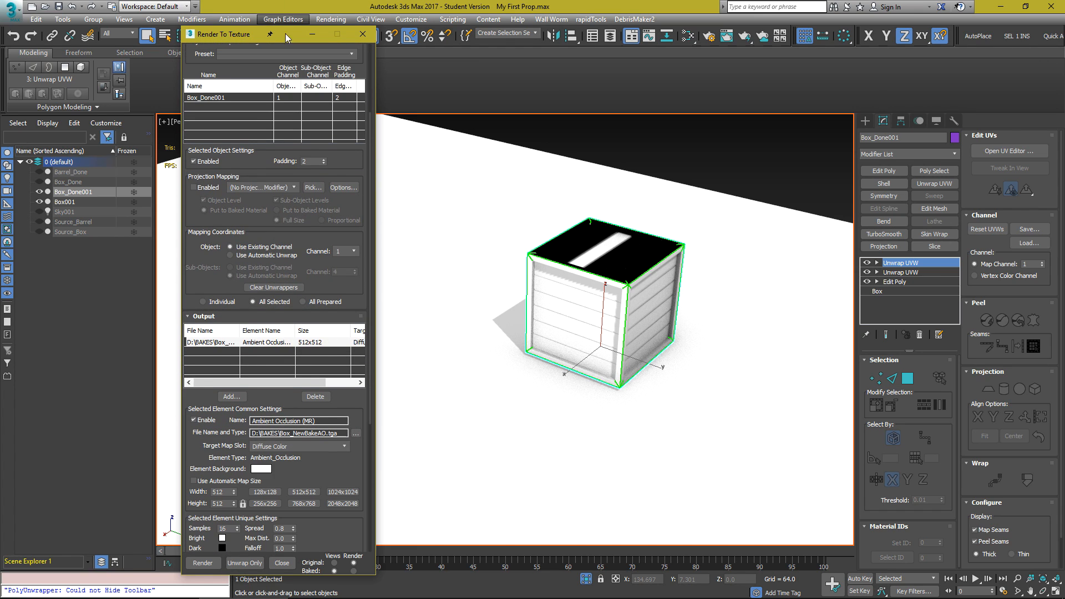
scroll(230, 298, "down", 7)
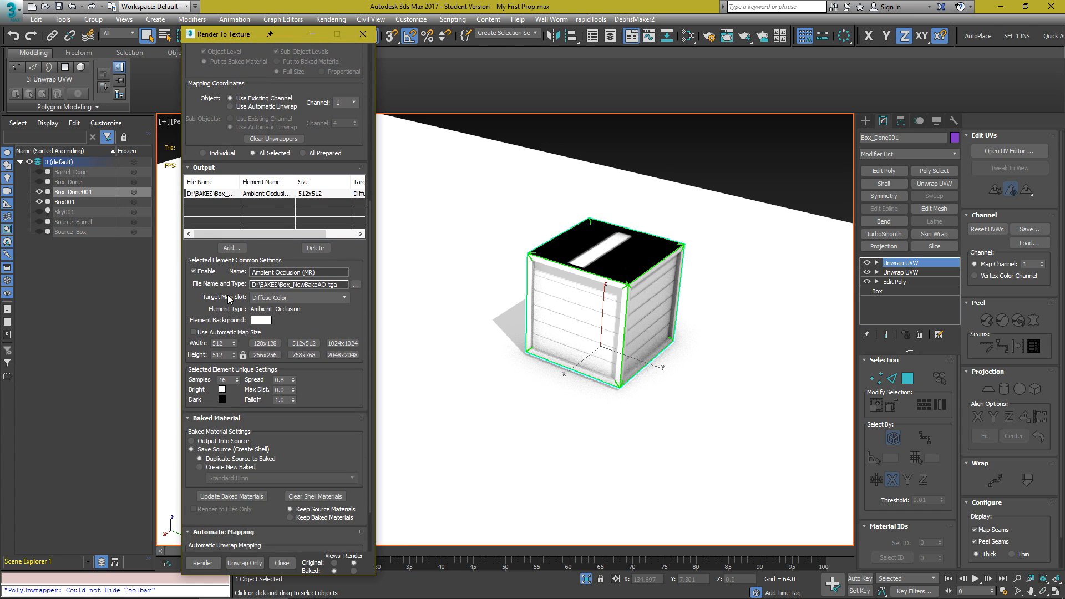
left_click(203, 563)
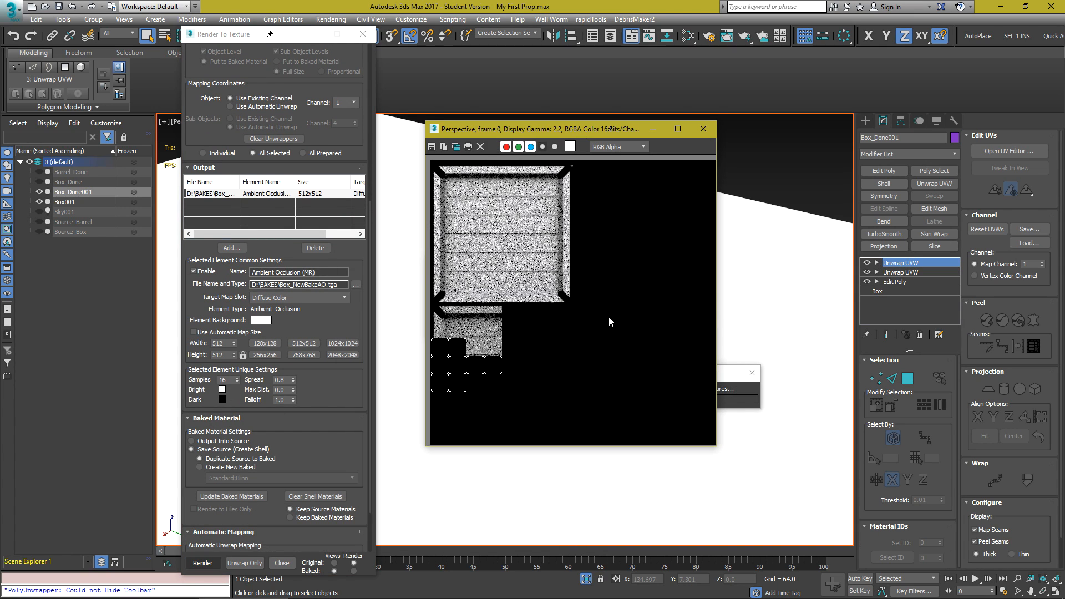
Open Box_NewBakeAO.tga from the BAKES folder as a separate document in Photoshop
left_click(594, 588)
left_click_drag(1064, 92, 841, 111)
left_click(716, 242)
left_click_drag(707, 241, 260, 37)
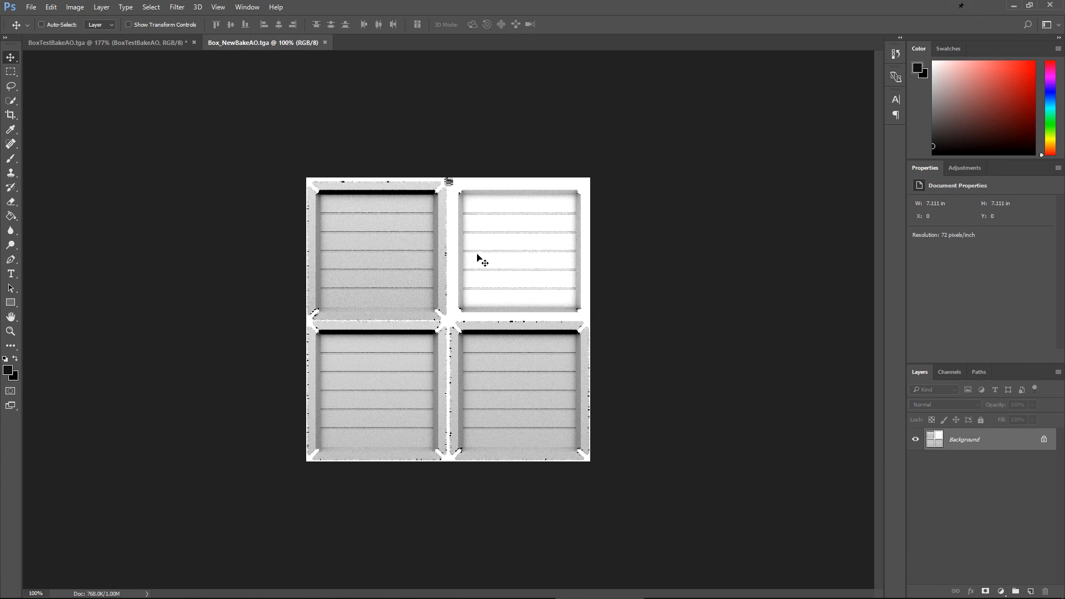
Switch back to 3ds Max, apply Box_NewBakeAO.tga from the BAKES folder to the crate copy, and minimise the rendered frame window
scroll(469, 258, "up", 2, "alt")
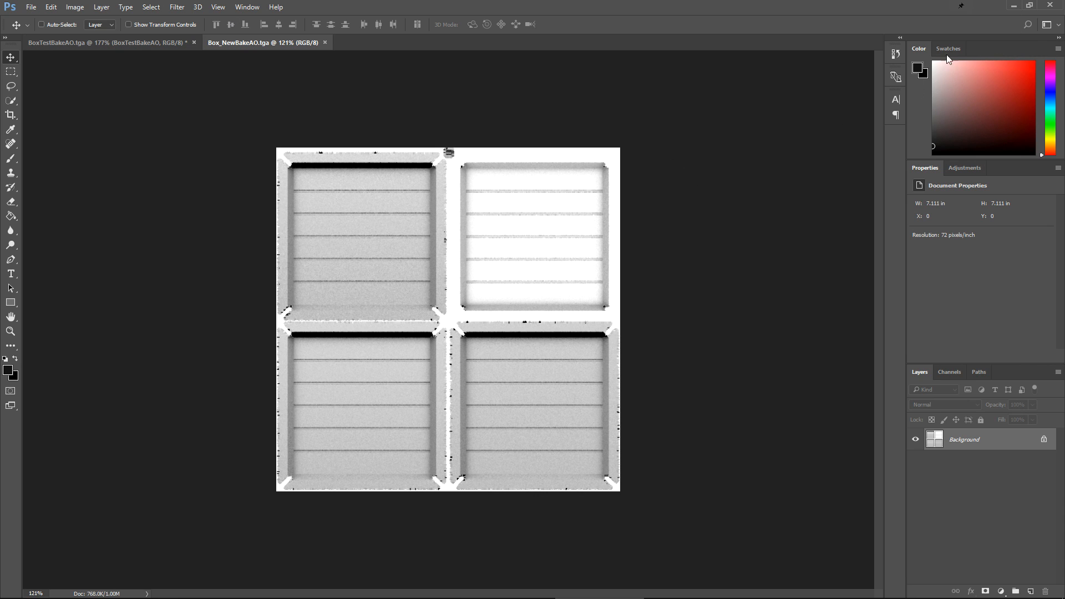
left_click(1013, 5)
left_click(485, 55)
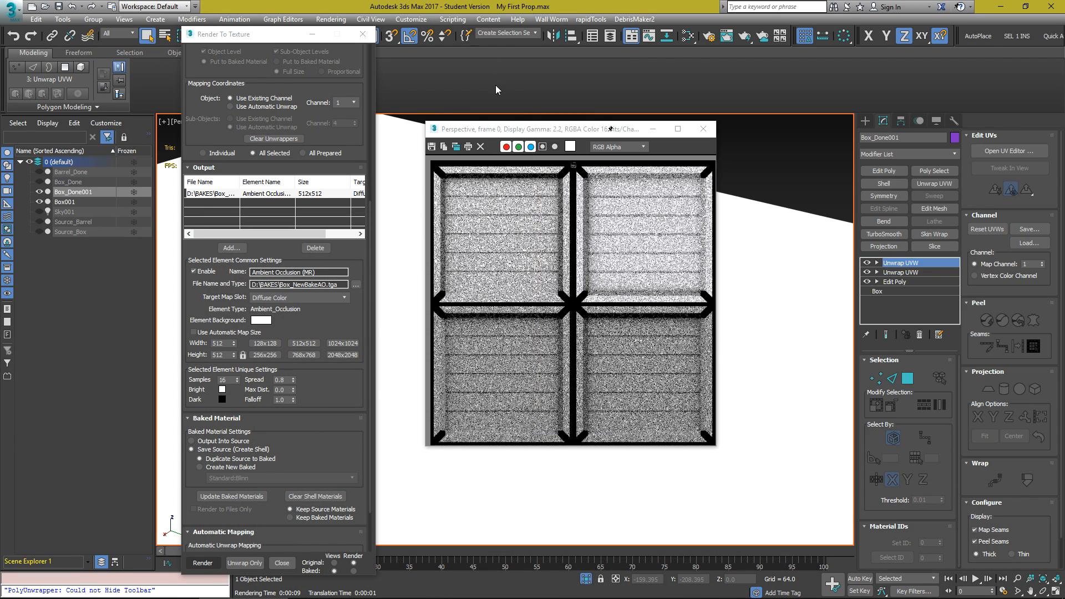
middle_click_drag(524, 259, 522, 271)
key("alt+Tab")
left_click_drag(715, 239, 478, 300)
scroll(610, 266, "up", 4)
middle_click_drag(610, 266, 531, 230, "alt")
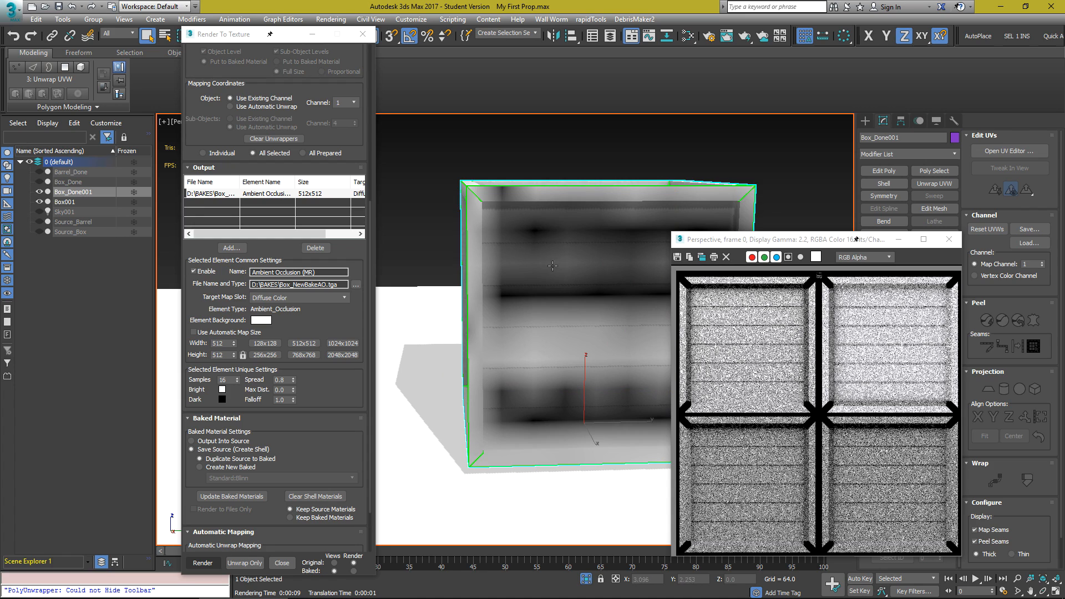
left_click(900, 239)
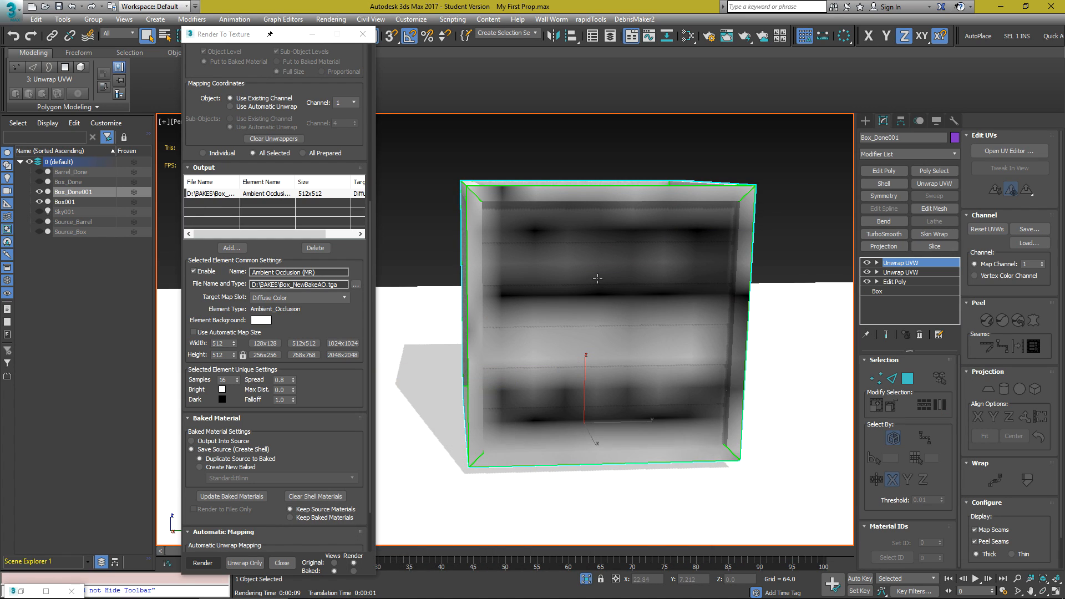
Delete the crate copy and isolate the original Box_Done together with the ground Box001
left_click(668, 152)
left_click(589, 275)
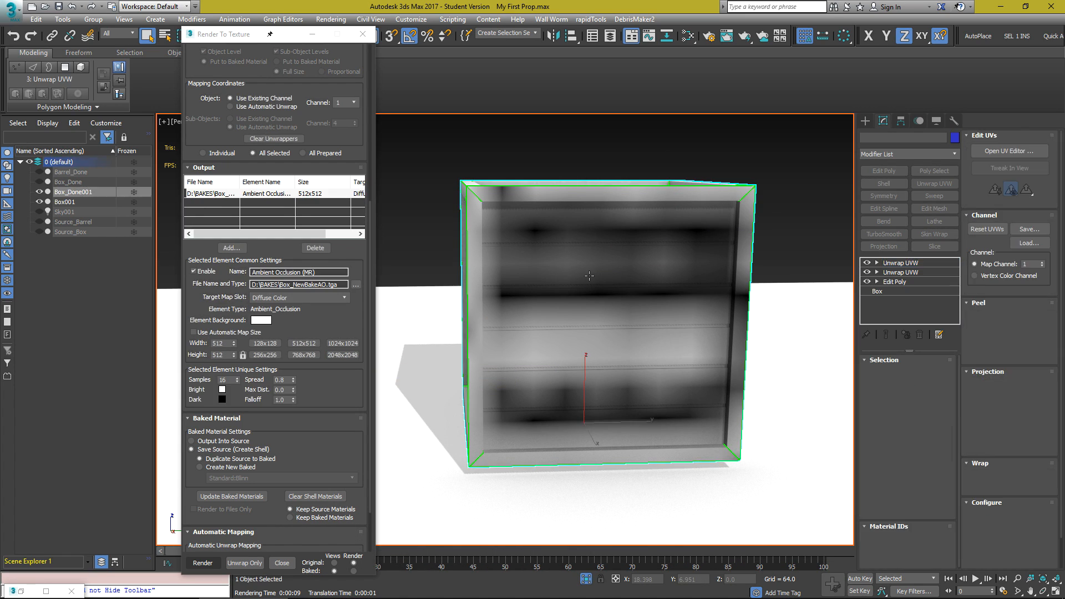
middle_click_drag(589, 276, 631, 271, "alt")
key("Delete")
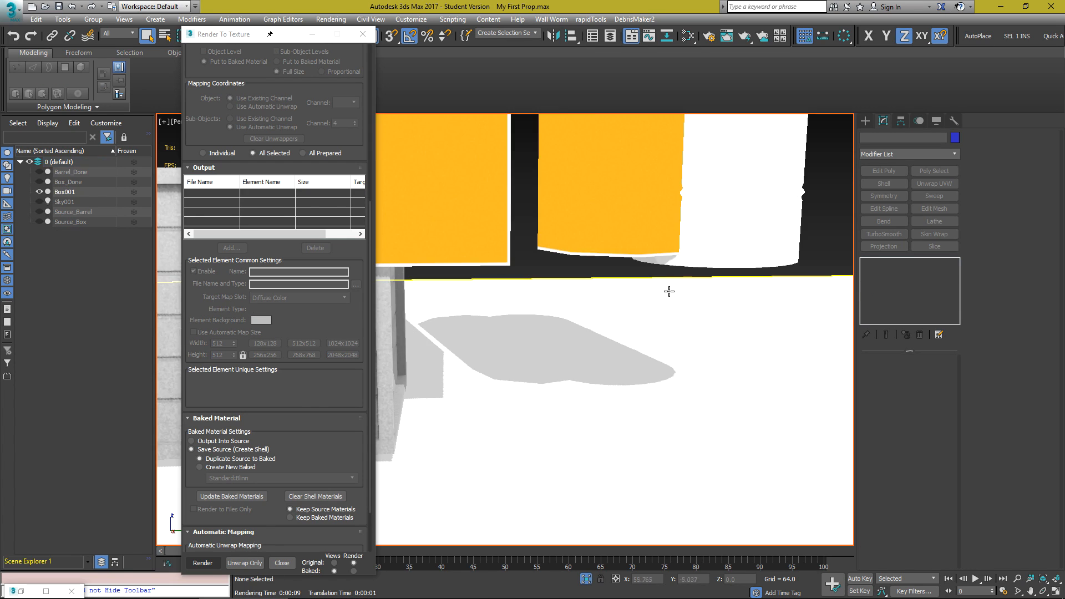
scroll(669, 290, "down", 5)
left_click_drag(504, 316, 626, 387)
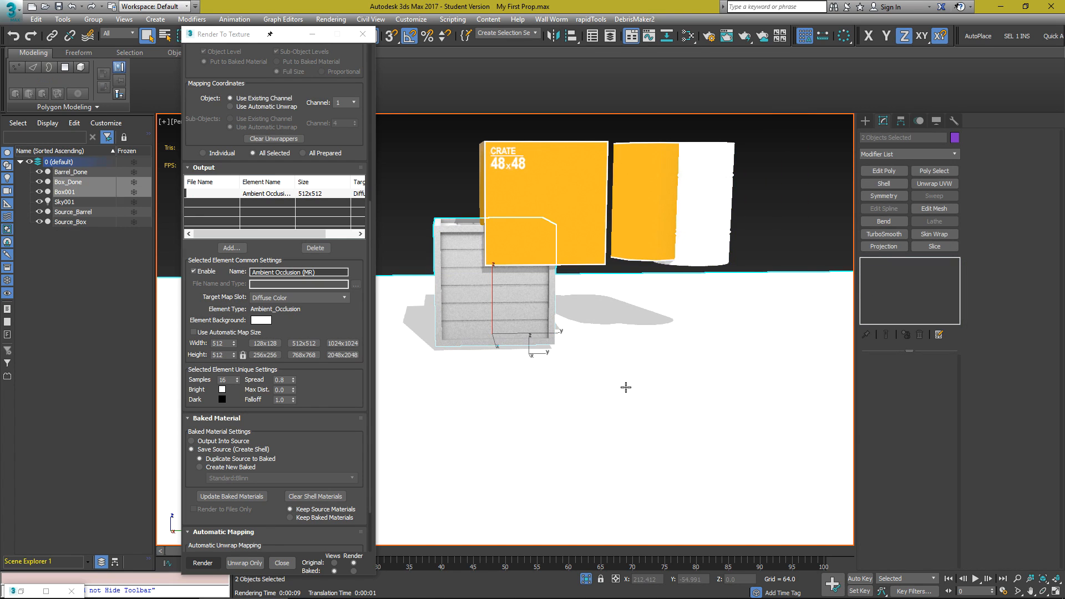
key("alt+q")
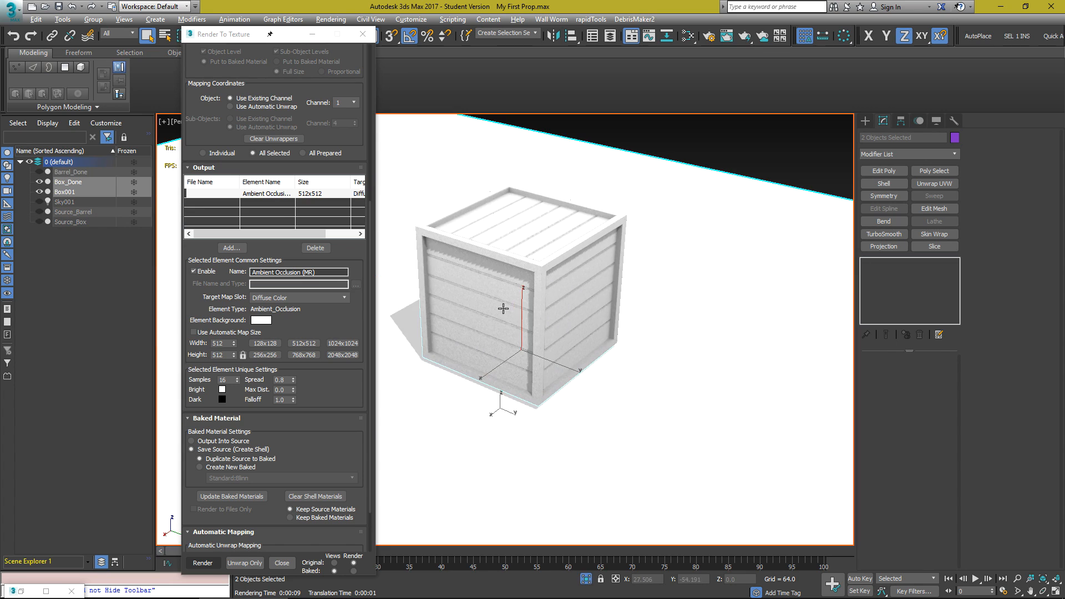
middle_click_drag(561, 303, 673, 264, "alt")
Apply Box_NewBakeAO.tga from the BAKES folder to the original crate and inspect the texture up close
key("alt+Tab")
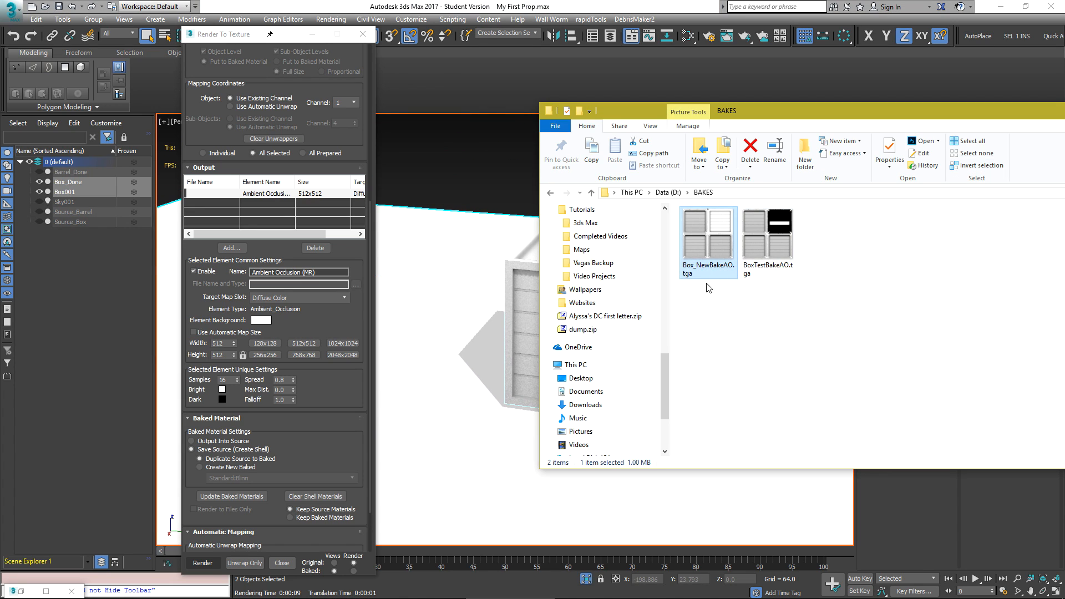
left_click_drag(717, 240, 529, 311)
left_click(491, 145)
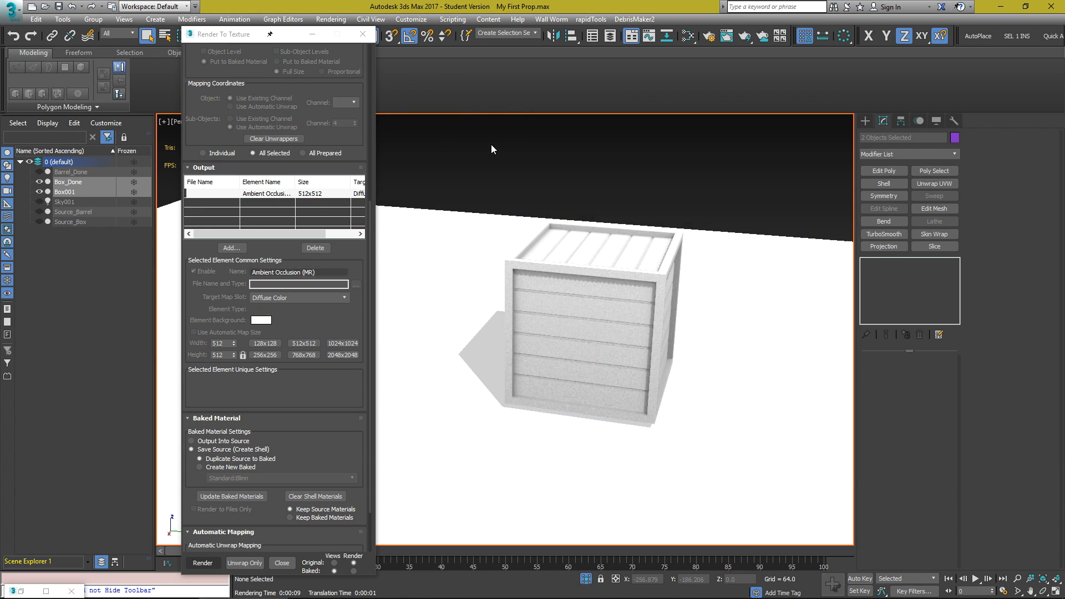
scroll(582, 268, "up", 5)
middle_click_drag(583, 269, 604, 290, "alt")
scroll(680, 324, "down", 8)
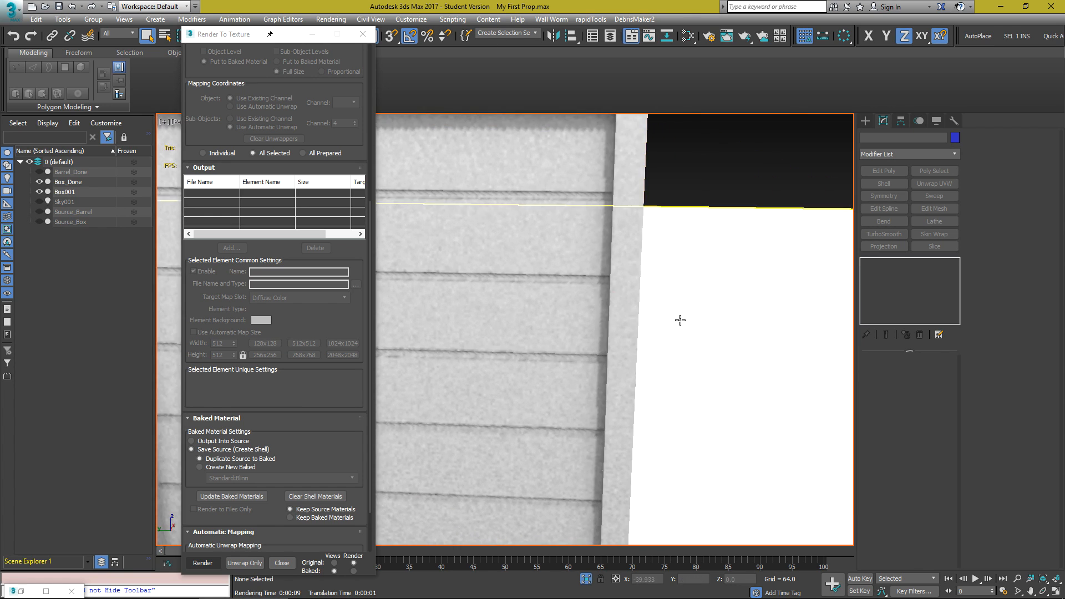
left_click(511, 256)
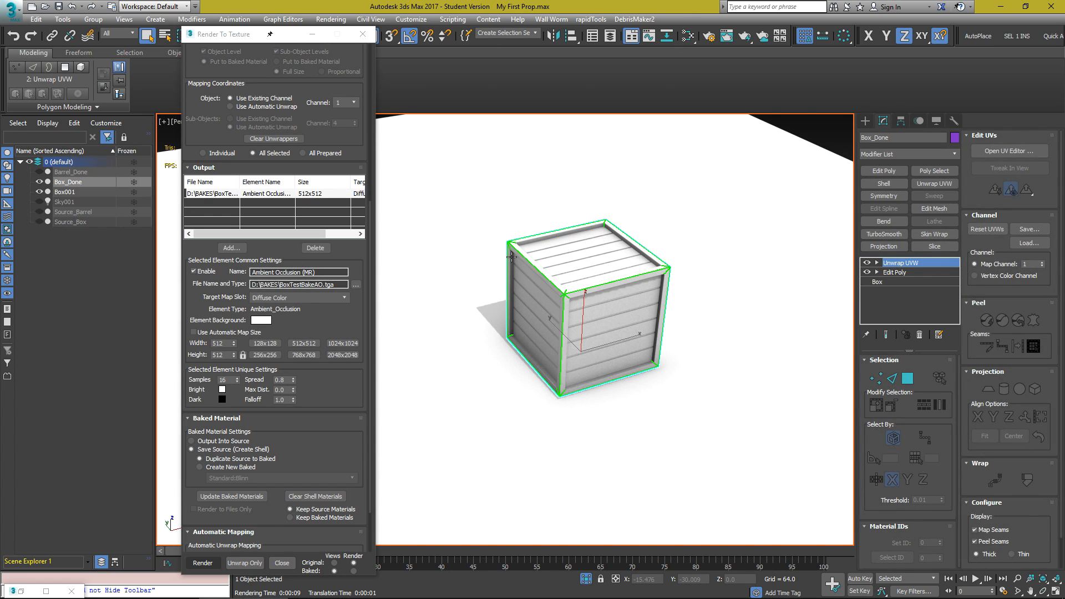
key("alt+q")
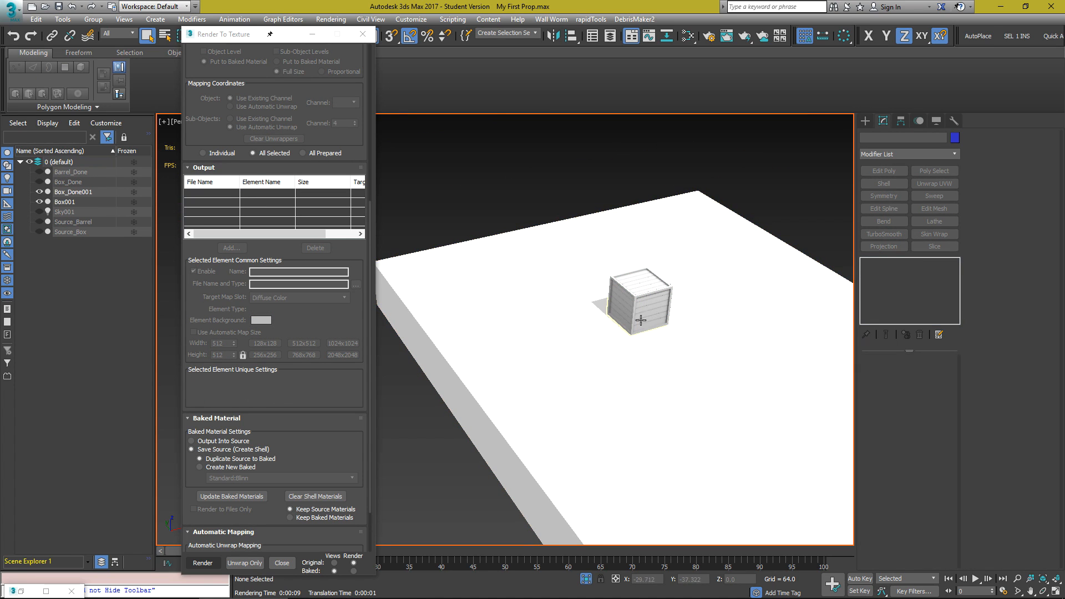
For the crate copy Box_Done001, load the render preset "Ambient Occlusion Mental Ray - Final - Set Samples 64-128.rps" in Render To Texture
left_click(664, 320)
middle_click_drag(663, 320, 512, 297, "alt")
scroll(685, 317, "up", 6)
middle_click_drag(692, 322, 710, 328, "alt")
middle_click_drag(651, 295, 608, 333)
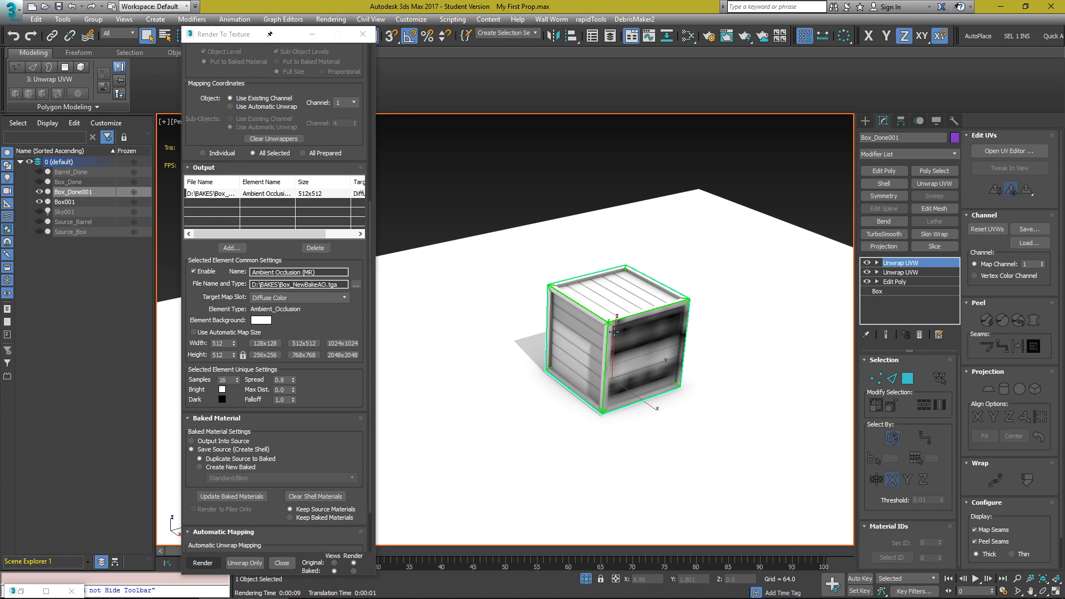
scroll(264, 269, "up", 10)
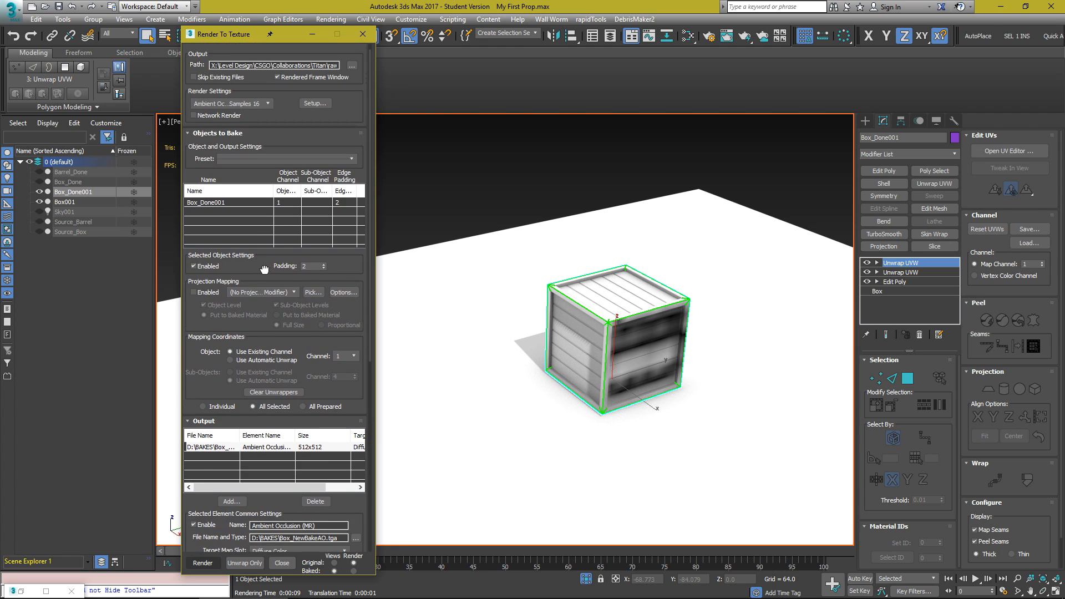
left_click(257, 104)
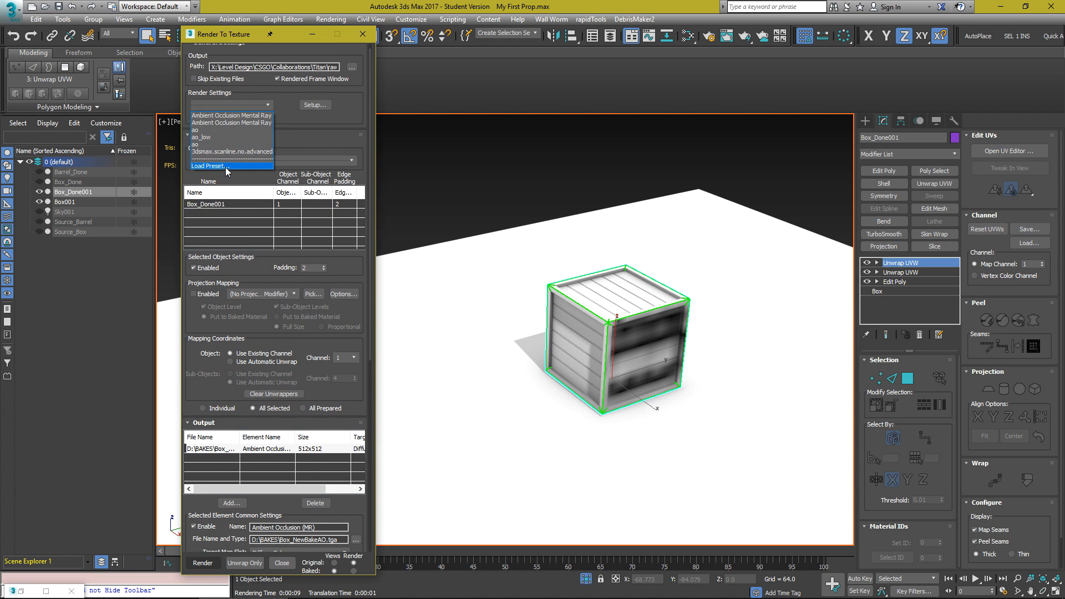
left_click(226, 166)
left_click(239, 75)
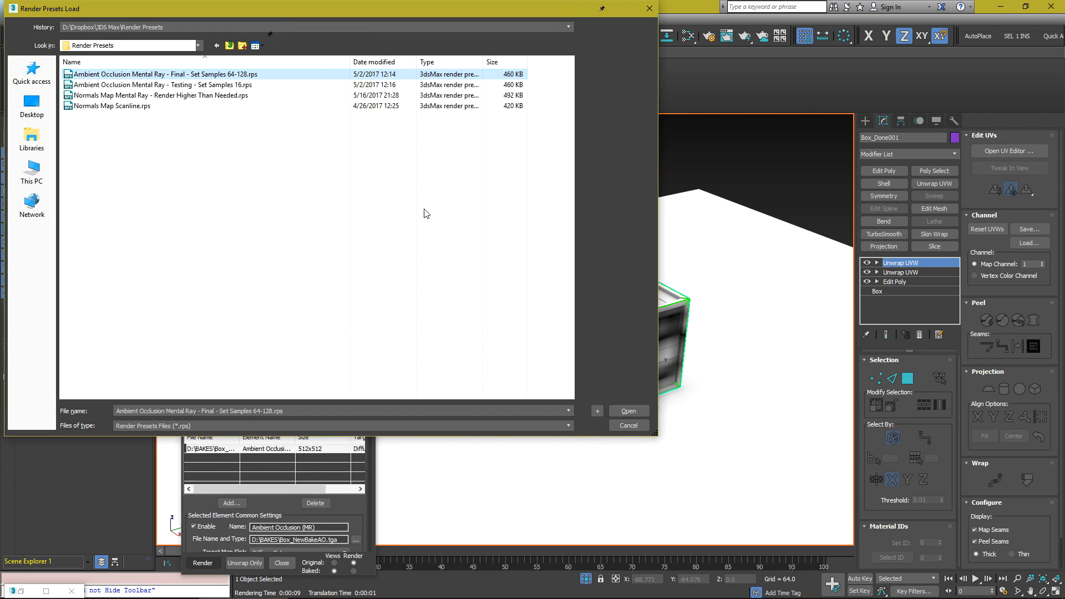
left_click(628, 411)
left_click(442, 323)
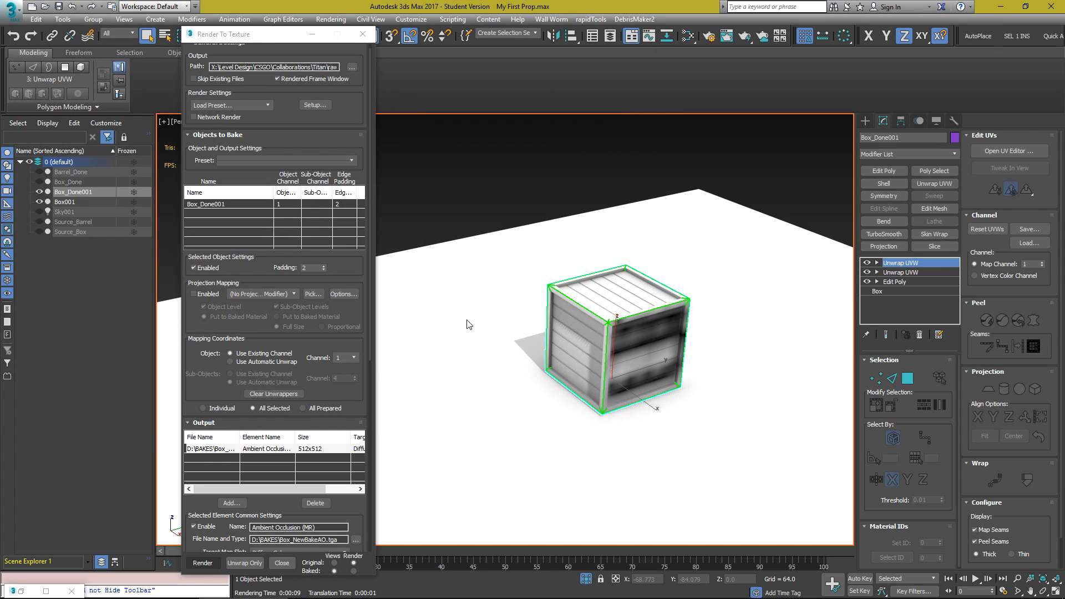
Set the crate copy's ambient occlusion map size to 1024x1024 and its samples to 64
left_click_drag(192, 370, 236, 86)
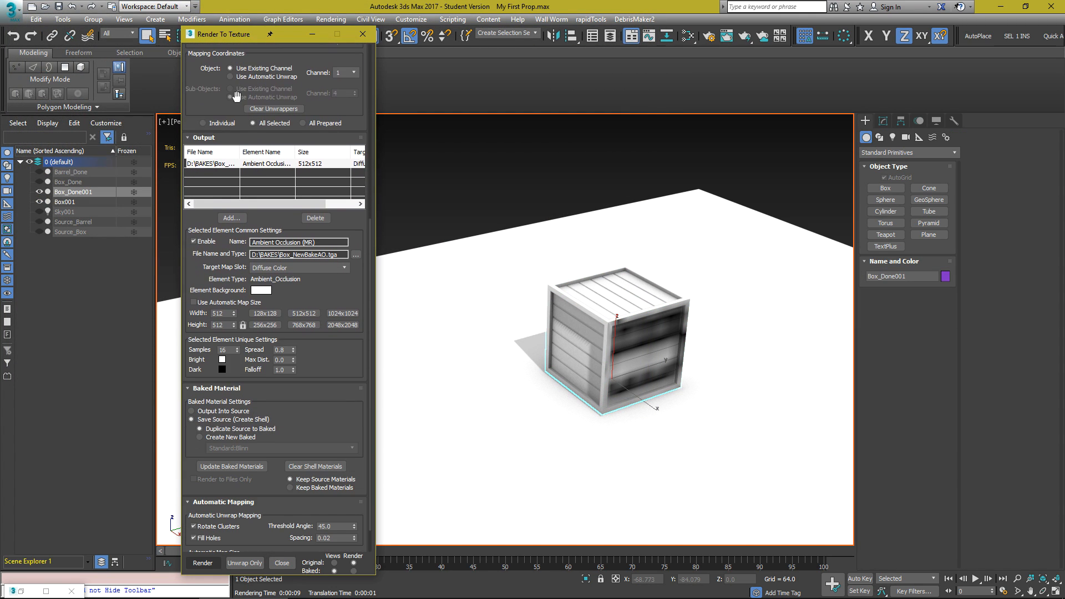
left_click(342, 313)
left_click_drag(226, 354, 195, 315)
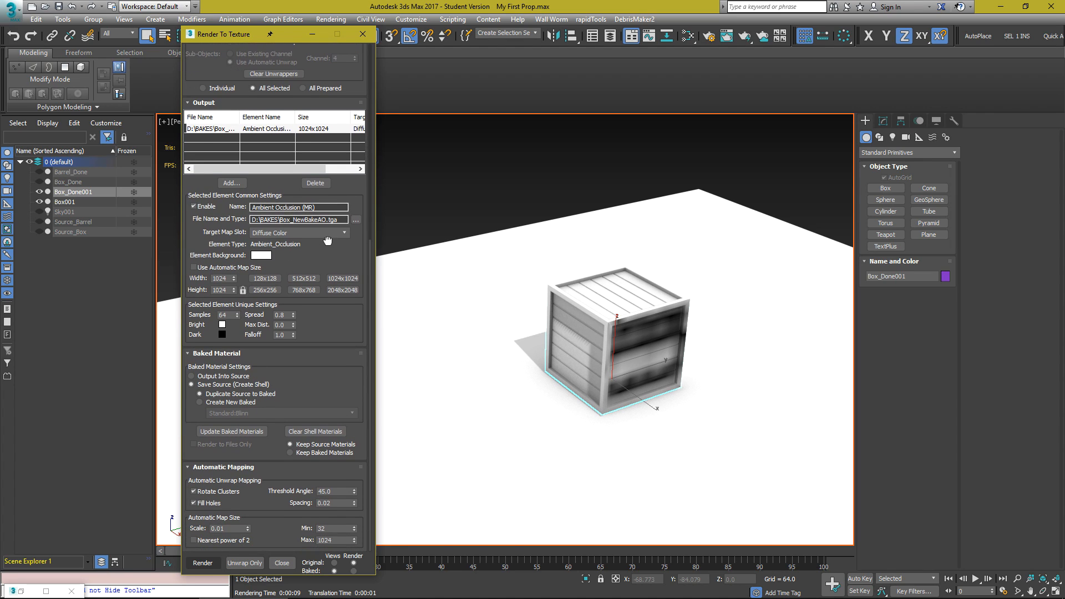
left_click(205, 564)
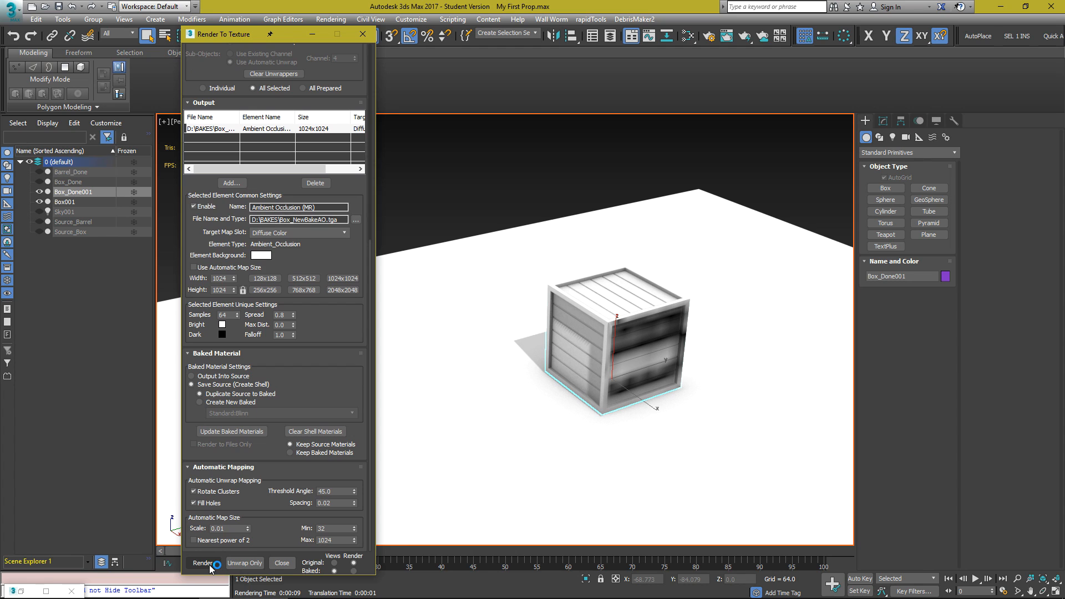
Set the output file to Box_Final_AO in Targa format in the BAKES folder and render the crate copy's final bake
left_click(356, 219)
type("Bax")
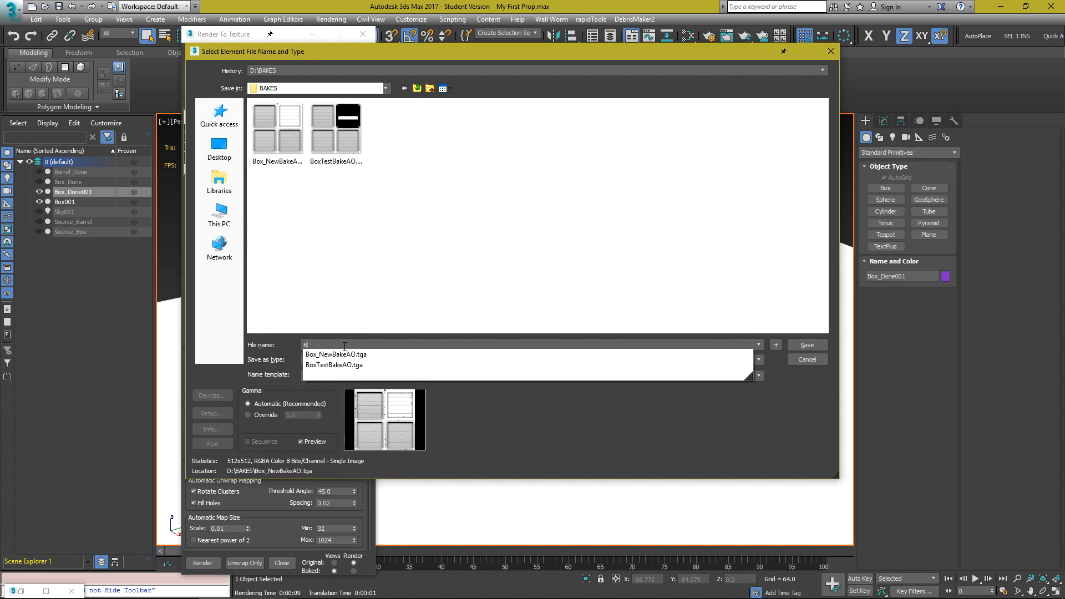
key("BackSpace")
key("BackSpace")
type("ox_A")
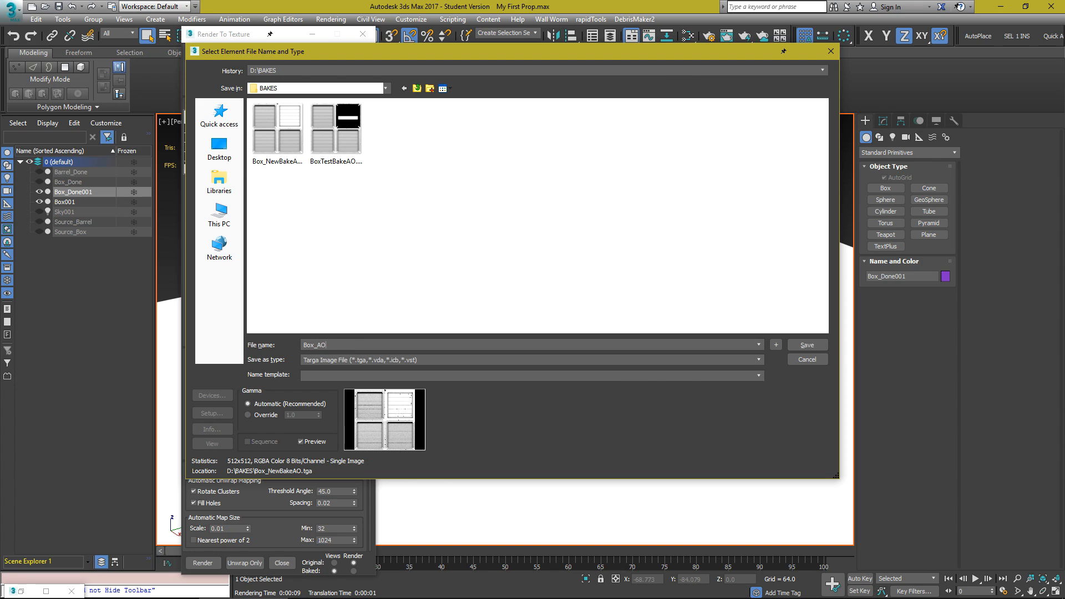
key("BackSpace")
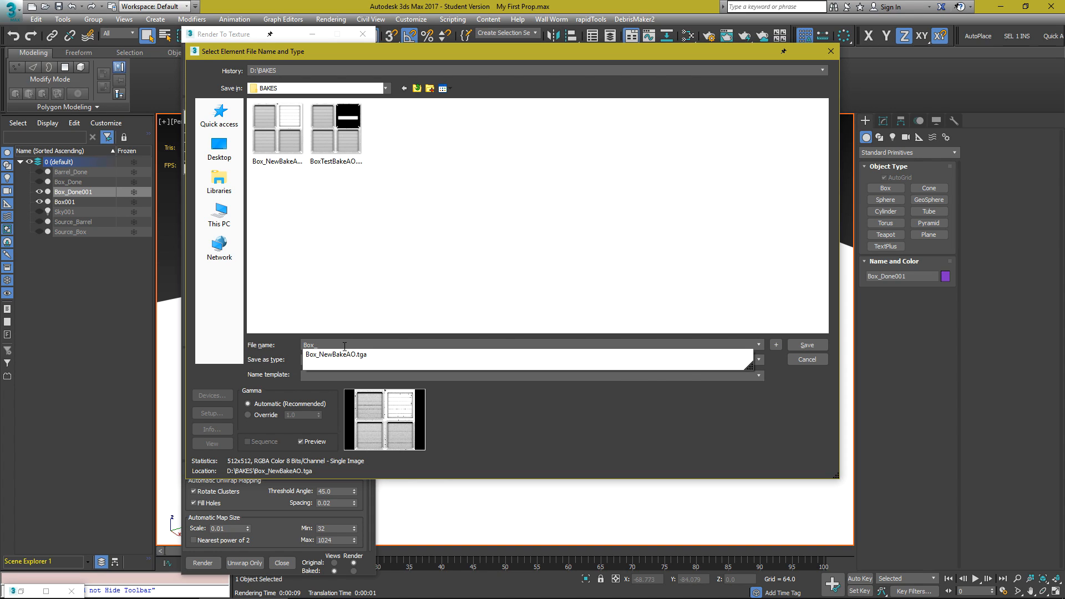
type("Final_AO")
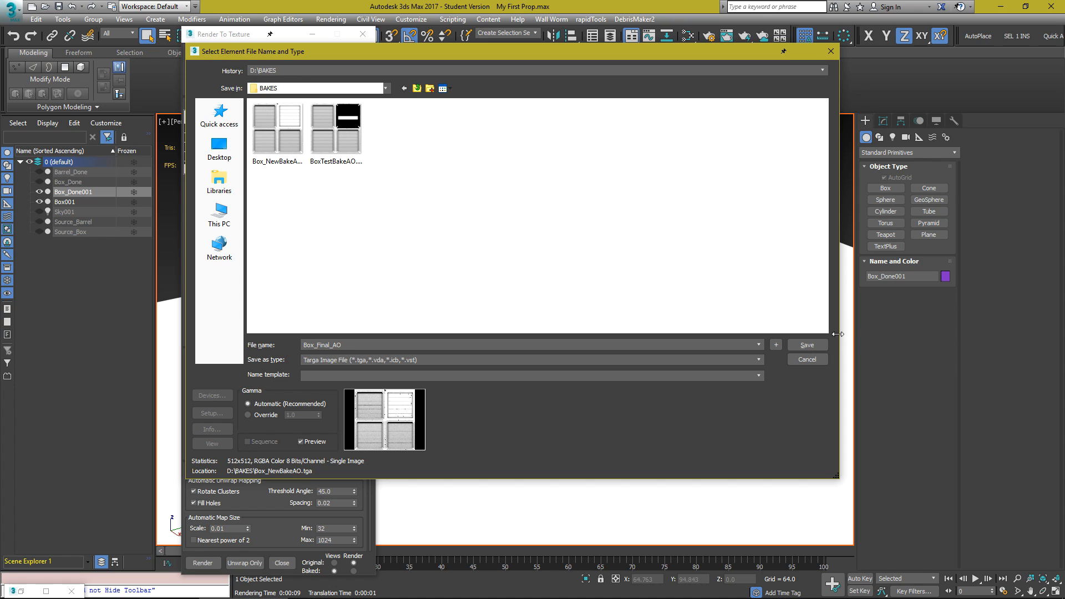
key("Return")
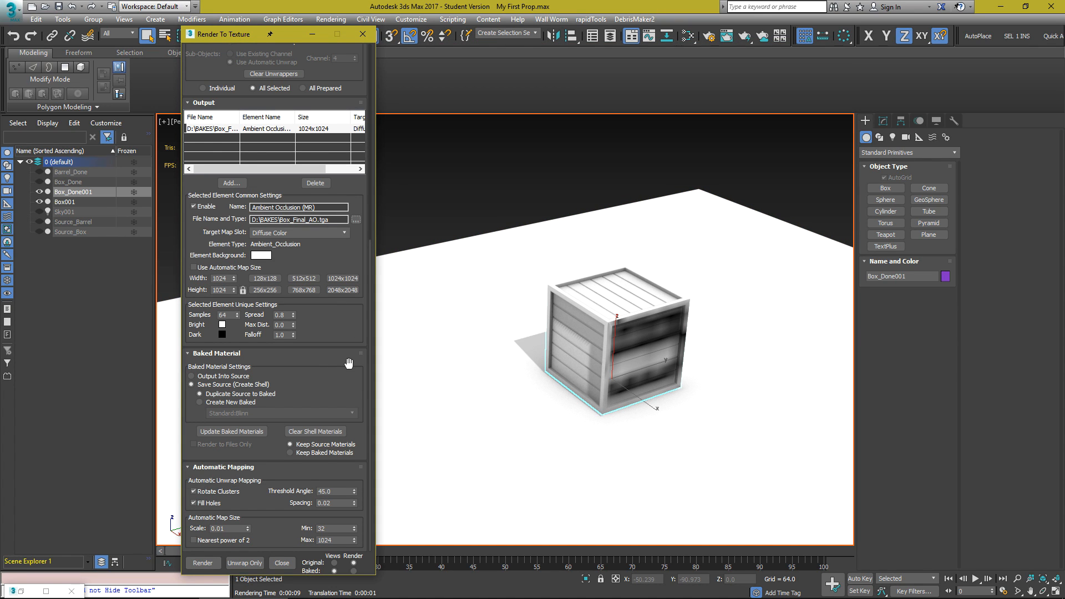
left_click(203, 563)
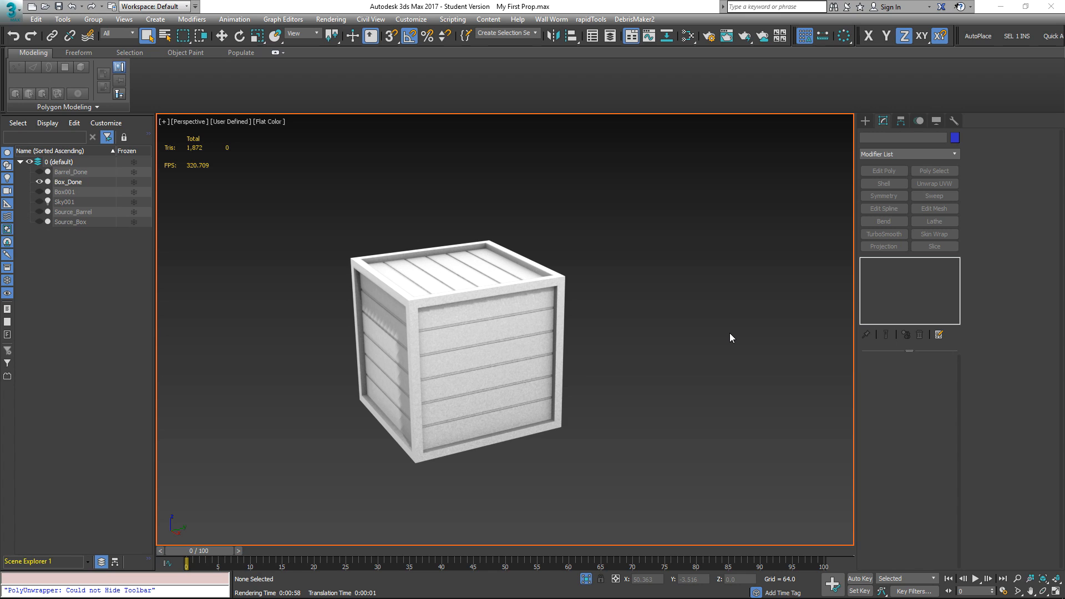
Isolate Barrel_Done together with the ground Box001 and shade the objects by object color
left_click(502, 344)
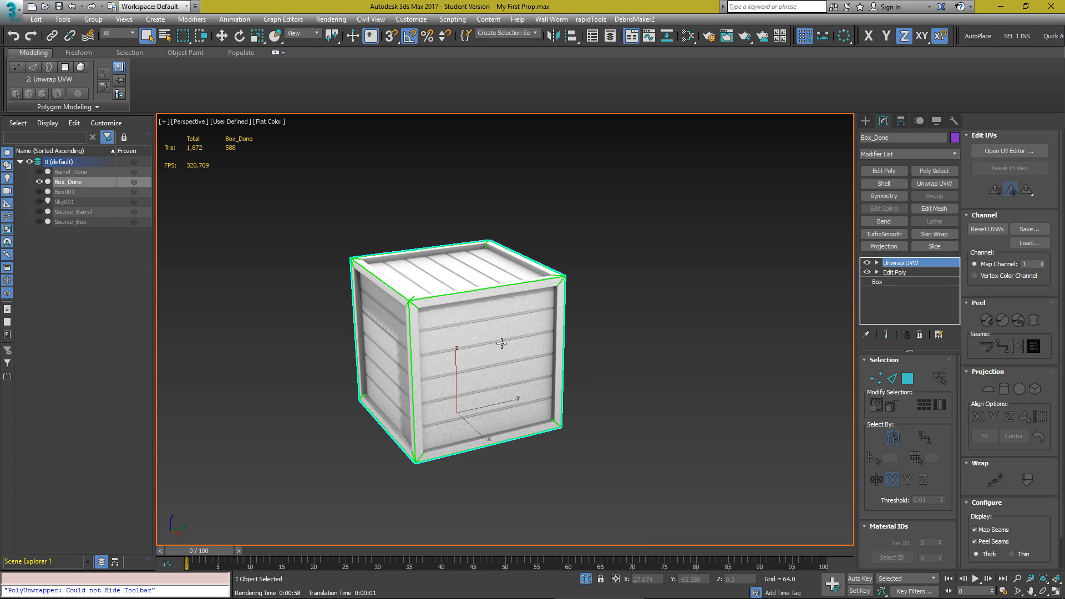
key("alt+q")
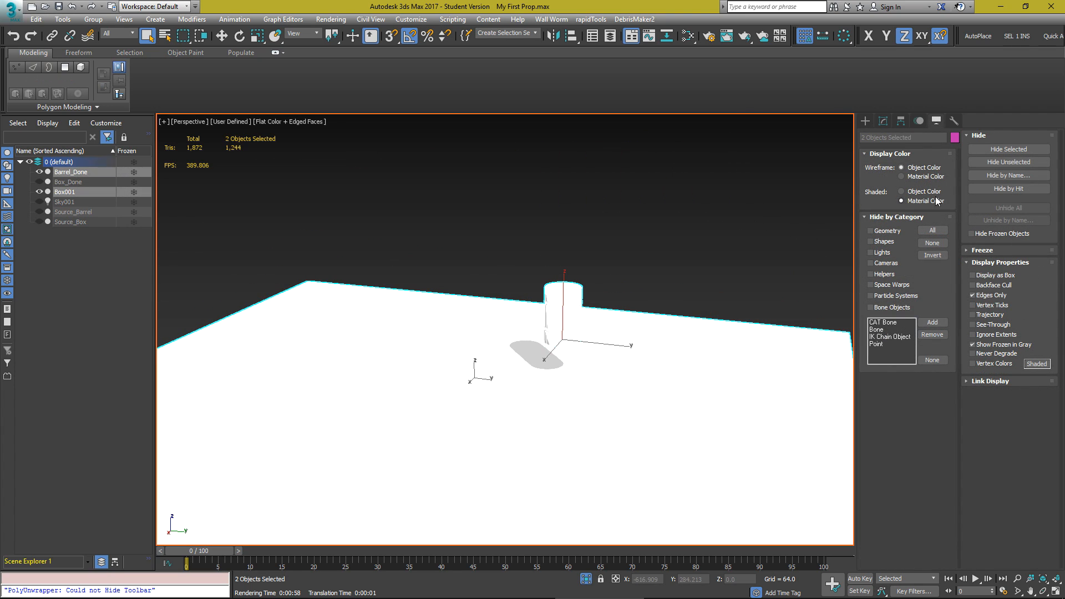
left_click(920, 192)
scroll(521, 402, "up", 4)
left_click(667, 169)
left_click(604, 210)
Move Barrel_Done down so it rests on the ground, at about Z -23.8
key("w")
left_click_drag(594, 218, 601, 291)
middle_click_drag(596, 295, 637, 300, "alt")
middle_click_drag(657, 284, 566, 301, "alt")
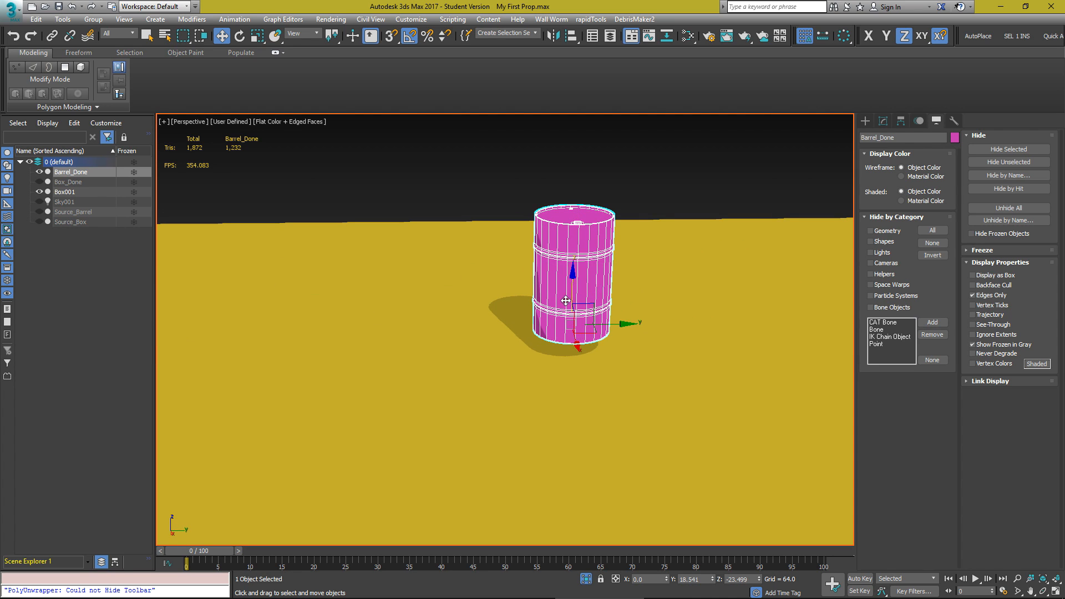
left_click_drag(575, 291, 575, 292)
middle_click_drag(583, 289, 569, 282, "alt")
middle_click_drag(569, 282, 511, 289)
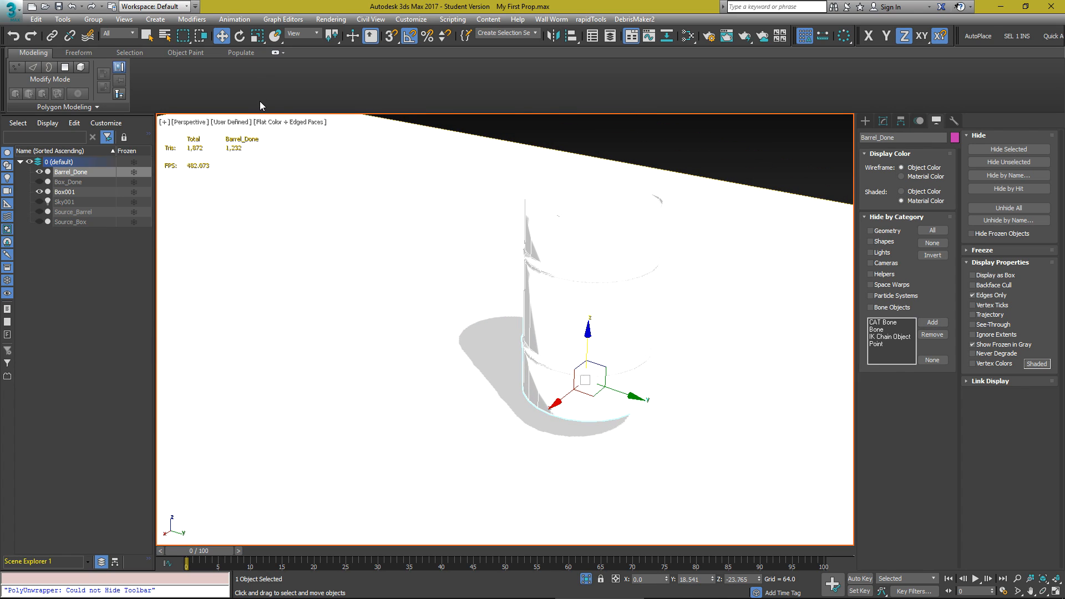
Set the viewport to Default Shading and open Render To Texture for Barrel_Done, enlarging the dialog to show its output settings
left_click(289, 122)
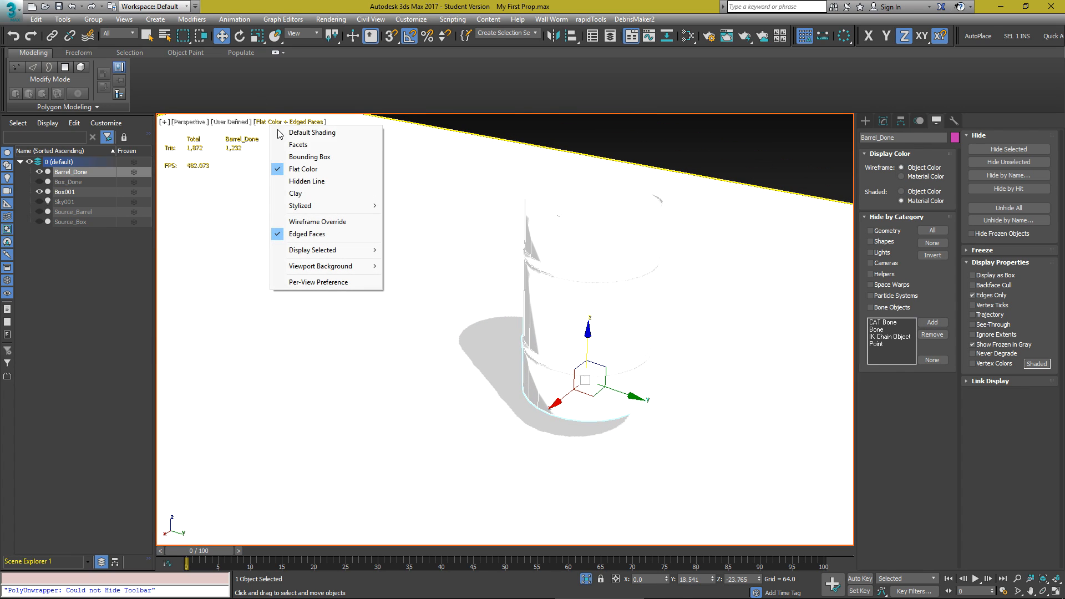
left_click(315, 133)
key("q")
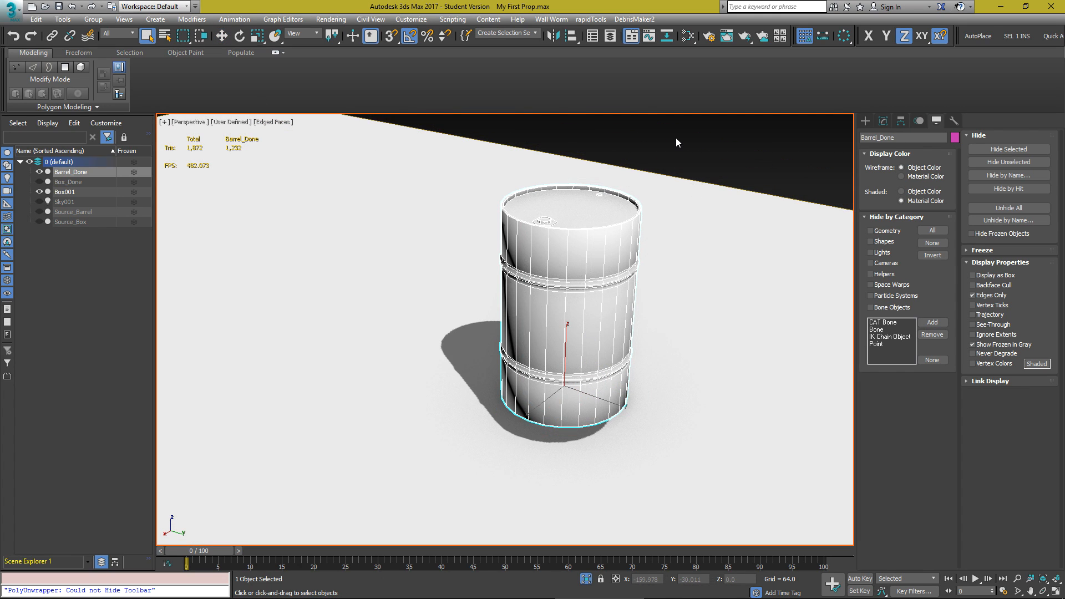
key("0")
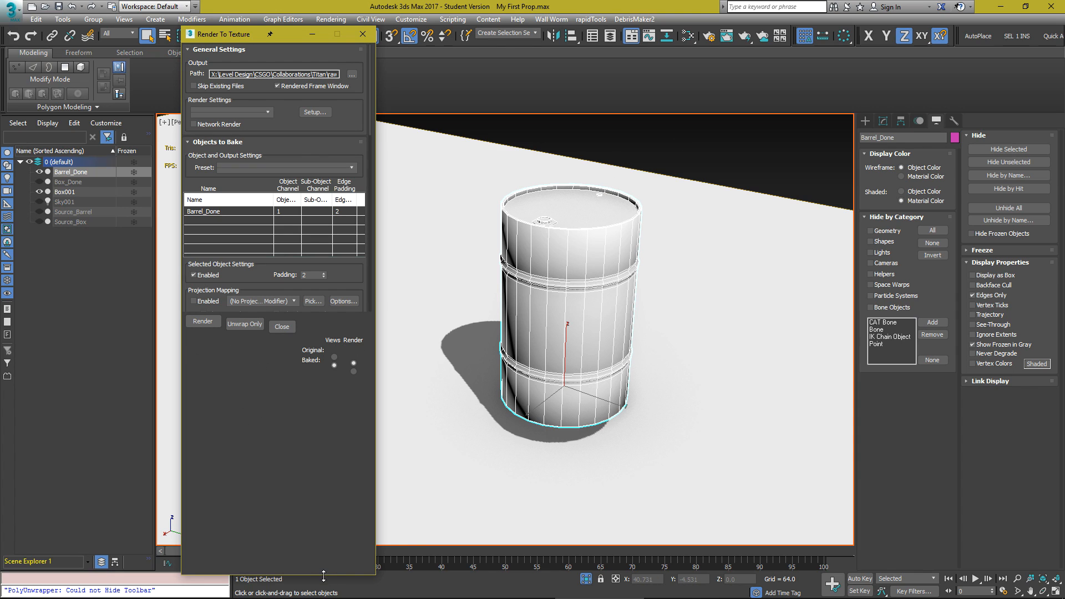
left_click_drag(323, 576, 323, 579)
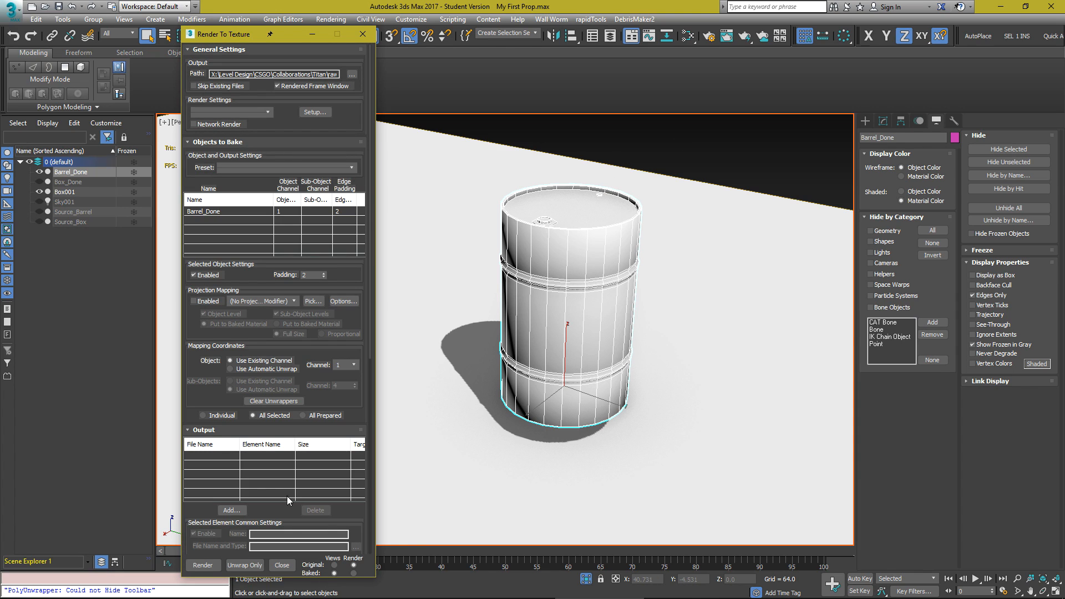
Load the render preset Ambient Occlusion Mental Ray - Testing - Set Samples 16 with all of its categories
left_click(222, 113)
left_click(243, 173)
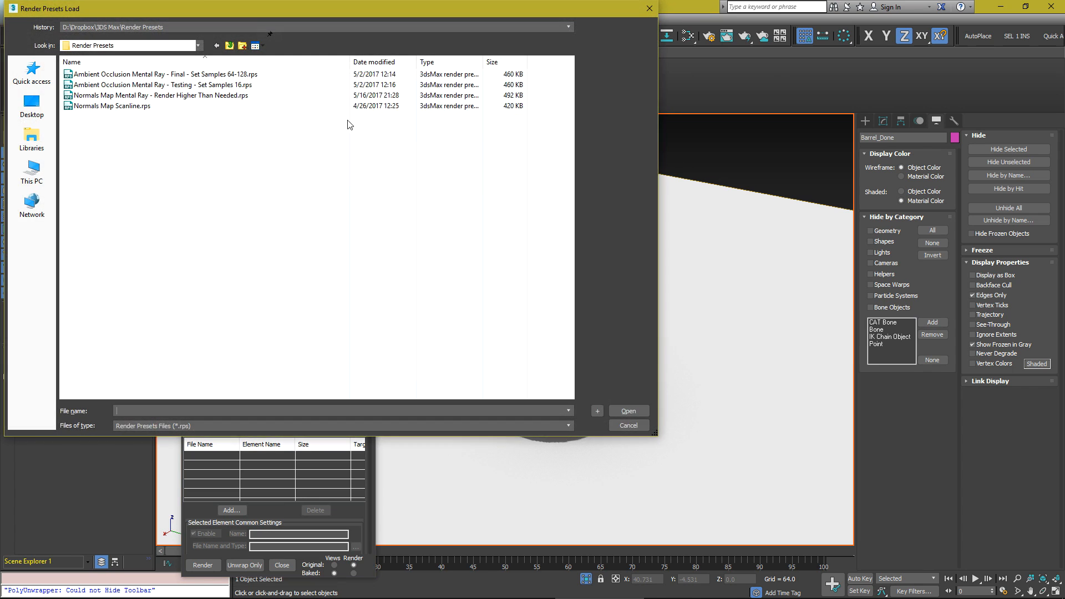
left_click(222, 84)
left_click(636, 414)
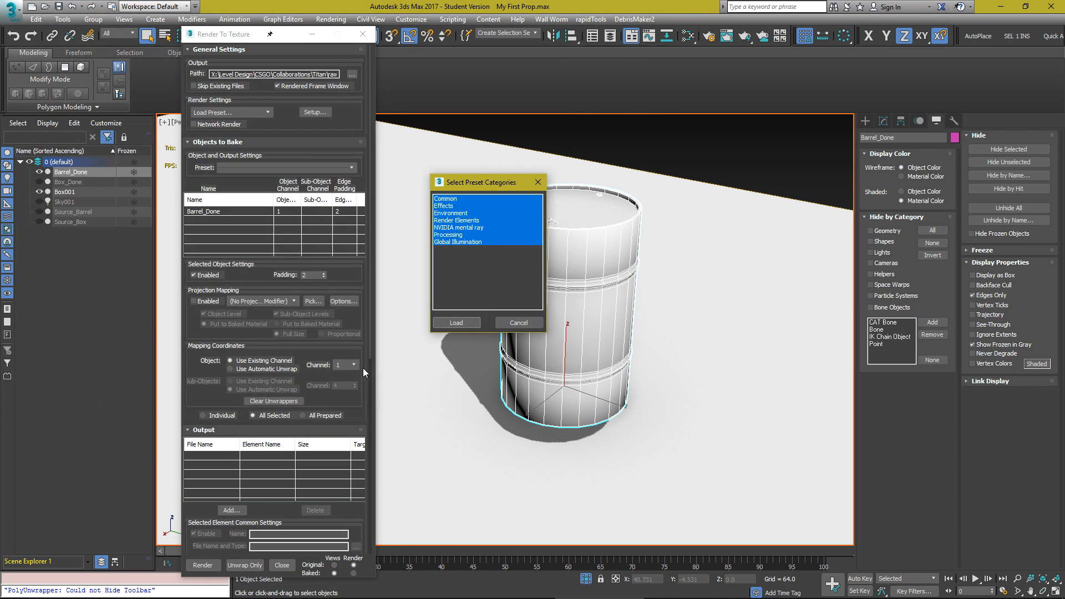
left_click(456, 323)
Add an Ambient Occlusion (MR) output element for Barrel_Done at 512x512 with 16 samples
scroll(256, 313, "down", 2)
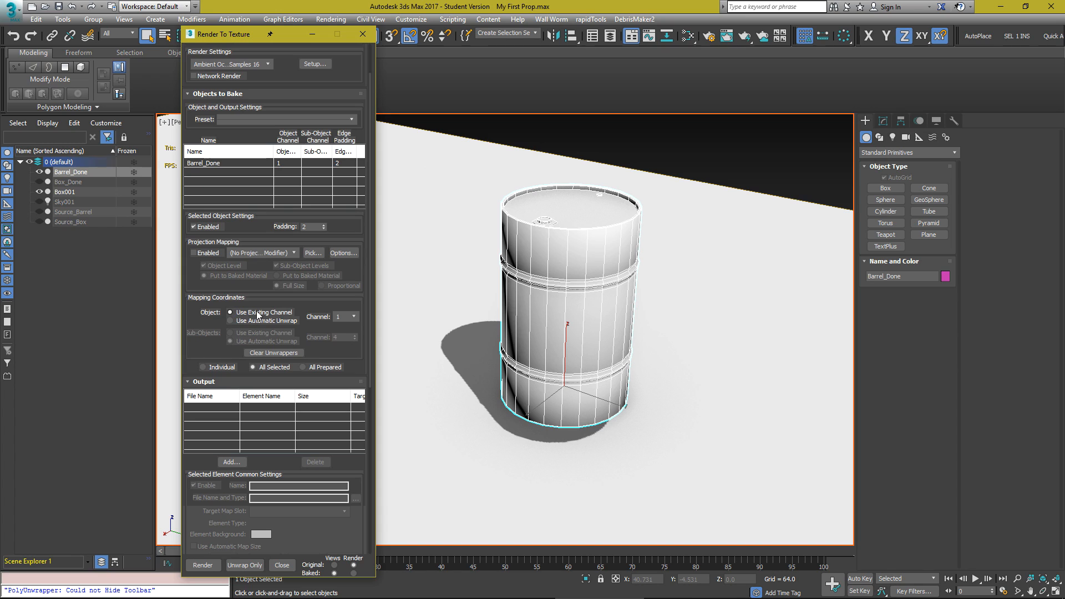
scroll(337, 357, "down", 5)
left_click(239, 335)
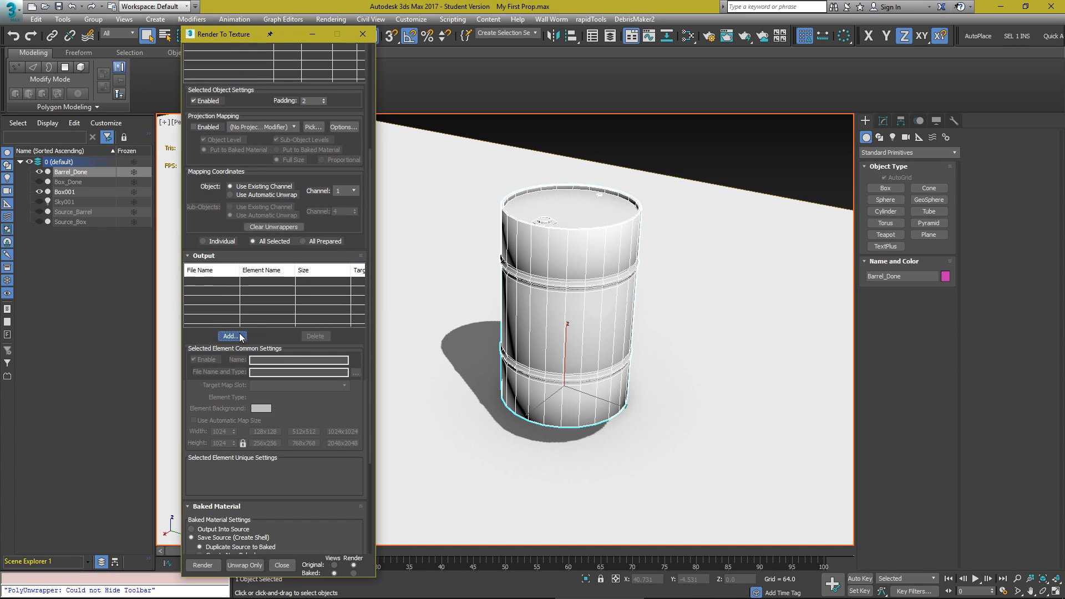
left_click(688, 447)
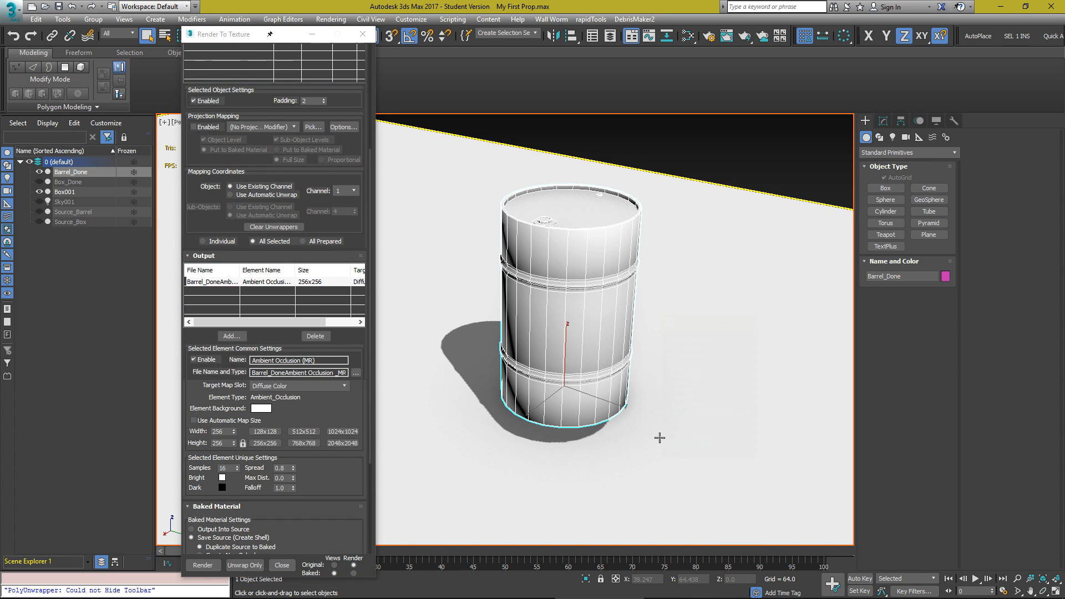
scroll(317, 271, "down", 5)
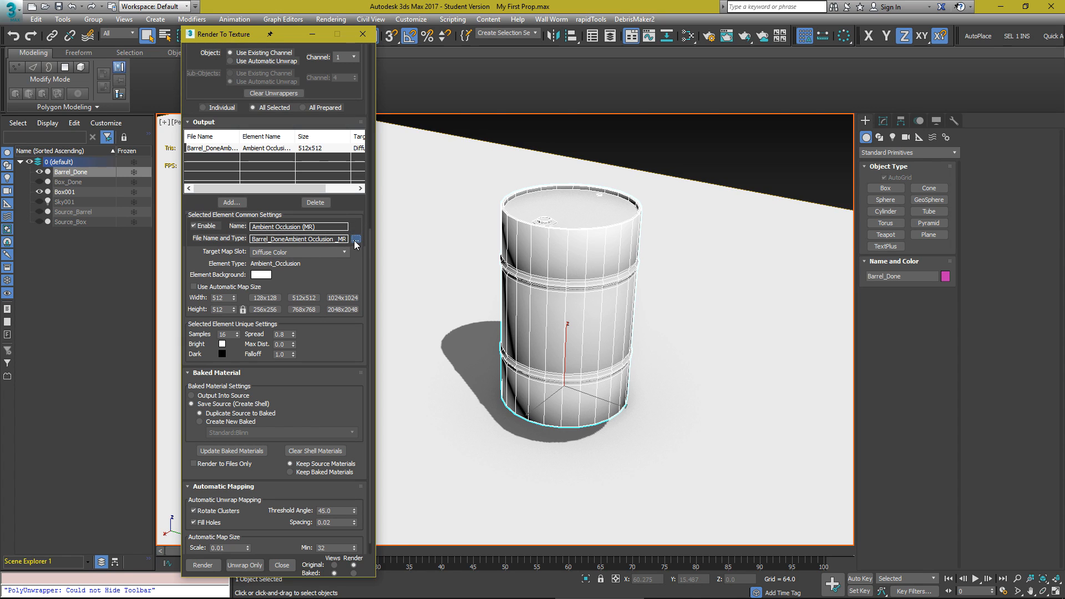
Set the output file to Barrel_Test_AO in the BAKES folder on drive D and render the barrel's test bake
left_click(356, 239)
left_click(220, 218)
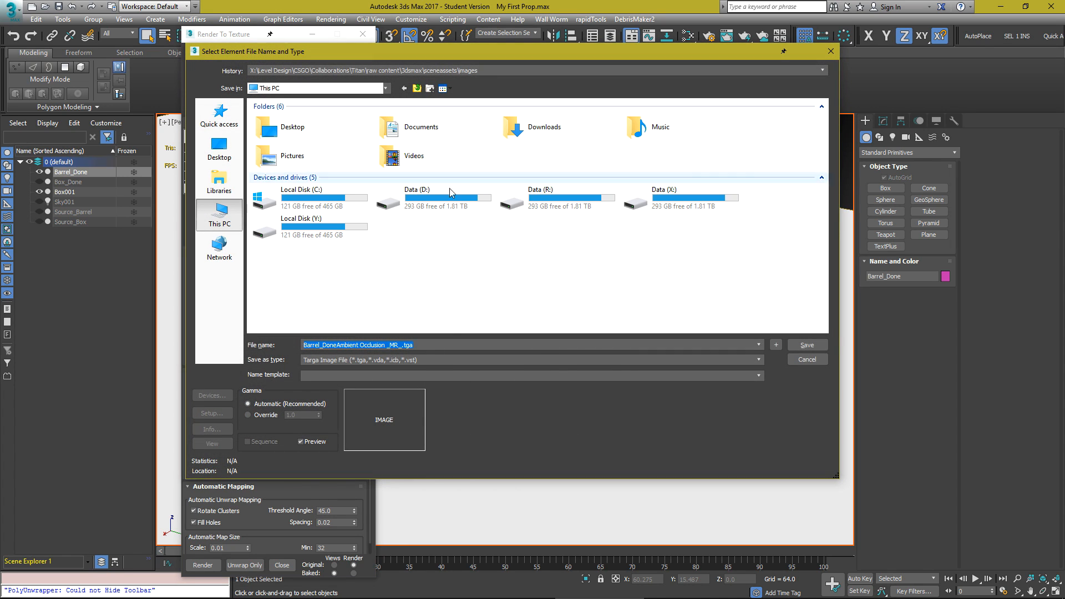
double_click(454, 201)
double_click(271, 118)
type("Barrel_Test_AO")
key("Return")
key("Return")
scroll(356, 440, "down", 1)
left_click(203, 565)
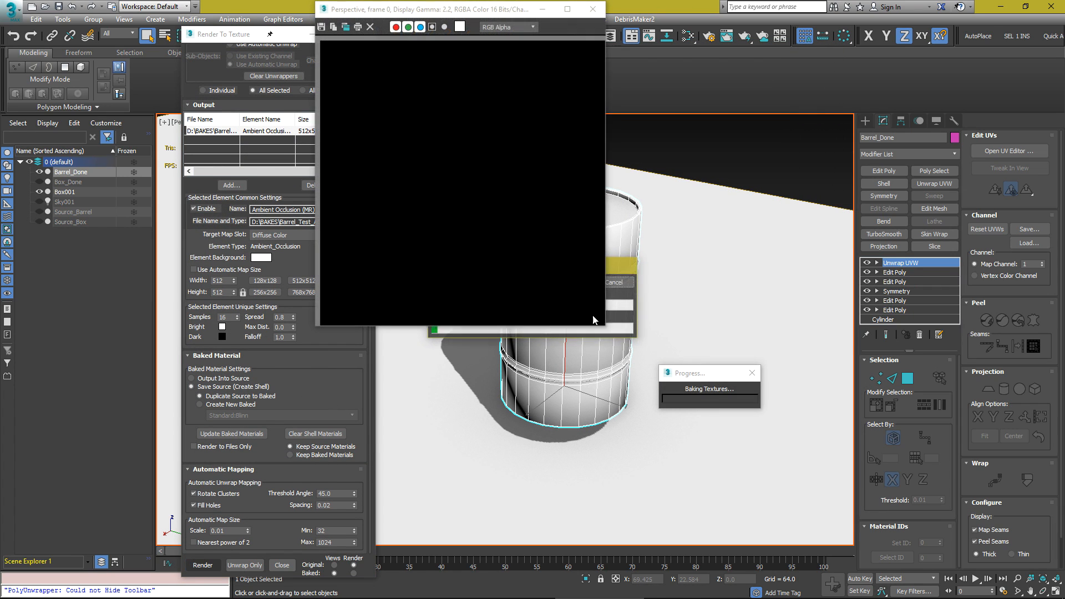
Put away the render window and the Render To Texture dialog, and set the viewport to Flat Color
left_click(543, 9)
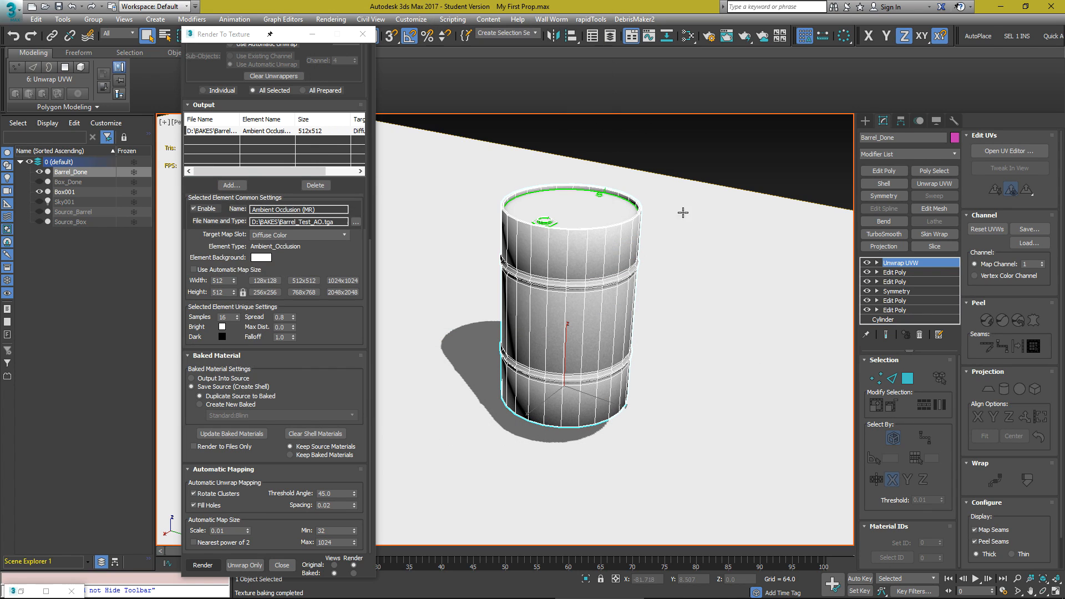
left_click(321, 34)
left_click(263, 123)
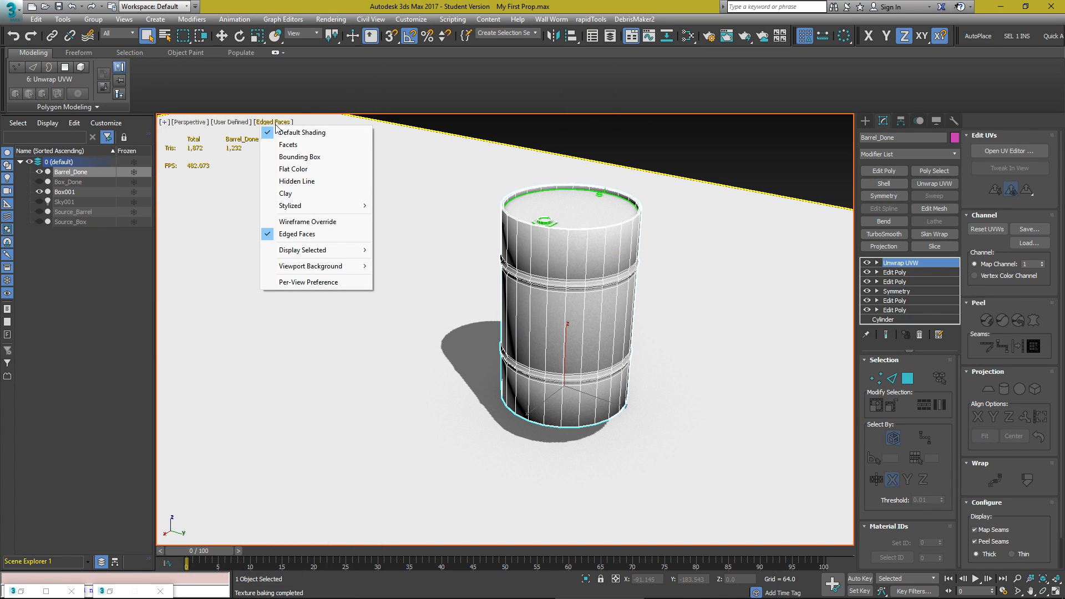
left_click(294, 168)
middle_click_drag(563, 240, 565, 253, "alt")
Isolate Barrel_Done without edged faces and examine the baked shading on its underside and lower side
key("alt+q")
middle_click_drag(504, 275, 638, 280, "alt")
left_click(641, 275)
key("F4")
middle_click_drag(537, 371, 619, 323, "alt")
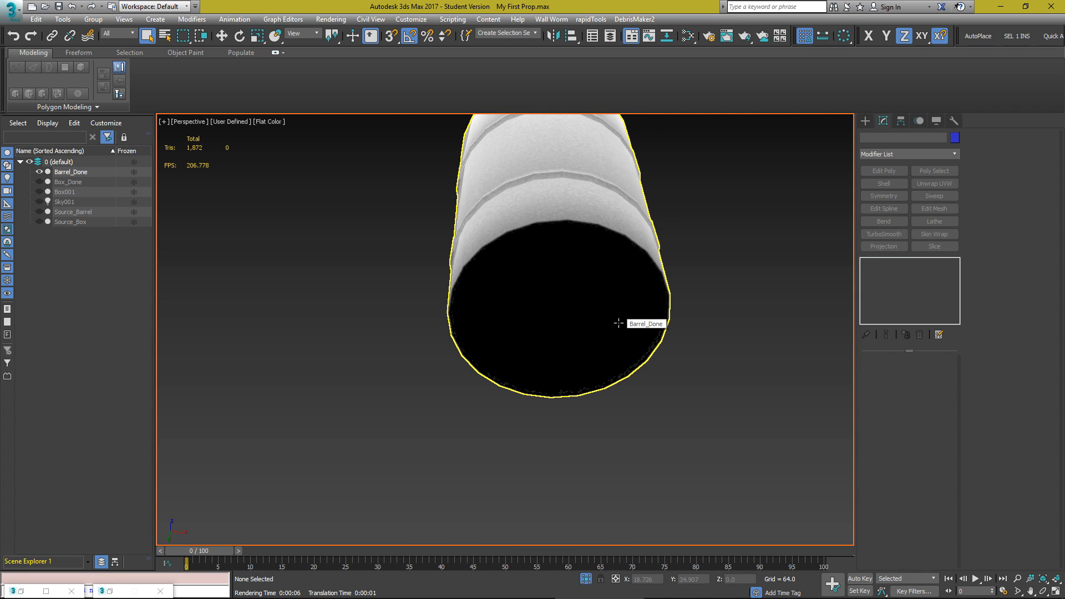
middle_click_drag(619, 323, 572, 278, "alt")
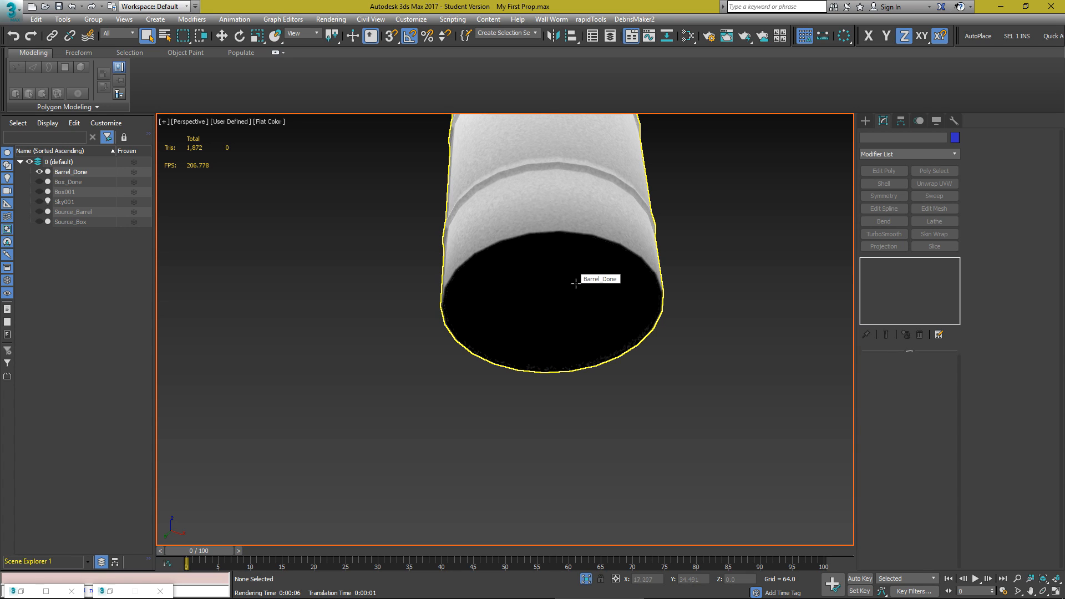
scroll(573, 279, "down", 3)
middle_click_drag(580, 257, 544, 287, "alt")
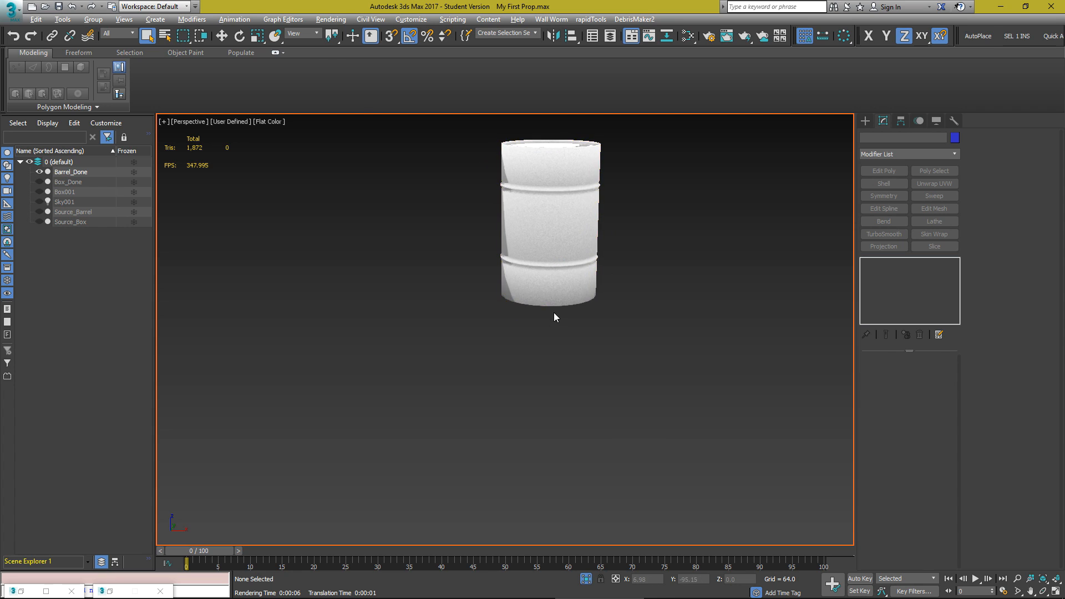
Bring the ground Box001 back into view and delete it
key("alt+q")
left_click(685, 304)
middle_click_drag(598, 328, 566, 248)
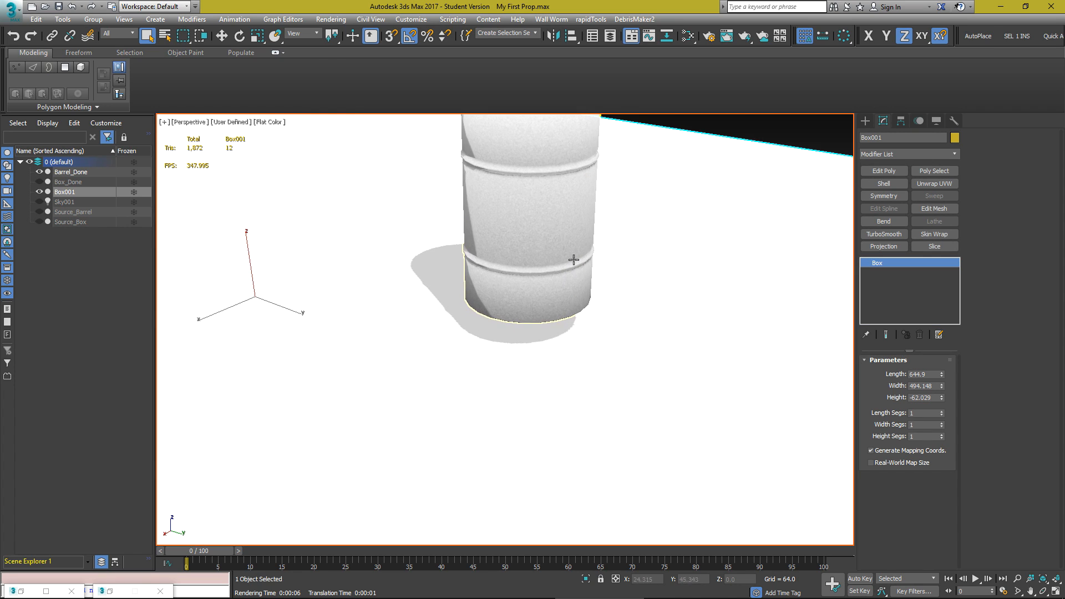
scroll(587, 282, "down", 2)
key("w")
scroll(367, 246, "down", 3)
left_click_drag(358, 245, 390, 284)
scroll(389, 284, "down", 3)
key("Delete")
Bake Barrel_Done's ambient occlusion again without the ground, using the existing Barrel_Test_AO output settings
scroll(409, 257, "up", 5)
middle_click_drag(489, 257, 505, 297)
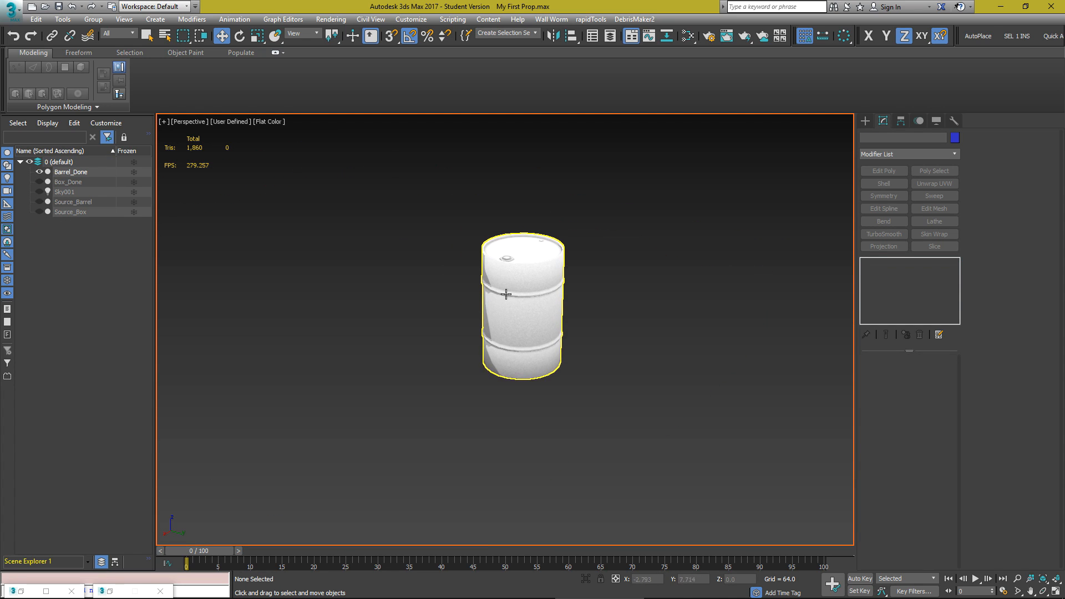
scroll(505, 295, "up", 3)
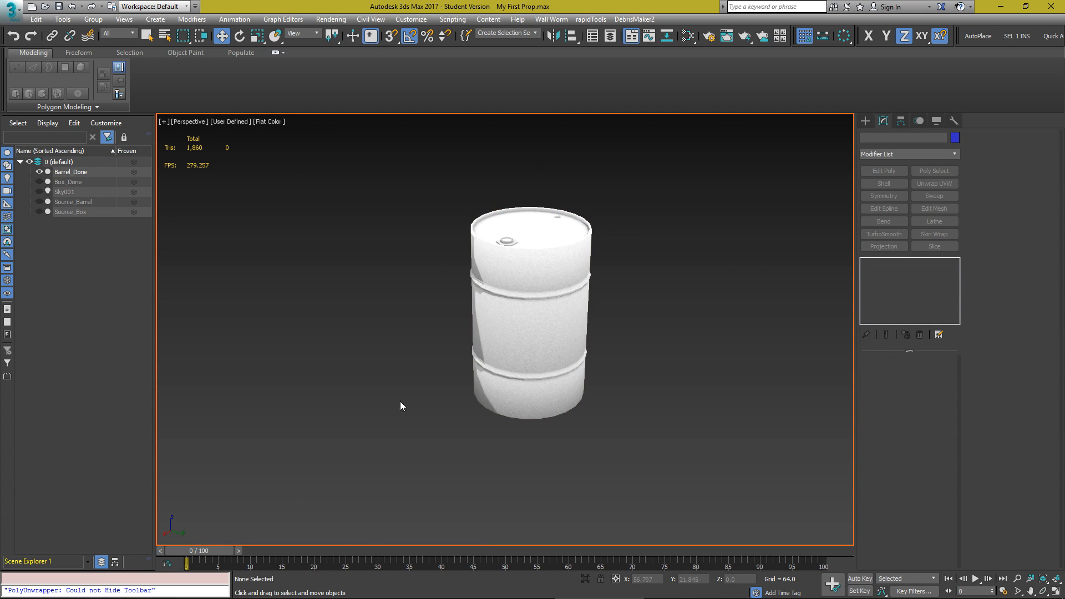
key("0")
left_click(535, 255)
left_click_drag(309, 157, 307, 134)
scroll(249, 337, "down", 5)
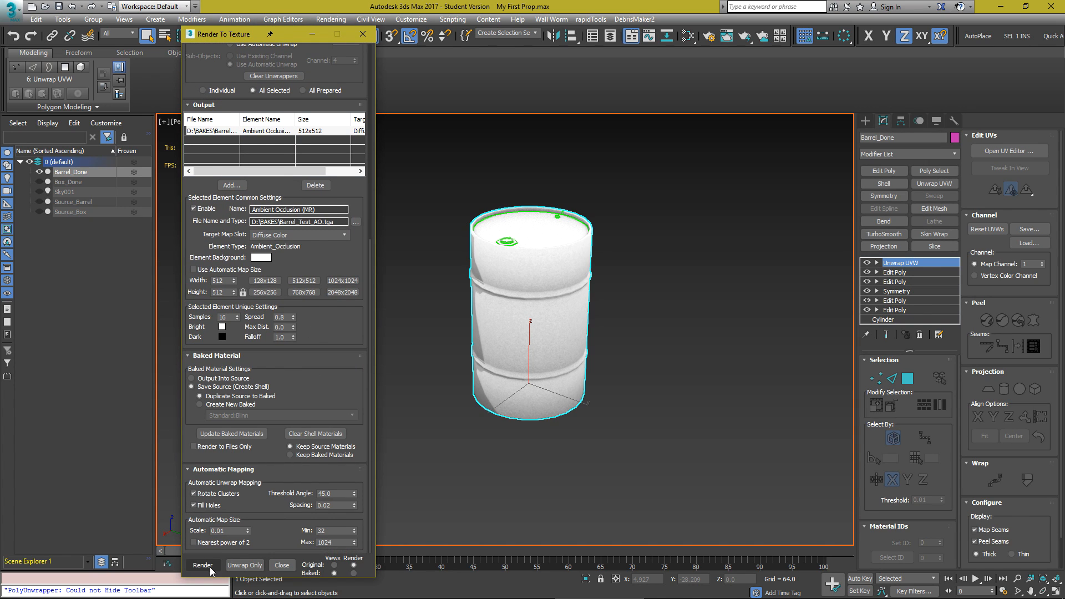
left_click(211, 570)
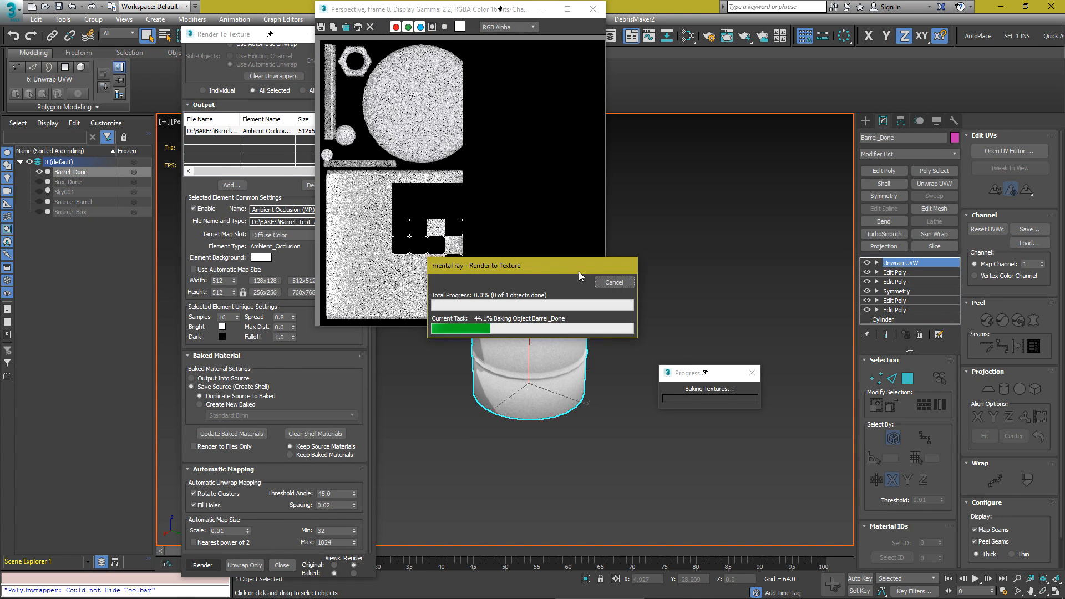
Put away the Render To Texture dialog and examine the baked shading on the barrel's lid and cap up close
middle_click_drag(614, 325, 583, 322, "alt")
left_click(312, 35)
middle_click_drag(614, 245, 511, 295, "alt")
scroll(464, 214, "up", 6)
scroll(531, 264, "down", 4)
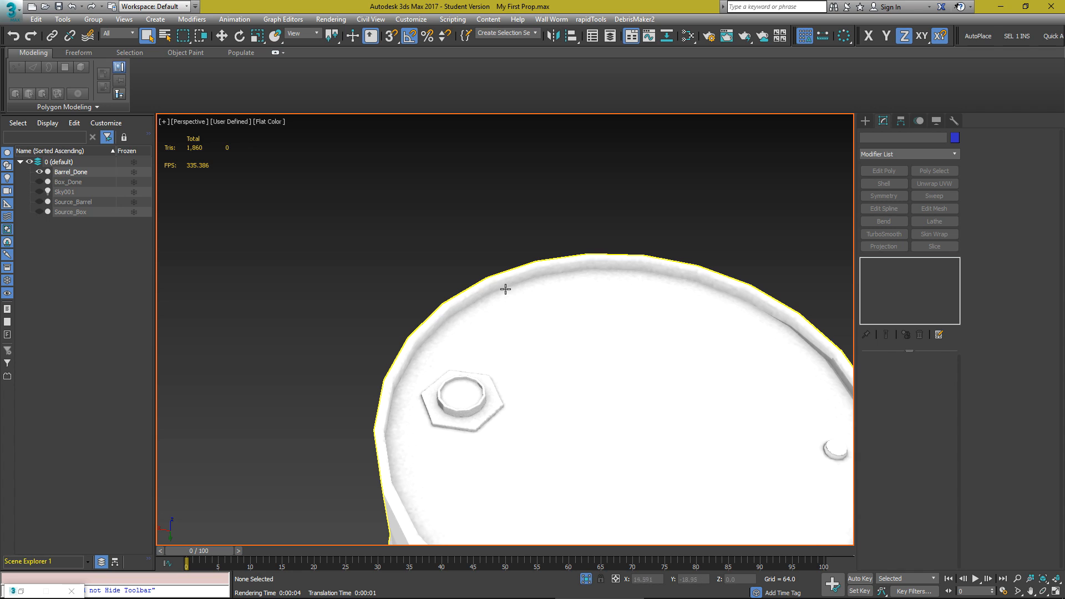
scroll(499, 371, "up", 4)
middle_click_drag(494, 382, 473, 371, "alt")
scroll(417, 383, "up", 4)
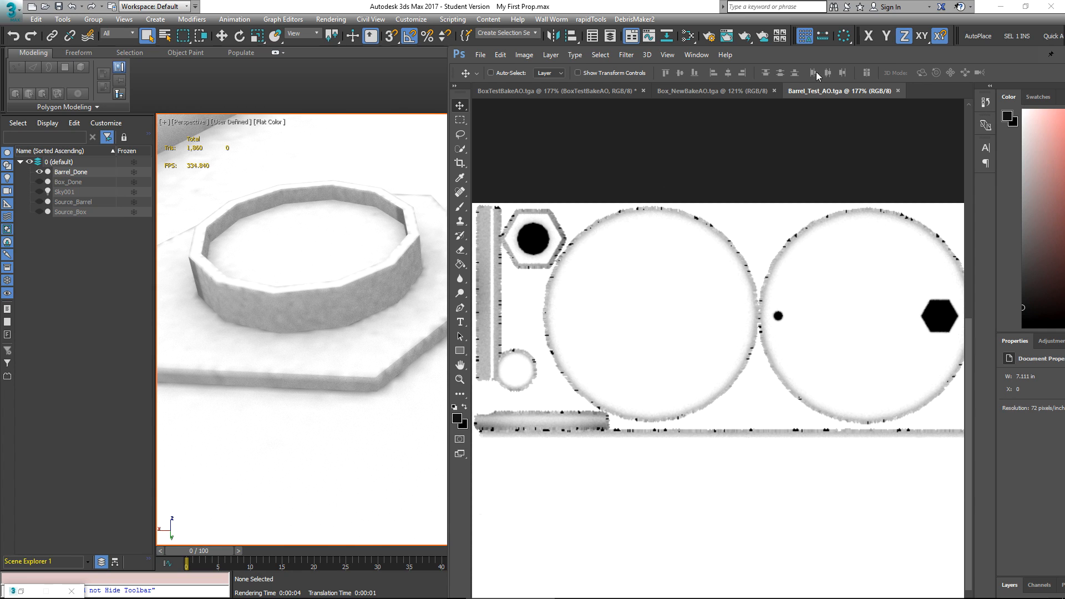
Review Barrel_Test_AO.tga in Photoshop, then return to 3ds Max and examine the barrel's underside
left_click_drag(813, 51, 580, 70)
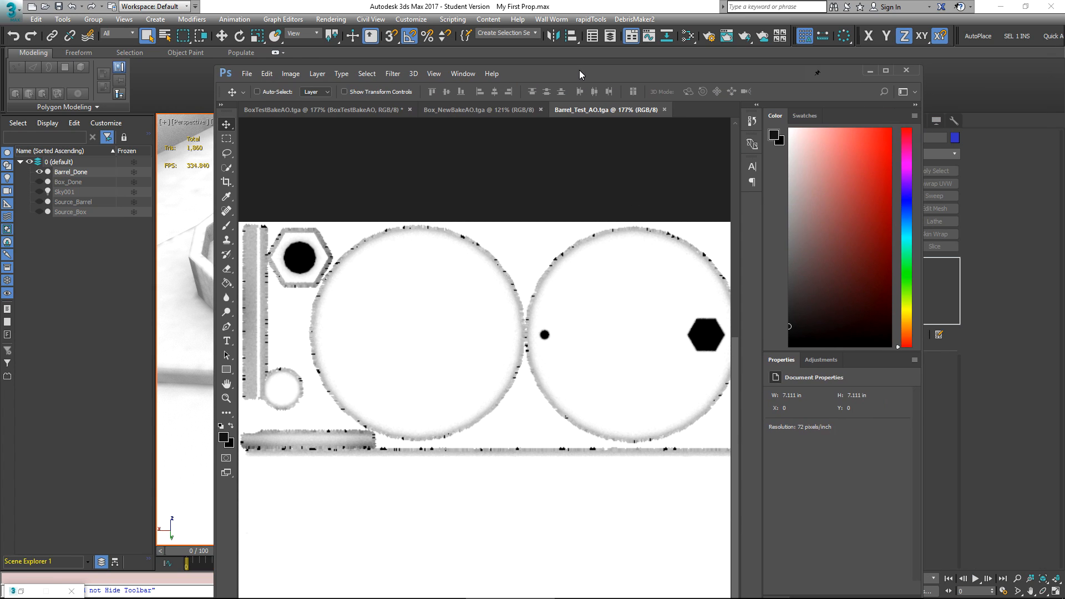
left_click(870, 71)
middle_click_drag(474, 281, 504, 385, "alt")
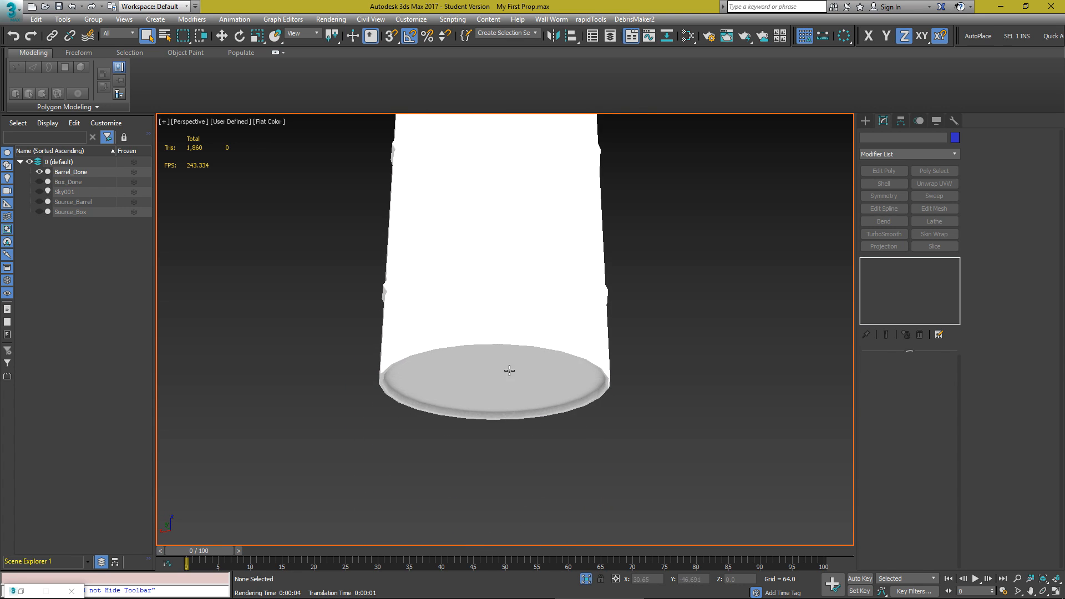
scroll(507, 361, "down", 8)
middle_click_drag(511, 337, 532, 361, "alt")
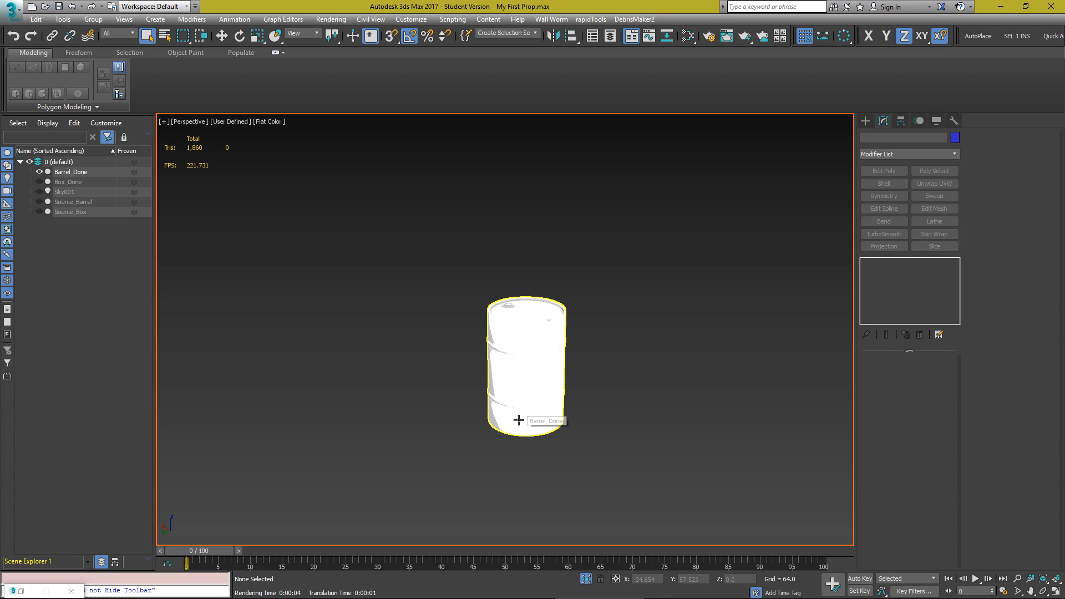
Exit isolation and draw a large flat-topped ground box about 1488 long, 1760 wide and -239 high around the props
key("alt+q")
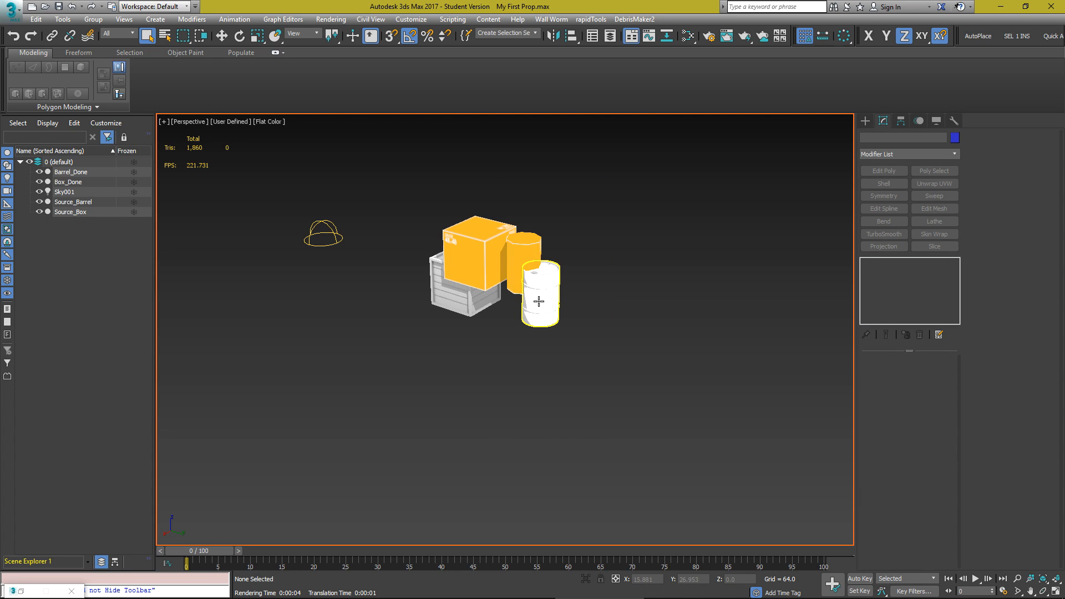
middle_click_drag(540, 291, 577, 300, "alt")
left_click(866, 120)
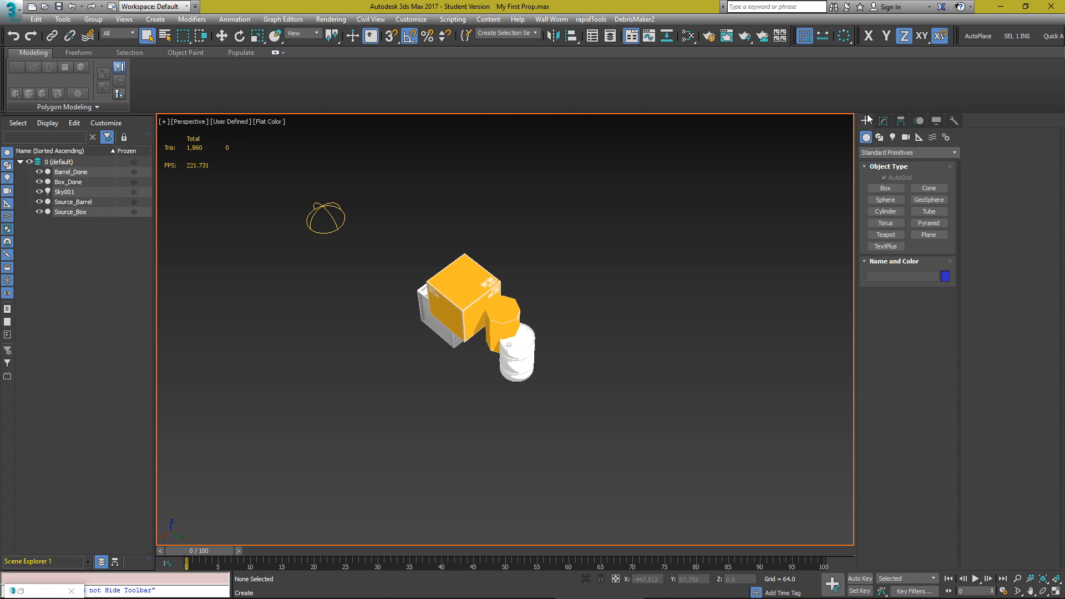
left_click(884, 189)
scroll(564, 295, "down", 5)
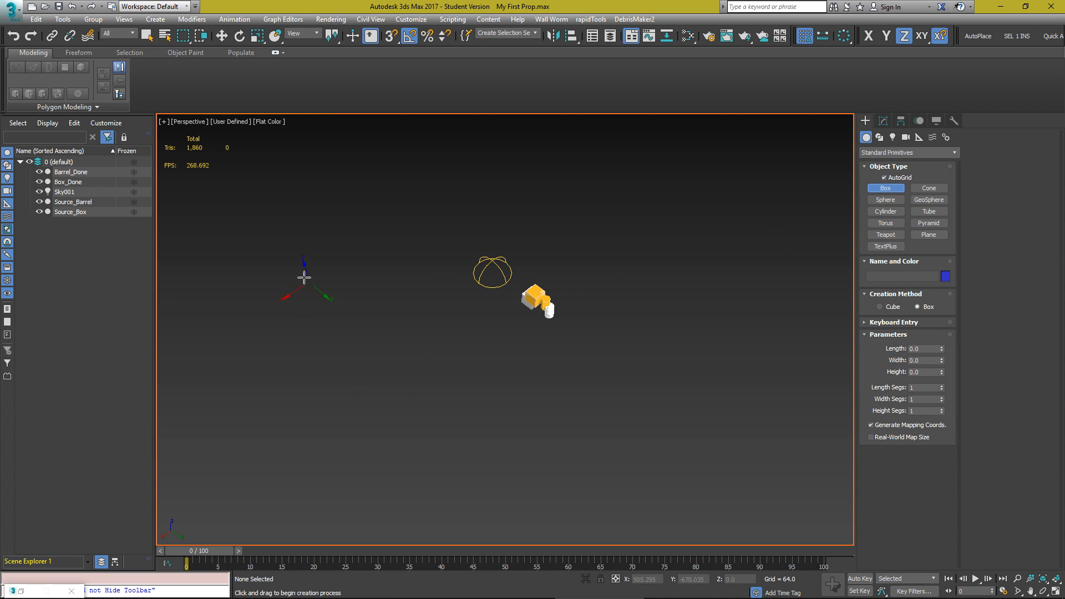
left_click_drag(223, 321, 887, 278)
left_click(887, 279)
Move the new ground box down below the barrel and isolate it together with Barrel_Done
key("w")
scroll(564, 345, "up", 5)
left_click_drag(571, 186, 594, 345)
left_click(542, 255)
key("alt+q")
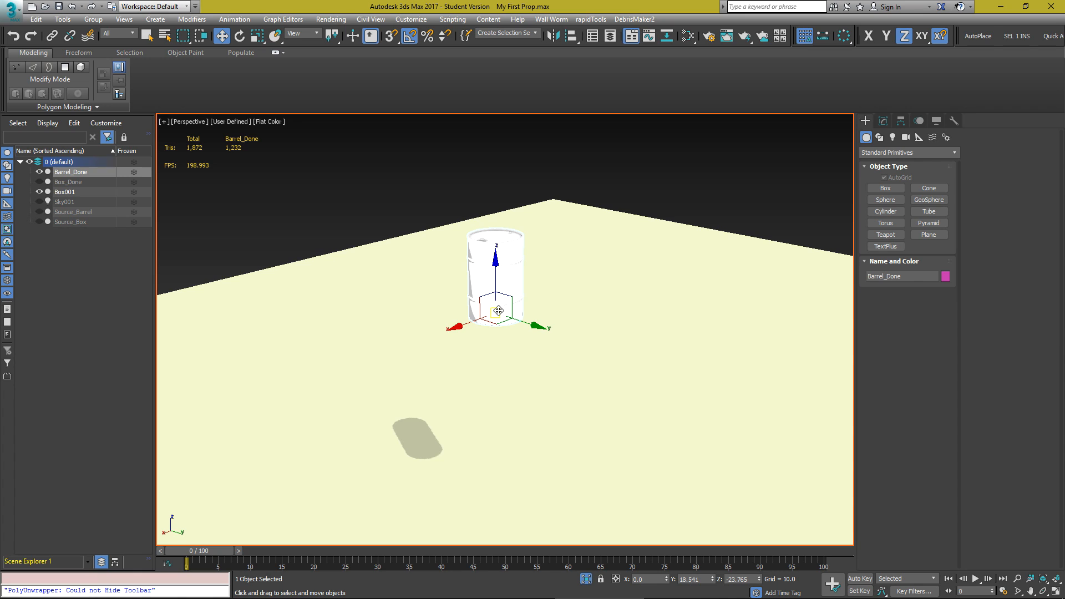
Render Barrel_Done's ambient occlusion test bake with the lowered ground, then close the rendered frame window
key("0")
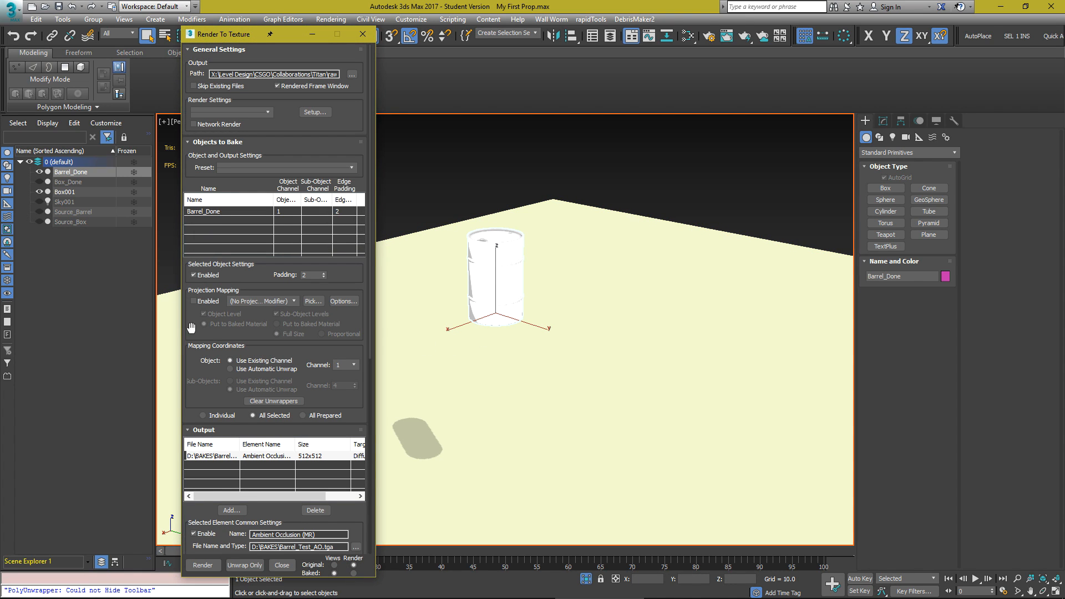
scroll(194, 371, "down", 5)
scroll(335, 449, "down", 1)
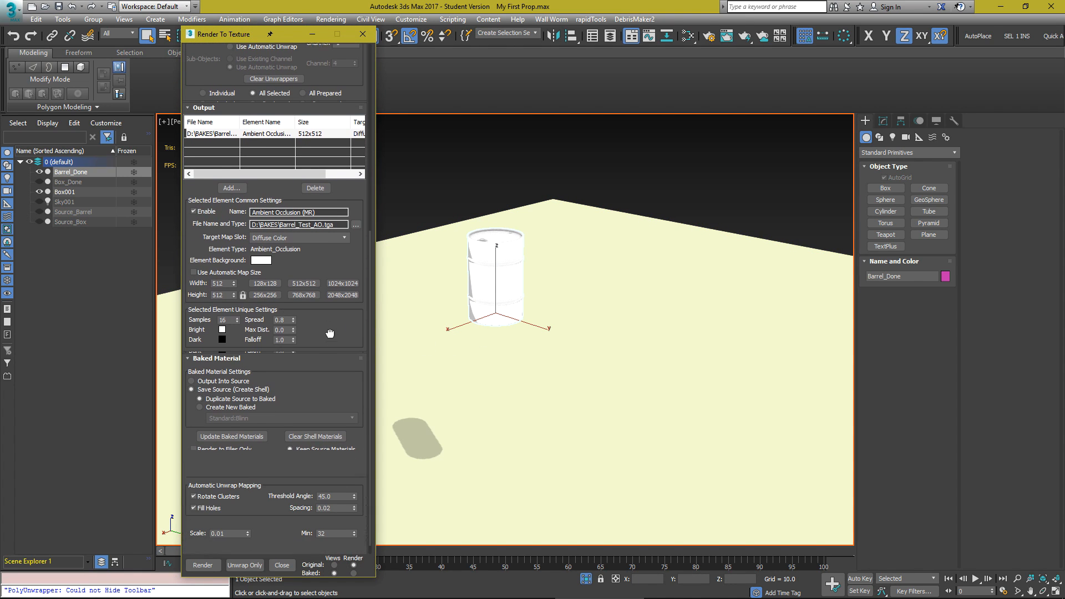
left_click(208, 565)
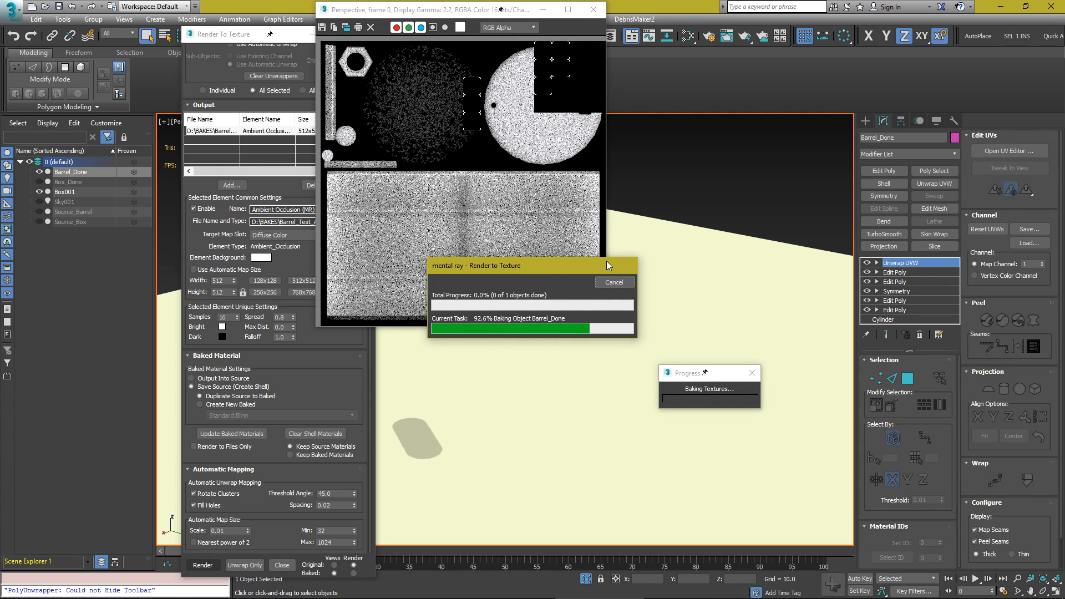
left_click(595, 9)
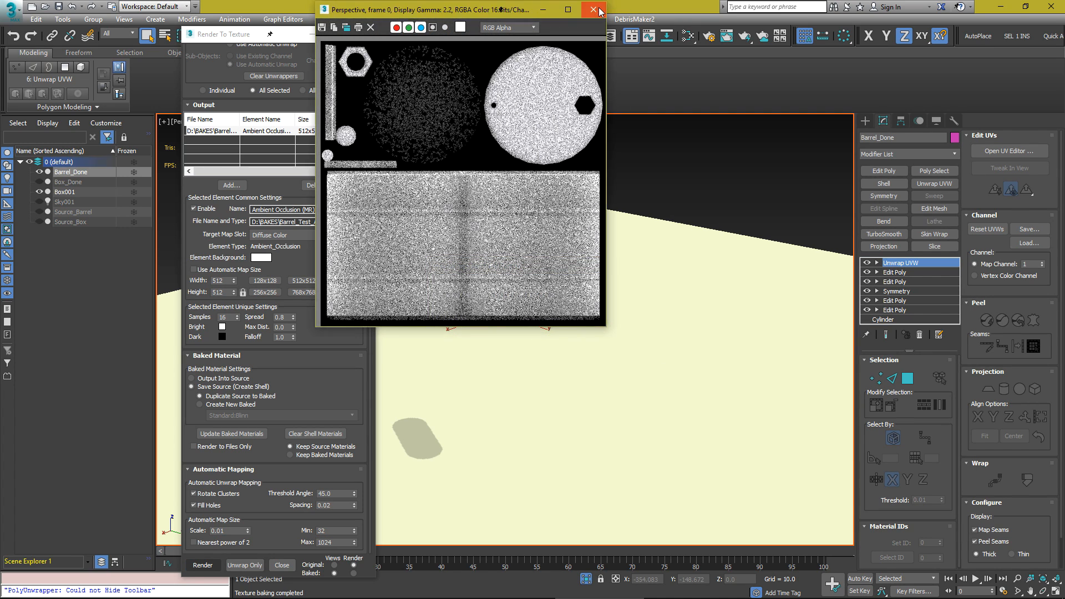
Examine the baked shading on the barrel's side and bottom from below
scroll(514, 306, "up", 4)
middle_click_drag(514, 308, 527, 239, "alt")
scroll(495, 354, "up", 3)
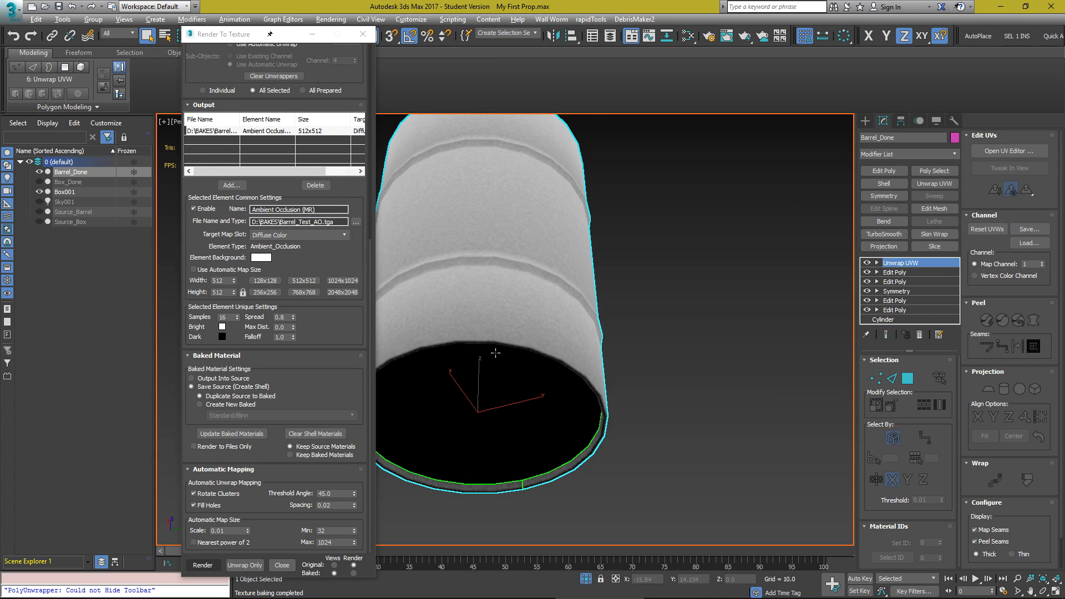
middle_click_drag(490, 350, 500, 383, "alt")
scroll(525, 325, "down", 5)
middle_click_drag(527, 328, 523, 366, "alt")
scroll(587, 326, "down", 3)
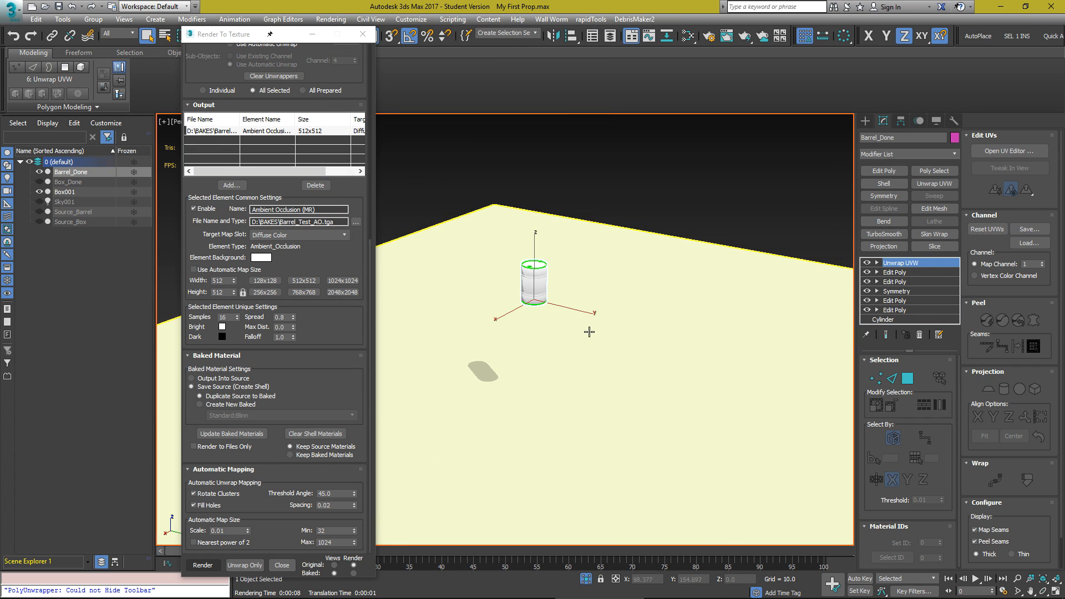
Move the ground box further down to about Z -710 and bake Barrel_Done again
left_click(559, 302)
scroll(559, 302, "down", 5)
scroll(597, 292, "up", 5)
left_click_drag(597, 292, 594, 371)
scroll(605, 323, "up", 5)
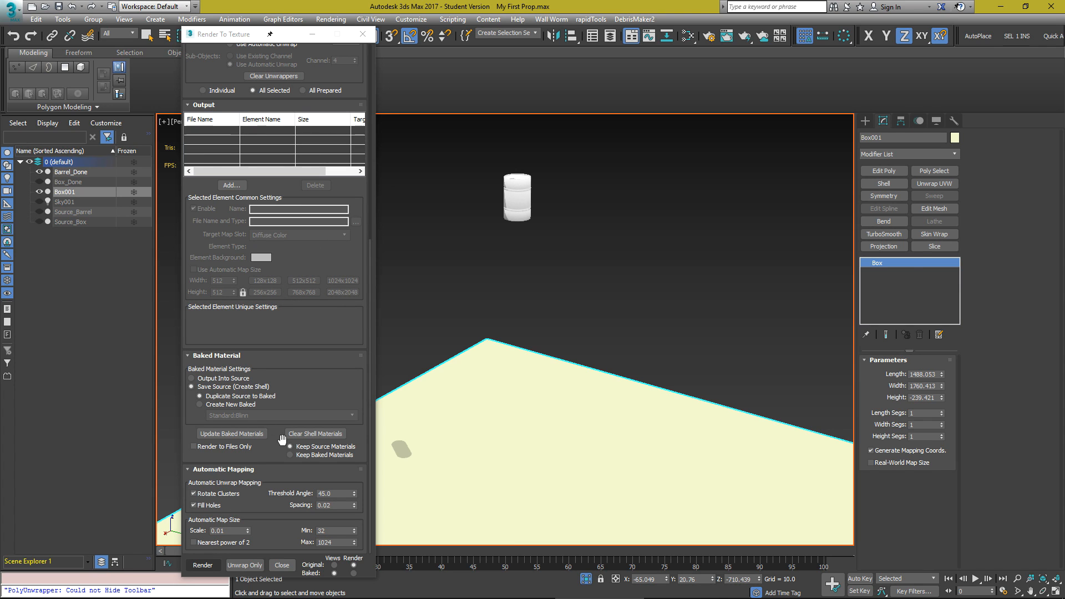
left_click(517, 198)
left_click(196, 569)
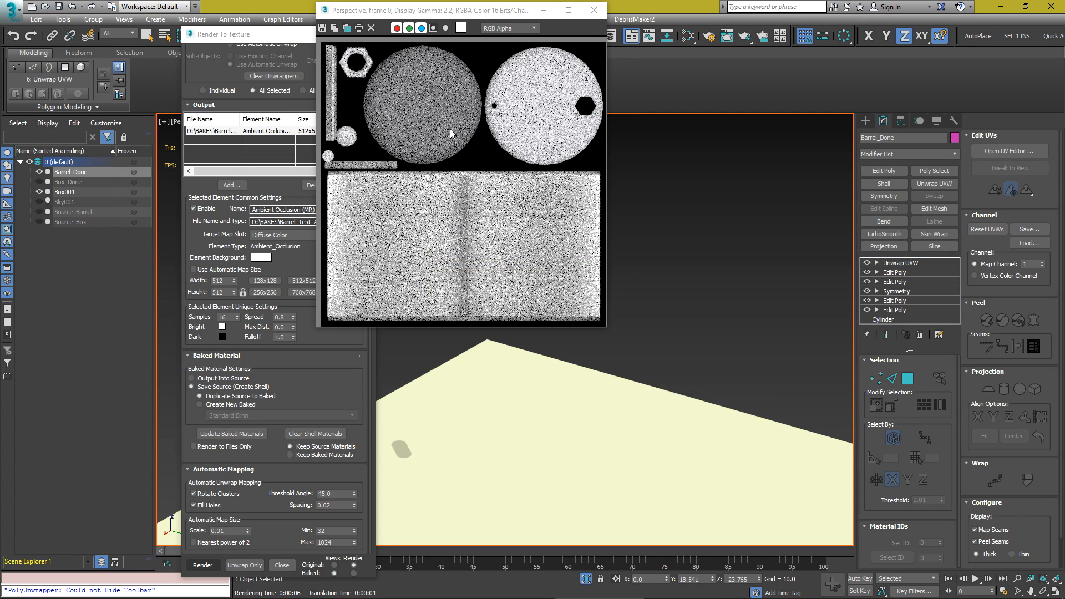
Close the rendered frame window and examine Barrel_Done above the lowered ground box
left_click(594, 11)
scroll(530, 291, "up", 5)
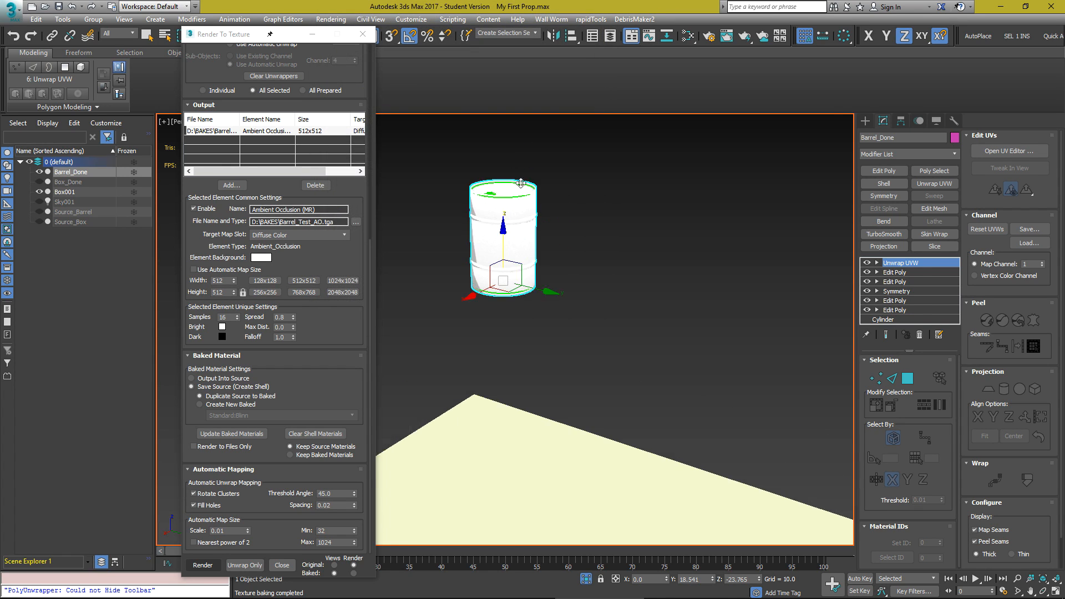
middle_click_drag(530, 290, 566, 264, "alt")
left_click(525, 354)
middle_click_drag(525, 354, 573, 261, "alt")
left_click(552, 245)
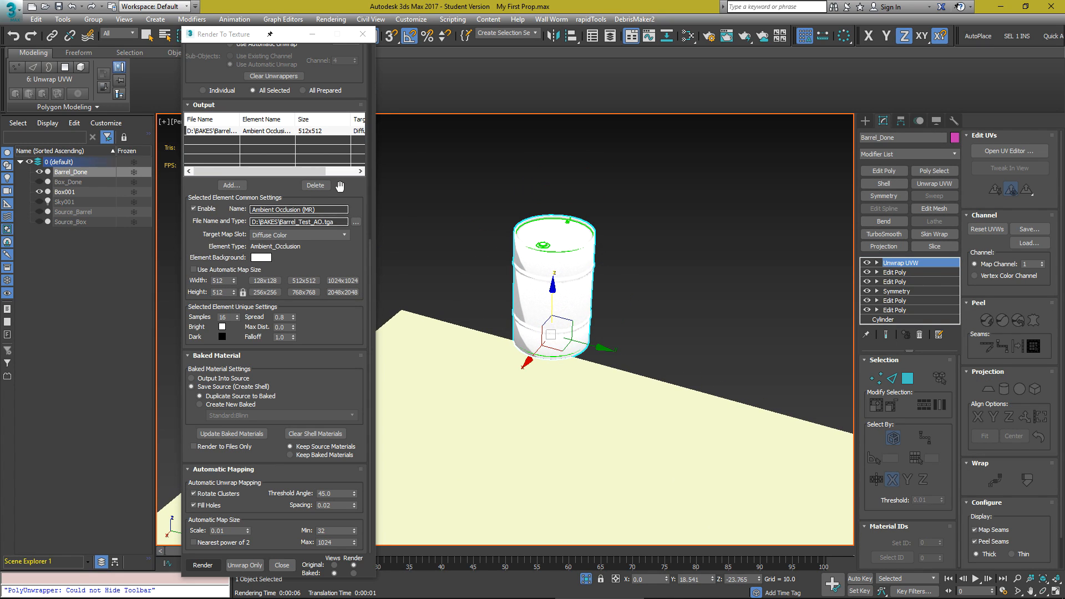
Load the final Mental Ray ambient occlusion render preset for the barrel bake with all its categories
left_click_drag(356, 205, 330, 464)
left_click_drag(252, 92, 278, 144)
left_click(258, 114)
left_click(232, 177)
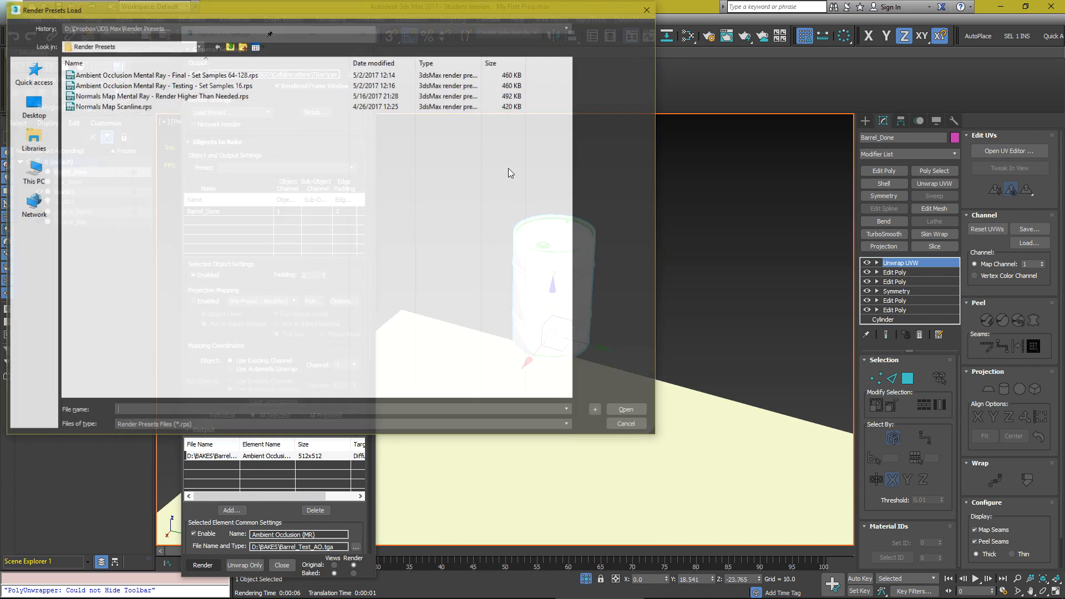
left_click(629, 411)
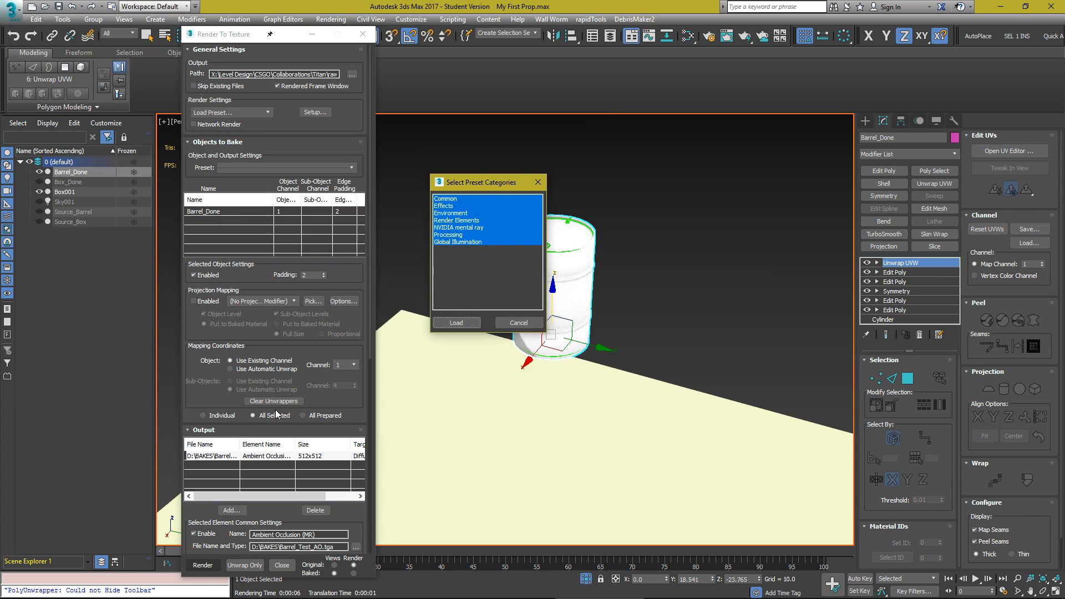
left_click(465, 323)
scroll(311, 278, "down", 10)
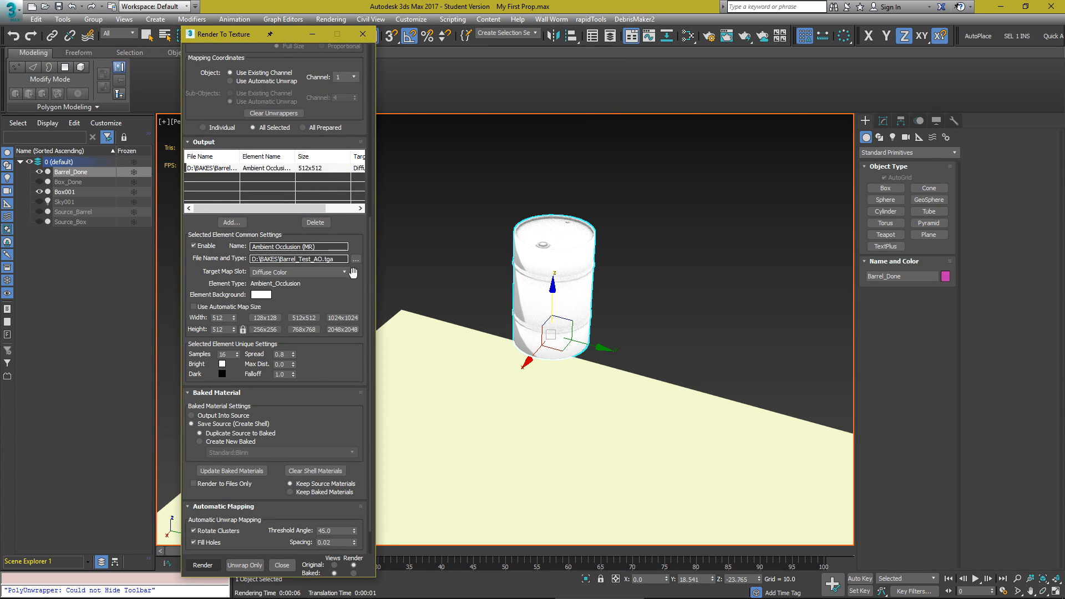
Set the ambient occlusion output file to Barrel_Final_AO.tga in D:\BAKES and render the barrel's bake
left_click(355, 260)
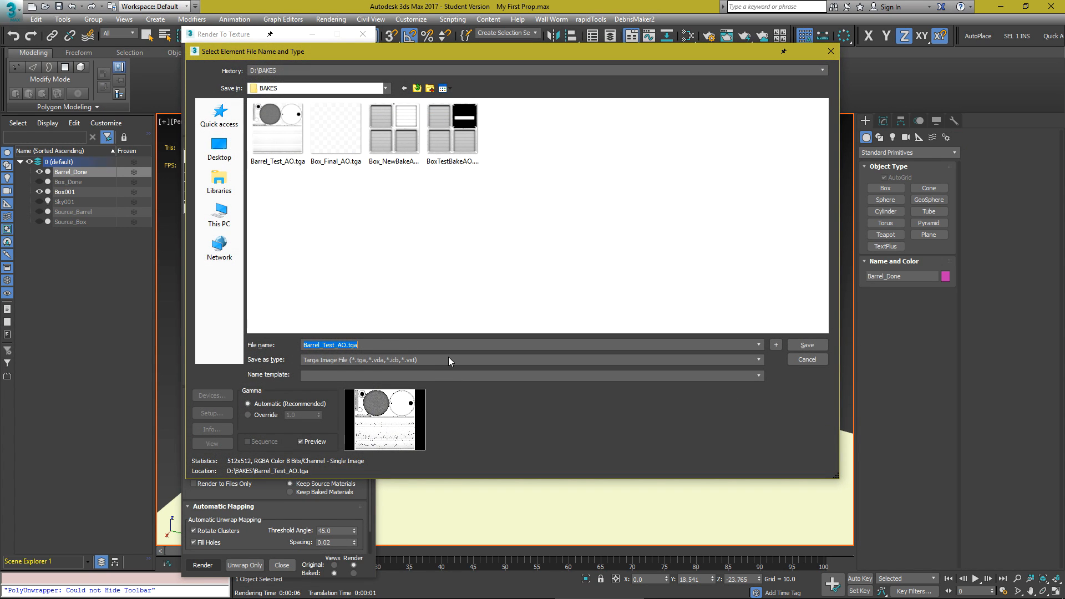
key("BackSpace")
key("BackSpace")
key("BackSpace")
key("BackSpace")
type("Final")
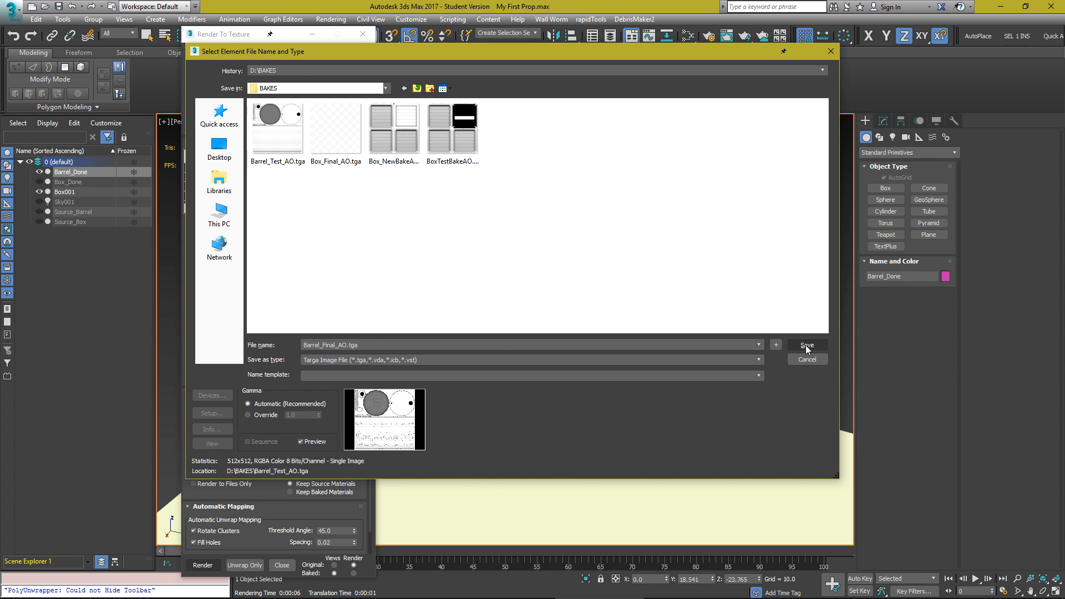
left_click(807, 346)
scroll(315, 316, "down", 2)
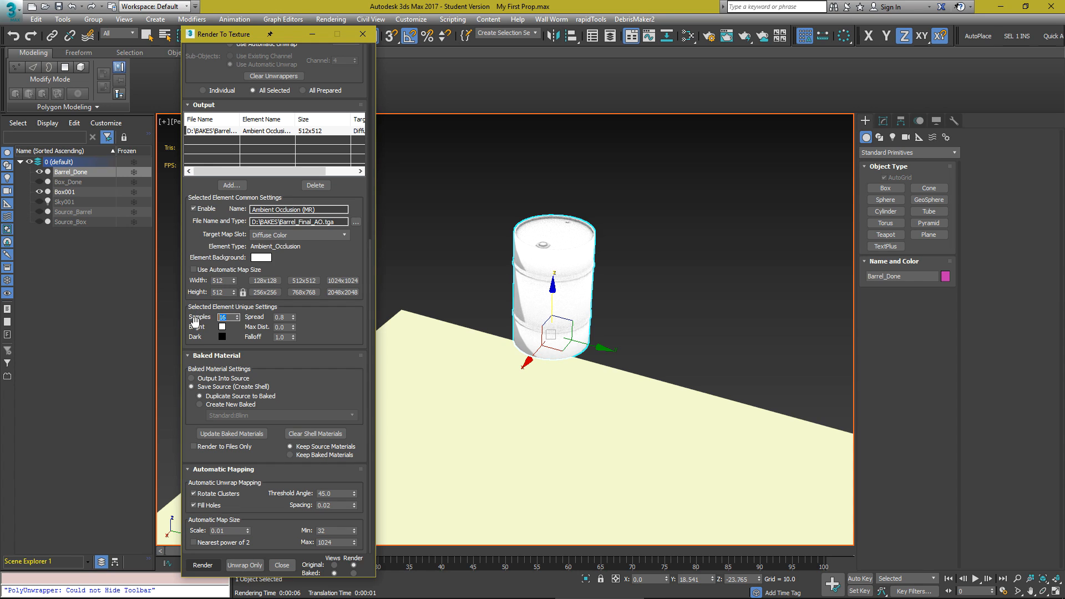
left_click(203, 565)
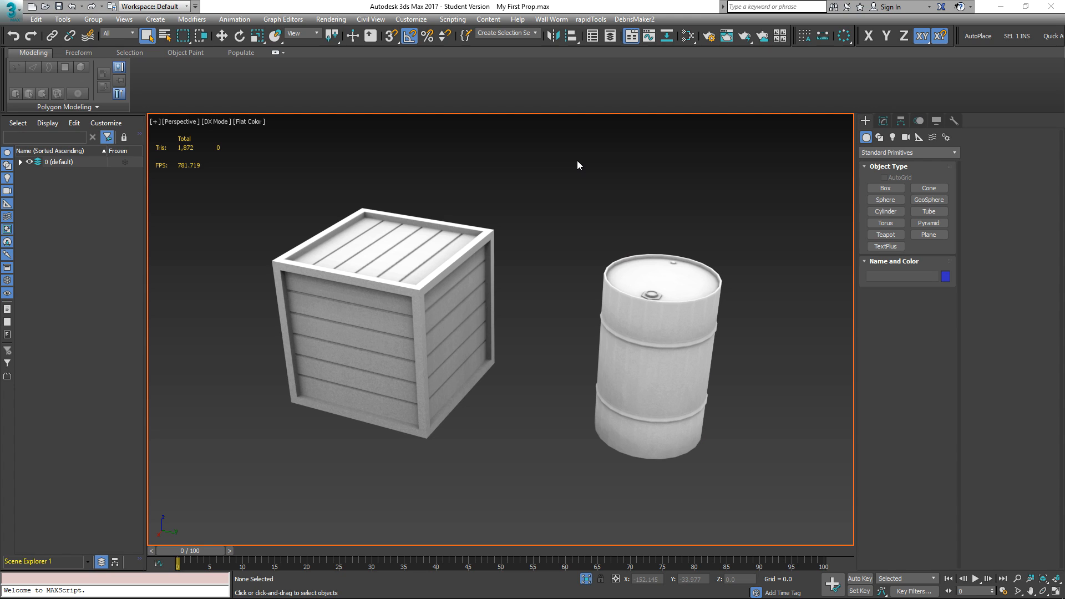
Set the perspective viewport to High Quality with Default Shading and inspect the baked crate and barrel
left_click(221, 121)
left_click(241, 132)
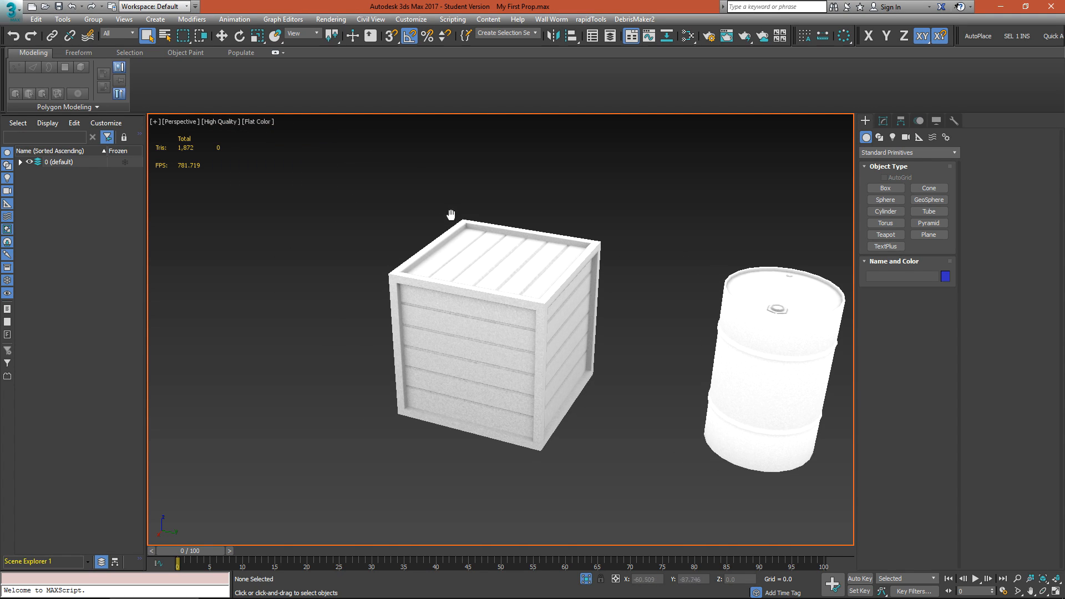
left_click(256, 121)
left_click(287, 134)
mouse_move(503, 320)
middle_mouse_down()
mouse_move(467, 314)
mouse_move(478, 316)
mouse_move(469, 327)
mouse_move(488, 309)
middle_mouse_up()
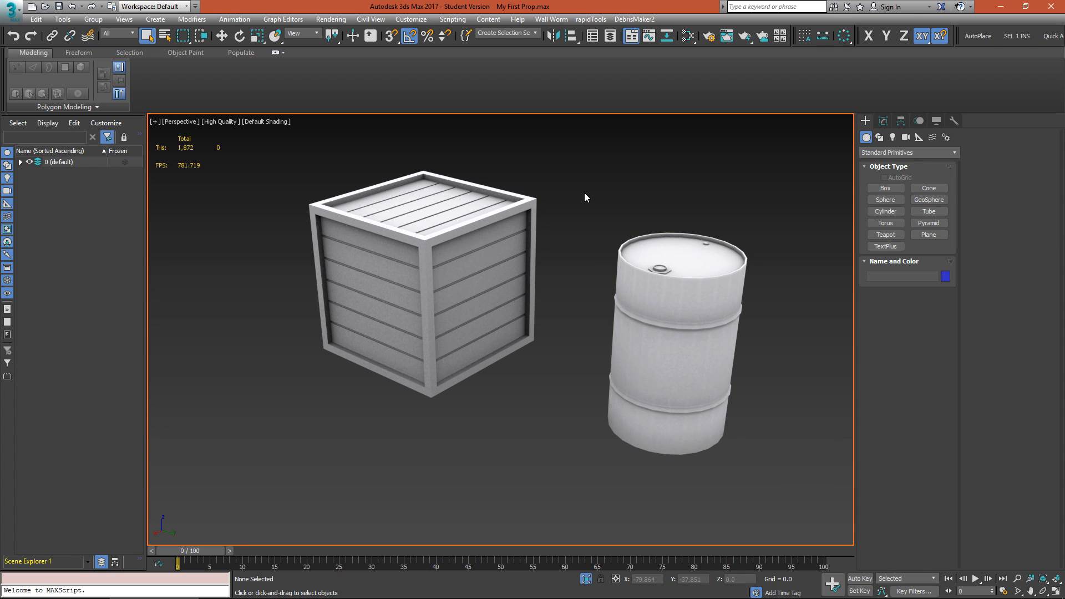
middle_click_drag(410, 254, 427, 263, "alt")
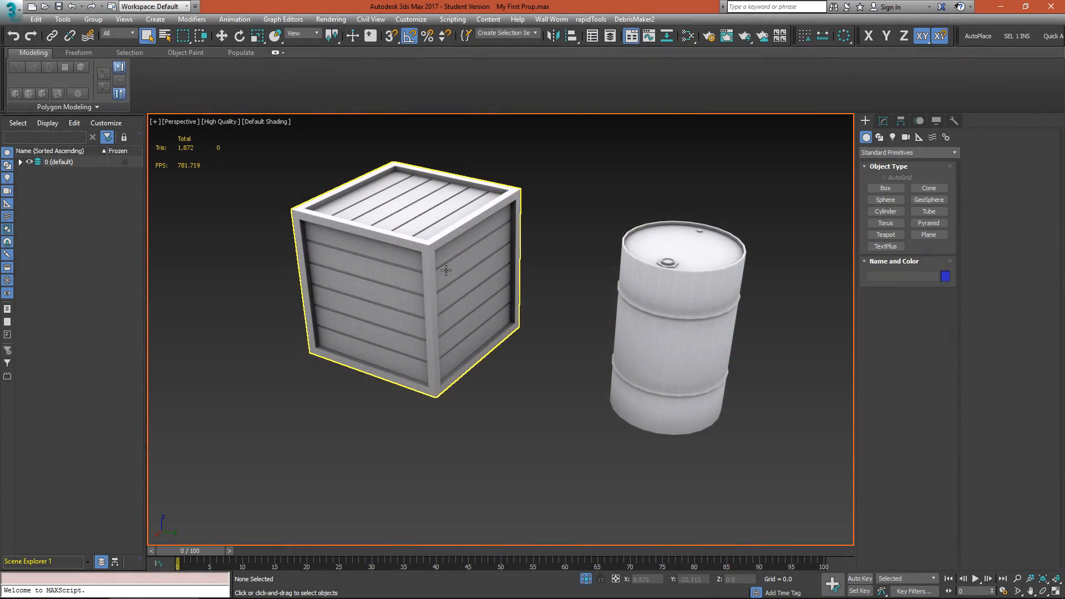
middle_click_drag(655, 284, 508, 268, "alt")
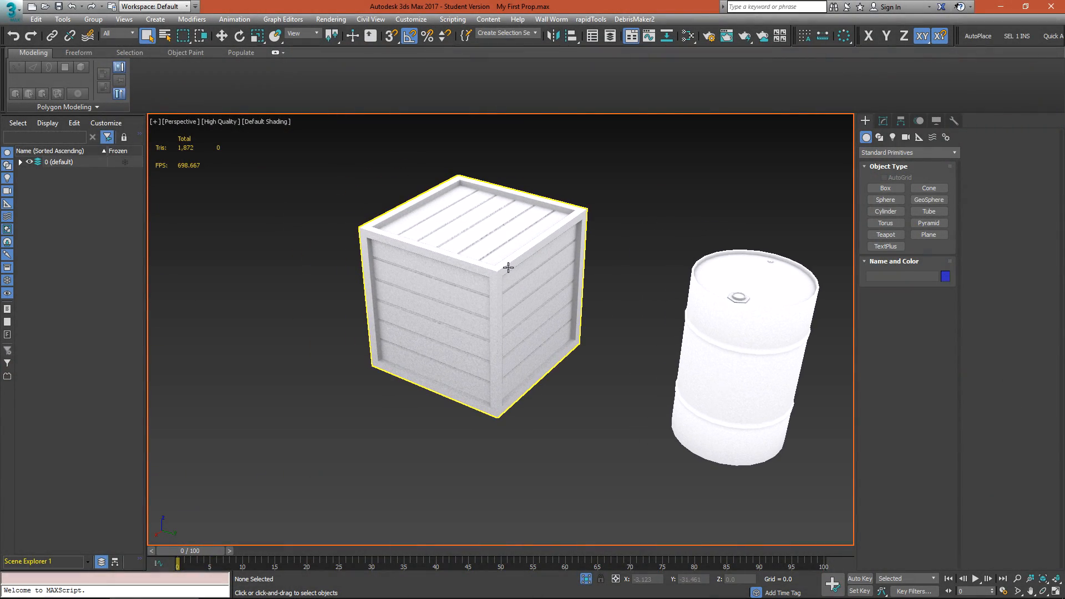
Minimize 3ds Max and open Box_Final_AO.tga from the desktop in Photoshop
left_click(1004, 6)
left_click(27, 419)
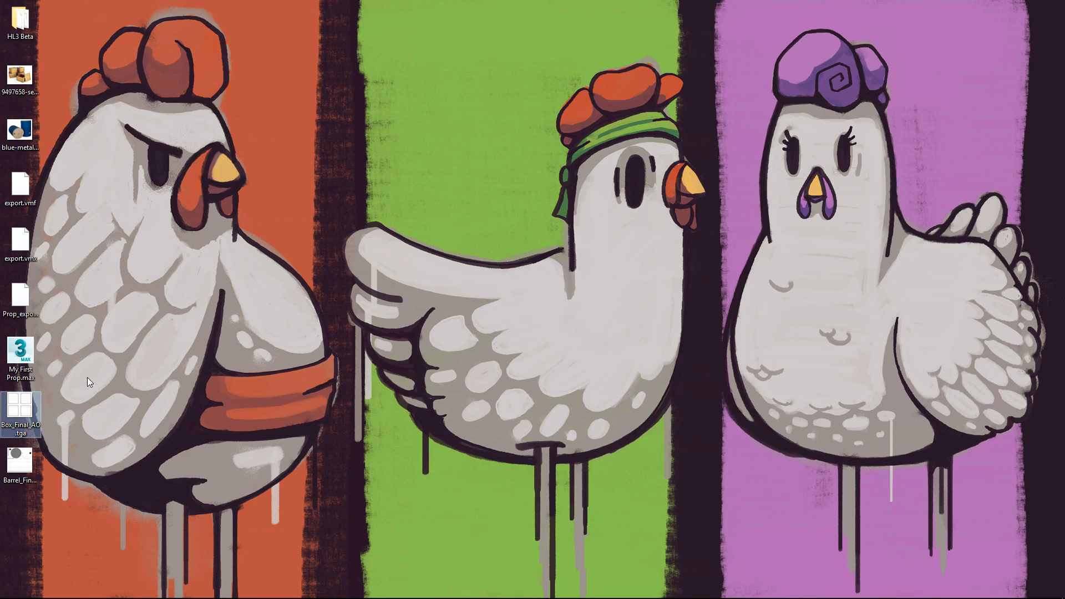
left_click_drag(65, 502, 12, 397)
key("Return")
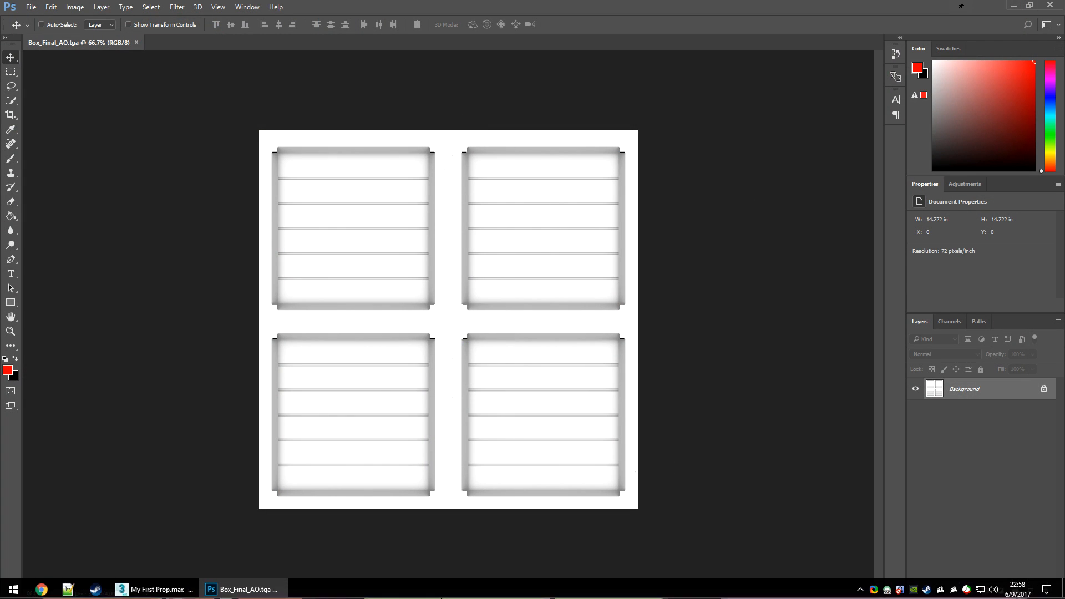
Switch back to 3ds Max and open the UV editor for the Box_Done crate
left_click(155, 588)
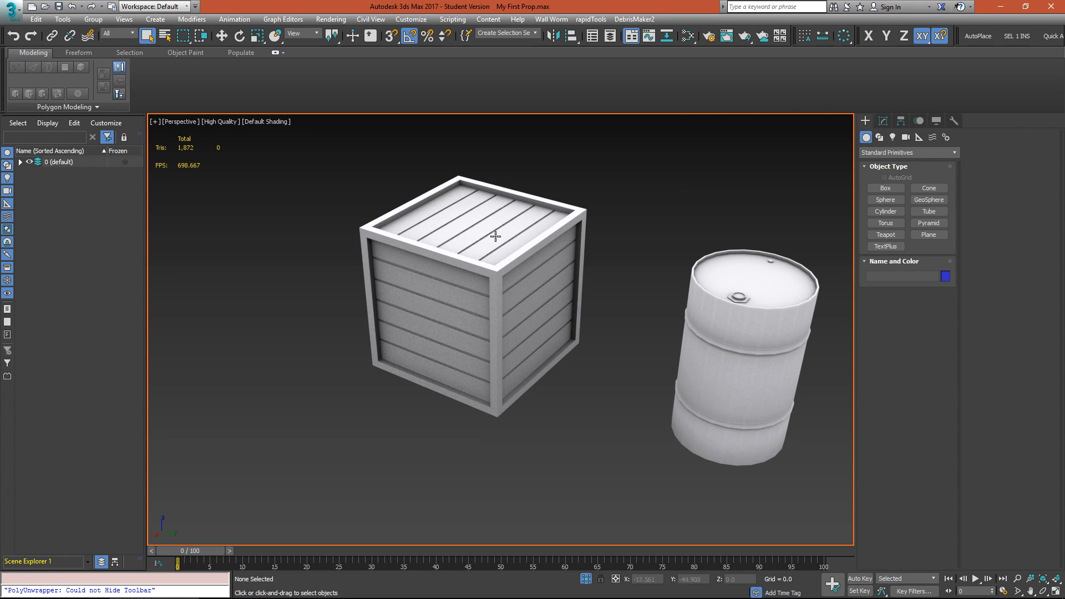
left_click(476, 236)
left_click(881, 123)
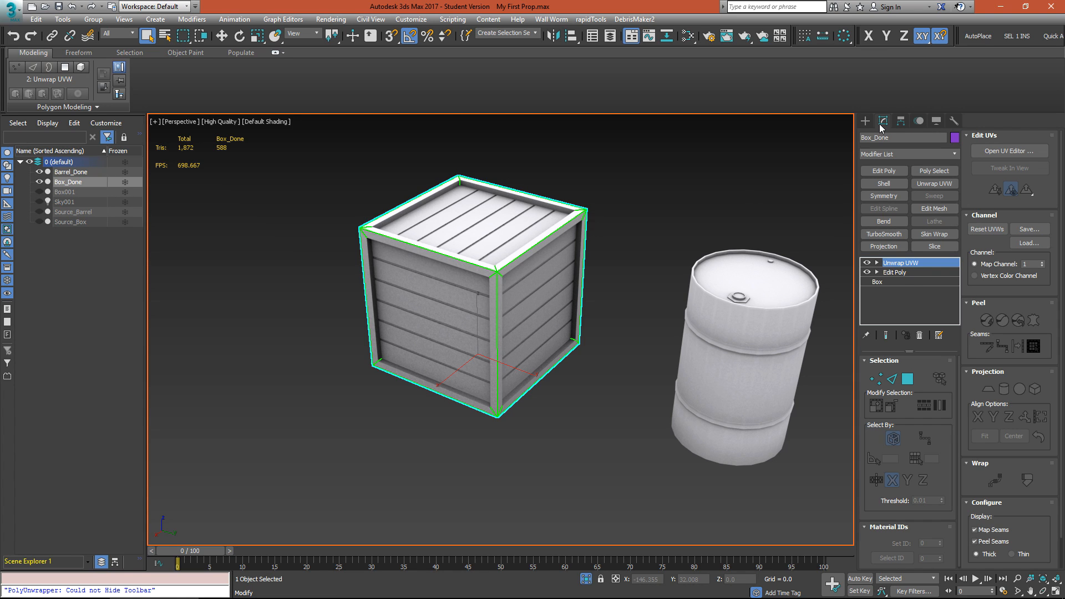
left_click(999, 152)
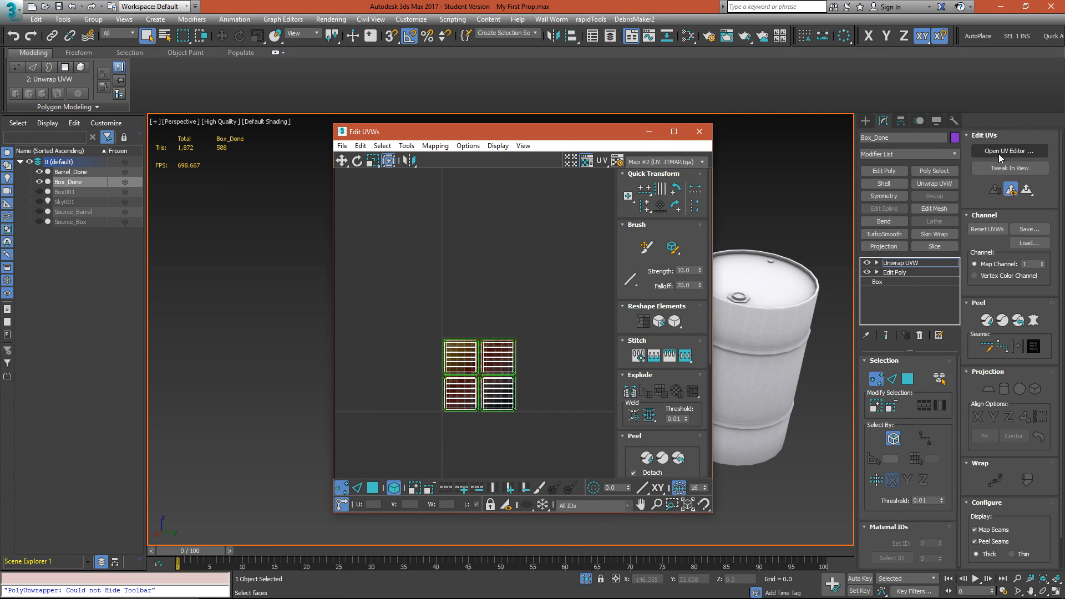
Render the crate's UVW template at 1024 by 1024
left_click(407, 146)
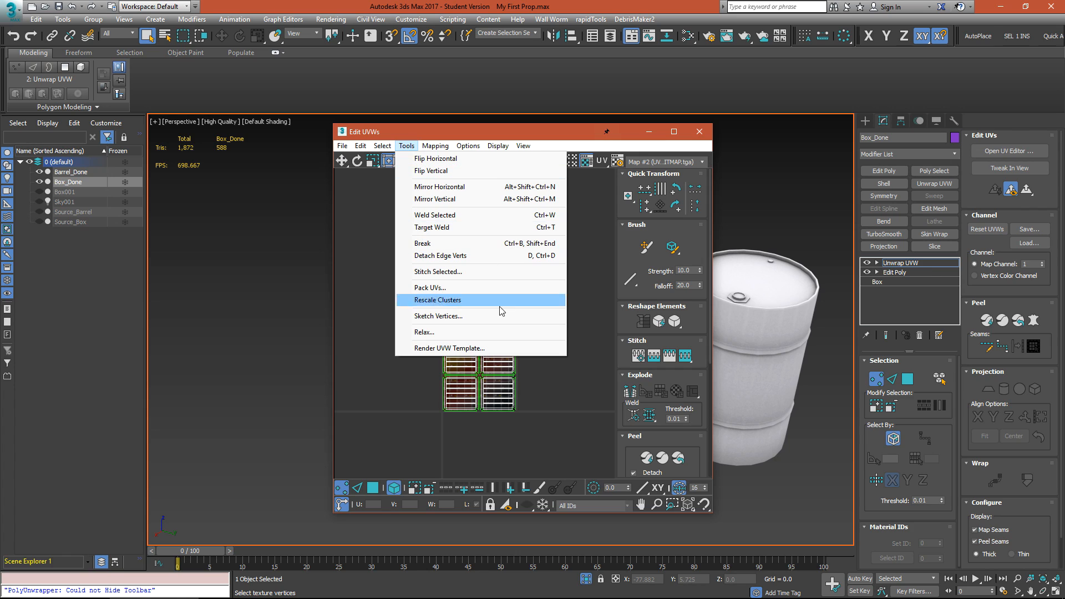
left_click(498, 348)
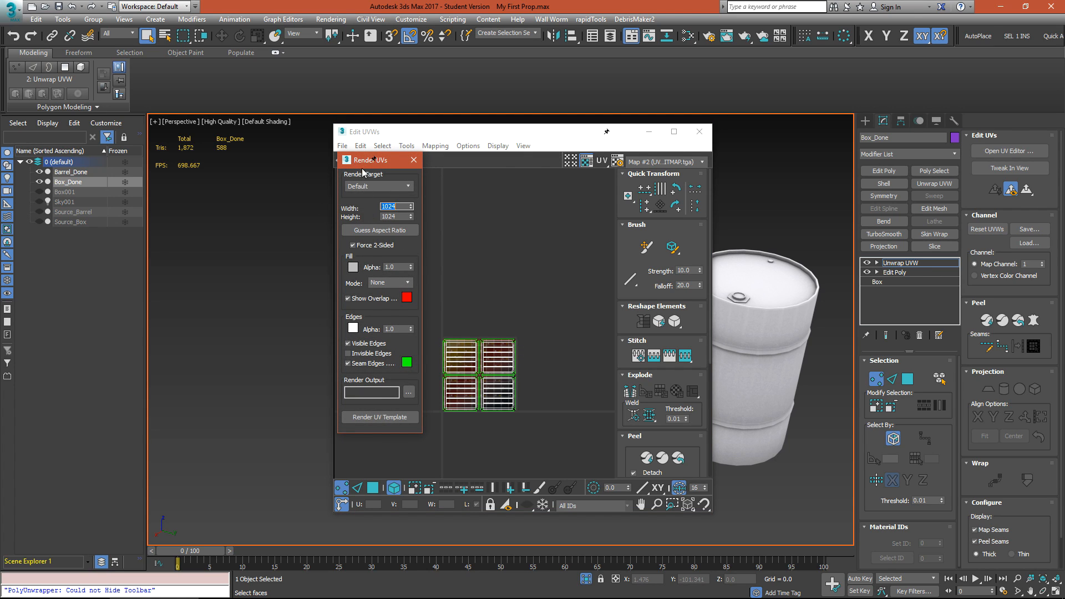
left_click_drag(369, 162, 431, 142)
key("Tab")
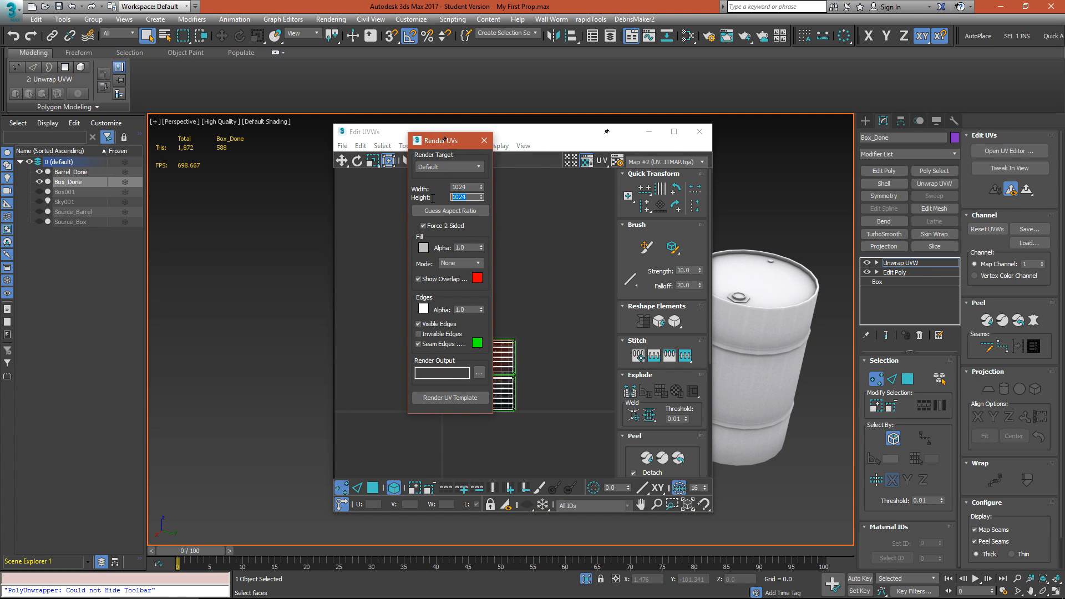
left_click(445, 398)
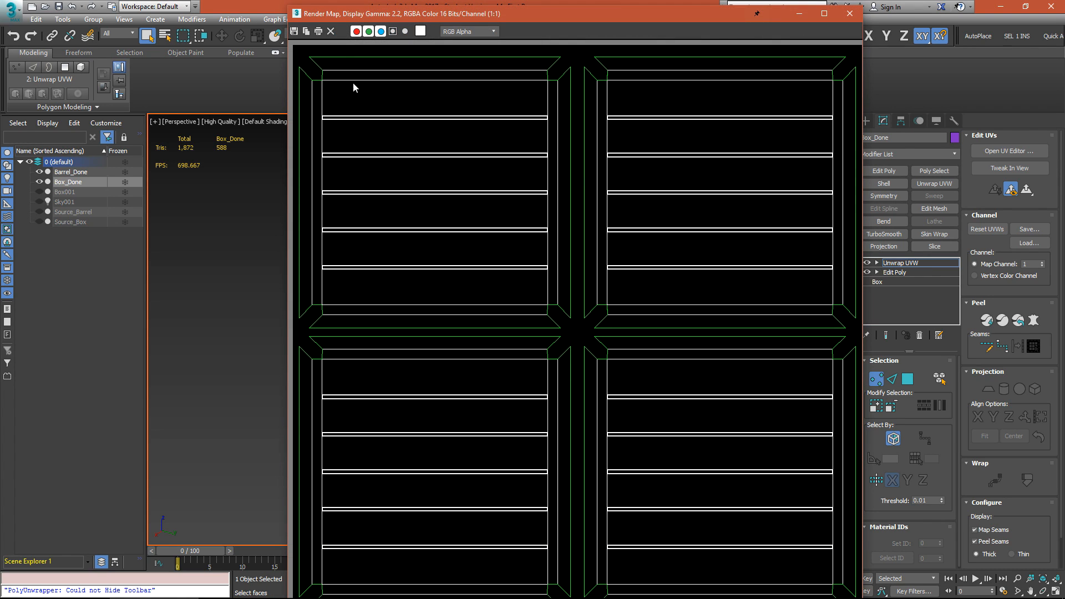
Save the rendered UV template to the Desktop as UVW in Targa format
left_click(294, 31)
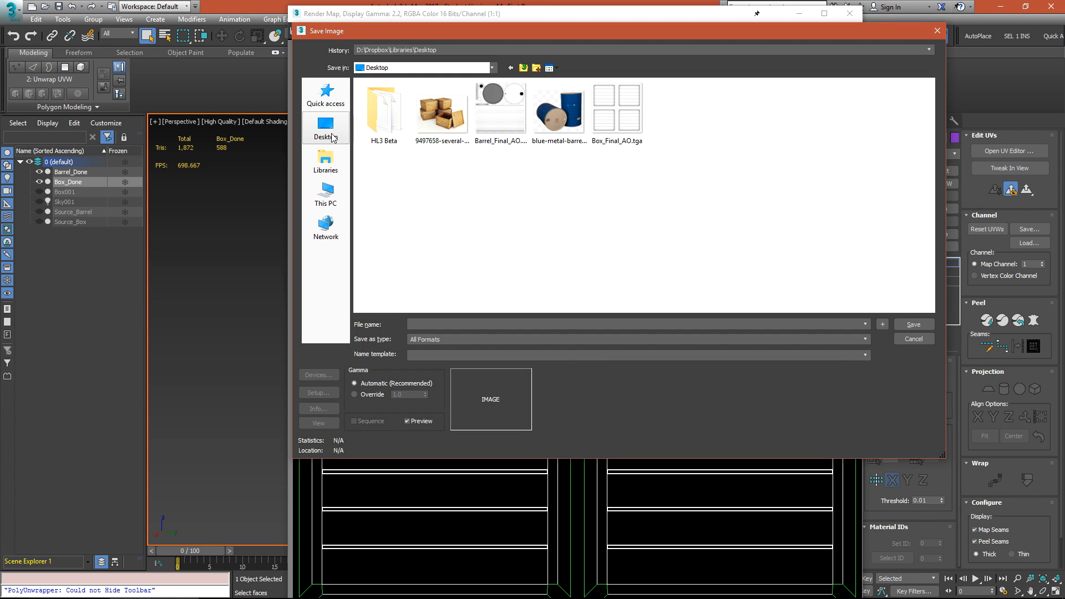
left_click(334, 137)
left_click(458, 324)
type("UVW")
left_click(446, 339)
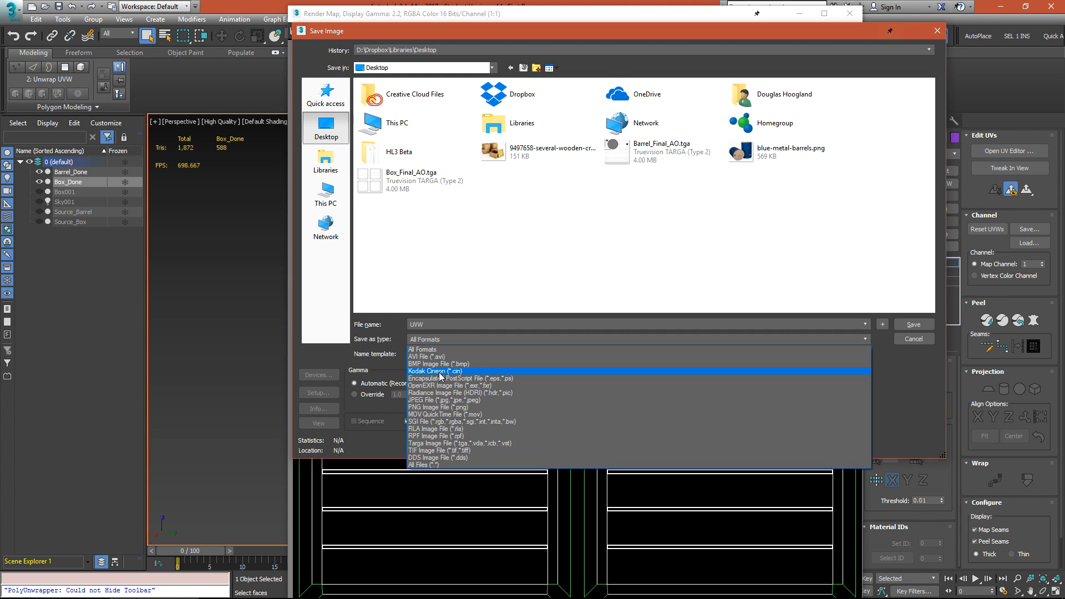
left_click(440, 444)
left_click(914, 324)
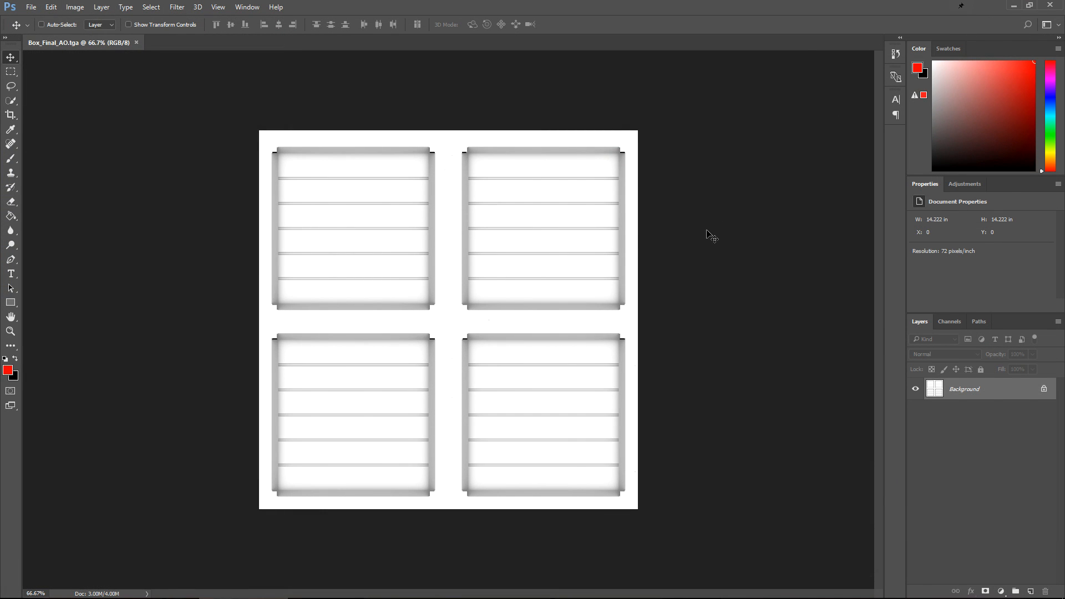
Switch to Photoshop and place UVW.tga from the Desktop as a layer over the crate's ambient occlusion image
key("super+e")
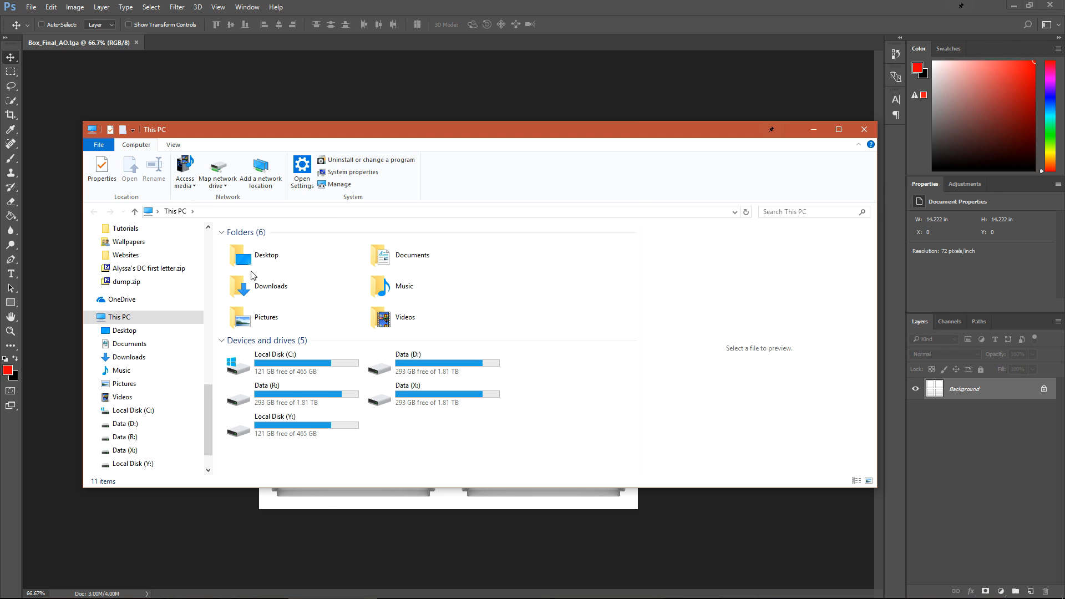
double_click(260, 257)
left_click_drag(333, 130, 618, 119)
left_click_drag(529, 276, 312, 269)
key("Return")
scroll(504, 335, "up", 4)
scroll(504, 336, "down", 2)
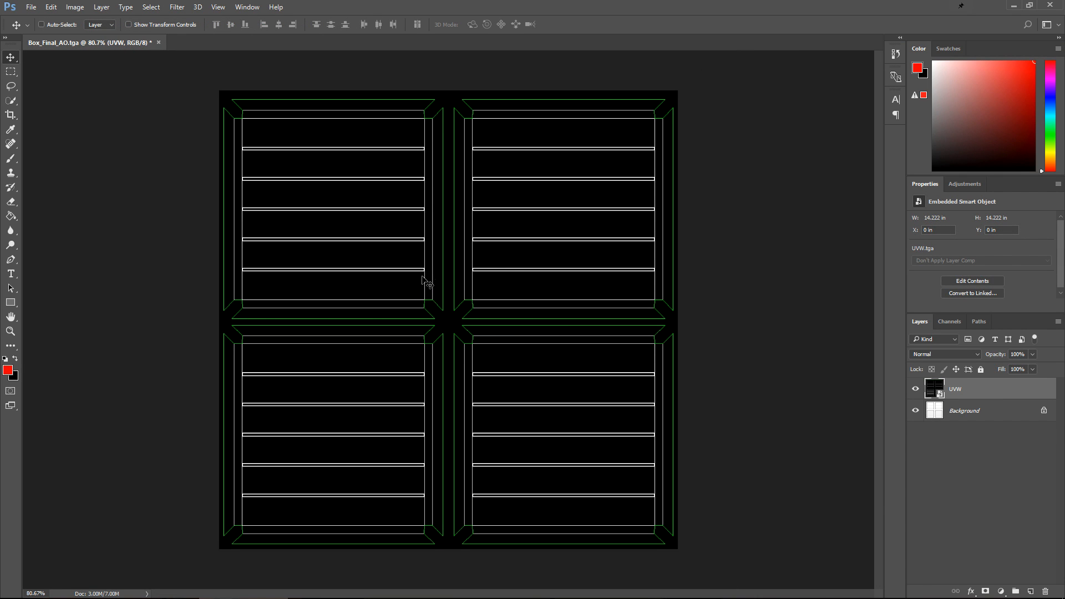
scroll(408, 140, "up", 5)
scroll(412, 136, "down", 4)
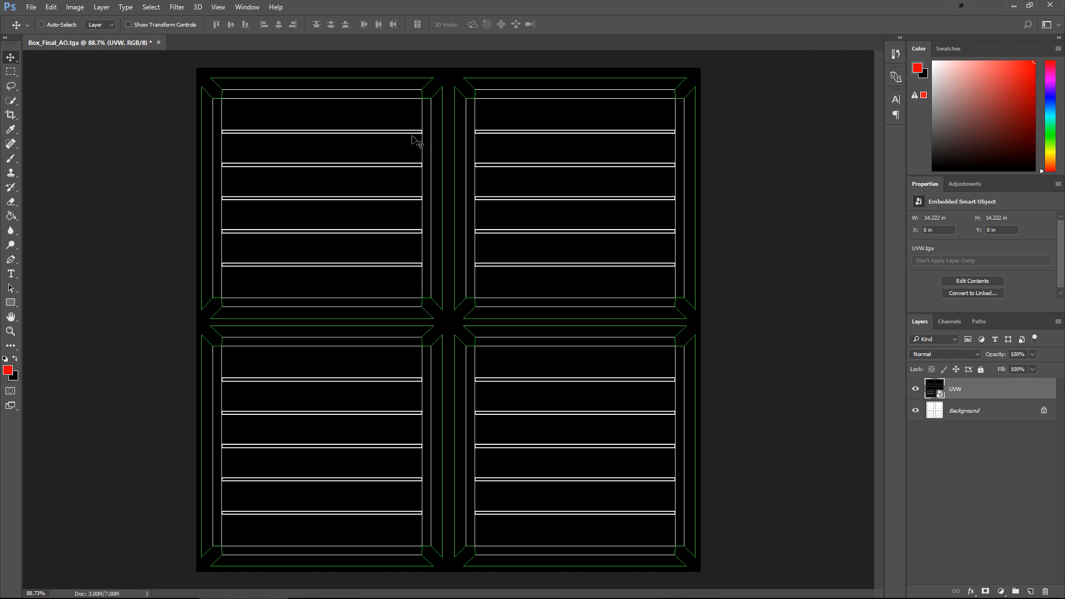
Hide the UVW layer's black background by setting its This Layer black Blend If threshold to 2
double_click(975, 387)
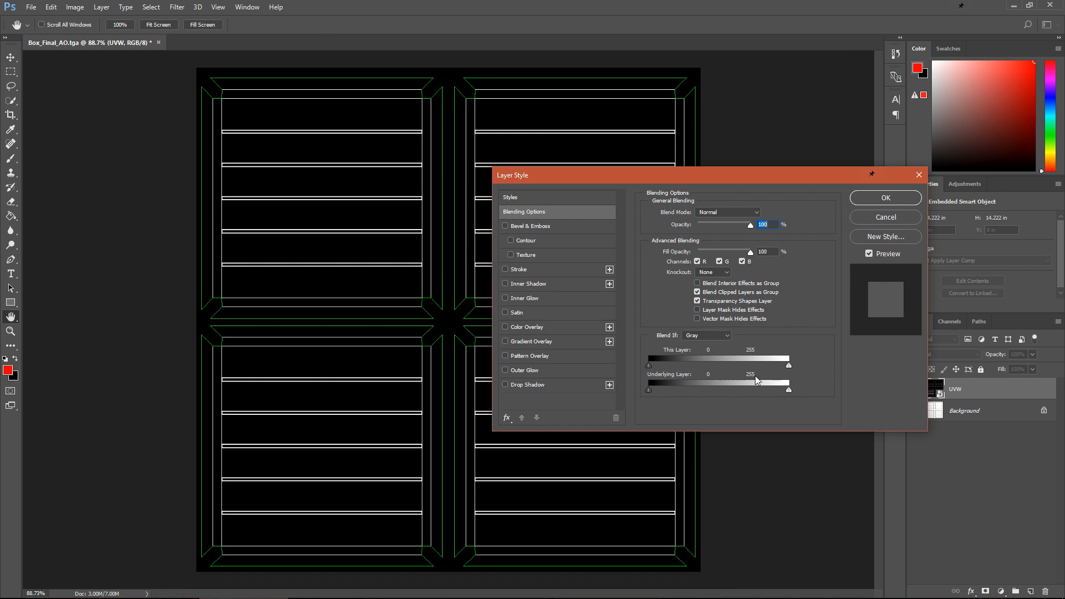
left_click_drag(650, 391, 650, 366)
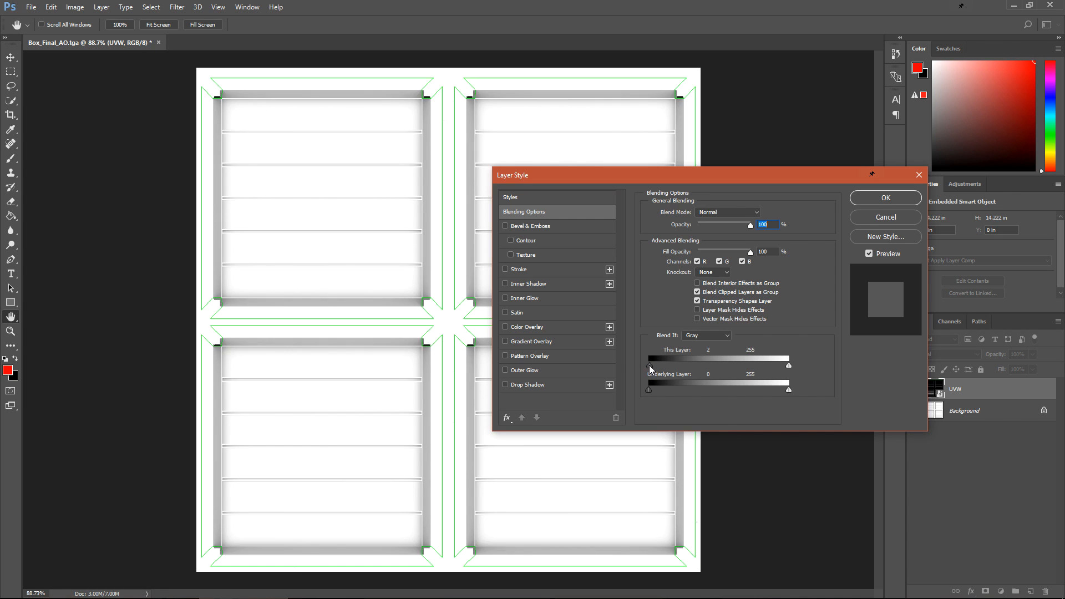
left_click(900, 200)
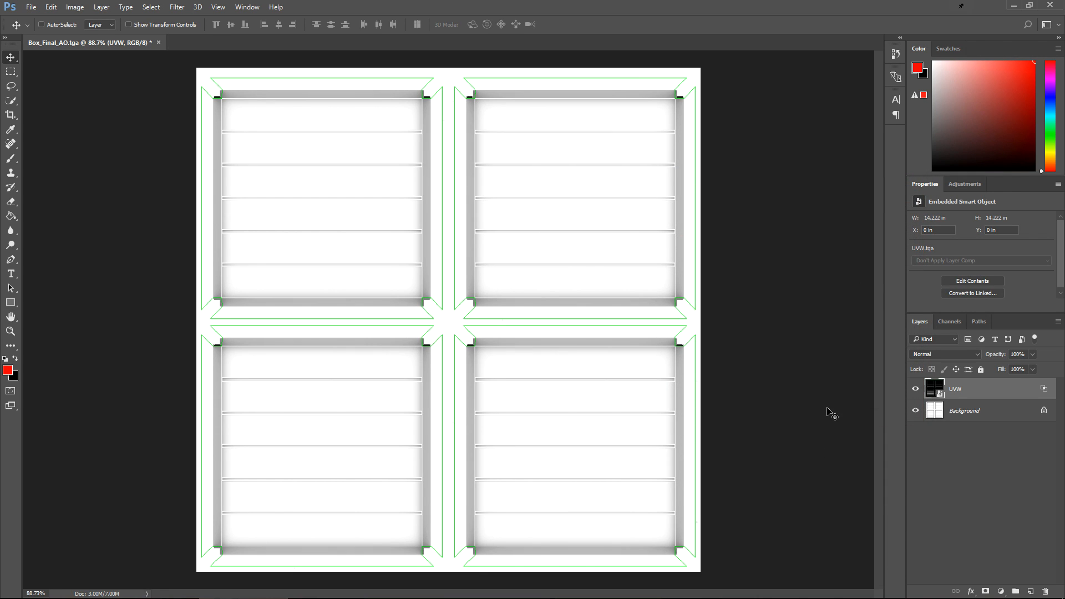
Convert the Background to a regular layer, rename it AO and set its blend mode to Multiply
left_click(1015, 461)
left_click(955, 389)
left_click(962, 412)
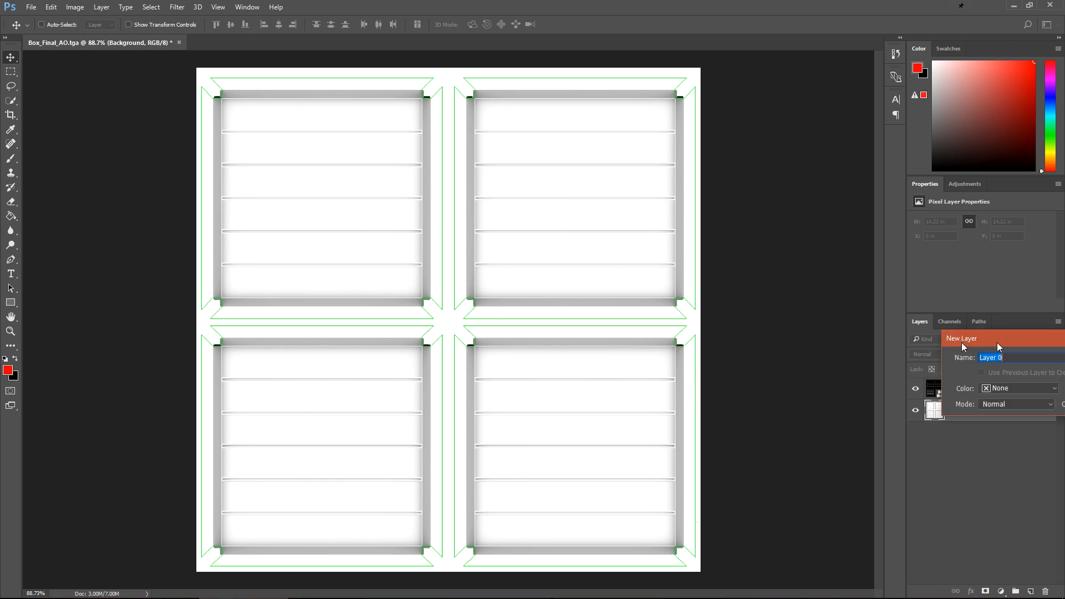
double_click(963, 412)
left_click(578, 245)
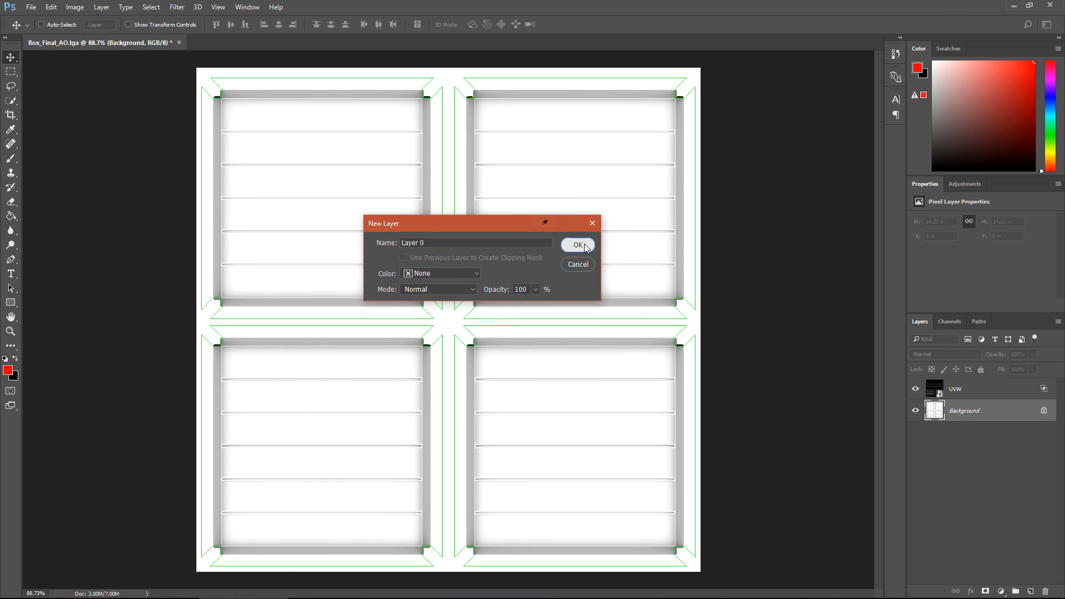
double_click(968, 411)
key("Return")
left_click(936, 354)
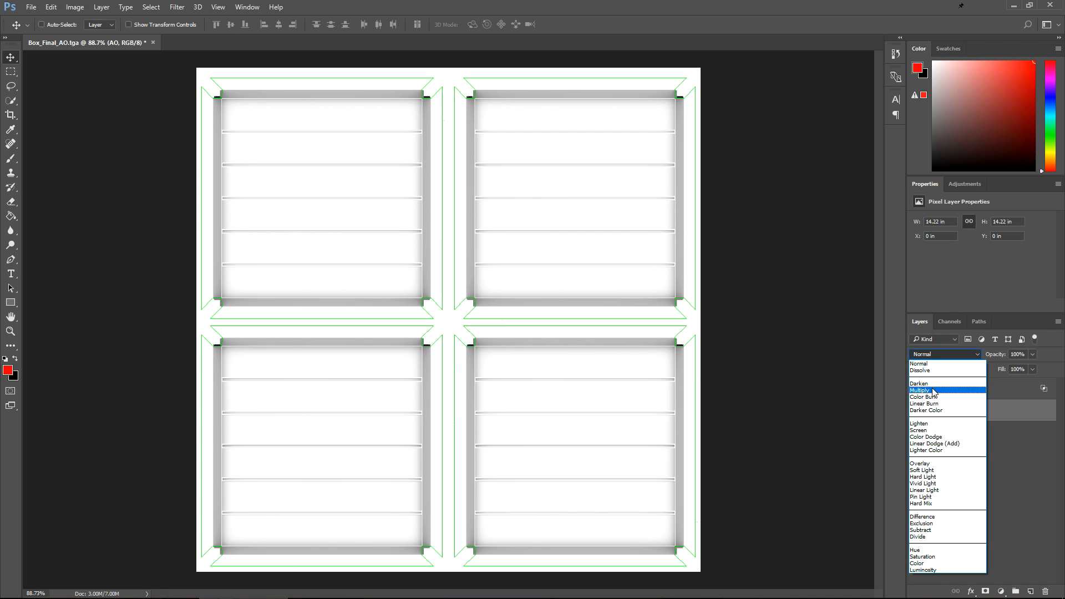
left_click(934, 391)
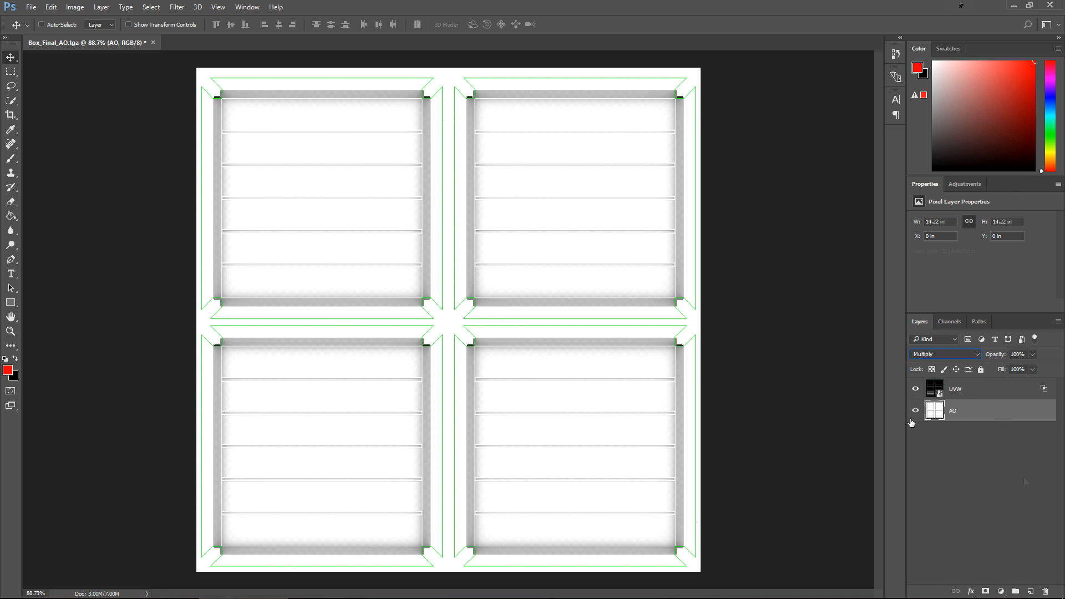
left_click(915, 411)
left_click(917, 411)
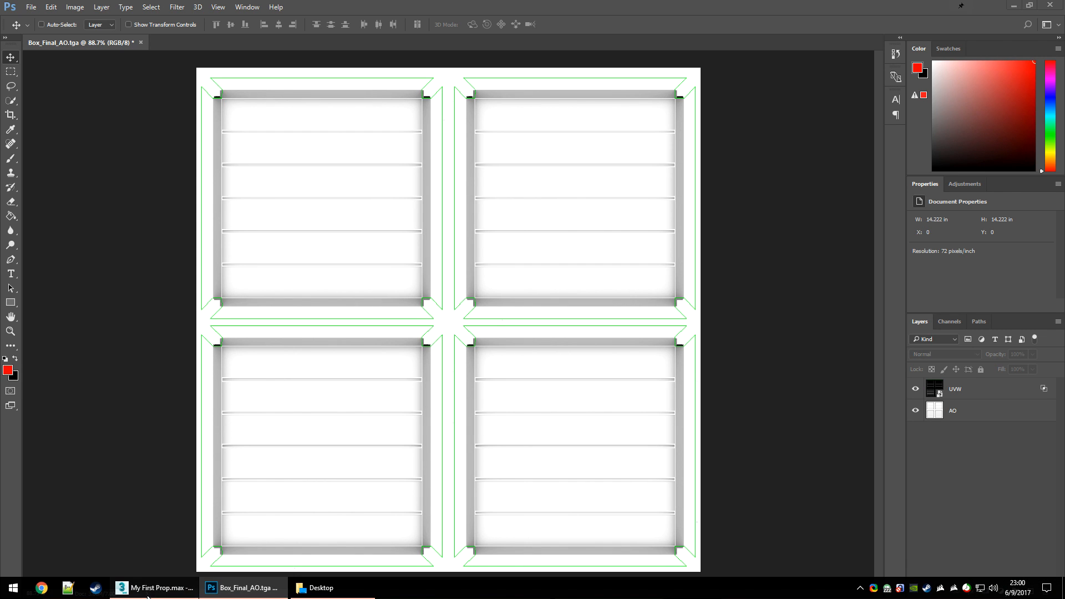
Switch to 3ds Max, reopen the crate's UV editor and set the UV template's visible edge colour to blue
left_click(154, 591)
left_click(331, 31)
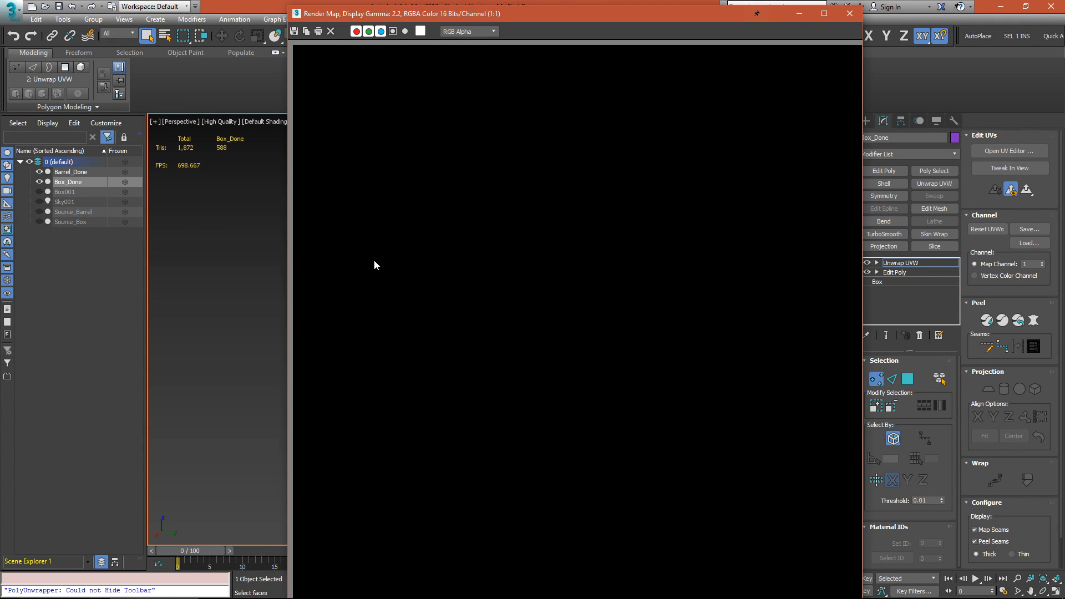
left_click(1011, 152)
left_click(392, 317)
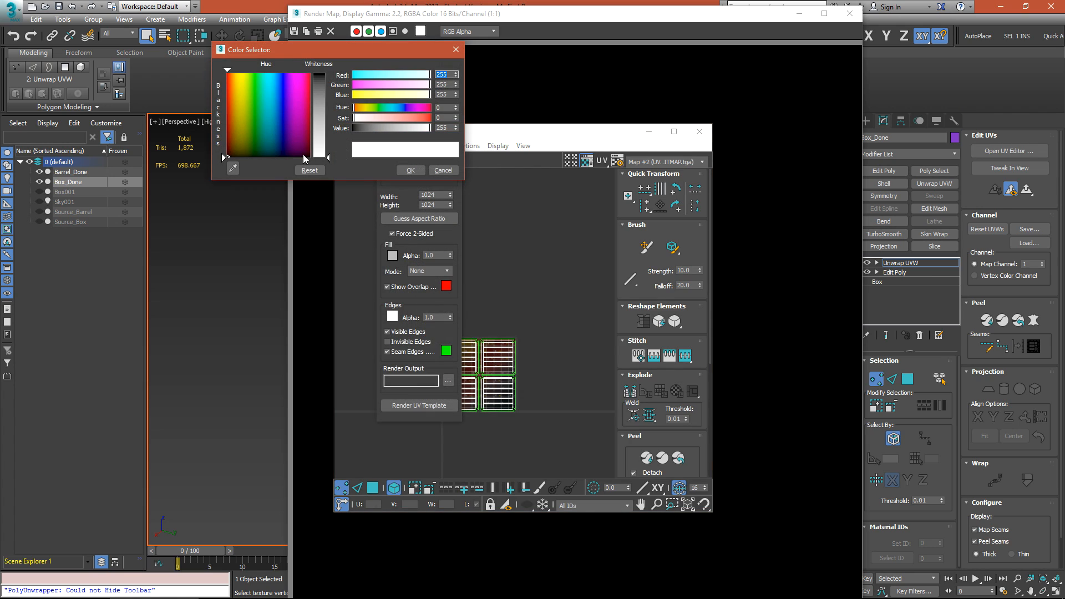
mouse_move(286, 120)
left_mouse_down()
mouse_move(283, 104)
mouse_move(319, 72)
left_mouse_up()
left_click(411, 171)
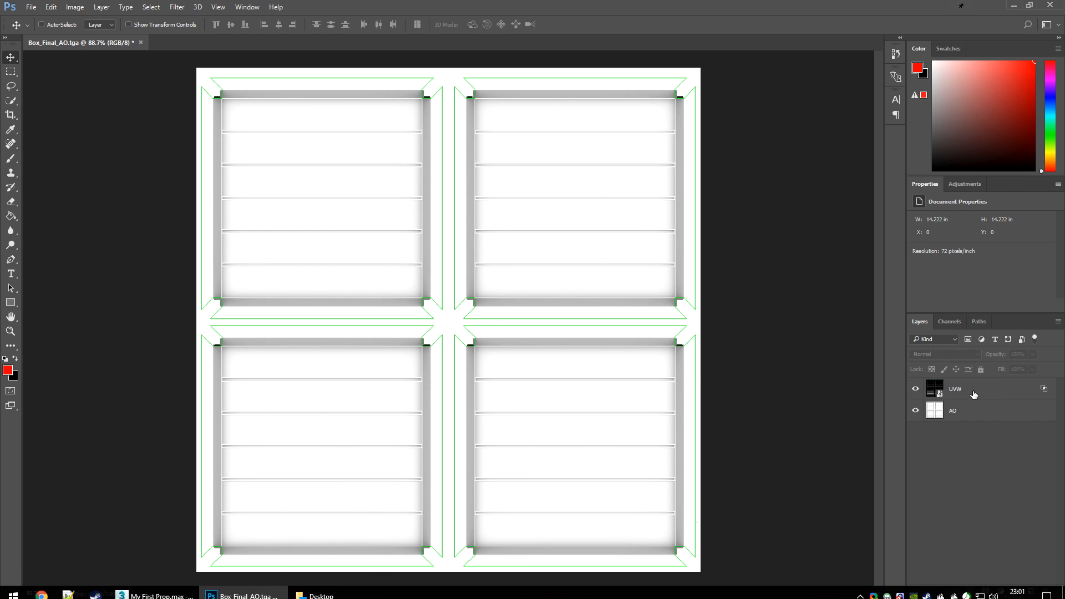
Replace the UVW layer in Photoshop with the copied blue-edged UV template, pasted above AO
key("Delete")
key("ctrl+a")
key("ctrl+v")
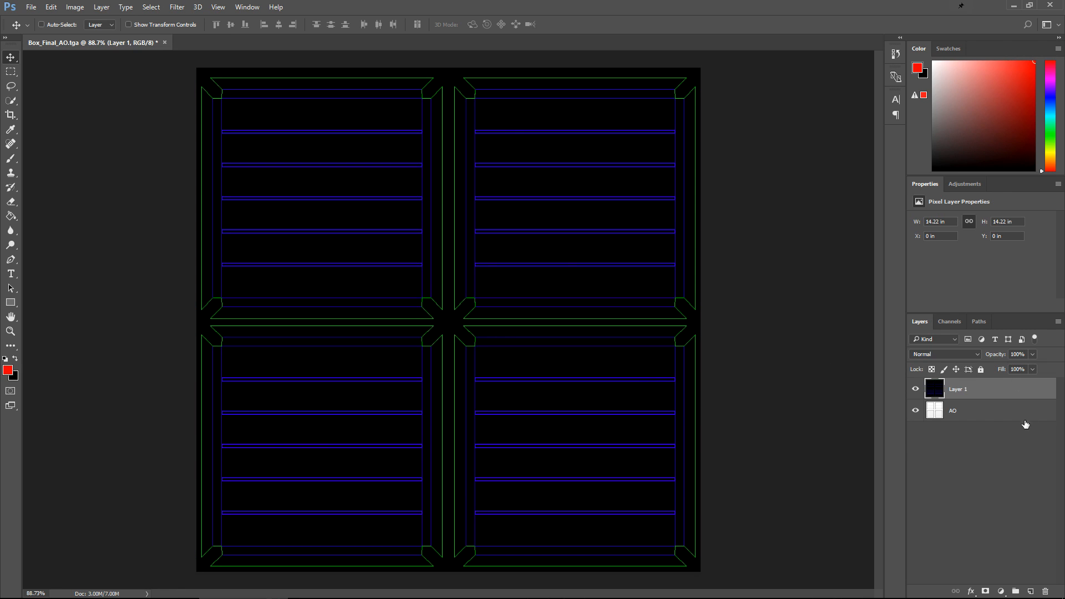
Hide Layer 1's black background by setting its This Layer black Blend If threshold to 2
double_click(997, 395)
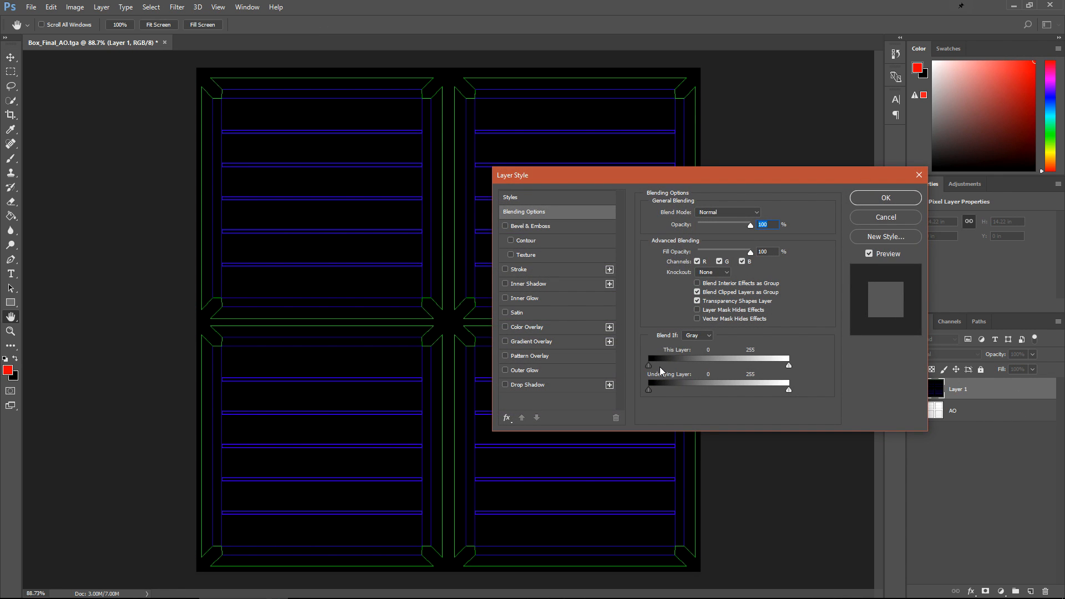
left_click_drag(649, 367, 651, 368)
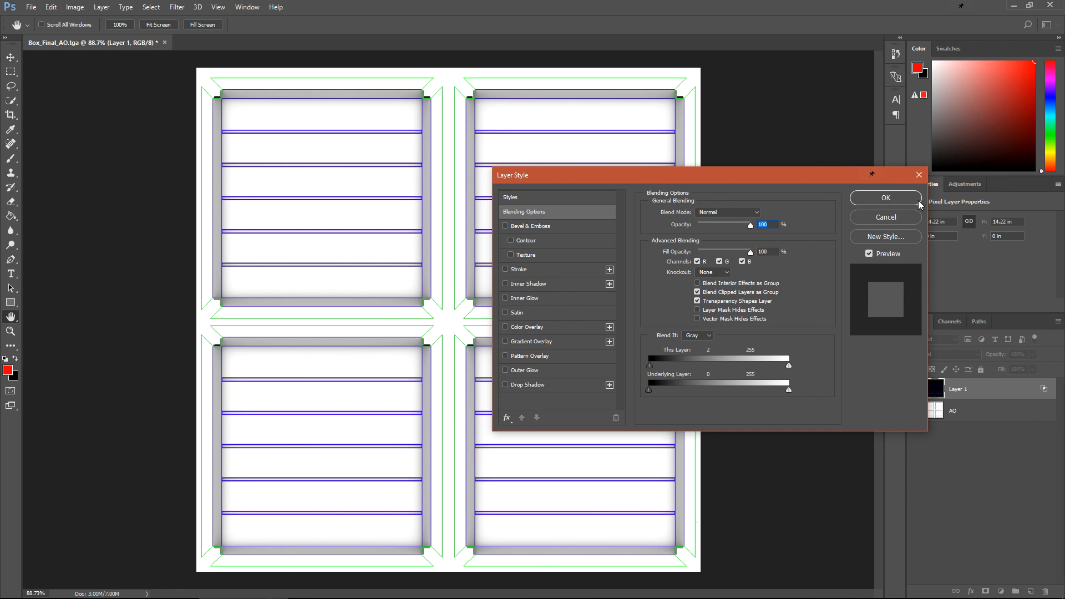
left_click(919, 201)
scroll(390, 209, "up", 4, "alt")
scroll(407, 224, "down", 4, "alt")
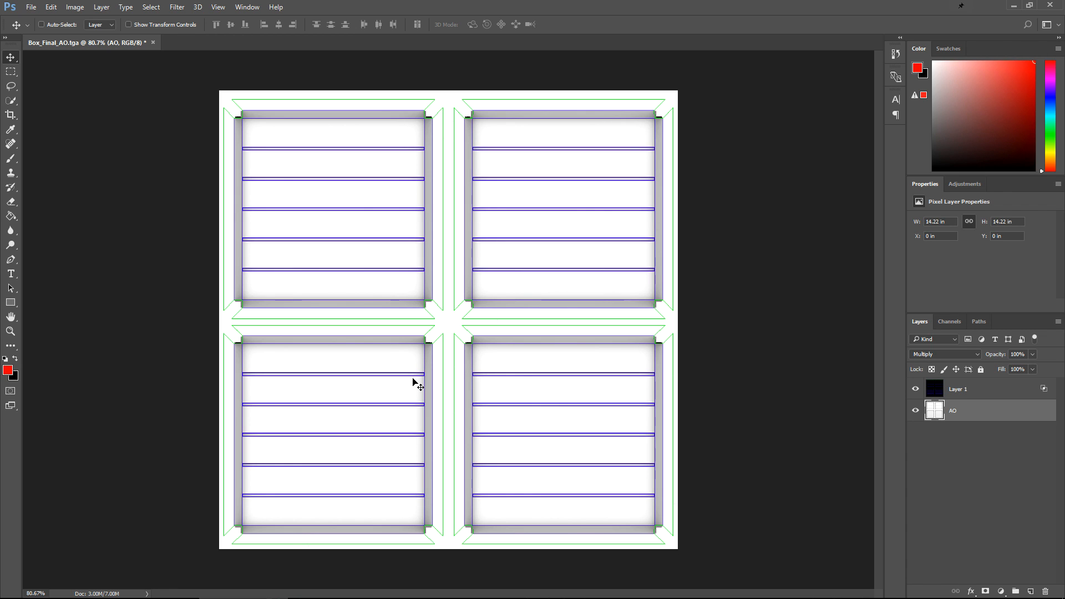
Switch to Chrome, go to textures.com and open the Wood texture category
key("super+1")
left_click_drag(0, 5, 708, 5)
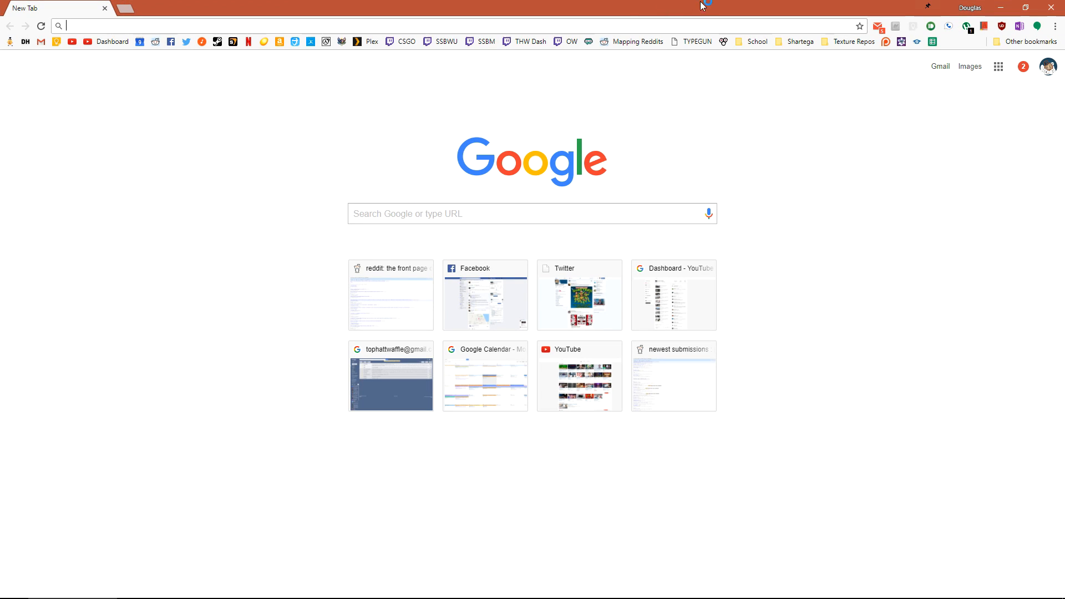
type("textures.com")
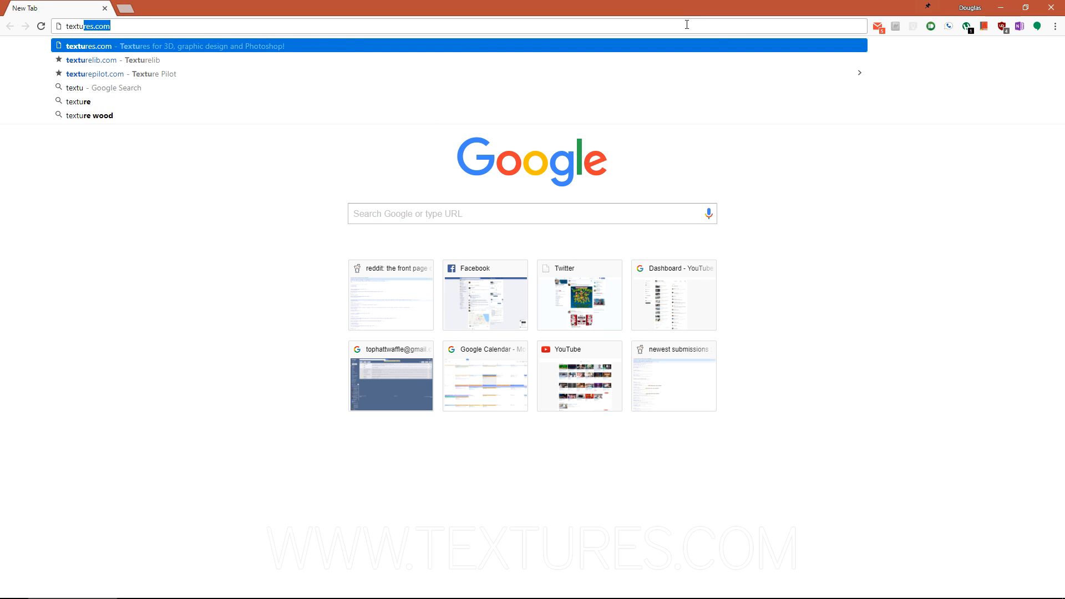
key("Return")
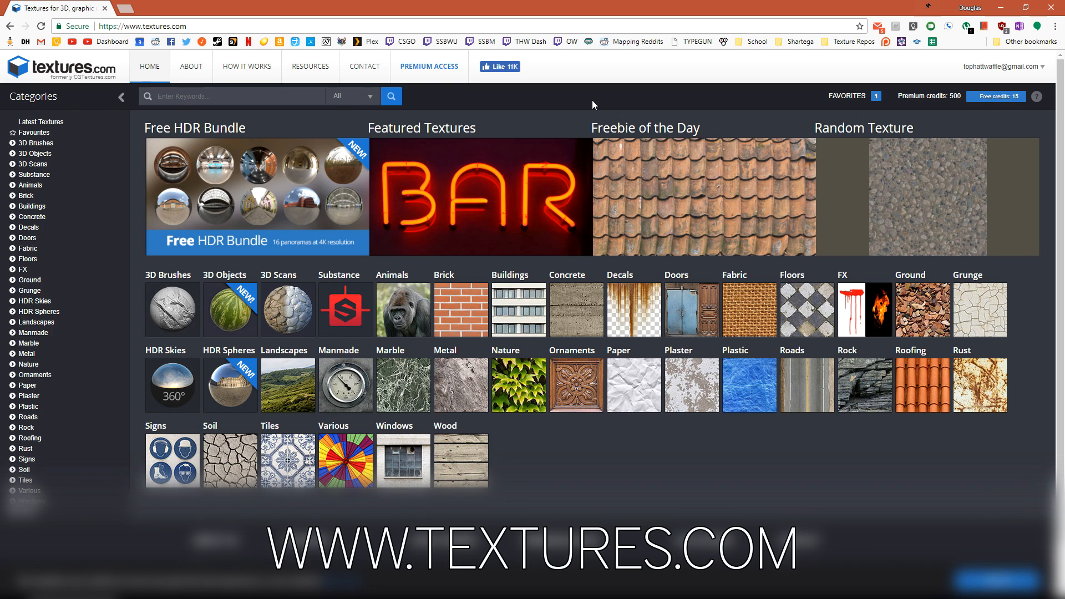
left_click(457, 465)
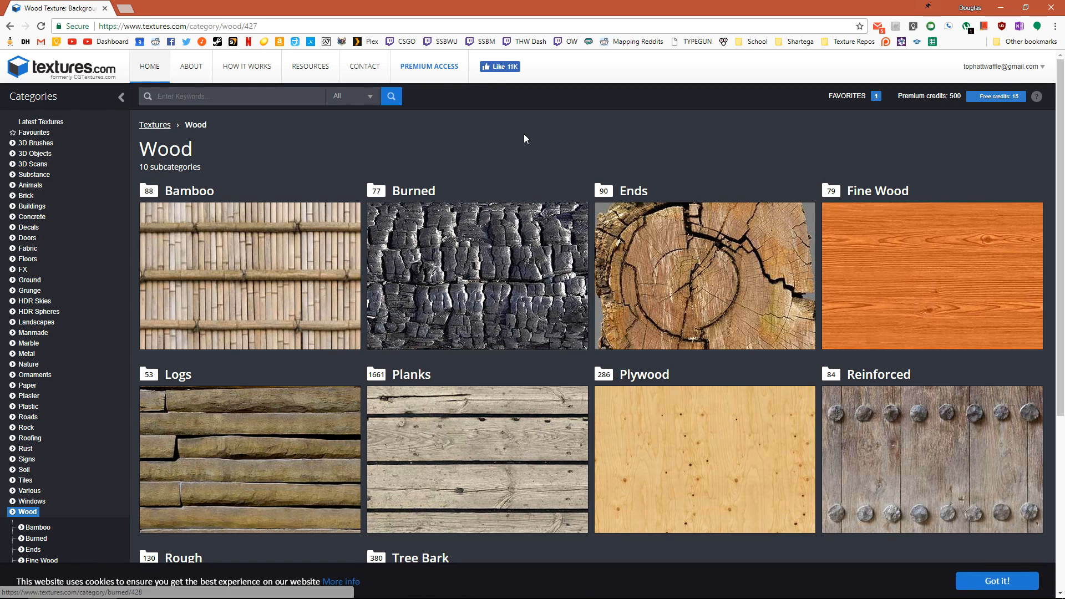
Look through the Wood subcategories, open Plywood's New section and browse its textures
scroll(685, 363, "down", 5)
scroll(684, 363, "up", 2)
scroll(511, 302, "up", 3)
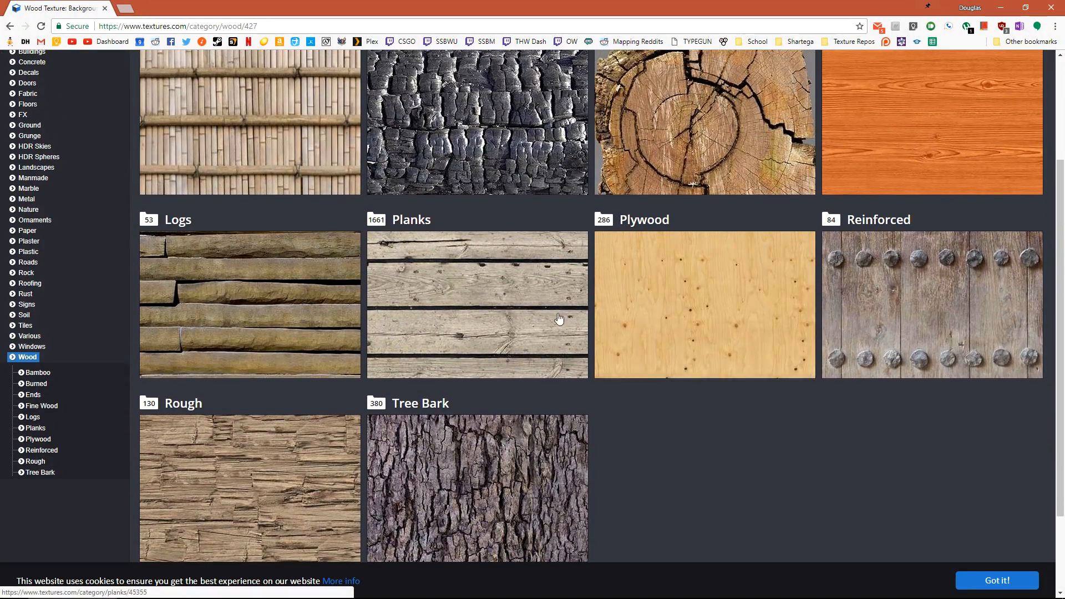
scroll(333, 190, "down", 3)
left_click(670, 277)
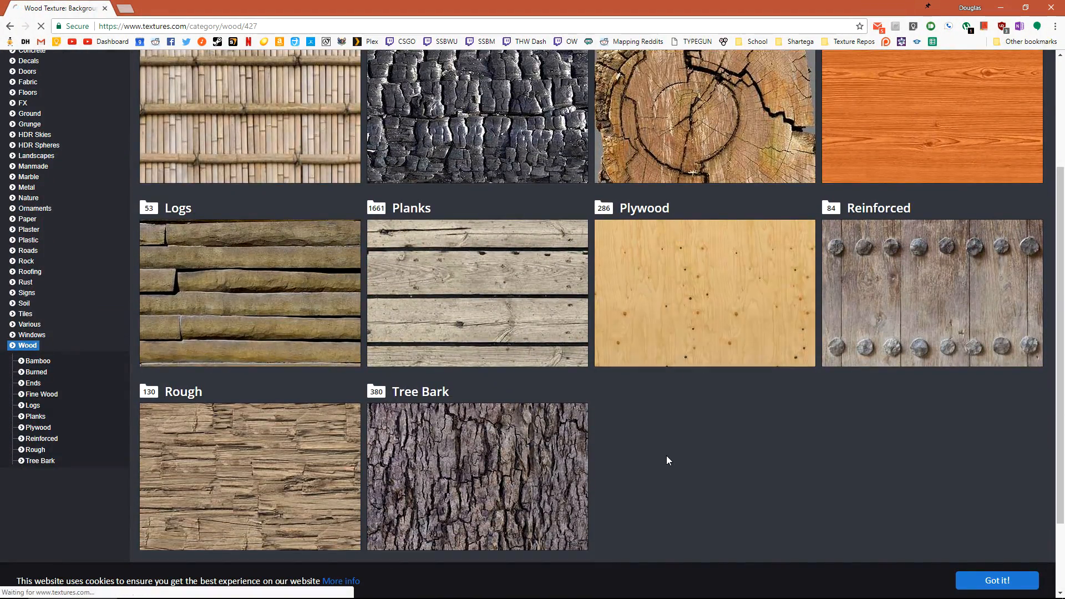
left_click(278, 278)
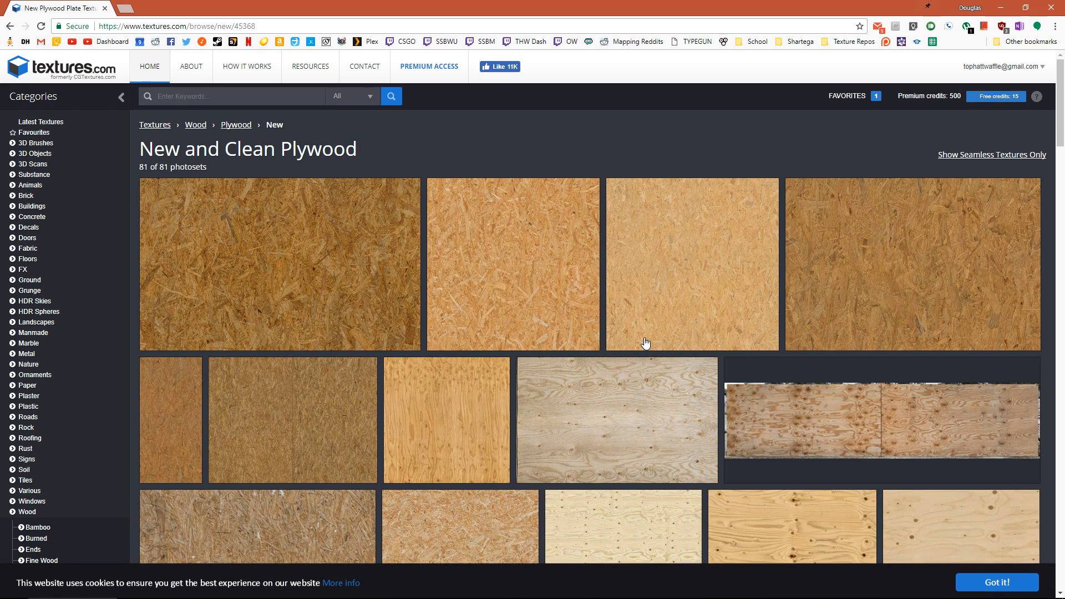
scroll(644, 344, "down", 8)
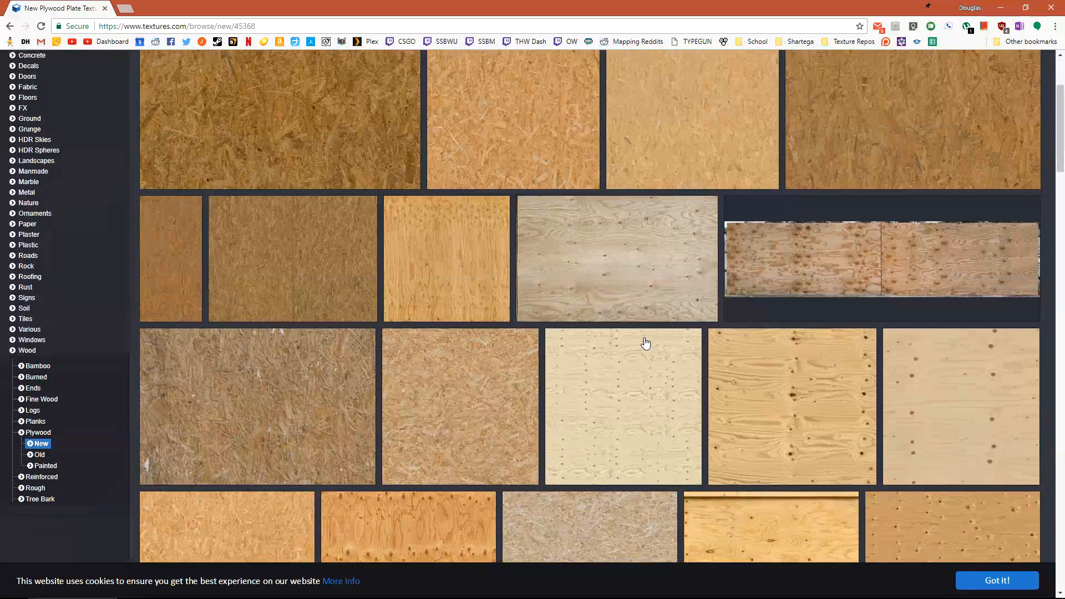
scroll(605, 302, "down", 5)
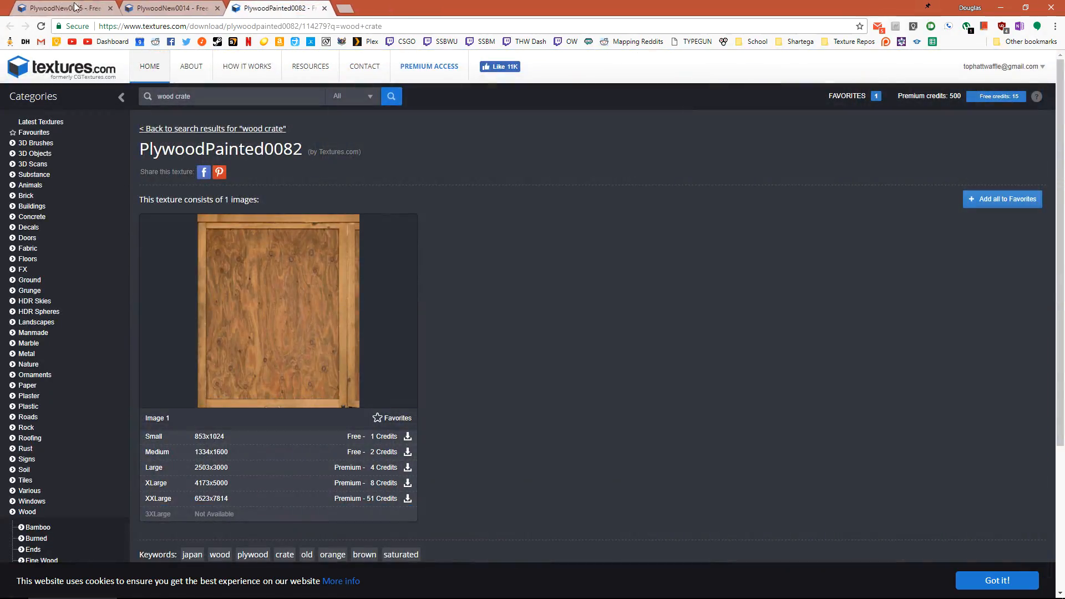
Compare the PlywoodNew0055, PlywoodNew0014 and PlywoodPainted0082 texture pages and examine PlywoodNew0055's images
left_click(76, 6)
left_click(185, 5)
left_click(238, 7)
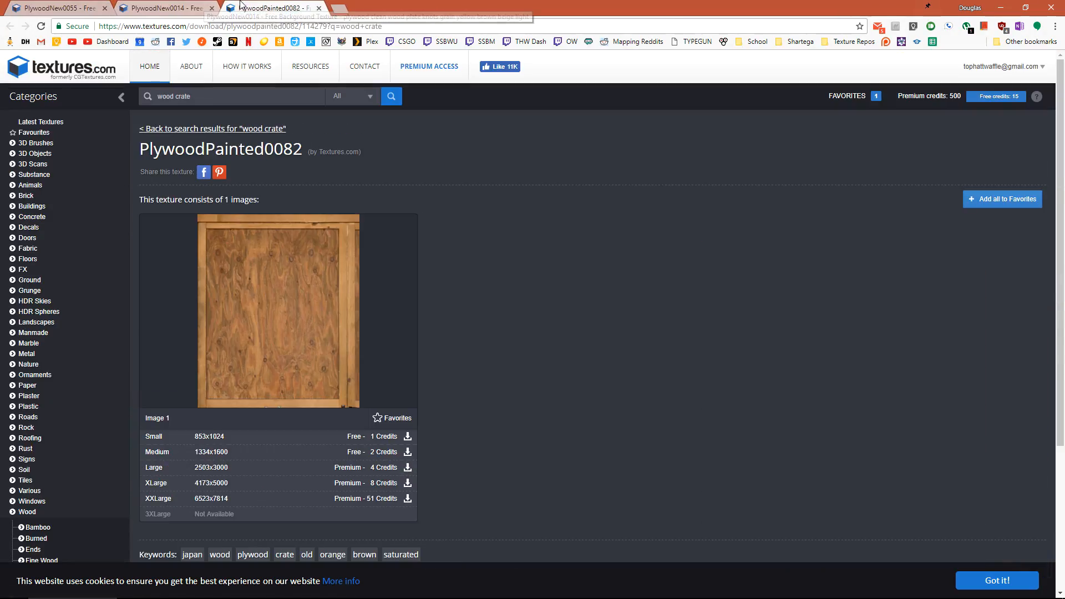
left_click(178, 6)
left_click(84, 7)
scroll(521, 269, "up", 5)
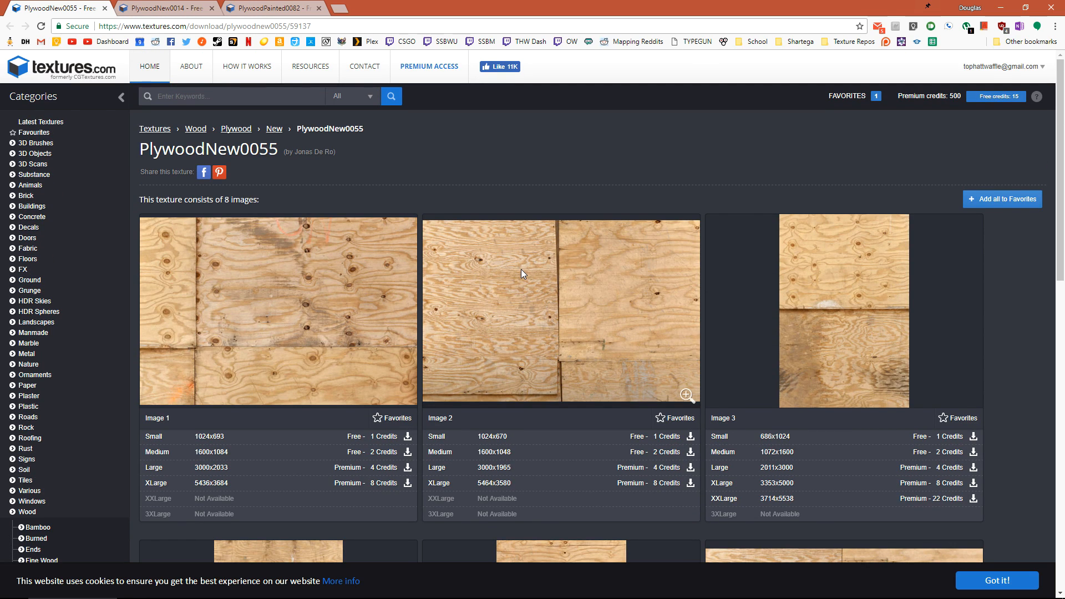
scroll(435, 437, "down", 1)
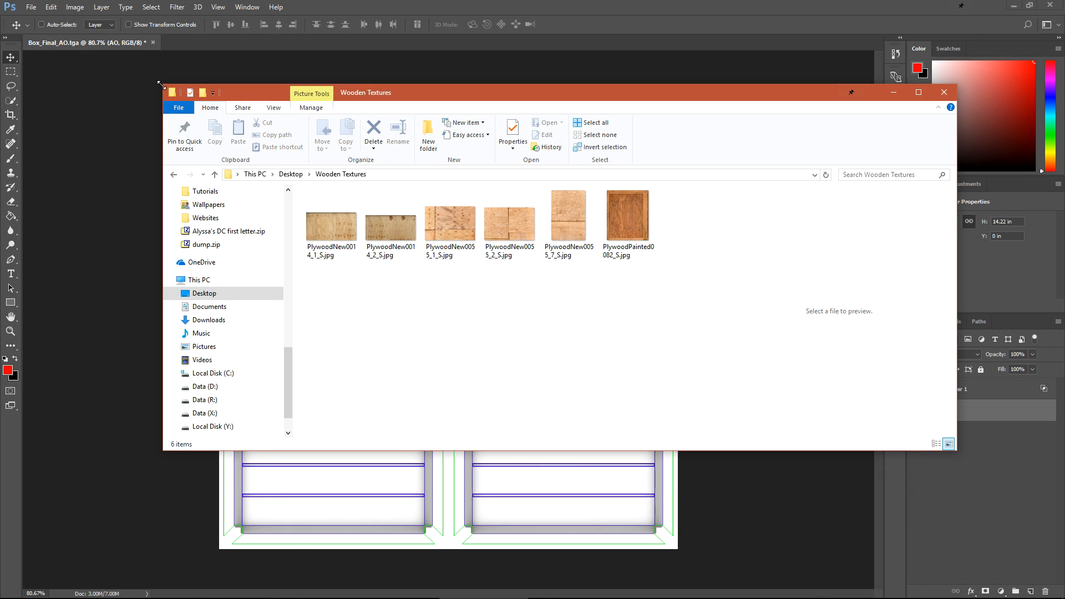
Place PlywoodNew0055_1_S.jpg from the Desktop's Wooden Textures folder as a layer in the Photoshop crate document
left_click_drag(162, 89, 554, 43)
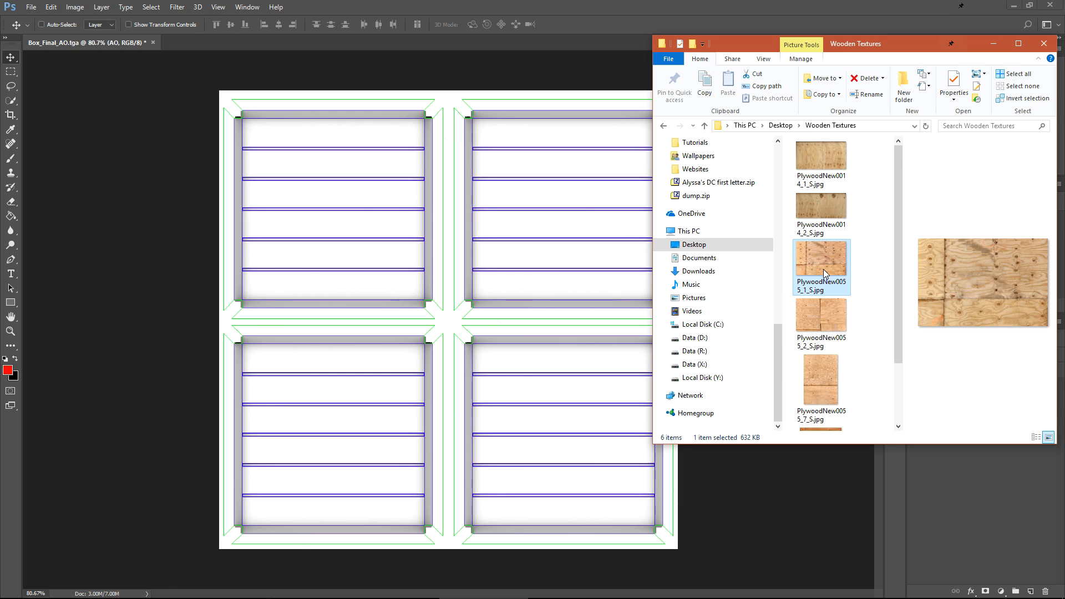
left_click_drag(824, 268, 358, 375)
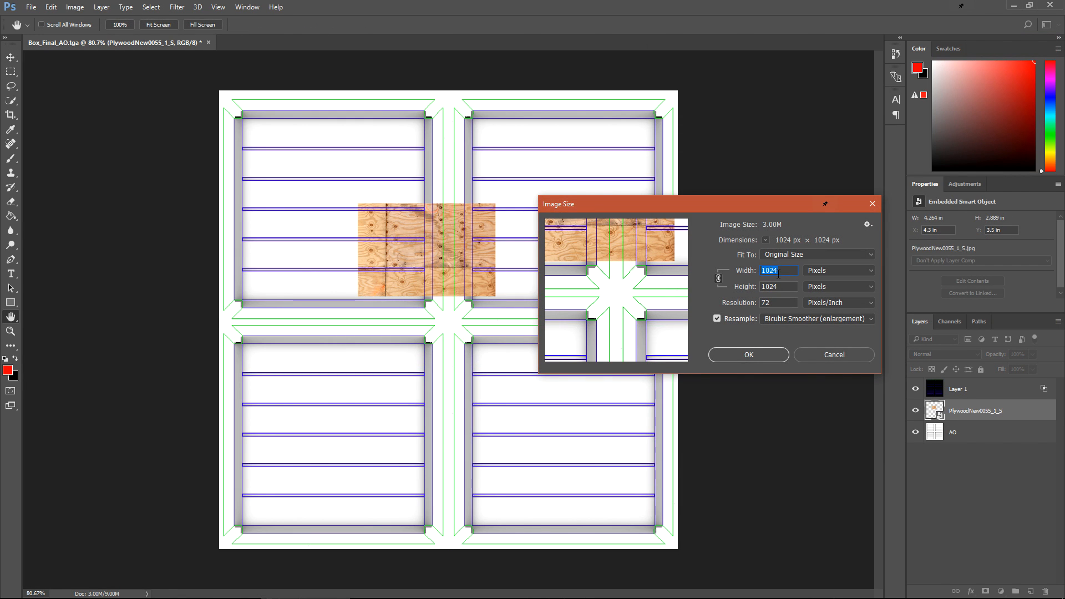
left_click(834, 355)
Move the PlywoodNew0055_1_S layer beneath AO and check that AO's blend mode is Multiply
left_click_drag(979, 412, 965, 447)
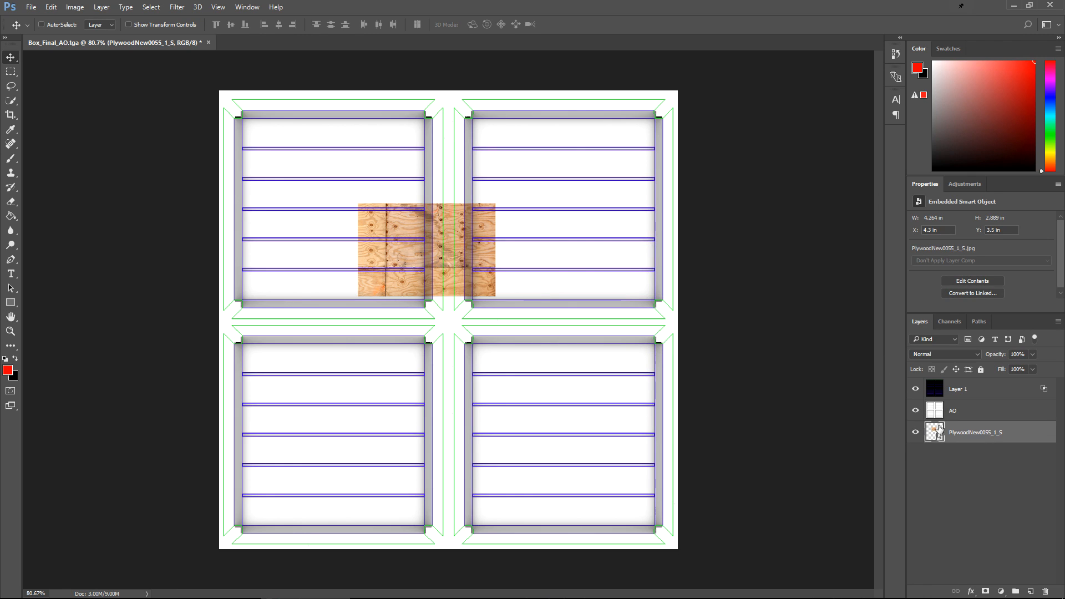
left_click(974, 412)
left_click(944, 355)
left_click(944, 355)
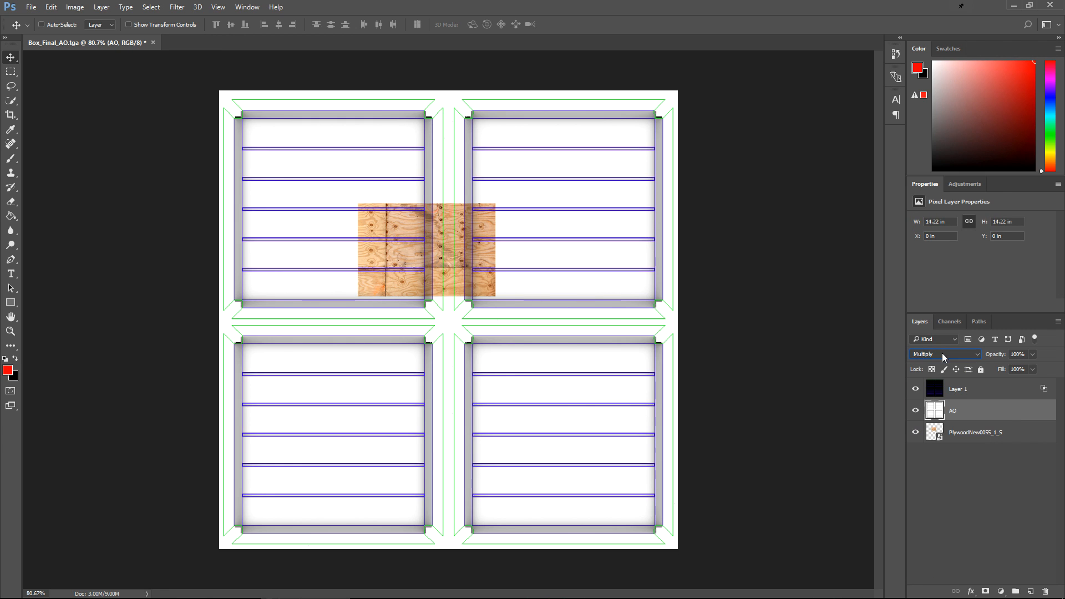
Hide Layer 1 and align the plywood layer to the canvas's upper-left corner, scaling it to cover the whole canvas
left_click(916, 389)
left_click(977, 432)
left_click_drag(417, 244, 286, 133)
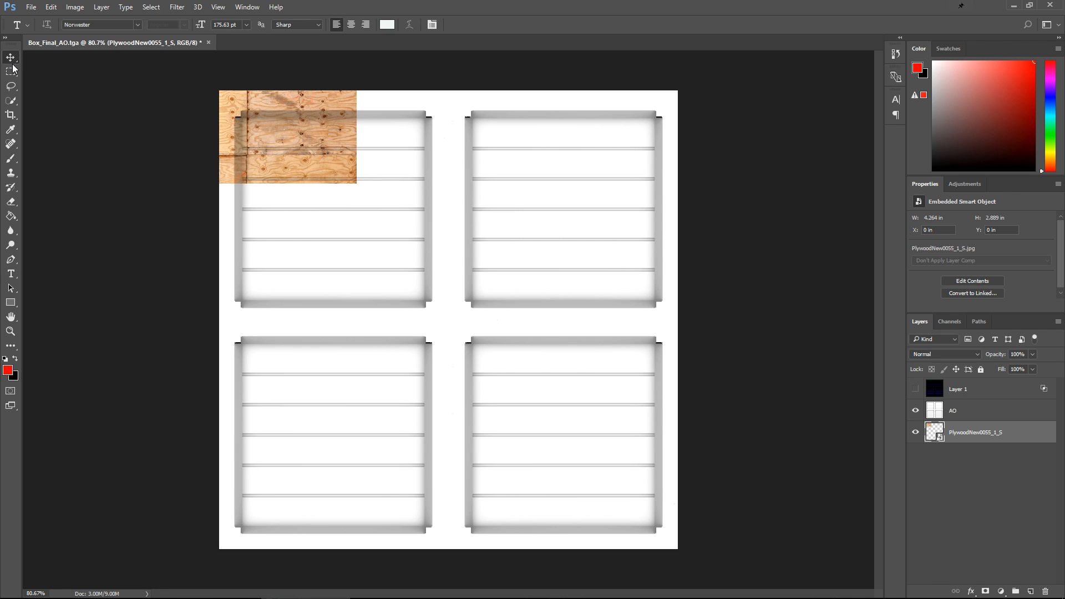
key("ctrl+t")
left_click_drag(355, 183, 678, 547)
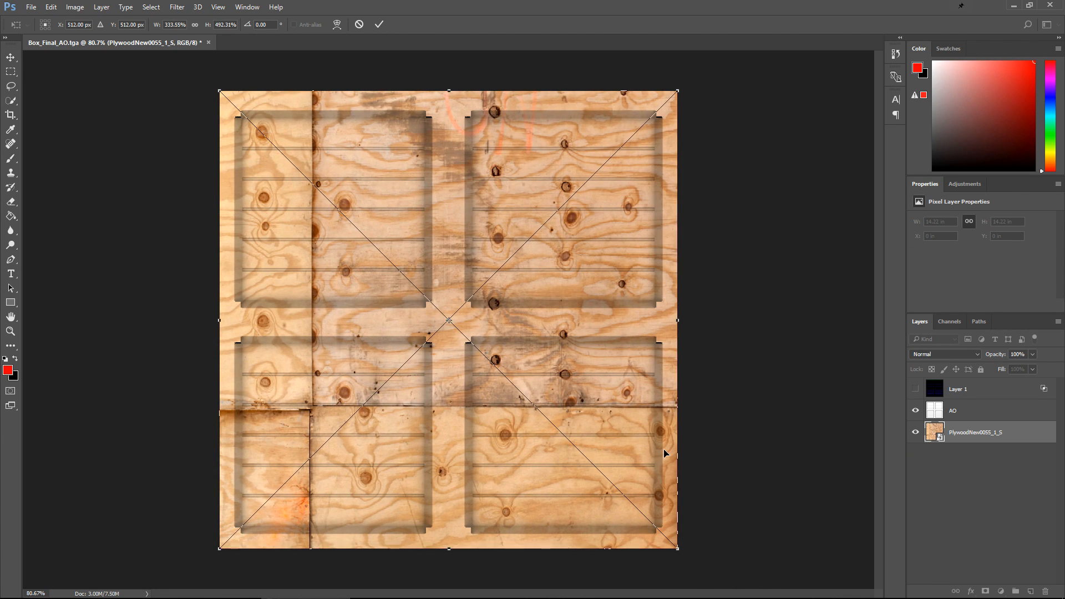
key("Return")
Toggle the AO layer's visibility to compare the plywood with and without ambient occlusion shading
scroll(424, 186, "down", 1, "alt")
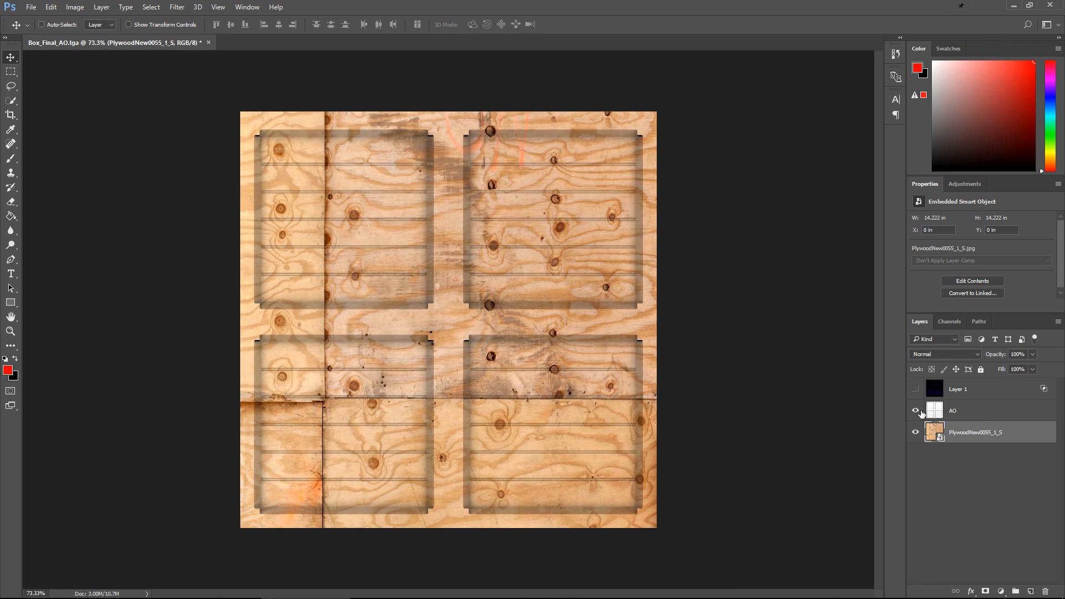
left_click(916, 411)
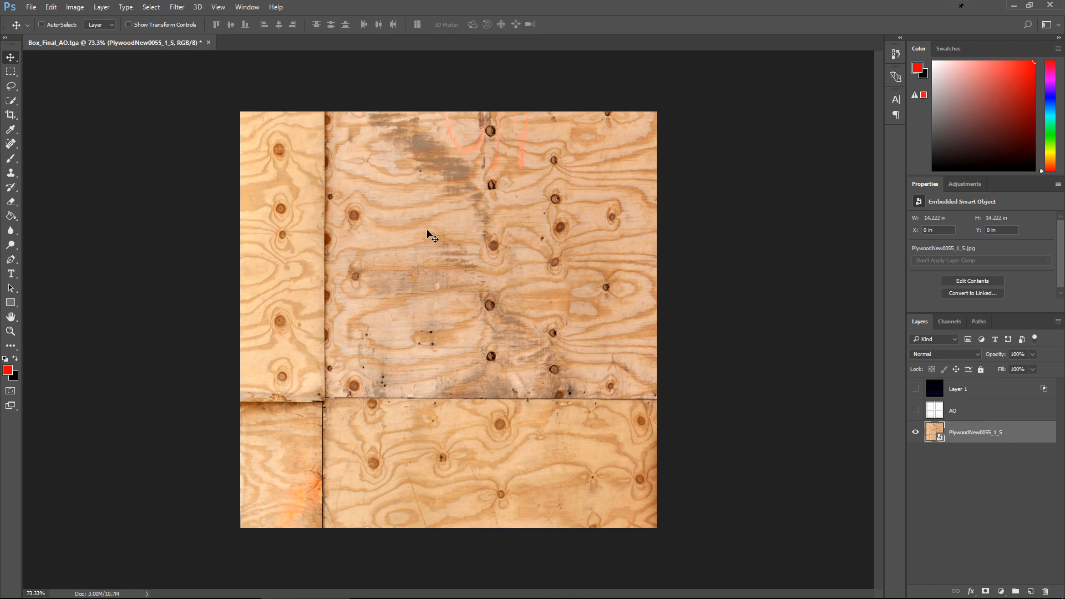
left_click(915, 411)
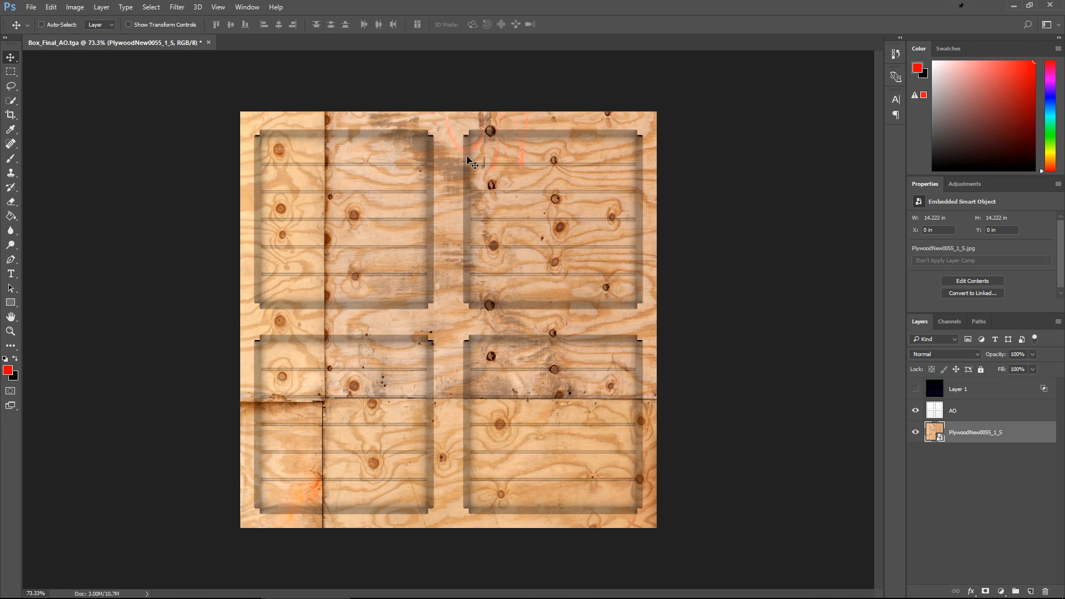
scroll(480, 143, "up", 2, "alt")
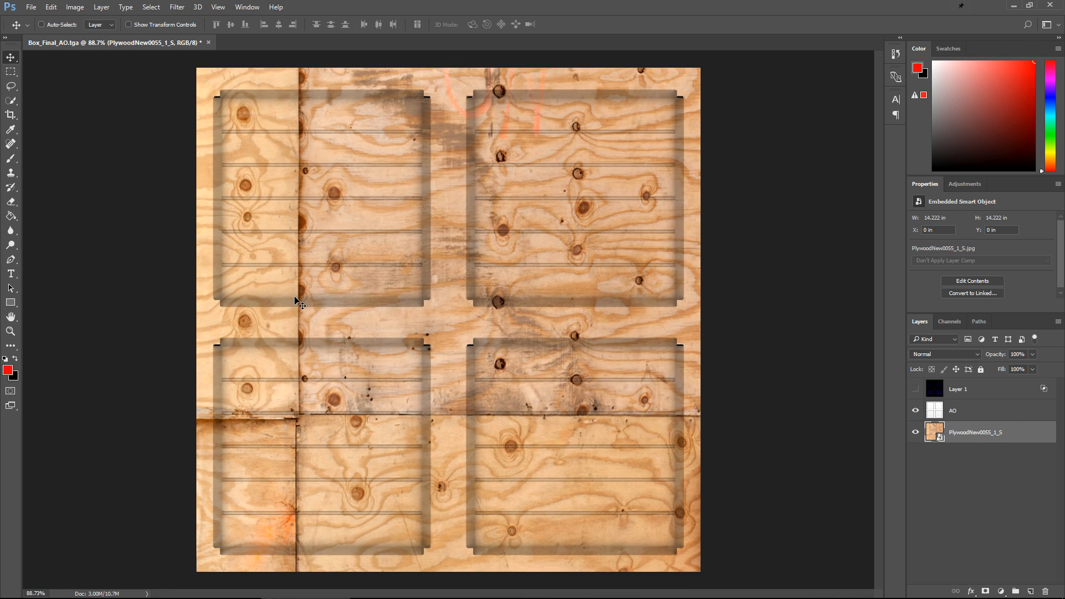
Save the document to the Desktop as Box_Texture in Photoshop format
key("ctrl+s")
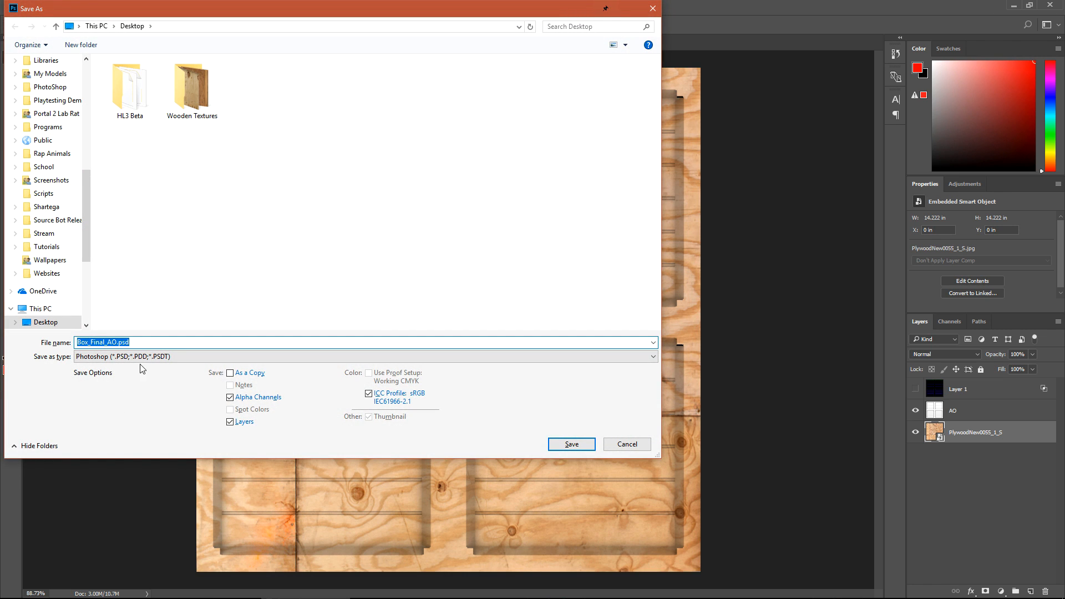
type("Box_Texture")
key("Return")
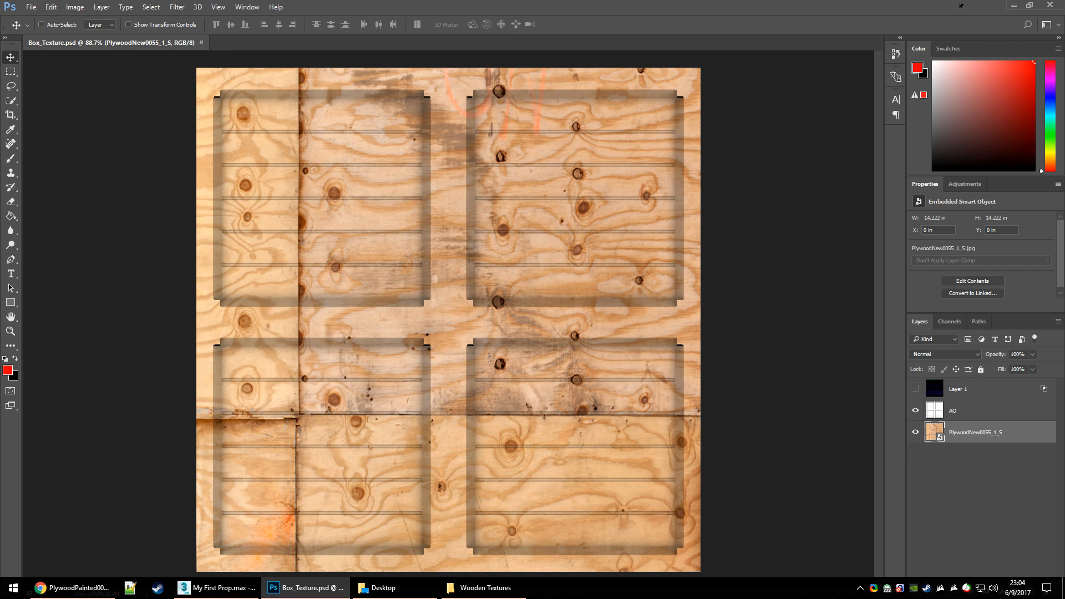
Switch to 3ds Max, close both Render Map windows and apply Box_Texture.psd from the Desktop to the crate
left_click(219, 587)
scroll(454, 183, "down", 1)
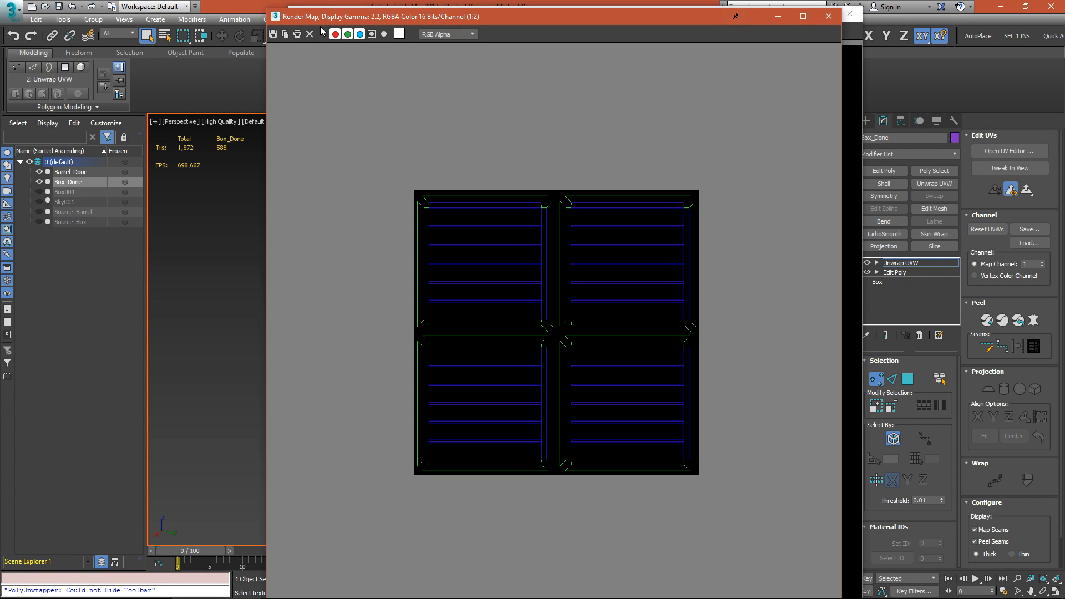
left_click(837, 15)
left_click(850, 16)
left_click_drag(593, 69, 817, 60)
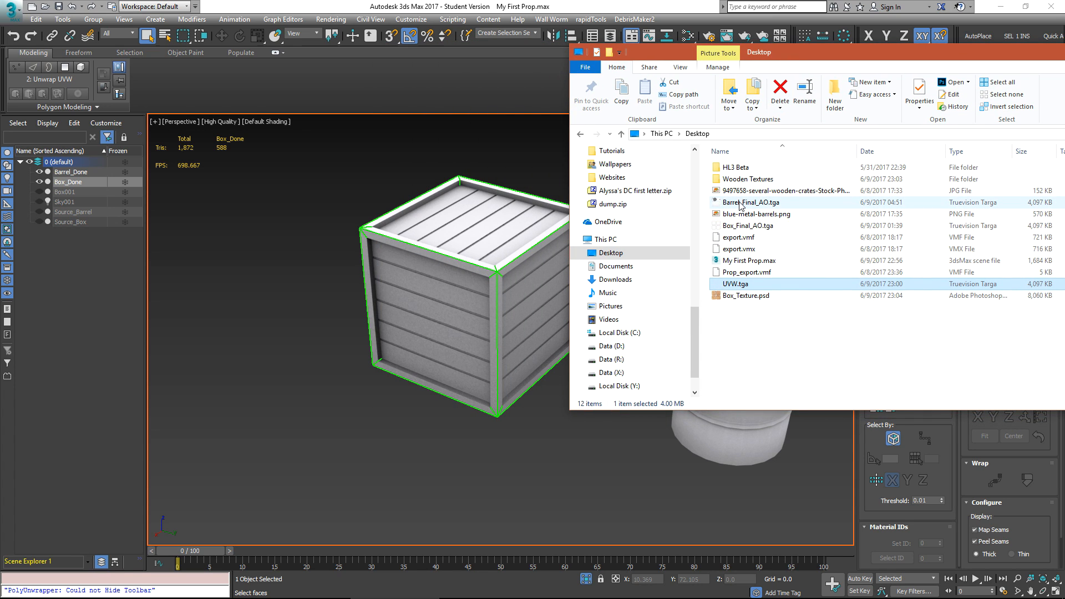
left_click_drag(758, 295, 478, 278)
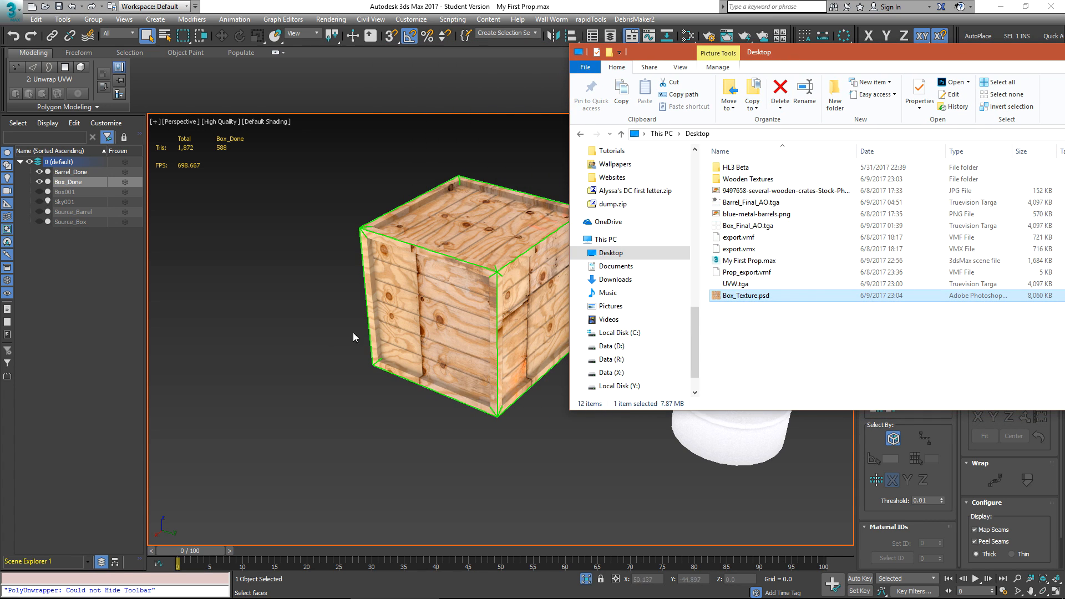
Deselect the crate and inspect its plywood texture from several sides
scroll(429, 259, "up", 3)
middle_click_drag(428, 258, 500, 335, "alt")
scroll(533, 277, "down", 1)
scroll(533, 277, "down", 2)
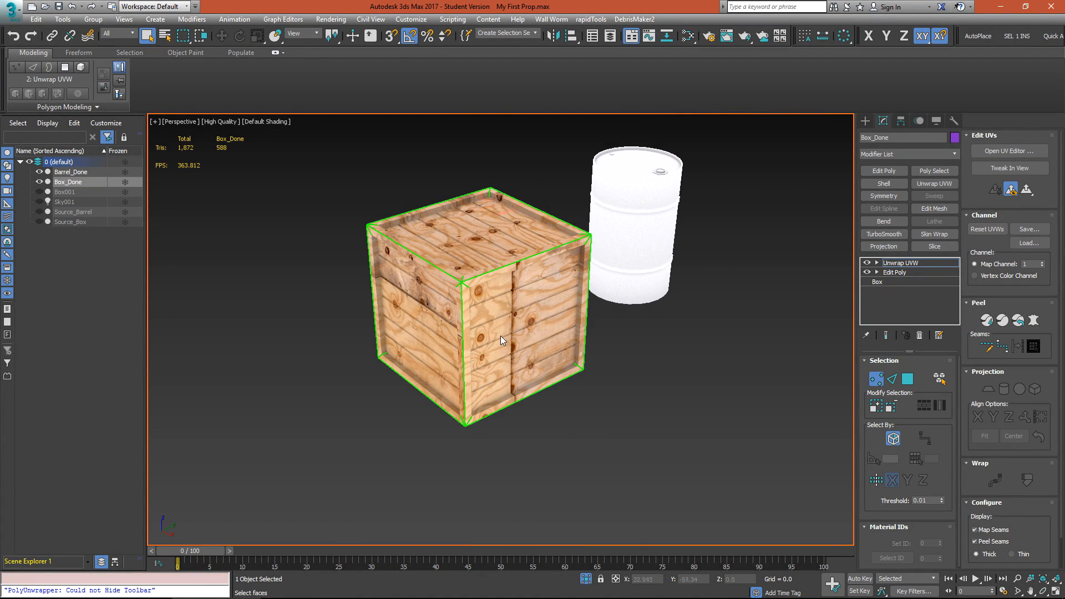
scroll(500, 335, "up", 1)
left_click(778, 392)
middle_click_drag(706, 361, 497, 322, "alt")
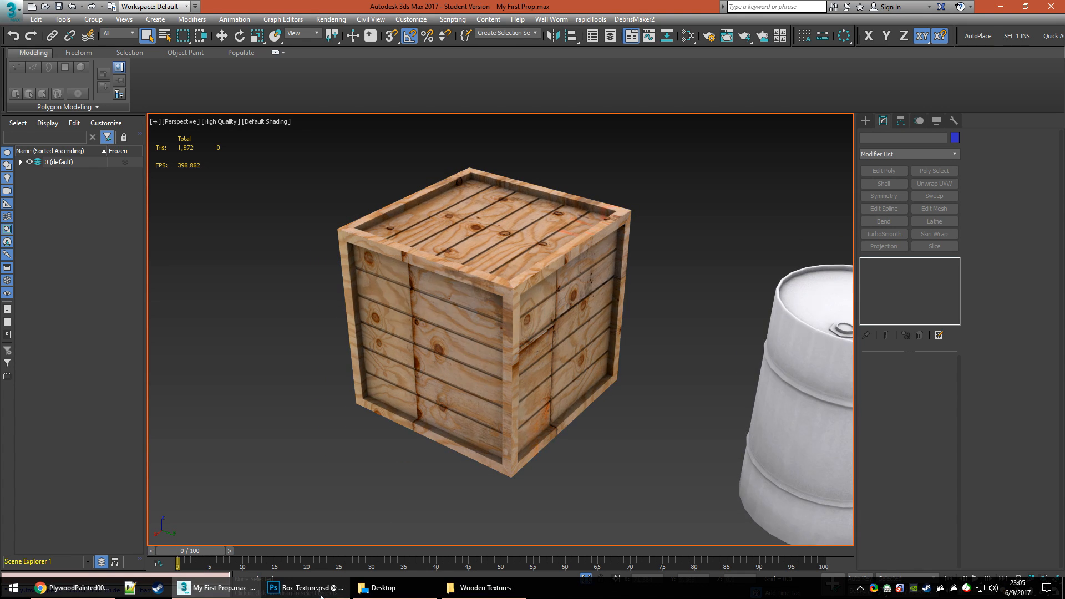
Switch to Photoshop, scale the plywood layer down to the canvas's upper-left quarter, and compare it with the crate in 3ds Max
left_click(306, 589)
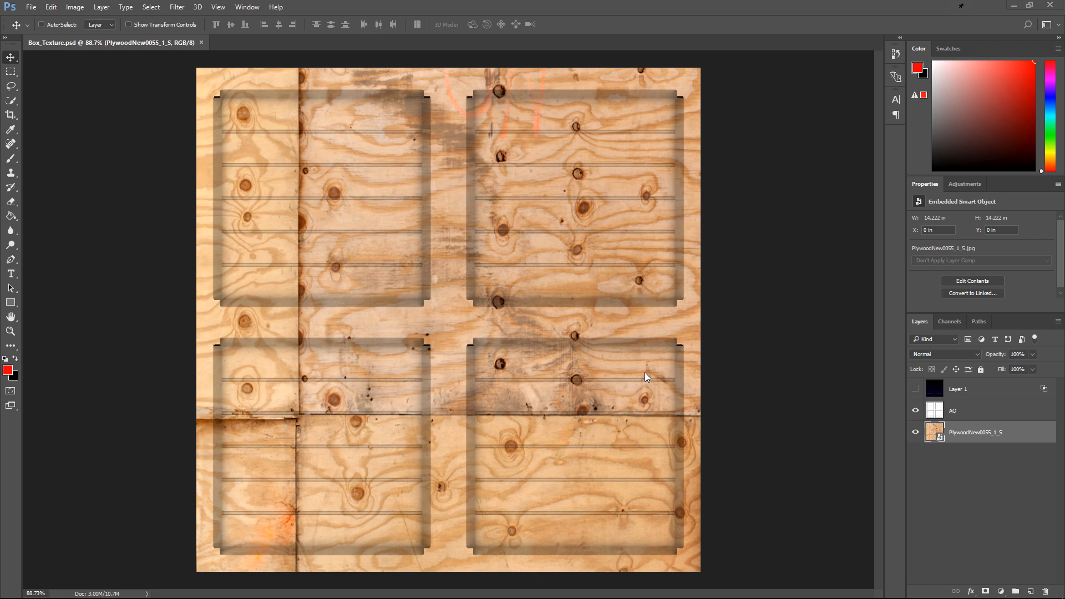
key("ctrl+t")
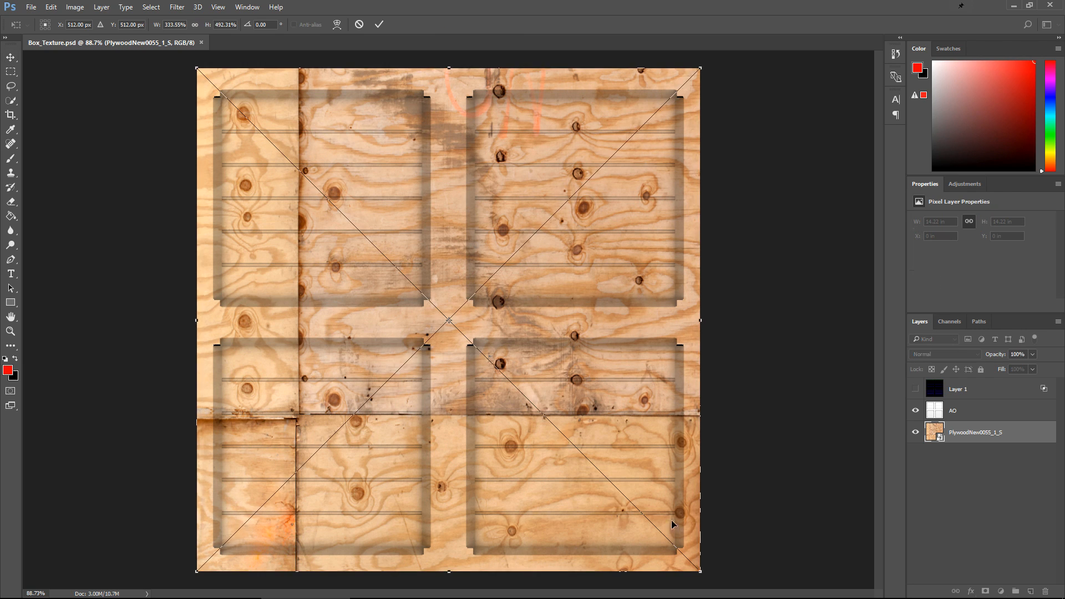
left_click_drag(700, 571, 448, 319, "shift")
key("Return")
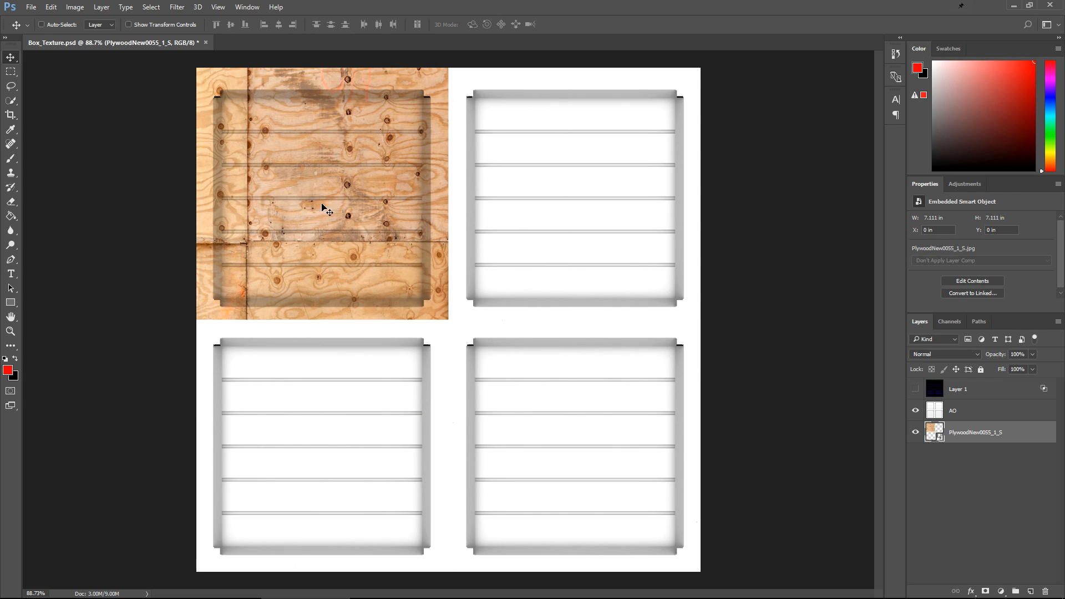
left_click(221, 589)
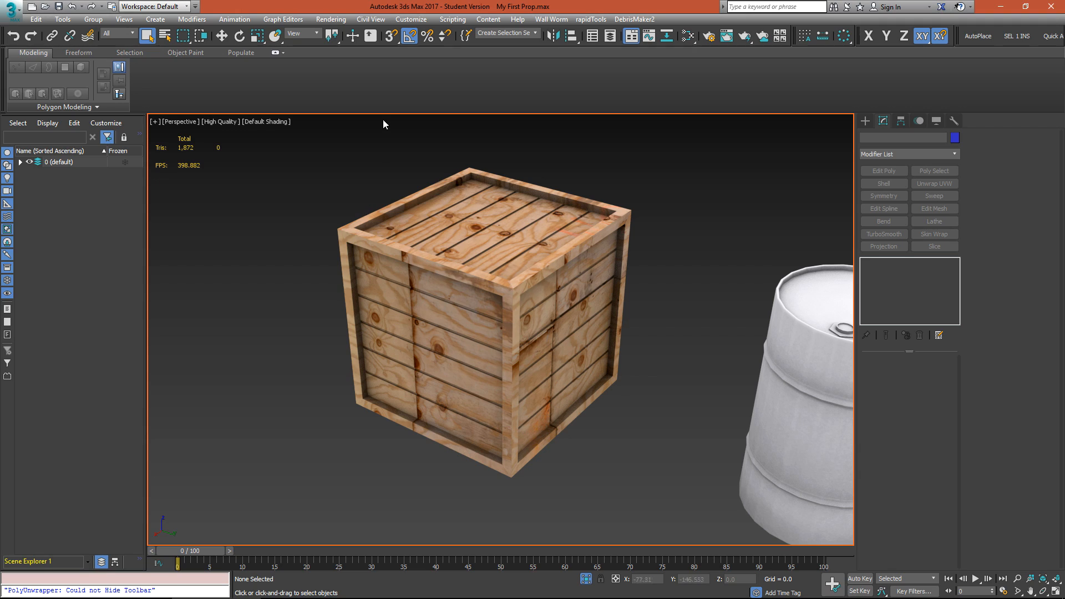
middle_click_drag(514, 250, 432, 288, "alt")
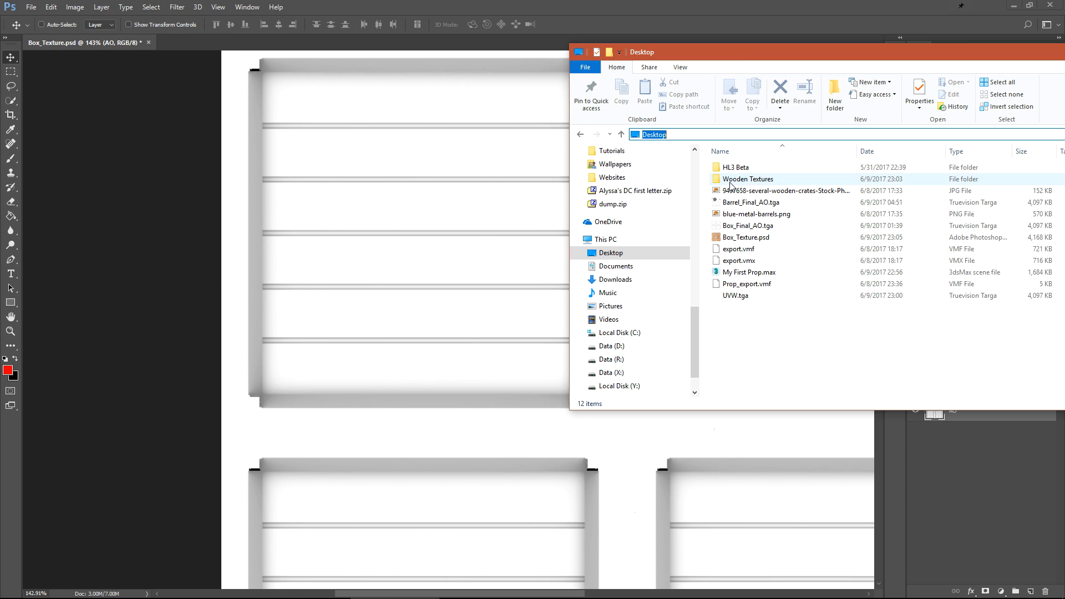
Return to Photoshop and show the UV wireframe on Layer 1 over the AO layer
left_click(747, 179)
left_click(161, 311)
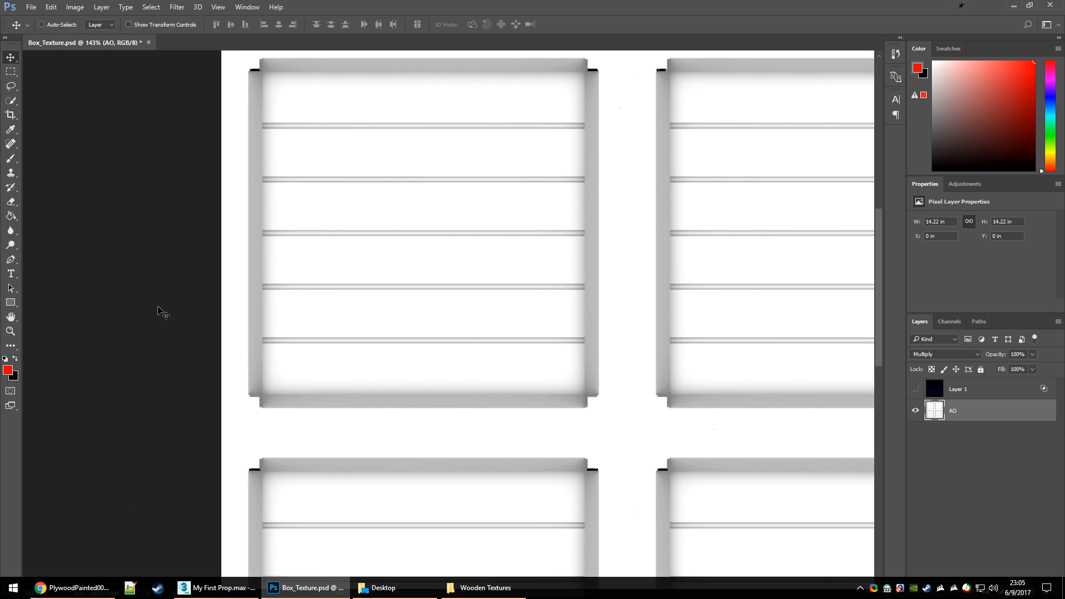
scroll(307, 298, "down", 2)
left_click(916, 389)
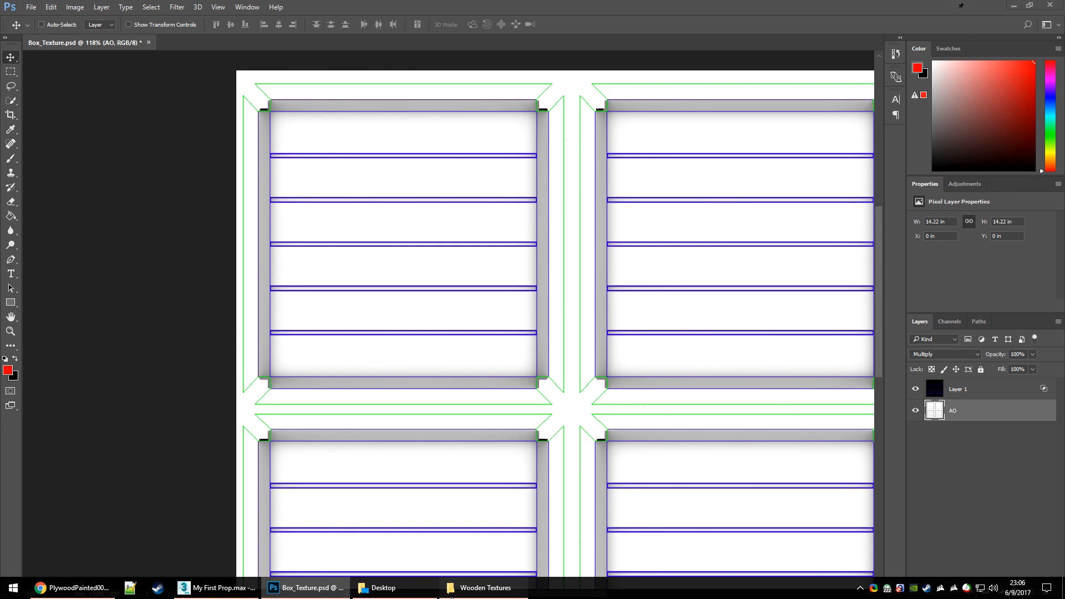
Compare the plywood images in the Wooden Textures folder to choose one for the crate face
left_click(483, 588)
left_click_drag(654, 339, 511, 339)
left_click(760, 167)
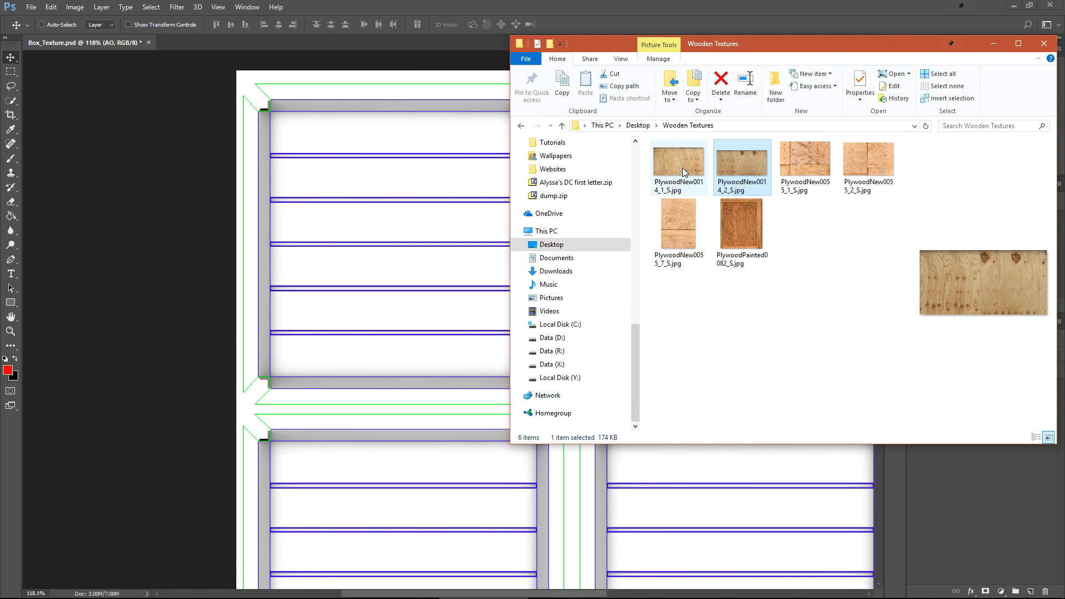
left_click(820, 168)
left_click(744, 236)
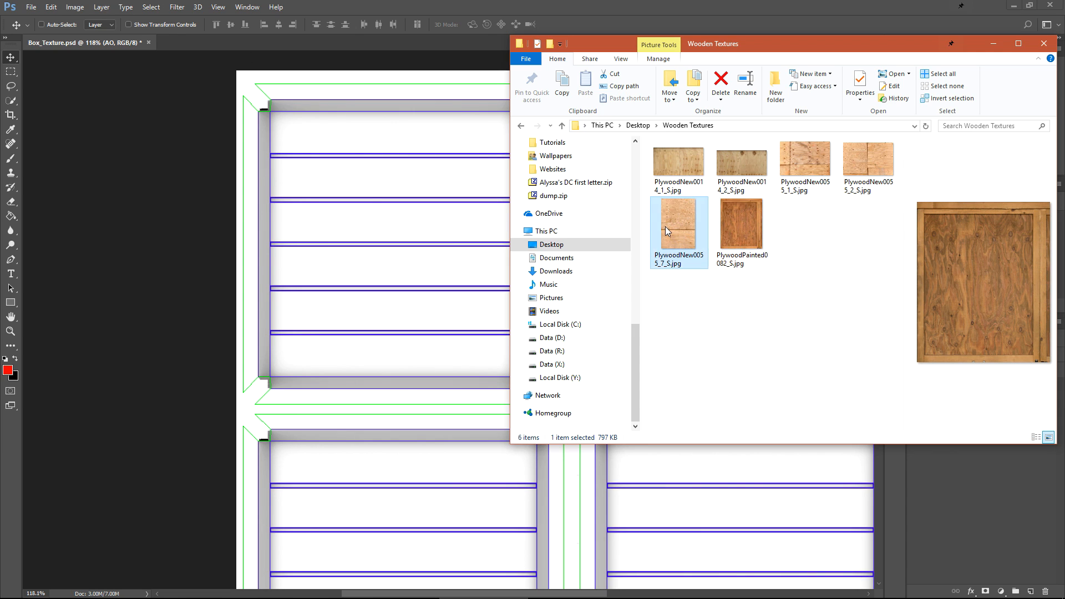
left_click(667, 172)
key("Right")
left_click(786, 151)
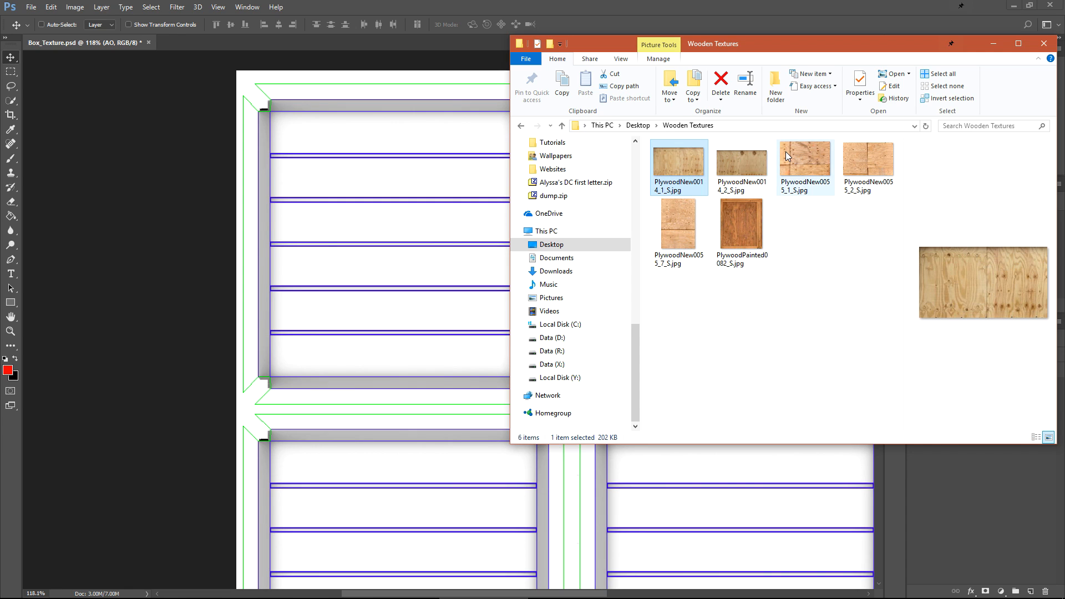
key("Right")
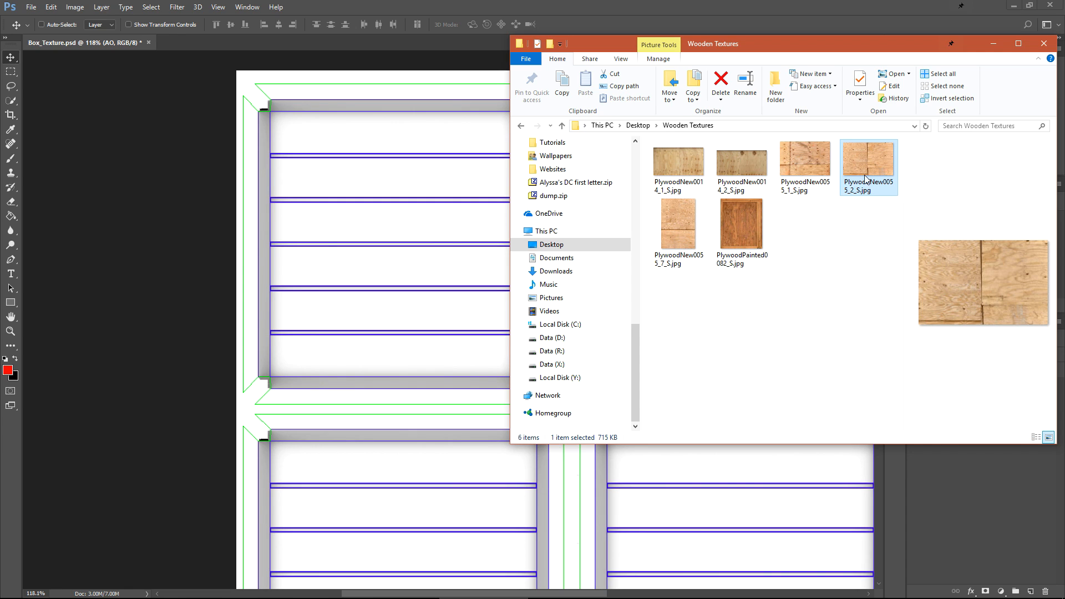
left_click(851, 293)
left_click(678, 228)
Place PlywoodNew0055_1_S.jpg into Box_Texture.psd and enlarge it to about 194% over the upper-left crate face
left_click_drag(821, 159, 481, 255)
scroll(638, 294, "down", 2, "alt")
left_click_drag(492, 327, 377, 265)
scroll(330, 139, "up", 11, "alt")
scroll(359, 108, "down", 6, "alt")
left_click_drag(560, 347, 685, 433, "alt+shift")
left_click_drag(404, 311, 478, 473)
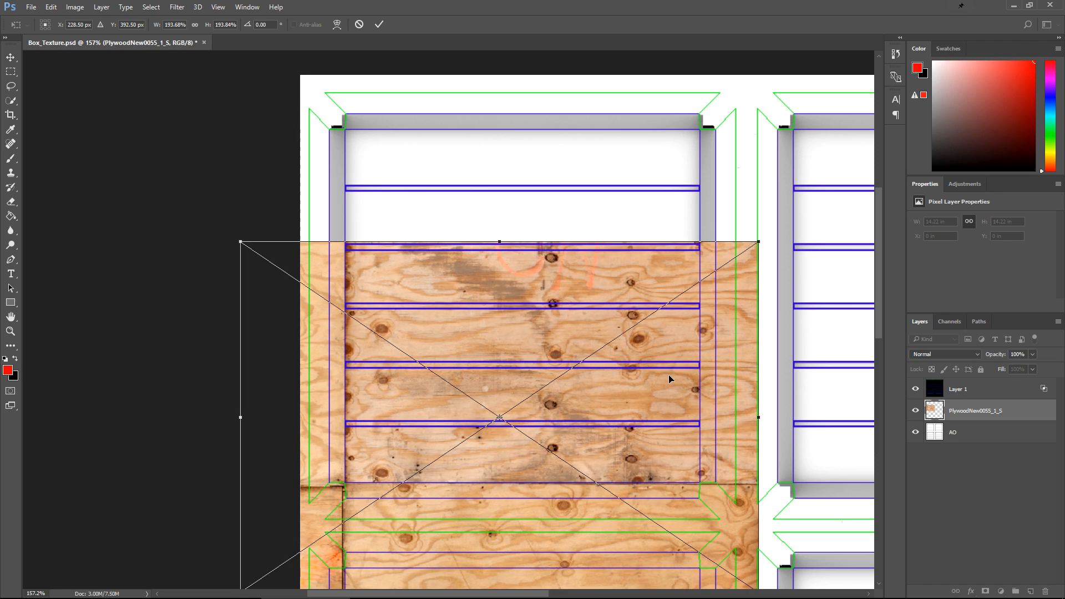
key("Return")
Enlarge the plywood layer to about 254% and reposition it over the upper-left crate face
scroll(658, 421, "down", 4, "alt")
scroll(654, 502, "up", 8, "alt")
scroll(639, 470, "down", 8, "alt")
key("ctrl+t")
left_click_drag(719, 279, 760, 218, "alt+shift")
left_click_drag(454, 416, 487, 395)
key("Return")
Move the plywood layer beneath the AO layer in the stacking order
scroll(504, 261, "up", 2, "alt")
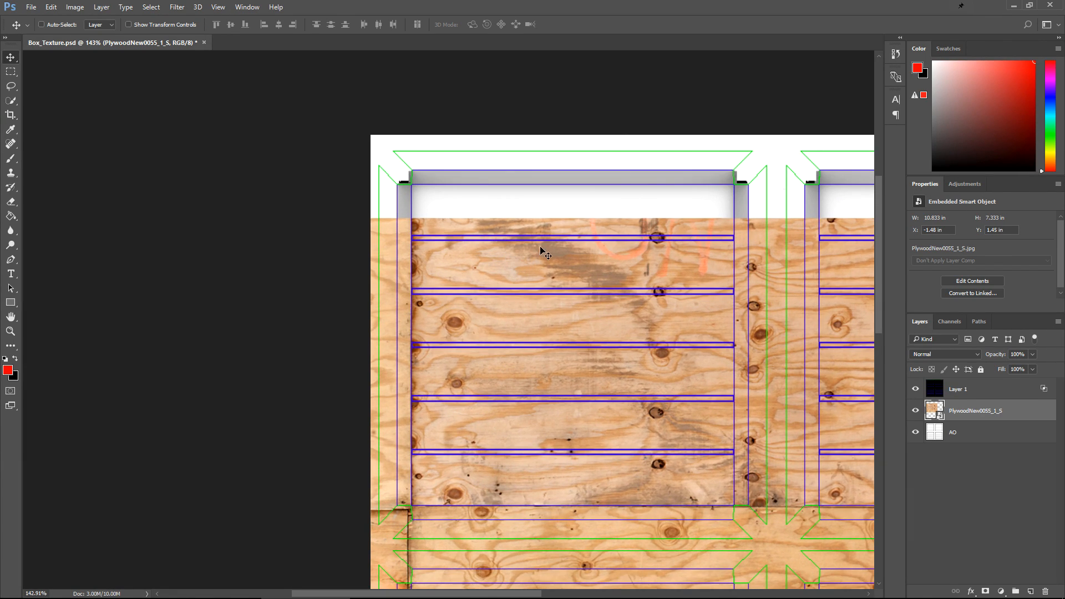
scroll(487, 285, "down", 5, "alt")
scroll(387, 271, "up", 5, "alt")
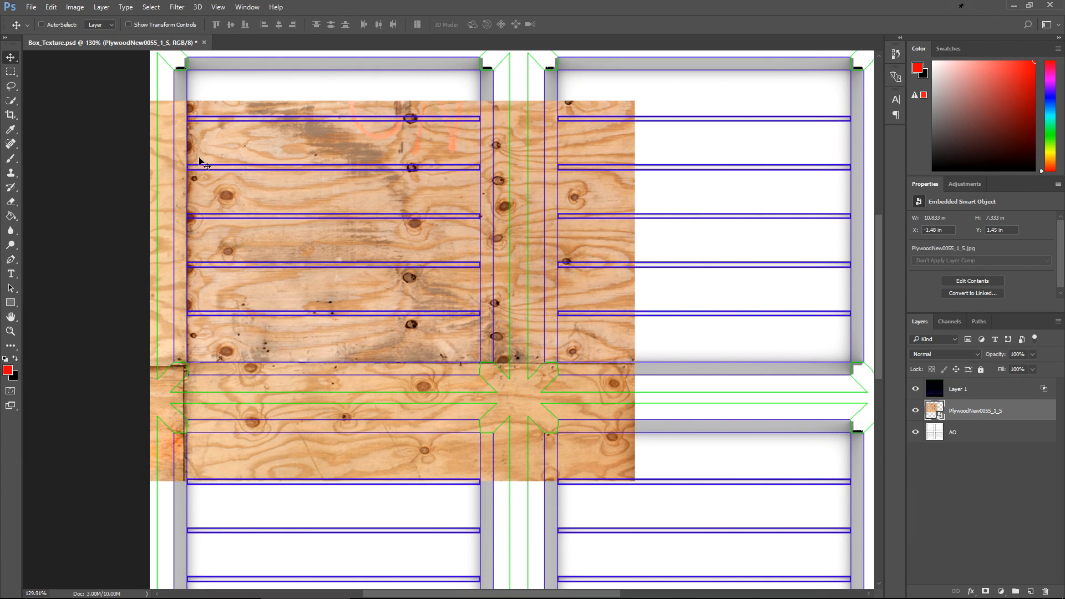
key("ctrl+bracketleft")
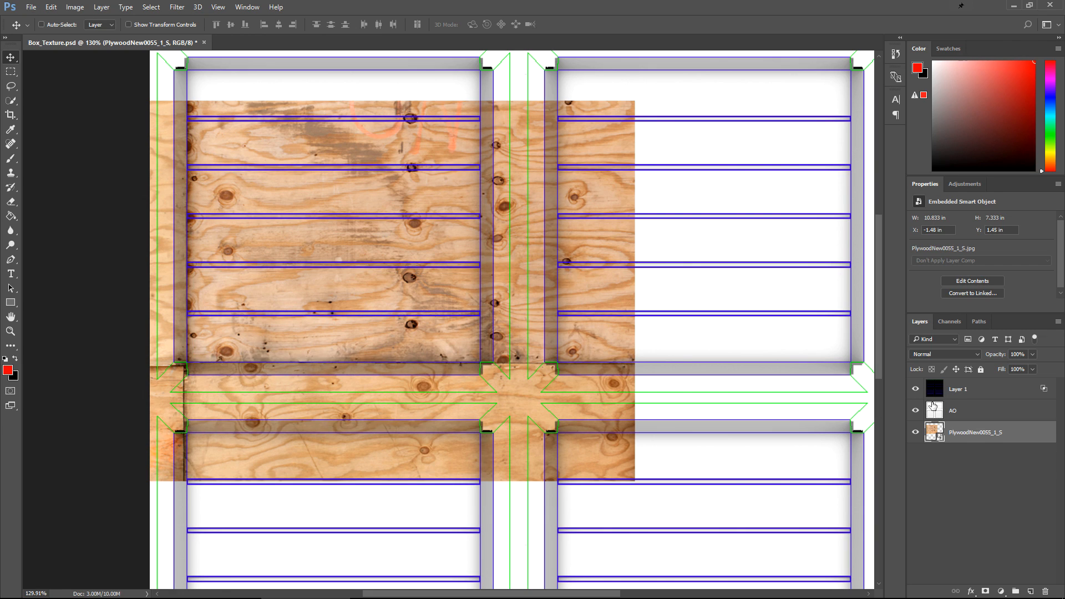
Lower the opacity of the UV wireframe layer, Layer 1, to 24%
left_click(993, 393)
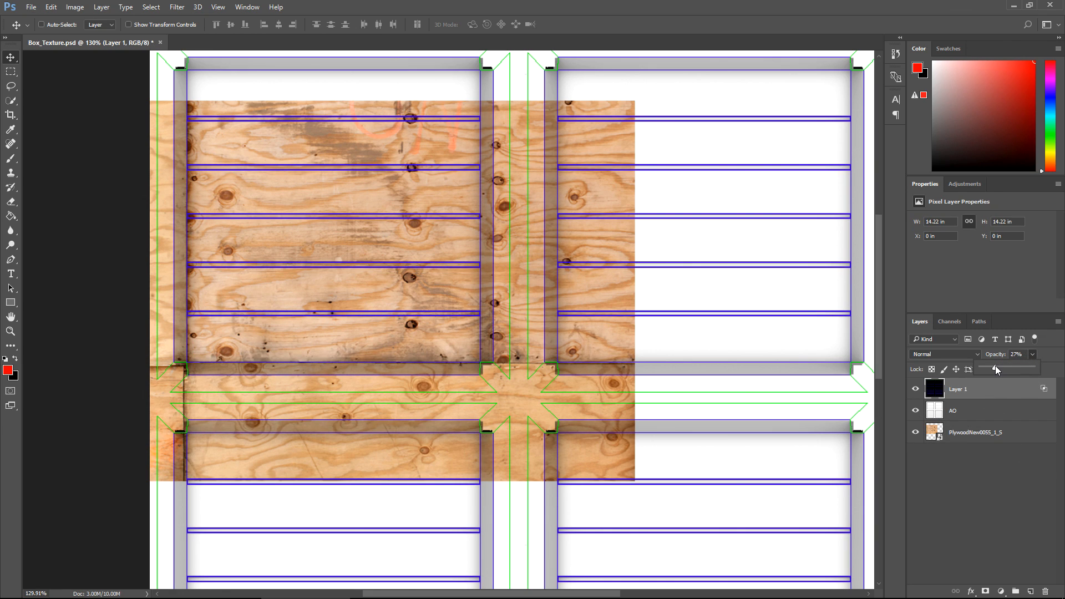
left_click_drag(995, 368, 993, 368)
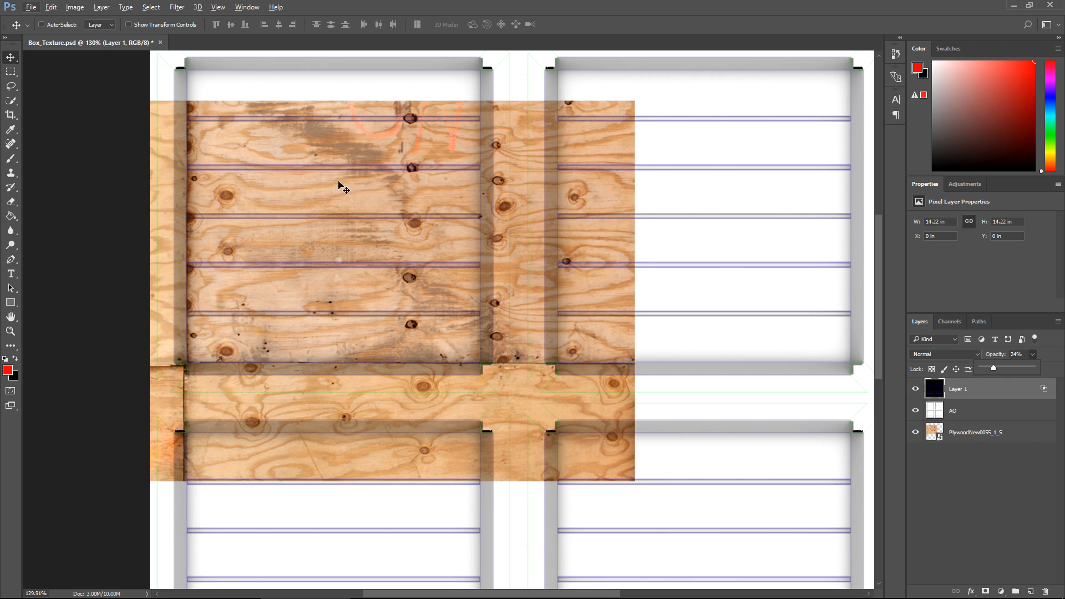
scroll(224, 138, "up", 3, "alt")
scroll(466, 200, "down", 3, "alt")
scroll(459, 200, "up", 6, "alt")
scroll(599, 169, "down", 4, "alt")
left_click(982, 439)
right_click(991, 438)
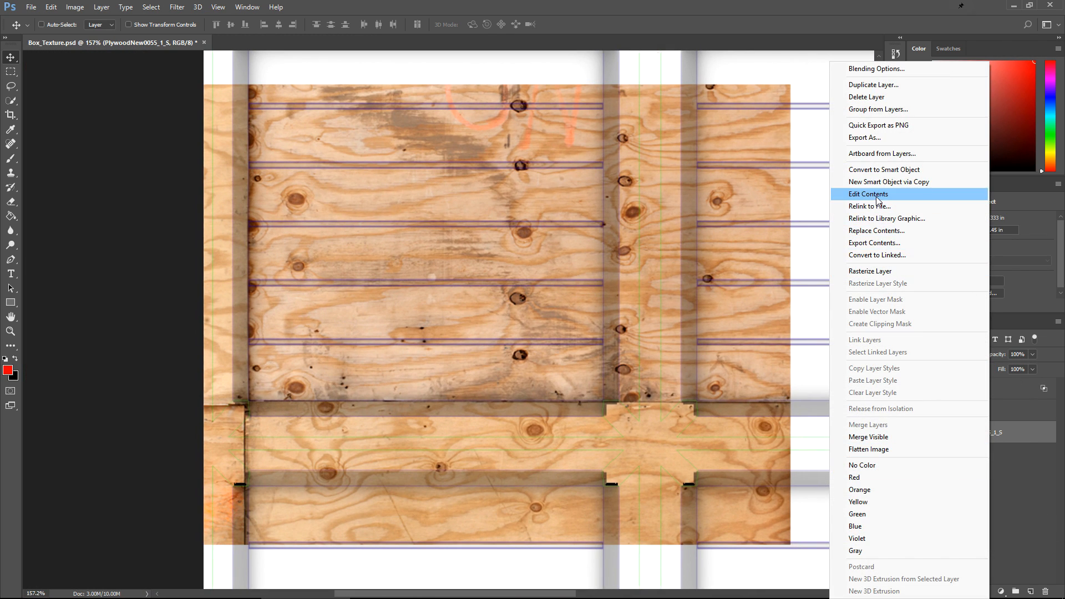
left_click(1014, 539)
left_click(992, 525)
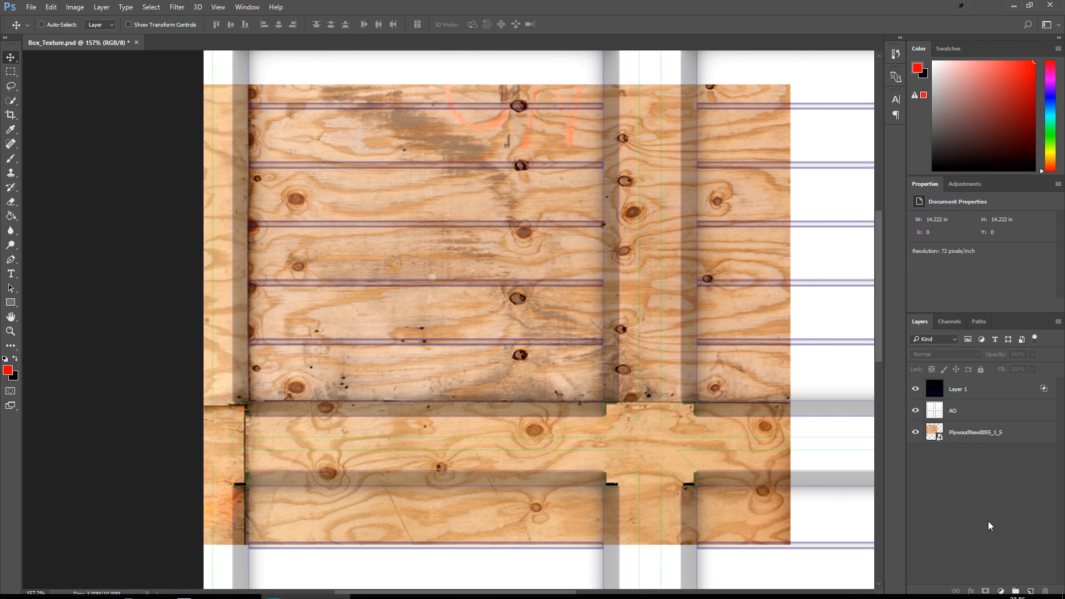
Mask the plywood layer to a square selection around the planked interior of the upper-left crate face
left_click(950, 432)
left_click_drag(564, 97, 605, 192)
key("m")
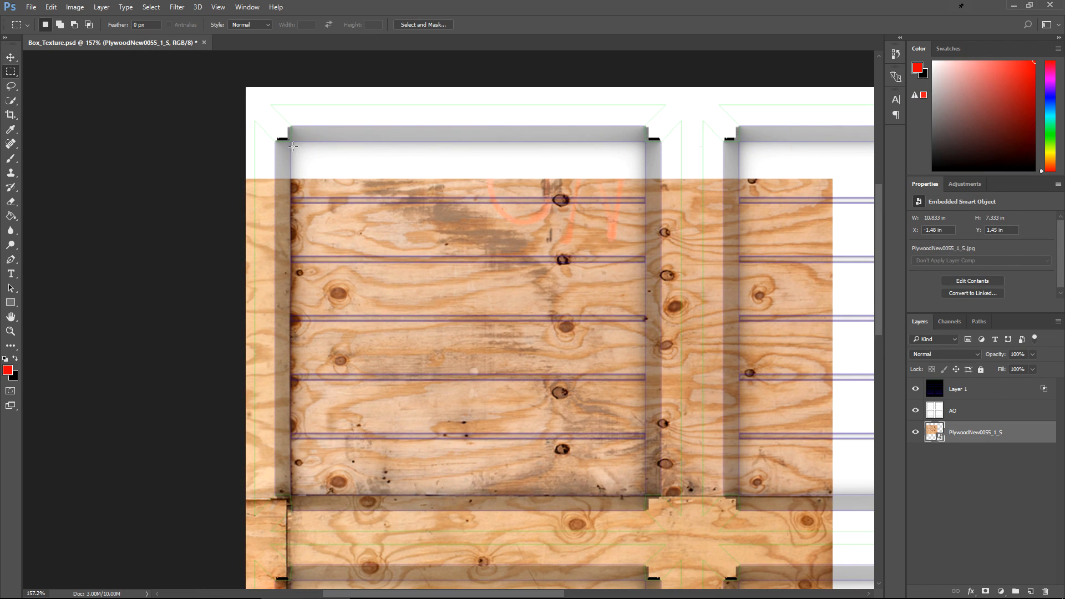
left_click_drag(290, 140, 646, 495)
left_click(985, 591)
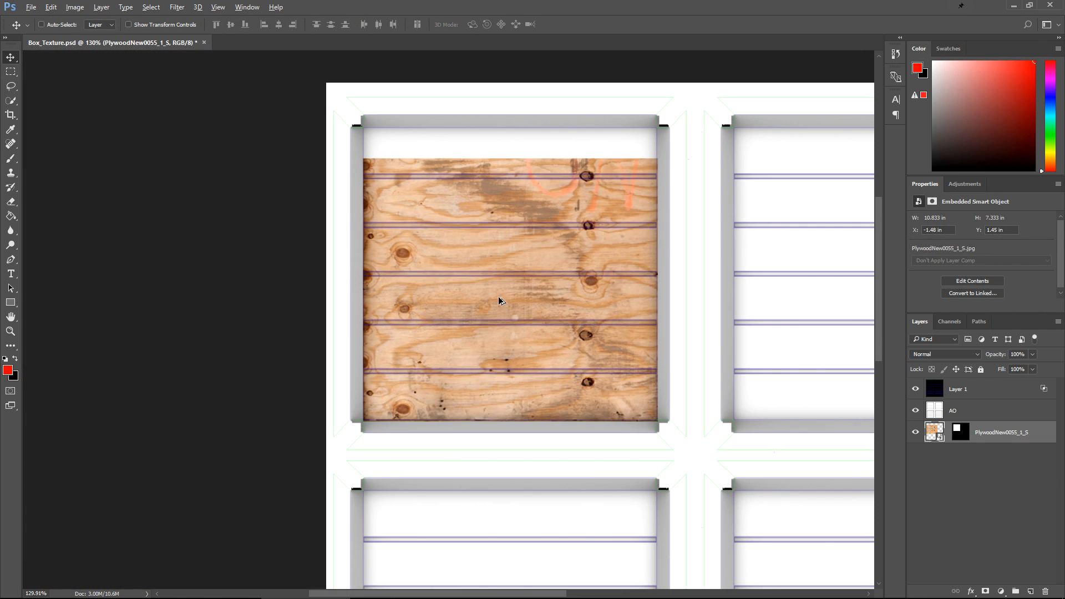
Duplicate the masked plywood layer and rotate the copy 180°, positioning it to cover the blank strip at the face's top
key("ctrl+t")
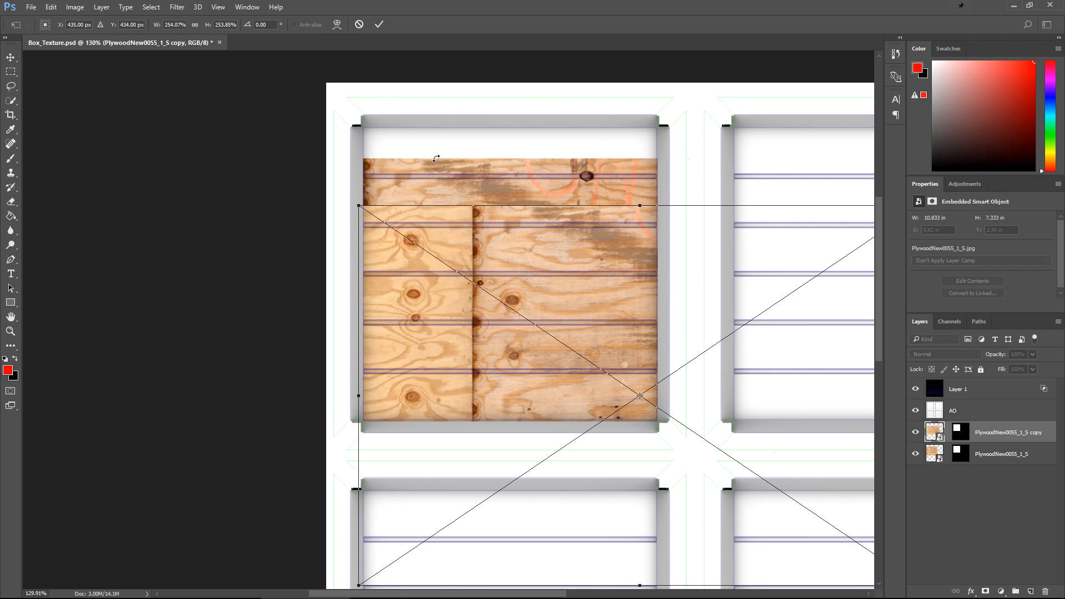
scroll(451, 194, "down", 3, "alt")
left_click_drag(452, 189, 749, 524, "shift")
left_click_drag(675, 330, 560, 179)
scroll(600, 138, "up", 17, "alt")
left_click_drag(586, 228, 592, 222)
key("Return")
scroll(714, 103, "down", 11, "alt")
Check the copy's coverage by toggling its visibility, and hide Layer 1 and the AO layer
left_click(915, 432)
left_click(915, 432)
left_click(916, 389)
left_click(916, 411)
scroll(597, 398, "up", 2, "alt")
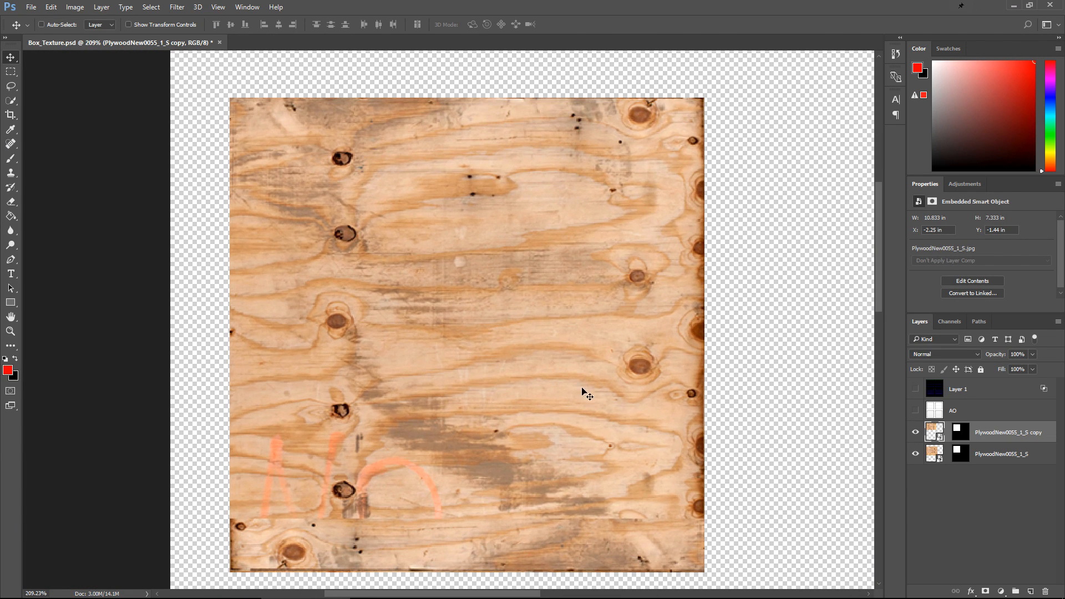
Set up the Eraser with a soft 64 px brush on the plywood copy's layer mask, undoing the test stroke
key("e")
scroll(381, 392, "up", 1, "alt")
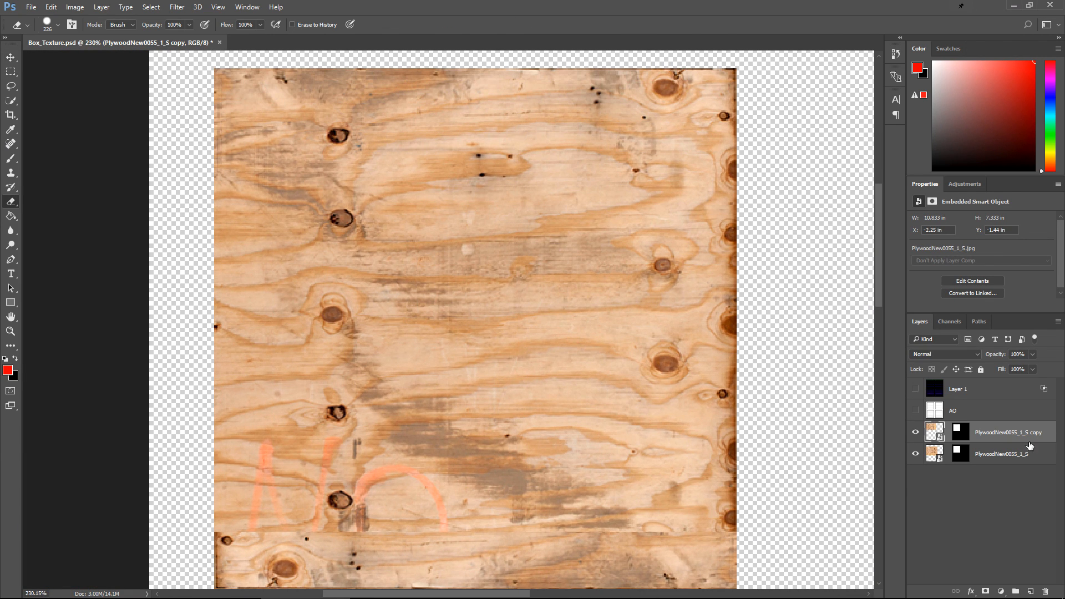
left_click(969, 436)
scroll(551, 187, "down", 3, "alt")
left_click_drag(299, 194, 319, 274)
key("ctrl+z")
right_click_drag(348, 238, 258, 240, "alt")
scroll(316, 245, "up", 4, "alt")
right_click(318, 248)
left_click(408, 321)
left_click(484, 49)
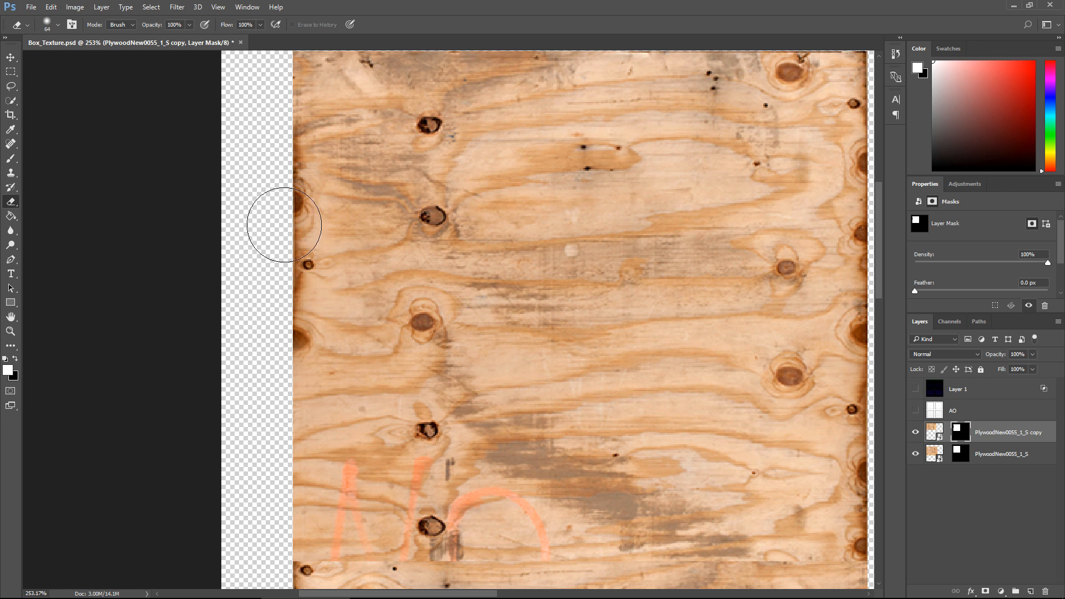
Erase the copy's mask along the face's left edge and lower seam to blend the two plywood layers
scroll(313, 267, "down", 7, "alt")
scroll(311, 428, "up", 5, "alt")
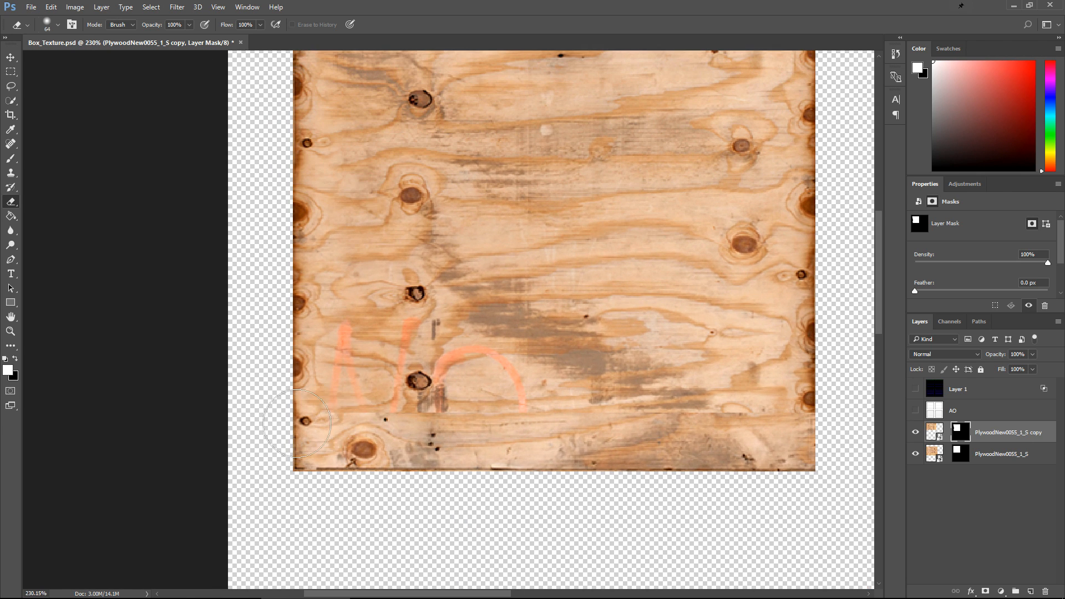
mouse_move(566, 442)
left_mouse_down()
mouse_move(549, 431)
mouse_move(773, 424)
mouse_move(776, 441)
left_mouse_up()
scroll(777, 441, "up", 6, "alt")
scroll(811, 452, "down", 4, "alt")
Load the plywood square as a selection and merge the two plywood layers
left_click(935, 432)
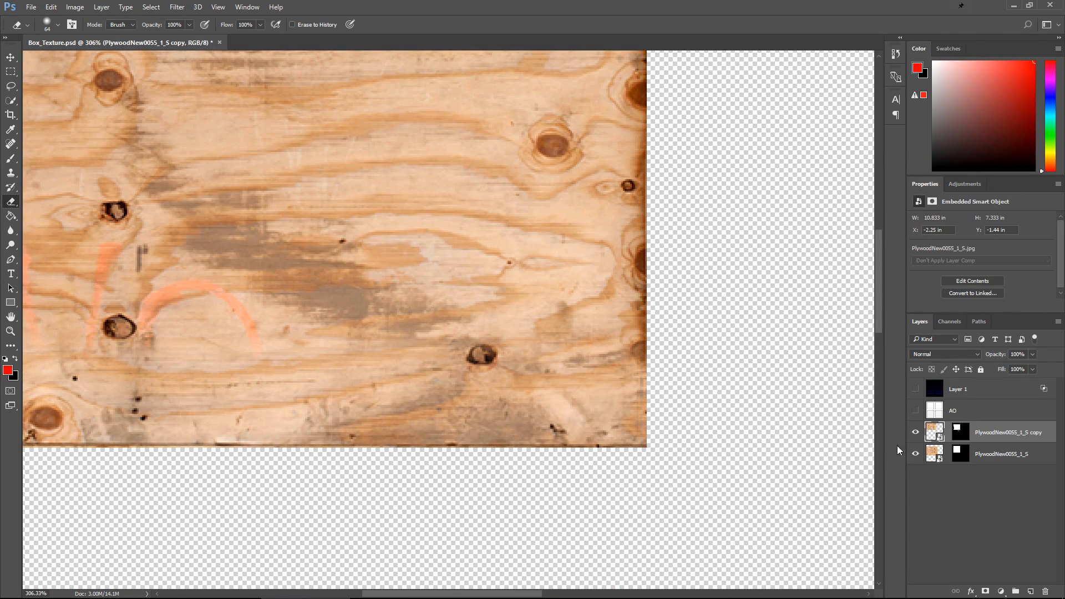
left_click(1020, 455, "shift")
right_click(1006, 461)
left_click(1034, 520)
right_click(999, 454)
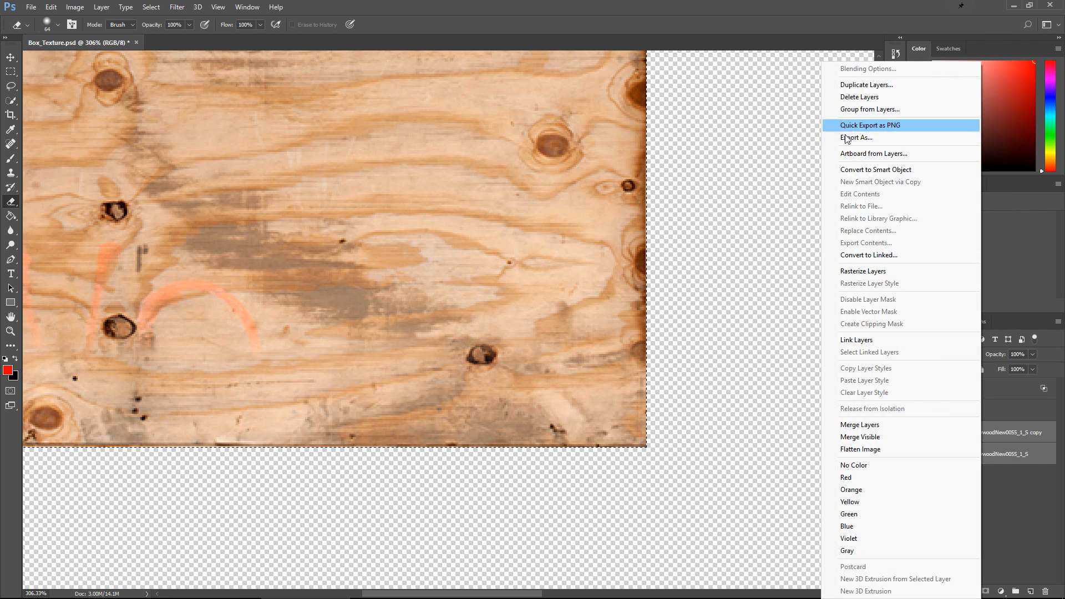
left_click(903, 424)
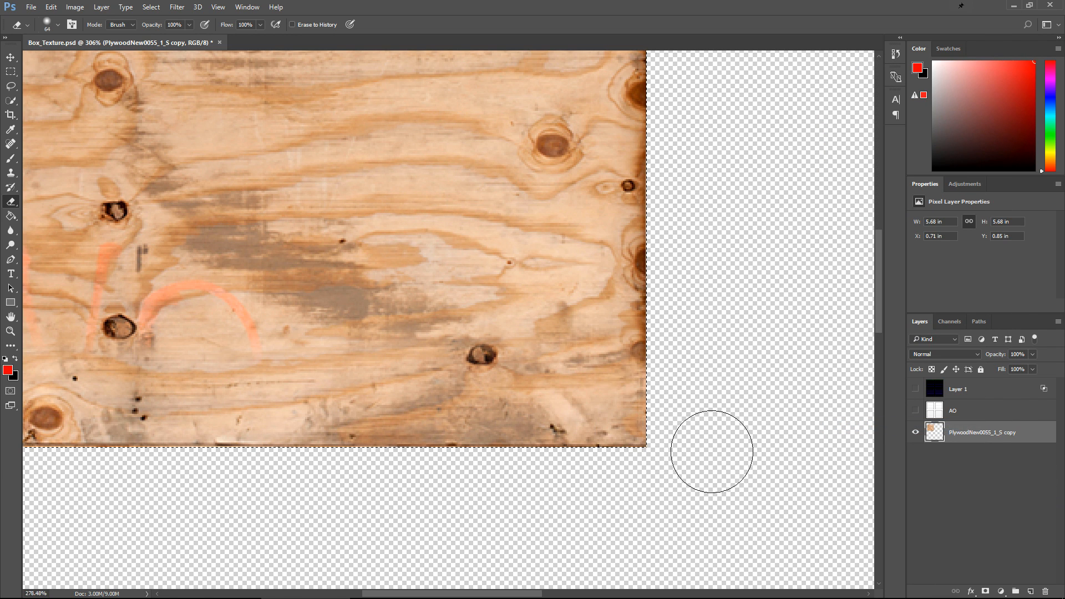
Add a layer mask from the square selection to the merged plywood layer and target the layer's image
scroll(711, 442, "down", 4, "alt")
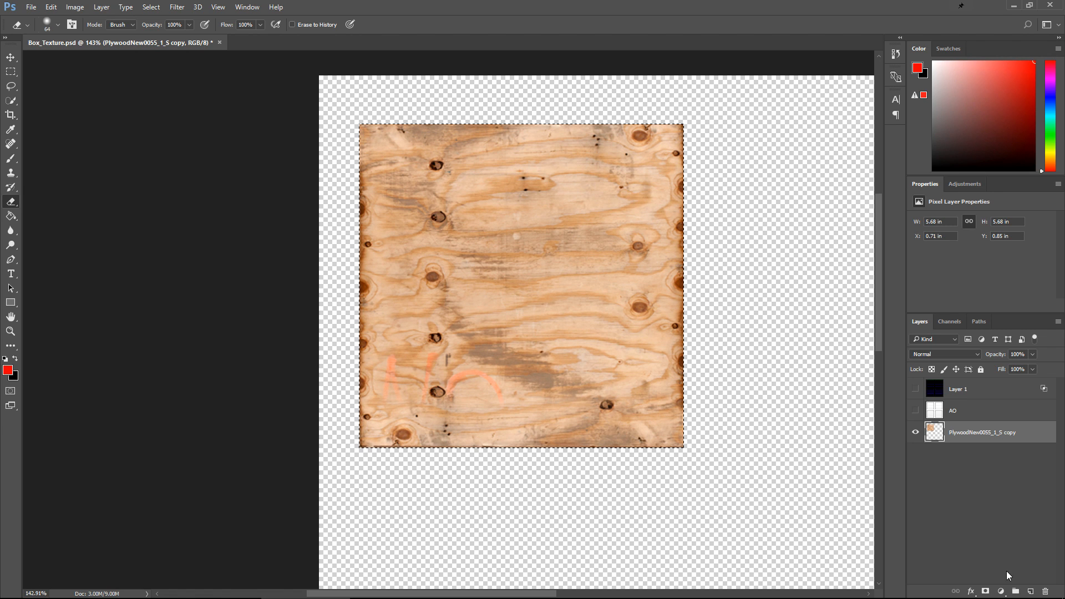
left_click(985, 592)
left_click(935, 432)
Clone a dark edge knot onto the plywood face's left edge near the upper corner with a 34 px Clone Stamp
scroll(380, 126, "up", 3, "alt")
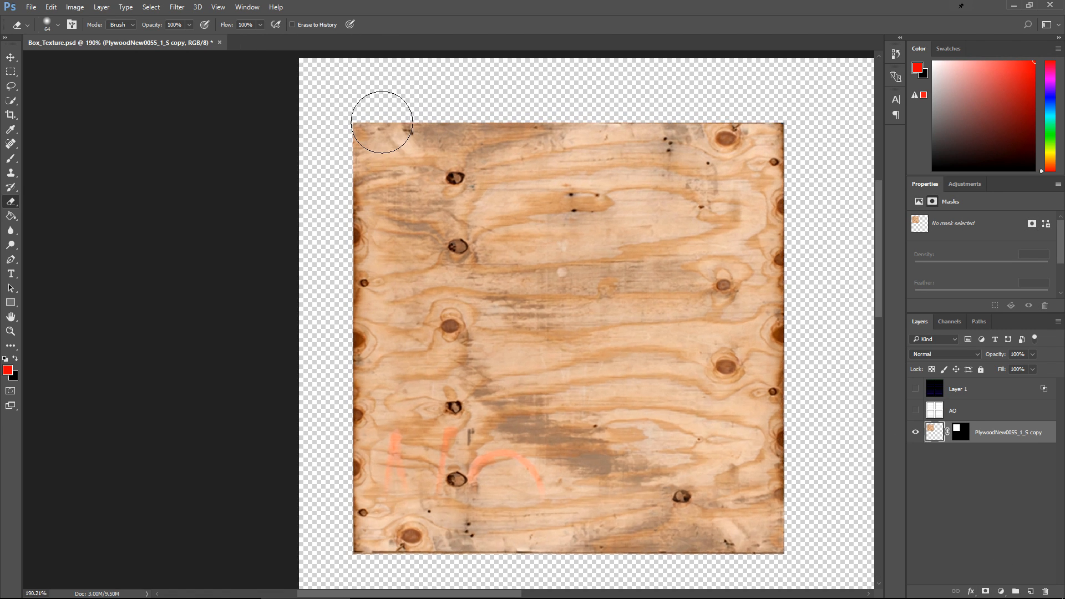
left_click(12, 173)
scroll(620, 157, "down", 3, "alt")
scroll(597, 174, "up", 4, "alt")
right_click_drag(406, 235, 414, 235, "alt")
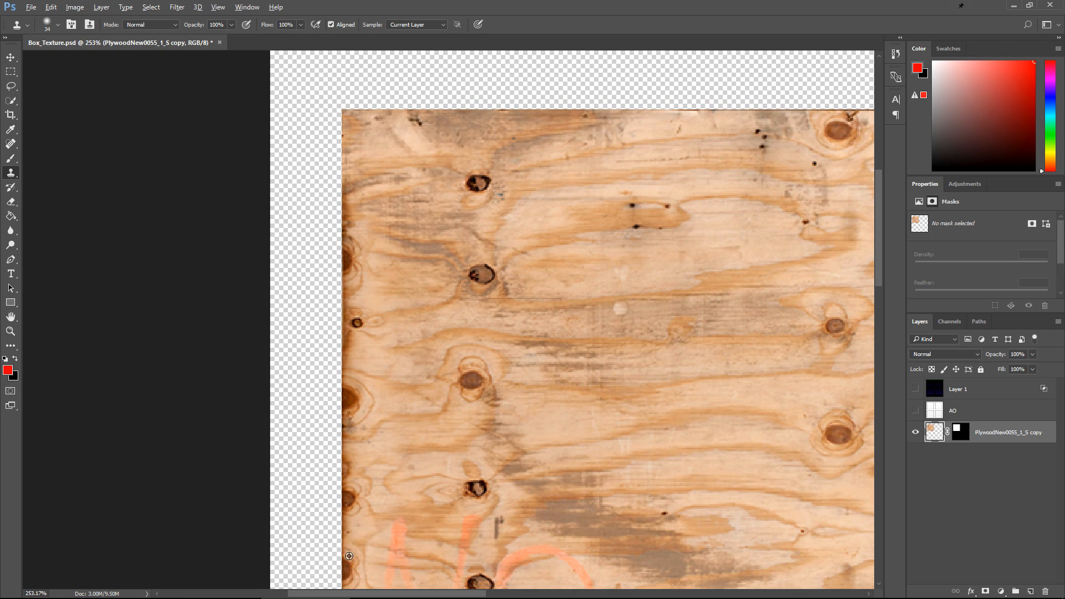
left_click(344, 575, "alt")
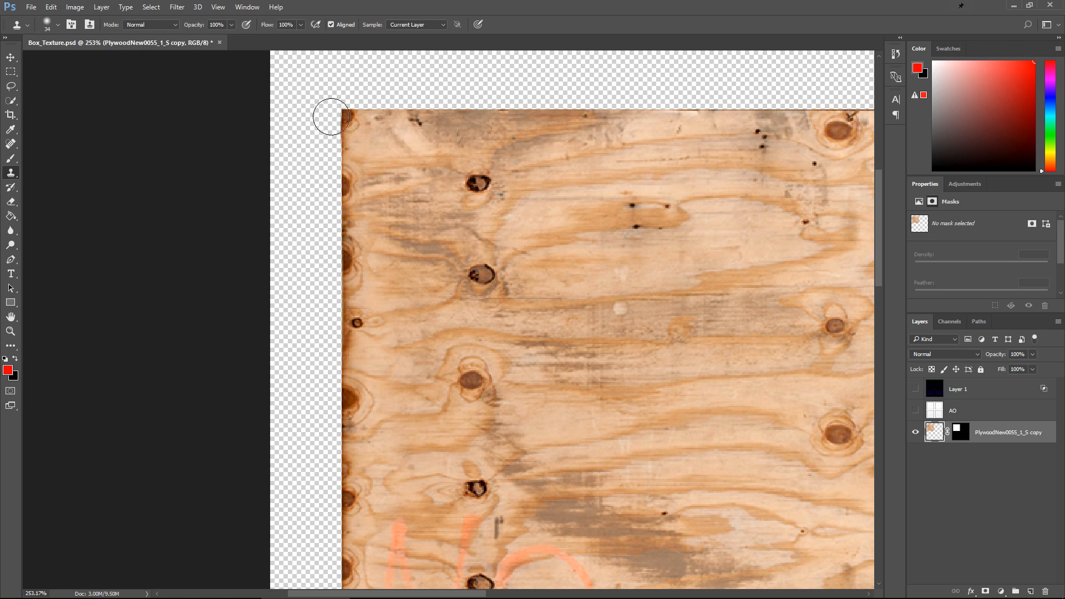
Examine the plywood face's lower corners, side edges and upper edge for remaining seams
scroll(333, 128, "down", 3, "alt")
scroll(743, 299, "up", 2, "alt")
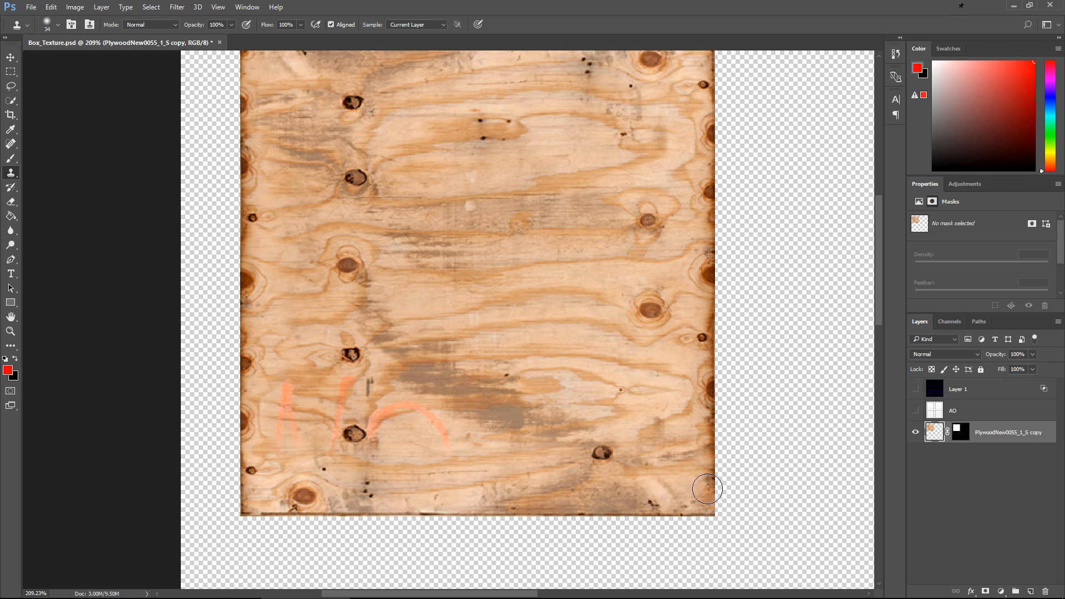
scroll(727, 558, "up", 3, "alt")
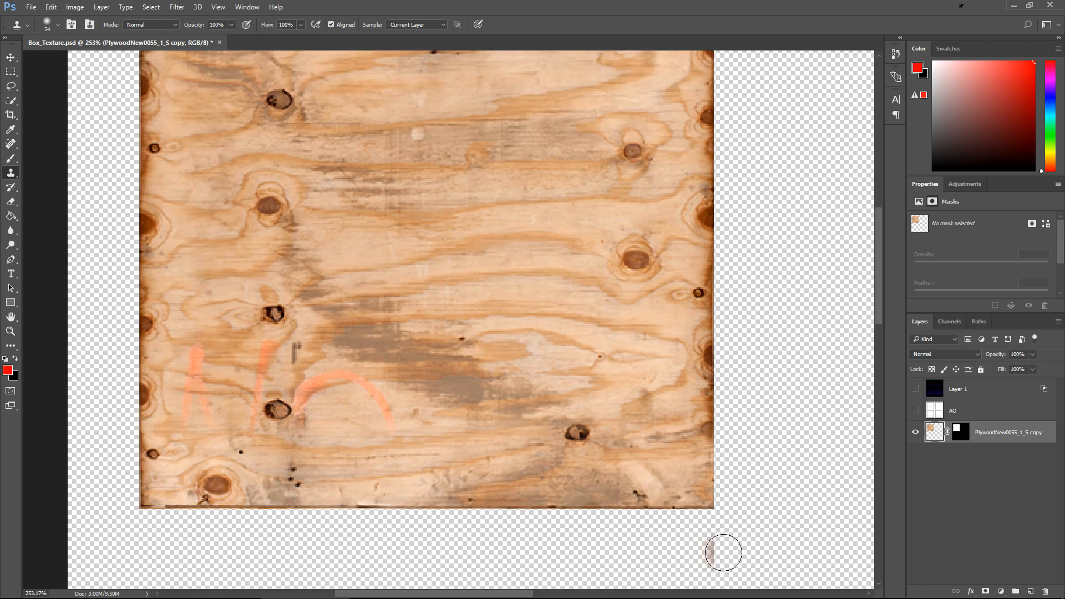
scroll(765, 479, "up", 2, "alt")
scroll(732, 231, "down", 5, "alt")
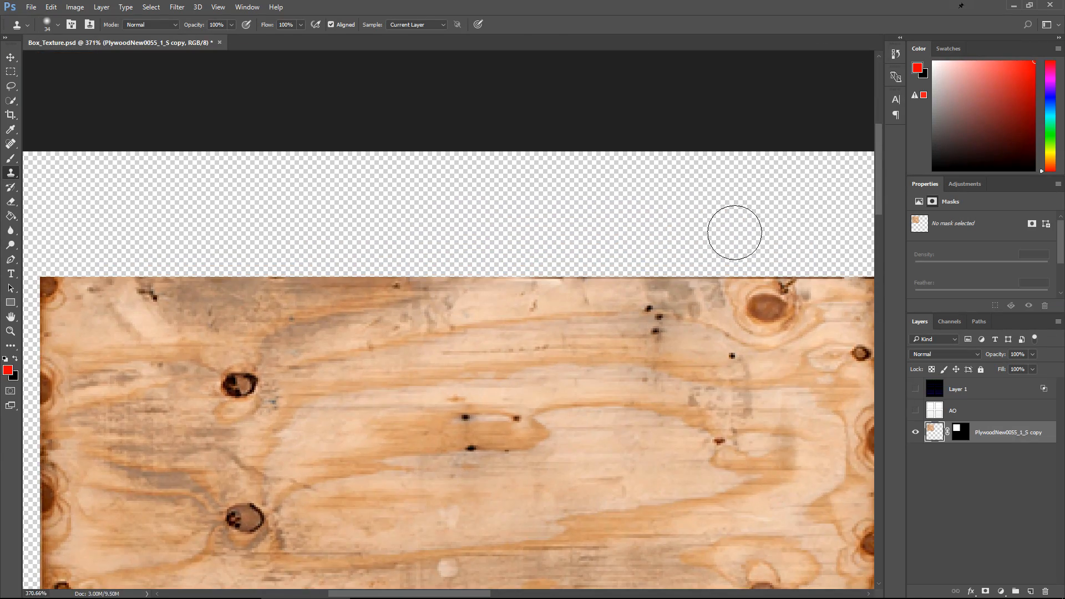
scroll(638, 185, "up", 2, "alt")
scroll(638, 199, "up", 2, "alt")
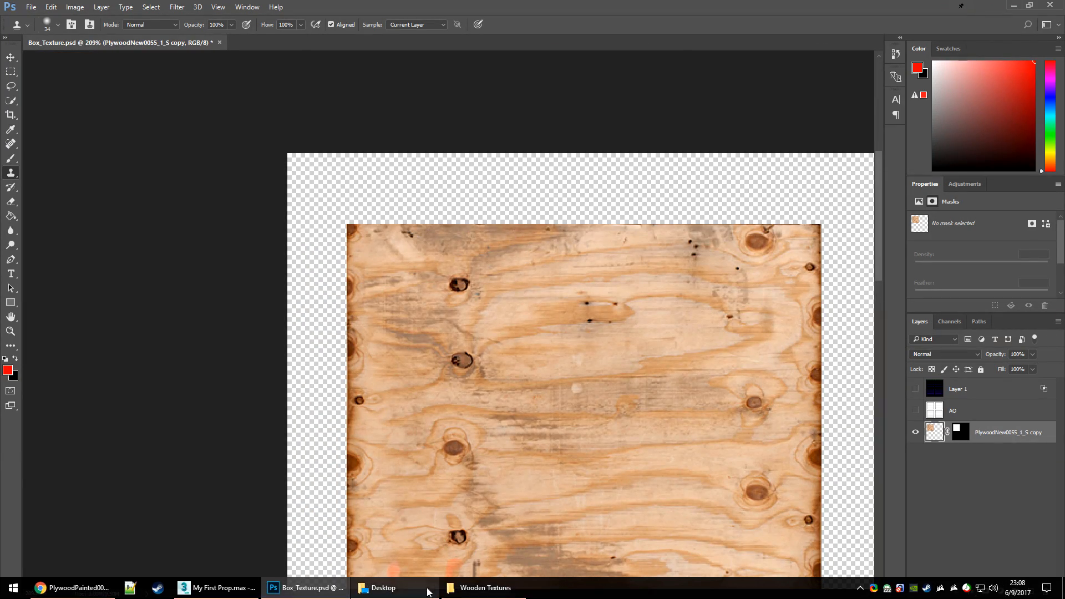
Switch to the Wooden Textures folder, compare the plywood images and place PlywoodNew0055_7_S.jpg in the texture document
left_click(483, 588)
left_click(741, 171)
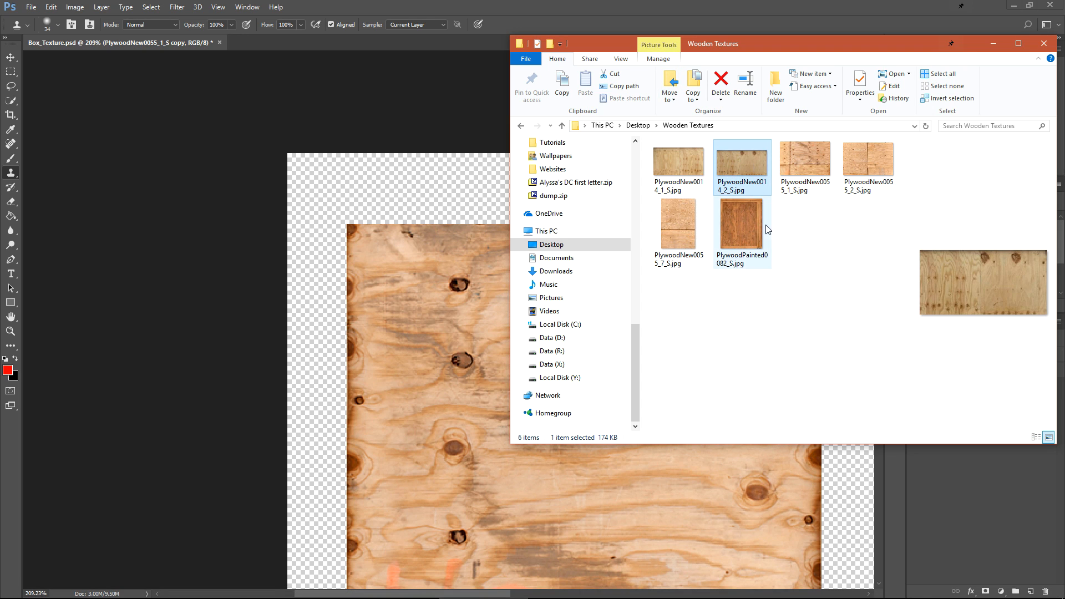
left_click(828, 173)
left_click(860, 186)
left_click(803, 163)
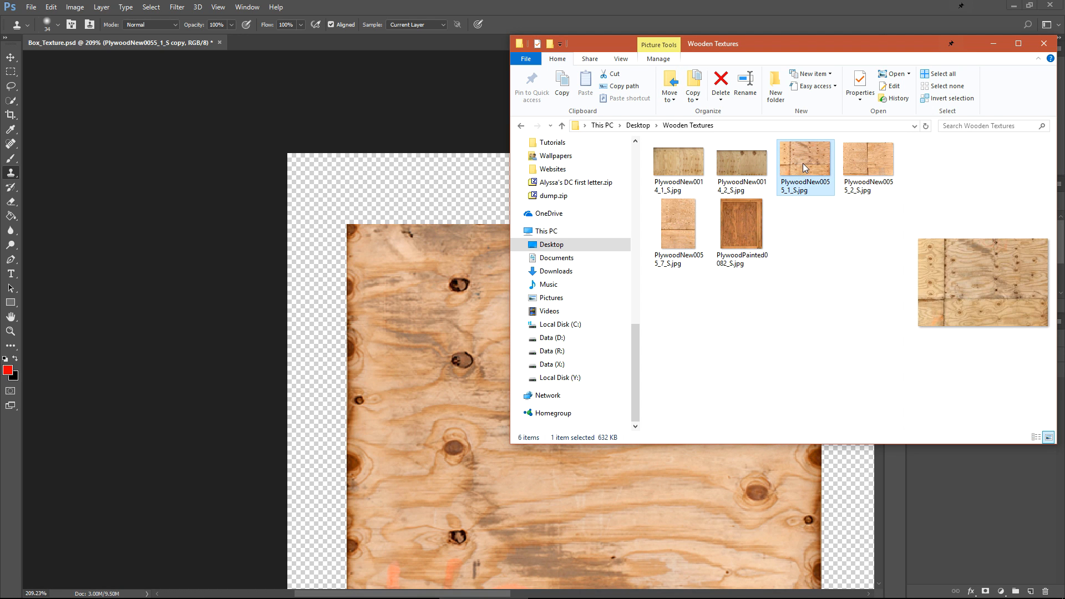
left_click_drag(678, 225, 311, 388)
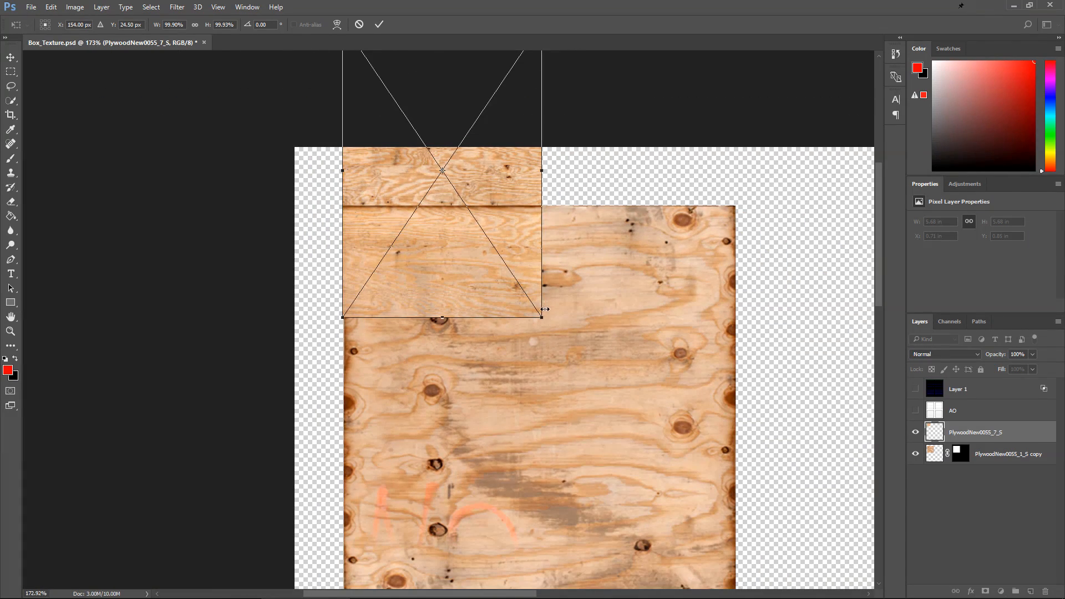
Scale the placed PlywoodNew0055_7_S image to the face's width, align its board seam with the face's upper edge and commit
left_click_drag(544, 309, 637, 456, "alt+shift")
left_click_drag(537, 350, 627, 315)
left_click_drag(731, 423, 736, 430, "shift")
left_click_drag(713, 360, 714, 358)
key("Return")
key("s")
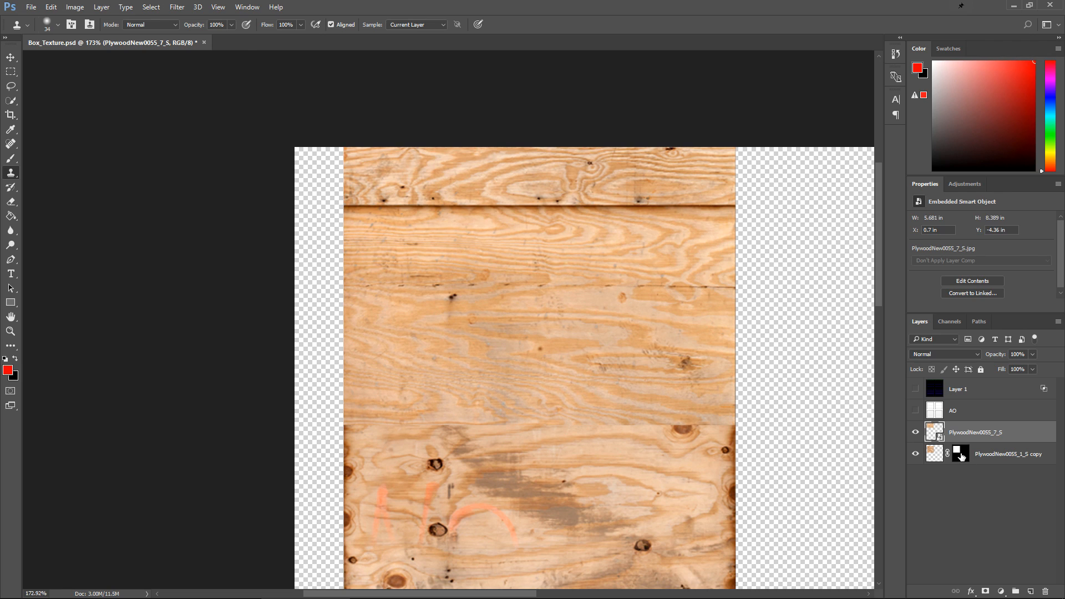
Mask the PlywoodNew0055_7_S layer to the square of the existing plywood mask and target the layer's image
left_click(967, 448, "ctrl")
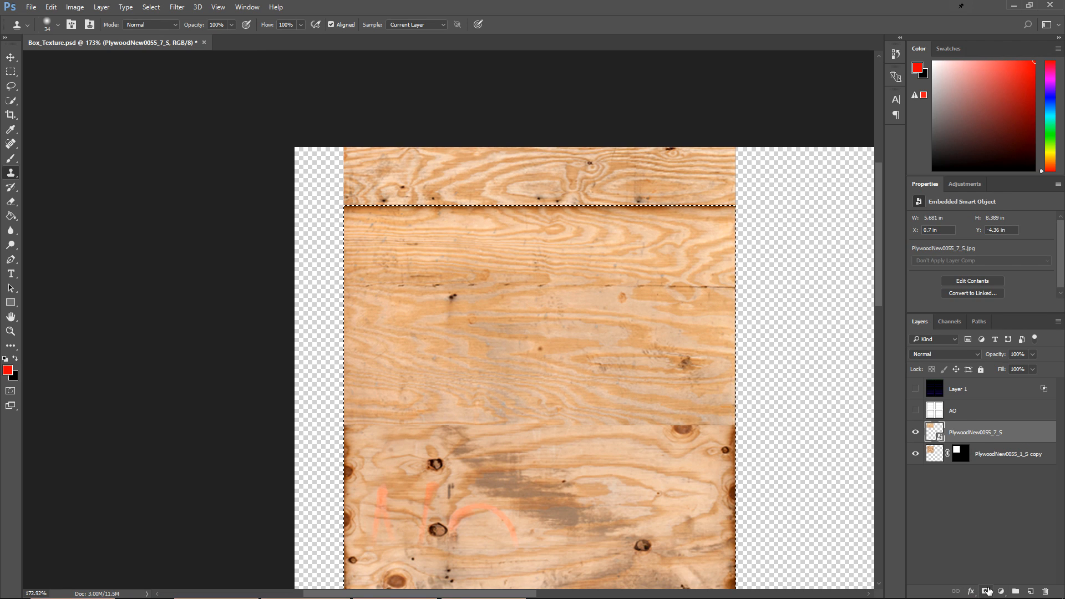
left_click(986, 591)
scroll(768, 273, "up", 1, "alt")
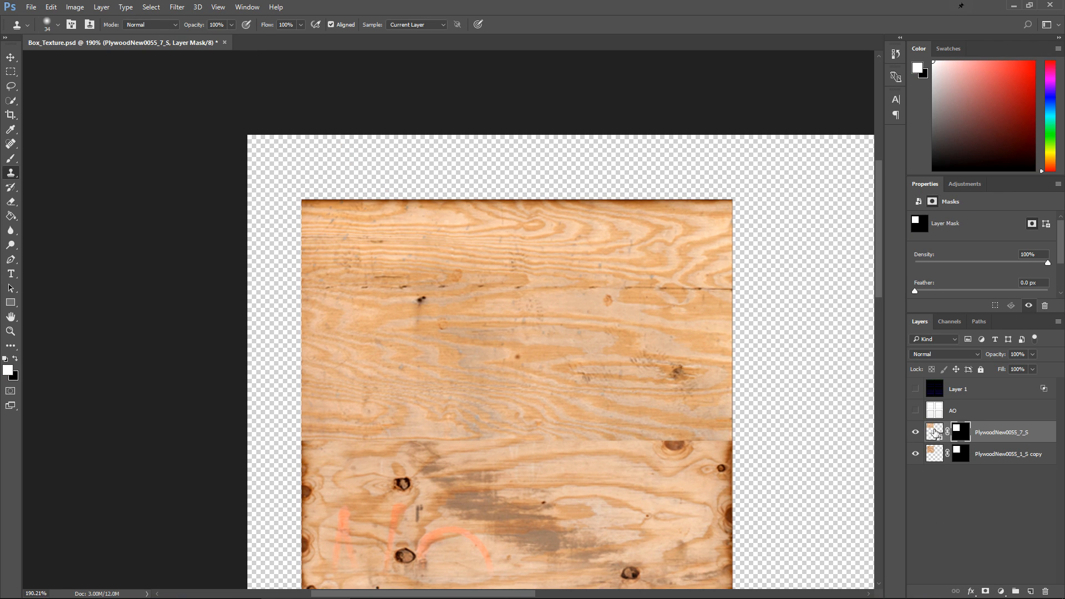
left_click(935, 433)
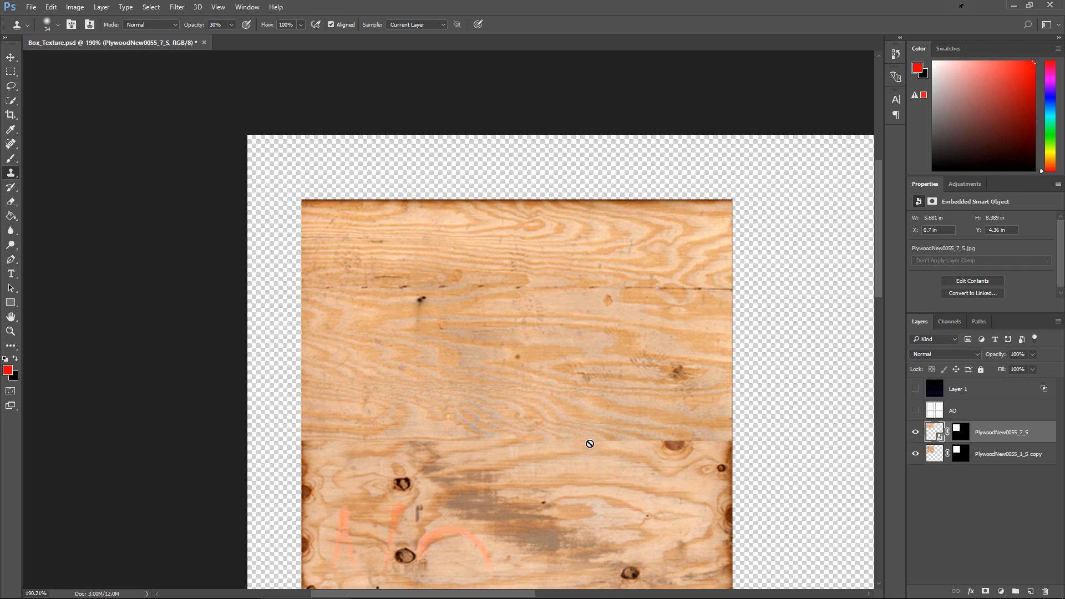
Rasterize the PlywoodNew0055_7_S smart object layer for editing with the Eraser
key("e")
right_click(941, 433)
right_click(1017, 435)
left_click(910, 271)
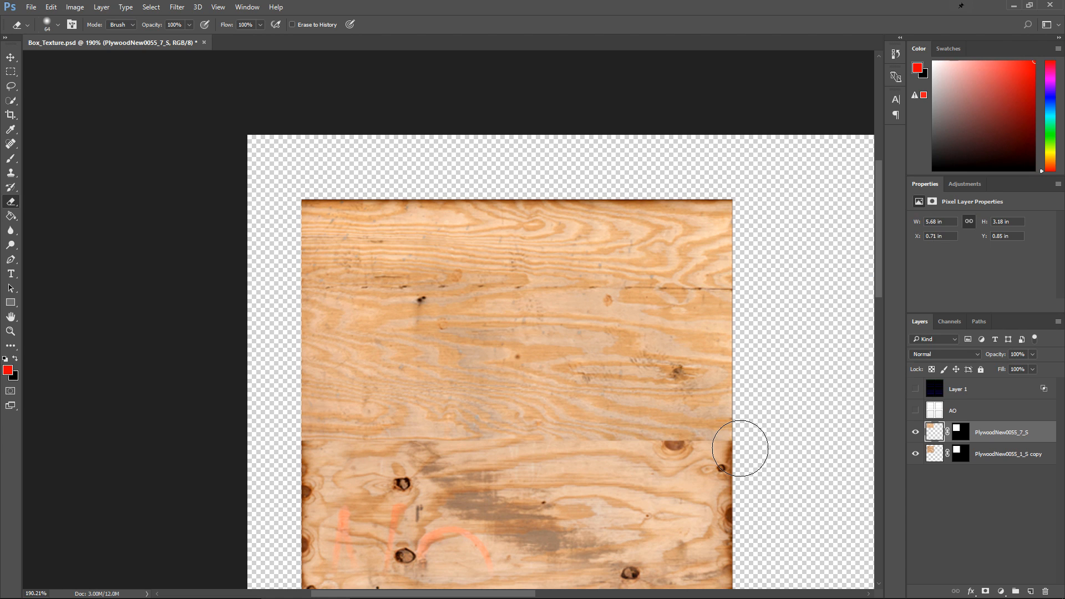
Erase the lower part and side edges of PlywoodNew0055_7_S with a soft 133 px brush to blend it into the plywood below
right_click(466, 331)
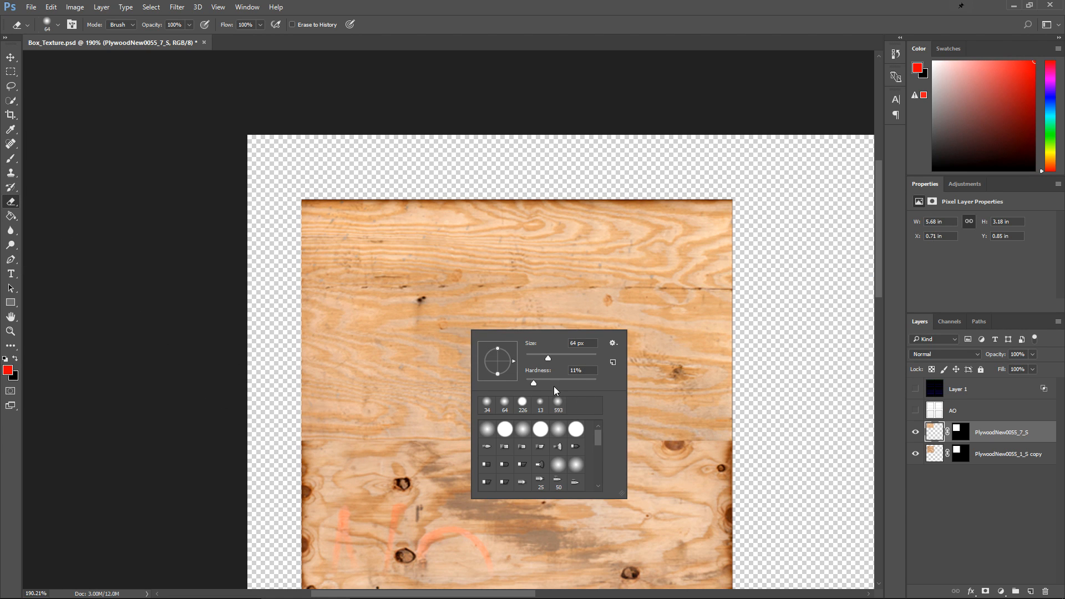
key("Return")
right_click_drag(373, 463, 411, 463, "alt")
mouse_move(298, 450)
left_mouse_down()
mouse_move(298, 353)
mouse_move(433, 428)
mouse_move(588, 416)
left_mouse_up()
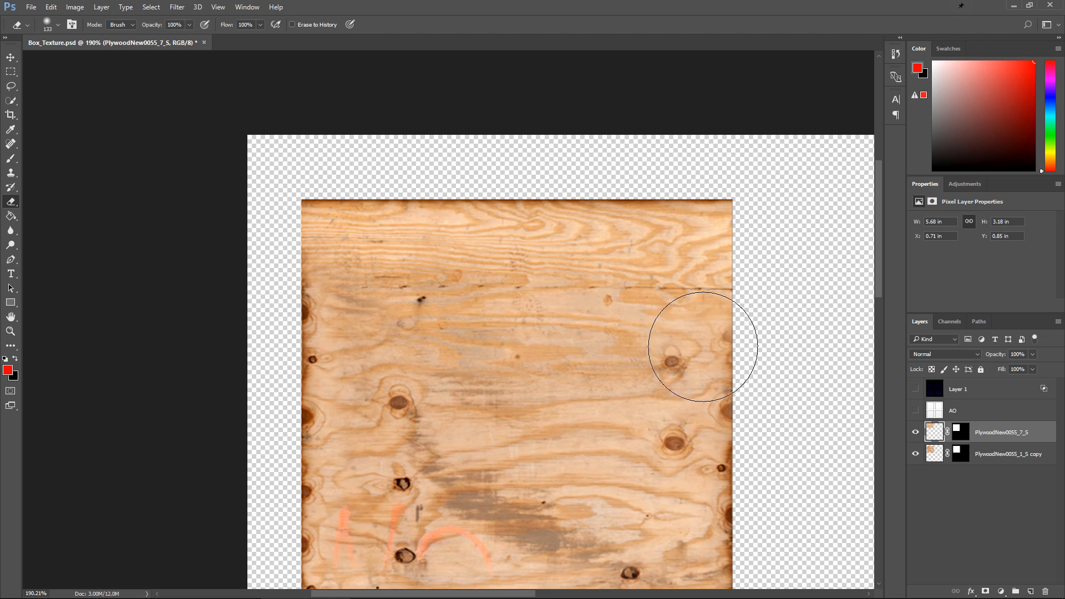
scroll(777, 239, "up", 6, "alt")
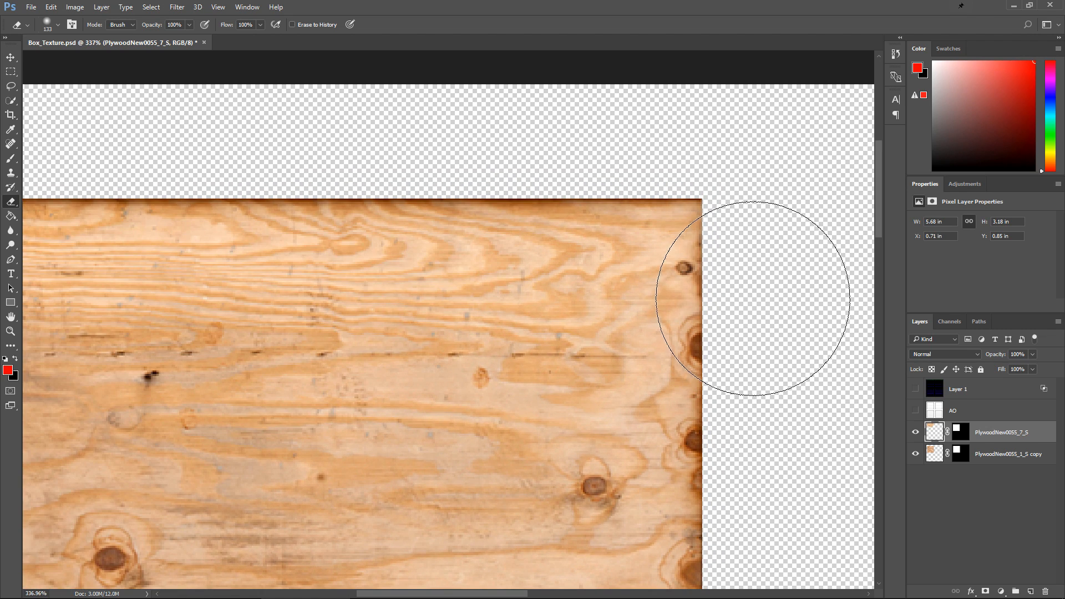
scroll(766, 311, "down", 6, "alt")
scroll(512, 399, "down", 9, "alt")
Show the AO layer over the blended plywood face and check the plank gaps
key("v")
scroll(304, 223, "up", 4, "alt")
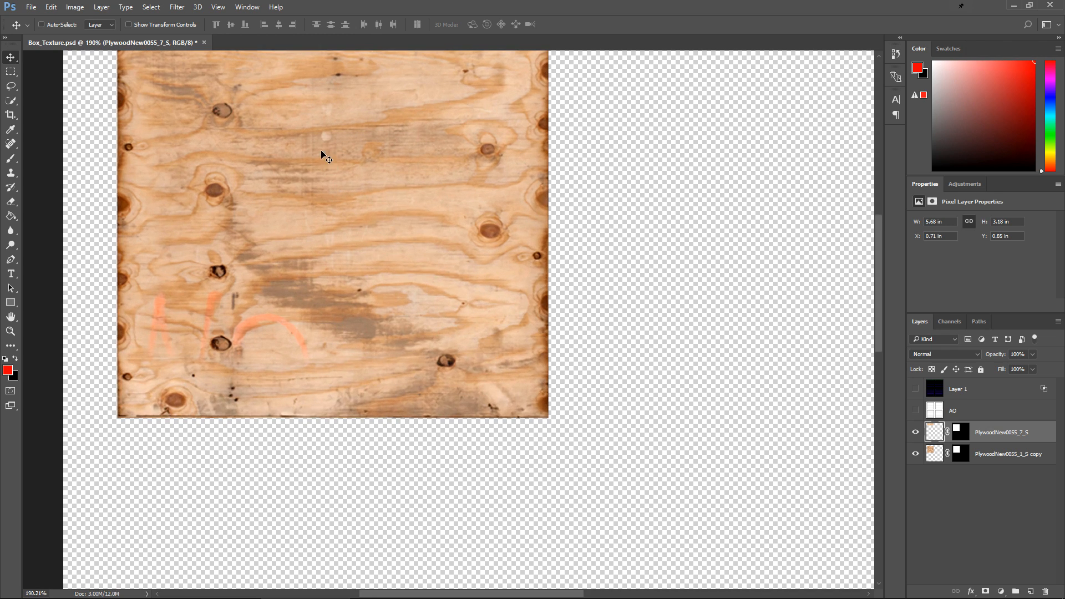
left_click_drag(634, 162, 801, 271)
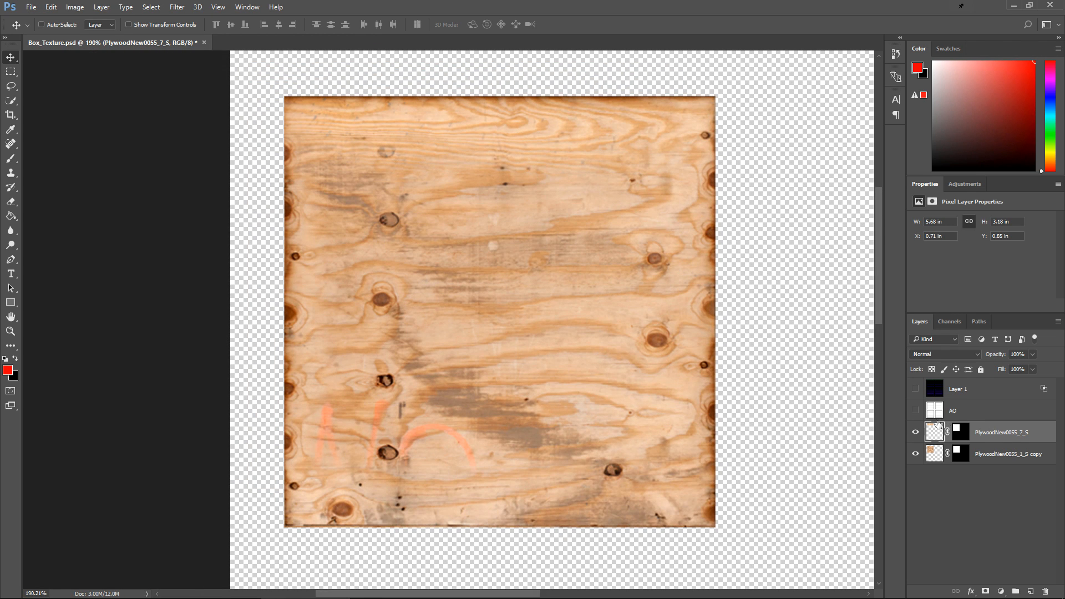
left_click(916, 411)
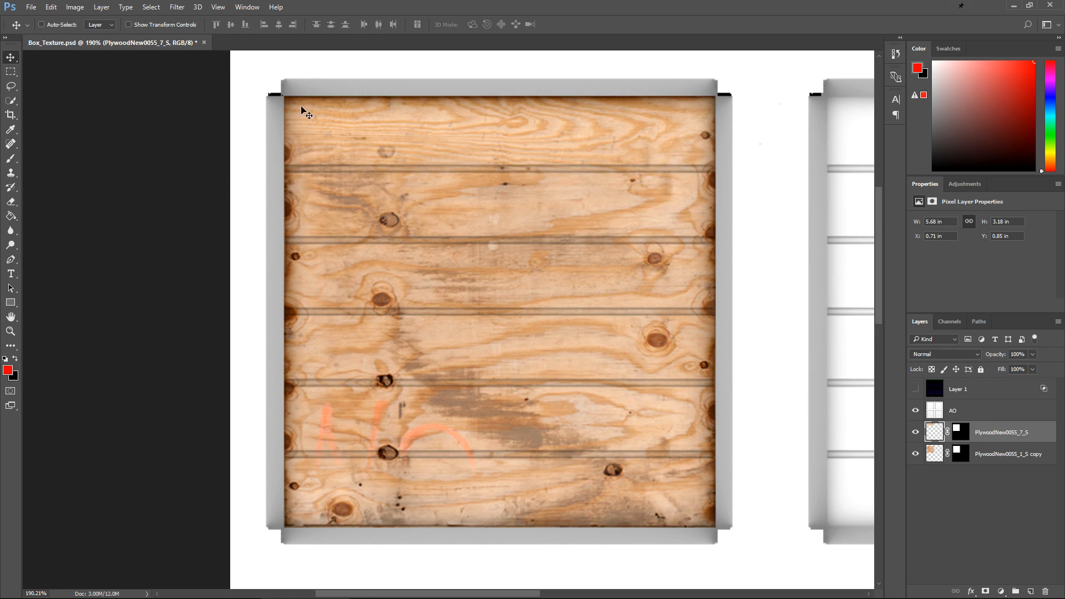
scroll(364, 162, "up", 3, "alt")
scroll(538, 183, "down", 2, "alt")
scroll(520, 174, "up", 2, "alt")
scroll(522, 176, "up", 1, "alt")
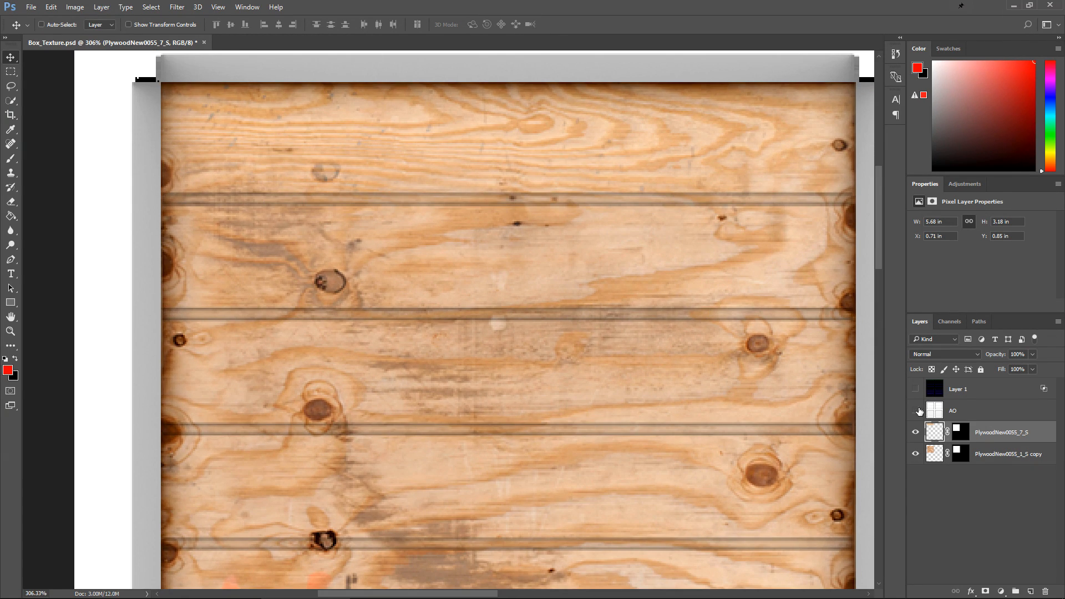
Show the Layer 1 UV wireframe together with the AO layer and save the texture file
left_click(916, 411)
left_click(916, 389)
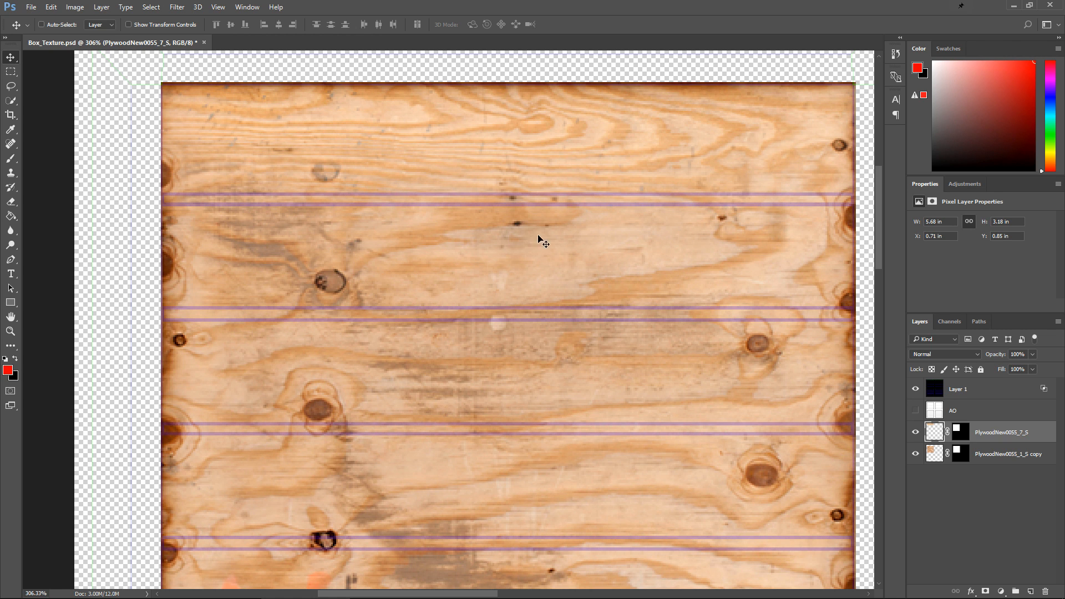
scroll(549, 260, "down", 5, "alt")
left_click(916, 410)
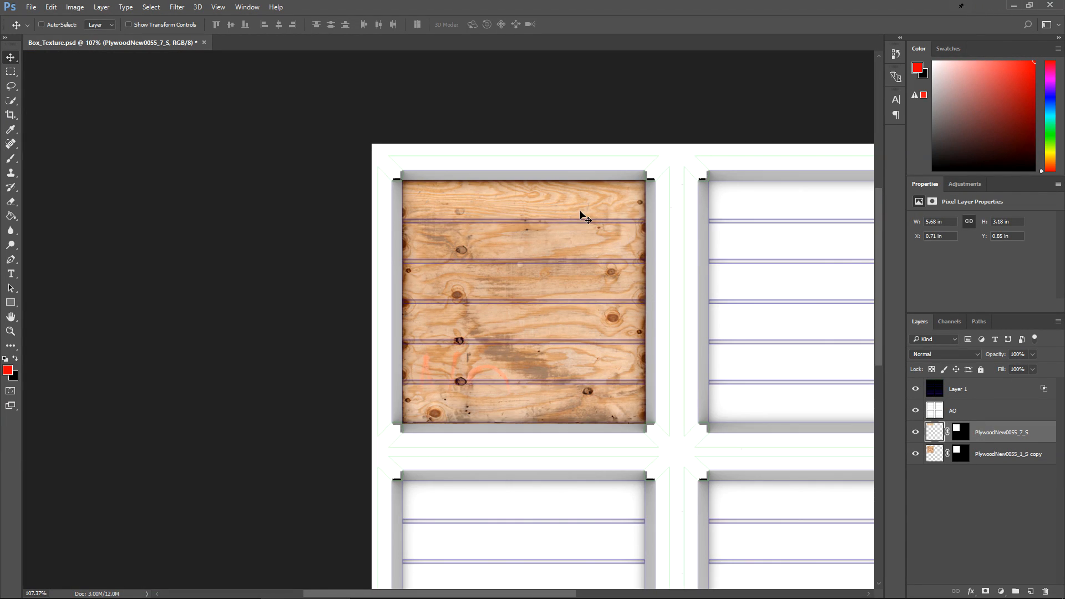
scroll(582, 214, "up", 2, "alt")
key("ctrl+s")
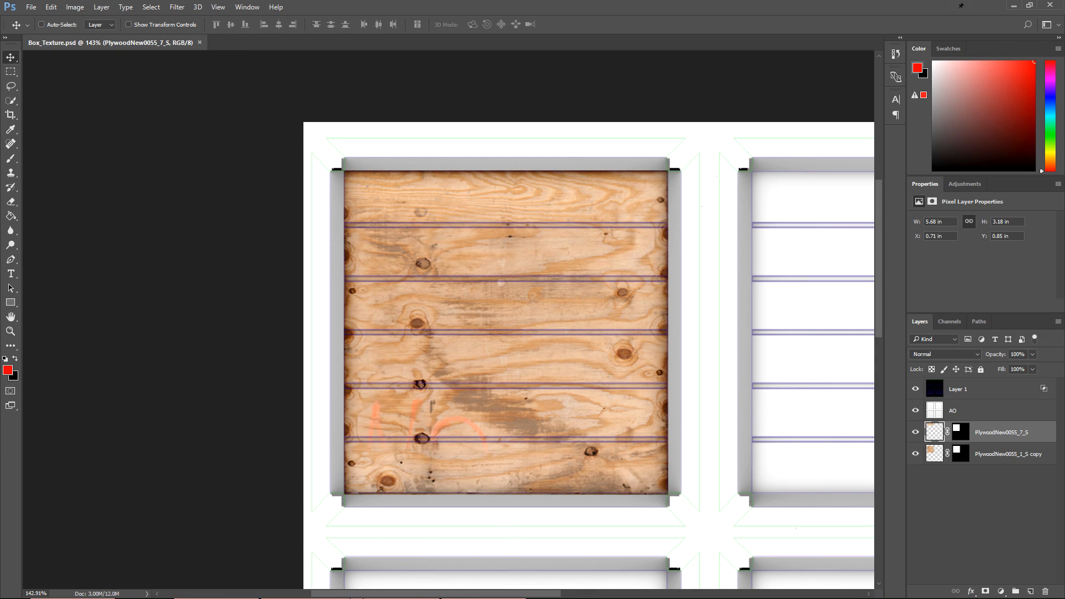
Switch to 3ds Max and inspect the updated plywood texture on the crate's face
key("alt+Tab")
left_click(531, 280)
mouse_move(536, 281)
middle_mouse_down("alt")
mouse_move(585, 284)
mouse_move(544, 292)
mouse_move(596, 391)
mouse_move(607, 356)
mouse_move(588, 283)
mouse_move(556, 304)
mouse_move(551, 291)
middle_mouse_up("alt")
scroll(585, 284, "up", 4)
scroll(573, 288, "down", 3)
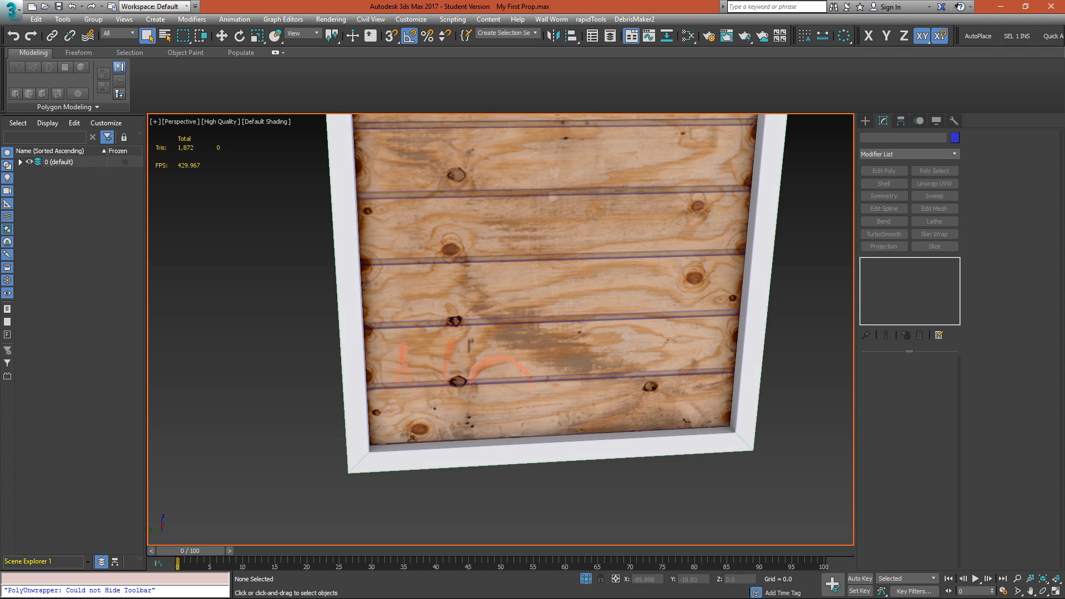
Switch to the browser, search Textures.com for plywood and save the small seamless PlywoodOld0115 image in the Wooden Textures folder
key("alt+Tab")
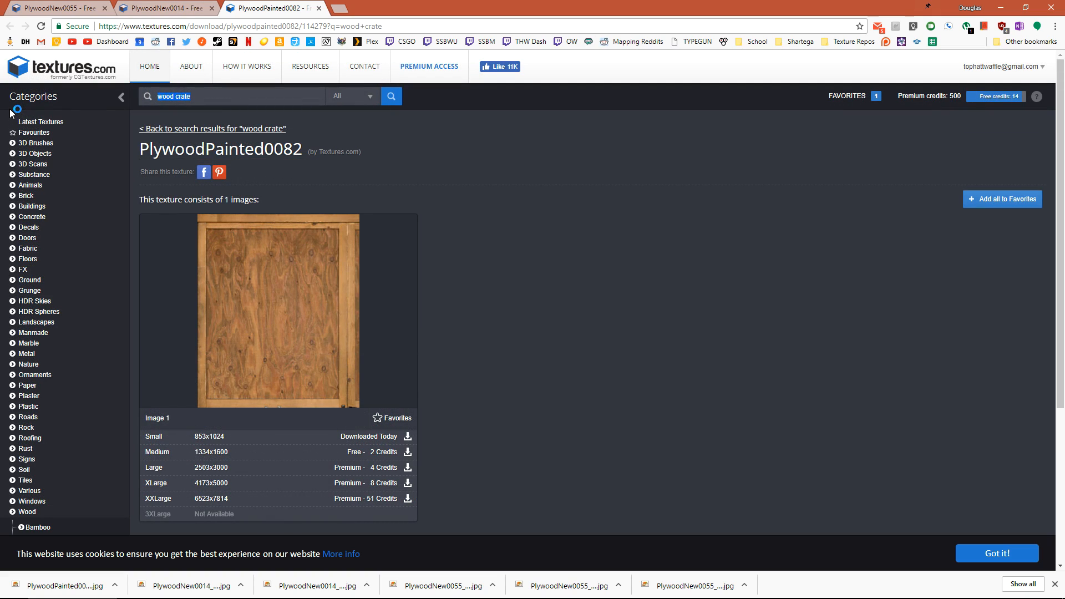
type("plywood")
key("Return")
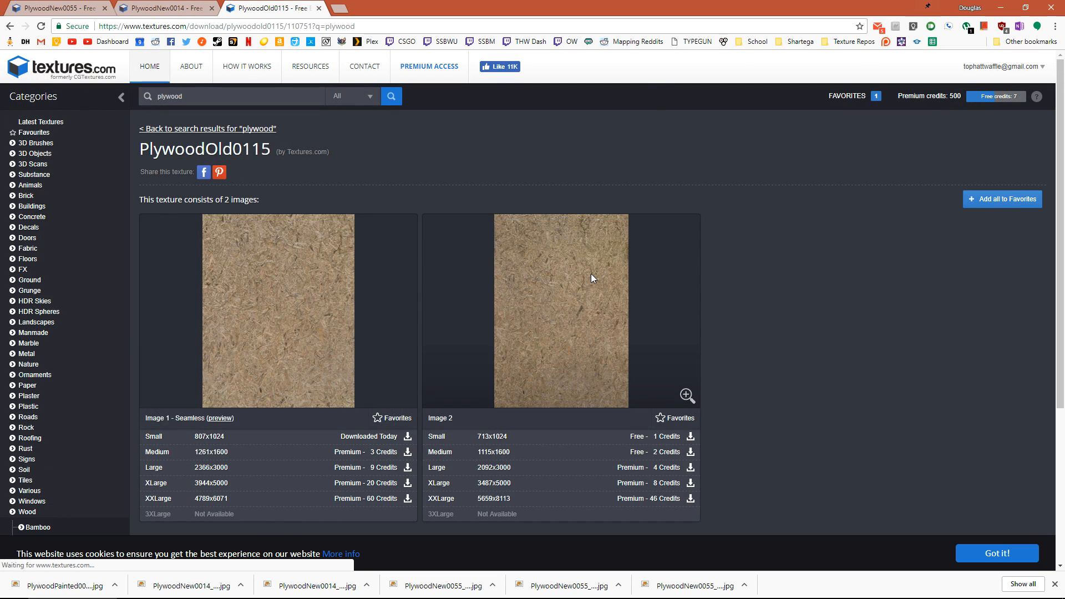
right_click(591, 274)
key("v")
double_click(191, 94)
left_click(566, 328)
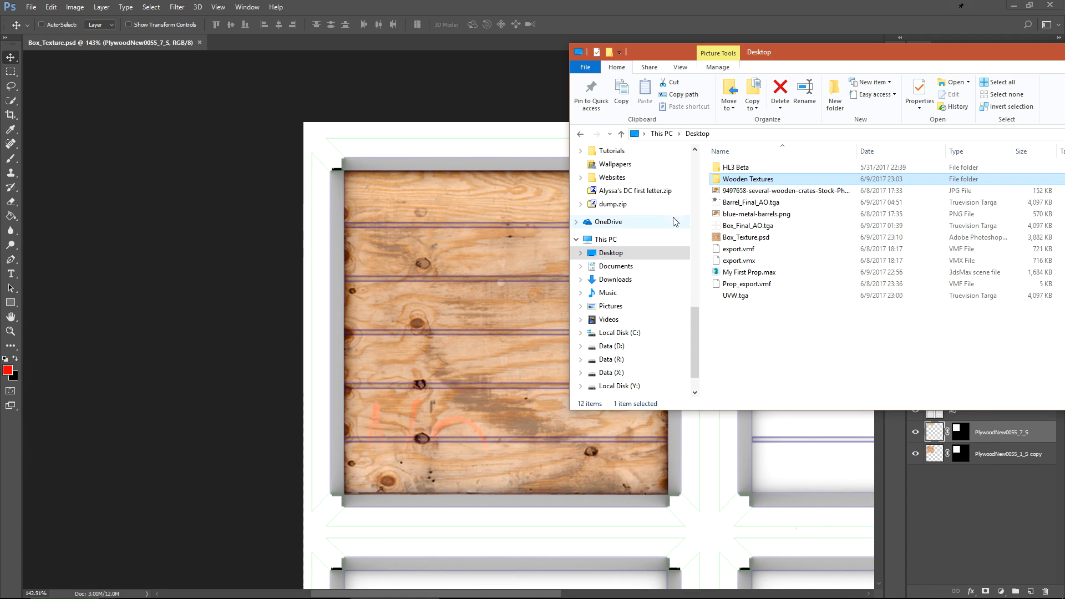
Place the PlywoodOld0115_1_seamless_S image from the Wooden Textures folder in the Photoshop document, against the crate face's left edge
double_click(741, 179)
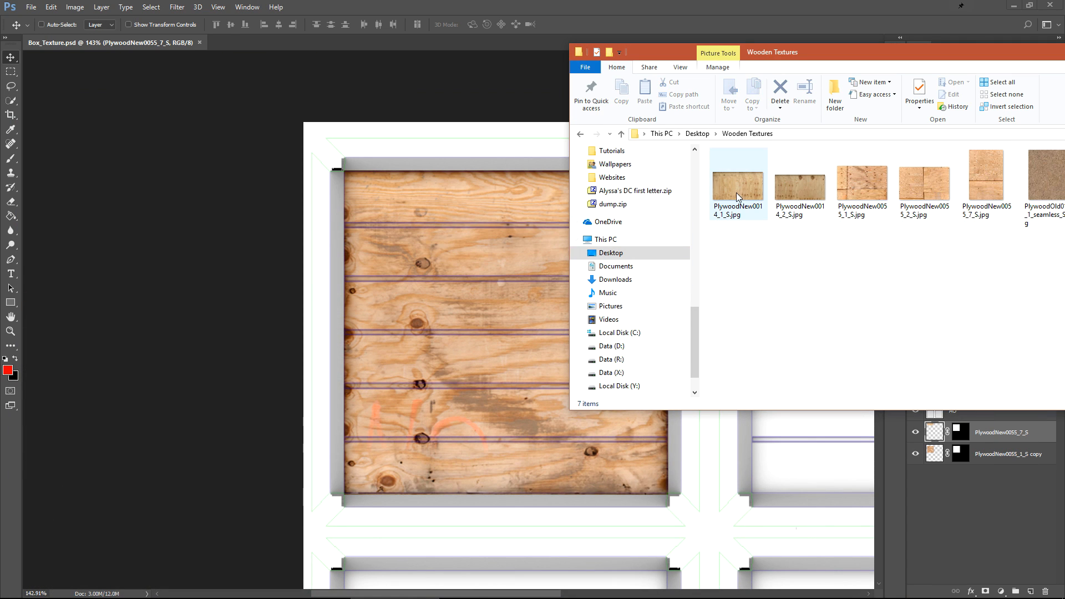
mouse_move(375, 593)
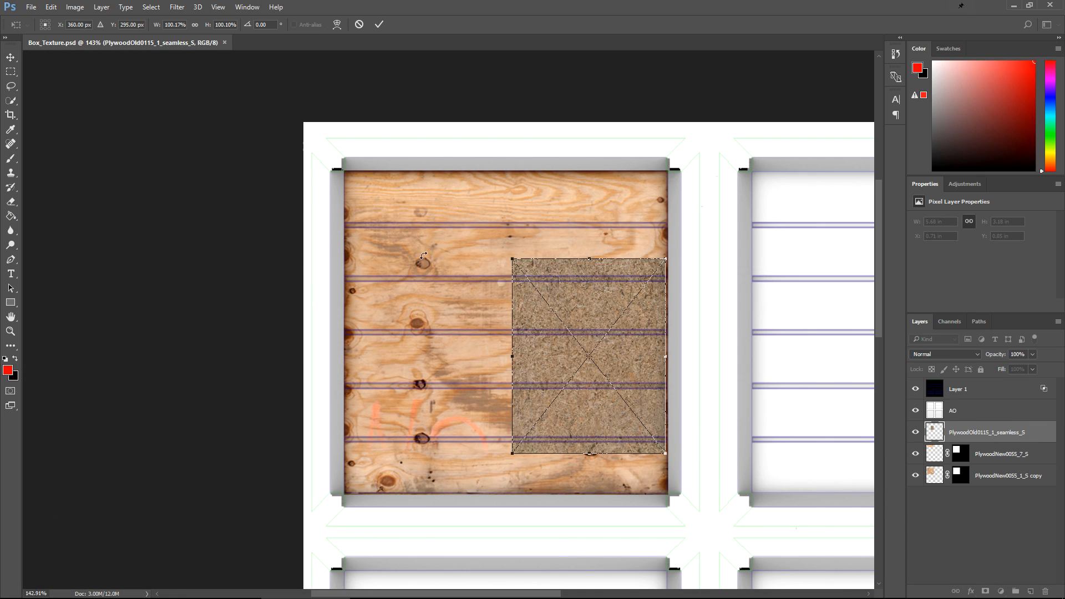
left_click_drag(602, 323, 432, 258)
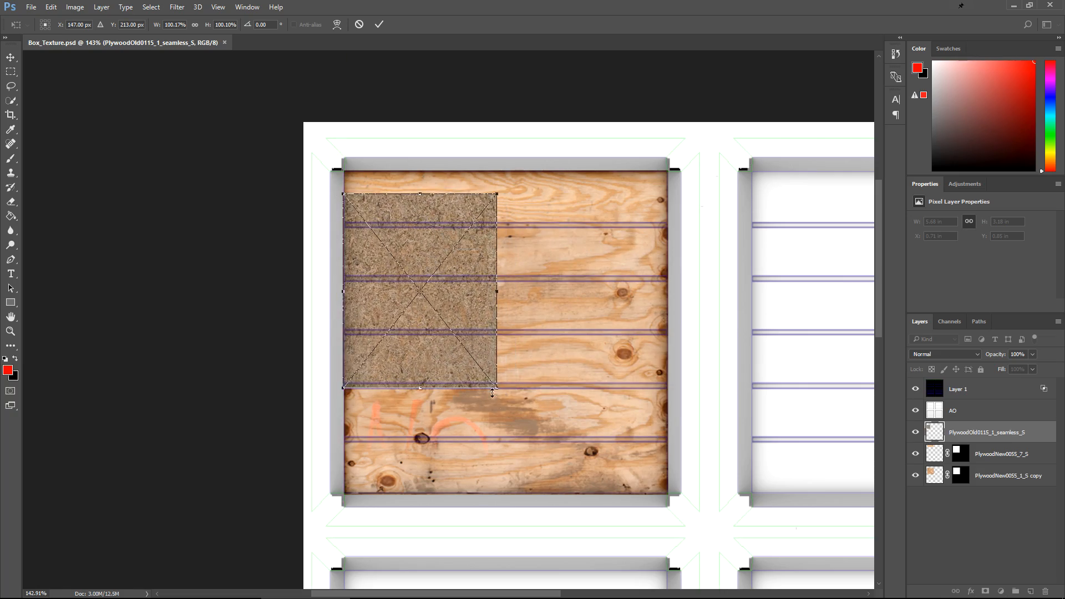
Rotate the placed particleboard image a quarter turn, scale it to cover the face's width and all plank gaps, and commit
left_click_drag(497, 389, 711, 530, "alt+shift")
left_click_drag(707, 278, 409, 499, "shift")
left_click_drag(712, 61, 575, 169, "alt+shift")
left_click_drag(510, 250, 590, 301)
left_click_drag(654, 465, 661, 477, "alt+shift")
left_click_drag(597, 414, 602, 415)
key("Return")
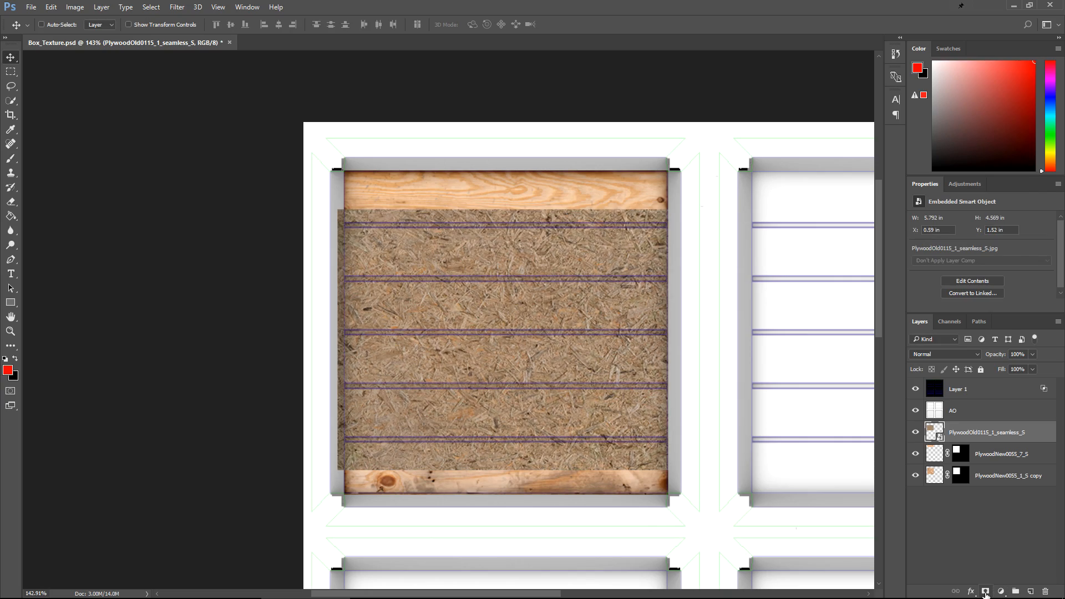
Try a layer mask on the particleboard layer, undo it, and raise Layer 1's opacity to strengthen the UV lines
left_click(986, 593)
key("ctrl+z")
scroll(638, 233, "up", 6, "alt")
key("m")
scroll(678, 218, "down", 3, "alt")
scroll(669, 219, "up", 6, "alt")
left_click(992, 413)
left_click(982, 390)
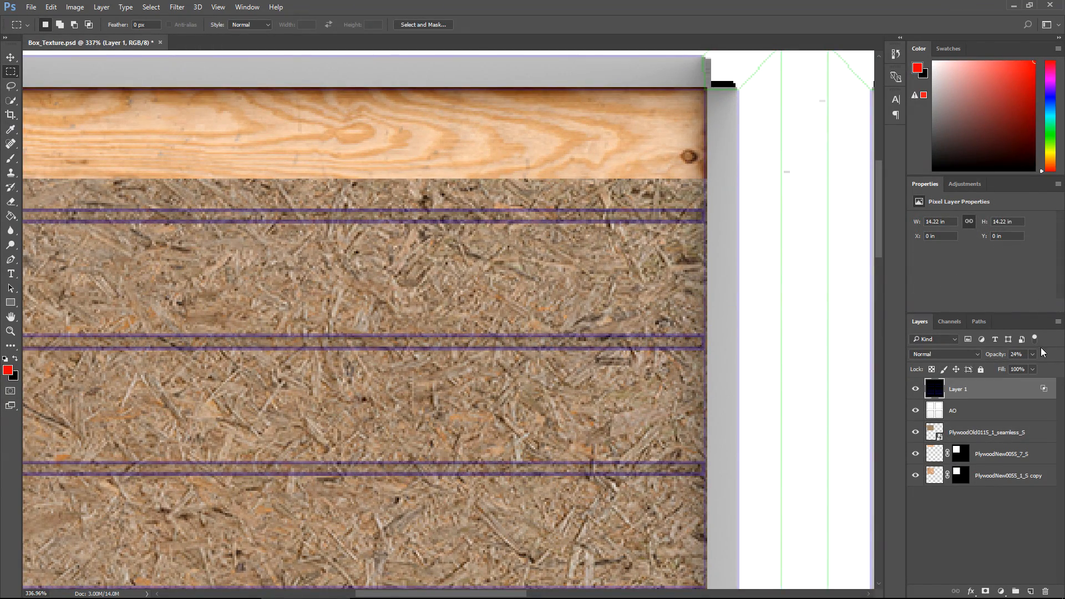
left_click_drag(1023, 364, 1057, 368)
With the PlywoodOld0115_1_seamless_S layer targeted, select the five narrow gap strips between the planks using the Rectangular Marquee
left_click(987, 433)
scroll(766, 214, "down", 3, "alt")
scroll(767, 213, "up", 3, "alt")
mouse_move(748, 201)
left_mouse_down()
mouse_move(411, 228)
mouse_move(7, 215)
mouse_move(800, 200)
mouse_move(55, 215)
left_mouse_up()
left_click_drag(748, 316, 55, 330, "shift")
left_click_drag(55, 432, 748, 445, "shift")
scroll(735, 447, "down", 3, "alt")
scroll(723, 457, "up", 4, "alt")
scroll(722, 457, "down", 2, "alt")
left_click_drag(789, 353, 163, 363, "shift")
left_click_drag(789, 457, 163, 466, "shift")
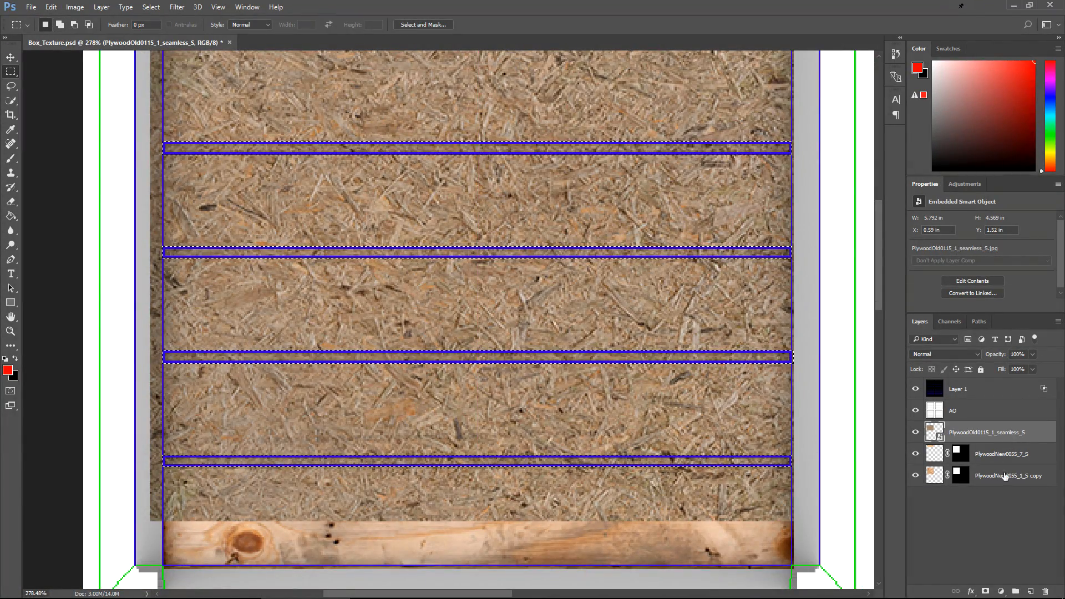
Mask the PlywoodOld0115_1_seamless_S layer to the selected gap strips and hide Layer 1's UV lines
left_click(986, 591)
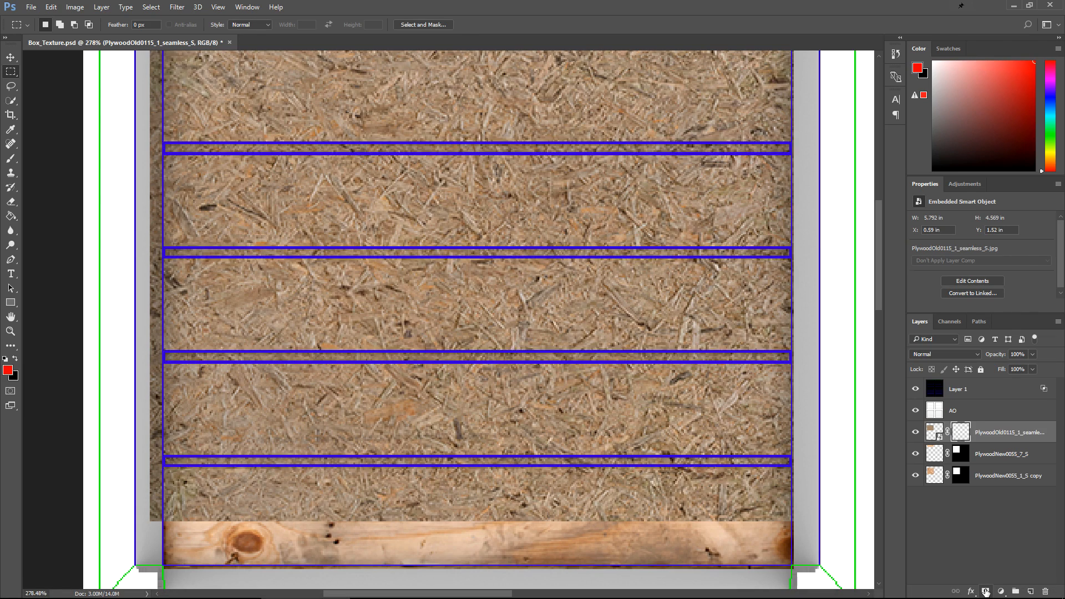
scroll(611, 360, "down", 2, "alt")
left_click(993, 389)
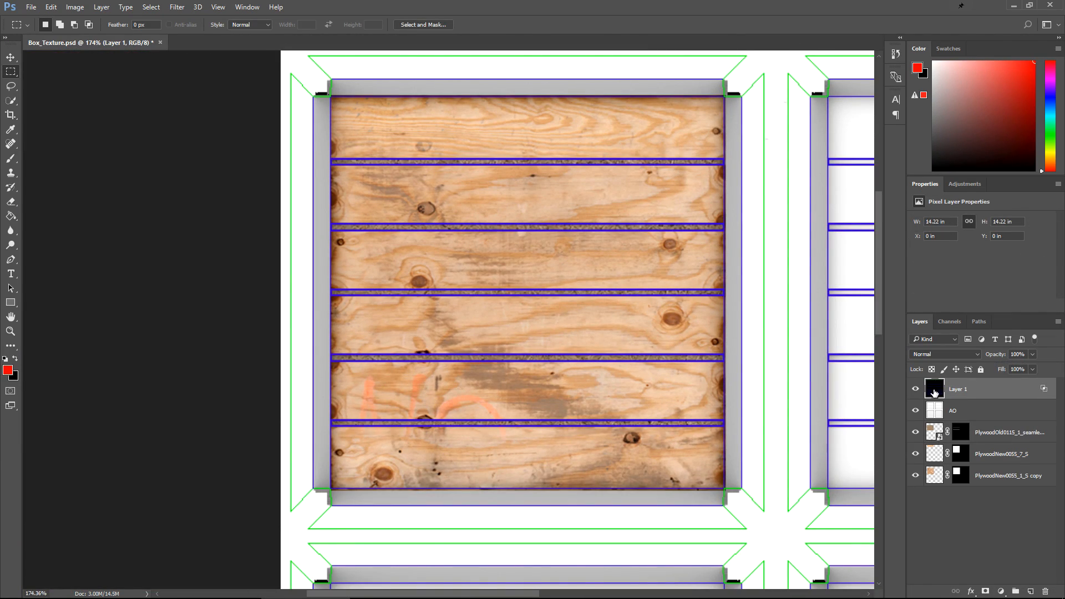
left_click(916, 391)
scroll(476, 239, "up", 3, "alt")
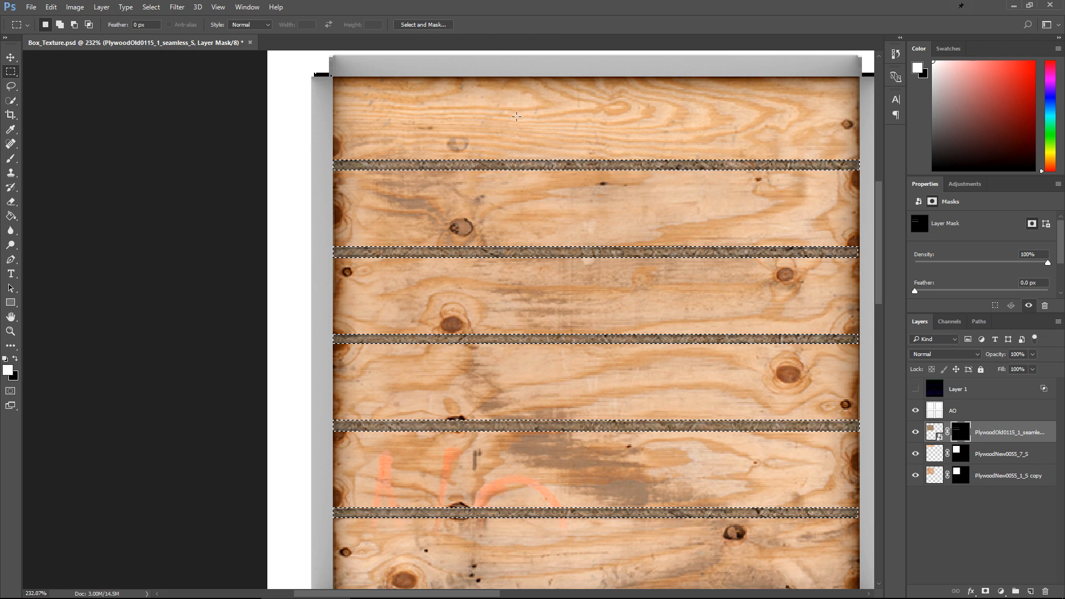
Feather the gap-strip selection by 2 pixels to soften the particleboard mask's edges, and clear the selection
key("shift+F6")
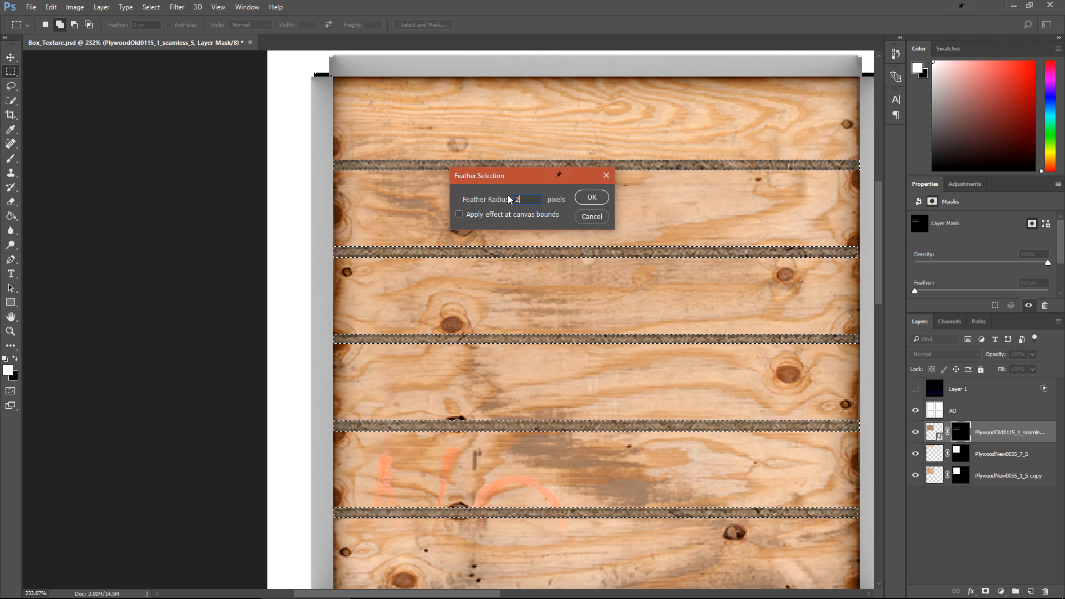
left_click(593, 198)
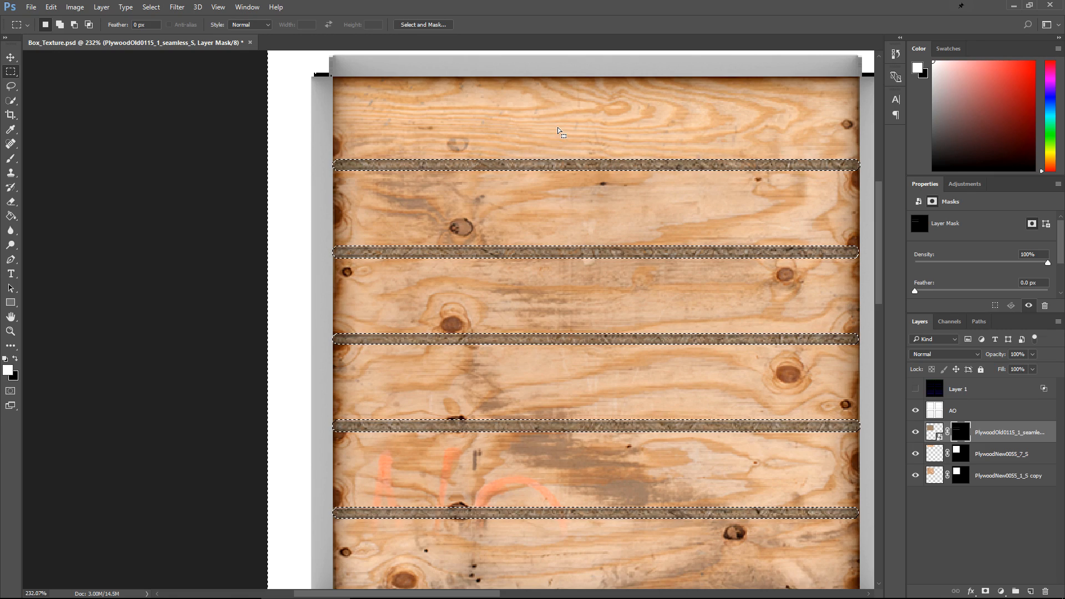
scroll(558, 131, "up", 13, "alt")
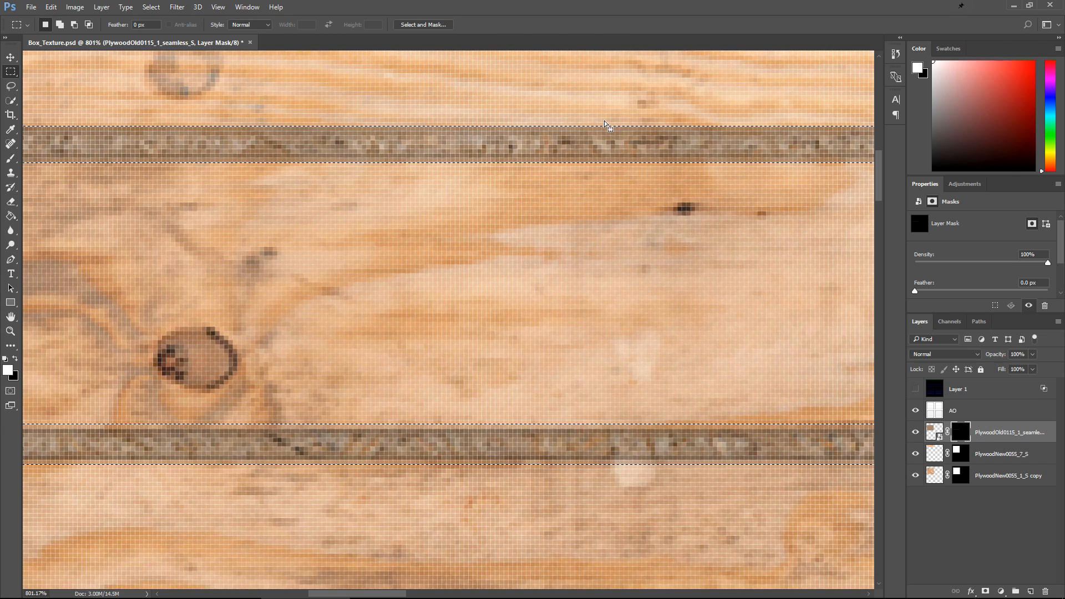
scroll(554, 236, "down", 7, "alt")
scroll(583, 318, "down", 5, "alt")
key("ctrl+d")
key("v")
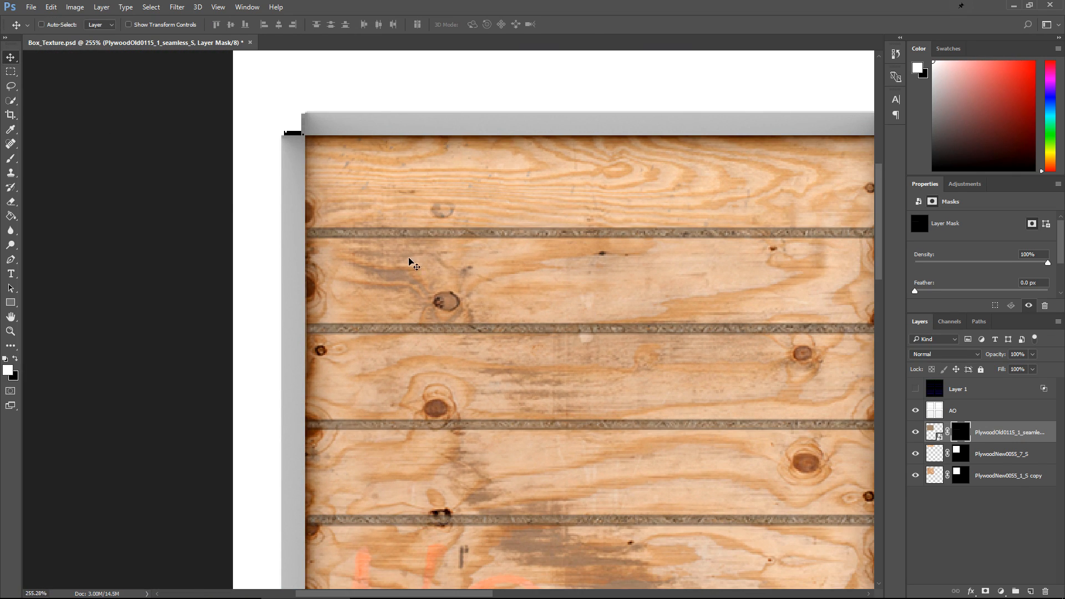
Apply a Hue/Saturation adjustment to the particleboard layer's image with Saturation lowered to -34
scroll(344, 238, "up", 2, "alt")
scroll(344, 237, "down", 9, "alt")
scroll(499, 228, "up", 4, "alt")
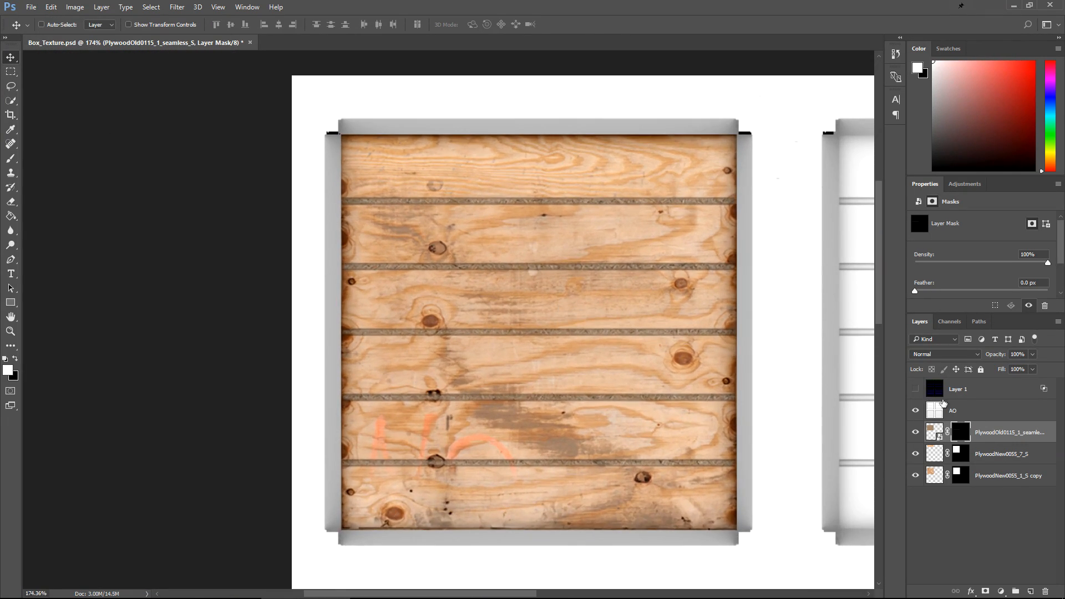
scroll(577, 361, "up", 2, "alt")
scroll(545, 250, "down", 2, "alt")
left_click(934, 432)
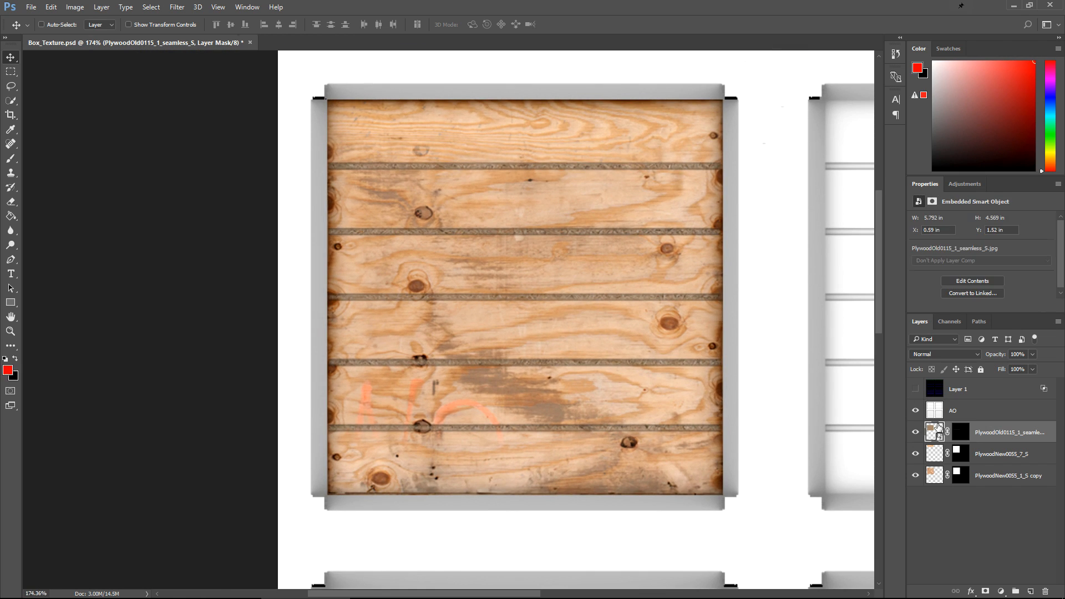
left_click(968, 354)
left_click(976, 353)
left_click(75, 7)
mouse_move(92, 35)
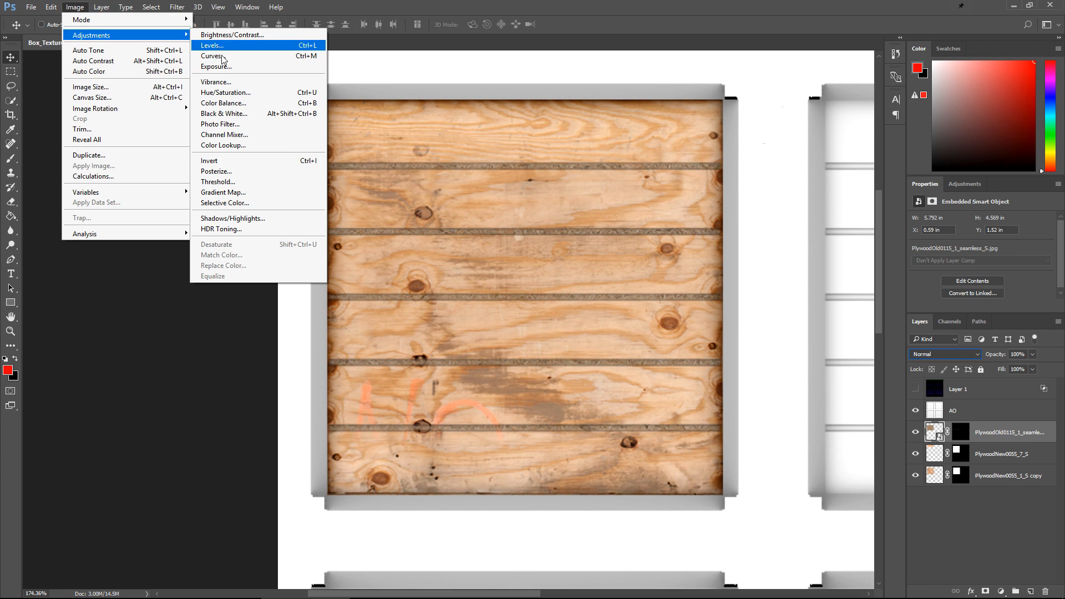
left_click(225, 92)
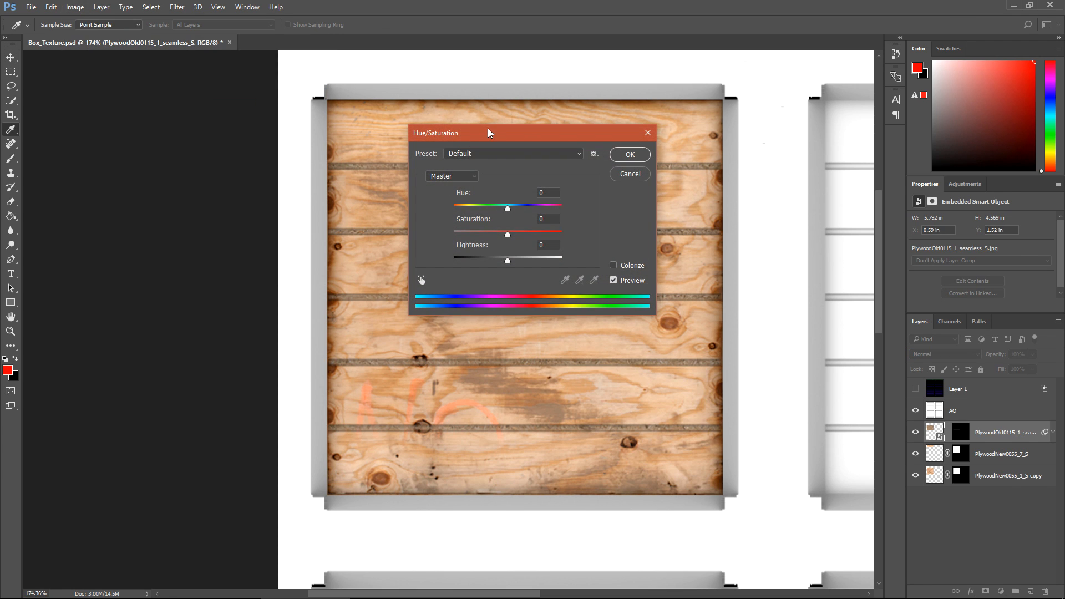
left_click_drag(487, 133, 737, 127)
mouse_move(758, 230)
left_mouse_down()
mouse_move(722, 228)
mouse_move(741, 228)
left_mouse_up()
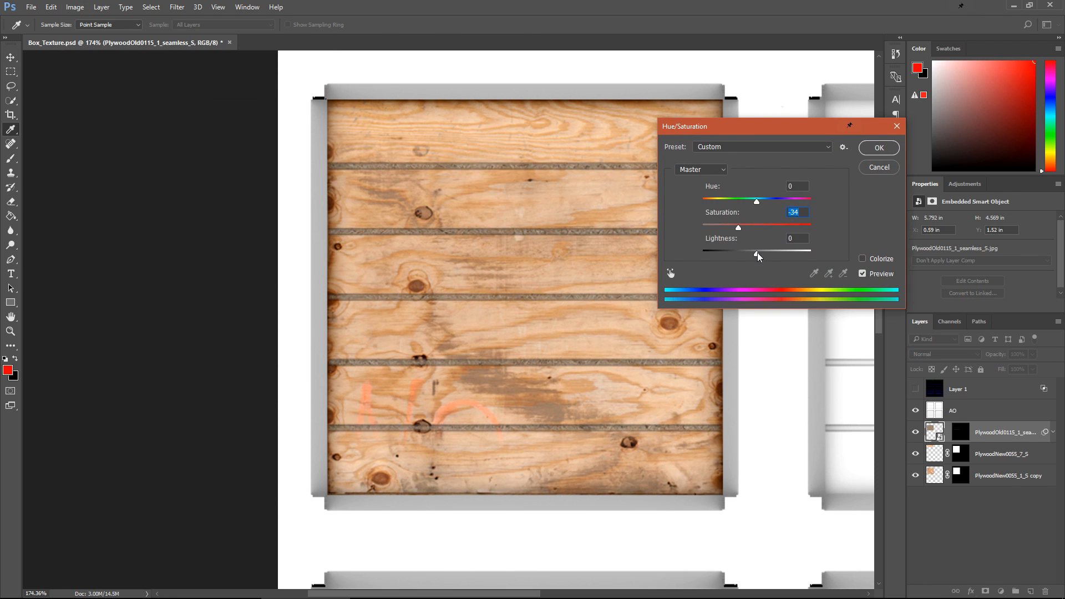
left_click(886, 153)
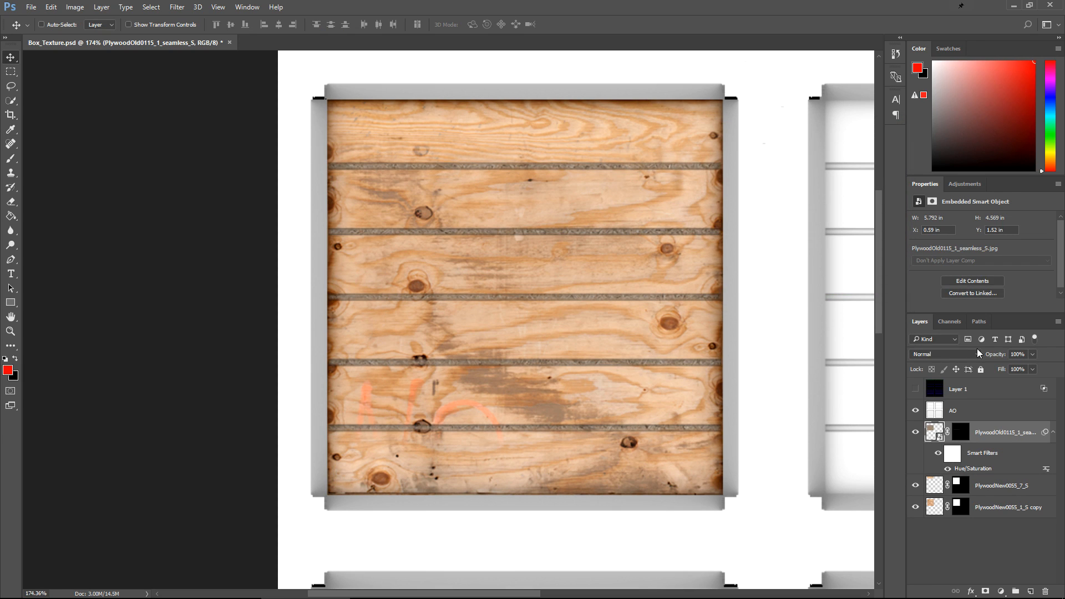
Lower the particleboard layer's opacity to about half so the gap strips blend with the planks
left_click(1033, 354)
left_click_drag(1036, 367, 1009, 373)
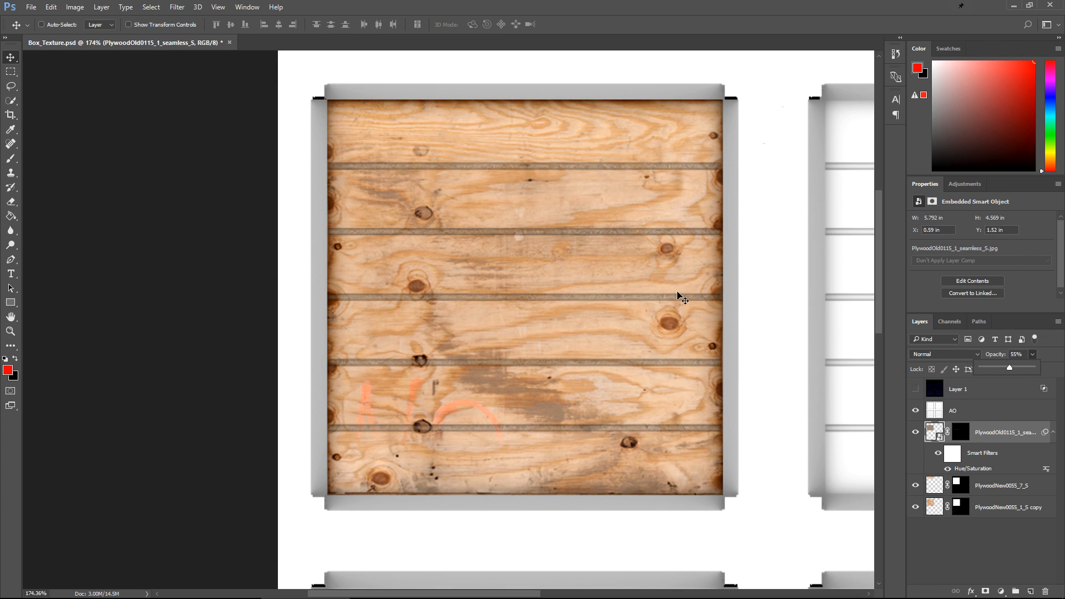
mouse_move(1010, 370)
left_mouse_down()
mouse_move(1043, 372)
mouse_move(992, 374)
mouse_move(1006, 374)
left_mouse_up()
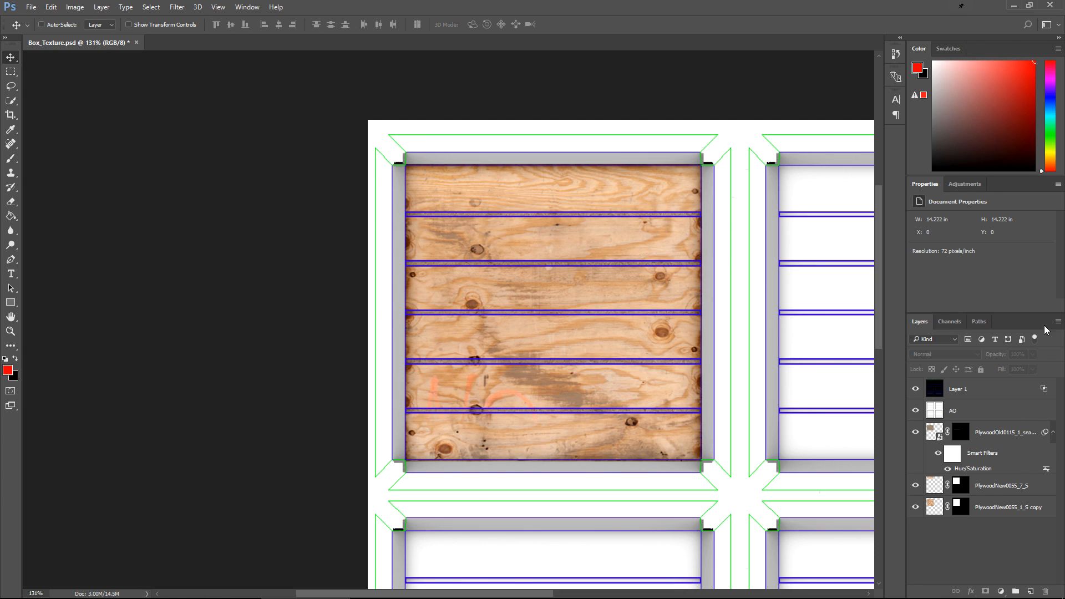
Place the PlywoodPainted0082_S image from the Wooden Textures folder, scale it to about 223% over the textured crate face, and commit
key("alt+Tab")
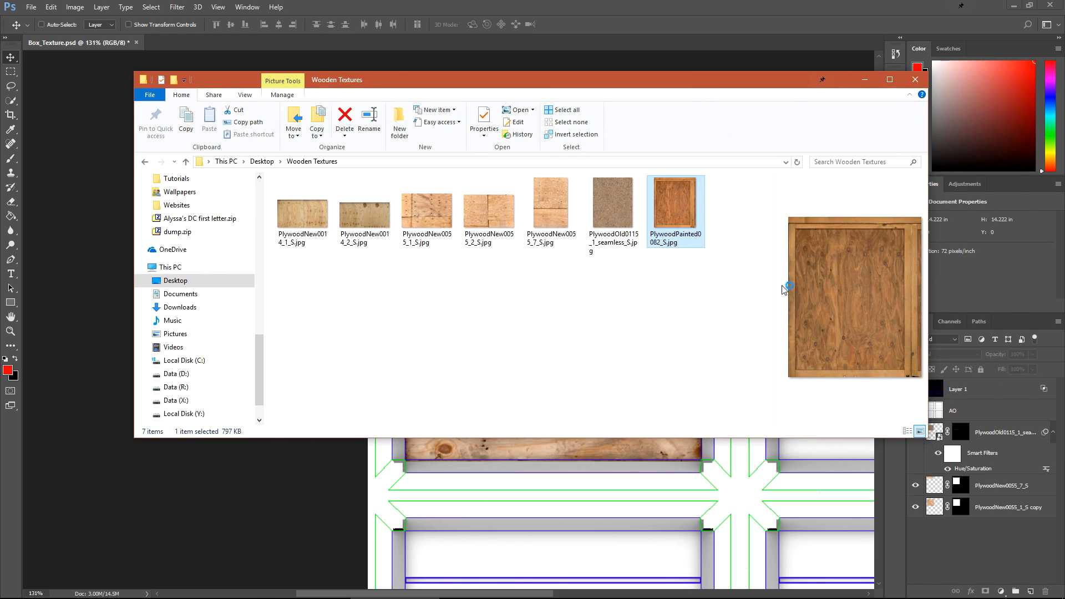
left_click_drag(667, 227, 622, 355)
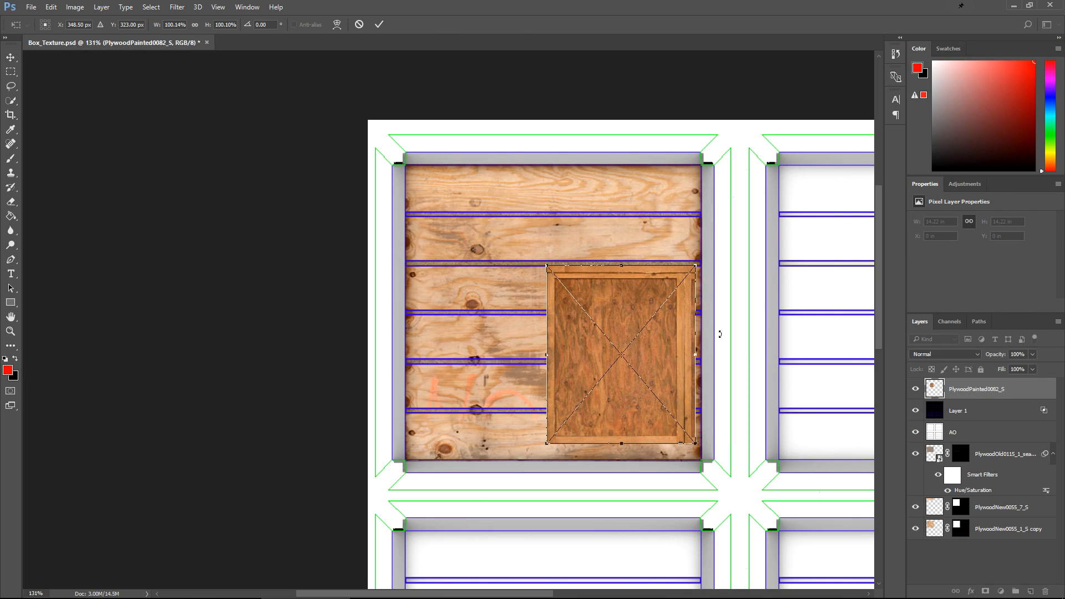
scroll(720, 340, "down", 3, "alt")
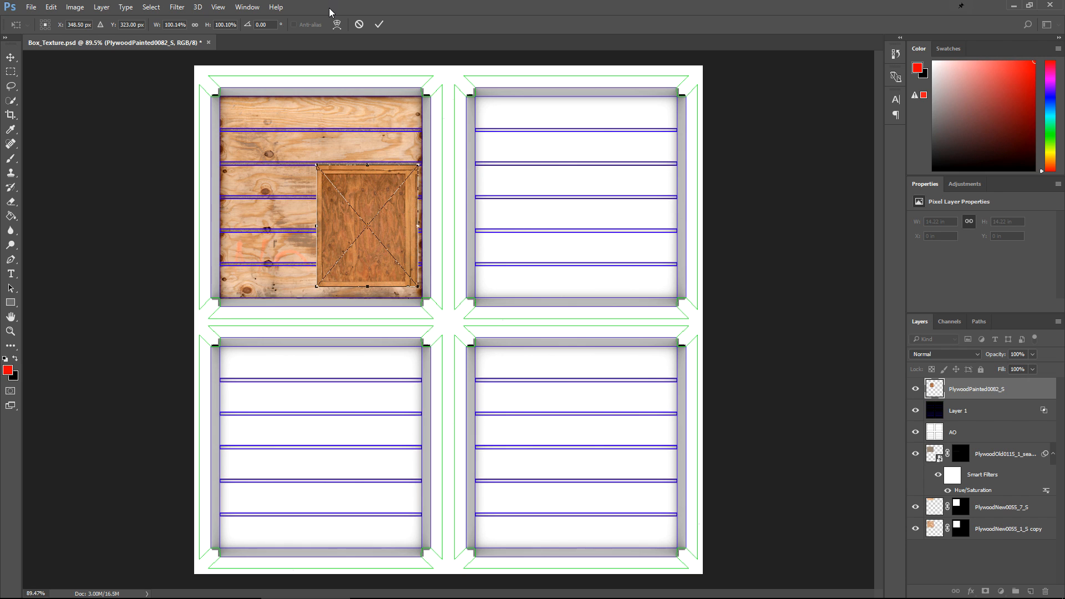
scroll(304, 185, "up", 3, "alt")
left_click_drag(326, 382, 179, 477, "alt")
left_click_drag(274, 499, 165, 411)
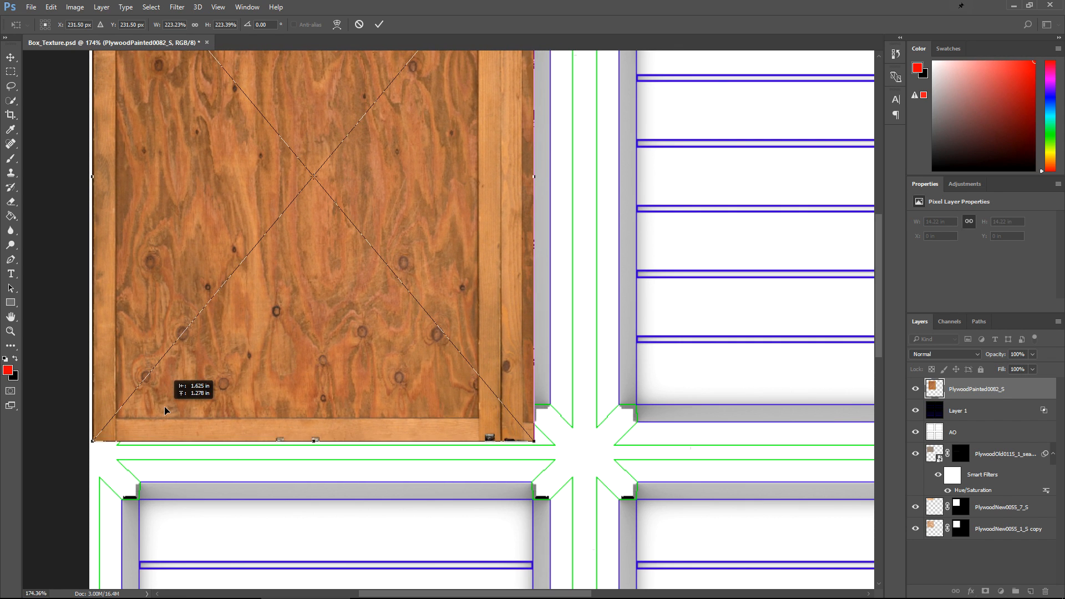
key("Return")
Move the PlywoodPainted0082_S layer below Layer 1 and shift the image to line up with the face's UV frame
key("ctrl+[")
scroll(571, 463, "down", 1, "alt")
scroll(569, 461, "down", 6, "alt")
scroll(333, 355, "up", 7, "alt")
left_click_drag(464, 219, 666, 332)
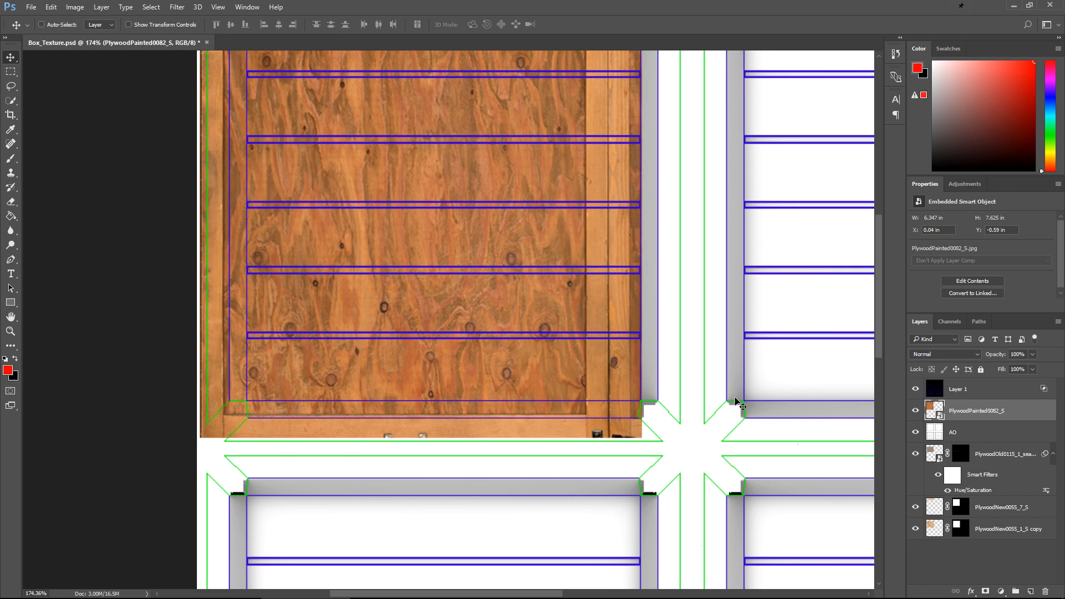
scroll(741, 409, "down", 3, "alt")
scroll(674, 378, "up", 2, "alt")
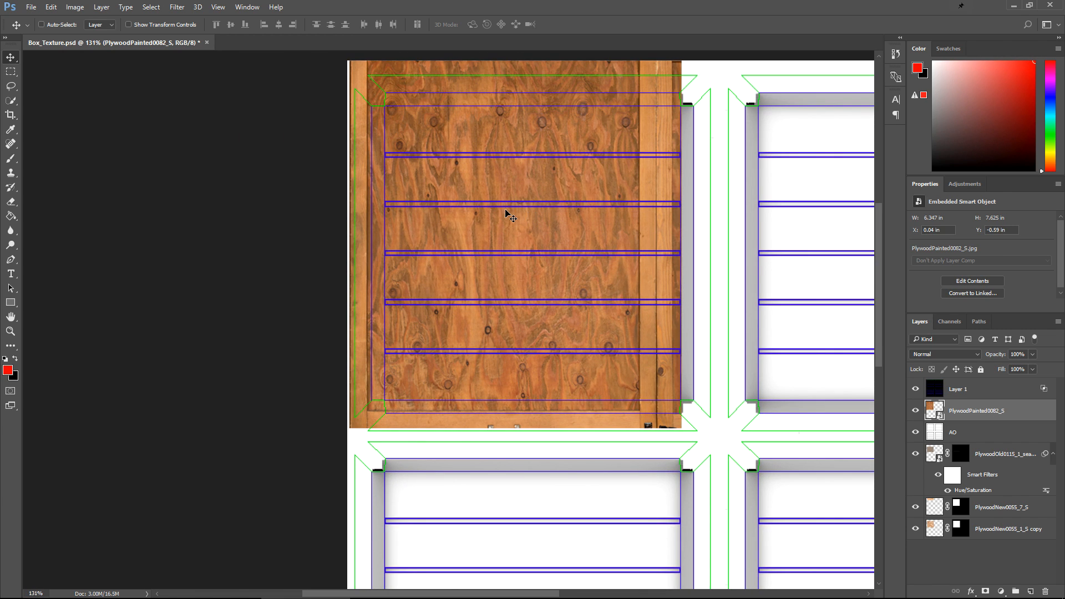
mouse_move(503, 214)
left_mouse_down()
mouse_move(638, 212)
mouse_move(517, 215)
left_mouse_up()
scroll(497, 430, "down", 4, "alt")
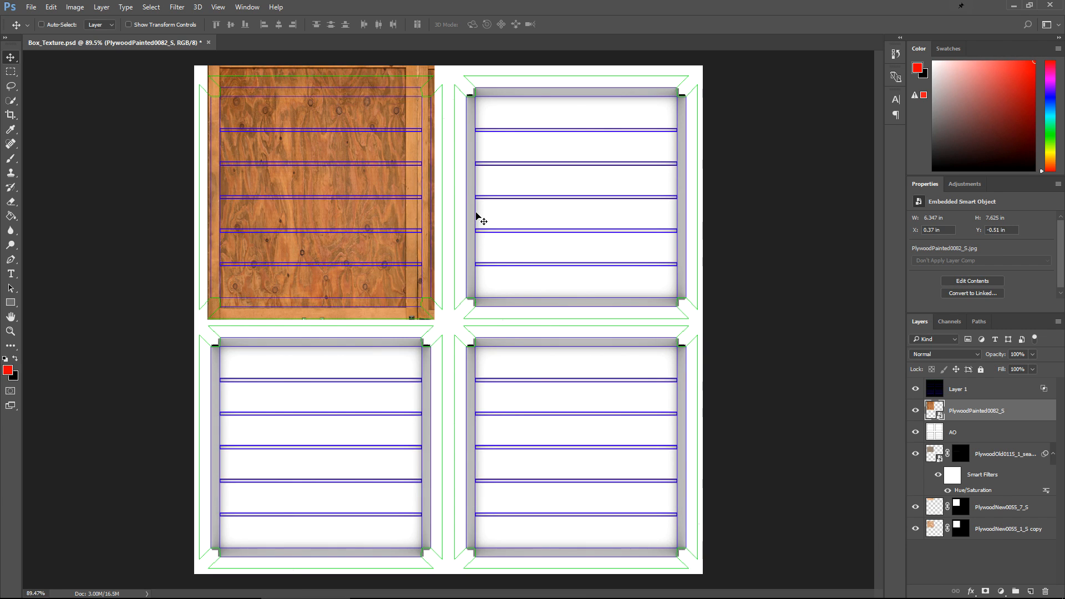
Enlarge the painted plywood image to about 11.46 in wide and align its bottom frame board with the face's lower UV strip
key("ctrl+t")
left_click_drag(434, 323, 526, 431, "alt+shift")
left_click_drag(405, 363, 471, 245)
key("Return")
scroll(344, 300, "up", 8, "alt")
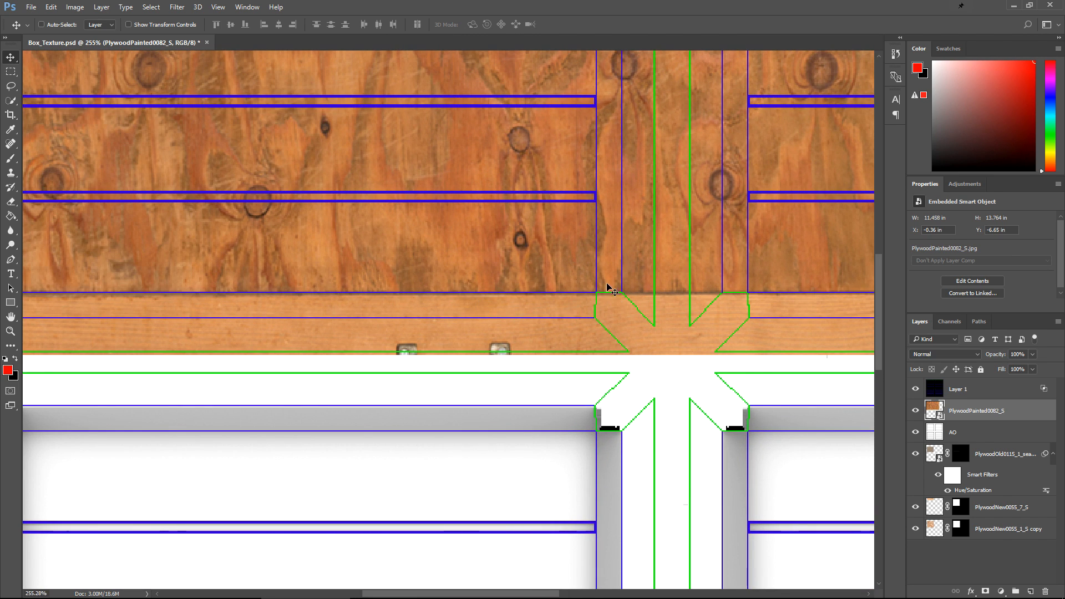
scroll(715, 404, "down", 4, "alt")
key("m")
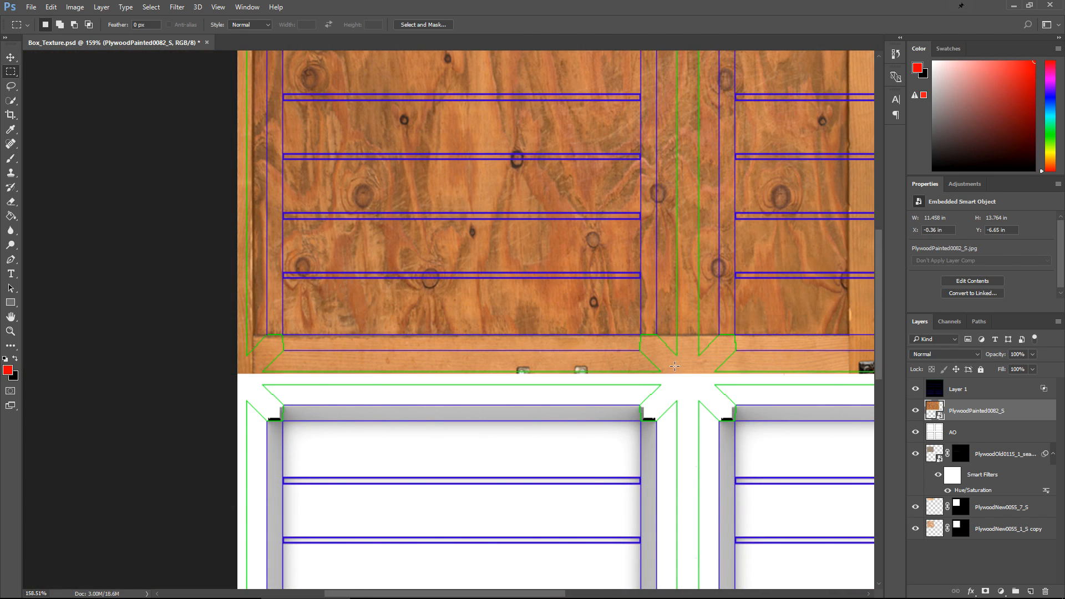
left_click_drag(677, 373, 252, 334)
right_click(10, 74)
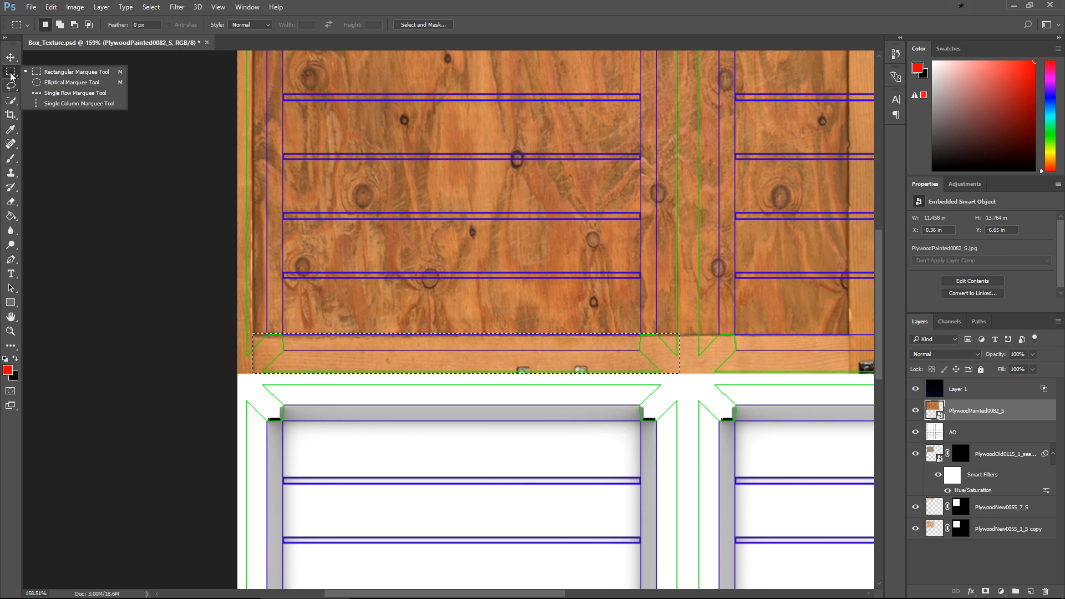
Select the trapezoidal strip below the crate face with the Polygonal Lasso and mask the PlywoodPainted0082_S layer to it
left_click(10, 90)
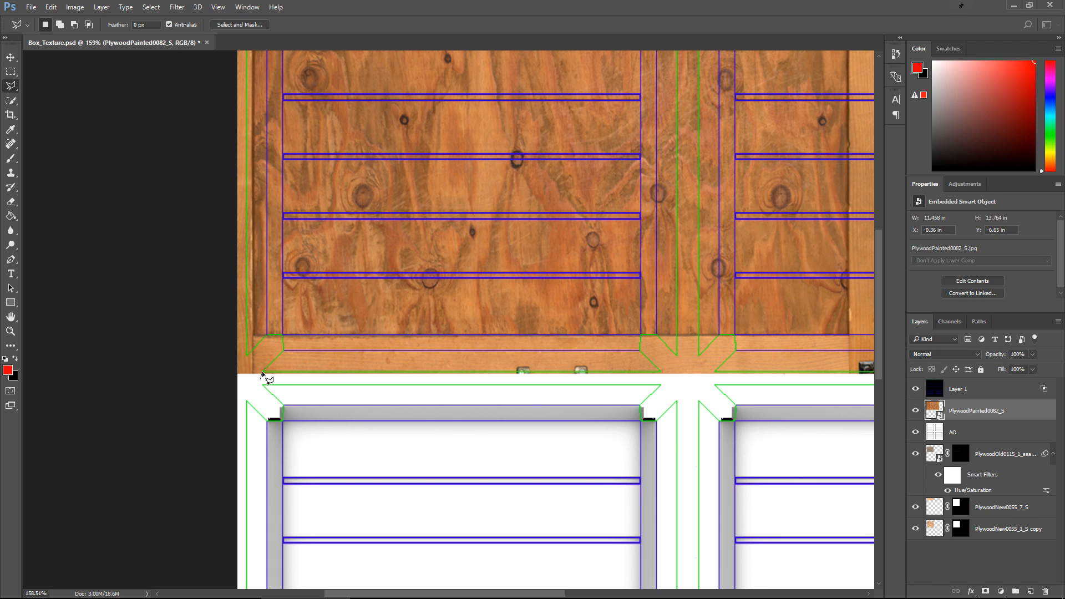
left_click(282, 335)
left_click(642, 336)
left_click(681, 377)
left_click(260, 379)
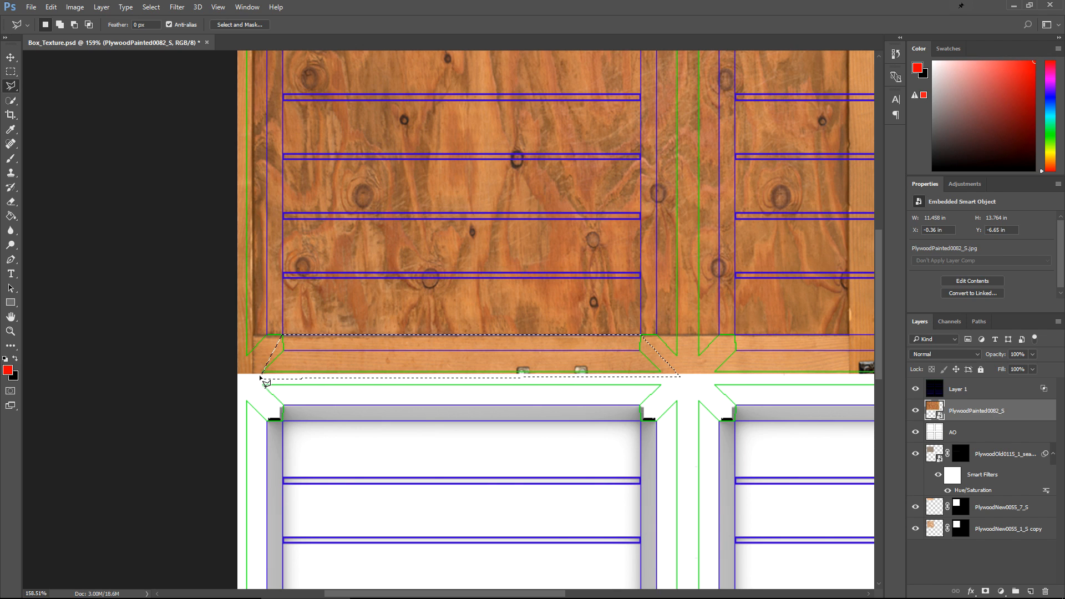
left_click(255, 381)
left_click(280, 381)
left_click(278, 366)
left_click(986, 592)
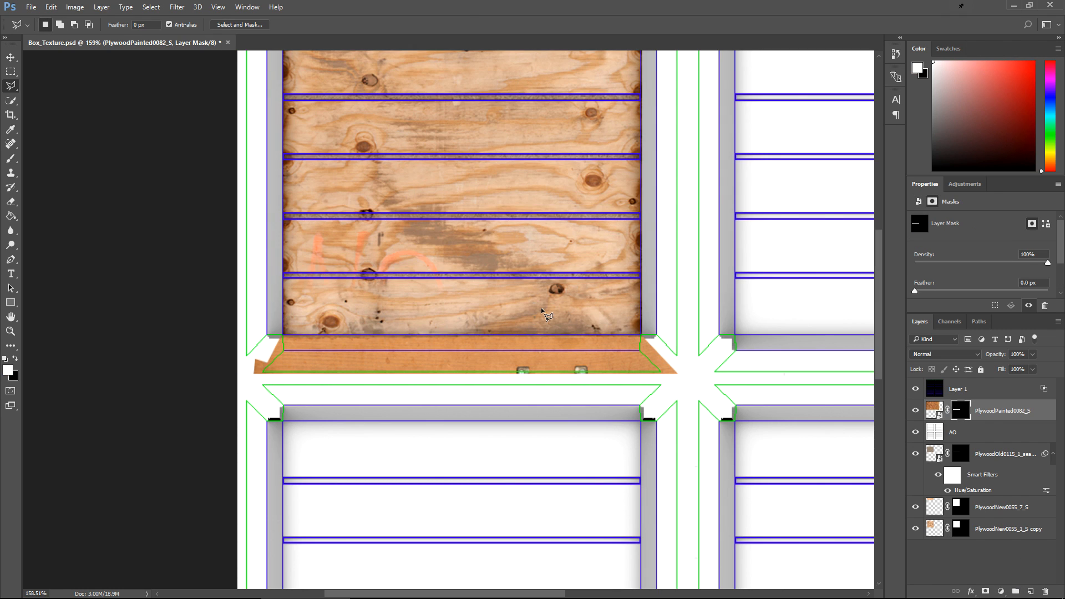
Rasterize the PlywoodPainted0082_S layer while keeping its layer mask
scroll(485, 344, "up", 5, "alt")
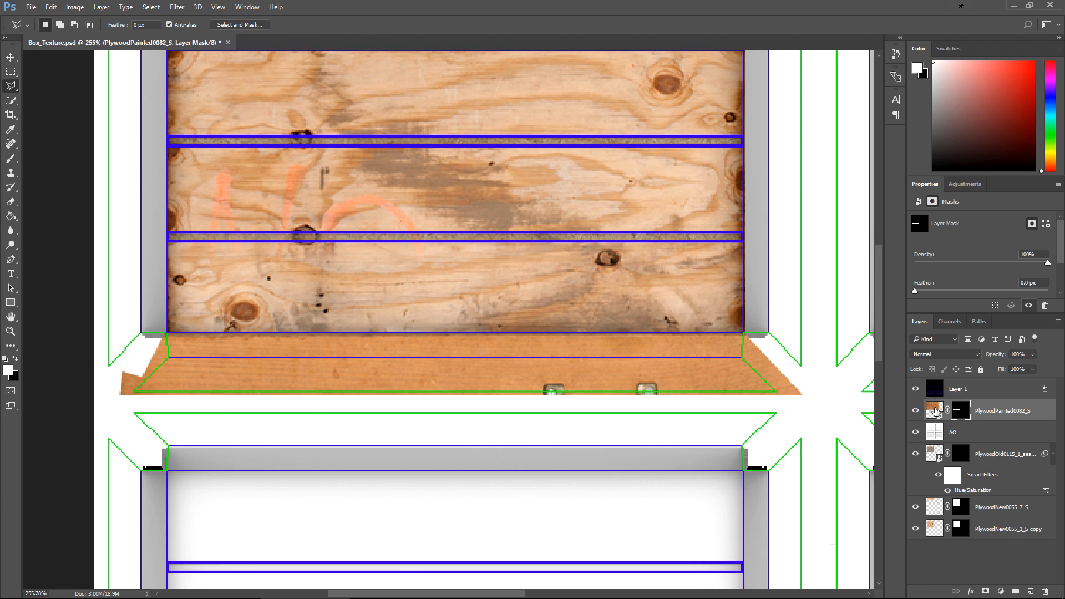
right_click(935, 412)
right_click(1002, 421)
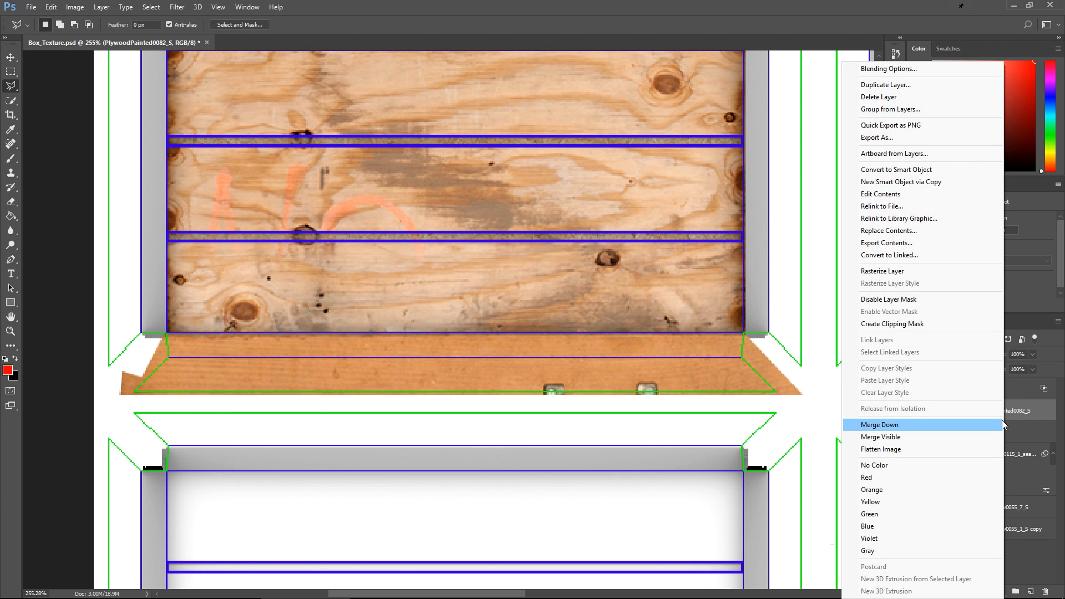
left_click(911, 272)
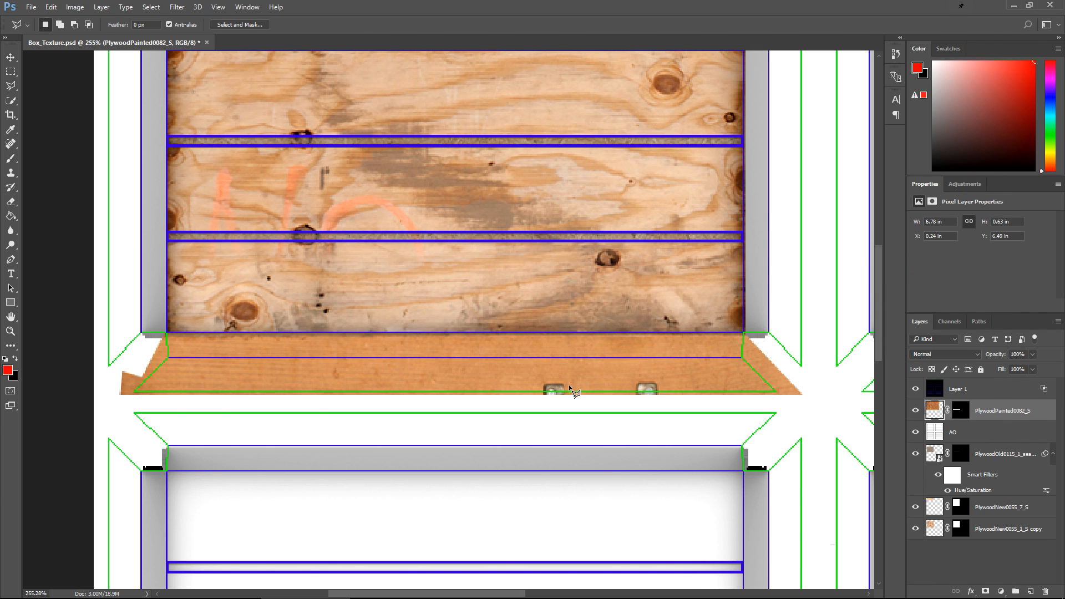
Clone clean wood over the two metal clips on the lower trim board, raising the Clone Stamp's opacity to 100%
key("e")
scroll(610, 383, "up", 5, "alt")
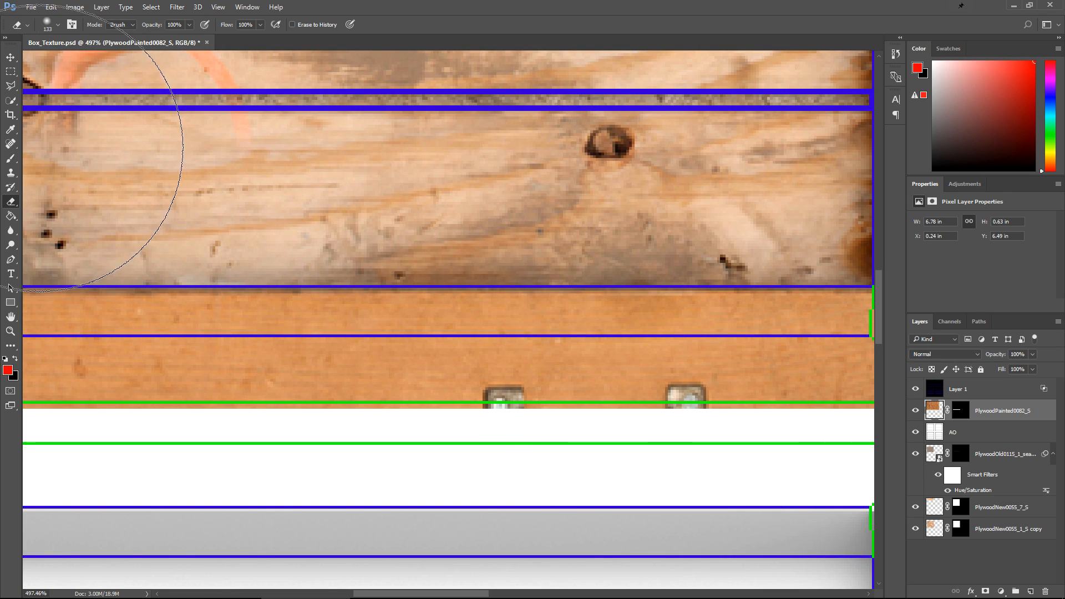
key("s")
left_click_drag(477, 395, 521, 395)
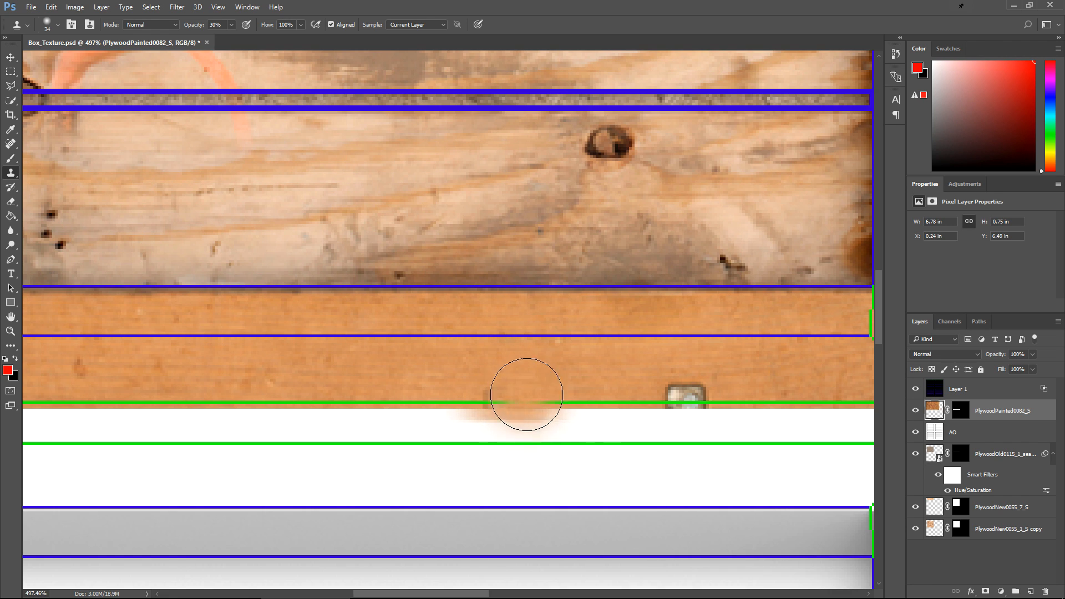
left_click(231, 25)
left_click_drag(386, 38, 420, 2)
left_click(177, 351, "alt")
left_click_drag(483, 397, 526, 395)
left_click(691, 397)
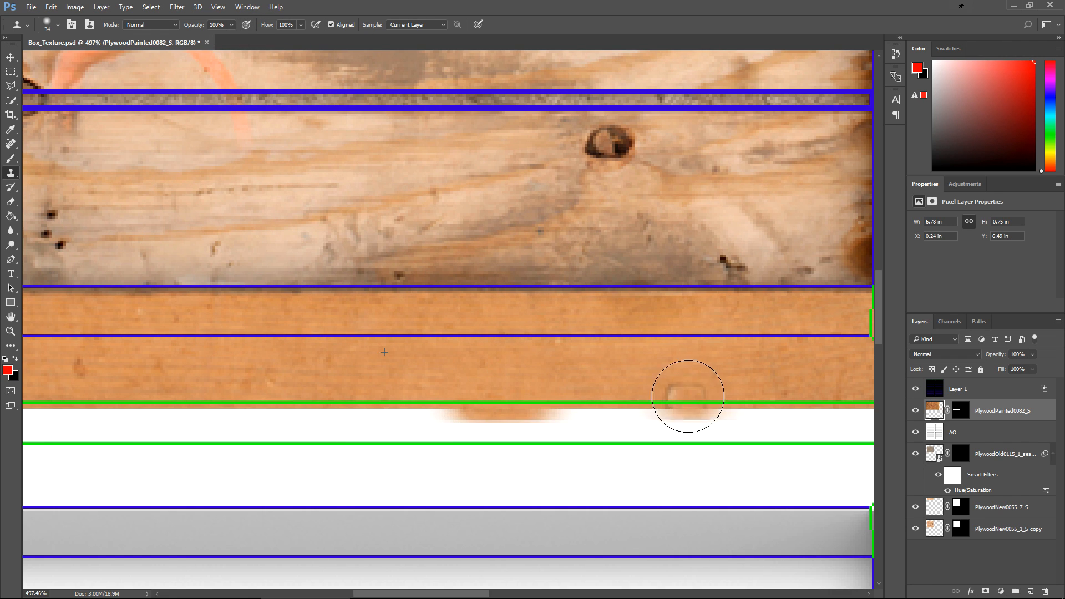
left_click_drag(691, 397, 657, 396)
Hide Layer 1 and examine the lower trim strip without the UV lines
scroll(528, 405, "down", 9, "alt")
left_click(10, 58)
left_click(917, 390)
scroll(760, 409, "up", 2, "alt")
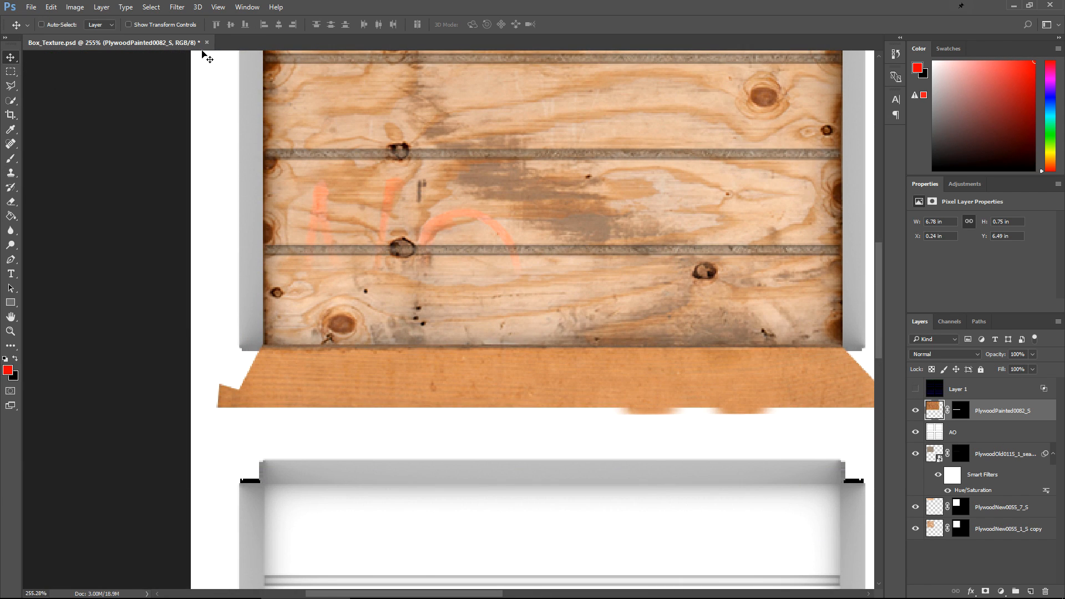
Mute the orange wood colour of the lower trim strip with a Hue/Saturation adjustment
left_click(75, 7)
mouse_move(127, 35)
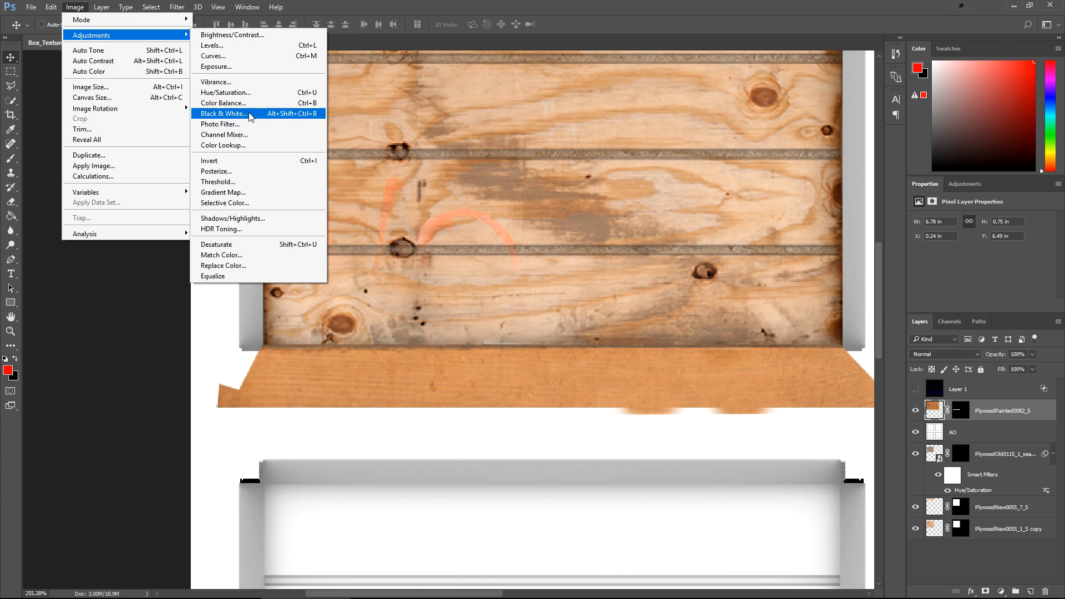
key("Escape")
key("i")
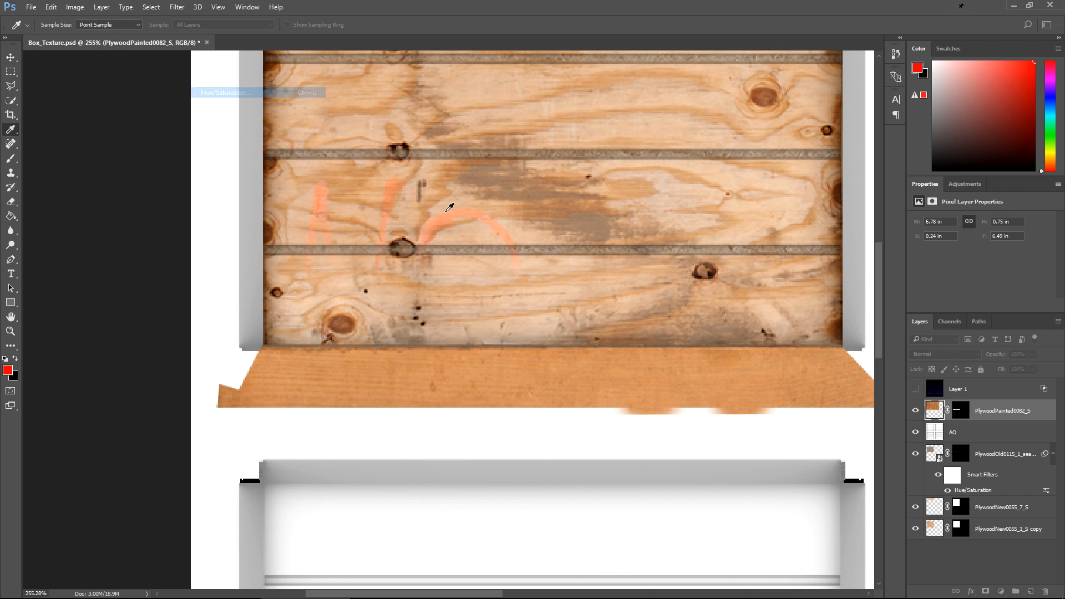
key("ctrl+u")
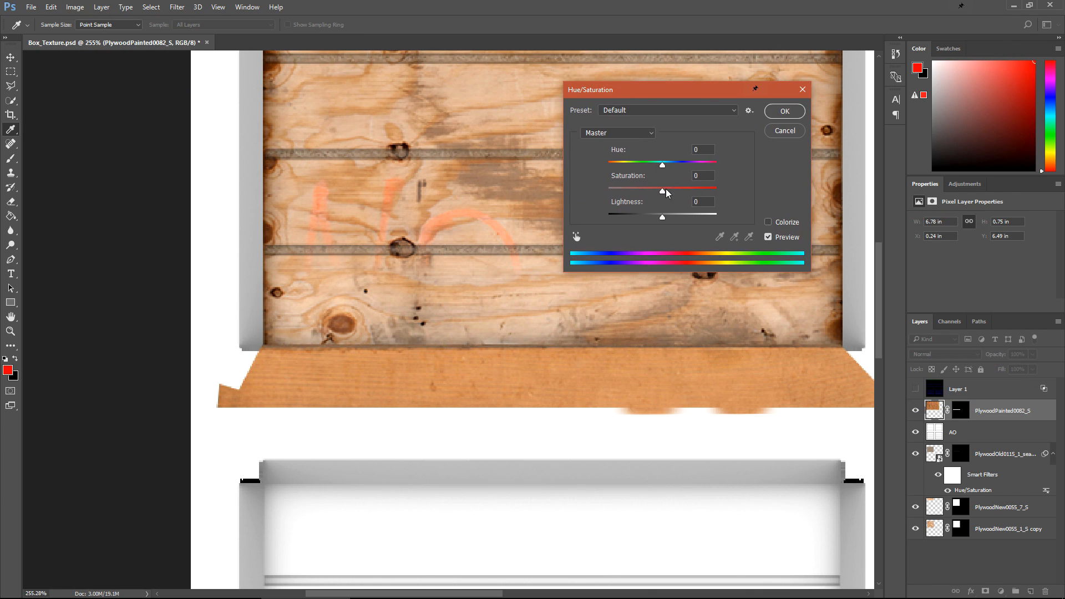
left_click_drag(662, 215, 661, 166)
key("ctrl+z")
left_click(772, 108)
scroll(504, 298, "up", 4)
scroll(540, 332, "down", 16)
scroll(309, 229, "up", 4)
scroll(606, 420, "up", 2)
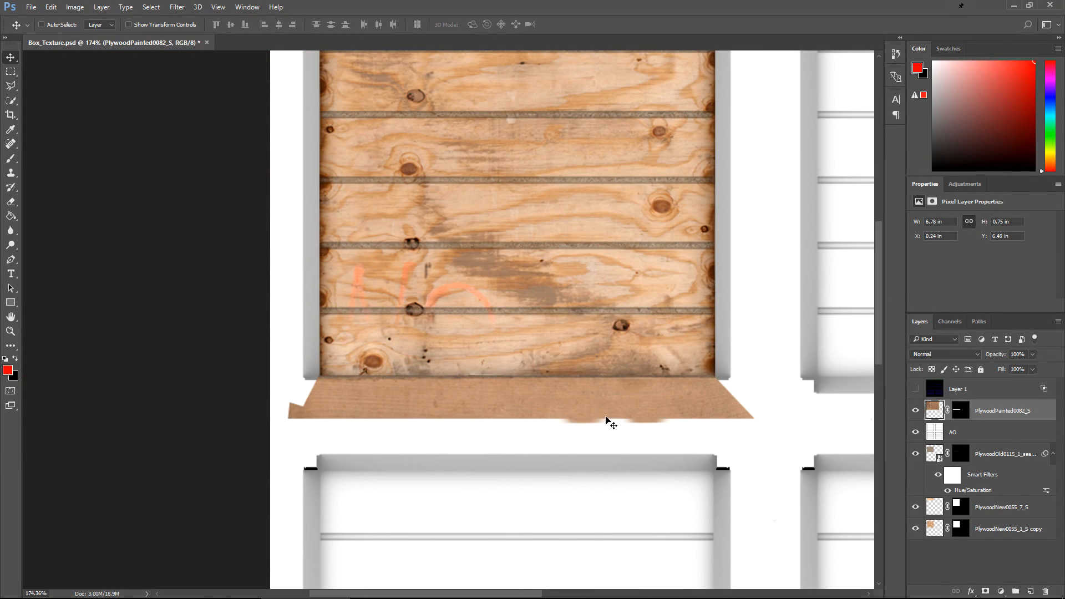
Show Layer 1 and place another copy of the PlywoodPainted0082_S texture over the upper-left crate face
left_click(916, 388)
left_click_drag(678, 211, 326, 514)
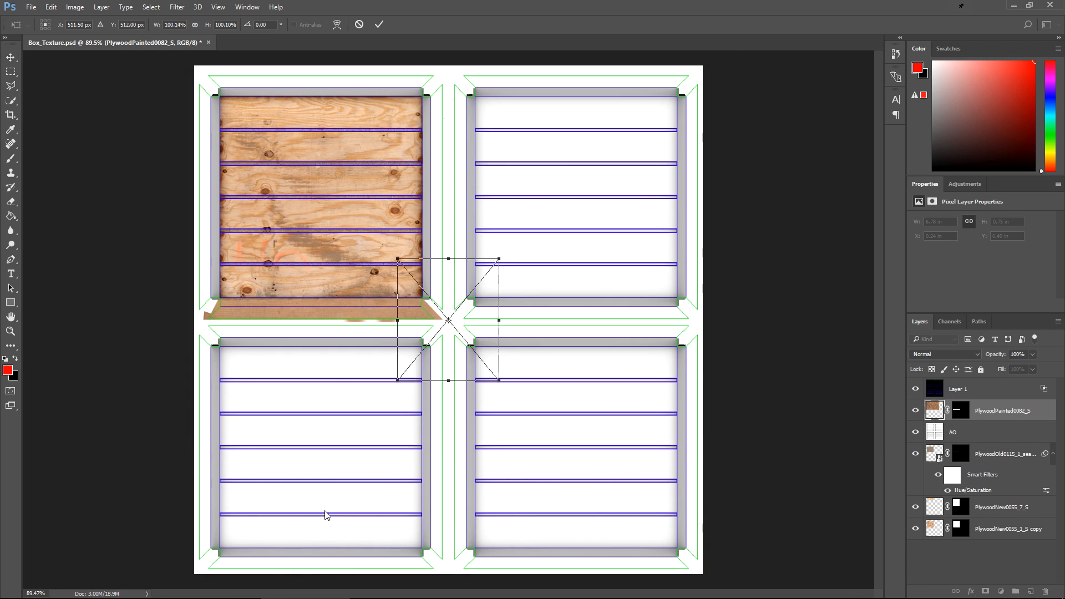
scroll(354, 232, "up", 2)
left_click_drag(454, 324, 256, 206)
scroll(174, 96, "up", 5)
left_click_drag(178, 108, 269, 168)
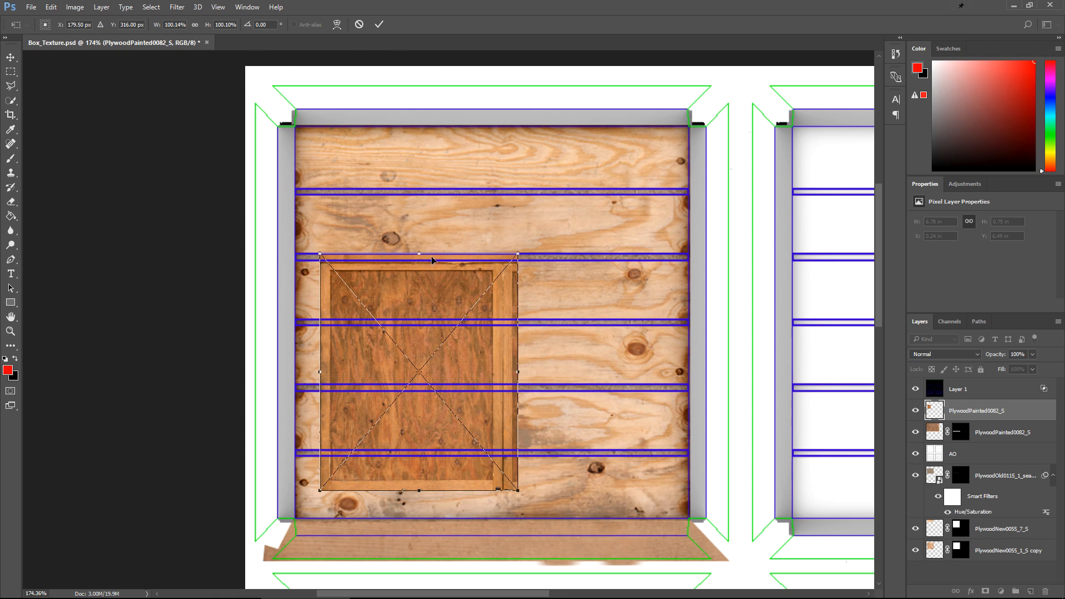
Enlarge the placed PlywoodPainted0082_S texture proportionally and align its frame with the outer UV outline of the upper-left crate face
left_click_drag(320, 255, 339, 169, "alt+shift")
scroll(340, 168, "down", 3)
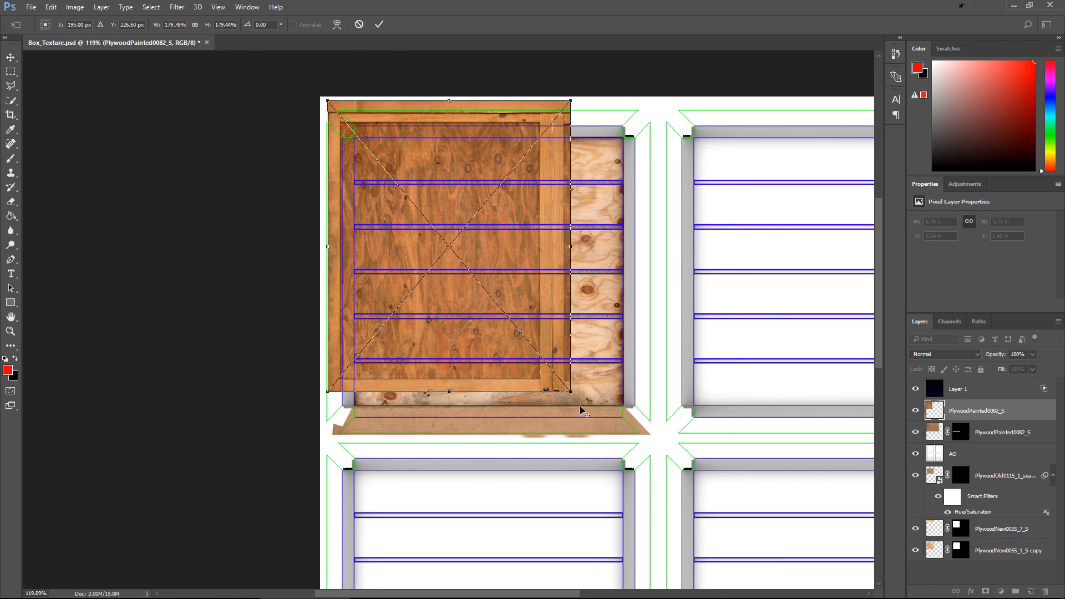
left_click_drag(571, 391, 630, 440, "alt+shift")
left_click_drag(383, 338, 433, 351)
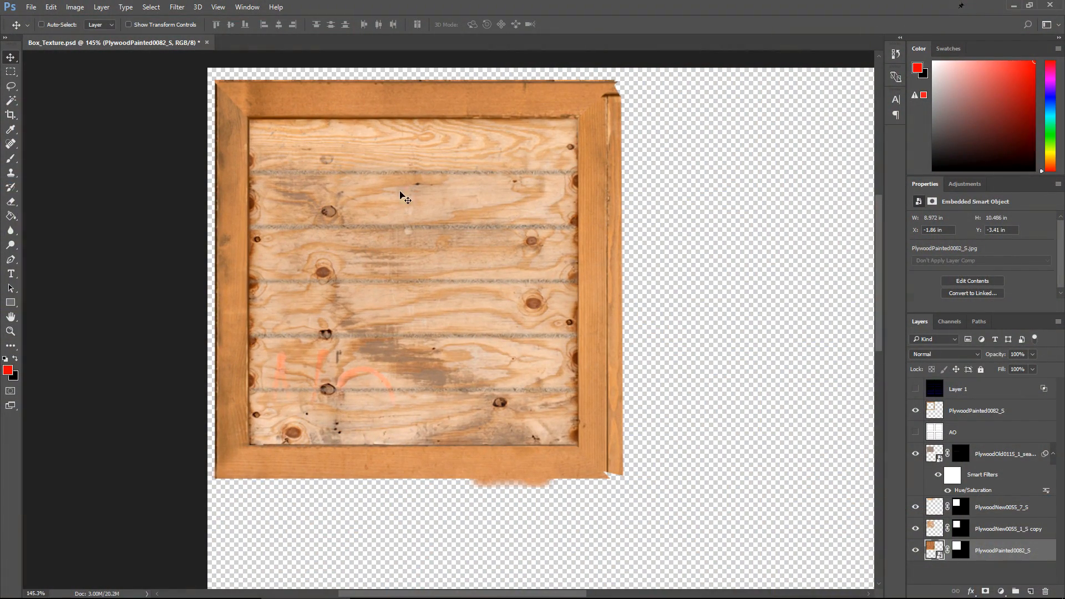
Move the AO layer above the painted-wood frame layer and show it
left_click(986, 453, "shift")
left_click_drag(968, 417, 937, 428)
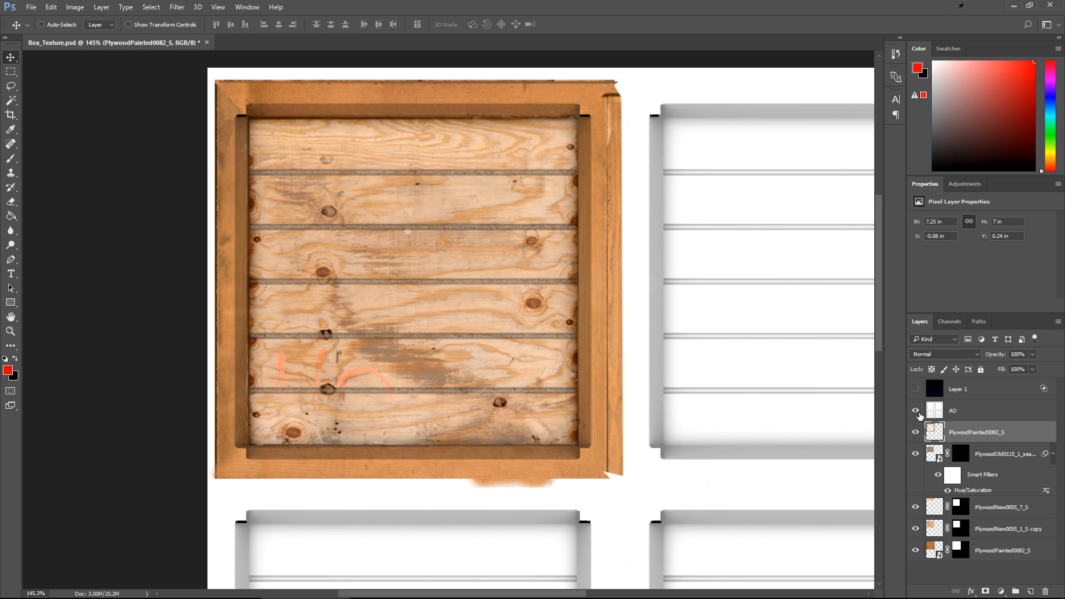
scroll(620, 91, "up", 5, "alt")
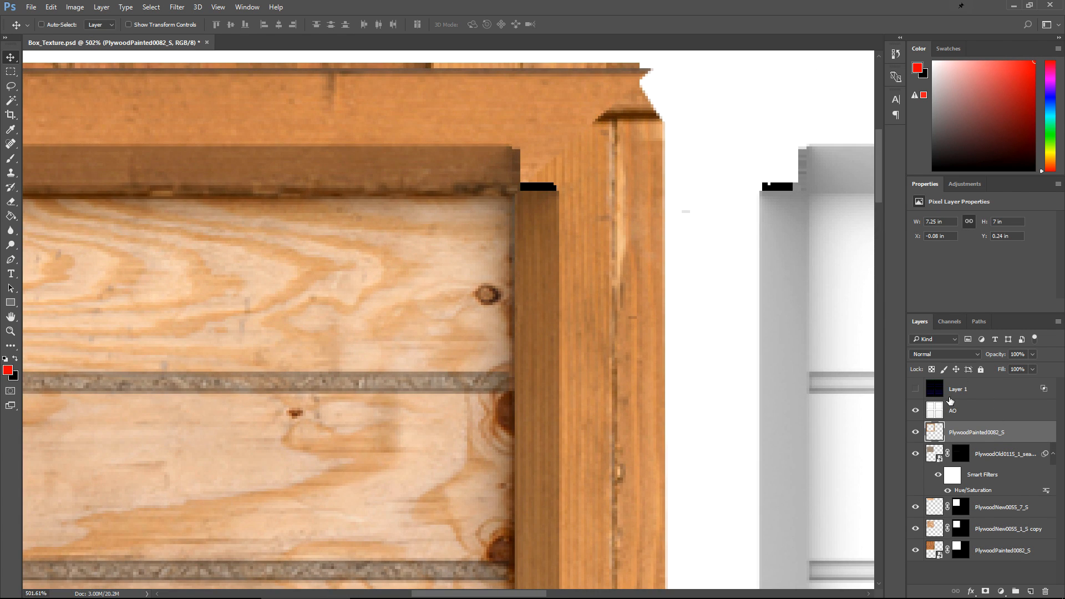
Check the wooden frame's corners and edges against Layer 1's UV lines, hide the lines and save the document
left_click(915, 390)
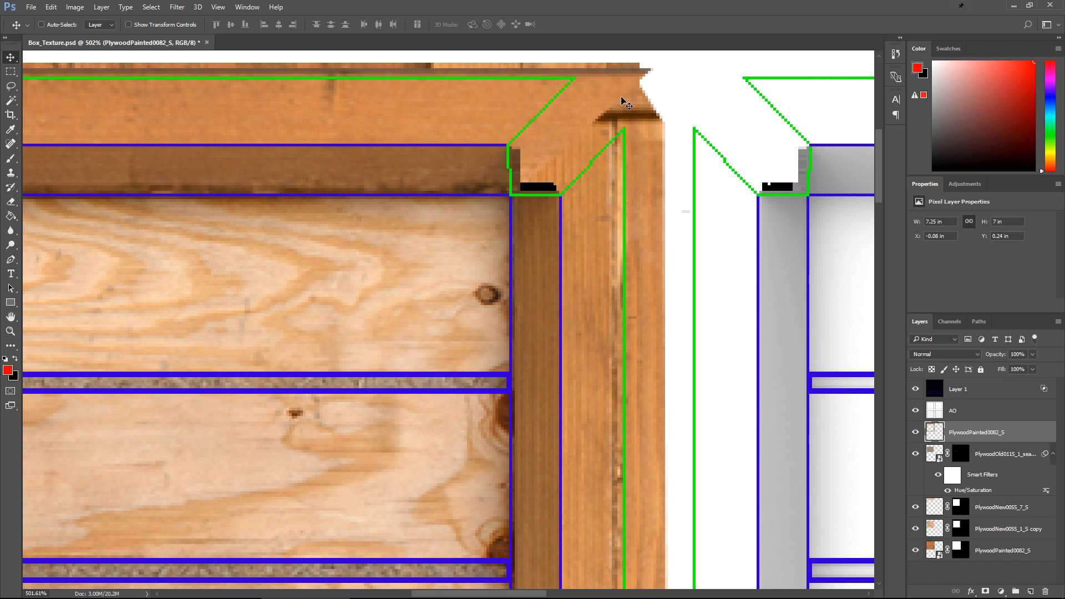
scroll(629, 102, "down", 5, "alt")
scroll(329, 438, "up", 4, "alt")
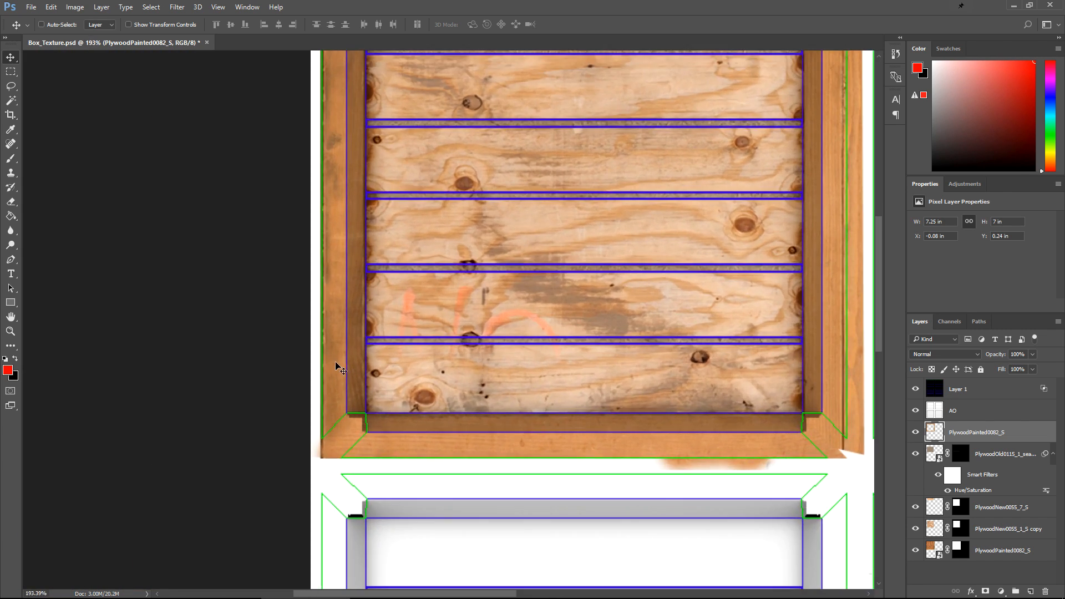
scroll(330, 440, "down", 3, "alt")
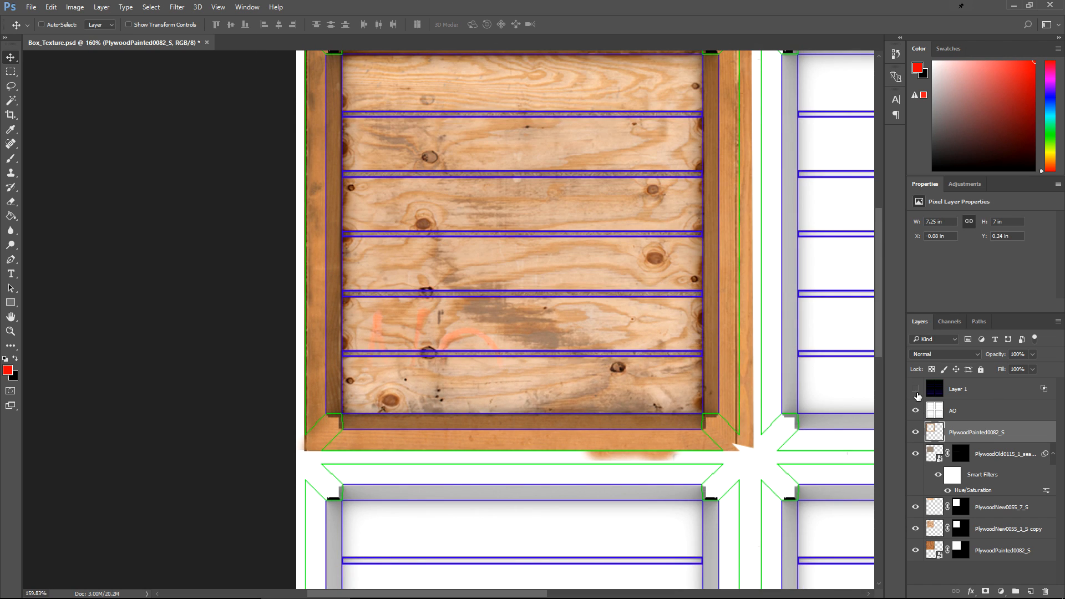
scroll(562, 383, "up", 4, "alt")
scroll(563, 379, "down", 6, "alt")
key("ctrl+s")
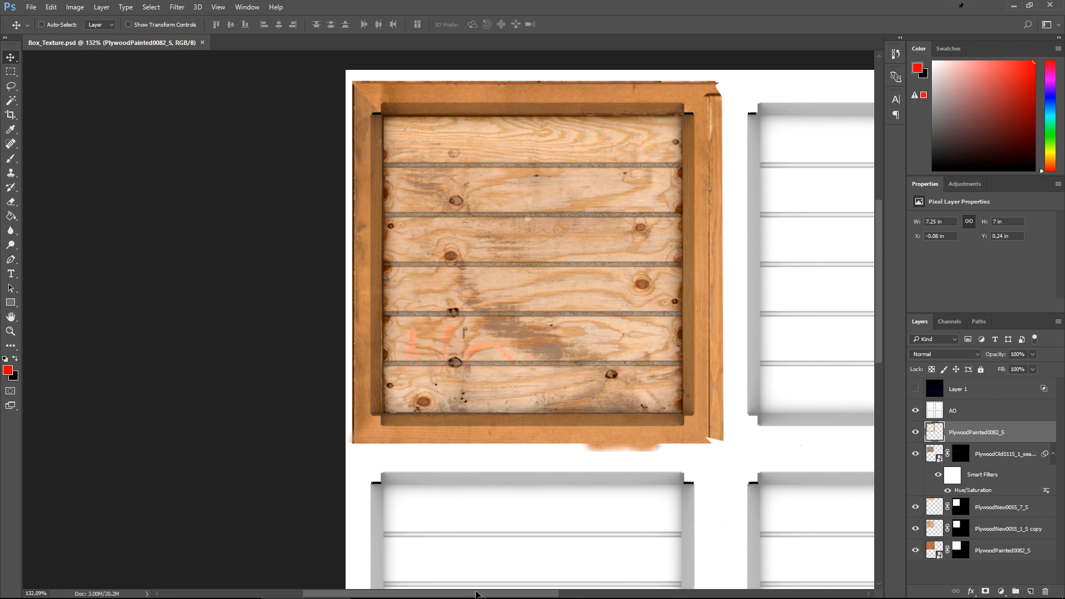
Switch to 3ds Max, examine the textured crate model in the perspective view and return to Photoshop
left_click(216, 593)
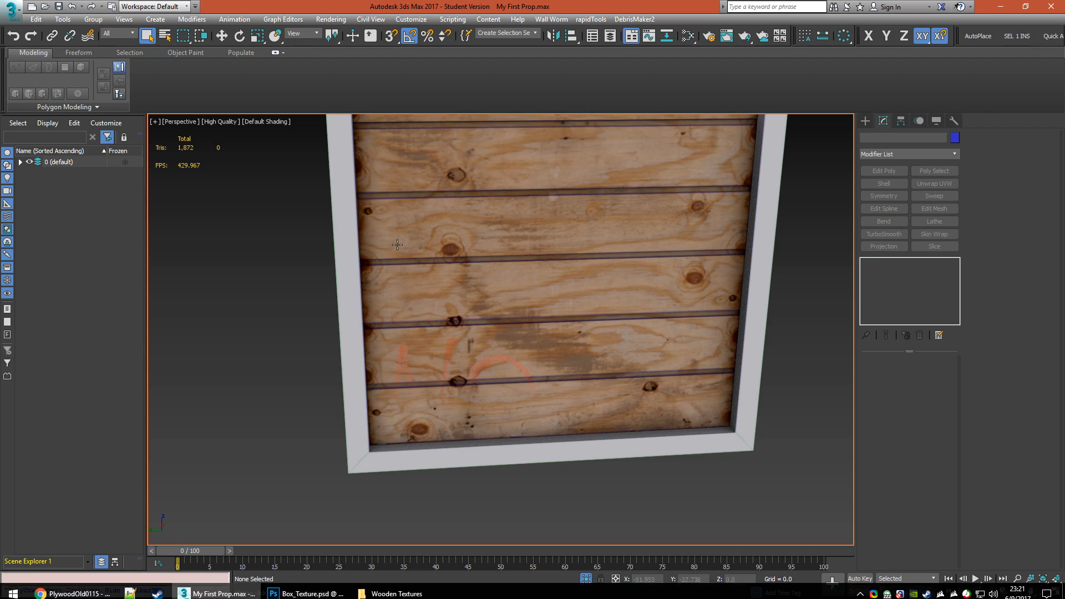
middle_click_drag(603, 306, 597, 345)
middle_click_drag(556, 333, 488, 286, "alt")
key("alt+Tab")
scroll(354, 276, "up", 3, "alt")
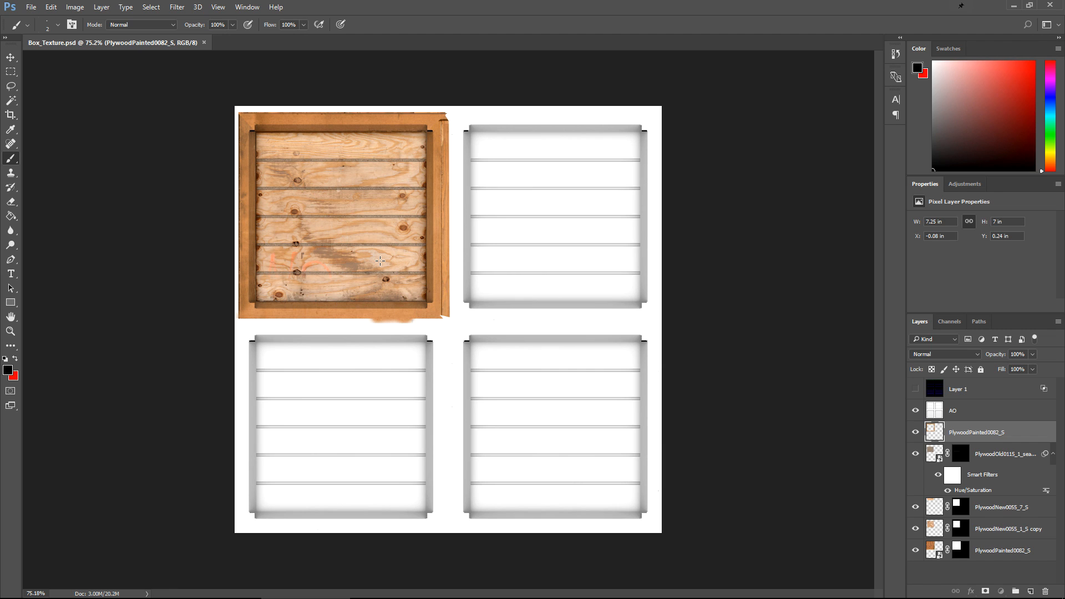
Select all the wood texture layers and duplicate them onto the upper-right crate face, nudging the copy into line with the UV lines
left_click(1002, 554, "shift")
left_click(916, 389)
left_click(10, 59)
scroll(366, 241, "up", 4, "alt")
left_click_drag(331, 208, 633, 214, "alt")
key("Right")
key("Right")
key("Right")
key("Right")
key("Right")
key("Right")
key("Right")
key("Right")
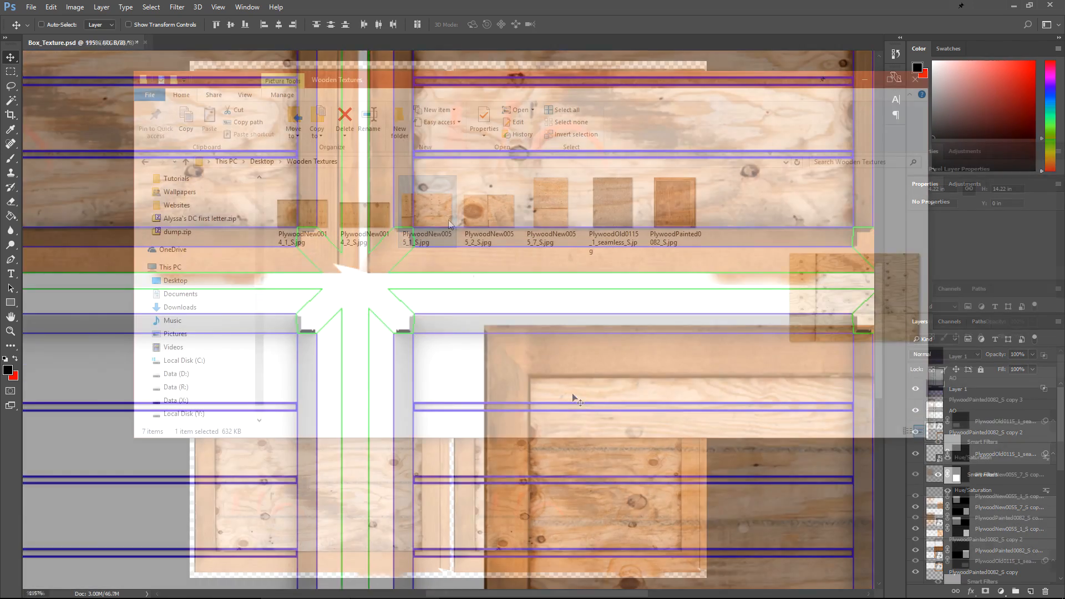
Place the PlywoodNew0055_7_S texture from the Wooden Textures folder on the lower-left crate face and save the document
left_click_drag(488, 211, 791, 336)
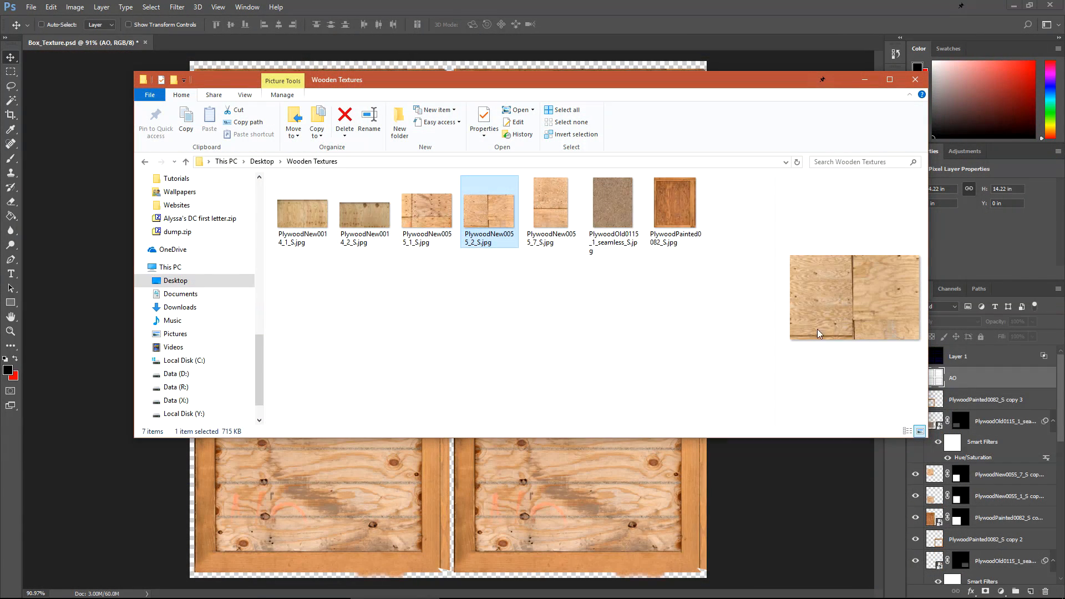
left_click(551, 214)
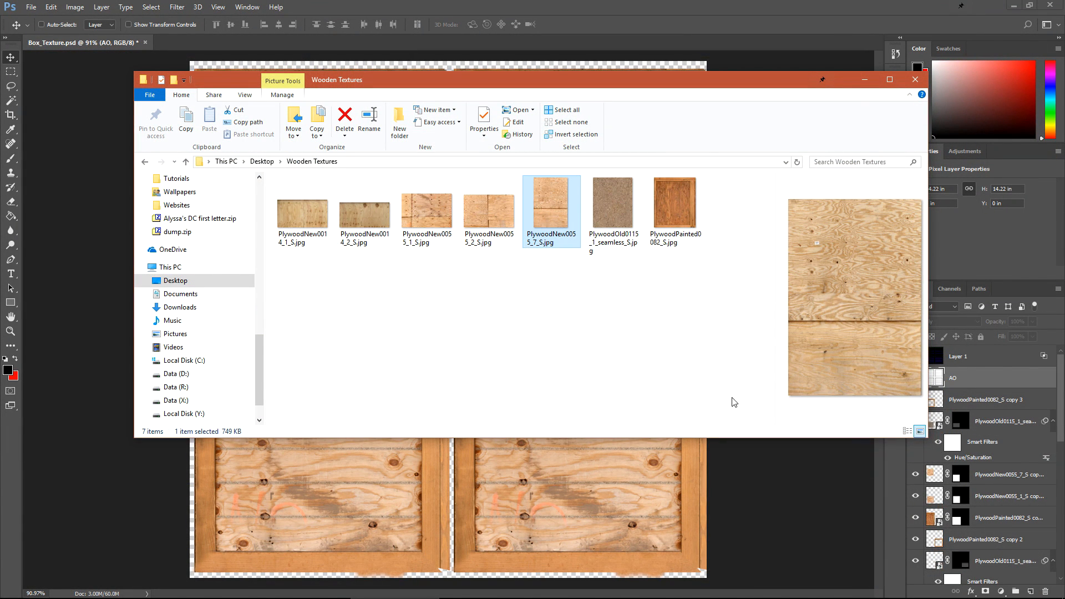
left_click_drag(556, 216, 355, 501)
scroll(349, 443, "up", 1, "alt")
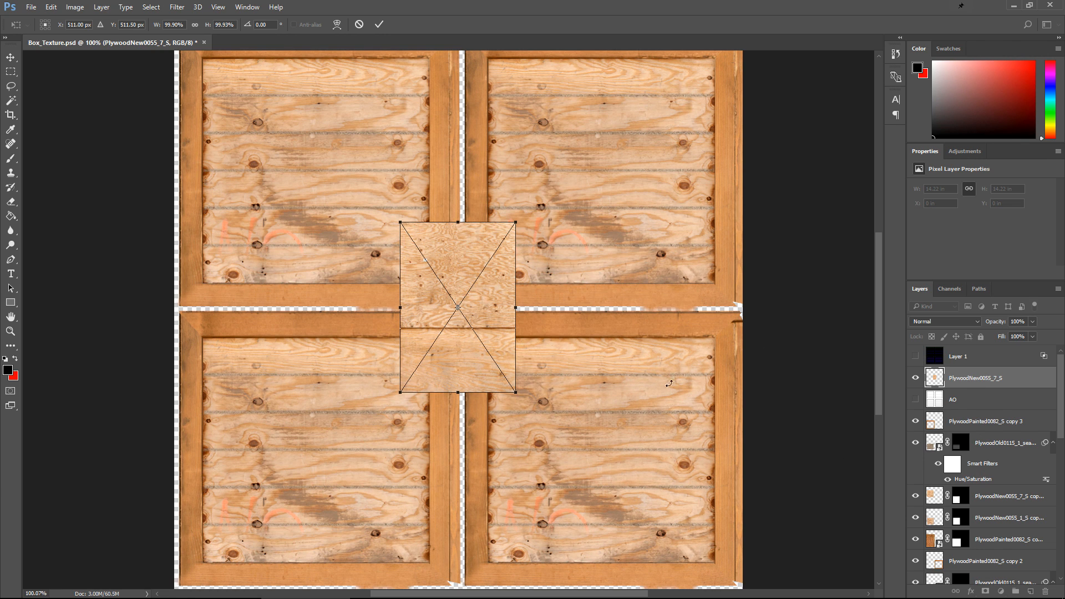
key("Return")
left_click_drag(471, 317, 319, 433)
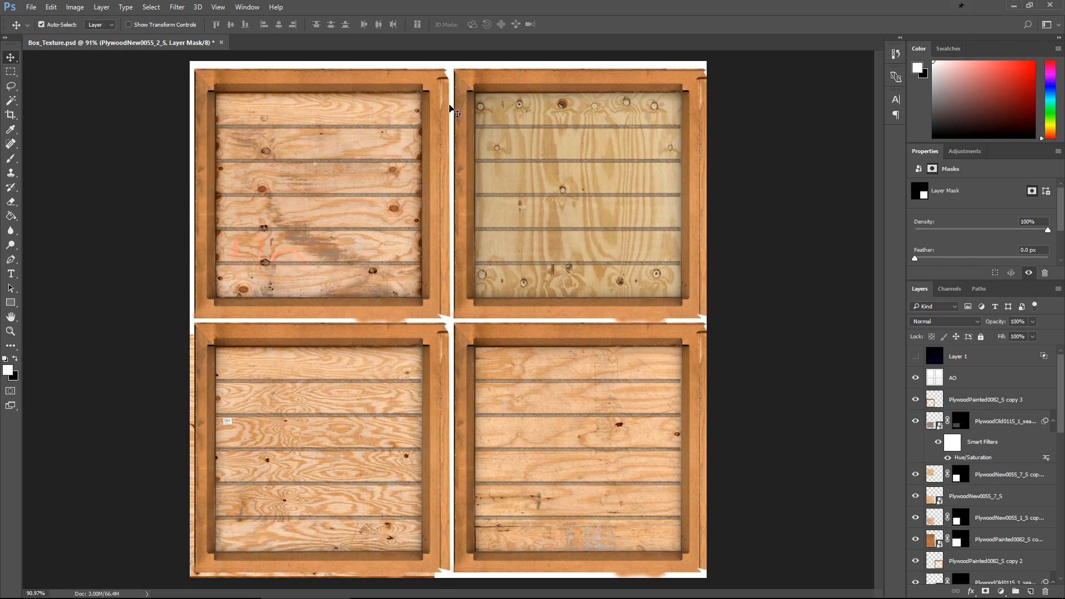
key("ctrl+s")
Add a new layer above PlywoodPainted0082_S copy 3 and enter the text "fragile" on the upper-left crate face
left_click(977, 404)
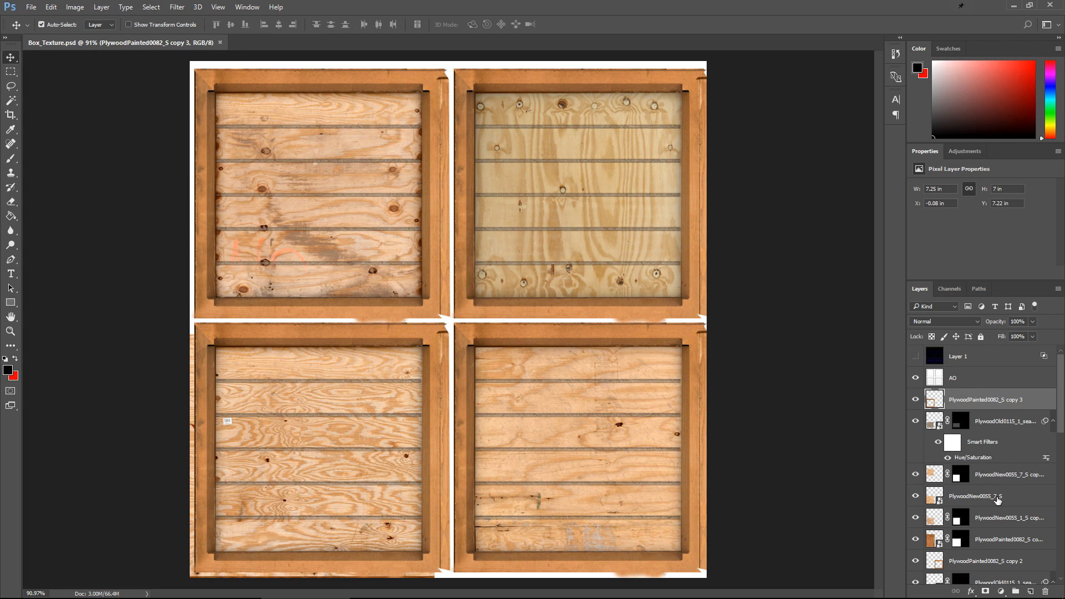
left_click(1030, 592)
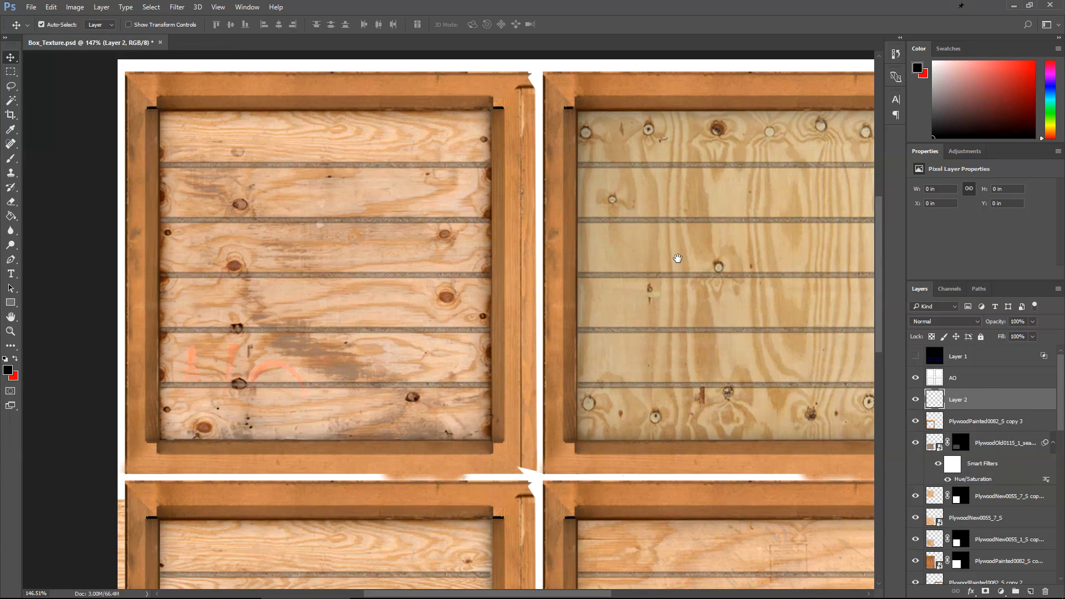
scroll(369, 264, "down", 2, "alt")
scroll(673, 260, "up", 1, "alt")
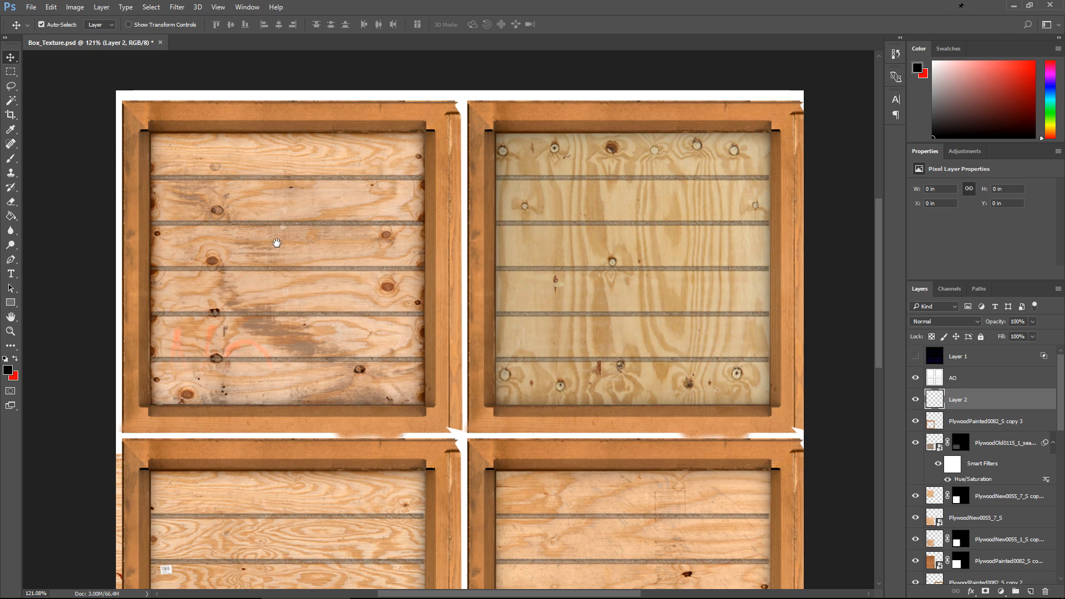
left_click_drag(272, 243, 401, 242)
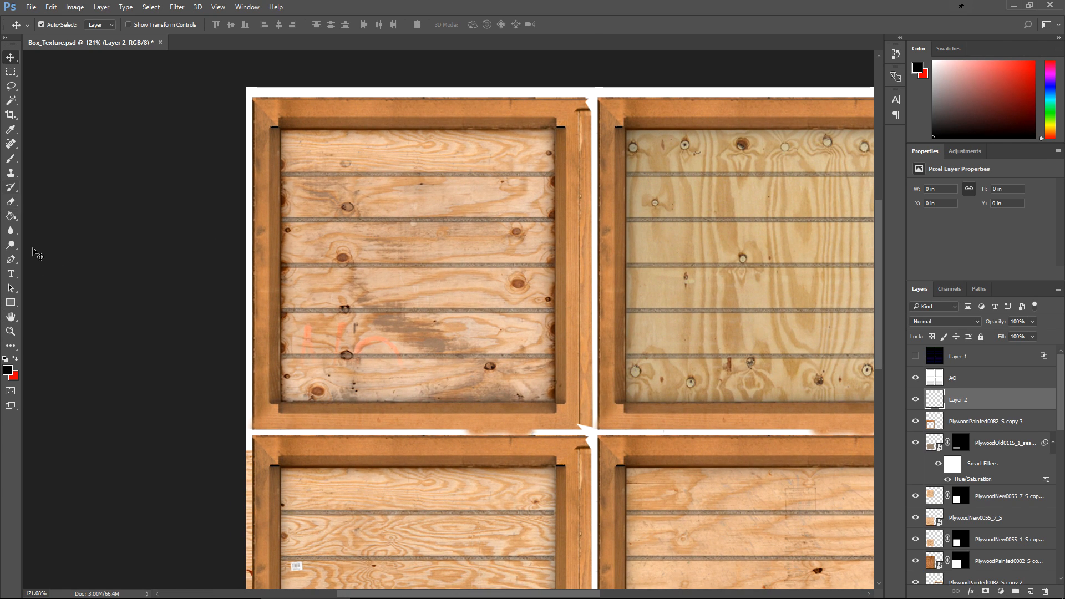
left_click(10, 274)
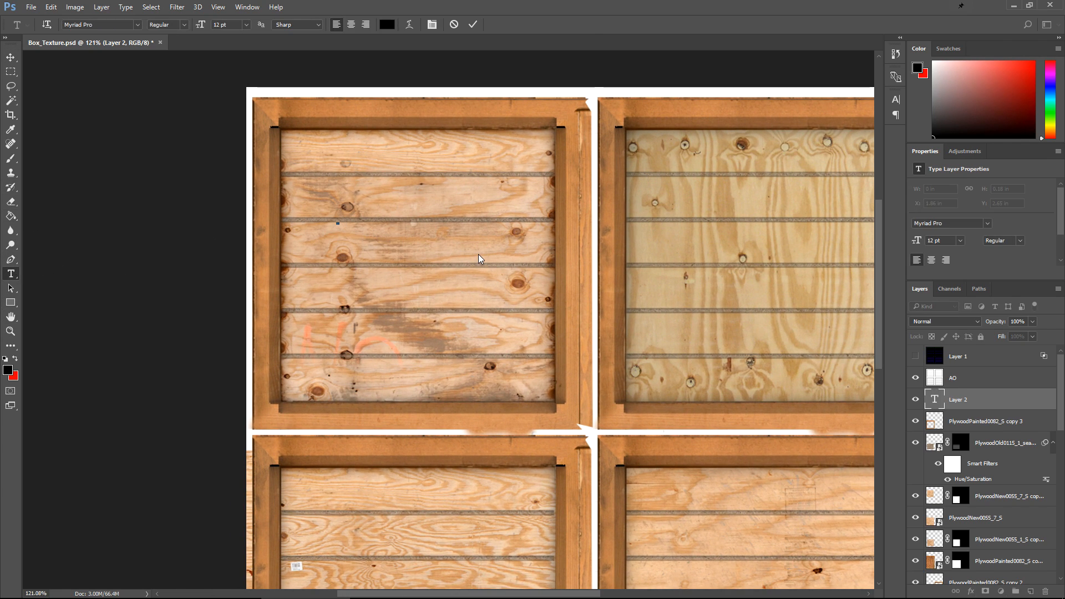
type("fragile")
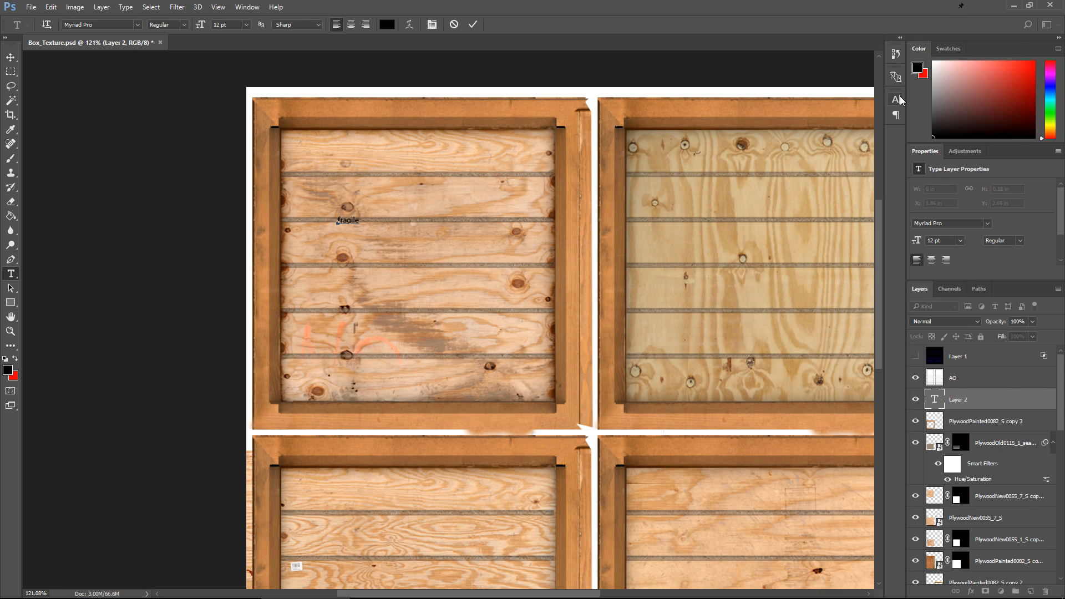
Set the "fragile" text to all caps and its font size to 80 pt
left_click(896, 99)
left_click(802, 186)
double_click(349, 221)
left_click(802, 185)
left_click(800, 130)
key("Up")
key("Up")
key("Up")
key("Up")
key("Up")
key("Up")
key("Up")
key("Up")
key("Up")
key("Up")
key("Up")
key("Up")
key("Up")
key("Up")
key("Up")
key("Up")
key("Up")
key("Up")
key("Up")
key("Up")
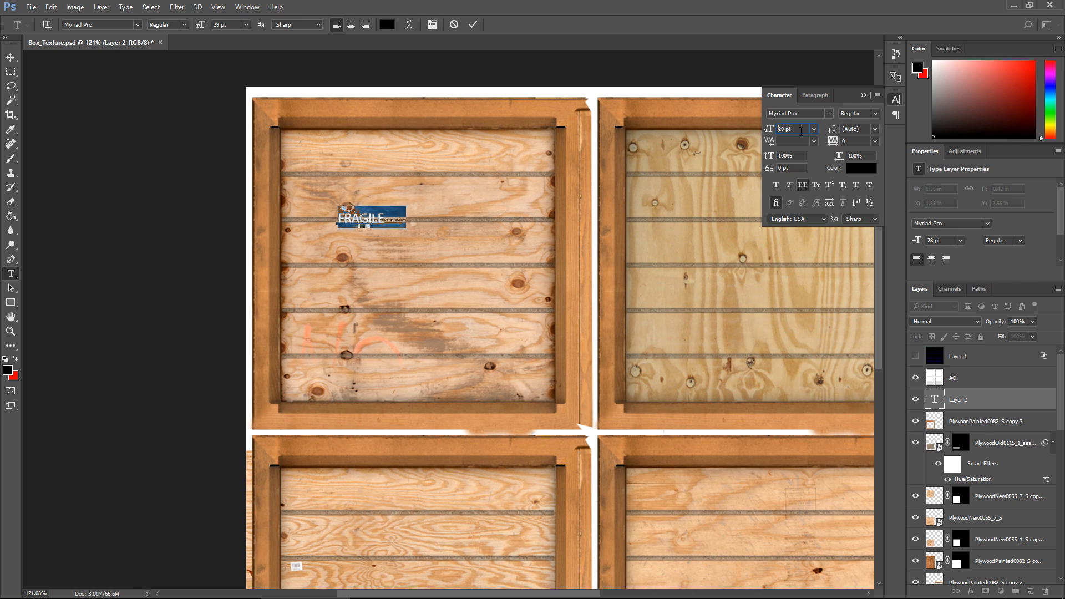
key("Up")
key("Up")
key("Up")
key("Up")
key("Up")
key("Up")
key("Up")
key("Up")
key("Up")
key("Up")
key("Up")
key("Up")
key("Up")
key("Up")
key("Up")
key("Up")
key("Up")
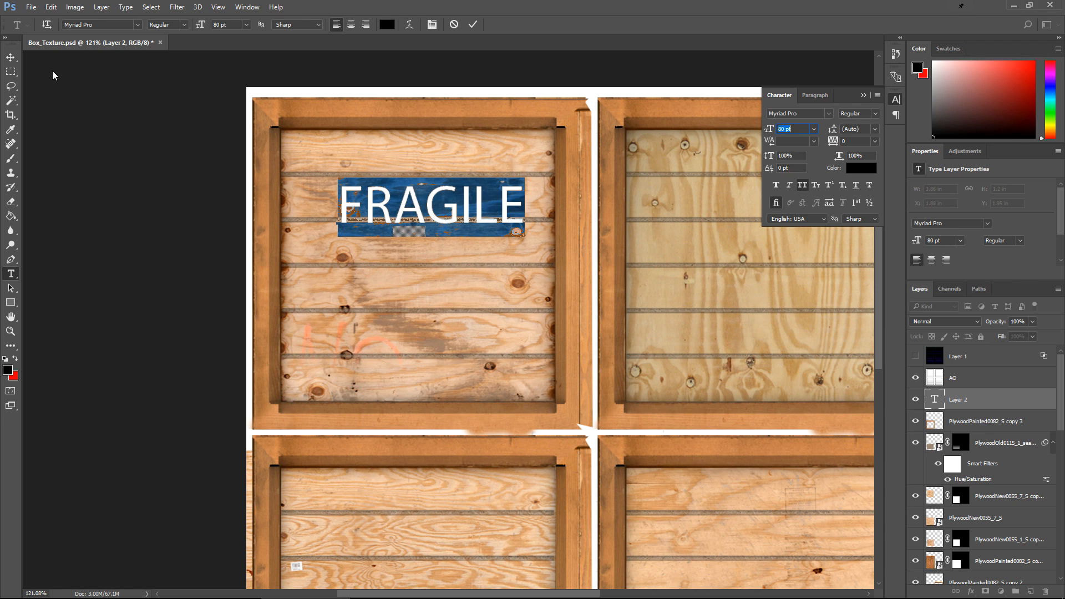
Centre the FRAGILE text on the upper half of the crate planks and rotate it to about -10.7 degrees
left_click(10, 58)
left_click_drag(423, 211, 410, 256)
key("ctrl+t")
left_click_drag(522, 291, 527, 271)
left_click_drag(419, 252, 418, 244)
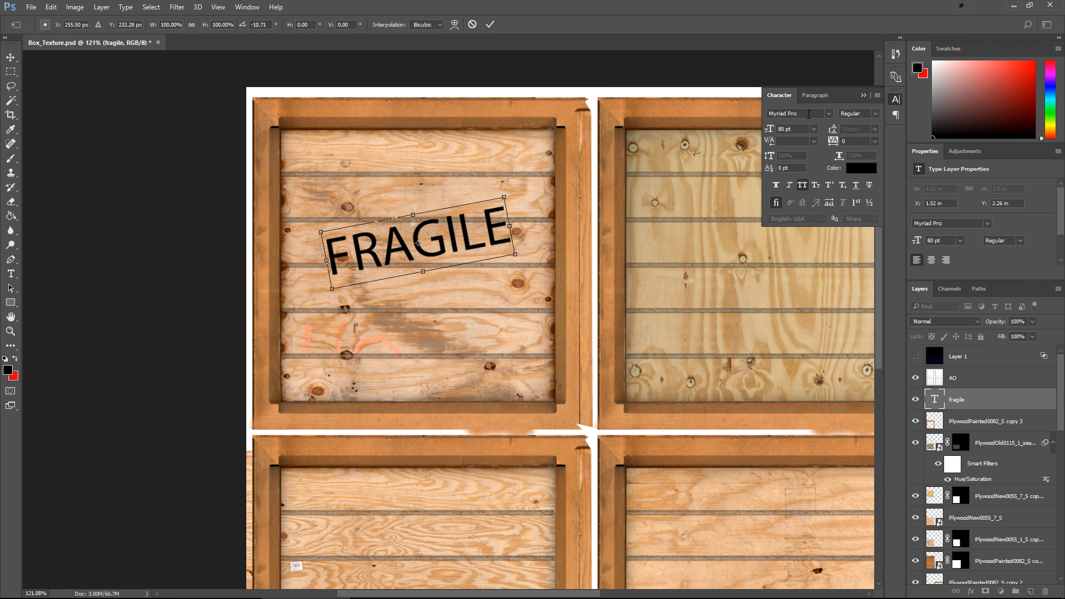
Change the FRAGILE text's font to Stencil Regular
left_click(809, 115)
type("ste")
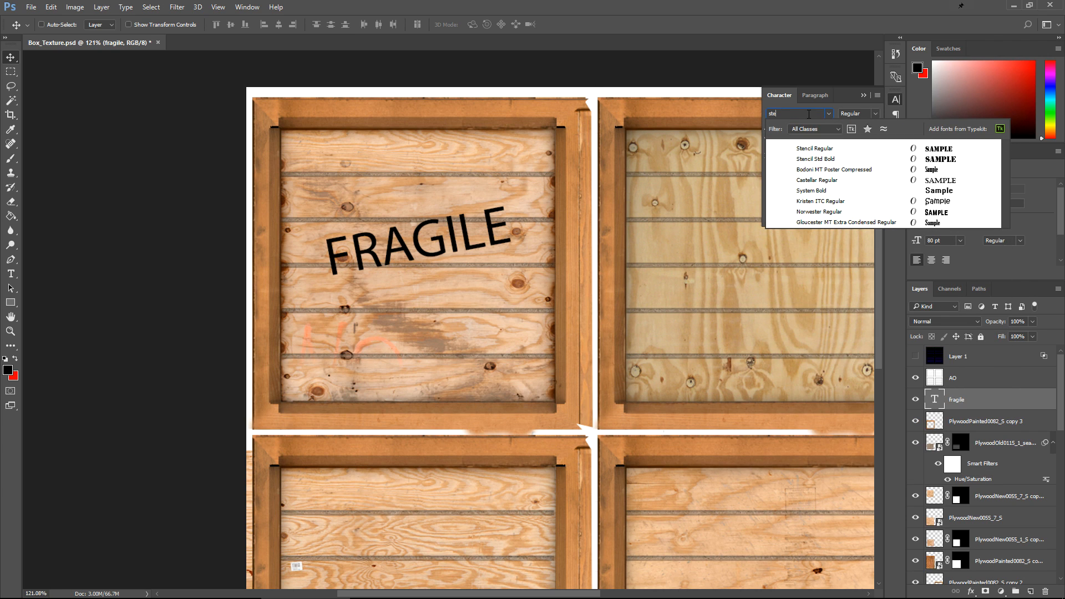
left_click(814, 148)
Add a layer mask to the slightly repositioned FRAGILE text and lower the layer's opacity to 91%
left_click(986, 591)
left_click_drag(444, 236, 422, 227)
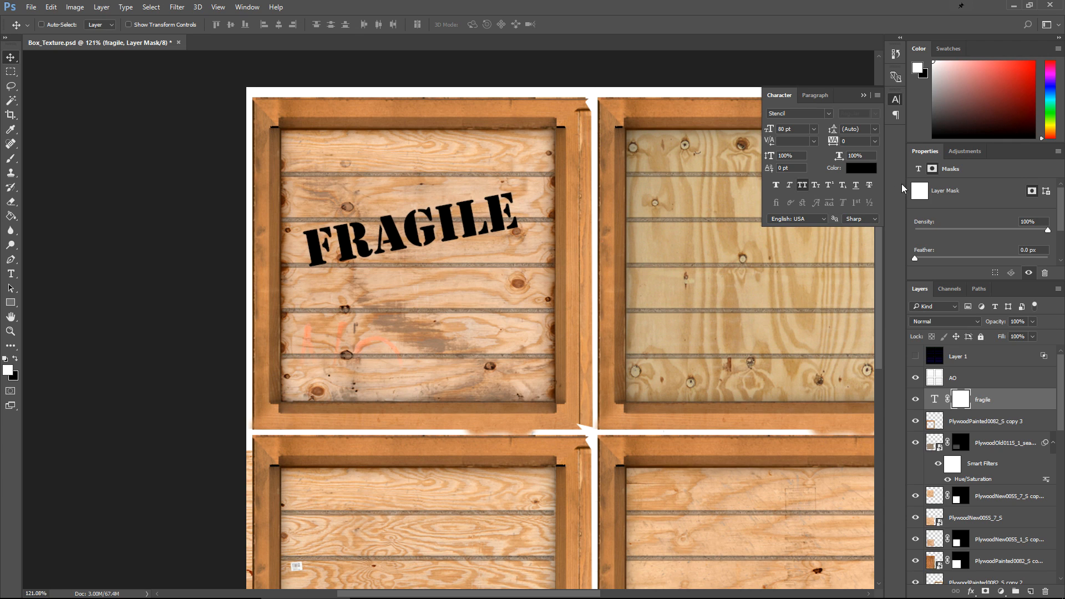
left_click(1033, 321)
mouse_move(1052, 336)
left_mouse_down()
mouse_move(1039, 338)
mouse_move(1047, 339)
left_mouse_up()
Choose a different brush tip for the Eraser and try it on the FRAGILE text's layer mask
key("e")
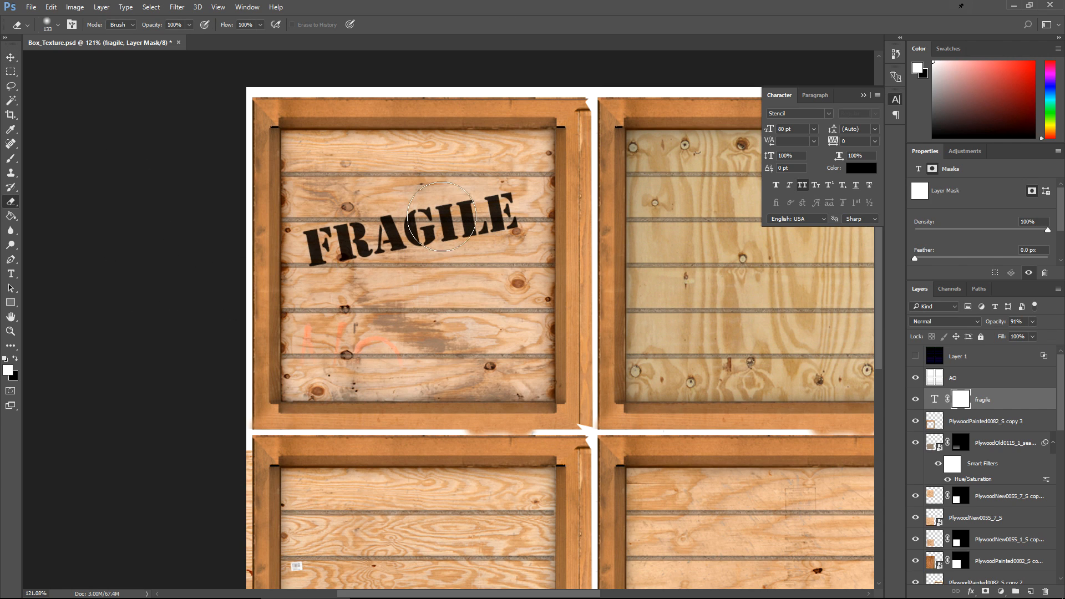
right_click(428, 229)
scroll(499, 333, "down", 3)
left_click(500, 335)
left_click(392, 227)
right_click(505, 303)
left_click(556, 440)
Set the Eraser's opacity to 21% and wear away the FRAGILE lettering on its layer mask with textured brush tips
left_click(459, 5)
left_click(189, 25)
left_click_drag(192, 38, 156, 39)
left_click(350, 250)
left_click_drag(468, 225, 506, 215)
right_click(471, 322)
left_click(522, 450)
left_click_drag(311, 253, 502, 214)
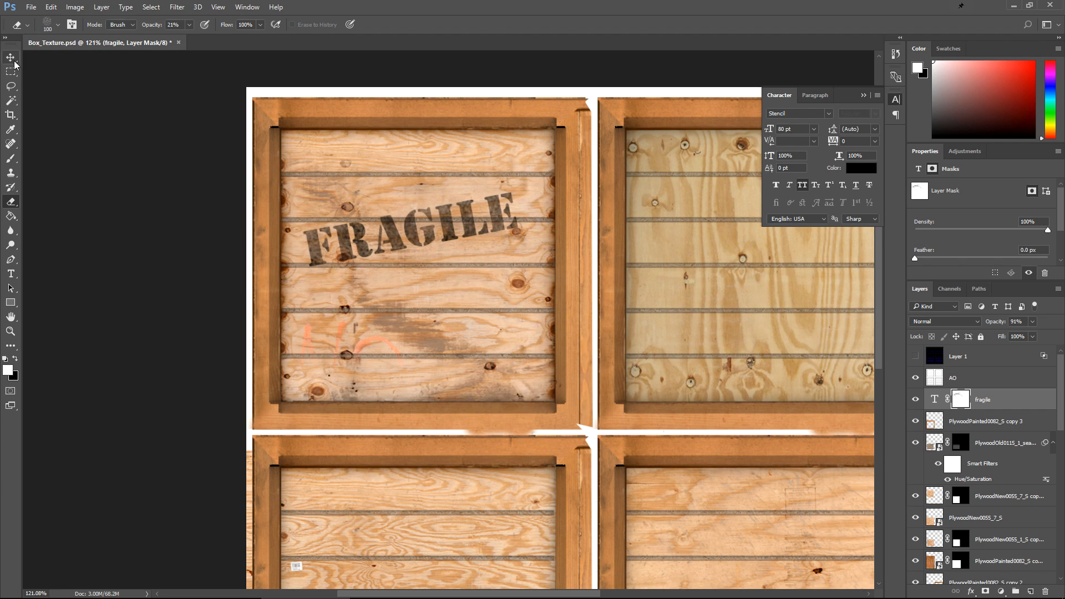
Soften the FRAGILE lettering's edges by clearing its layer mask outside a 2-pixel feathered text selection, and save the document
left_click(935, 399, "ctrl")
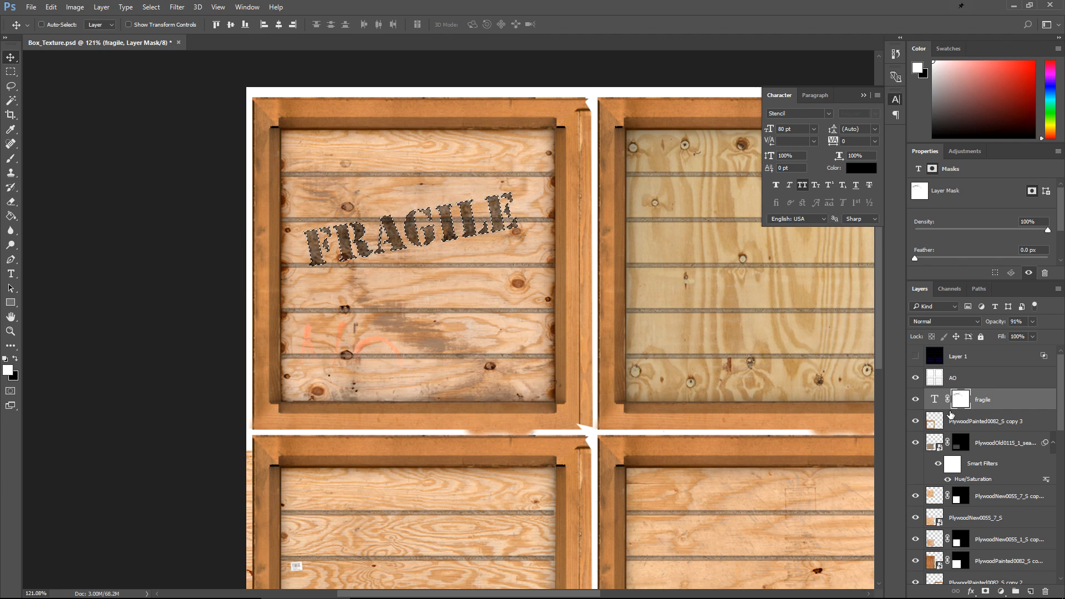
key("shift+F6")
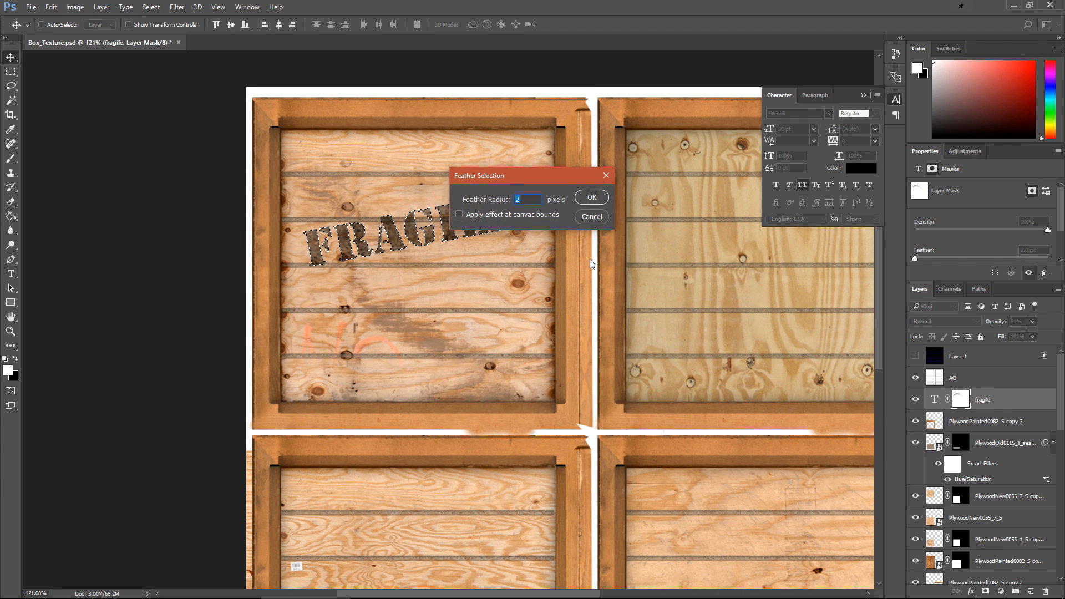
key("Return")
key("ctrl+shift+i")
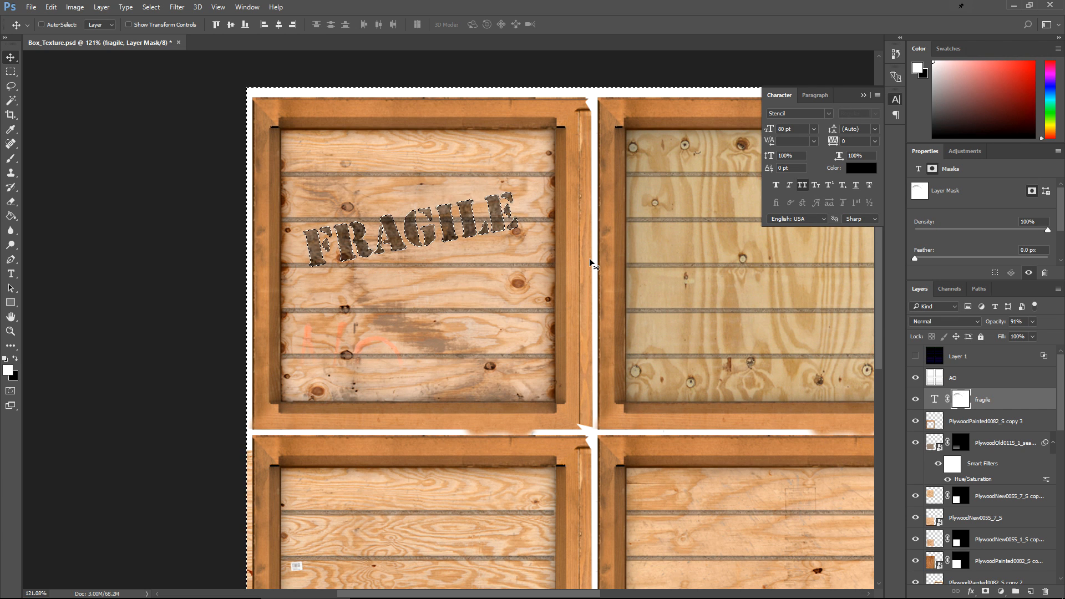
key("Delete")
key("ctrl+d")
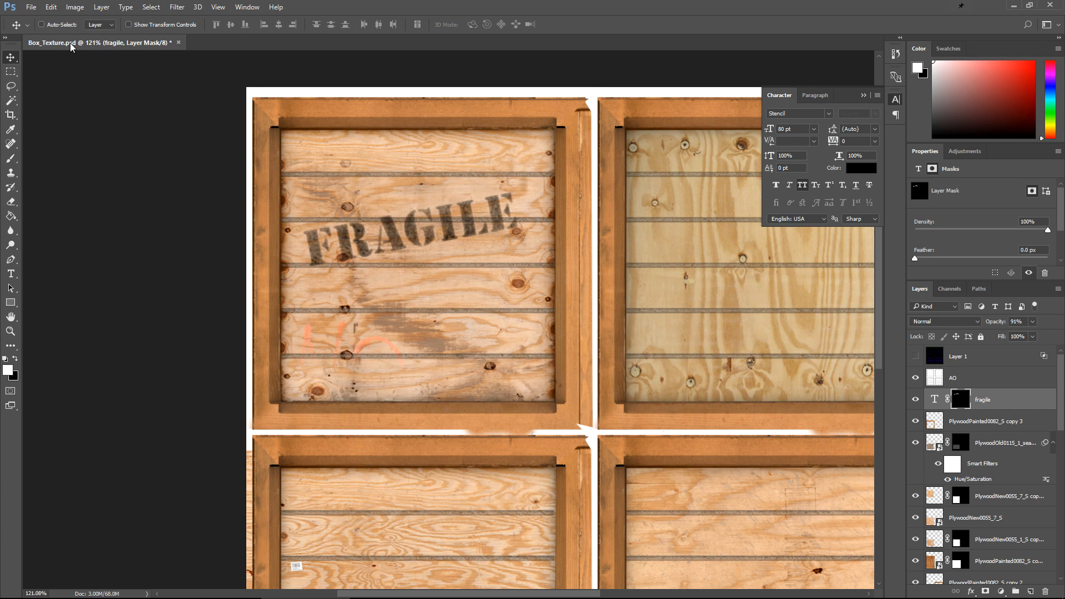
scroll(404, 165, "up", 4, "alt")
key("ctrl+s")
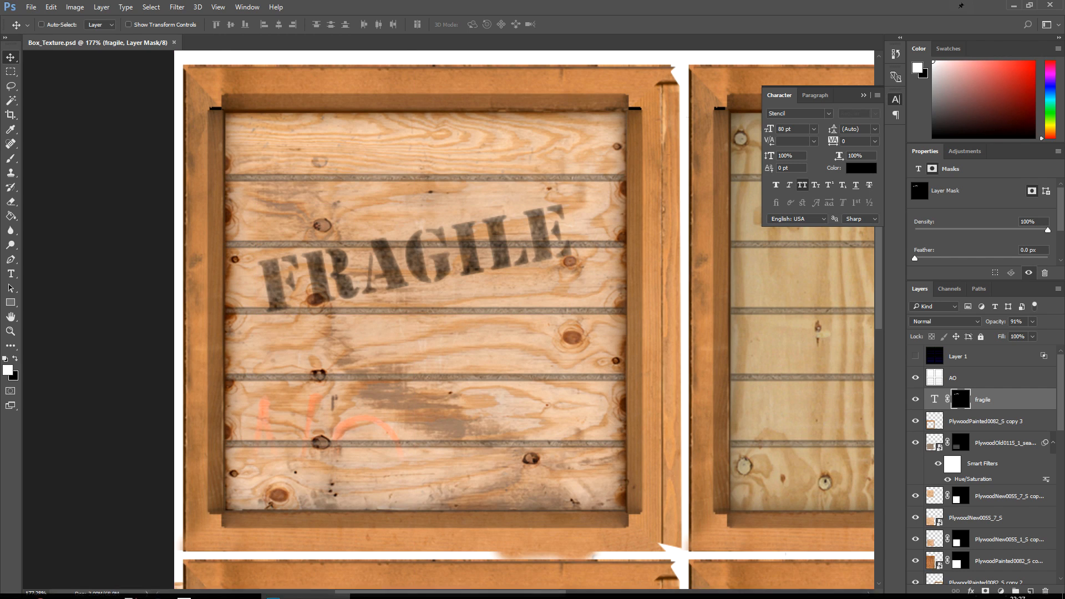
Switch to 3ds Max and inspect the updated texture on the crate's sides and top from several angles and distances
left_click(227, 588)
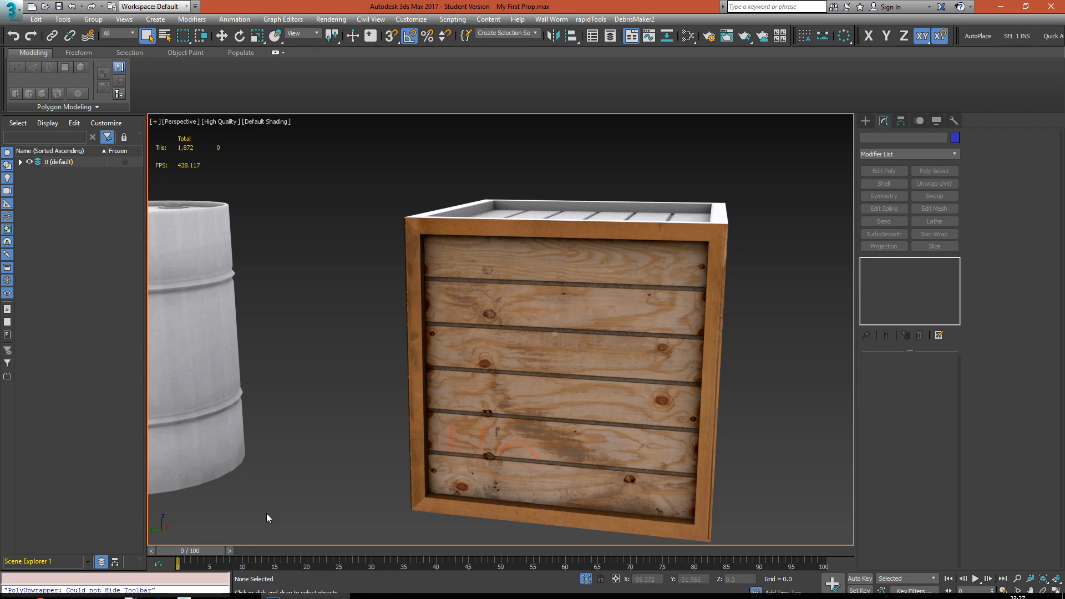
middle_click_drag(637, 309, 577, 338, "alt")
scroll(552, 374, "down", 4)
middle_click_drag(553, 373, 584, 404, "alt")
middle_click_drag(584, 403, 629, 392)
scroll(518, 357, "up", 5)
scroll(625, 344, "down", 4)
scroll(524, 324, "up", 3)
middle_click_drag(607, 290, 523, 347)
middle_click_drag(581, 362, 522, 383)
middle_click_drag(408, 160, 444, 201)
scroll(444, 201, "up", 5)
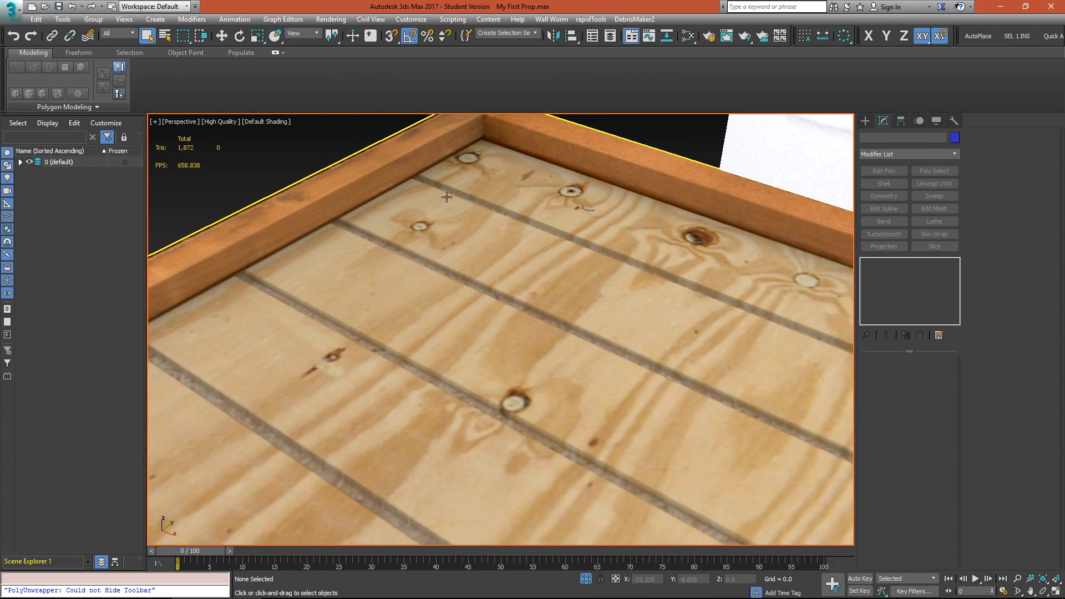
scroll(335, 231, "down", 6)
middle_click_drag(443, 352, 404, 311, "alt")
scroll(450, 333, "up", 5)
middle_click_drag(508, 326, 490, 322)
middle_click_drag(671, 372, 605, 313, "alt")
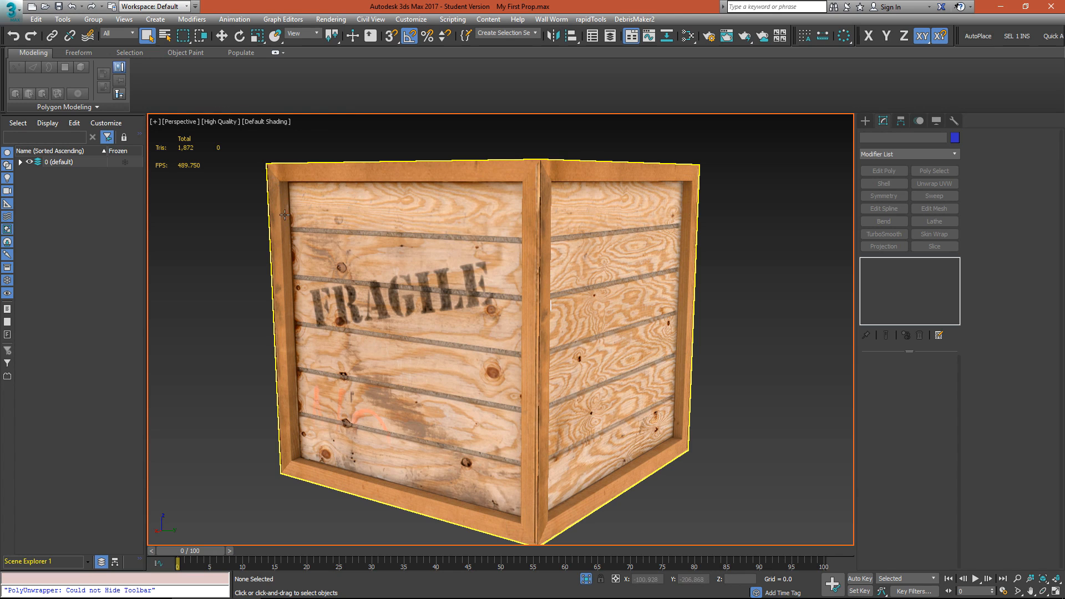
middle_click_drag(283, 218, 300, 233, "alt")
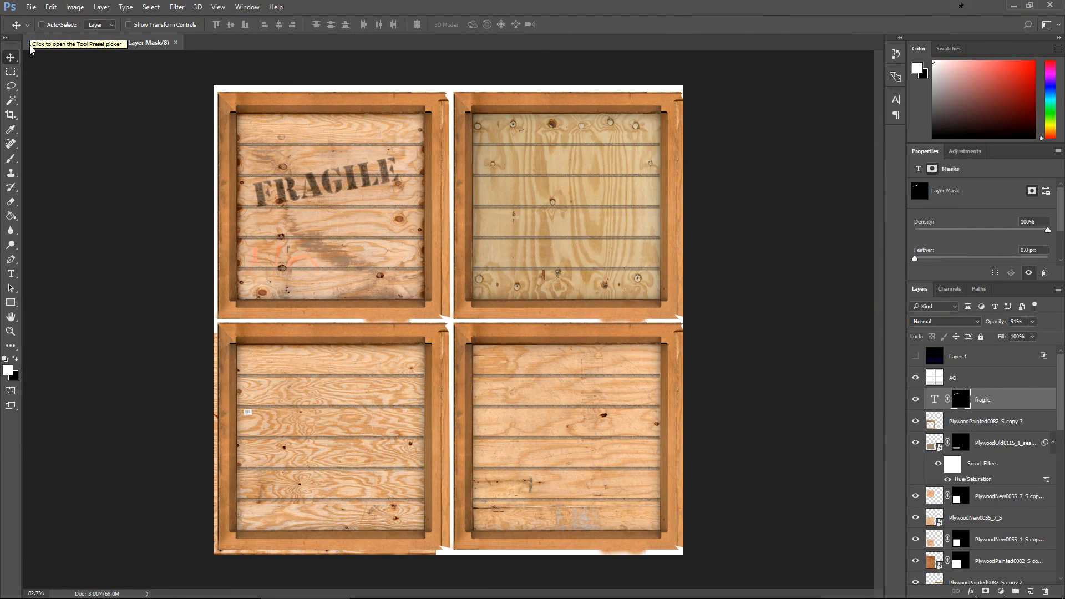
Save a Targa copy of the texture to the Desktop as Box_Texture_BaseColor.tga at 32 bits/pixel
left_click(31, 9)
left_click(153, 198)
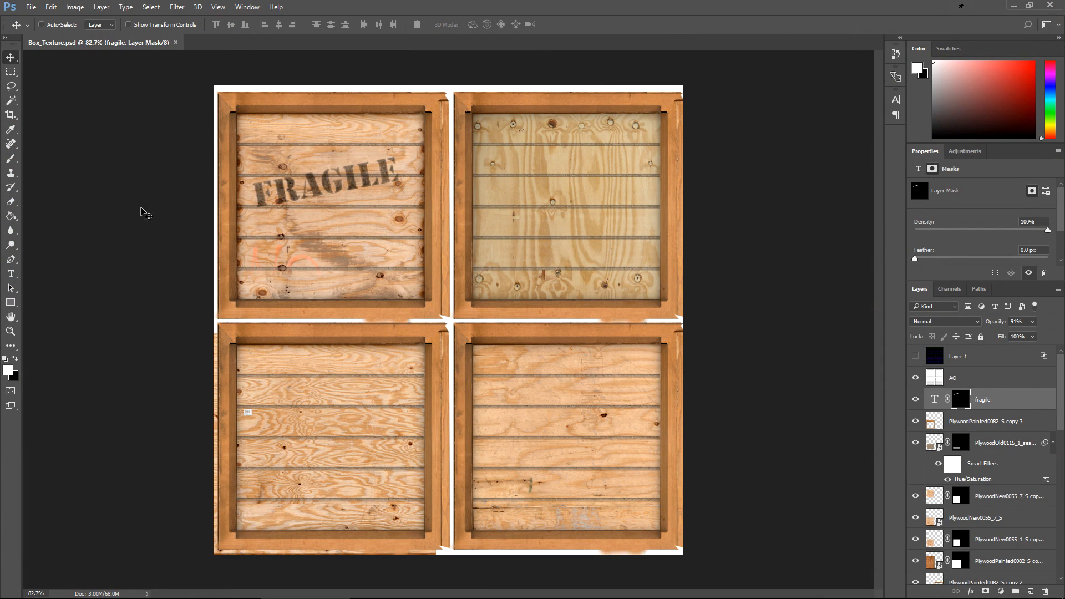
key("ctrl+shift+s")
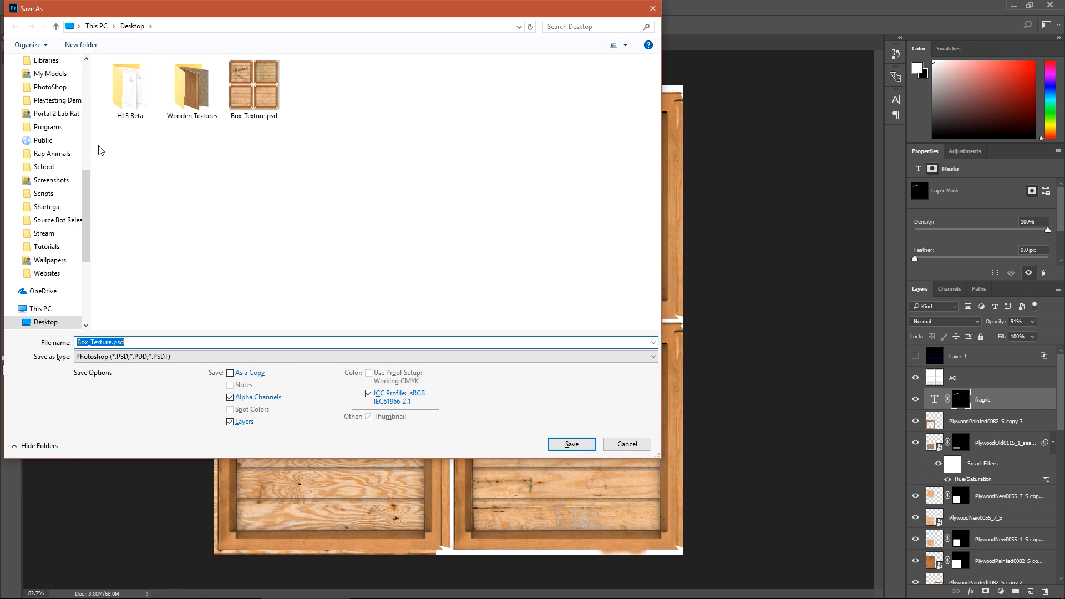
left_click_drag(281, 16, 526, 65)
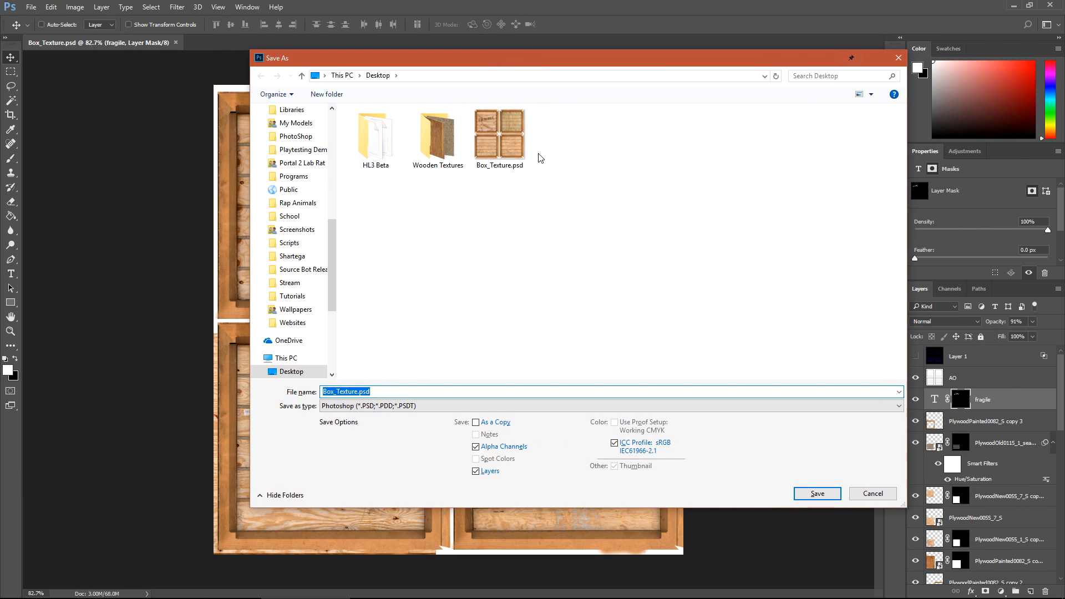
left_click(516, 410)
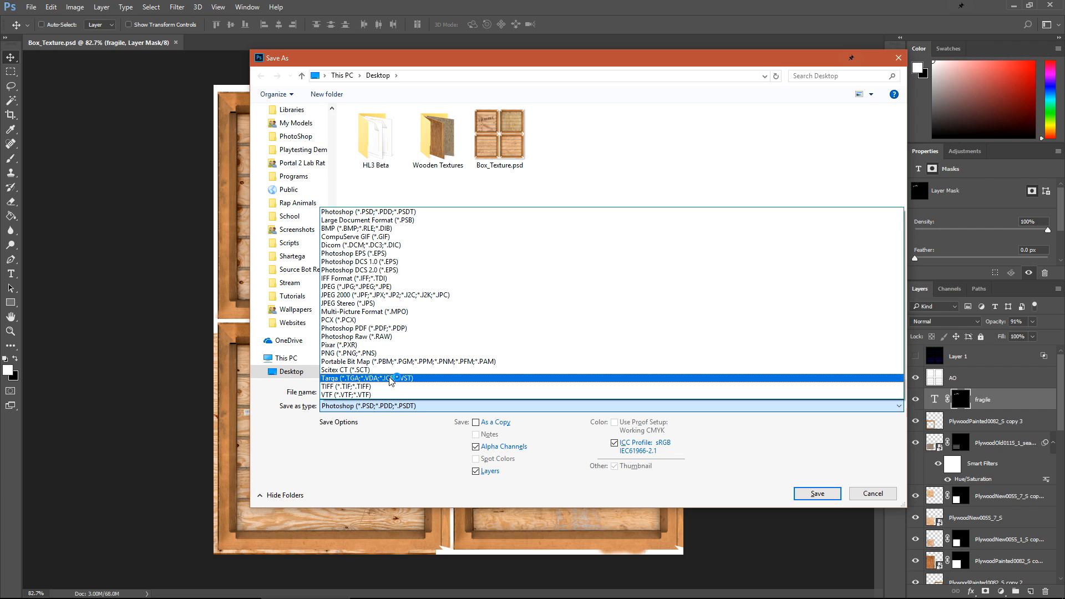
left_click(391, 378)
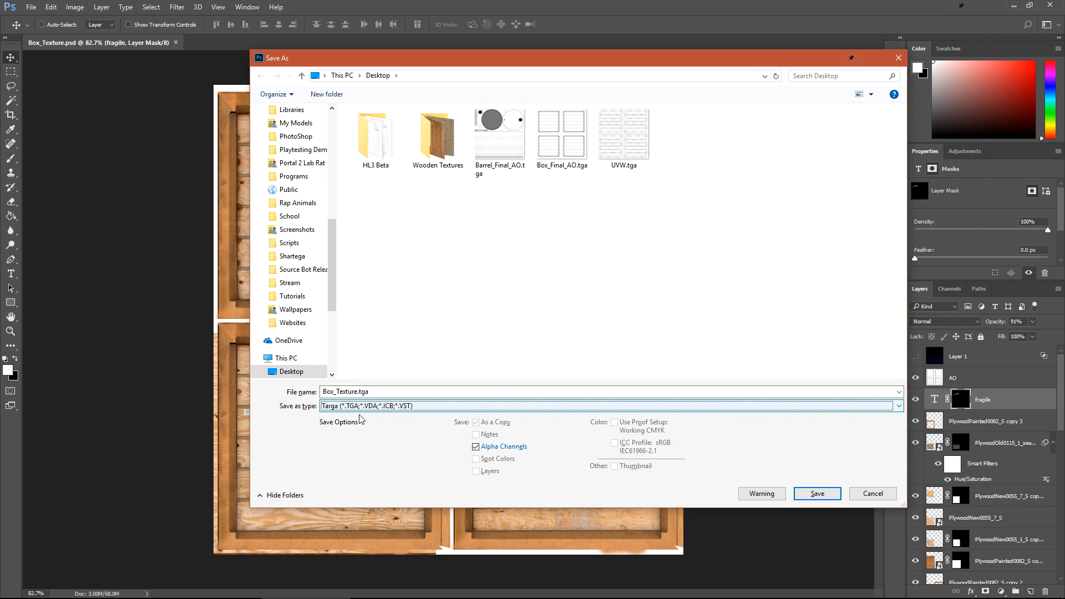
left_click(389, 392)
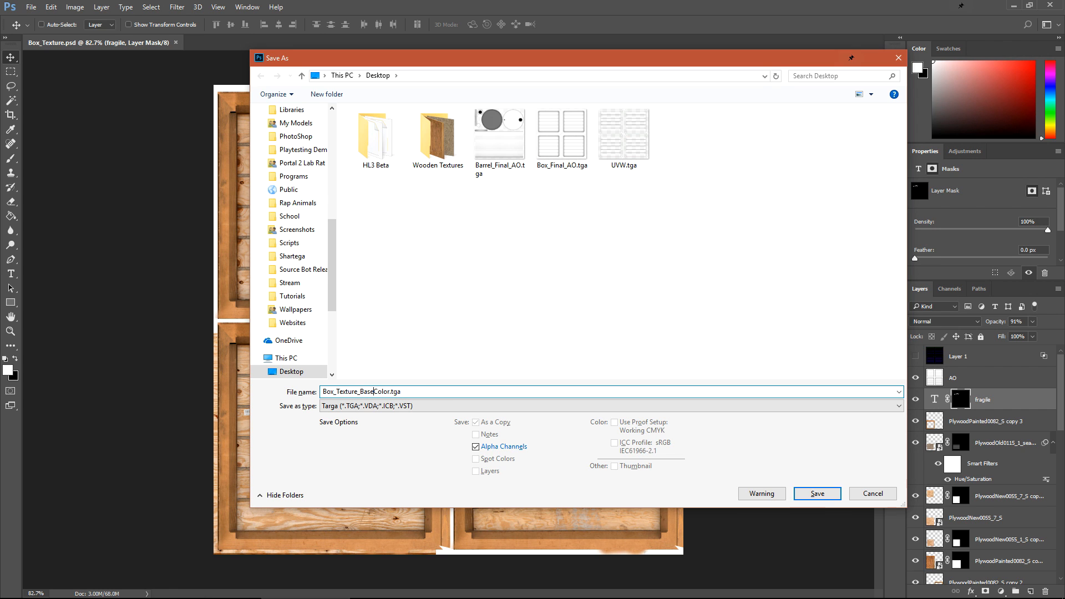
left_click(817, 493)
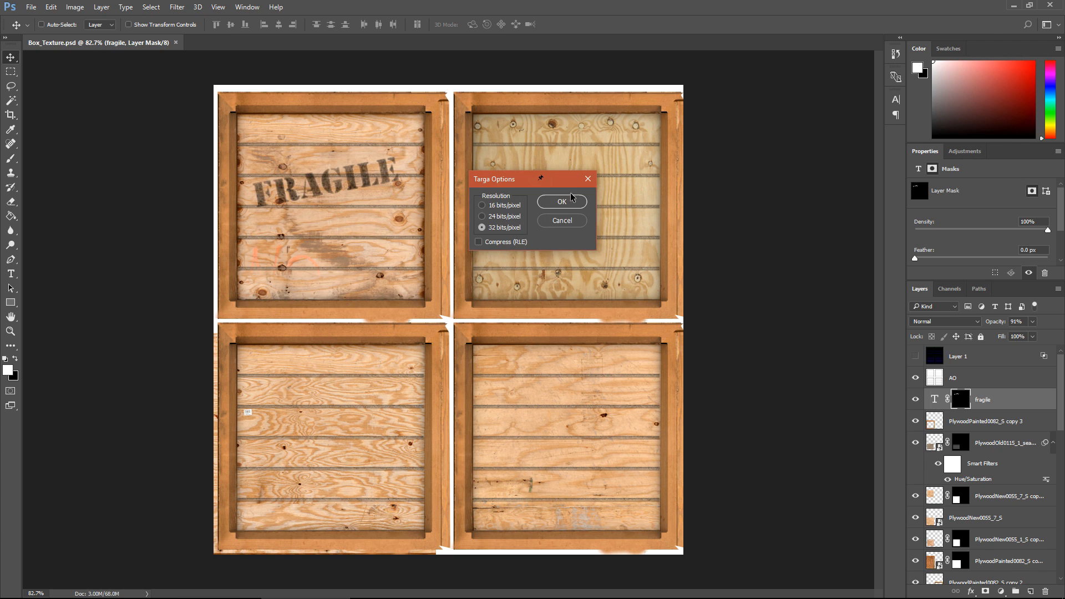
left_click(562, 201)
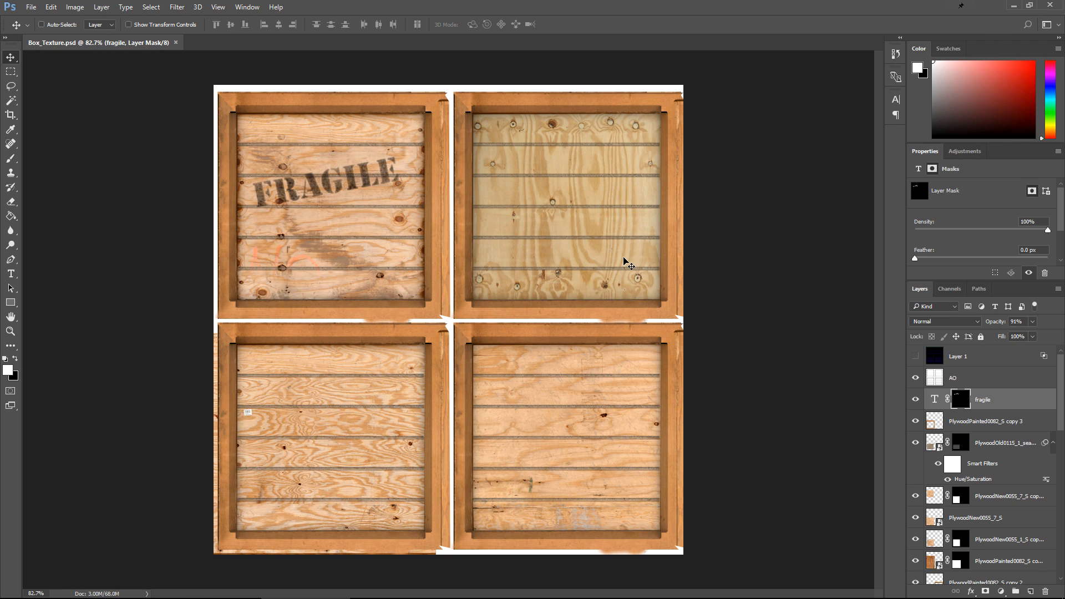
Compare the finished texture with the UV wireframe by showing Layer 1 briefly and hiding it again
left_click(915, 356)
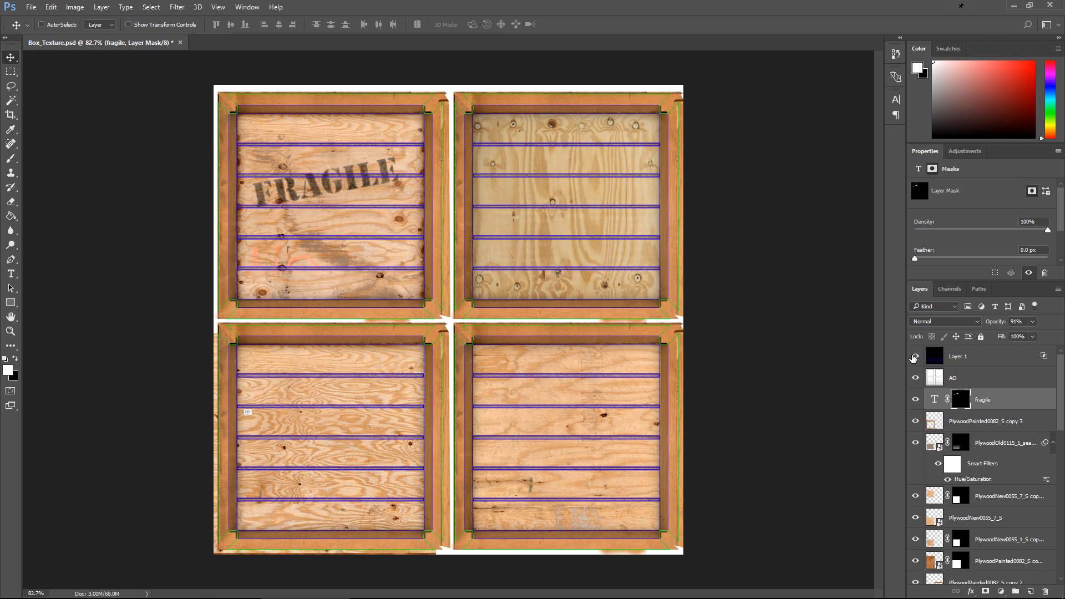
left_click(914, 357)
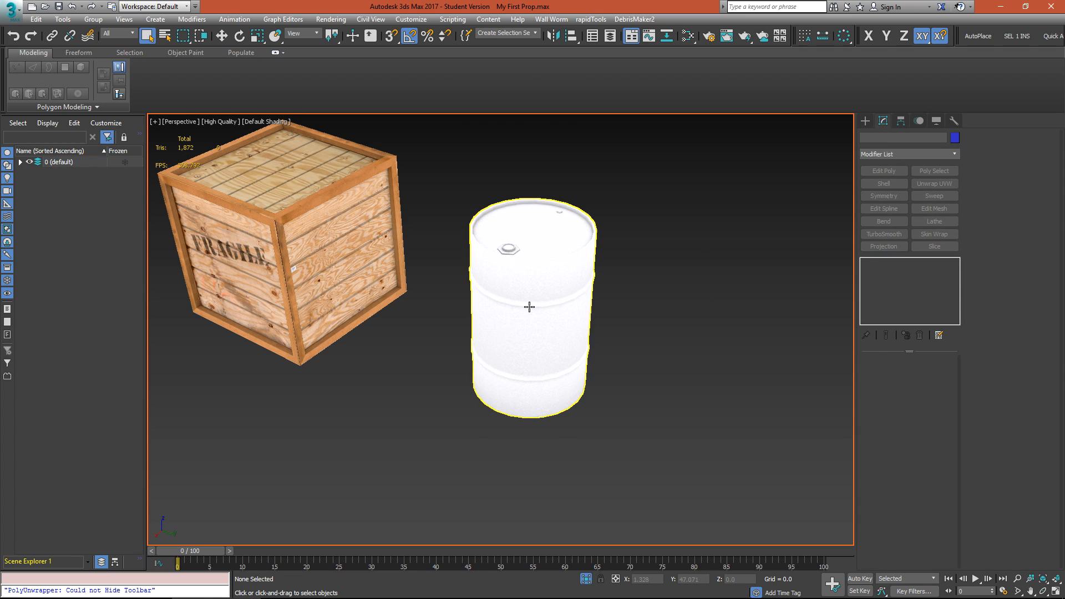
Export only the barrel object as Barrel_Export.FBX to the Desktop and dismiss the material warning
left_click(528, 307)
middle_click_drag(528, 307, 555, 289, "alt")
left_click(14, 18)
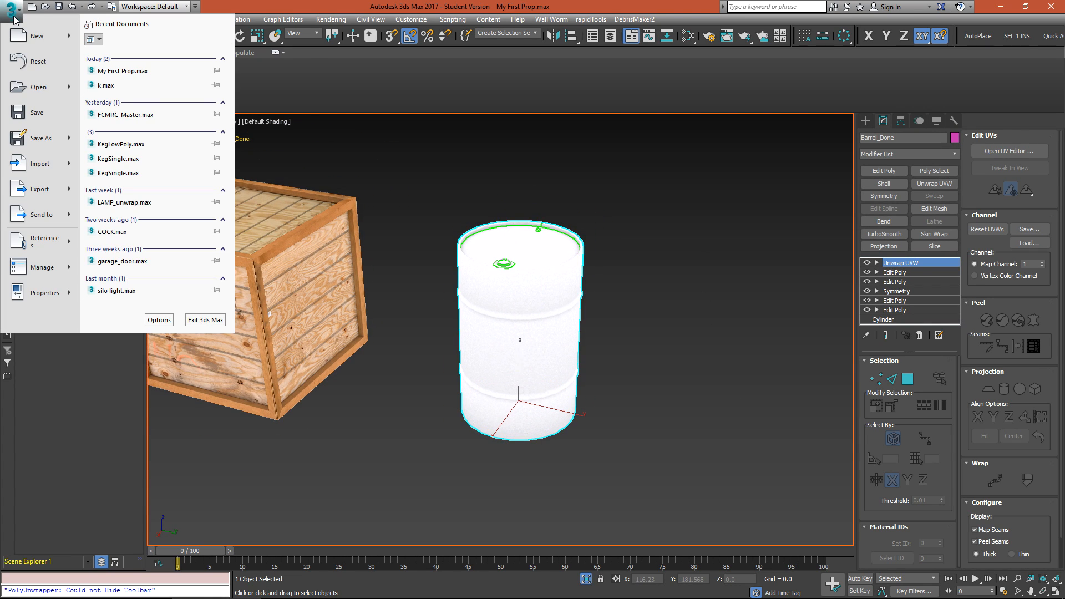
mouse_move(39, 189)
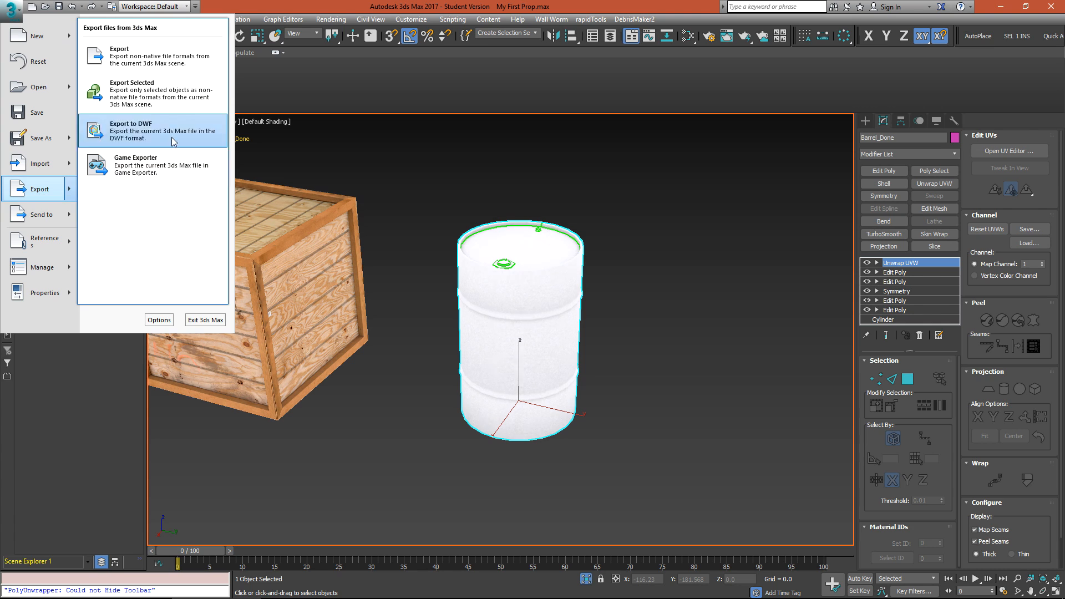
left_click(147, 90)
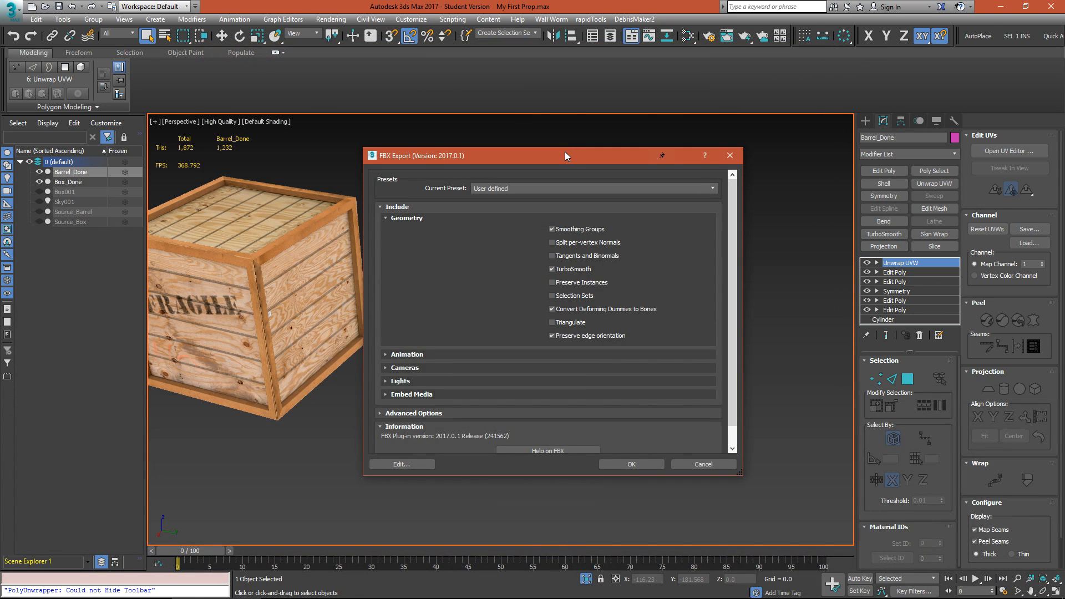
left_click_drag(565, 151, 562, 141)
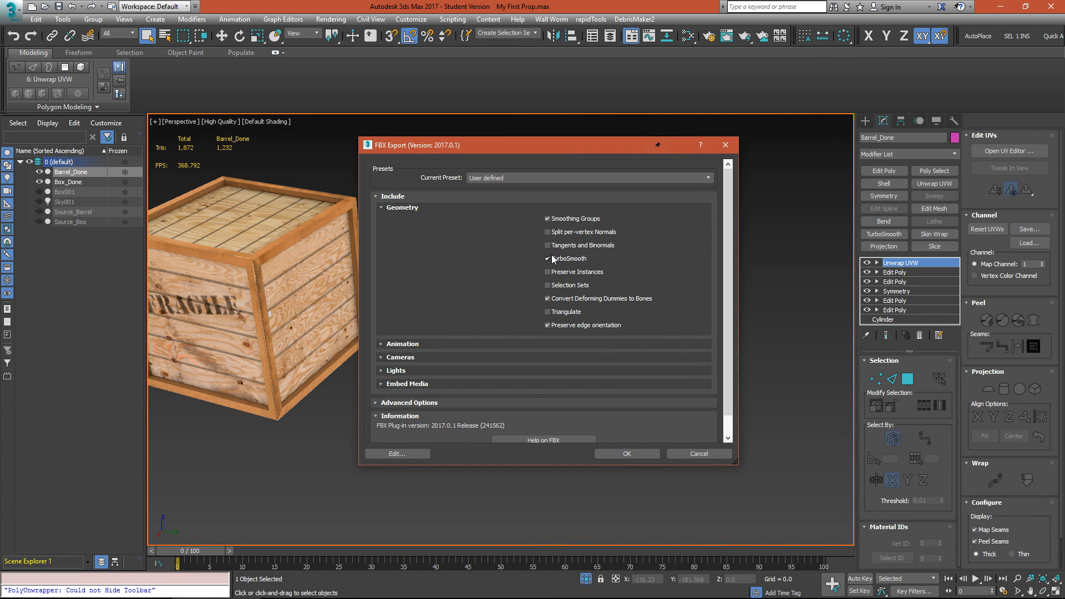
left_click(511, 179)
left_click(524, 163)
left_click(627, 454)
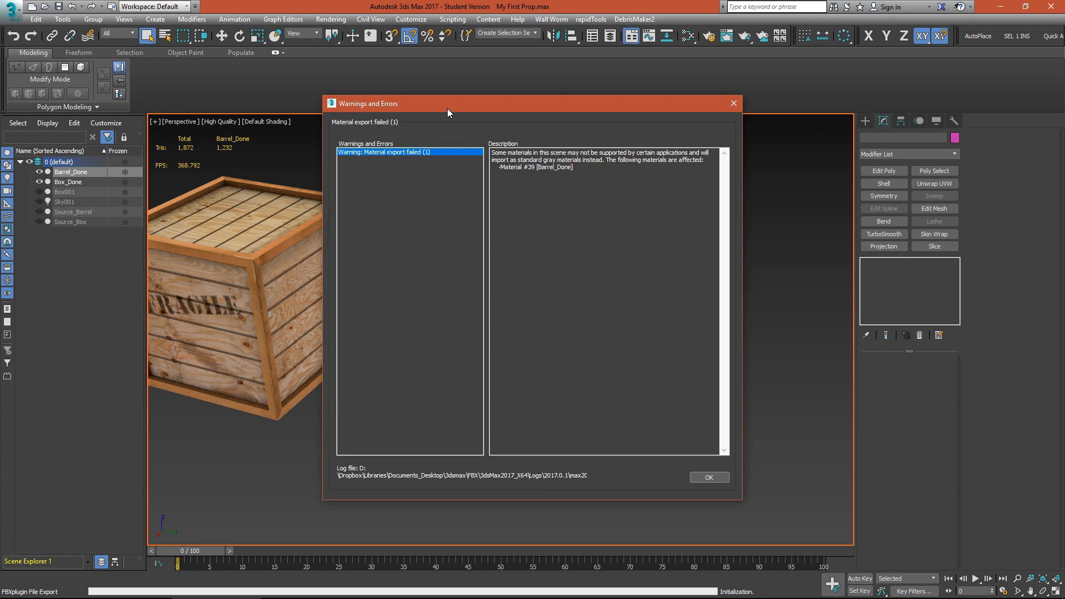
left_click(613, 192)
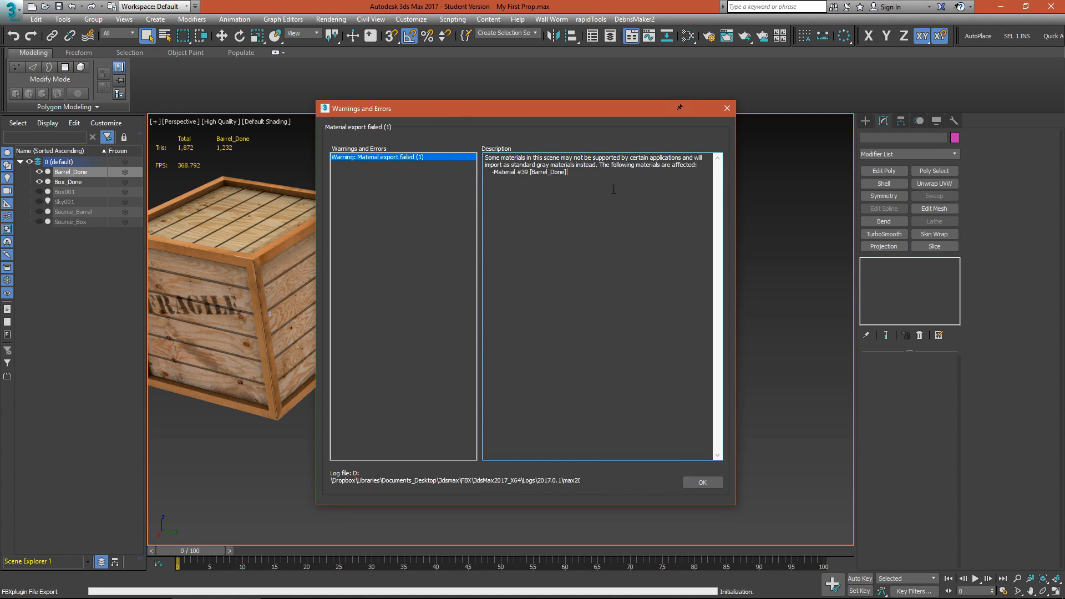
left_click(686, 479)
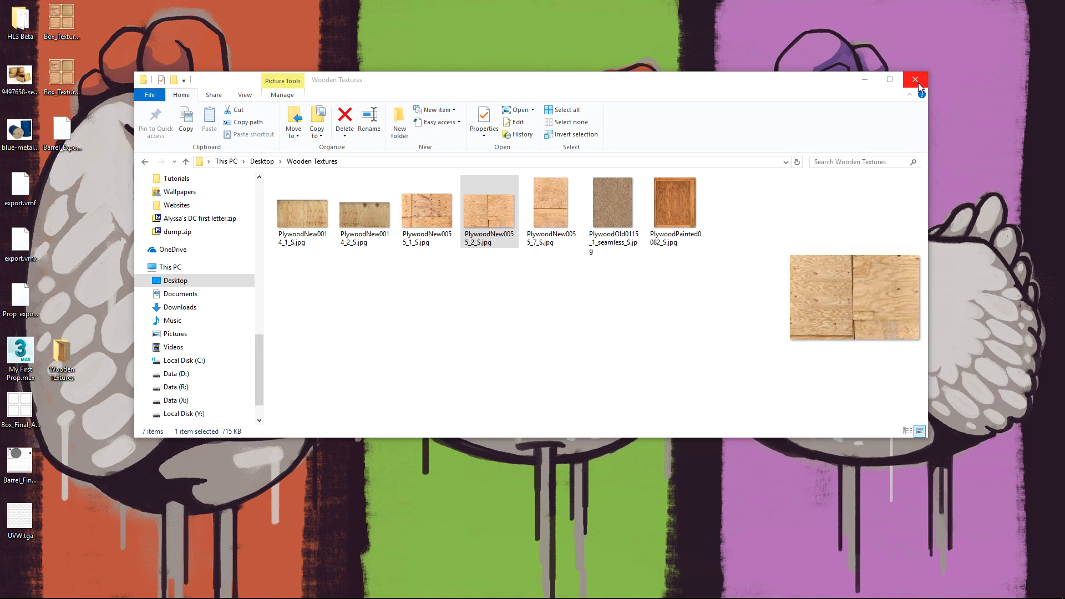
Close the Wooden Textures folder window and launch Substance Painter 2
left_click(916, 81)
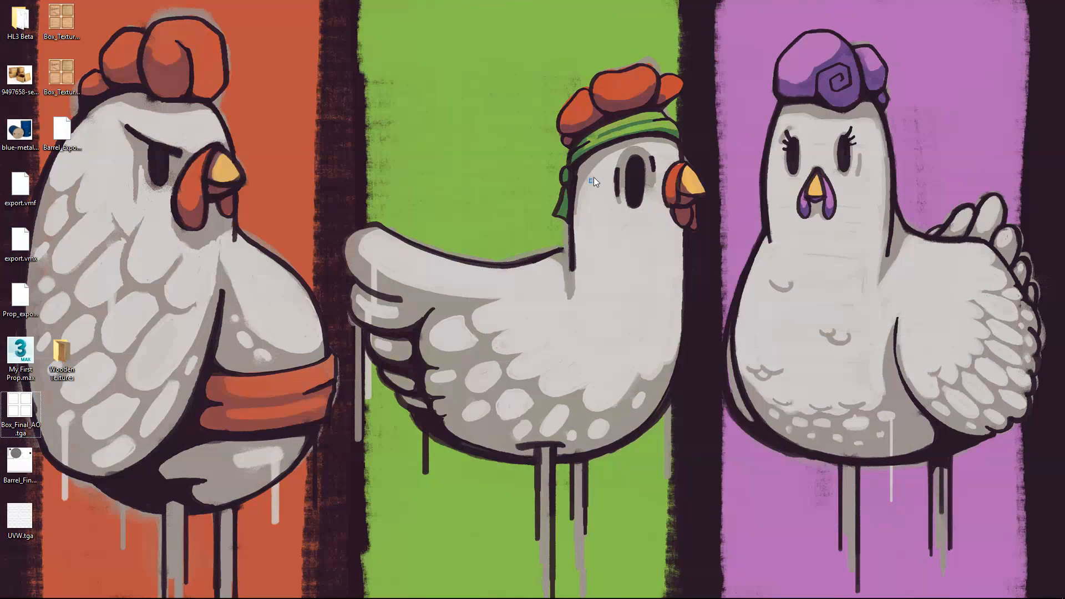
right_click(919, 593)
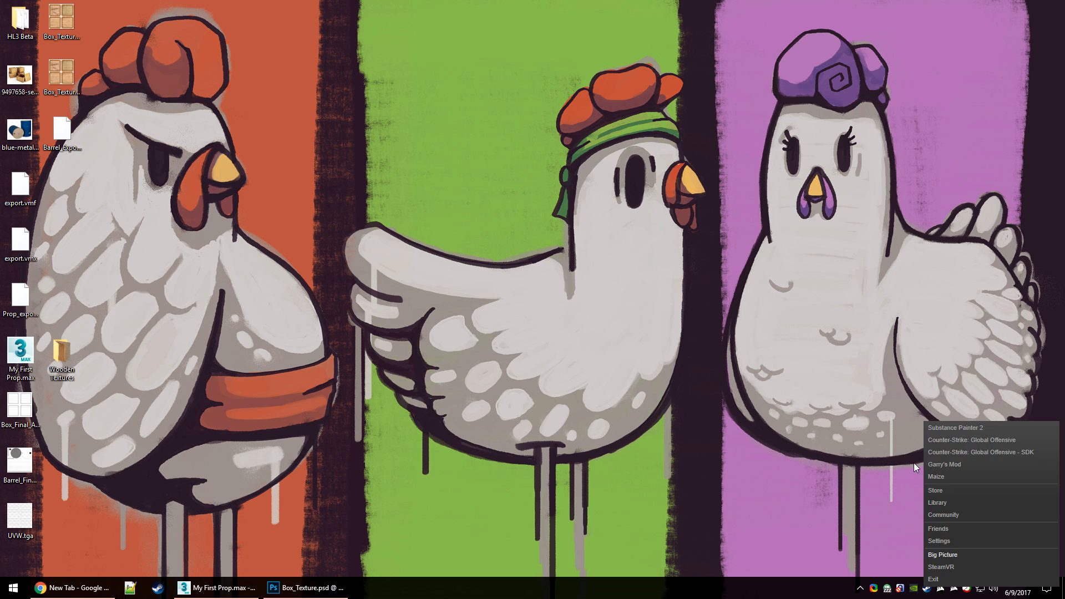
left_click(954, 428)
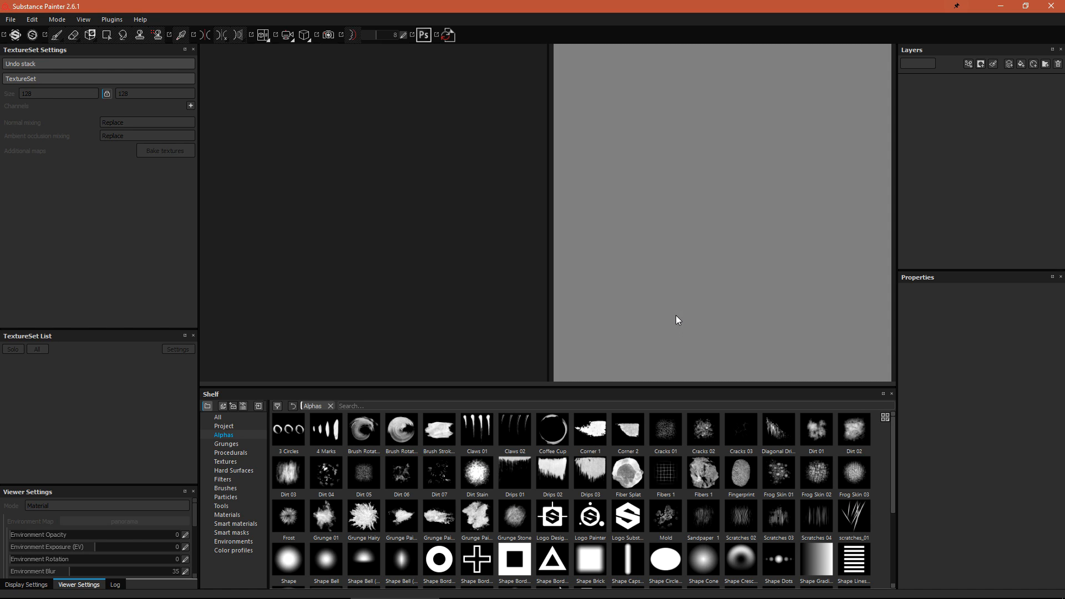
Create a new project from the Source Engine (shelf) template with the Barrel_Export.FBX mesh and a document resolution of 1024
left_click(11, 20)
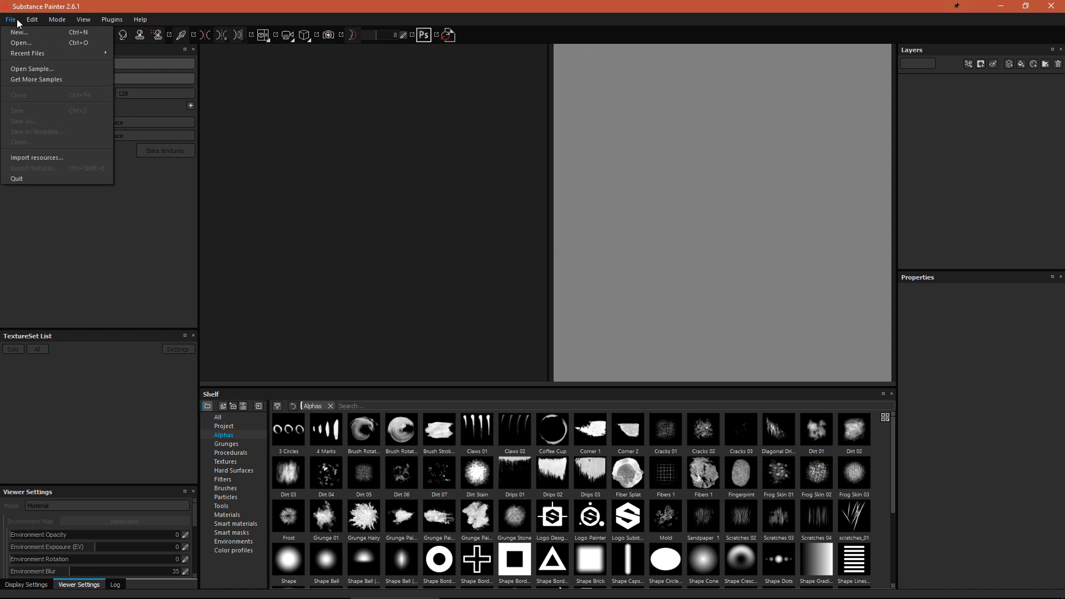
left_click(18, 32)
left_click(473, 185)
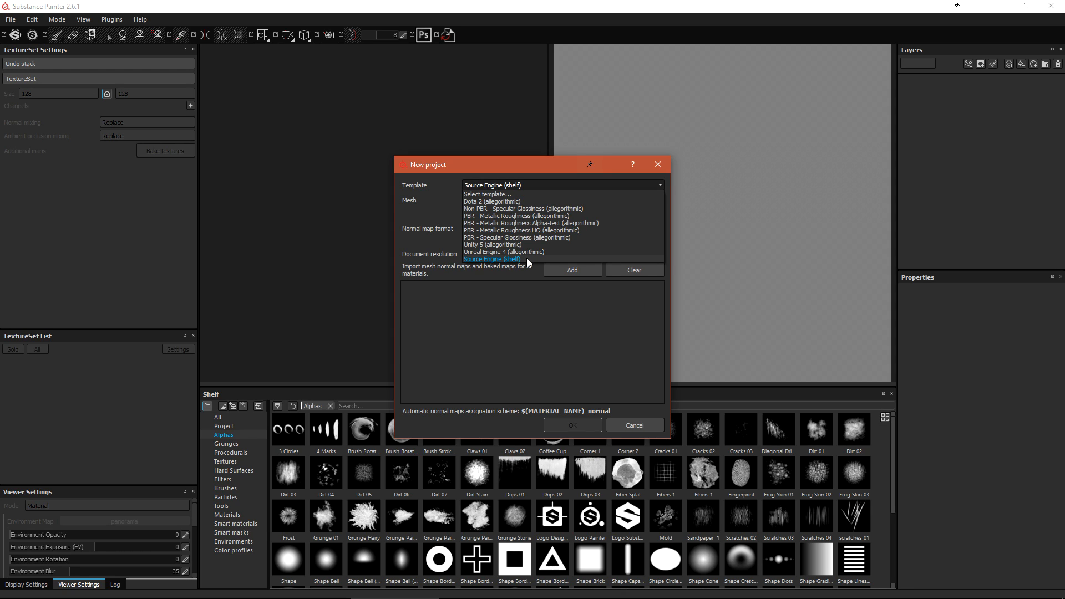
left_click(527, 259)
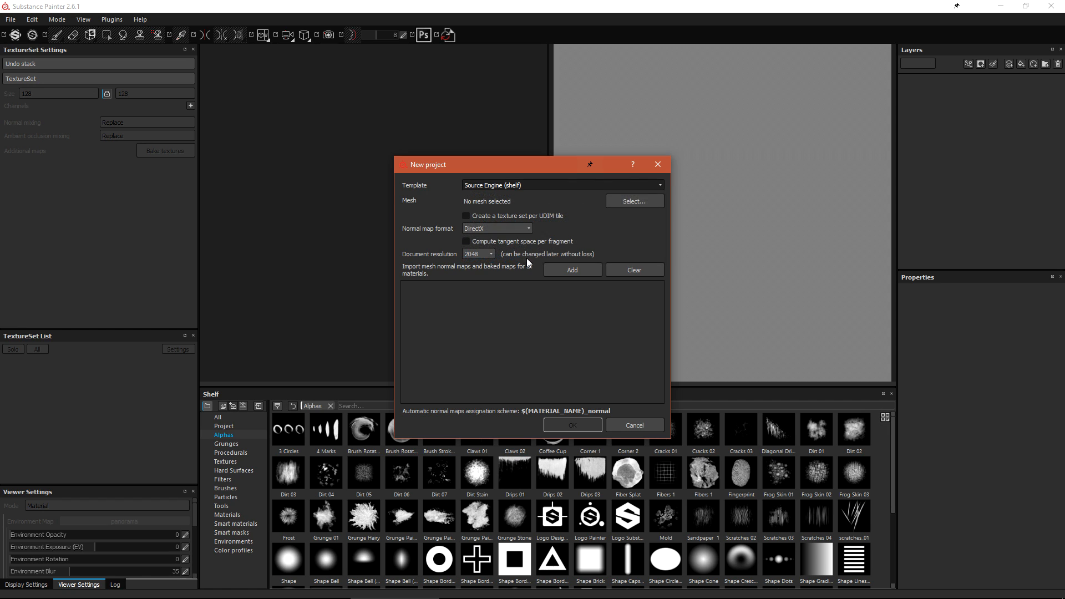
left_click(611, 203)
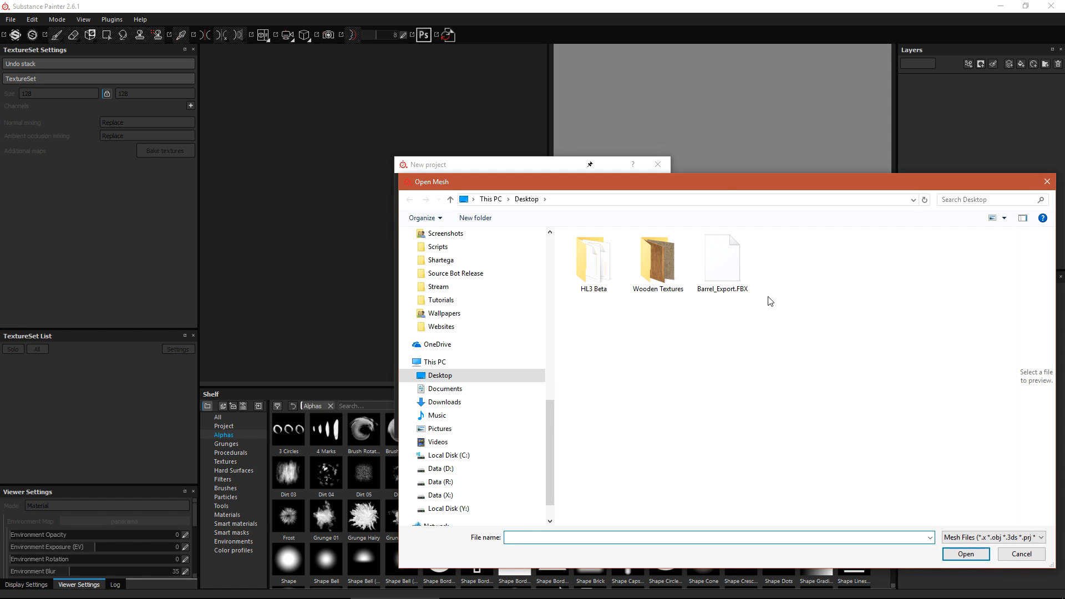
left_click(651, 233)
left_click(894, 525)
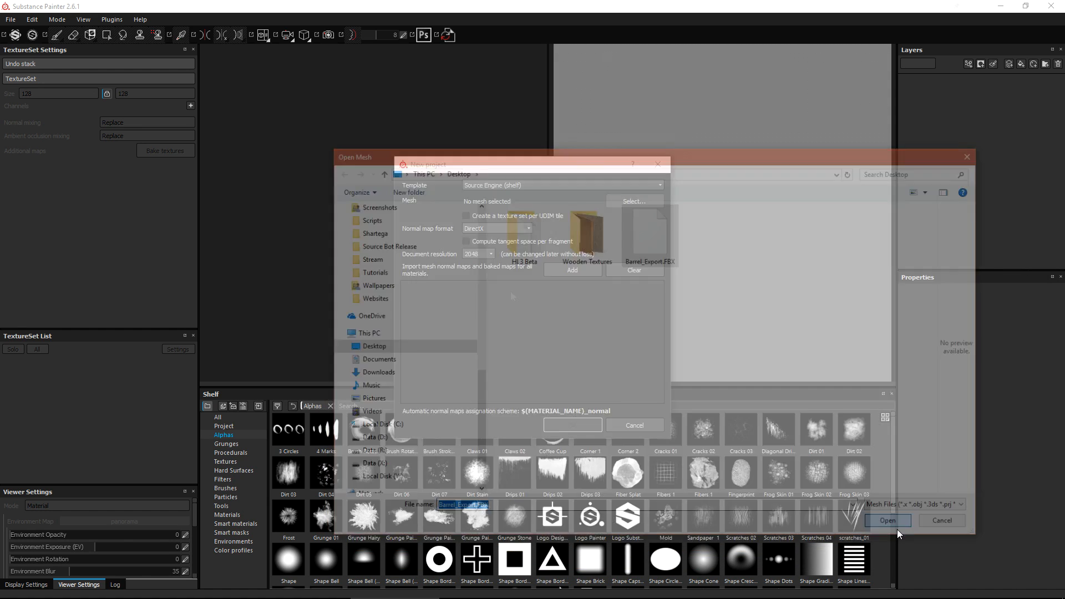
left_click(484, 256)
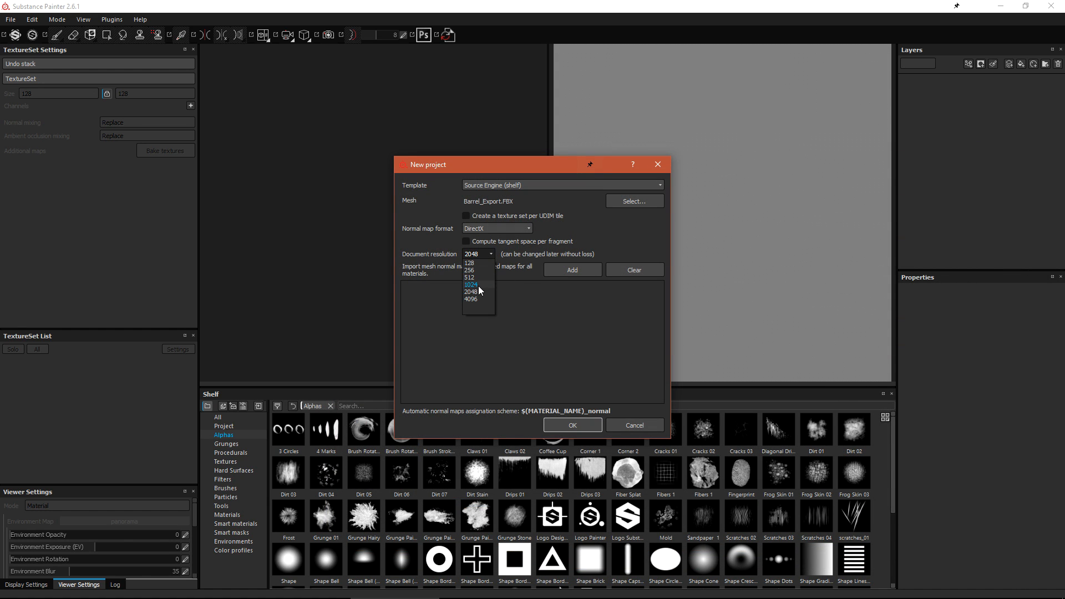
left_click(572, 424)
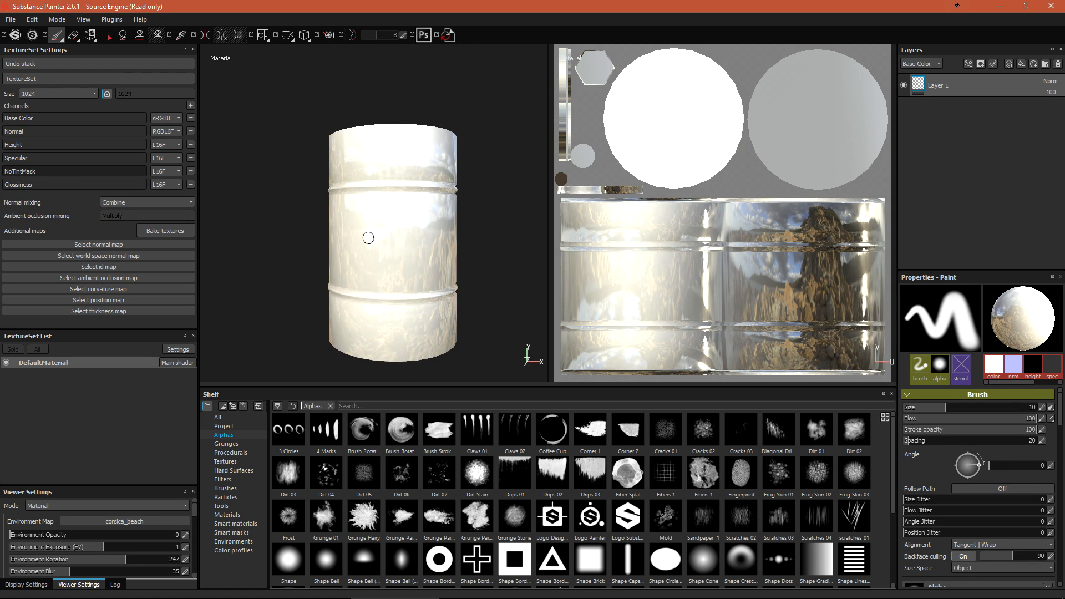
Enlarge the viewer settings area and replace the outdated barrel shader with the current source shader
left_click_drag(368, 238, 414, 253, "alt")
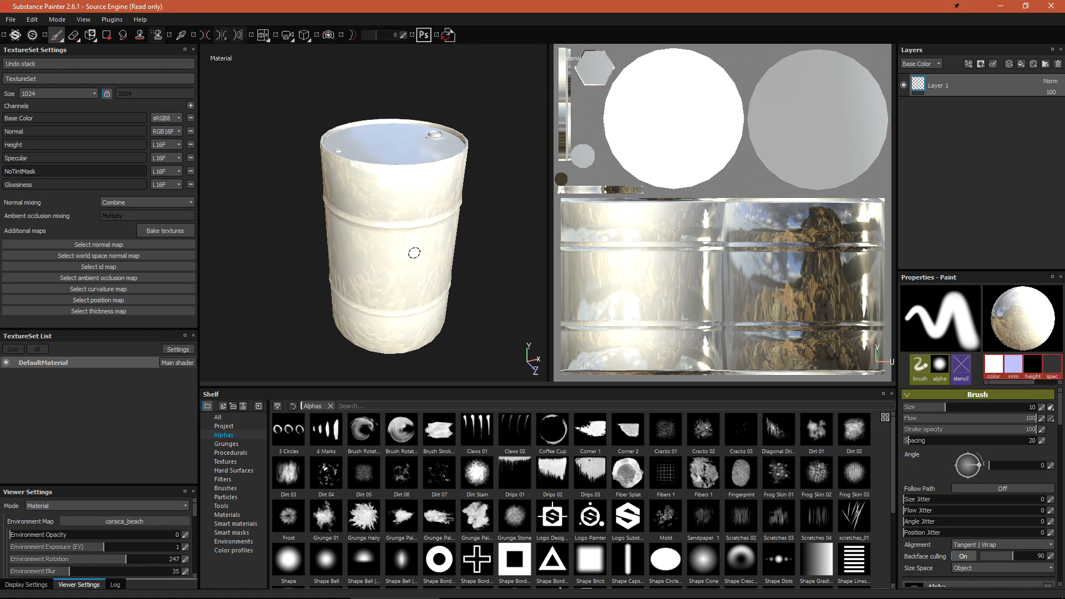
left_click_drag(111, 487, 113, 395)
left_click_drag(117, 328, 117, 263)
scroll(84, 472, "down", 3)
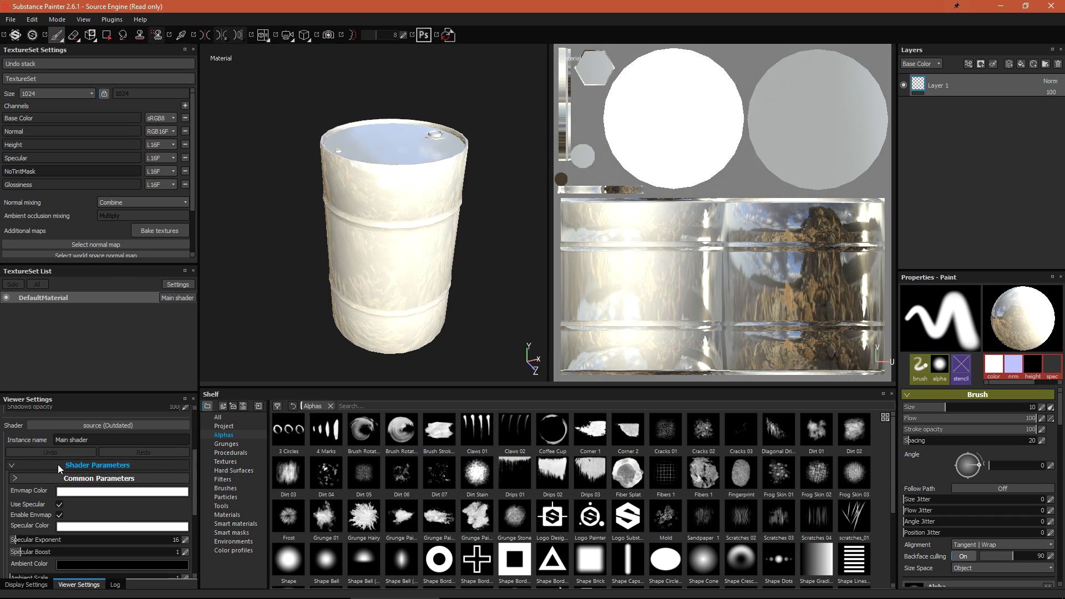
left_click(77, 459)
left_click(148, 406)
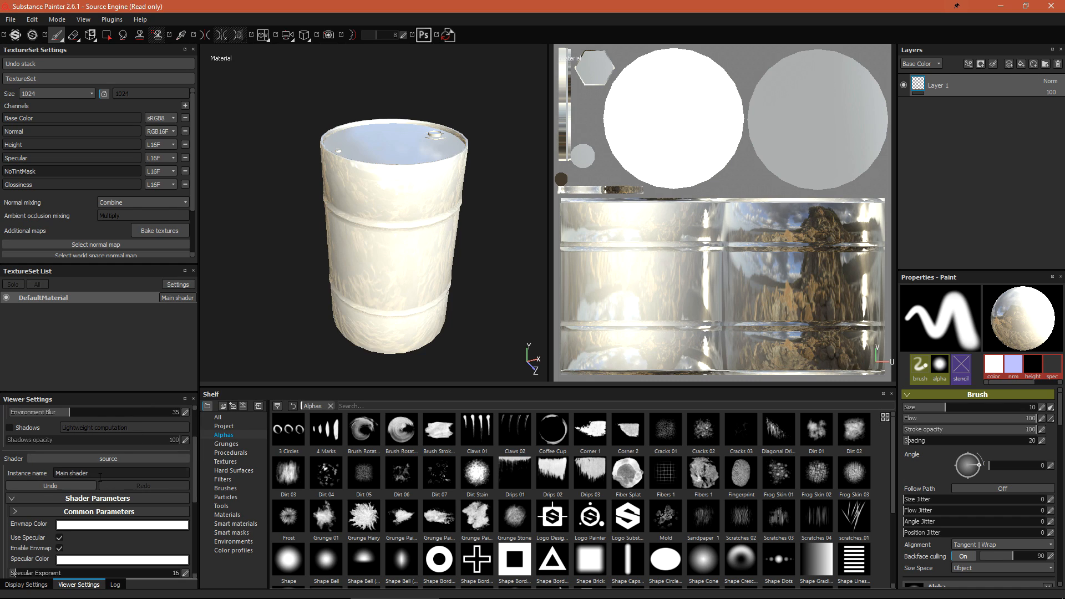
Try the pbr-metal-rough shader on the barrel and switch back to the source shader
left_click(108, 459)
left_click(183, 377)
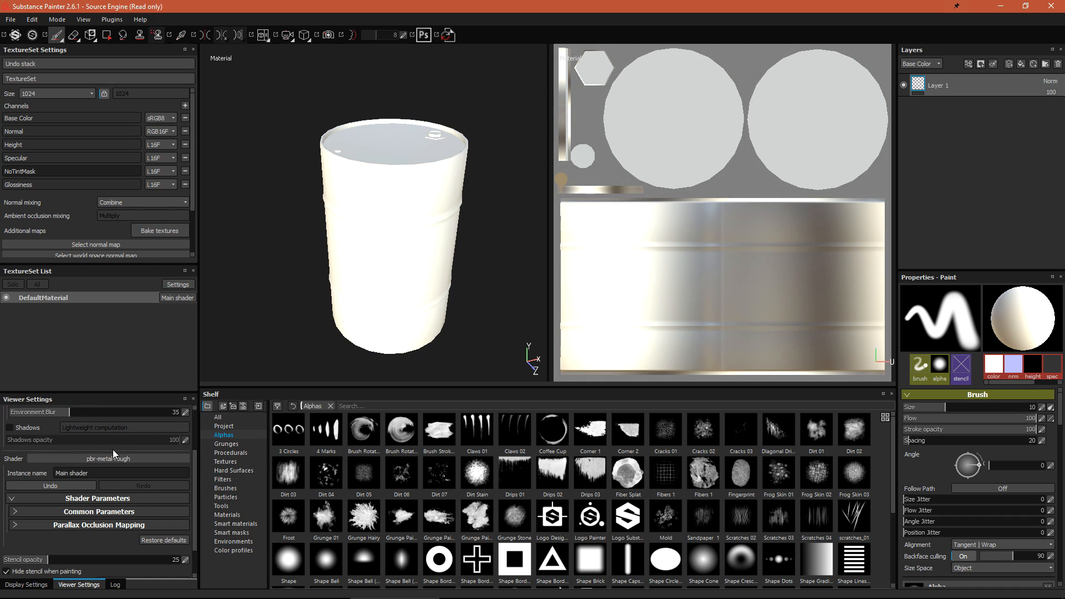
left_click(113, 460)
mouse_move(185, 391)
left_click(66, 351)
left_click(117, 461)
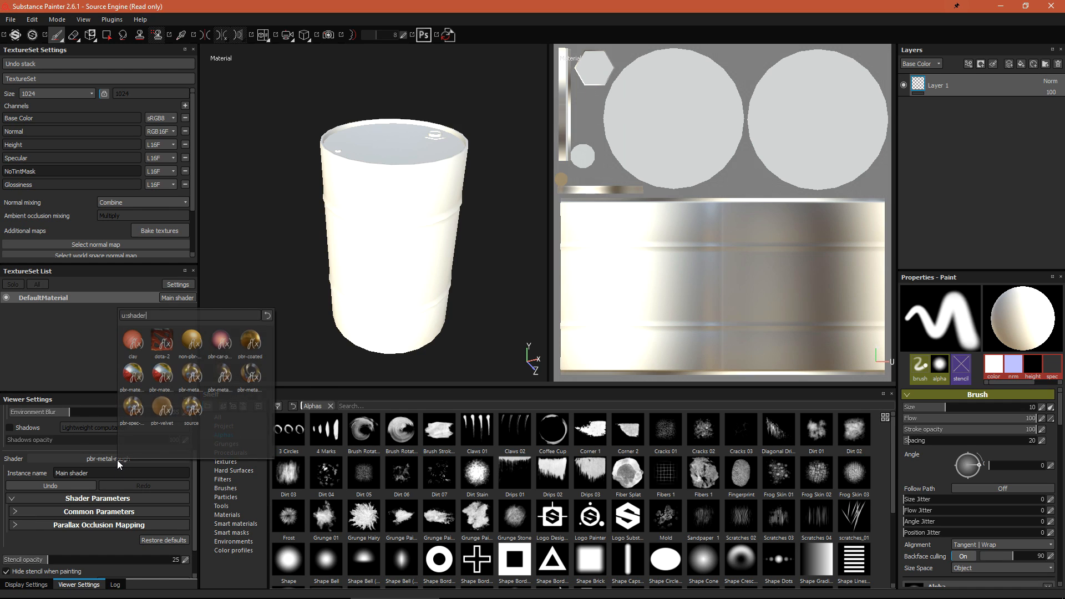
left_click(189, 400)
Bake the DefaultMaterial additional maps for the barrel with ambient occlusion excluded
left_click_drag(374, 282, 424, 255, "alt")
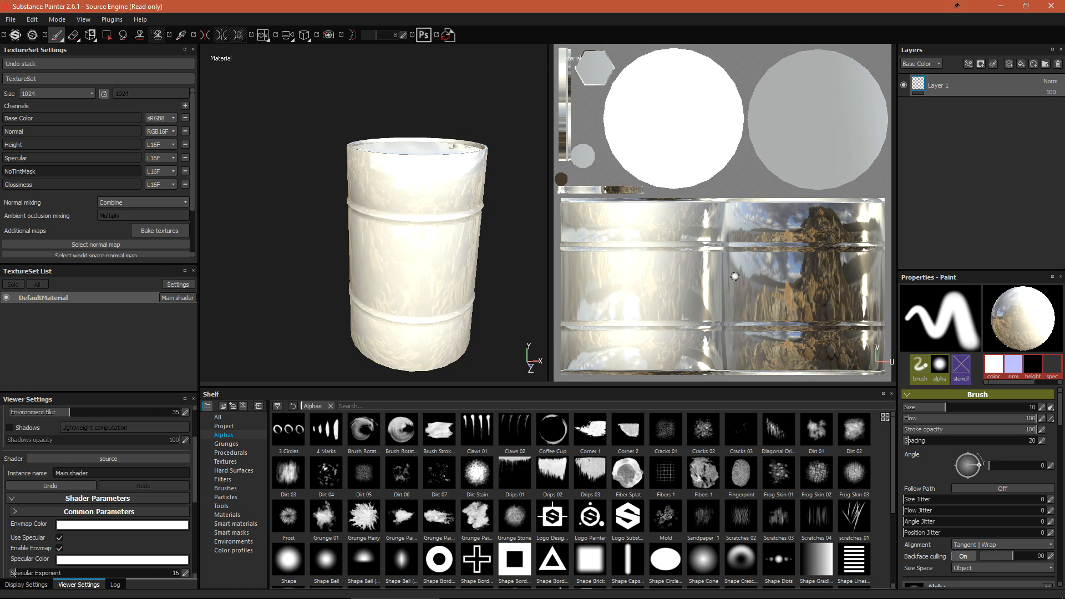
left_click_drag(194, 115, 195, 164)
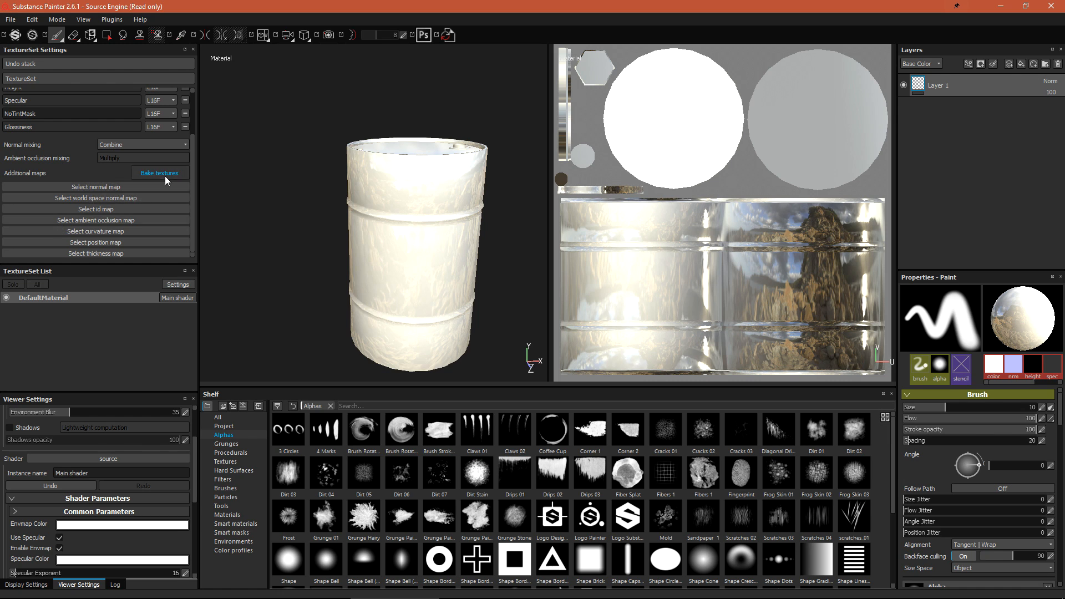
scroll(95, 148, "up", 2)
left_click(169, 231)
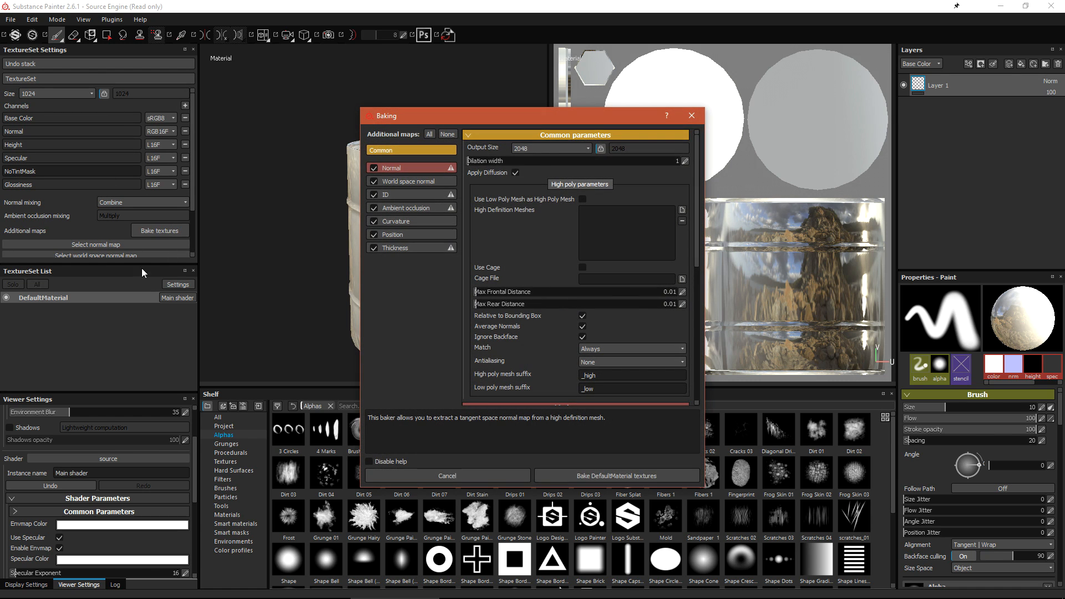
left_click(374, 208)
left_click(401, 168)
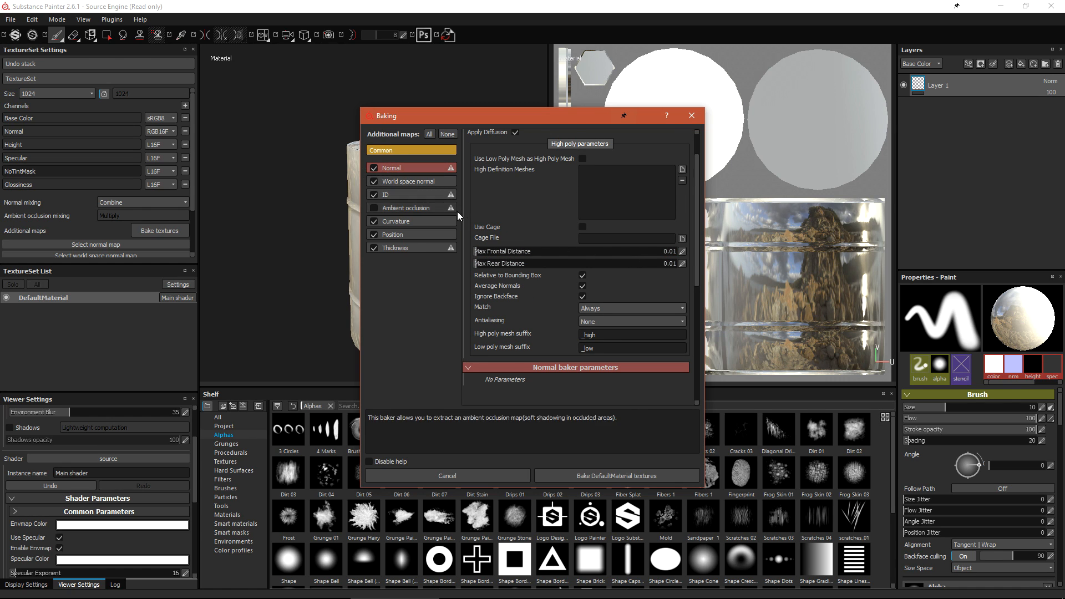
left_click(614, 477)
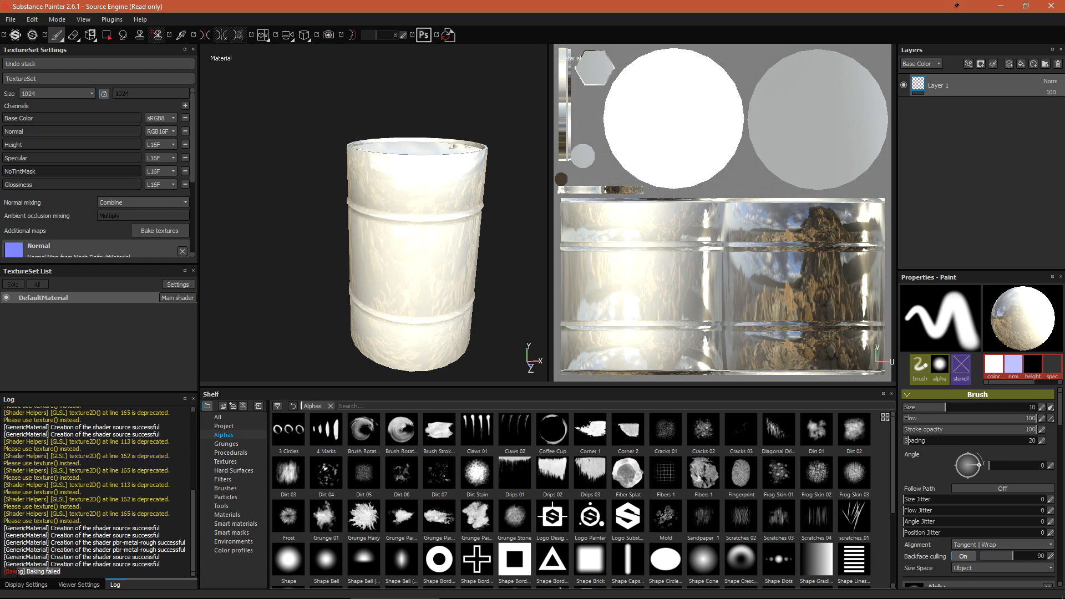
scroll(82, 157, "down", 3)
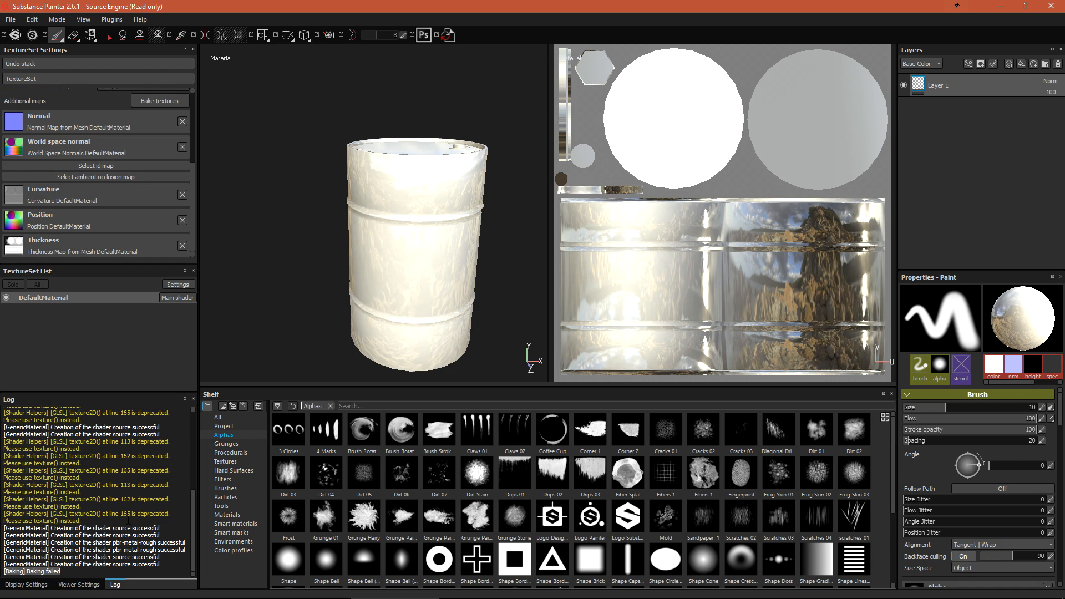
Bring the viewer settings back in place of the log and give them more height
left_click(81, 586)
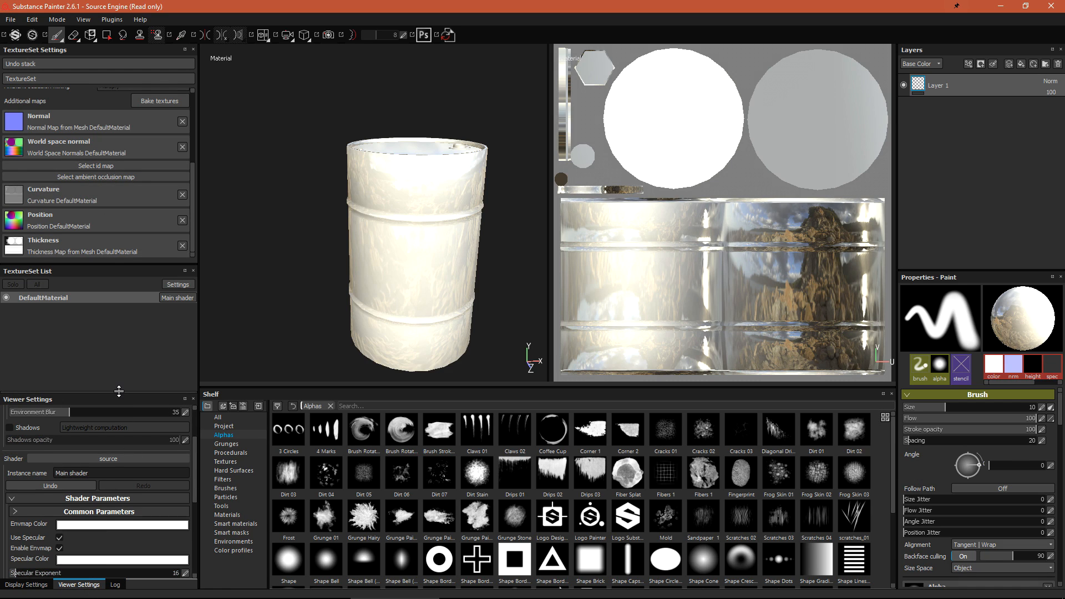
left_click_drag(119, 393, 119, 348)
scroll(92, 458, "up", 1)
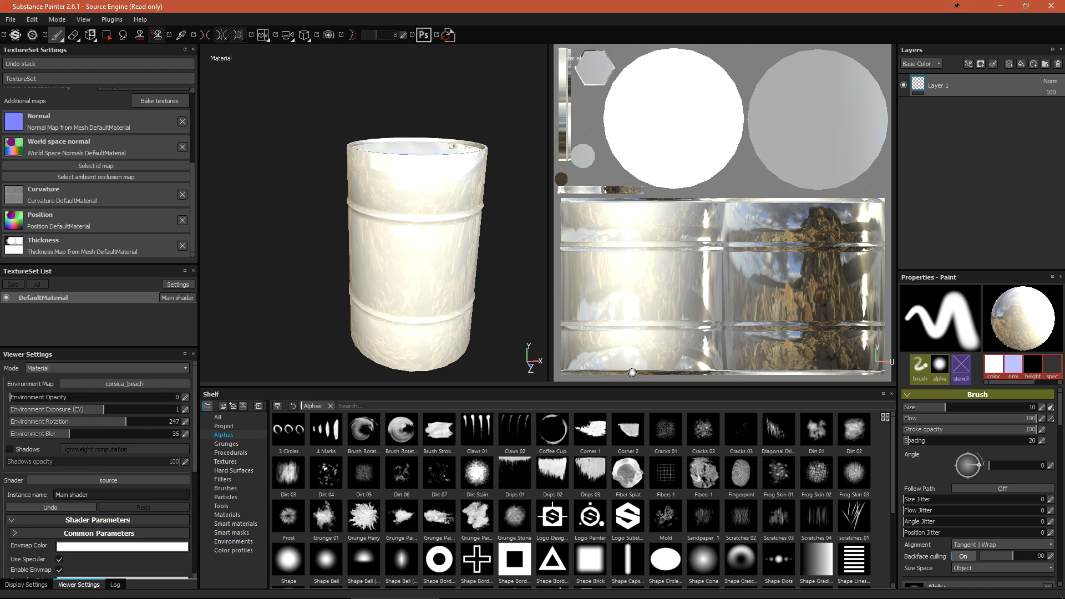
Import Barrel_Final_AO.tga from the Desktop as a texture into the 'Source Engine' project
key("super+e")
double_click(351, 203)
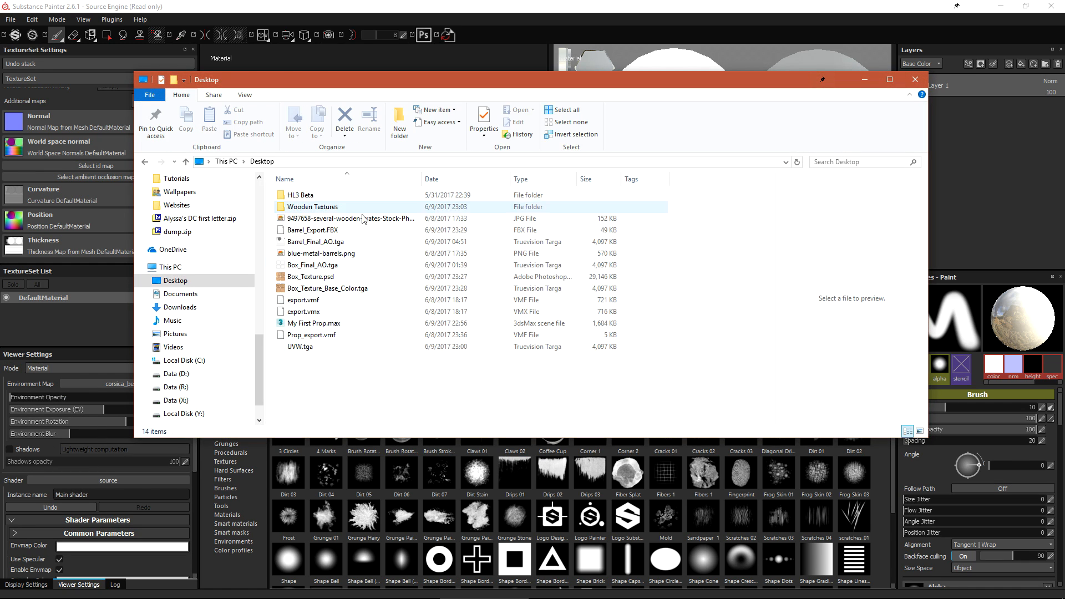
left_click_drag(413, 83, 555, 45)
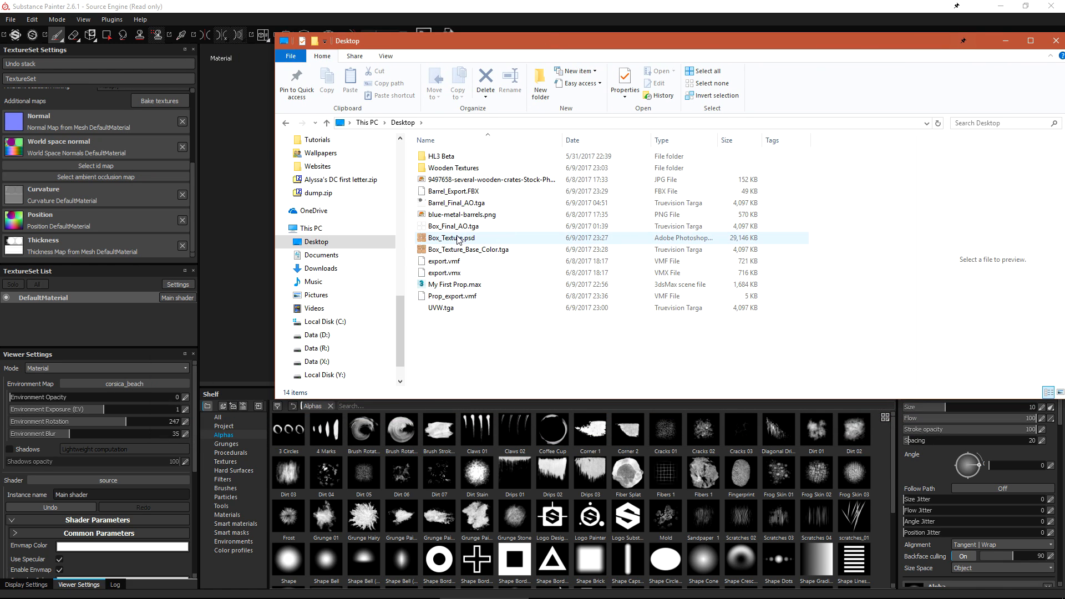
mouse_move(450, 204)
left_mouse_down()
mouse_move(635, 386)
mouse_move(490, 447)
left_mouse_up()
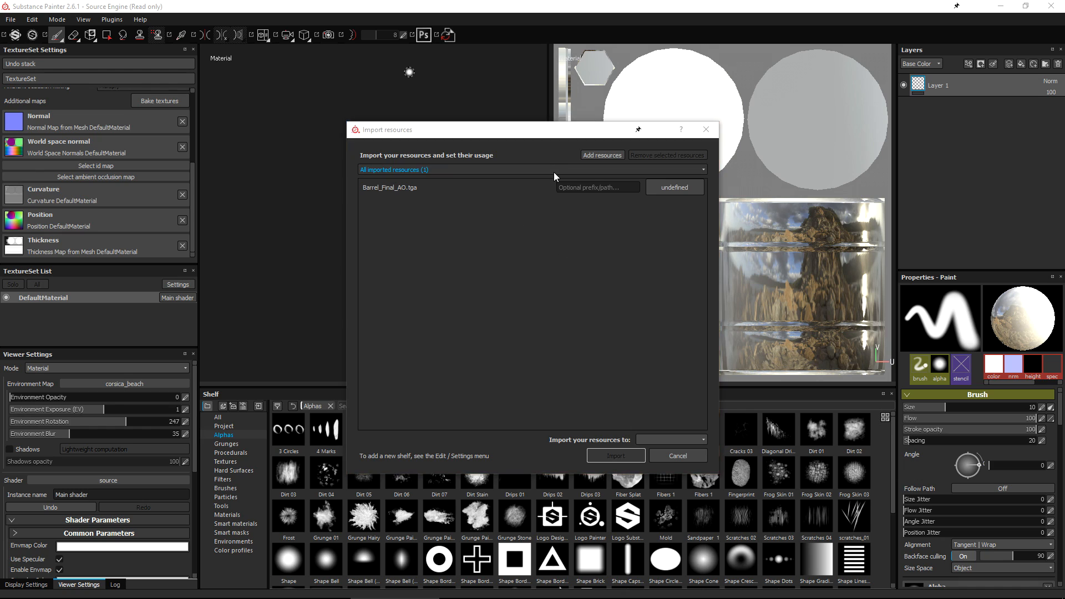
left_click(388, 188)
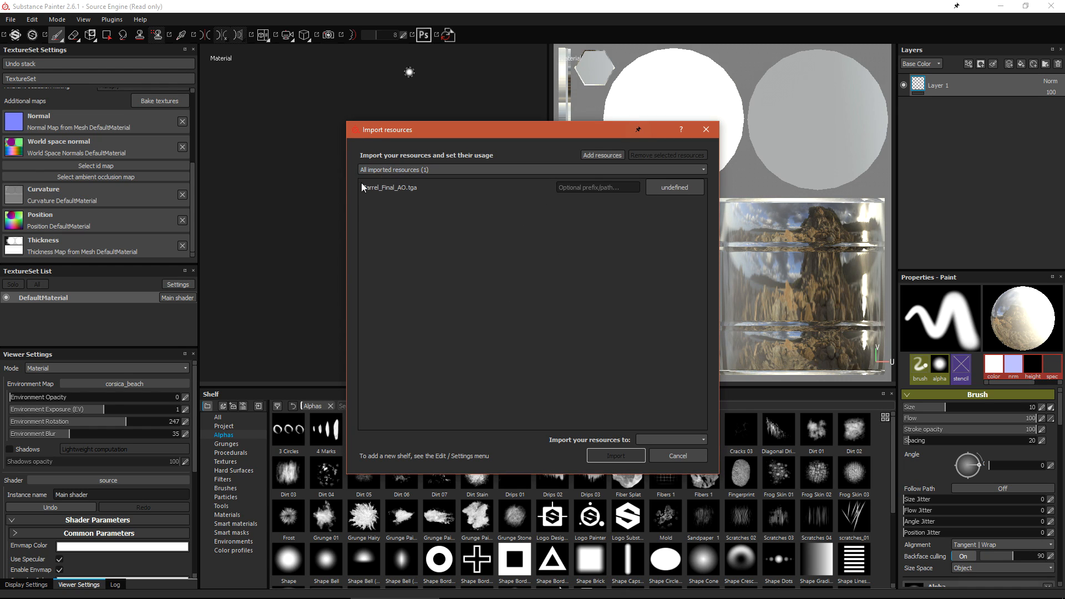
left_click(670, 188)
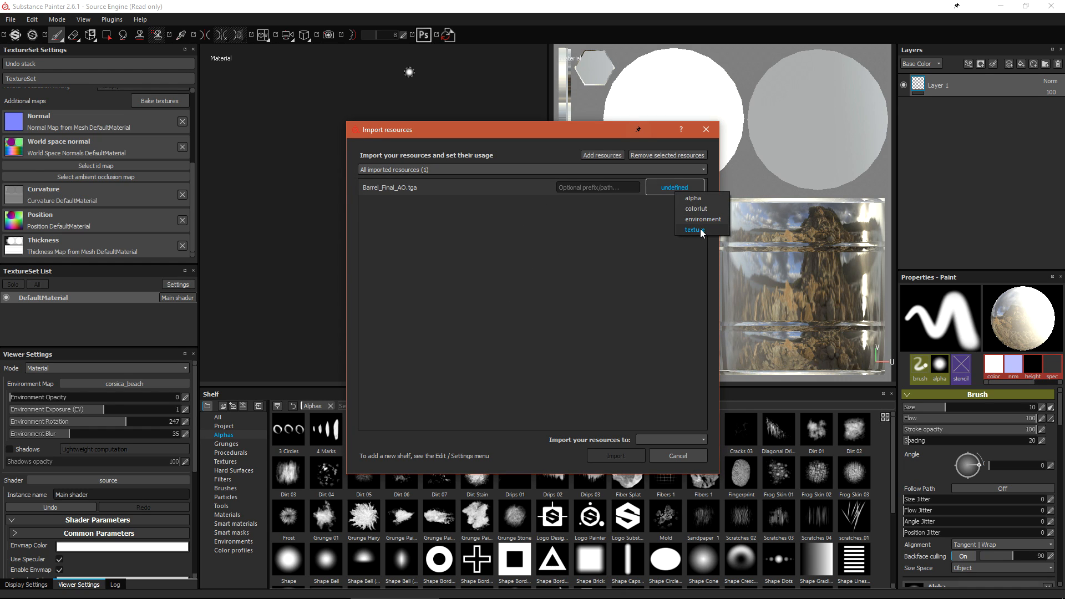
left_click(695, 230)
left_click(666, 439)
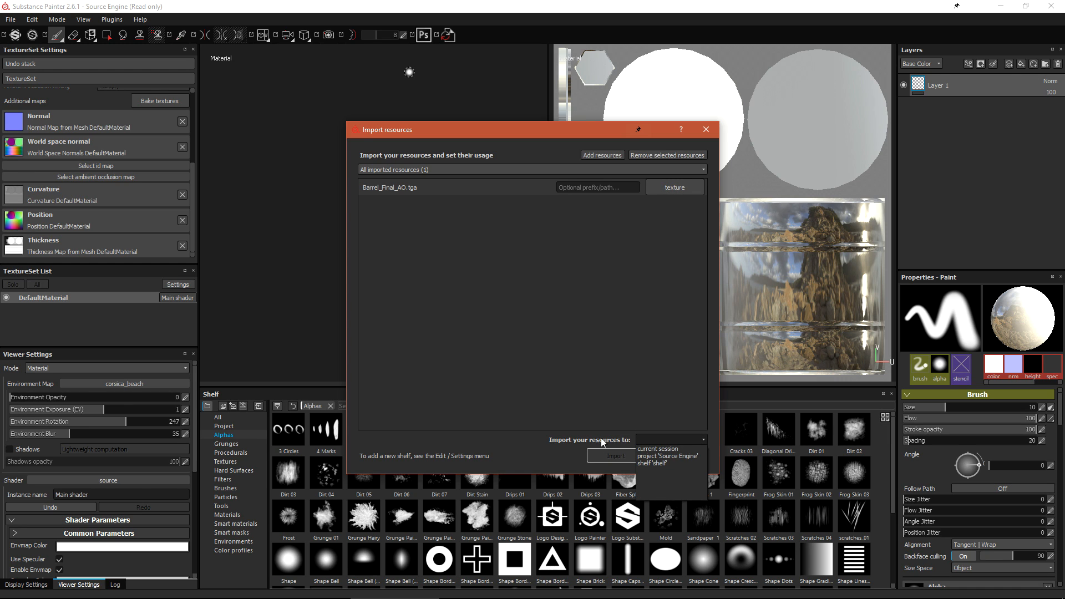
left_click(667, 457)
left_click(616, 456)
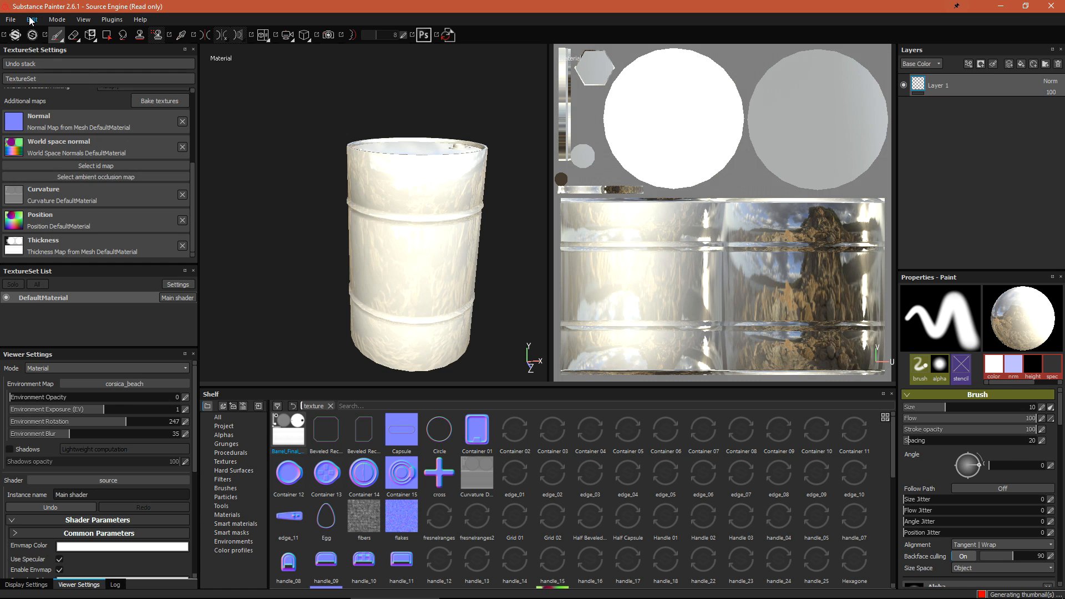
Save the project under the name Barrel_Painter
left_click(10, 20)
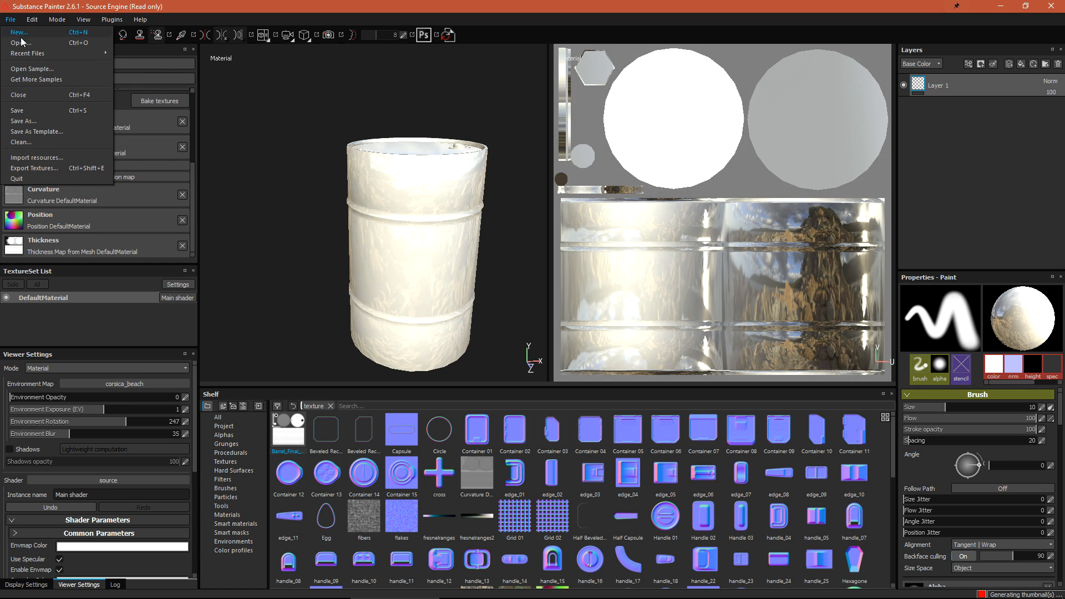
left_click(40, 121)
left_click(48, 243)
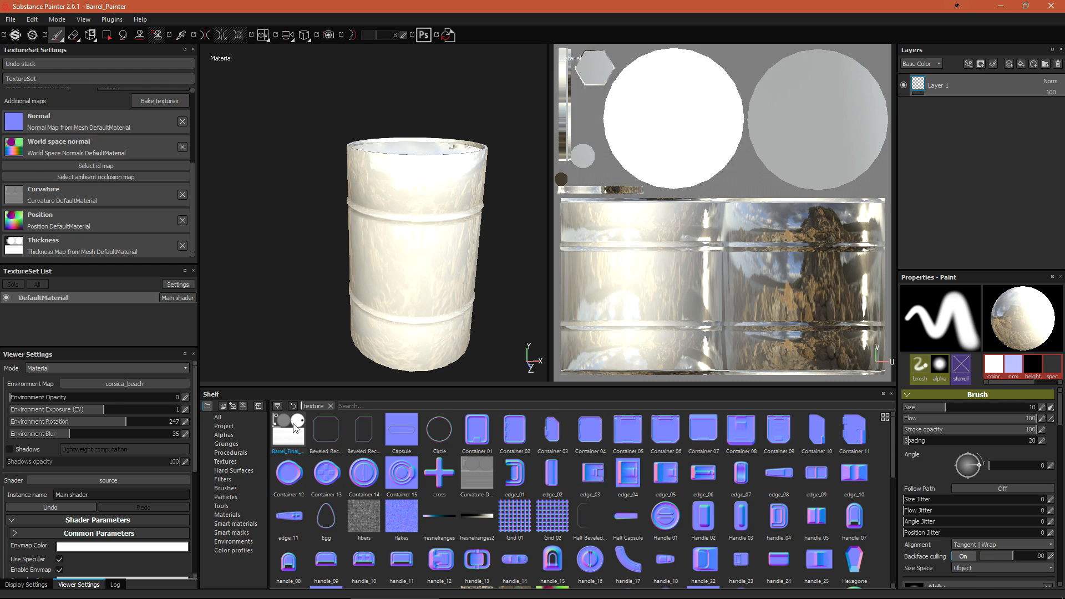
Assign the imported Barrel_Final_AO texture as the texture set's ambient occlusion map and check the barrel
mouse_move(289, 431)
left_mouse_down()
mouse_move(303, 435)
mouse_move(257, 328)
mouse_move(126, 176)
mouse_move(83, 179)
mouse_move(93, 178)
left_mouse_up()
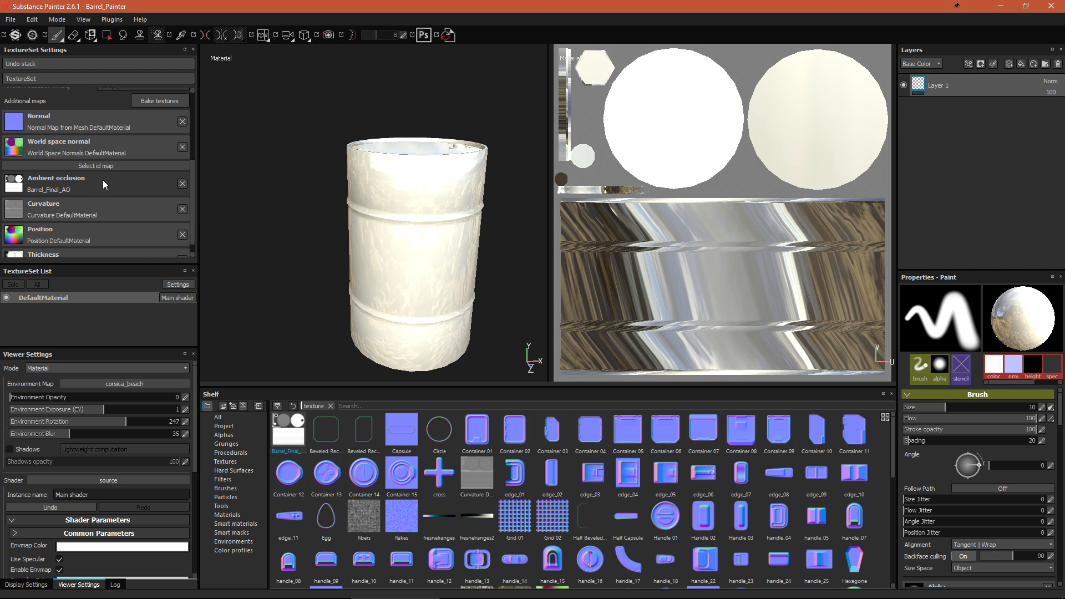
middle_click_drag(388, 232, 380, 250, "alt")
mouse_move(380, 251)
left_mouse_down("alt")
mouse_move(416, 261)
mouse_move(400, 272)
mouse_move(459, 276)
mouse_move(390, 266)
left_mouse_up("alt")
middle_click_drag(391, 266, 406, 233, "alt")
left_click_drag(407, 233, 415, 270, "alt")
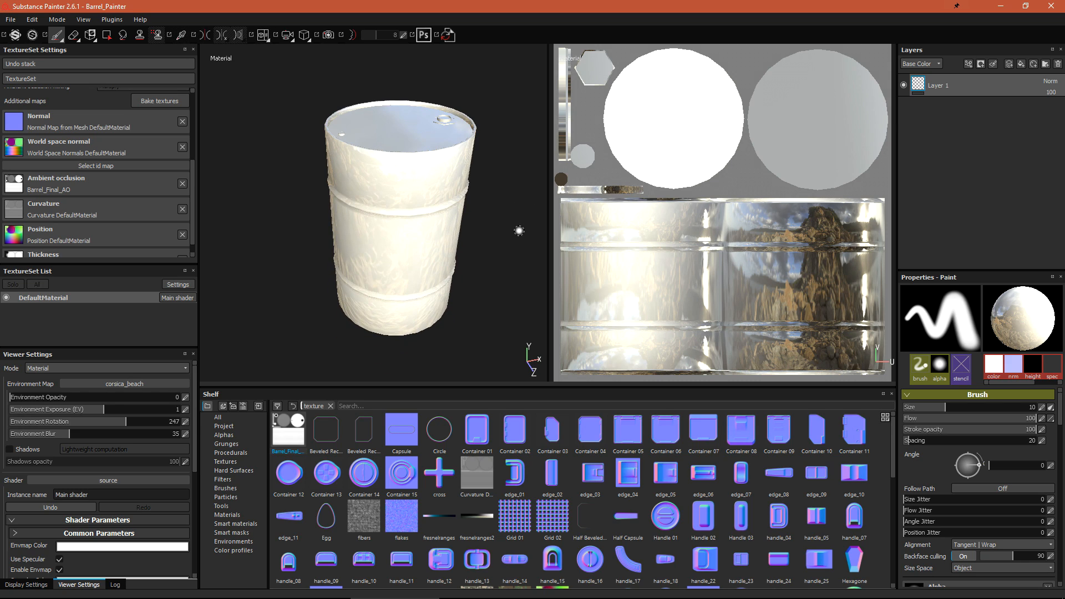
Delete Layer 1 and add a fill layer in its place
left_click(1023, 88)
key("Delete")
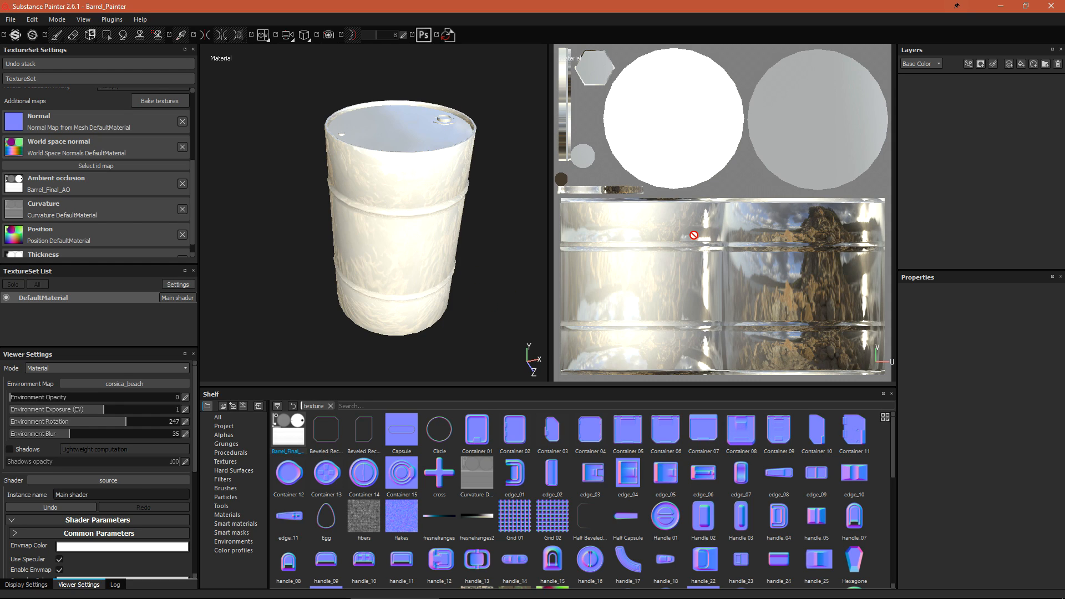
left_click(1021, 63)
left_click_drag(410, 195, 405, 171, "alt")
scroll(1008, 471, "down", 2)
scroll(1008, 472, "up", 2)
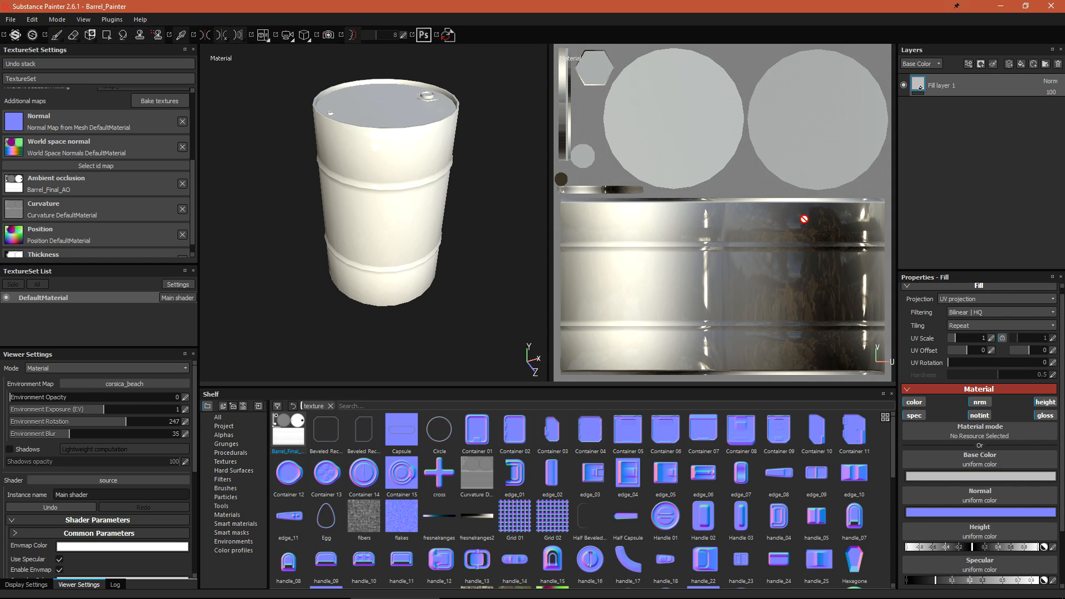
Restrict the fill layer to the color channel by disabling nrm, height, spec, notint and gloss
scroll(980, 537, "down", 2)
left_click(978, 513)
mouse_move(980, 517)
left_mouse_down()
mouse_move(950, 515)
mouse_move(1028, 514)
mouse_move(946, 517)
mouse_move(988, 516)
left_mouse_up()
left_click_drag(876, 542, 895, 527)
scroll(983, 448, "up", 2)
left_click(923, 420)
left_click(981, 423)
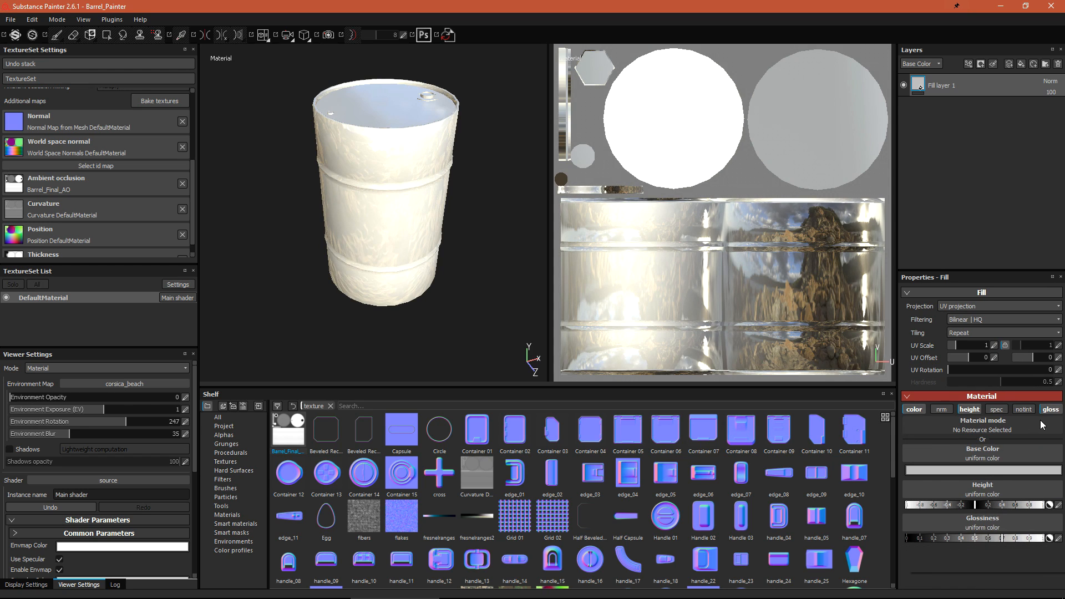
left_click(1045, 423)
left_click(1046, 409)
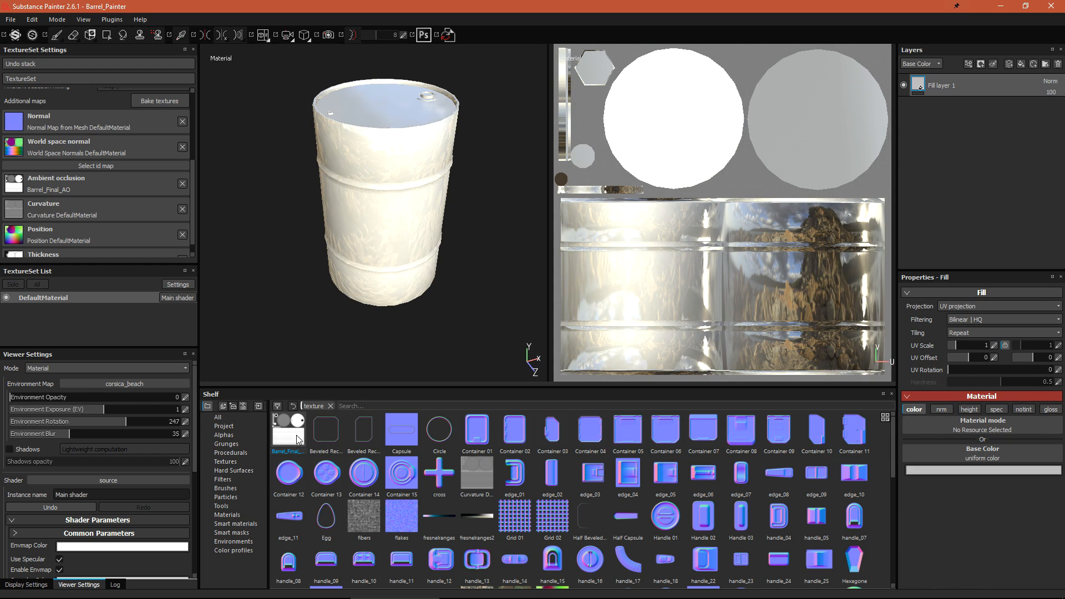
Assign the Barrel_Final_AO texture as the fill layer's base color and check the barrel
left_click_drag(291, 435, 1026, 460)
scroll(360, 111, "down", 2)
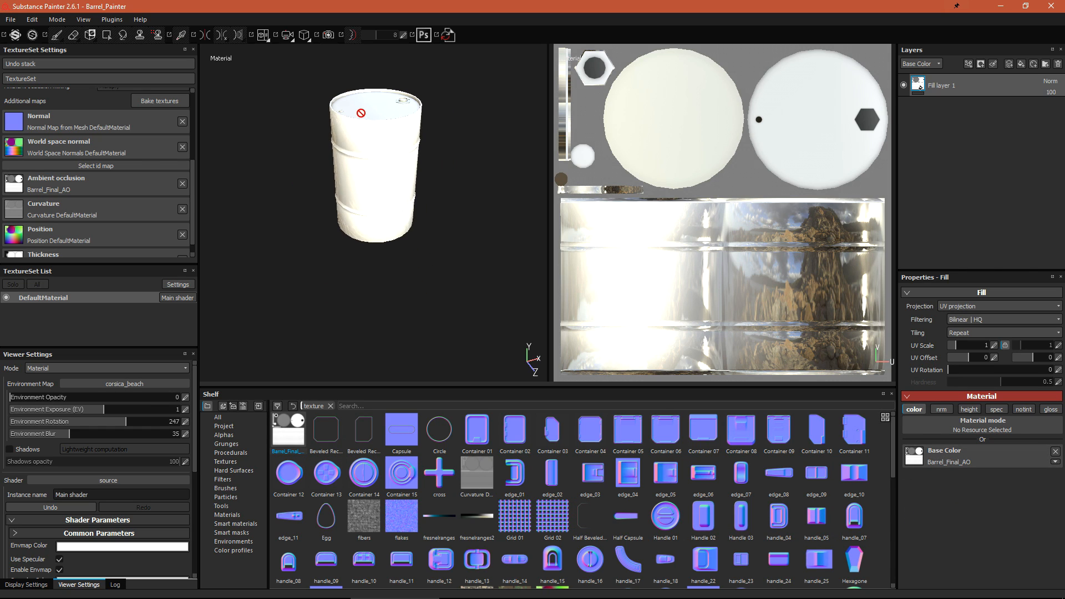
scroll(360, 111, "up", 4)
left_click_drag(368, 119, 374, 150, "alt")
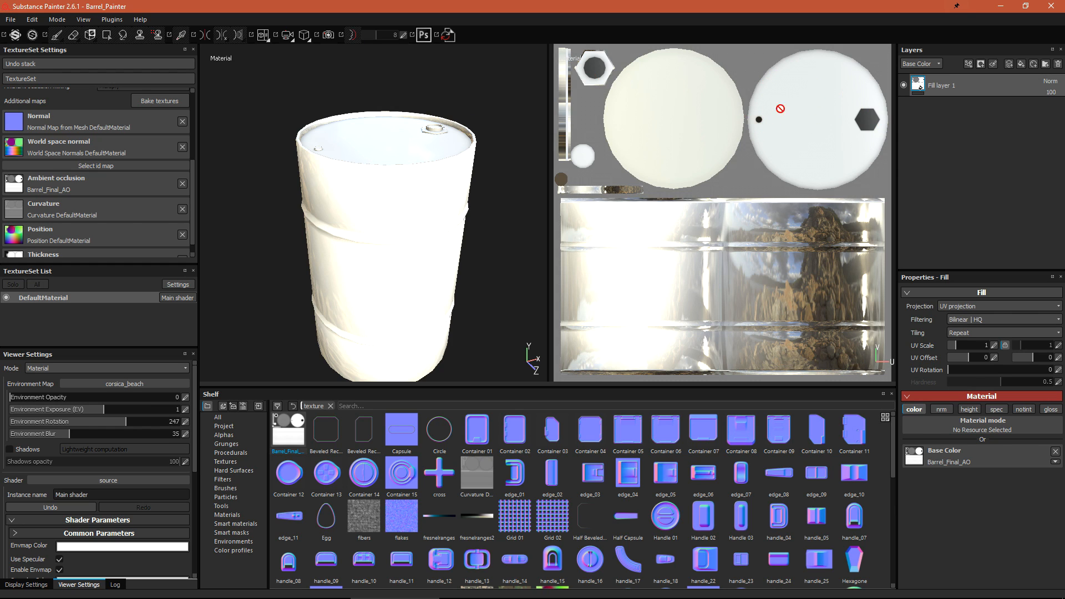
left_click_drag(456, 159, 414, 183, "alt")
Display only the base color channel and examine the ambient occlusion shading around the barrel's rings and lid
key("c")
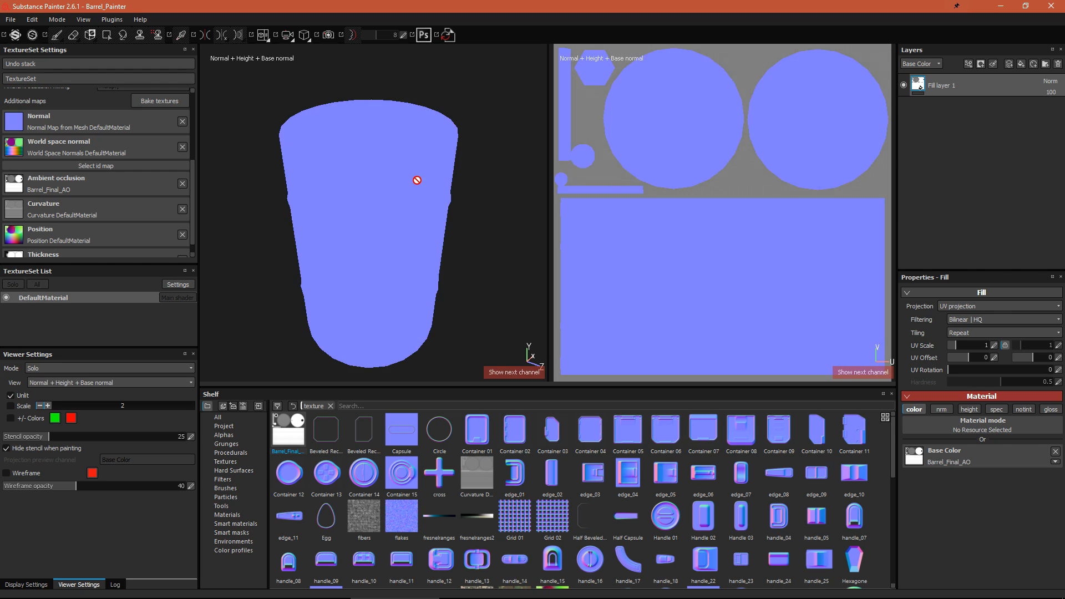
right_click_drag(391, 180, 464, 150, "alt")
middle_click_drag(464, 150, 416, 185, "alt")
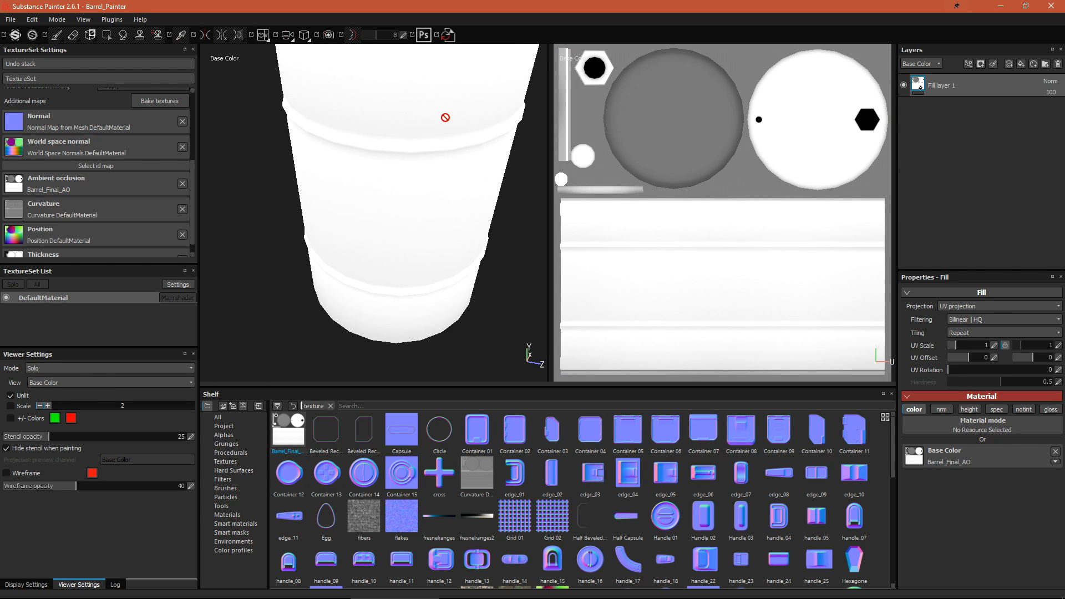
left_click_drag(416, 185, 409, 101, "alt")
middle_click_drag(450, 300, 465, 151, "alt")
left_click_drag(464, 152, 450, 226, "alt")
middle_click_drag(427, 189, 392, 355, "alt")
left_click_drag(381, 141, 369, 288, "alt")
right_click_drag(369, 289, 312, 137, "alt")
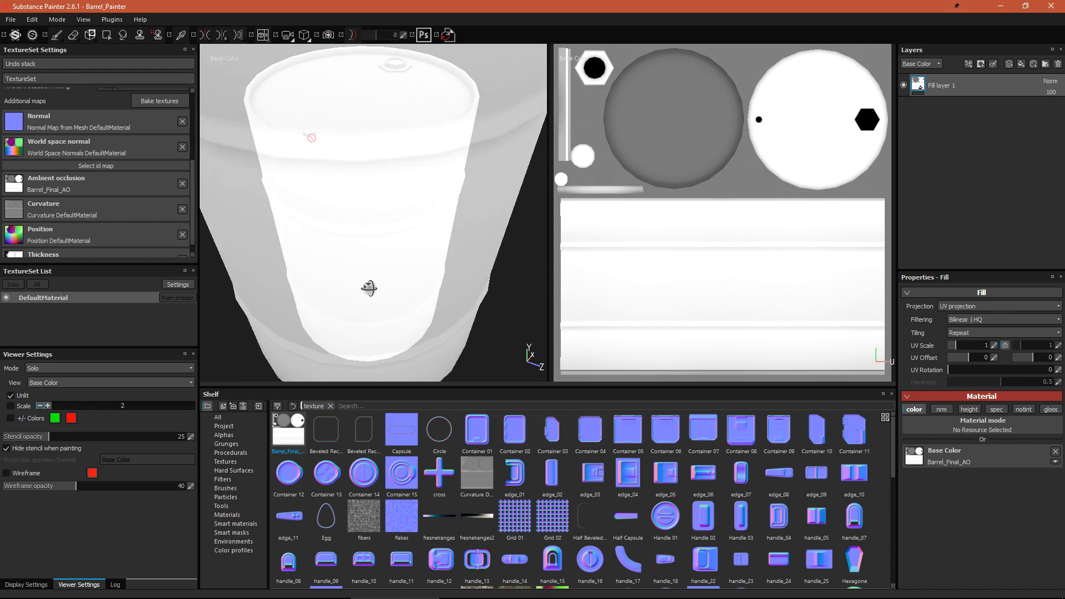
Rename the fill layer as AO and set its blending mode to Multiply
double_click(946, 87)
key("ctrl+a")
type("AO")
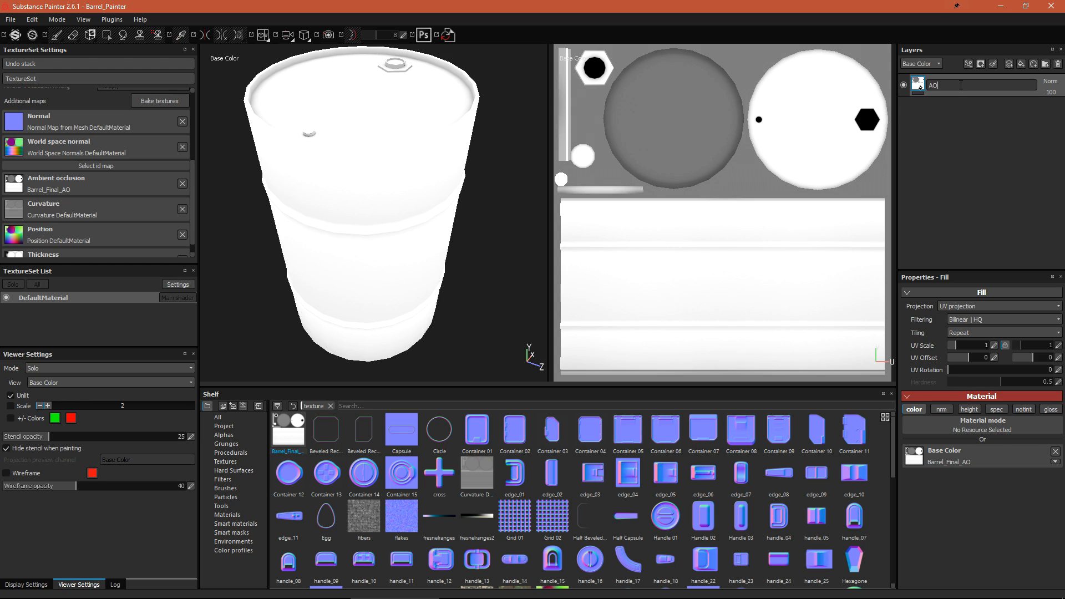
key("Return")
left_click(1053, 83)
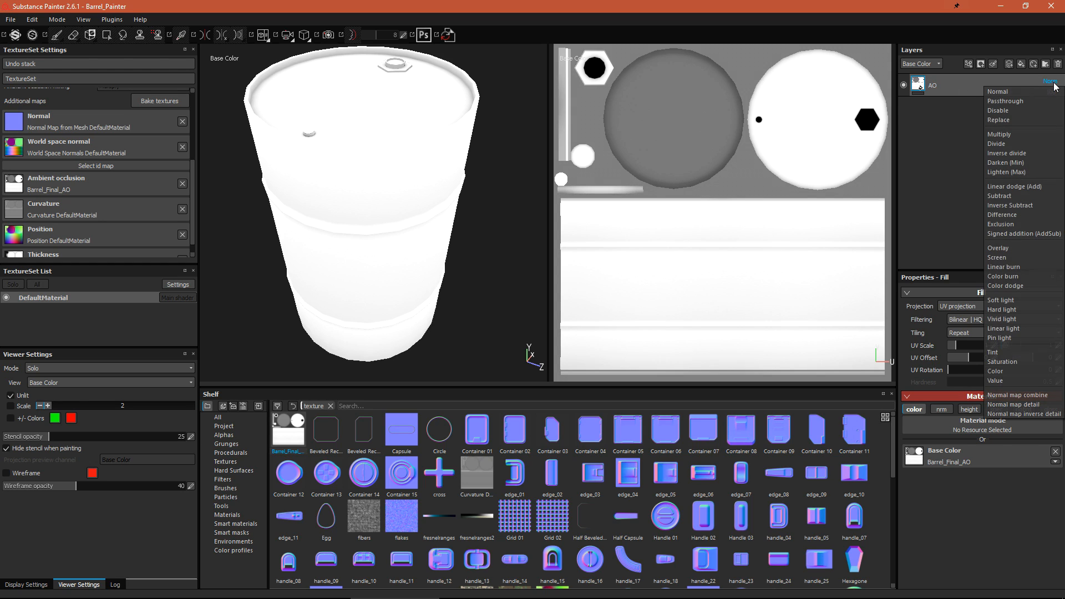
left_click(1021, 125)
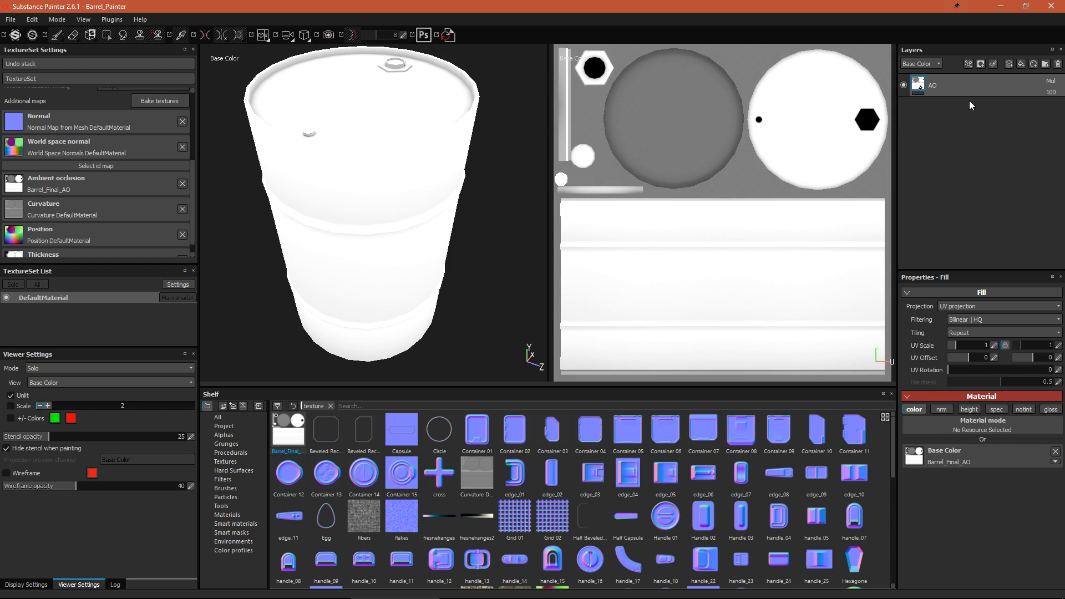
middle_click_drag(364, 132, 395, 125, "alt")
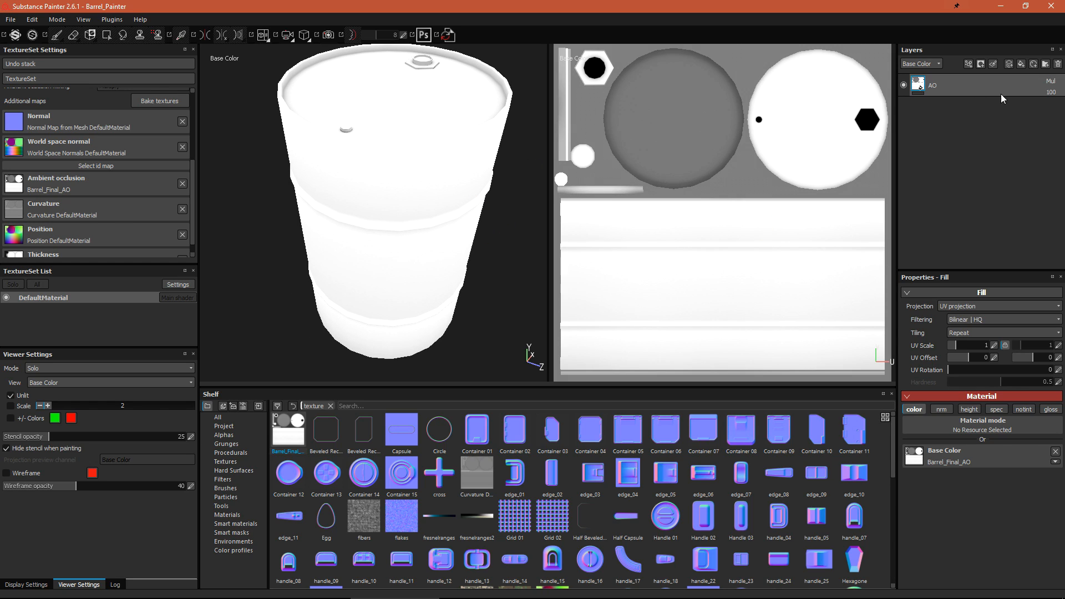
Add a paint layer beneath the AO layer and choose the Default Hard brush
left_click(1009, 65)
left_click_drag(922, 85, 923, 108)
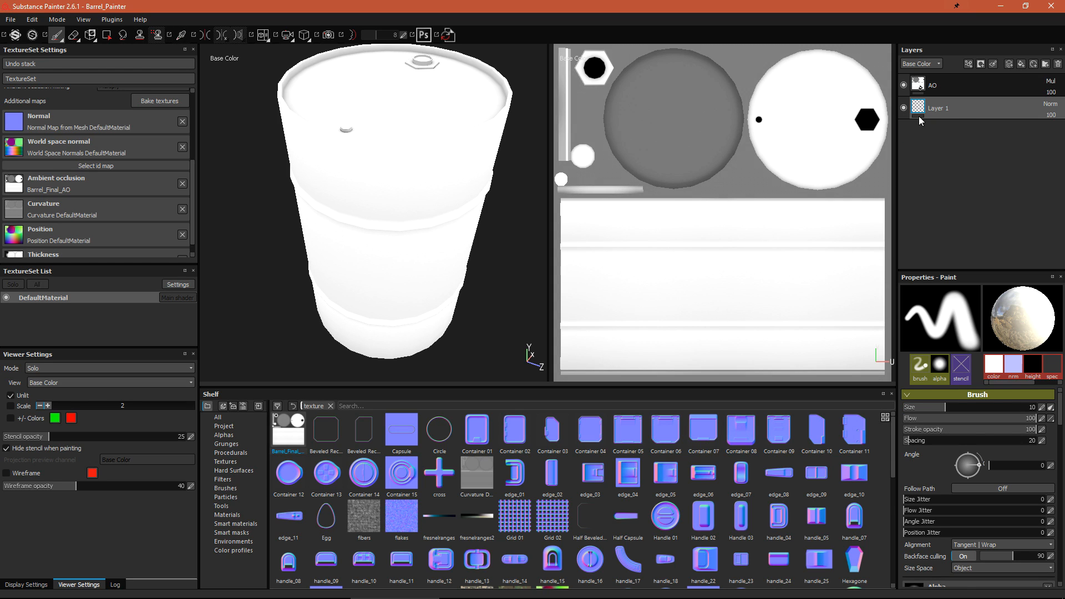
left_click(218, 417)
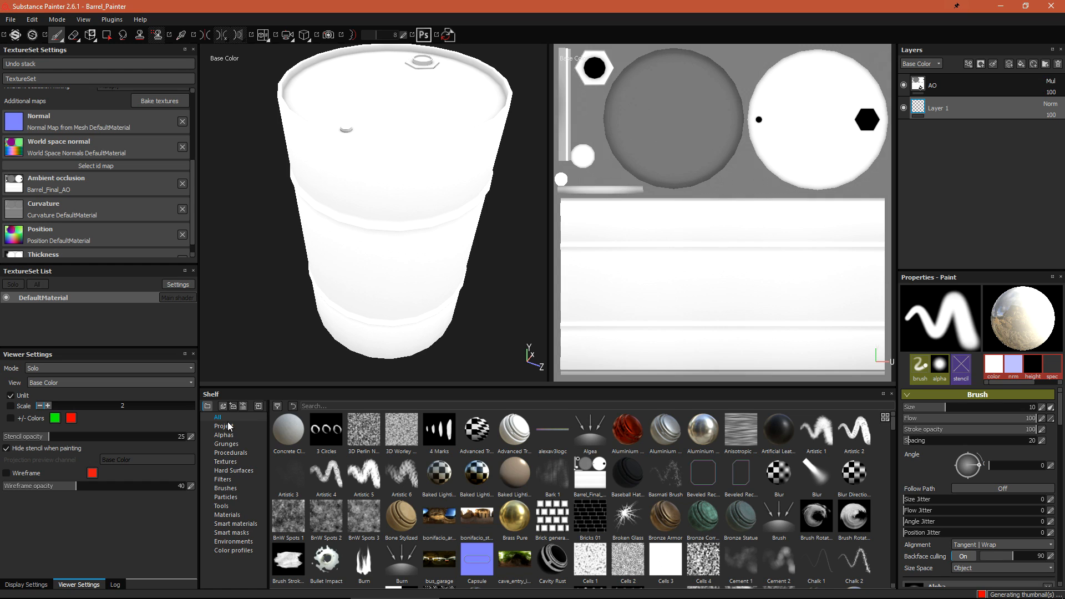
left_click(230, 488)
left_click(454, 481)
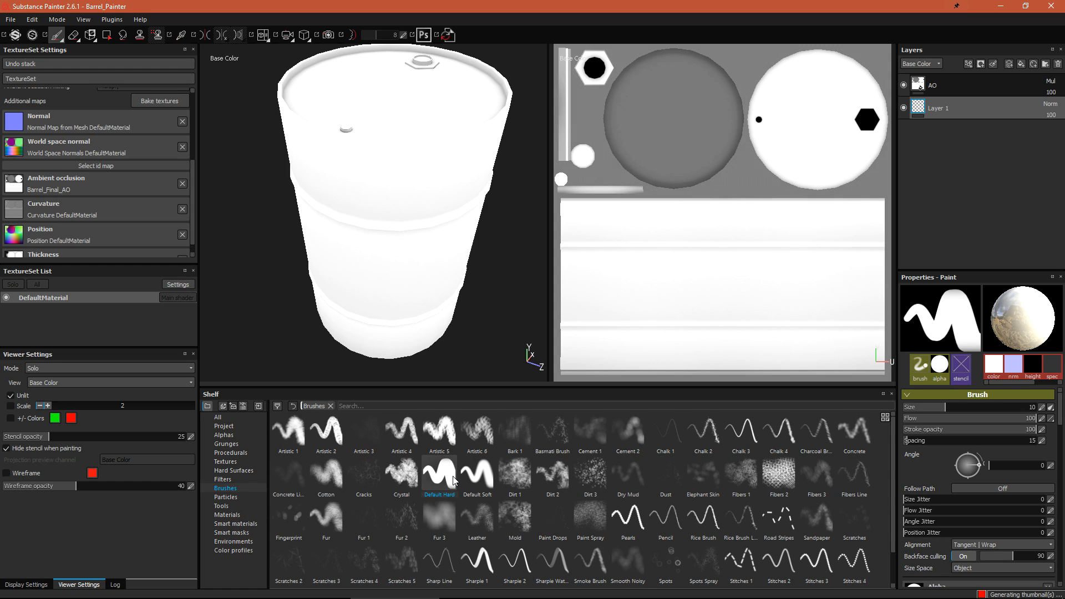
Set the brush's base color to red and paint freehand strokes on the barrel's side
scroll(971, 502, "down", 5)
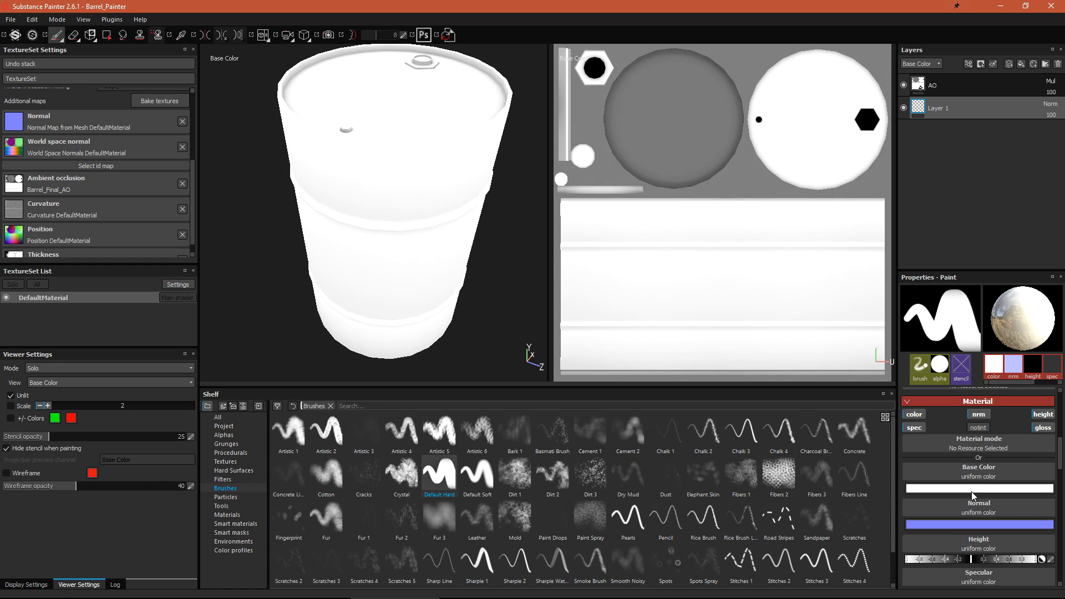
left_click(974, 490)
left_click(966, 460)
left_click(1035, 426)
mouse_move(382, 171)
left_mouse_down()
mouse_move(395, 223)
mouse_move(380, 308)
mouse_move(340, 209)
mouse_move(391, 208)
left_mouse_up()
mouse_move(394, 259)
left_mouse_down("alt")
mouse_move(435, 208)
mouse_move(419, 184)
mouse_move(409, 210)
mouse_move(387, 202)
left_mouse_up("alt")
Lower the brush's specular to black and paint another stroke on the barrel in material view
key("m")
scroll(978, 553, "down", 1)
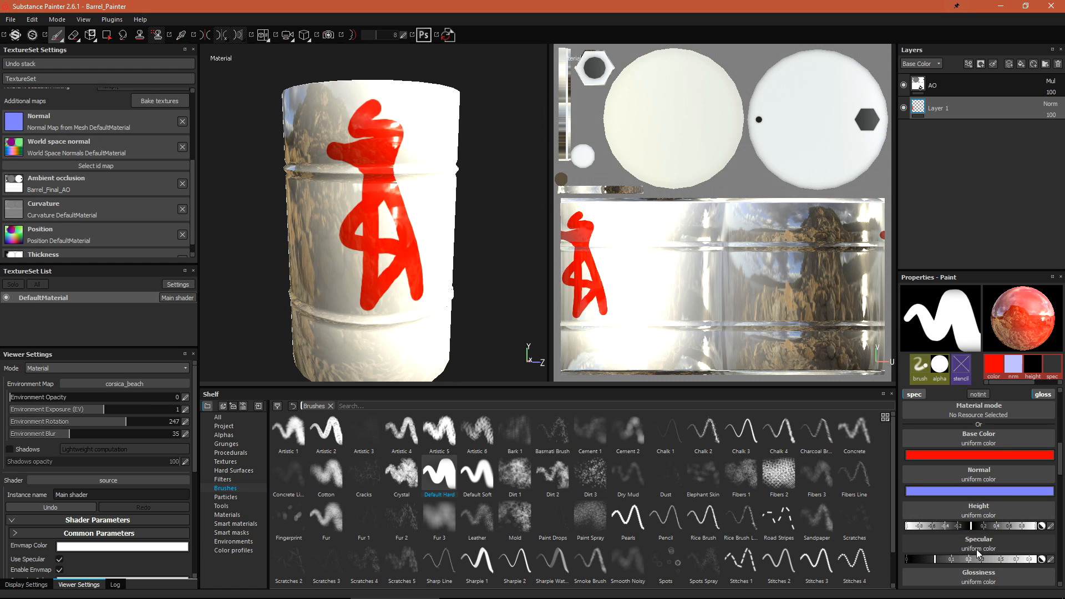
scroll(978, 553, "down", 2)
left_click_drag(902, 489, 846, 489)
left_click_drag(357, 184, 359, 194, "alt")
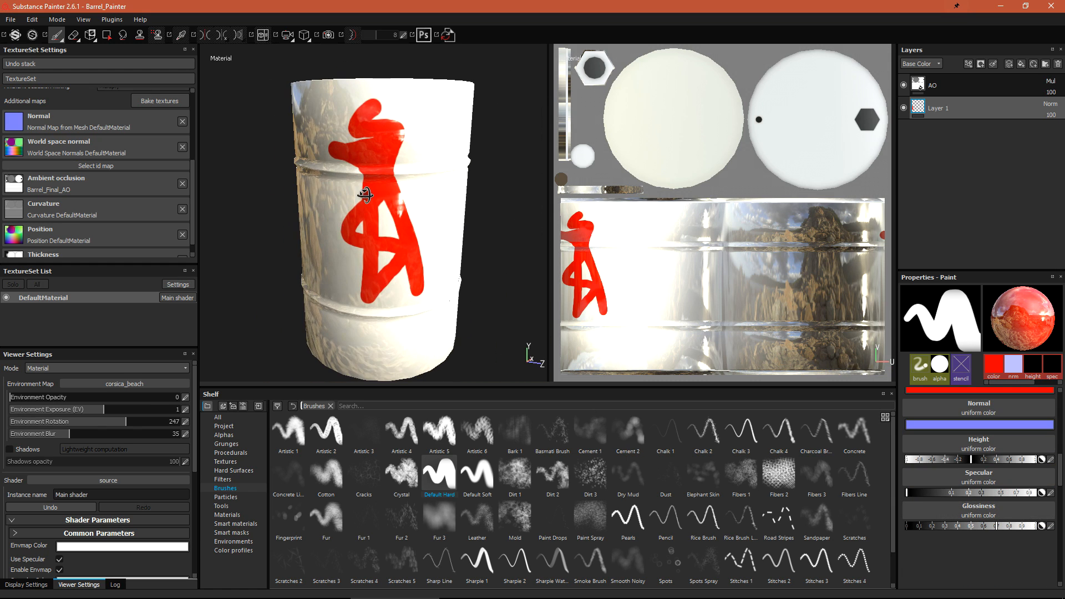
left_click_drag(422, 182, 250, 171, "alt")
mouse_move(380, 156)
left_mouse_down()
mouse_move(424, 198)
mouse_move(410, 182)
mouse_move(442, 171)
mouse_move(410, 169)
mouse_move(466, 162)
mouse_move(413, 168)
mouse_move(369, 212)
left_mouse_up()
Raise the brush's height value and paint a raised stroke further around the barrel's side
scroll(443, 171, "up", 3)
scroll(1008, 465, "up", 1)
left_click_drag(1003, 494, 1048, 496)
mouse_move(377, 190)
left_mouse_down("alt")
mouse_move(311, 161)
mouse_move(309, 267)
mouse_move(284, 245)
mouse_move(309, 210)
left_mouse_up("alt")
scroll(310, 209, "down", 4)
left_click_drag(251, 172, 278, 185, "alt")
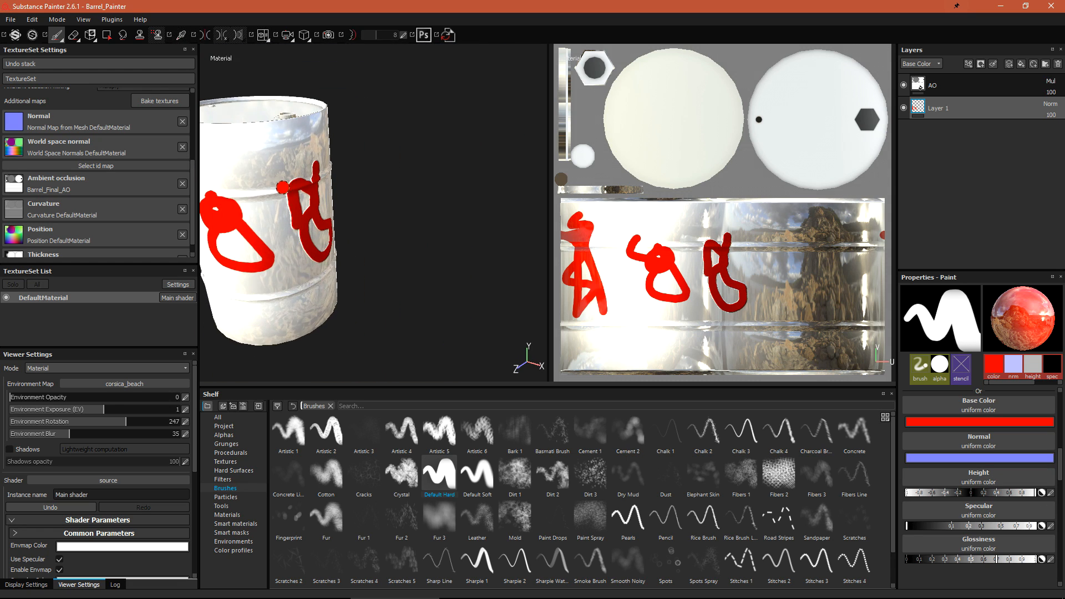
Cycle through the individual channels, including Normal and Normal + Height + Base normal, to examine the painted strokes
middle_click_drag(278, 186, 367, 205, "alt")
key("c")
scroll(380, 266, "down", 2)
scroll(388, 275, "up", 4)
key("c")
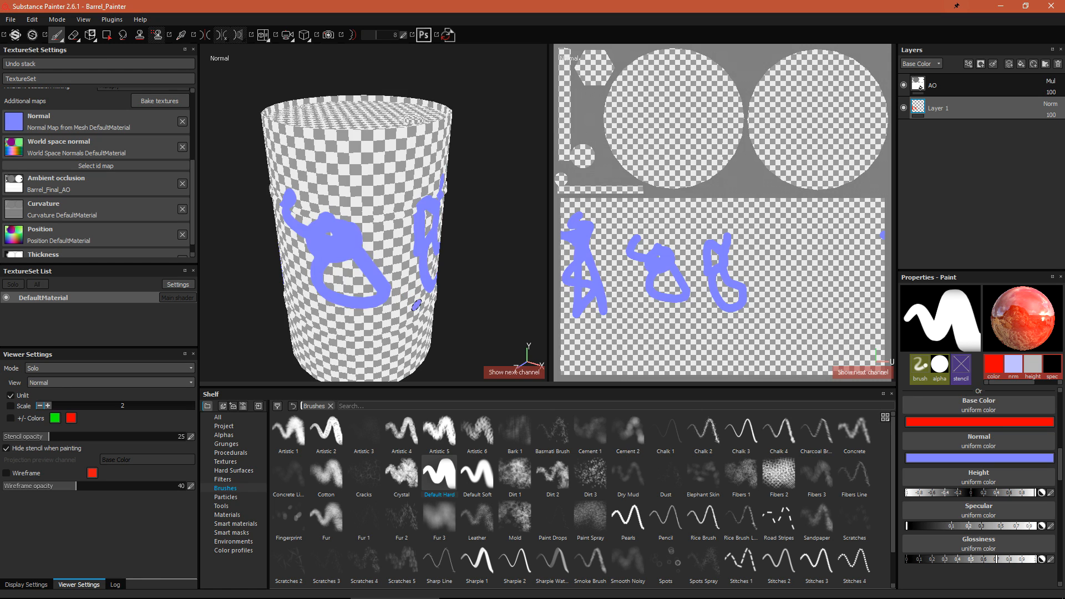
key("c")
mouse_move(405, 204)
left_mouse_down("alt")
mouse_move(353, 209)
mouse_move(413, 237)
left_mouse_up("alt")
key("c")
key("c")
key("c")
mouse_move(517, 268)
left_mouse_down("alt")
mouse_move(462, 258)
mouse_move(399, 200)
left_mouse_up("alt")
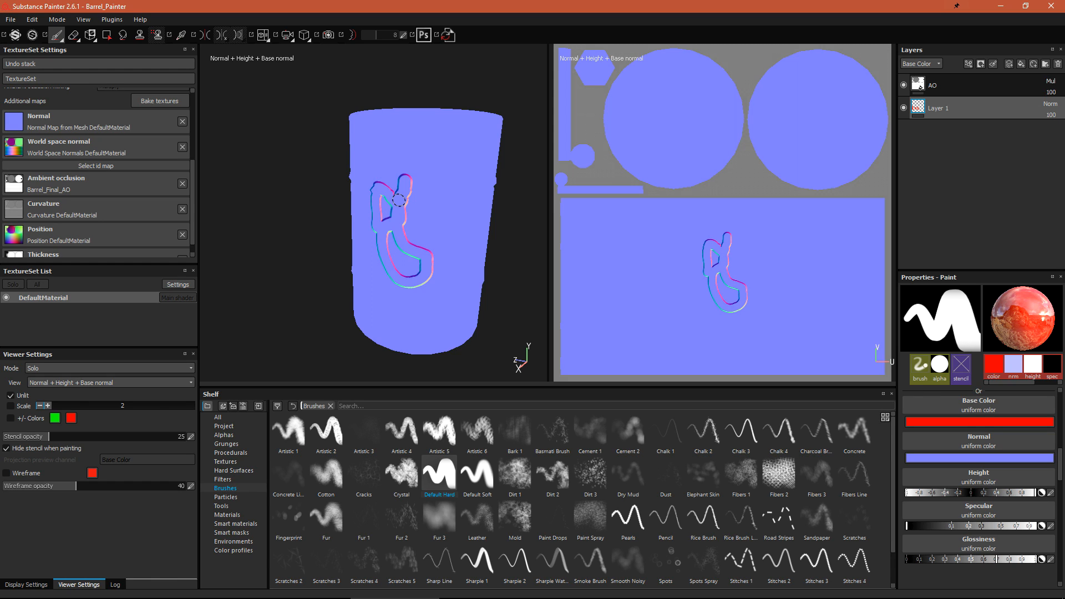
Return to the full material view and delete the painted Layer 1
key("m")
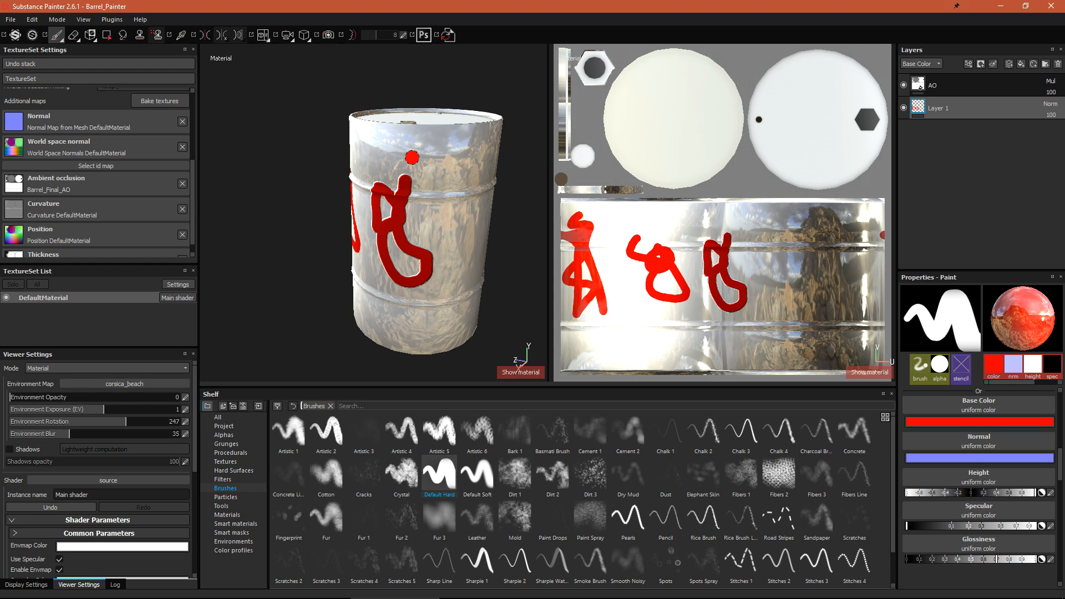
mouse_move(422, 206)
left_mouse_down("alt")
mouse_move(396, 202)
mouse_move(395, 180)
left_mouse_up("alt")
middle_click_drag(395, 181, 416, 225, "alt")
left_click(941, 112)
key("Delete")
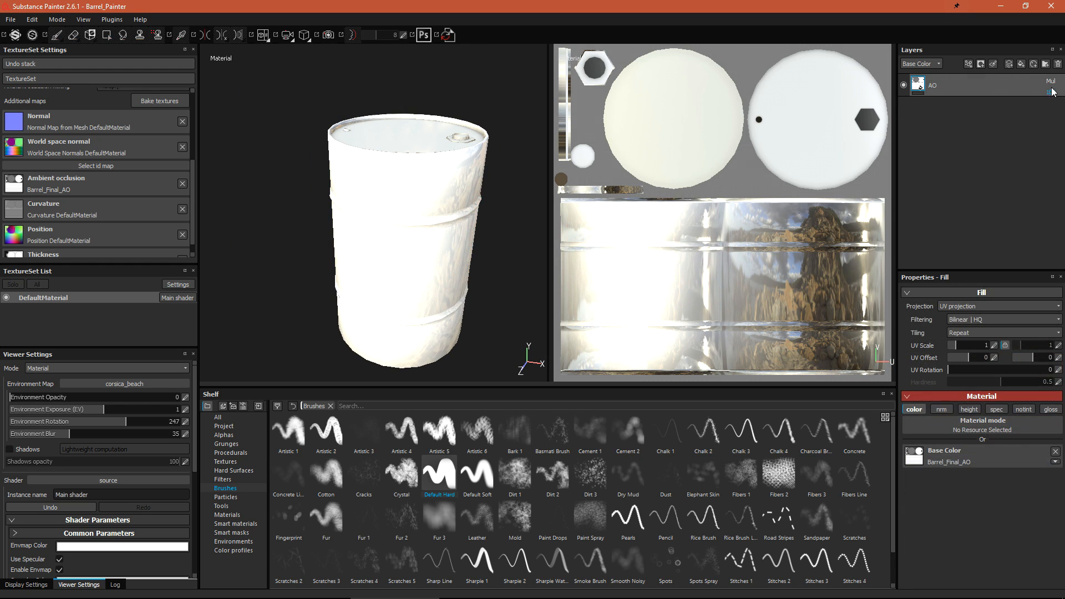
Add the Machinery smart material beneath the AO layer
left_click(218, 418)
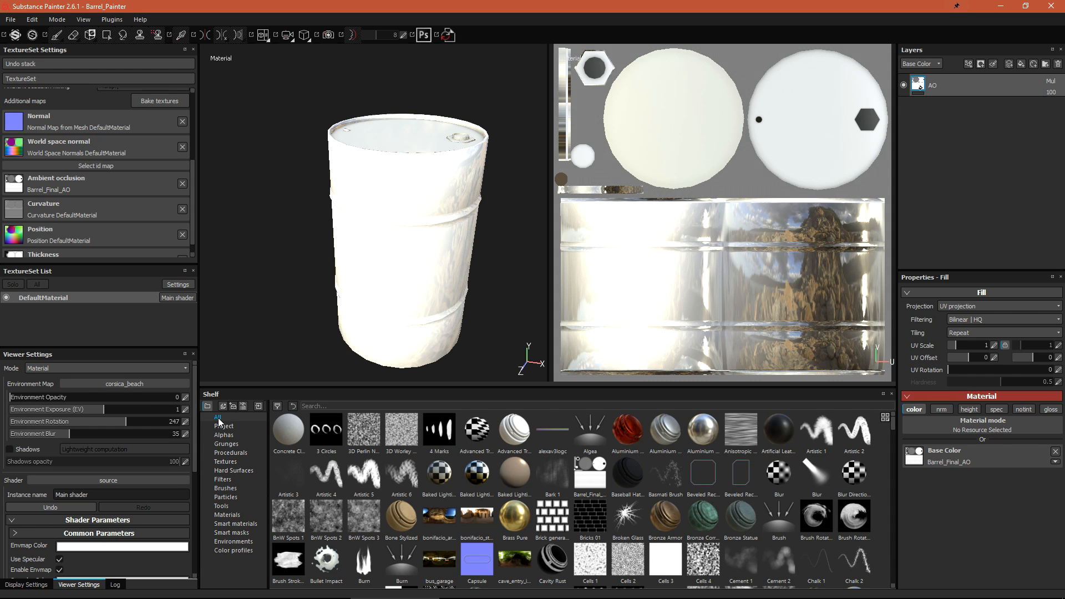
left_click(234, 525)
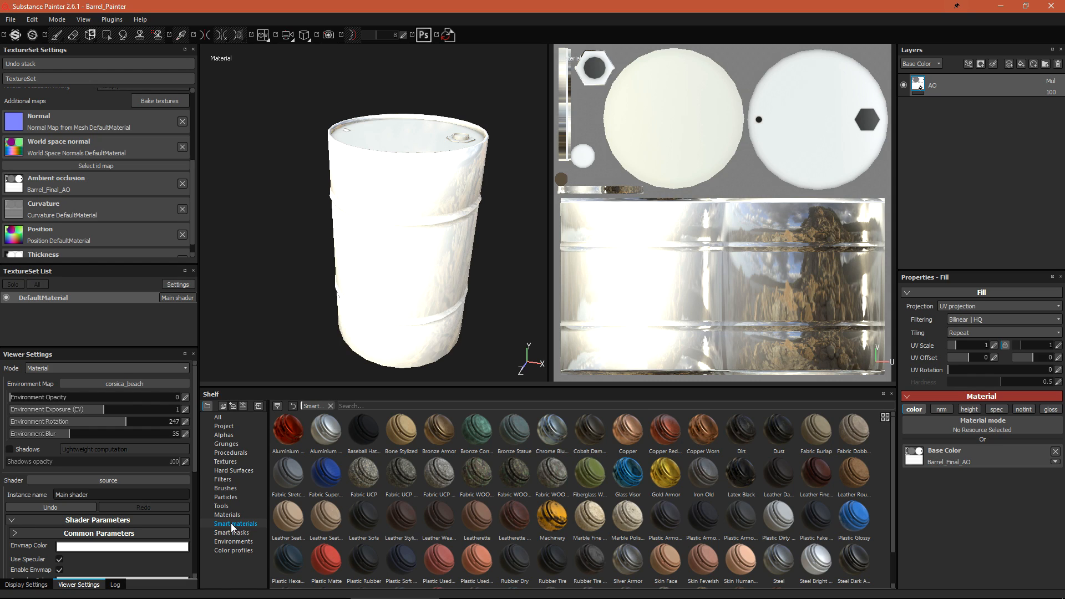
left_click(552, 518)
left_click_drag(554, 519, 988, 132)
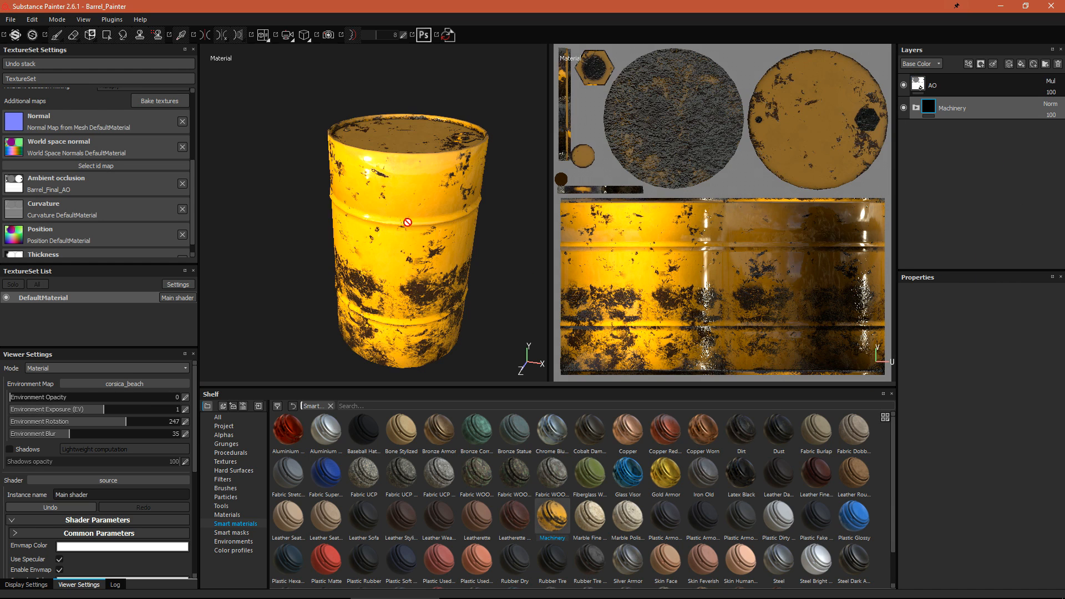
Inspect the Machinery material on the barrel from several sides and delete it from the layer stack
middle_click_drag(416, 273, 518, 226, "alt")
left_click_drag(518, 225, 497, 173, "alt")
middle_click_drag(497, 172, 413, 233, "alt")
left_click_drag(414, 233, 431, 182, "alt")
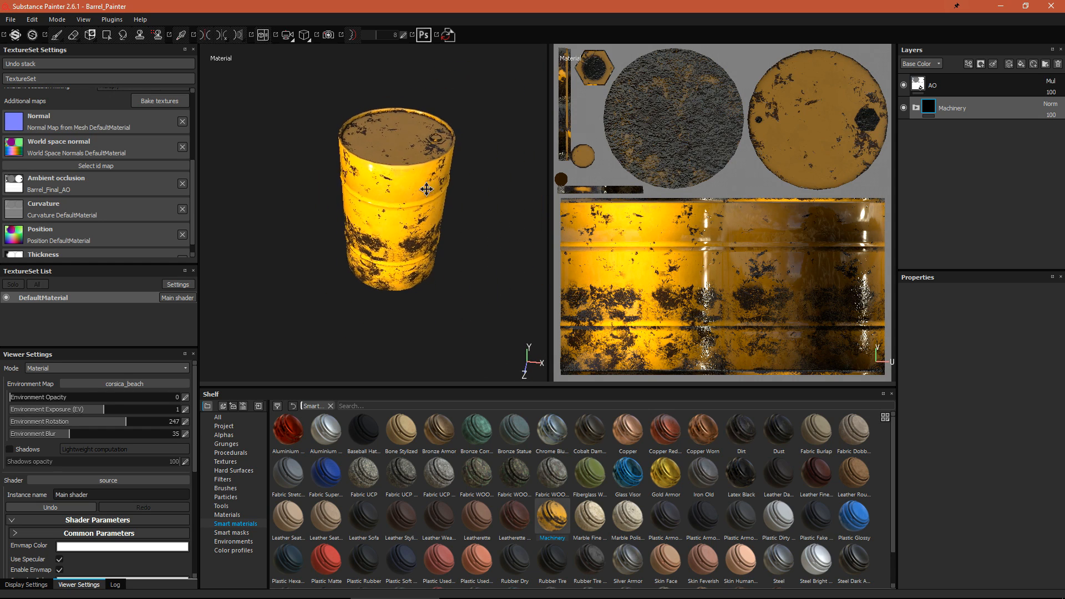
middle_click_drag(431, 182, 391, 236, "alt")
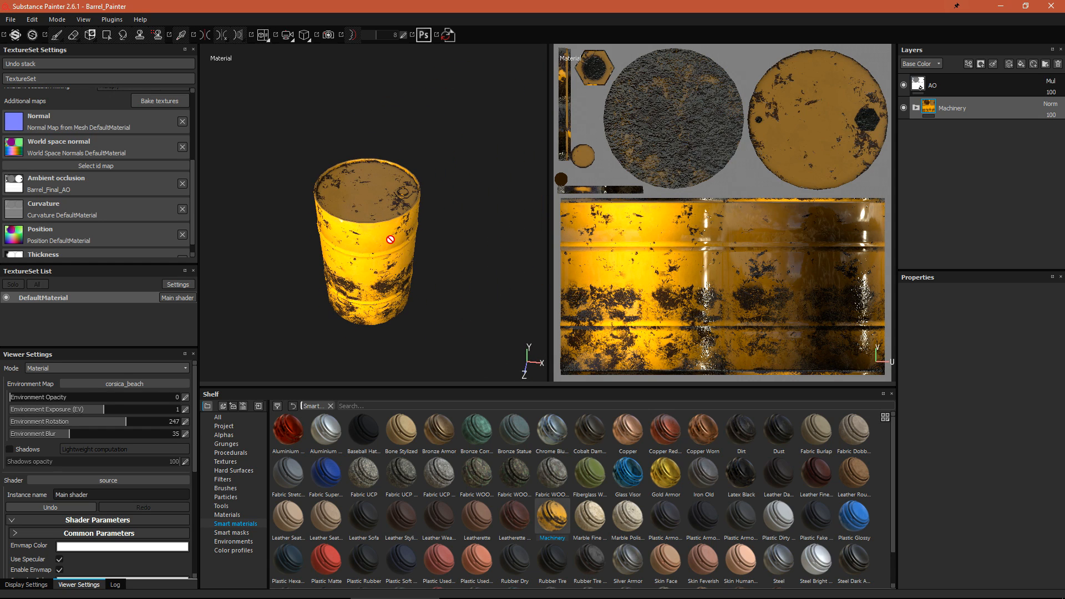
left_click_drag(391, 240, 393, 213, "alt")
right_click_drag(393, 214, 428, 240, "alt")
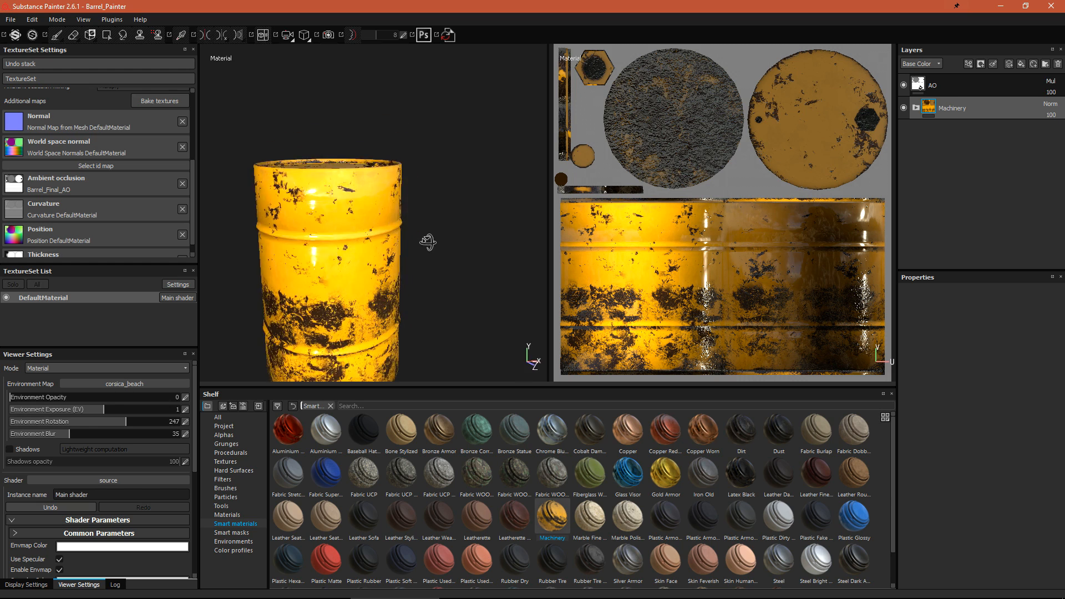
middle_click_drag(428, 241, 471, 213, "alt")
left_click_drag(472, 214, 415, 248, "alt")
scroll(105, 229, "down", 2)
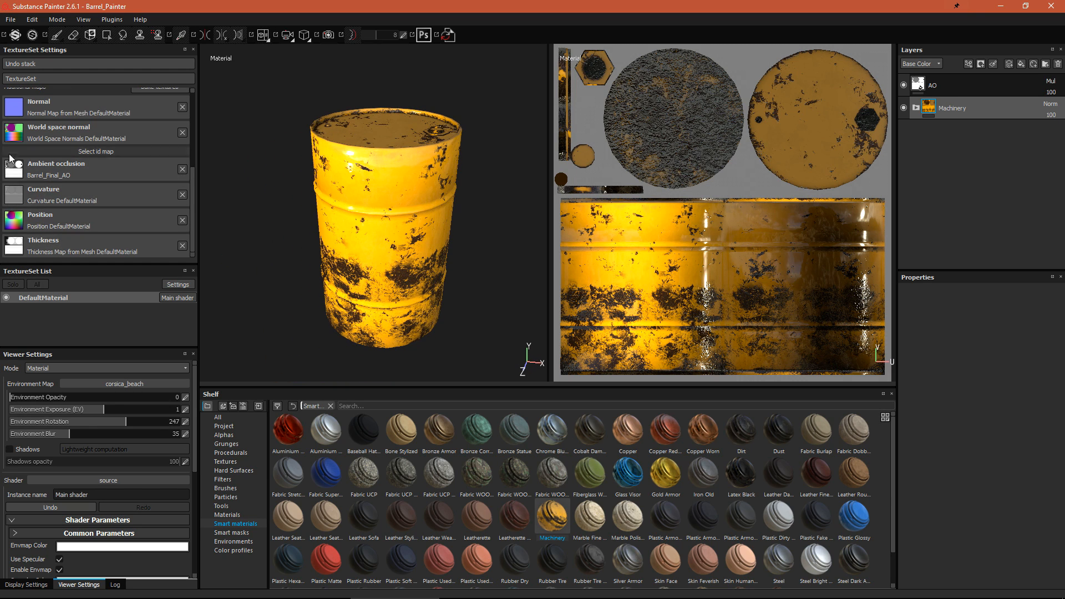
left_click_drag(339, 256, 438, 214, "alt")
left_click_drag(525, 290, 390, 345, "alt")
key("Delete")
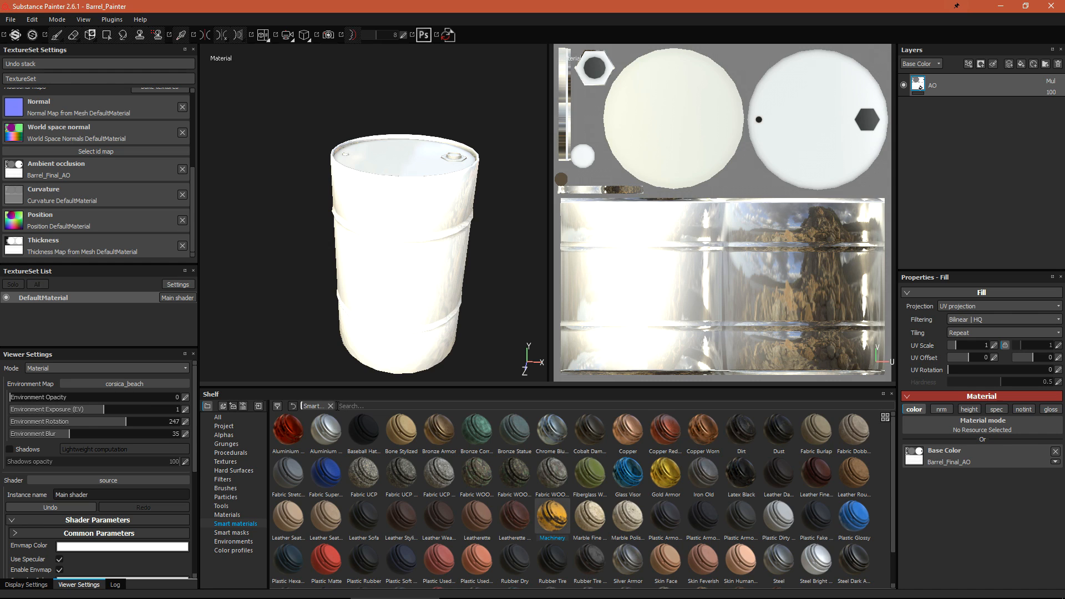
Search the whole shelf for "Metal", try the Painted steel material and undo its application
left_click(331, 406)
type("Metal")
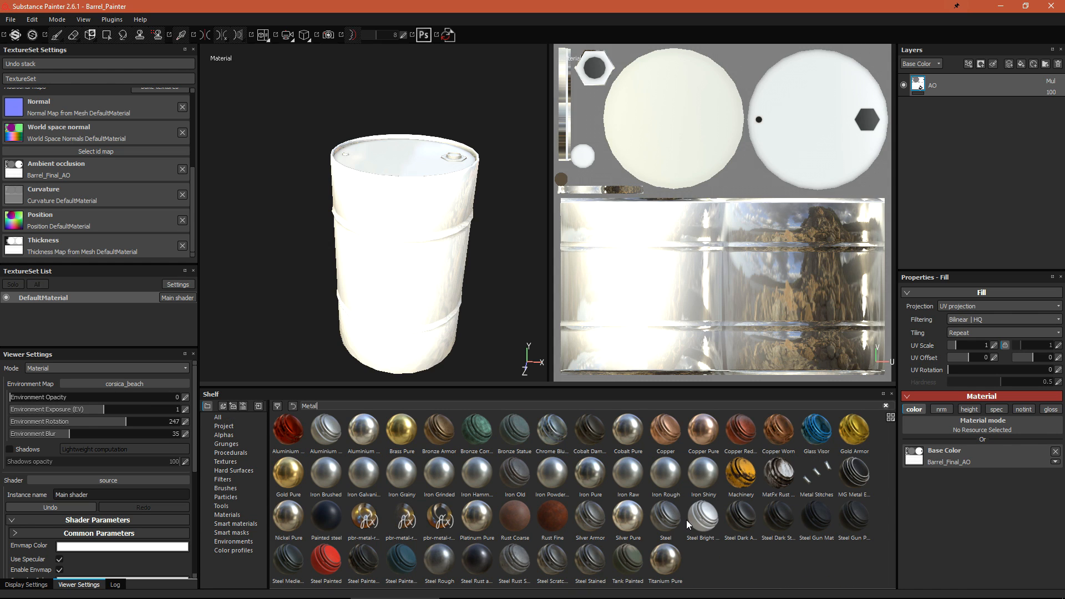
mouse_move(687, 520)
left_click(327, 515)
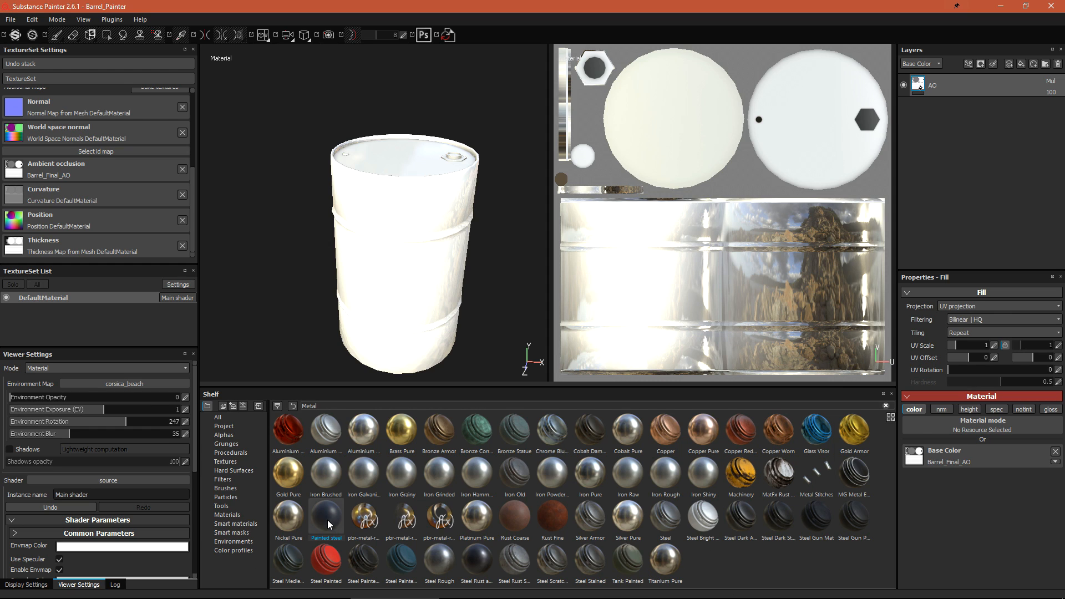
key("ctrl+z")
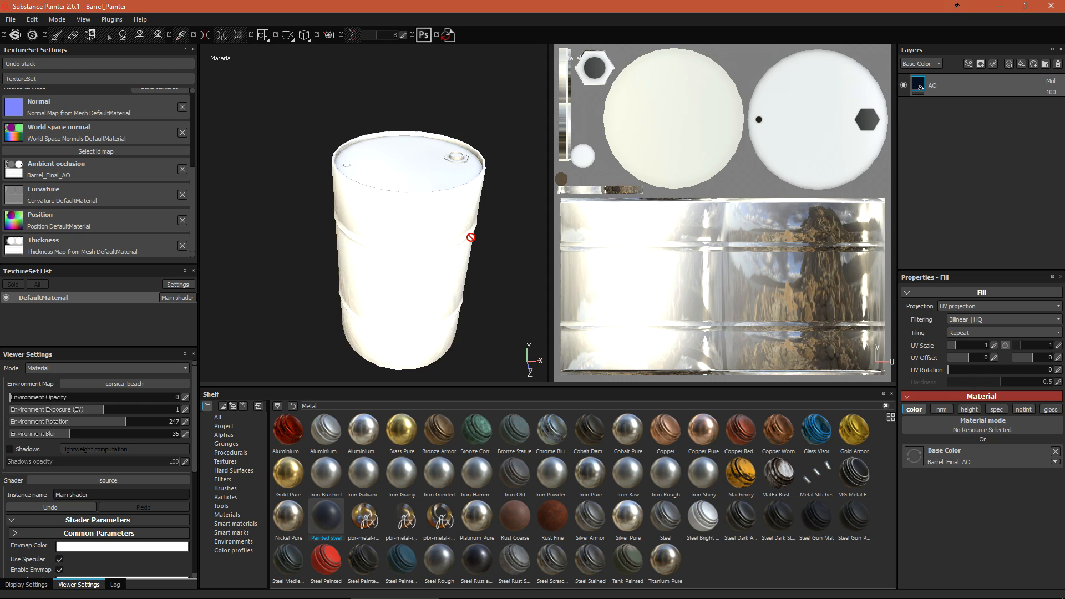
Add a fill layer beneath the AO layer and apply the Painted steel material to it
left_click(1021, 64)
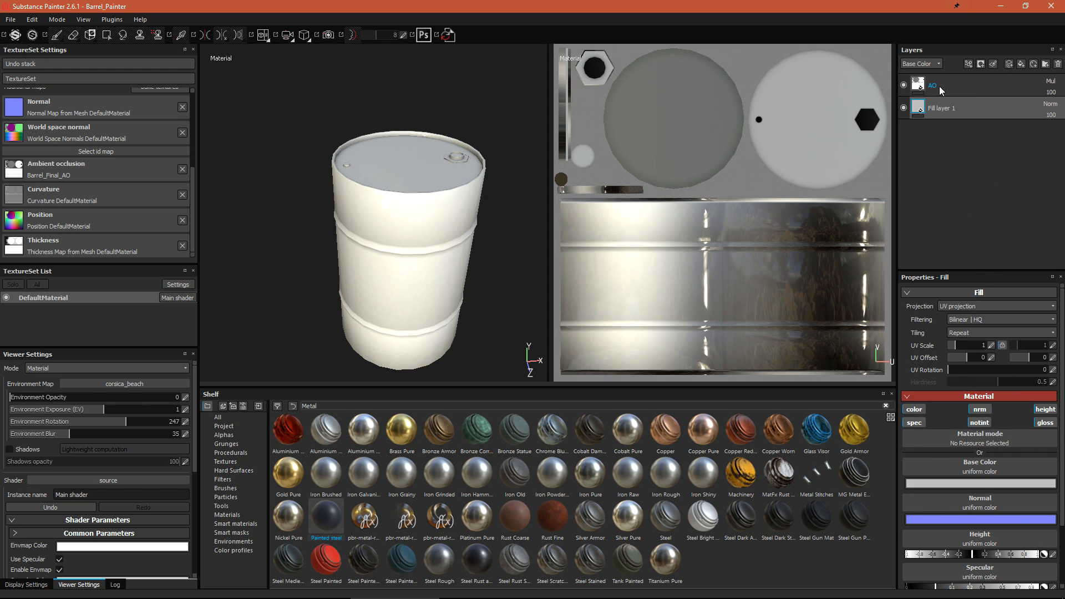
mouse_move(326, 516)
left_mouse_down()
mouse_move(344, 510)
mouse_move(335, 524)
mouse_move(994, 200)
mouse_move(1001, 111)
mouse_move(977, 107)
left_mouse_up()
left_click_drag(381, 264, 428, 270, "alt")
middle_click_drag(428, 269, 433, 244, "ctrl+alt")
left_click_drag(402, 243, 424, 247, "alt")
middle_click_drag(427, 248, 431, 234, "ctrl+alt")
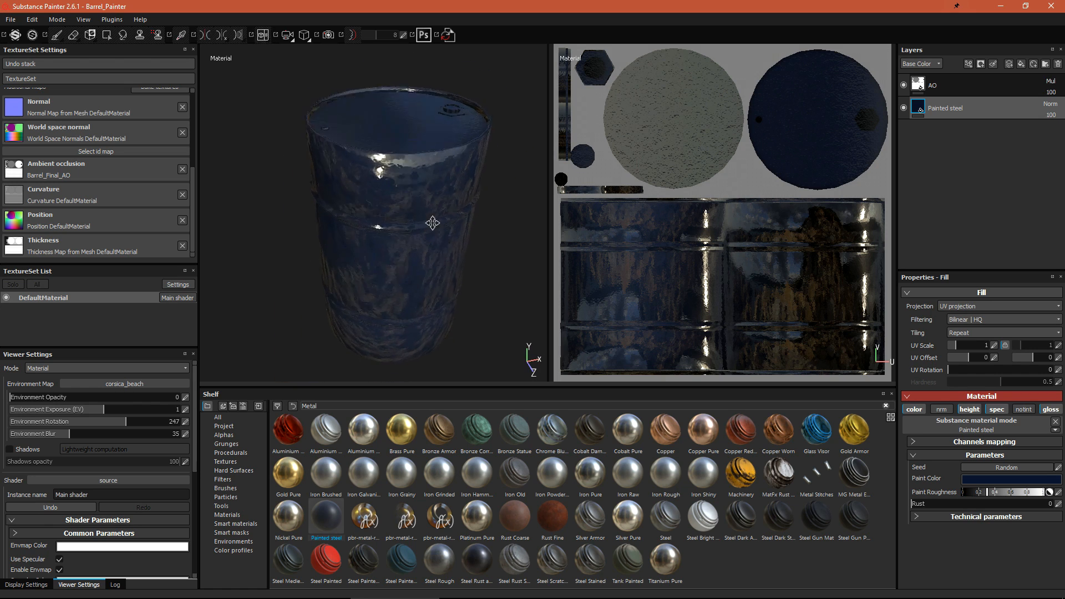
Expand the Painted steel's technical parameters and change its paint color to a brighter blue
left_click(986, 517)
scroll(974, 480, "down", 2)
mouse_move(991, 526)
left_mouse_down()
mouse_move(954, 531)
mouse_move(981, 527)
left_mouse_up()
left_click(982, 438)
left_click_drag(944, 427, 963, 425)
key("Escape")
Try a rust amount of 0.79 on the painted steel and set it back to 0
left_click_drag(937, 465, 1019, 467)
left_click_drag(407, 293, 457, 319, "alt")
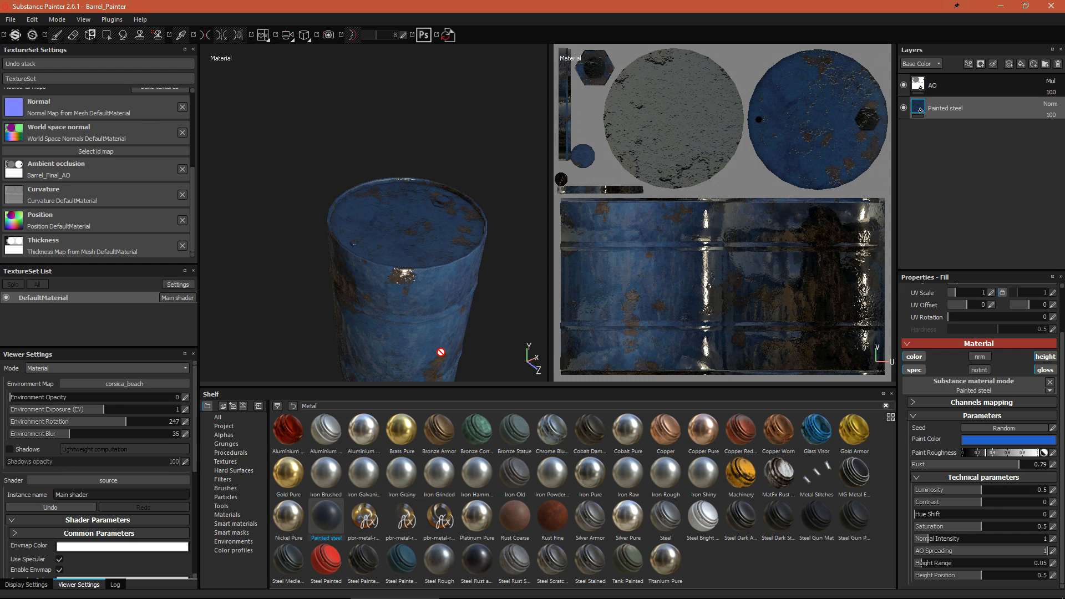
left_click_drag(1002, 464, 915, 465)
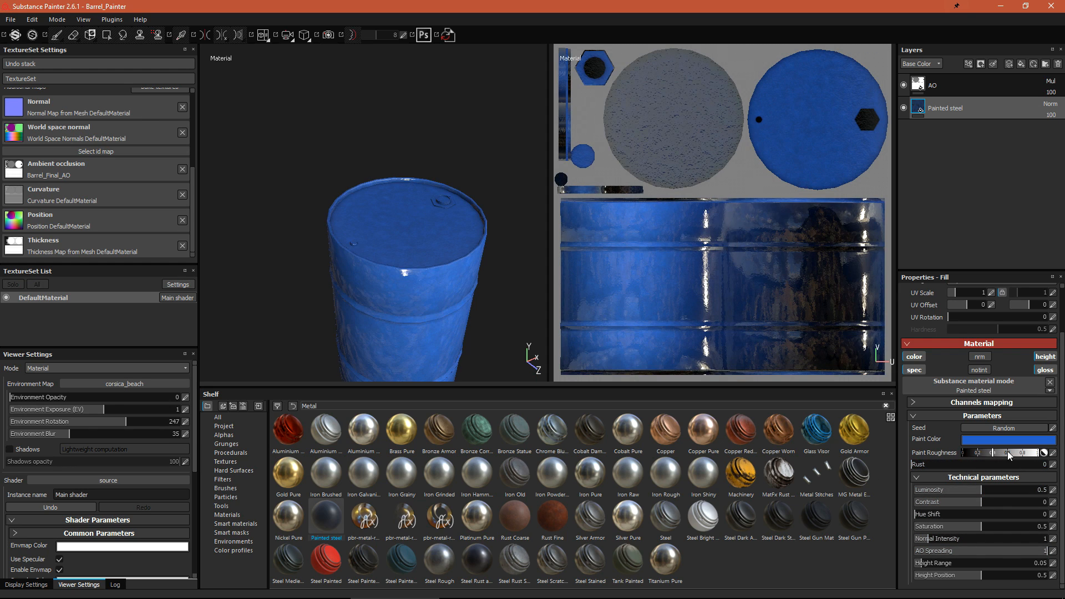
Try different paint roughness levels on the Painted steel material and compare the shine on the barrel
left_click_drag(1032, 454, 1017, 454)
left_click_drag(458, 318, 441, 353, "alt")
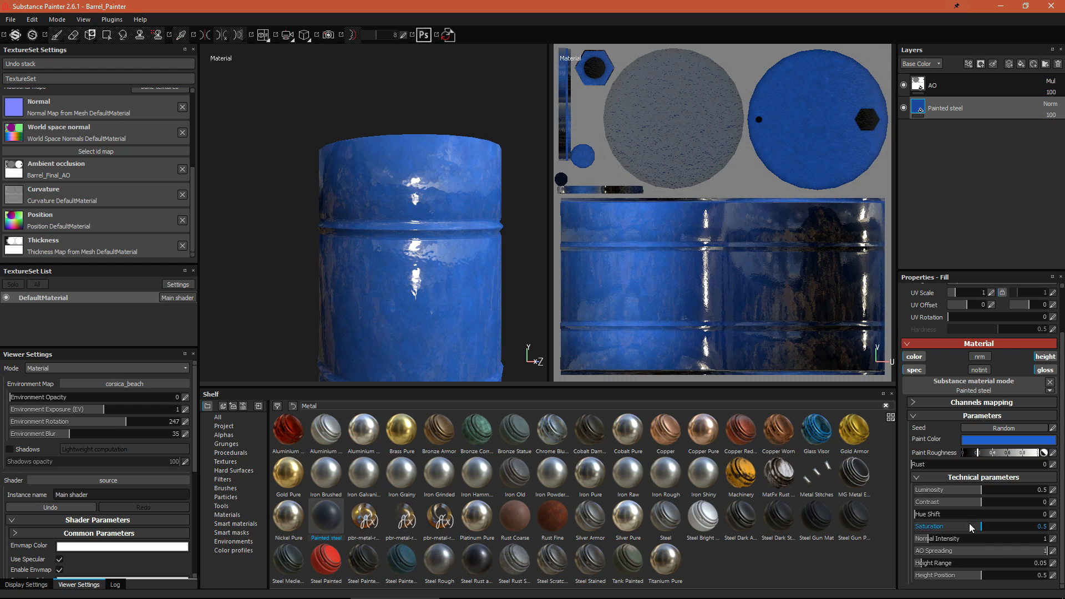
left_click_drag(1016, 457, 1048, 462)
left_click_drag(249, 203, 500, 270, "alt")
left_click(979, 456)
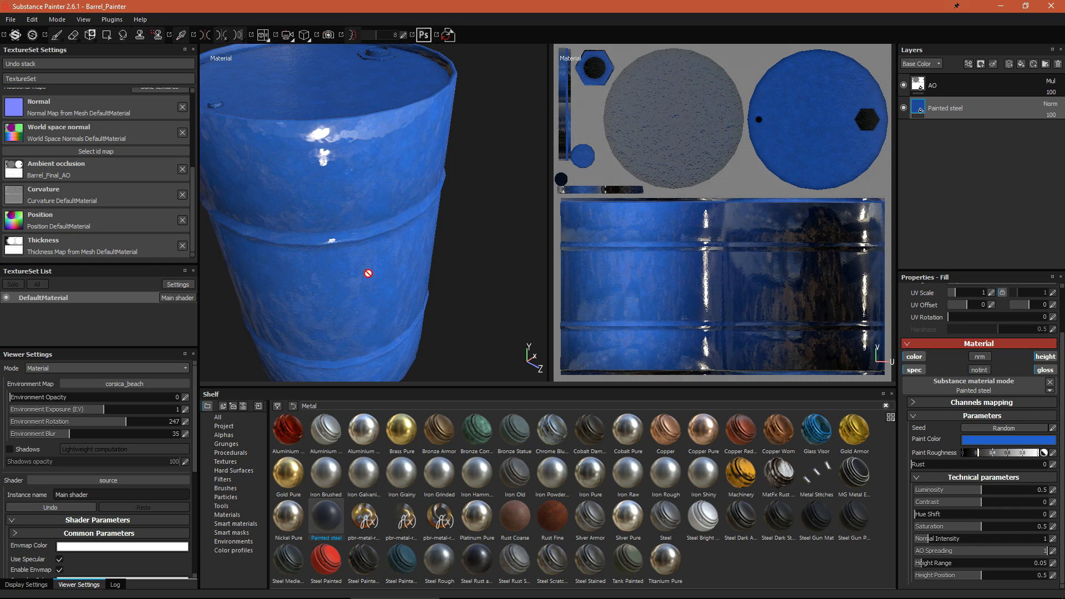
Show only the 3D view and examine the blue barrel from several angles
middle_click_drag(383, 267, 438, 234, "alt")
left_click_drag(438, 234, 638, 172, "alt")
key("F2")
middle_click_drag(638, 172, 575, 183, "alt")
left_click_drag(575, 183, 561, 233, "alt")
middle_click_drag(561, 233, 511, 202, "alt")
left_click_drag(511, 202, 473, 166, "alt")
middle_click_drag(473, 167, 536, 207, "alt")
left_click_drag(536, 206, 558, 191, "alt")
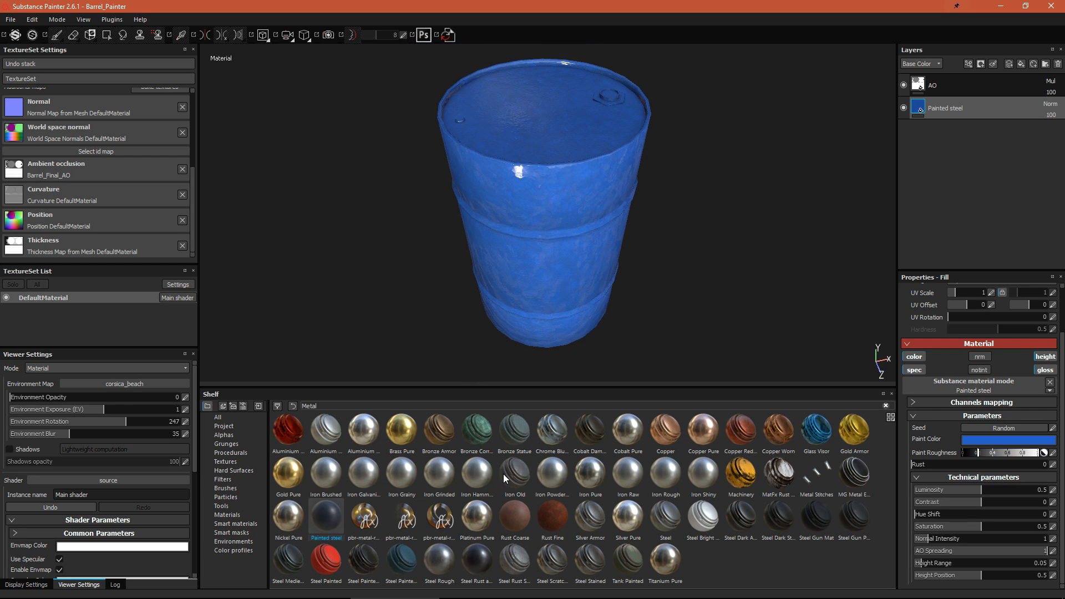
Delete the Painted steel layer and add the Steel Painted smart material beneath the AO layer
left_click(502, 474)
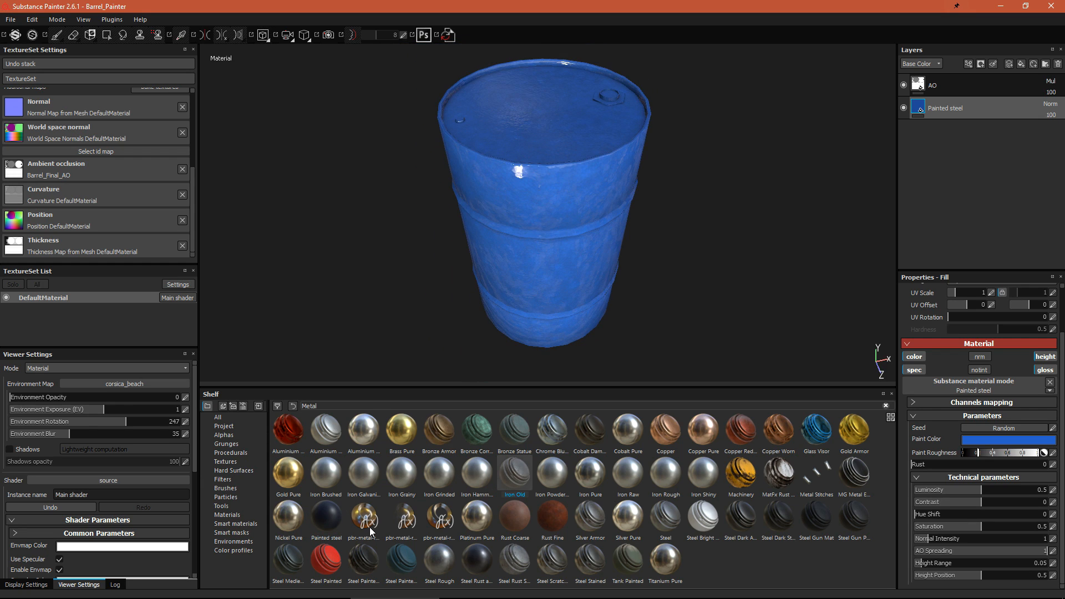
left_click(320, 563)
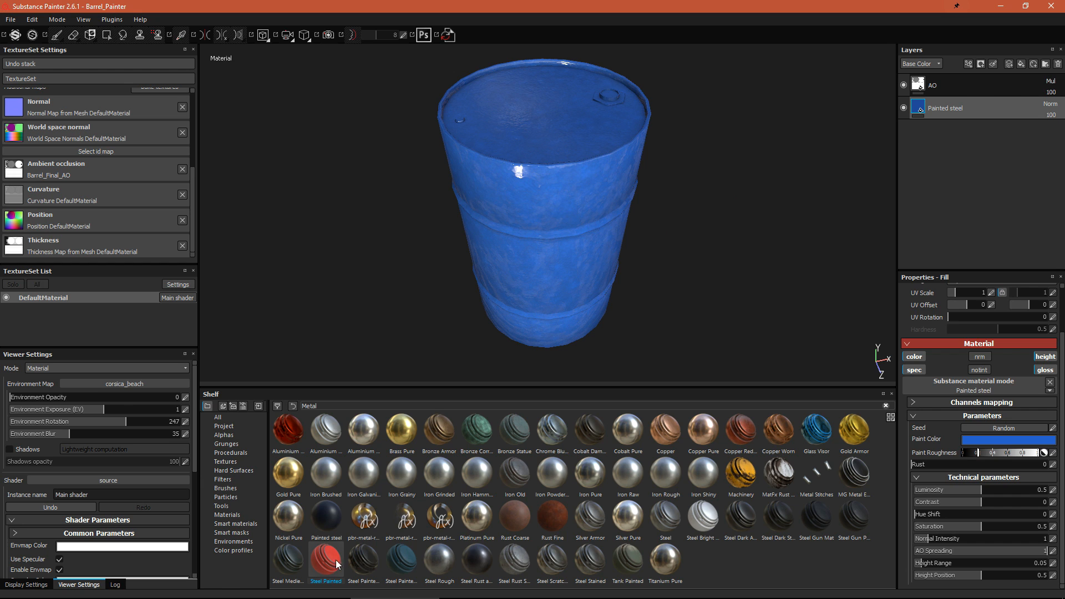
key("Delete")
mouse_move(310, 567)
left_mouse_down()
mouse_move(685, 388)
mouse_move(984, 135)
left_mouse_up()
right_click_drag(518, 159, 505, 197, "alt")
left_click_drag(504, 198, 420, 178, "alt")
right_click_drag(617, 233, 588, 186, "alt")
left_click_drag(588, 186, 571, 150, "alt")
middle_click_drag(571, 149, 554, 330, "alt")
mouse_move(554, 331)
left_mouse_down("alt")
mouse_move(579, 249)
mouse_move(577, 261)
left_mouse_up("alt")
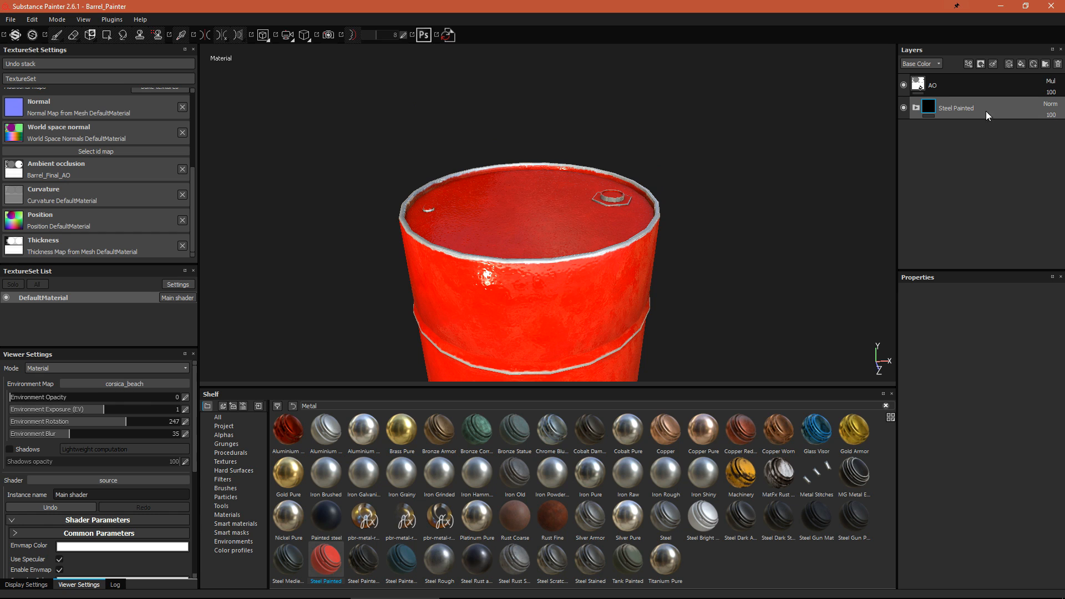
Expand the Steel Painted group and set its Paint layer's base color to blue (R 0.015, G 0.119, B 0.440)
left_click(916, 108)
left_click(930, 128)
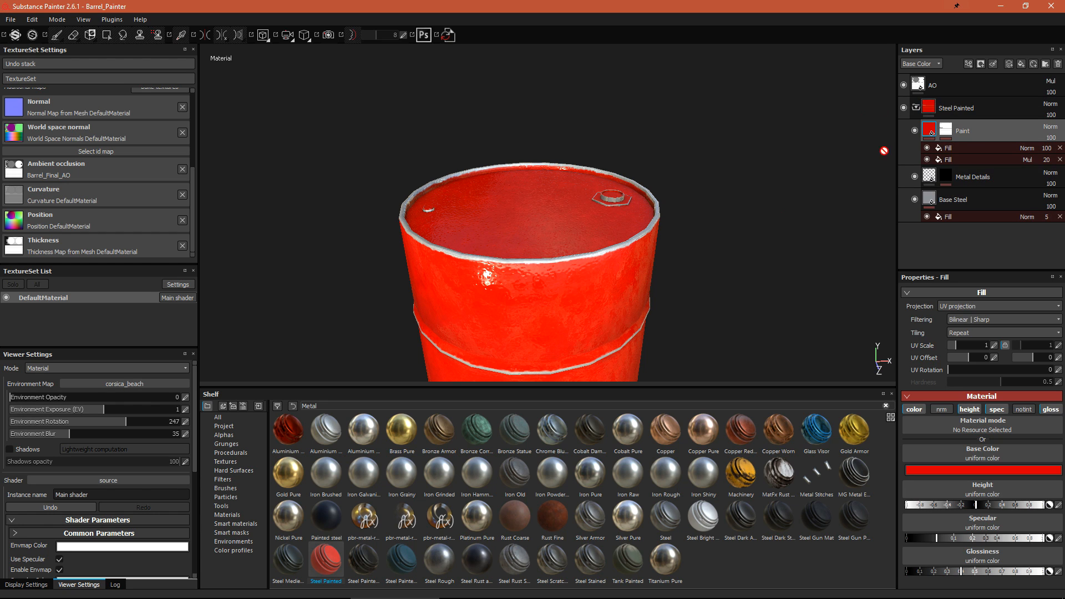
left_click_drag(579, 221, 535, 198, "alt")
left_click(1000, 472)
left_click(991, 467)
left_click(945, 444)
left_click_drag(945, 444, 963, 461)
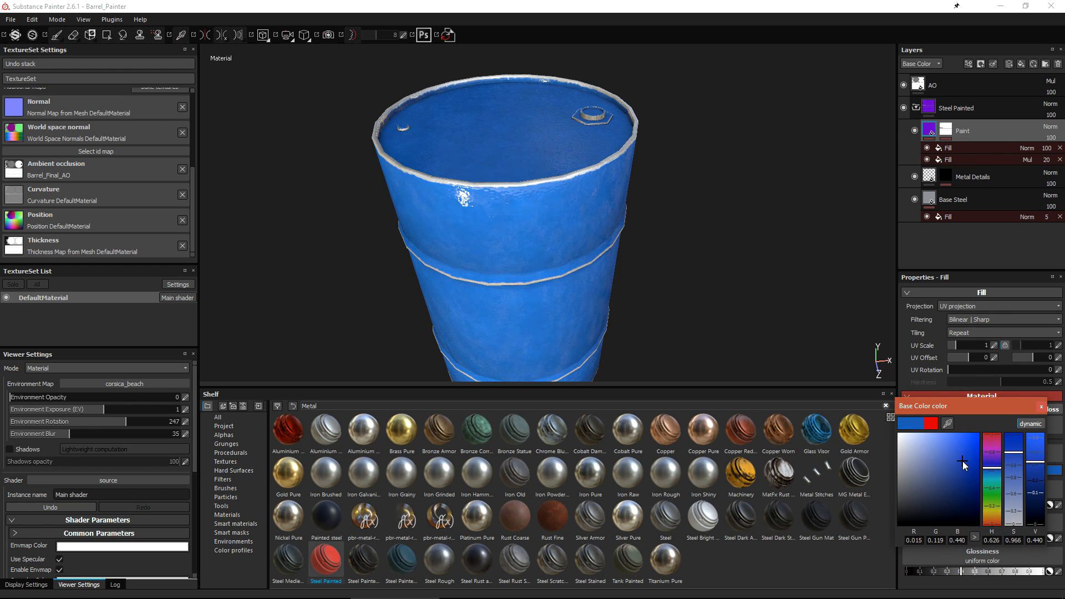
left_click(1041, 408)
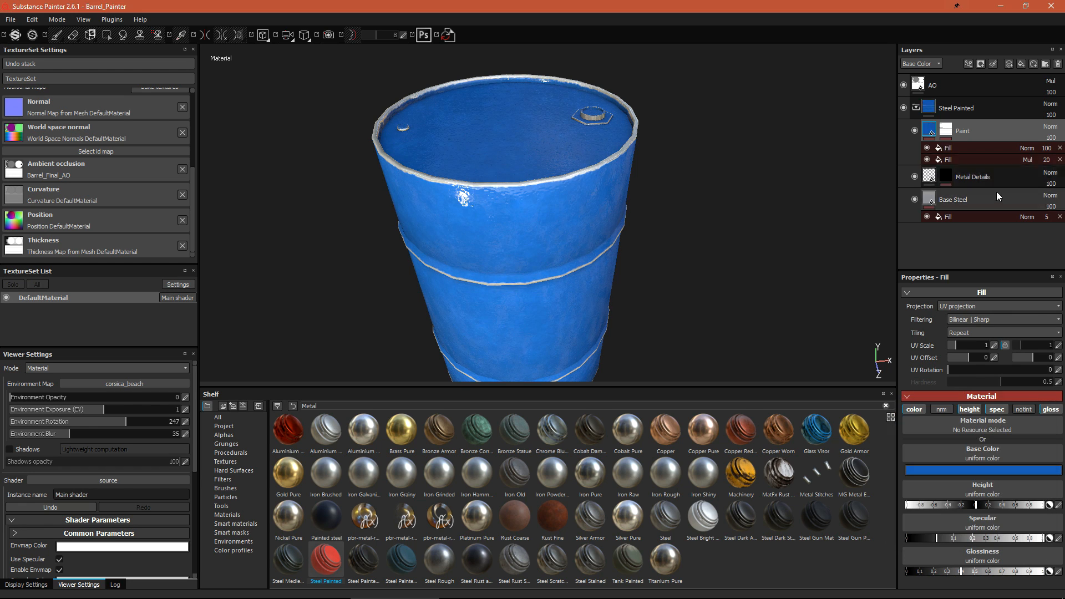
Darken the Base Steel layer's base color to a neutral gray with R, G and B at 0.117
left_click(914, 200)
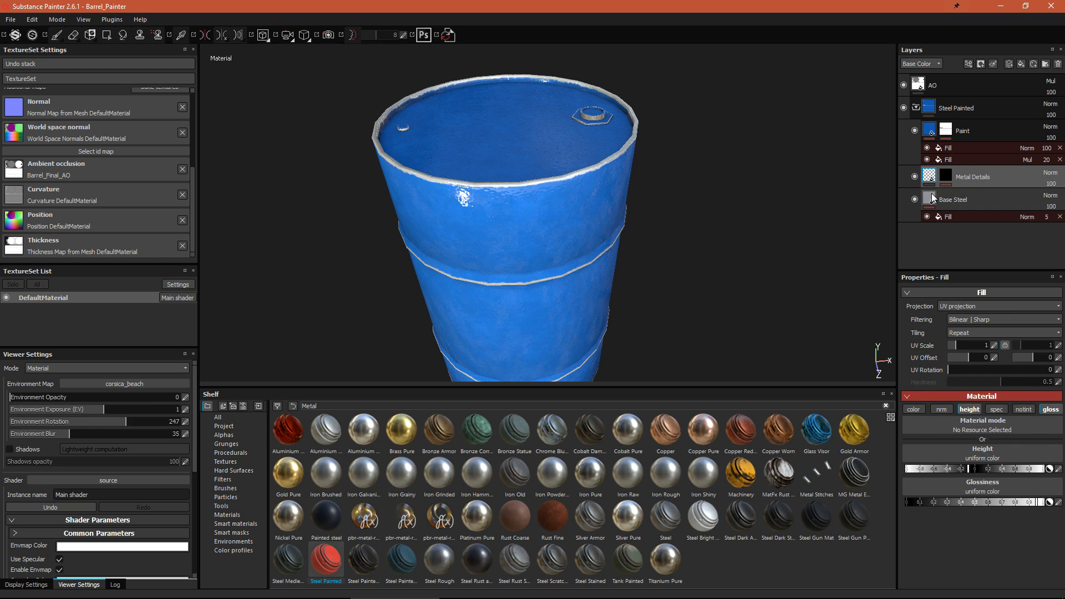
left_click(936, 195)
scroll(610, 184, "down", 1)
scroll(579, 172, "up", 5)
left_click_drag(581, 172, 616, 228, "alt")
left_click(967, 483)
left_click_drag(890, 491, 882, 503)
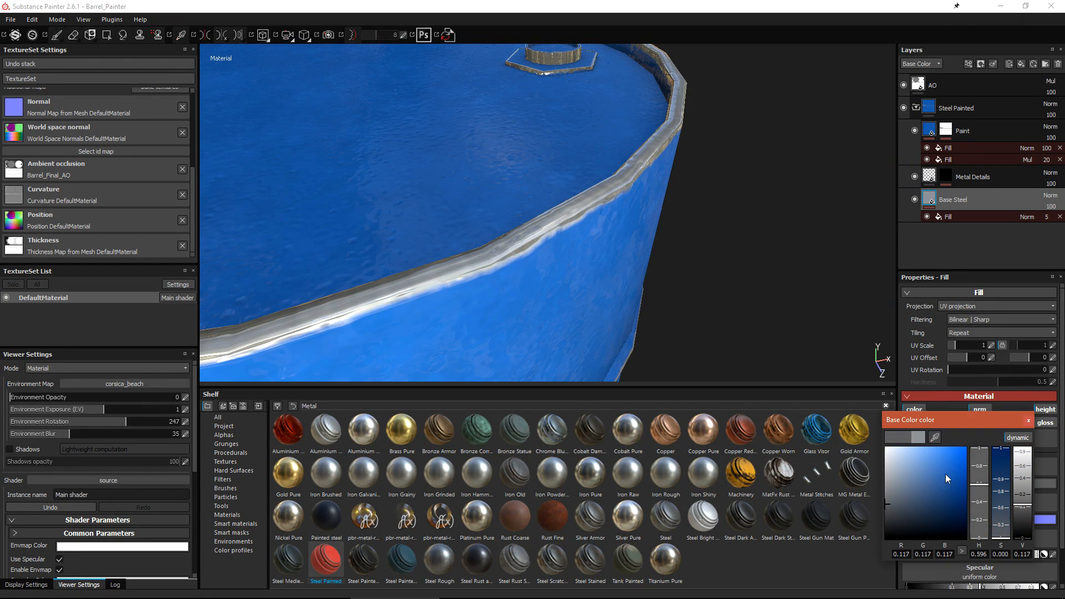
left_click(1030, 421)
Show only the Base Color channel and examine the bare steel edges around the barrel's rim and cap
key("c")
key("c")
key("c")
key("c")
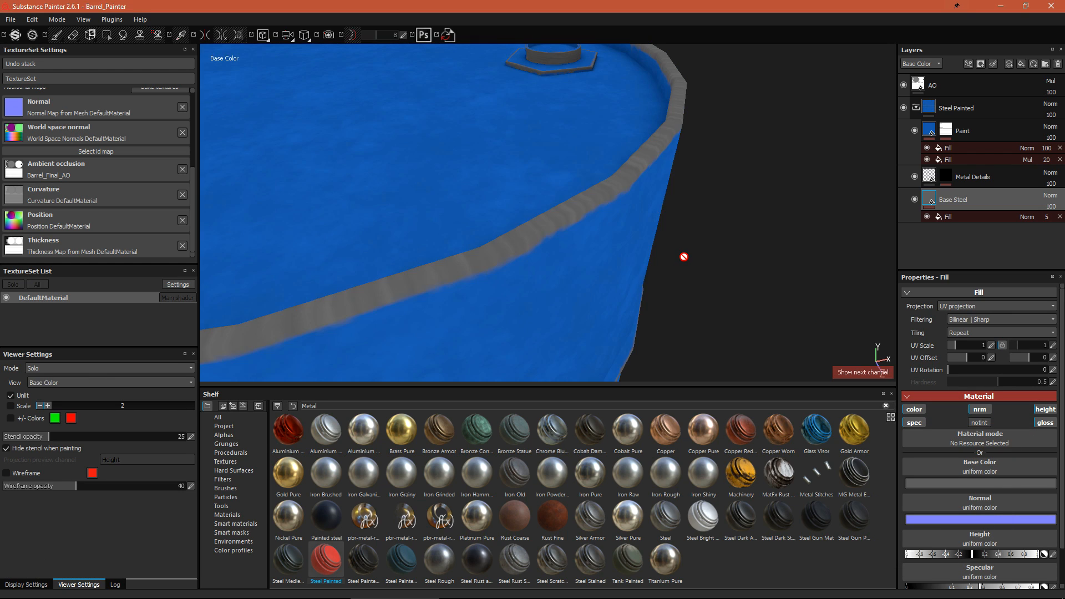
key("c")
key("c")
left_click_drag(589, 244, 554, 224, "alt")
scroll(589, 207, "down", 3)
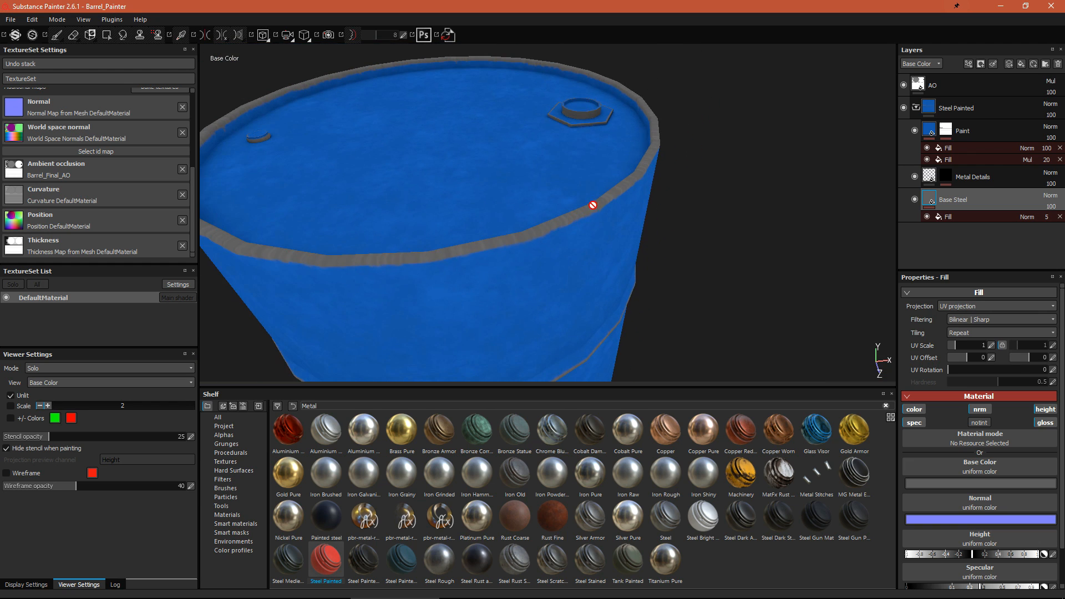
scroll(594, 203, "up", 3)
middle_click_drag(601, 188, 580, 238, "alt")
scroll(580, 238, "up", 5)
left_click_drag(580, 237, 618, 188, "alt")
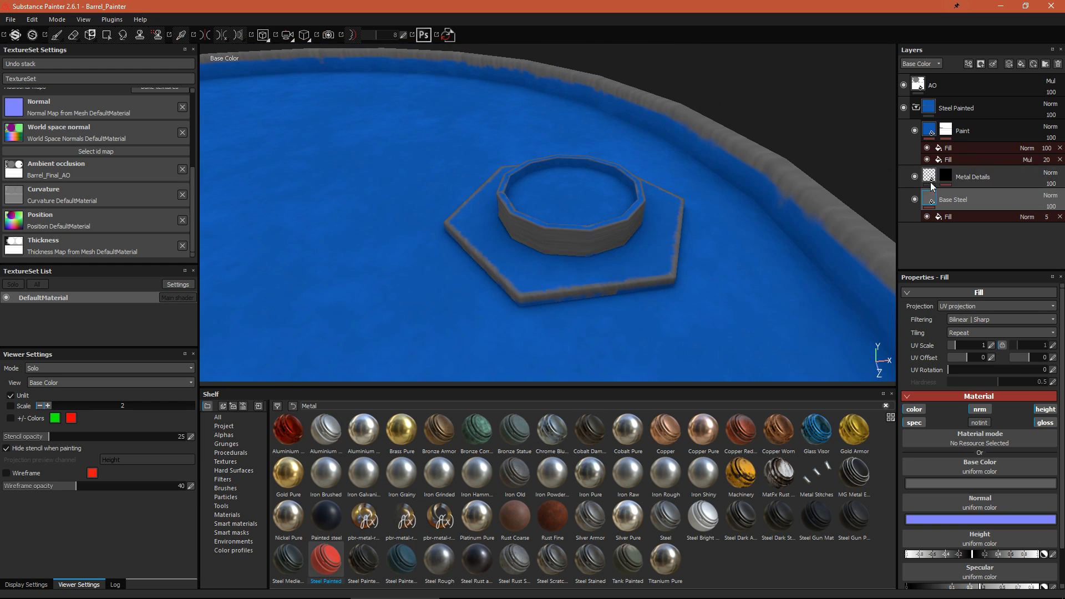
Toggle the Paint layer and its mask's MG Mask Editor to check their effect, and open the generator's parameters
left_click(916, 131)
left_click(916, 131)
left_click(916, 131)
left_click(915, 131)
left_click(973, 149)
left_click(964, 136)
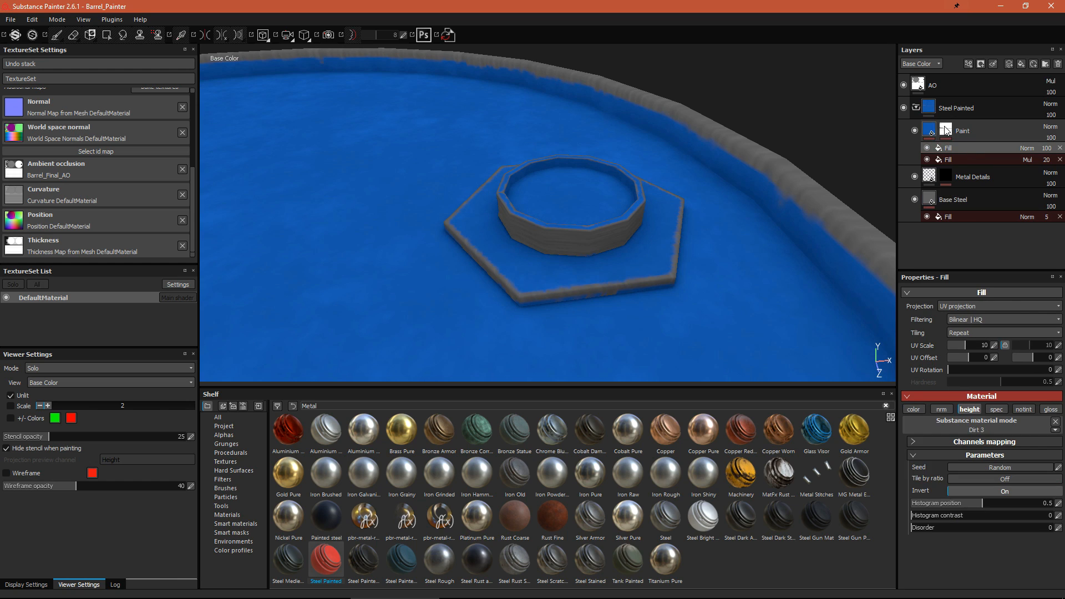
left_click(945, 128)
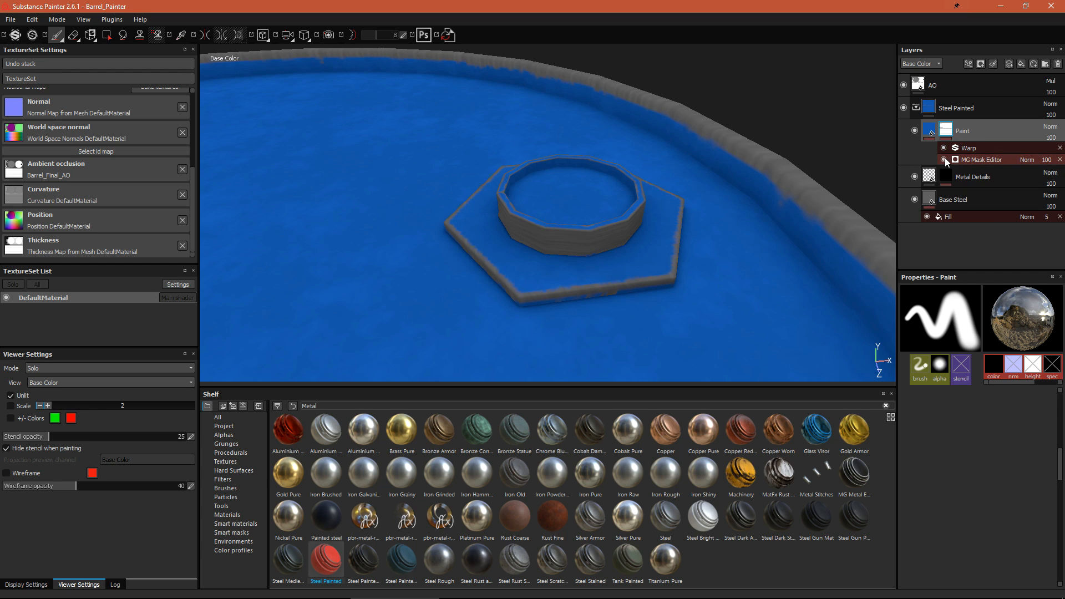
left_click(943, 160)
left_click(943, 160)
left_click(944, 160)
left_click(943, 160)
left_click(989, 161)
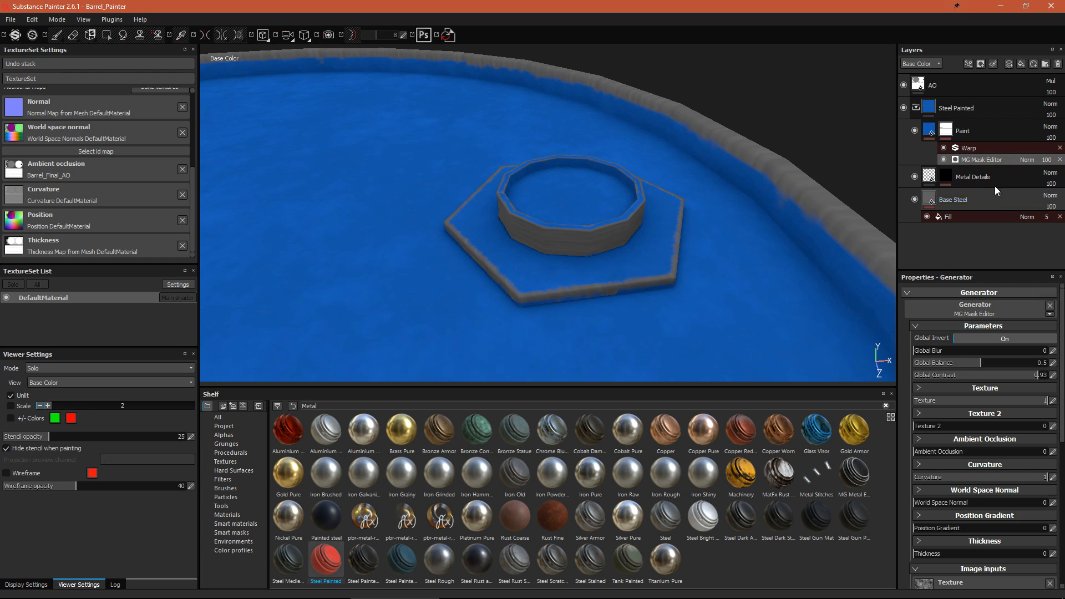
scroll(972, 413, "down", 2)
scroll(968, 460, "up", 3)
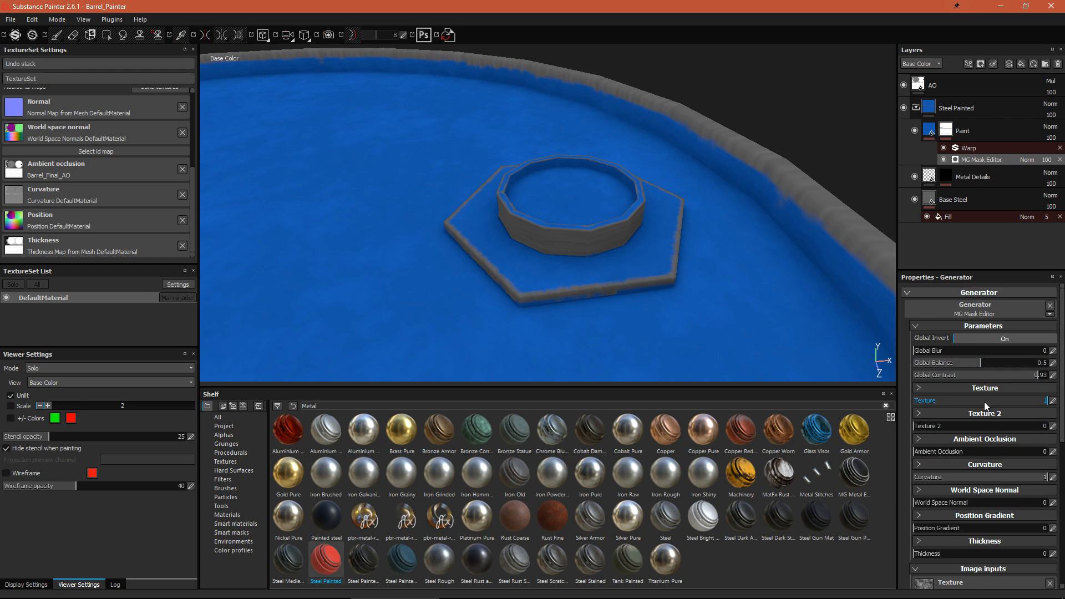
Reduce the MG Mask Editor's edge wear with texture scale 0.24 and curvature Sharp 0, Fine 0.13 and Soft 0.4
left_click(947, 389)
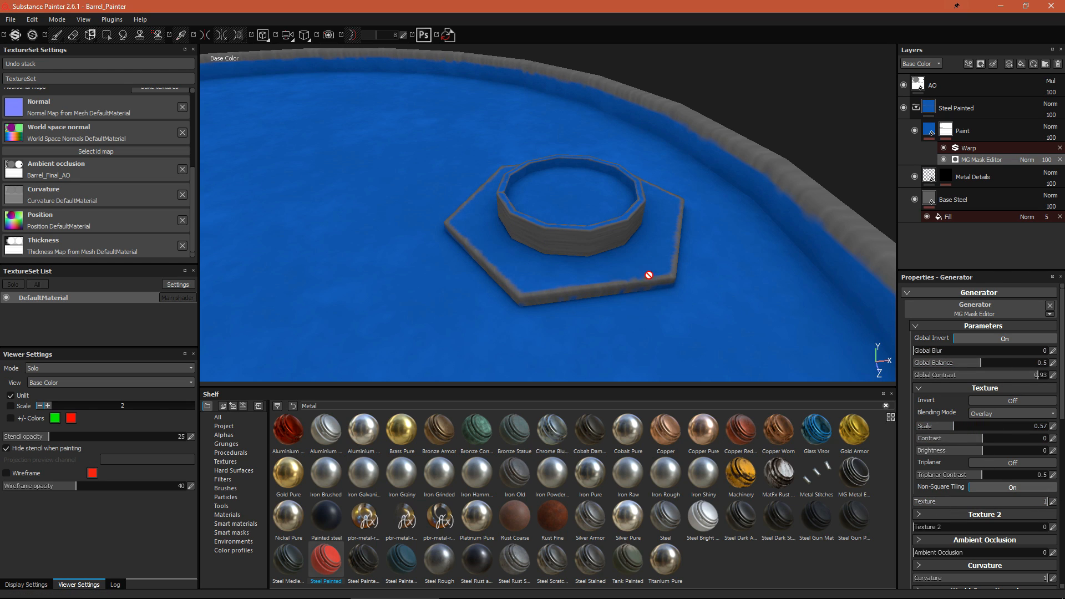
scroll(977, 455, "down", 3)
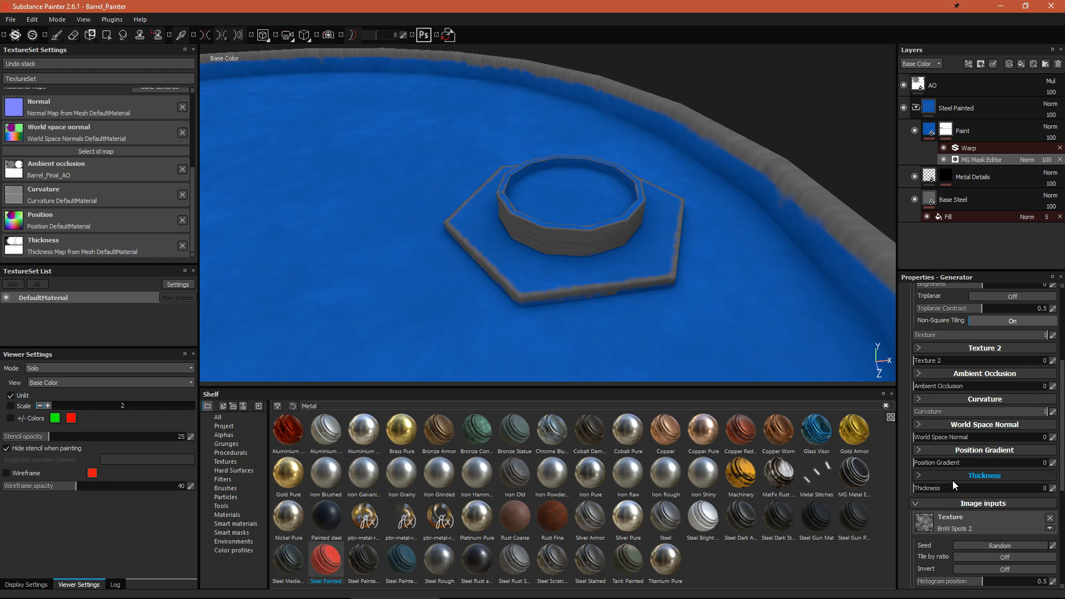
left_click(953, 397)
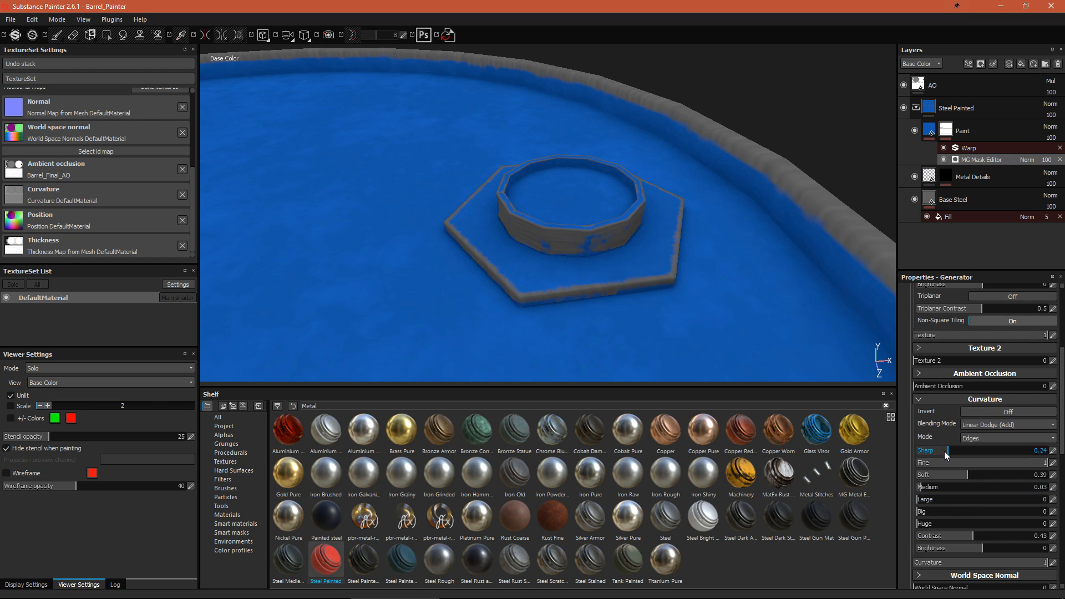
scroll(949, 481, "up", 1)
left_click(943, 496)
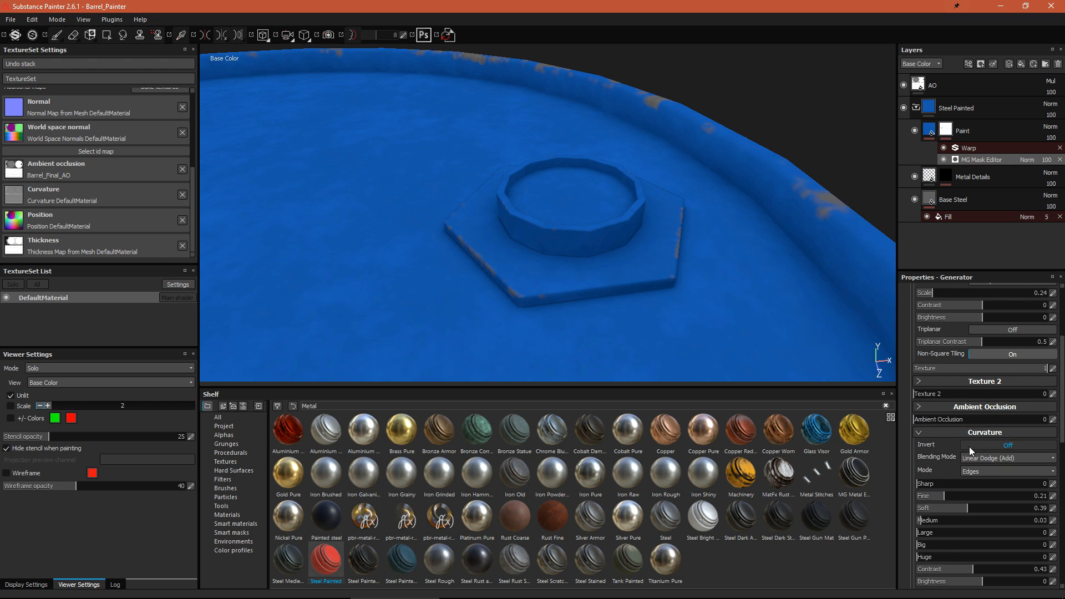
scroll(593, 215, "up", 3)
scroll(617, 215, "down", 6)
left_click_drag(742, 331, 683, 223, "alt")
left_click_drag(959, 498, 952, 518)
mouse_move(666, 306)
left_mouse_down("alt")
mouse_move(555, 231)
mouse_move(466, 295)
mouse_move(471, 306)
mouse_move(664, 212)
mouse_move(668, 293)
mouse_move(609, 326)
mouse_move(646, 328)
left_mouse_up("alt")
Collapse the Steel Painted group and add the Rust Fine material as a layer directly above it
left_click(916, 107)
scroll(579, 213, "up", 3)
scroll(578, 214, "down", 4)
middle_click_drag(605, 332, 597, 148, "alt")
left_click_drag(597, 147, 606, 199, "alt")
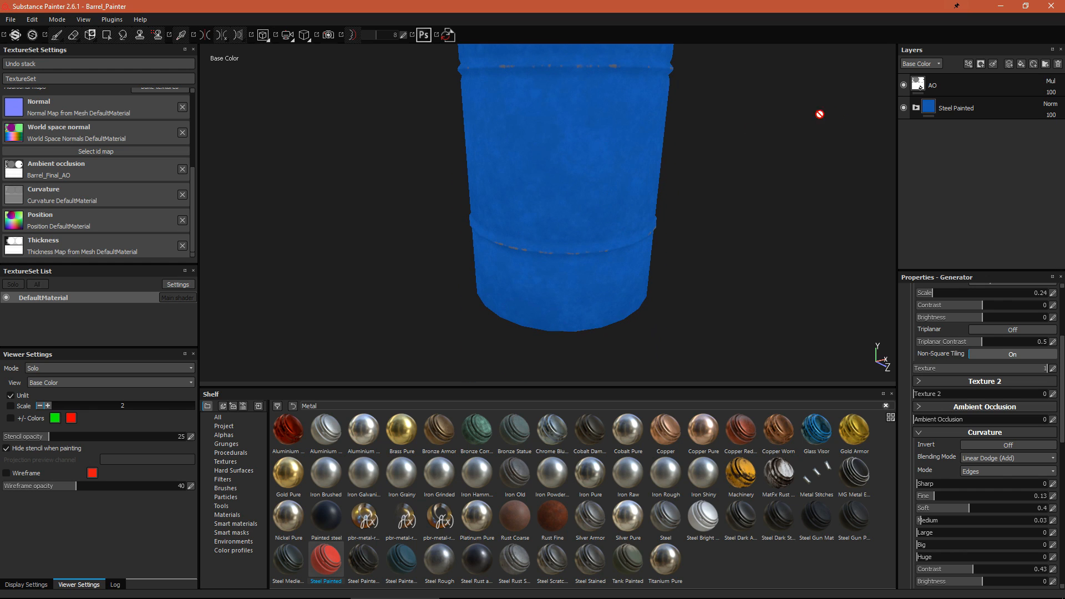
mouse_move(557, 526)
left_mouse_down()
mouse_move(1032, 98)
mouse_move(1008, 99)
left_mouse_up()
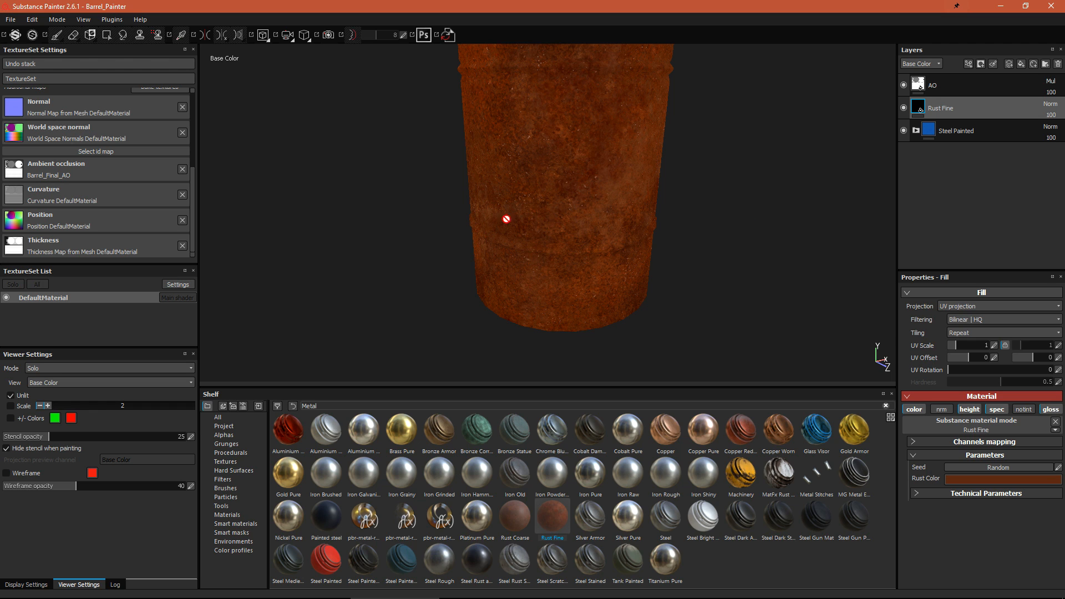
middle_click_drag(584, 116, 559, 273, "alt")
left_click_drag(559, 274, 561, 313, "alt")
middle_click_drag(560, 314, 561, 285, "alt")
left_click_drag(561, 285, 549, 223, "alt")
Add a black mask to the Rust Fine layer and choose the Dirt 2 brush for painting it
right_click(920, 106)
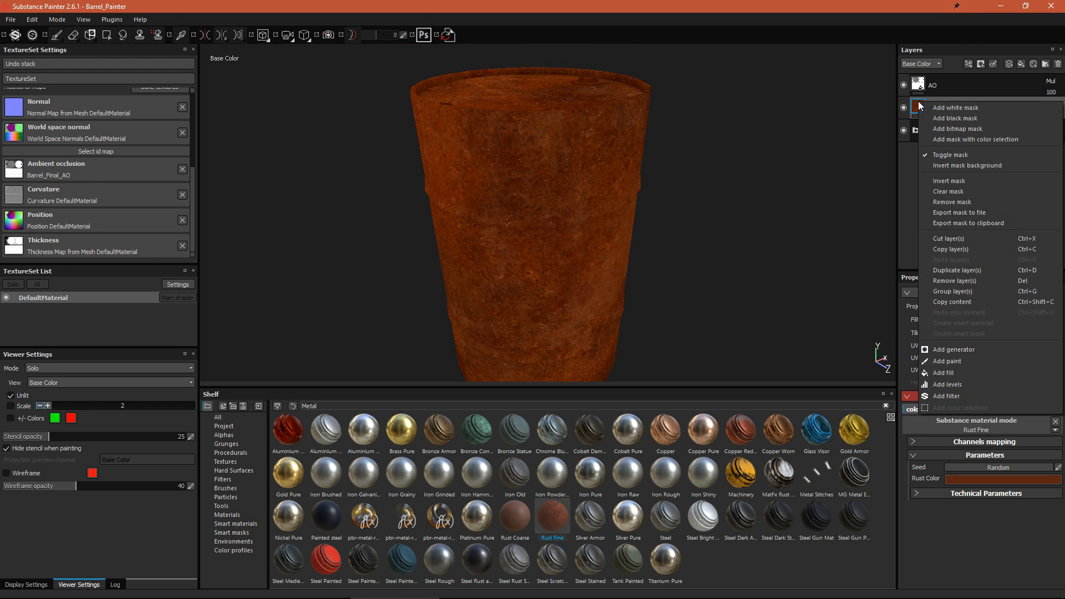
left_click(970, 121)
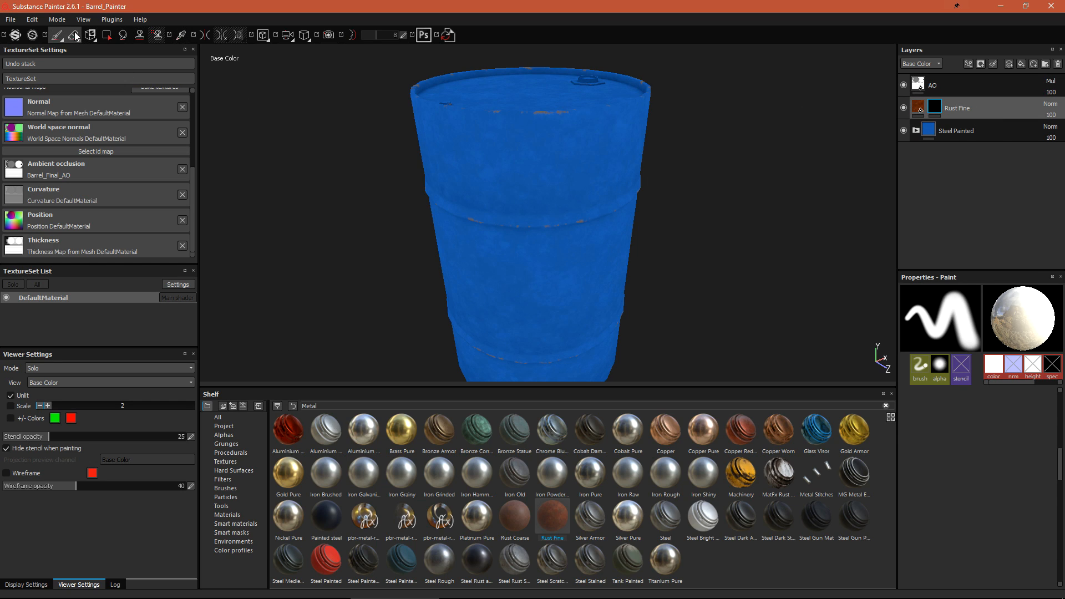
left_click(225, 489)
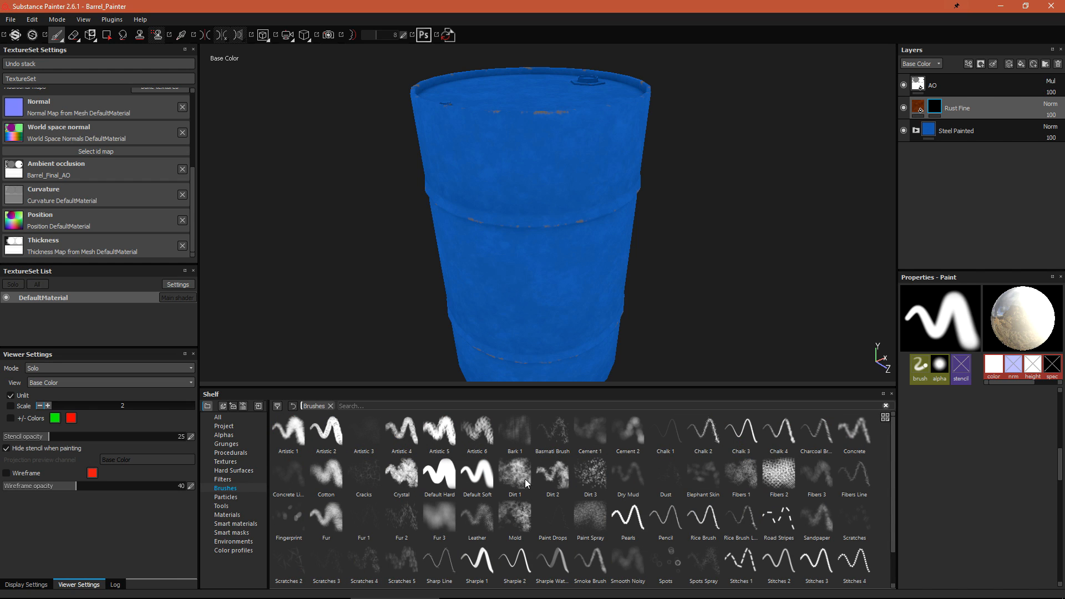
left_click(553, 475)
Paint rust into the mask along the barrel's upper rib with the Dirt 2 brush
scroll(549, 228, "down", 4)
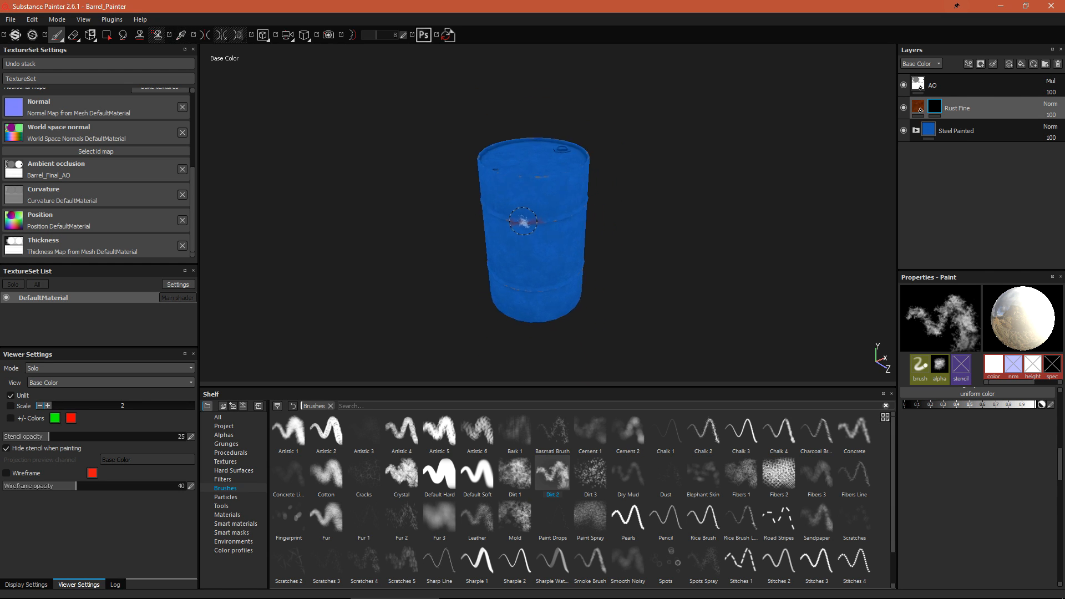
scroll(523, 221, "up", 5)
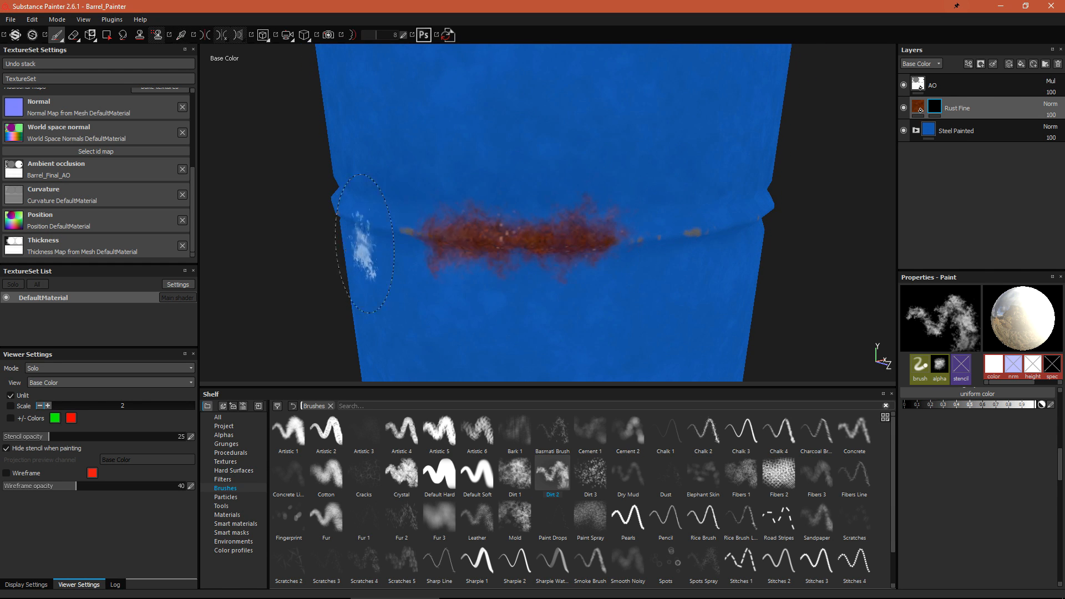
left_click_drag(706, 269, 588, 260, "alt")
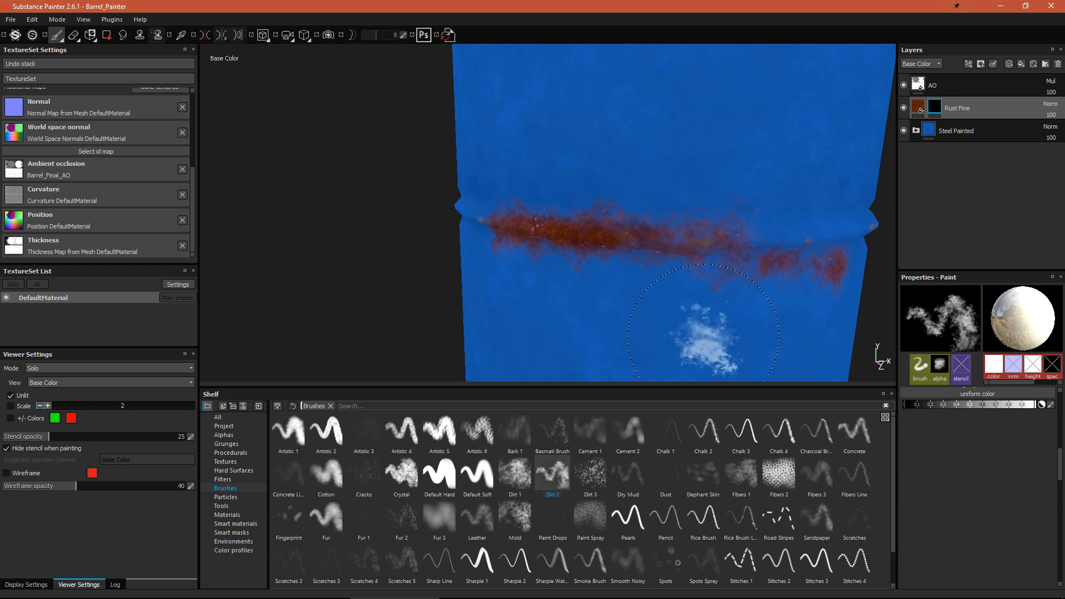
Switch the viewport to the Material view and paint a larger rust patch just above the rib
key("m")
left_click_drag(718, 290, 769, 277, "alt")
middle_click_drag(769, 278, 573, 264, "alt")
left_click_drag(573, 263, 607, 230, "alt")
left_click(503, 161)
left_click(382, 150)
mouse_move(517, 156)
left_mouse_down("alt")
mouse_move(547, 200)
mouse_move(546, 189)
mouse_move(477, 181)
left_mouse_up("alt")
left_click(521, 158)
mouse_move(613, 252)
middle_mouse_down("alt")
mouse_move(639, 153)
mouse_move(656, 209)
mouse_move(638, 173)
middle_mouse_up("alt")
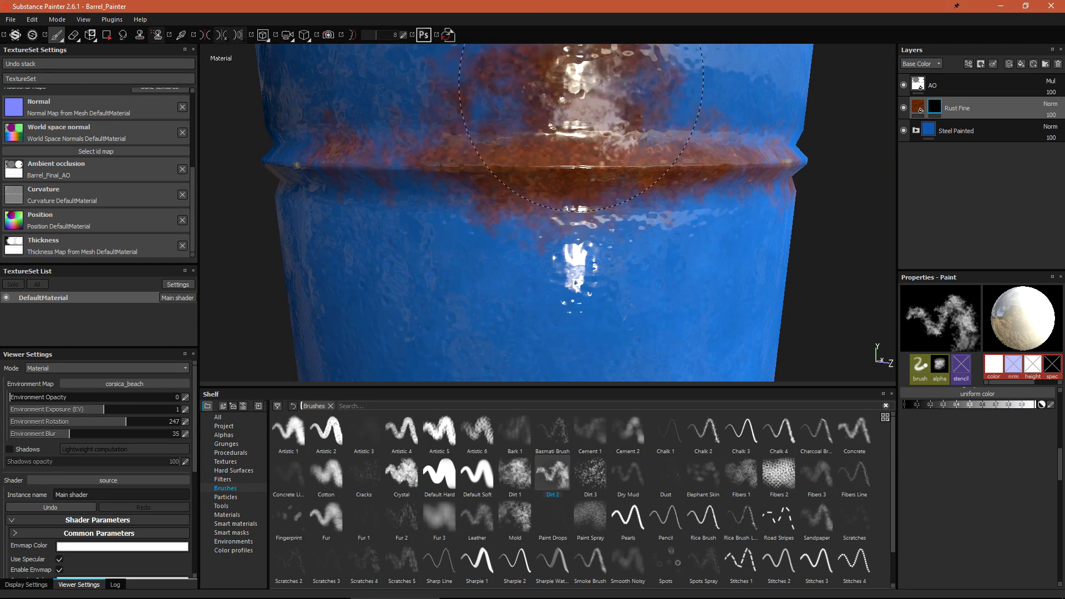
left_click_drag(617, 221, 611, 256, "alt")
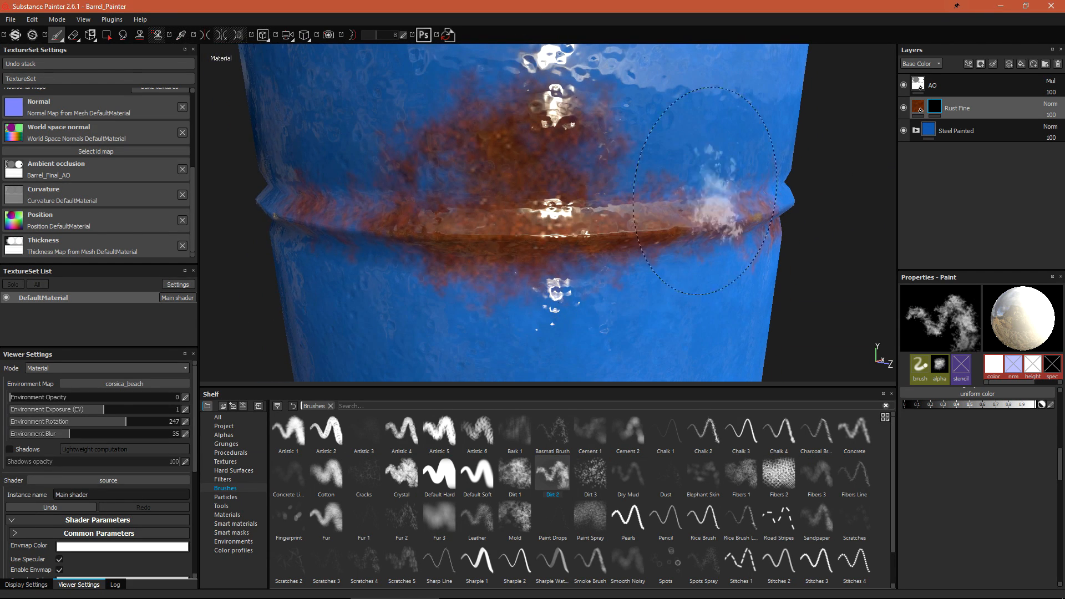
Examine the Rust Fine layer's channel mapping, active channels and technical parameters in its fill properties
left_click(920, 107)
left_click(971, 494)
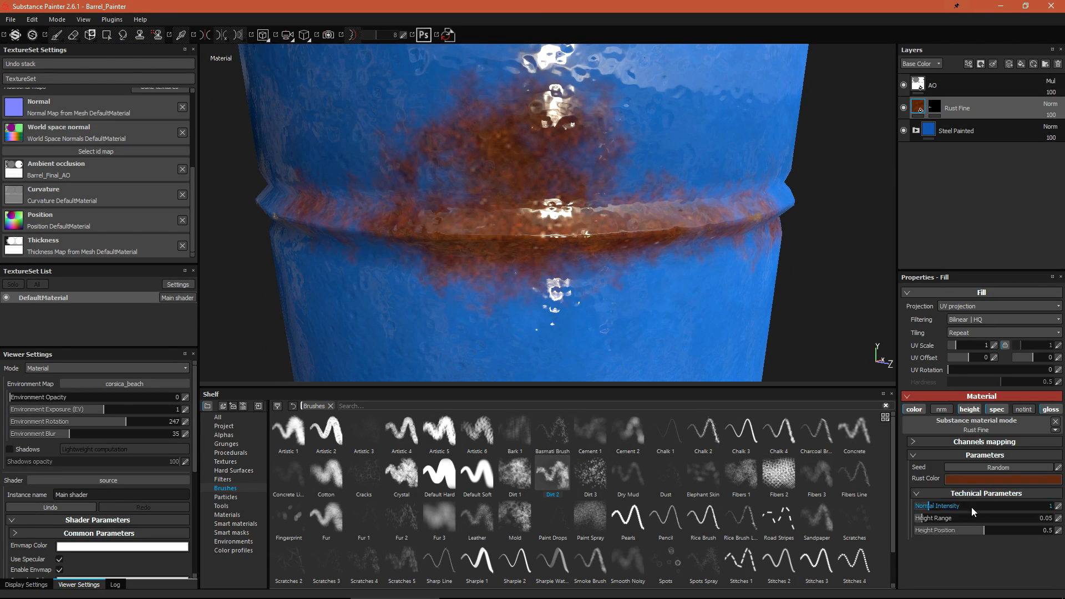
left_click(944, 442)
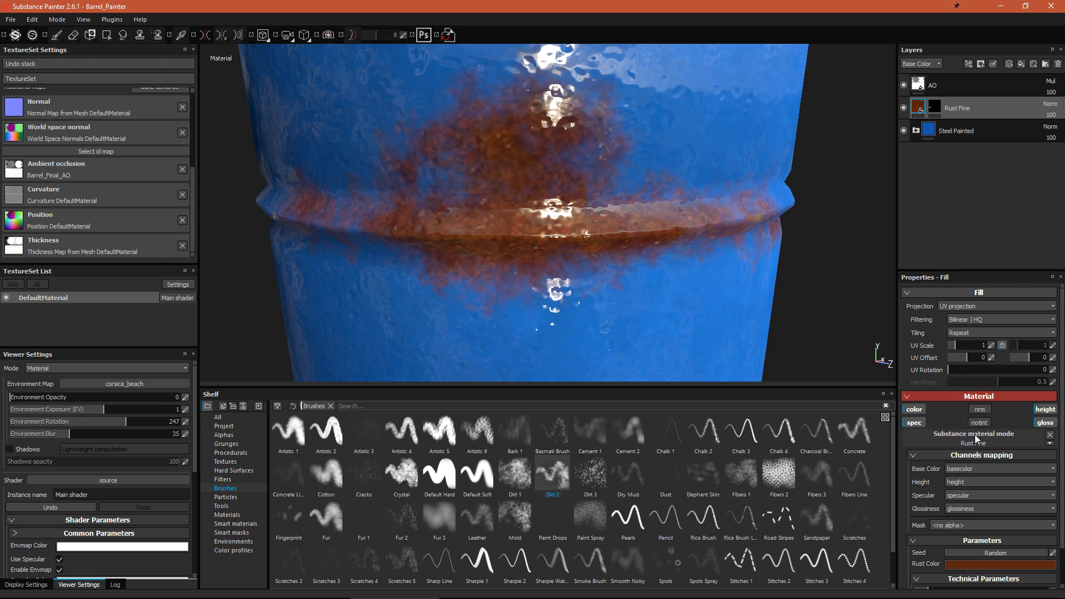
left_click(913, 424)
left_click(912, 423)
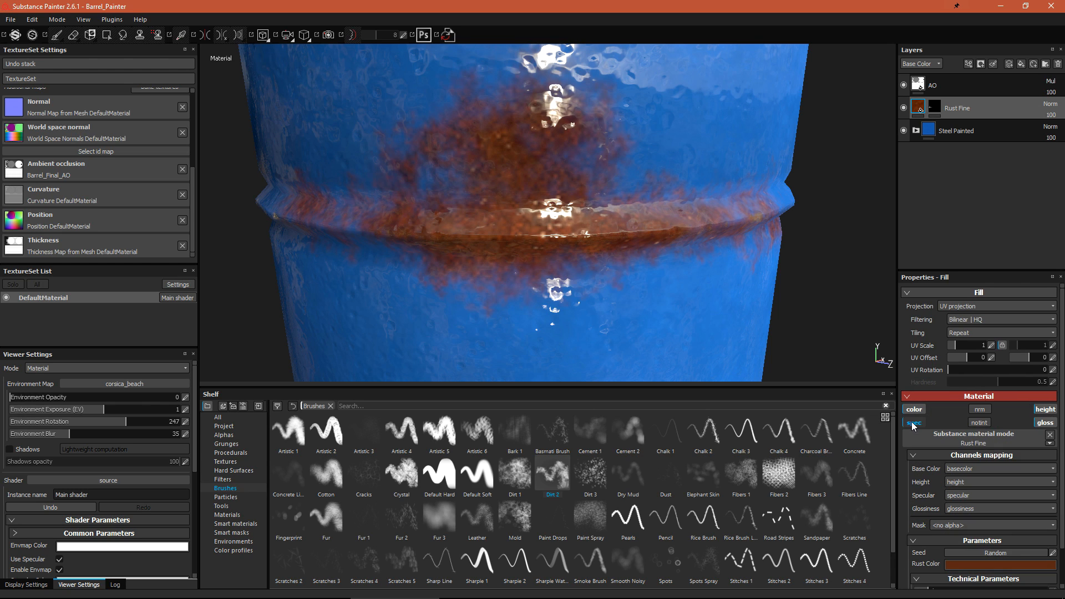
scroll(967, 538, "down", 1)
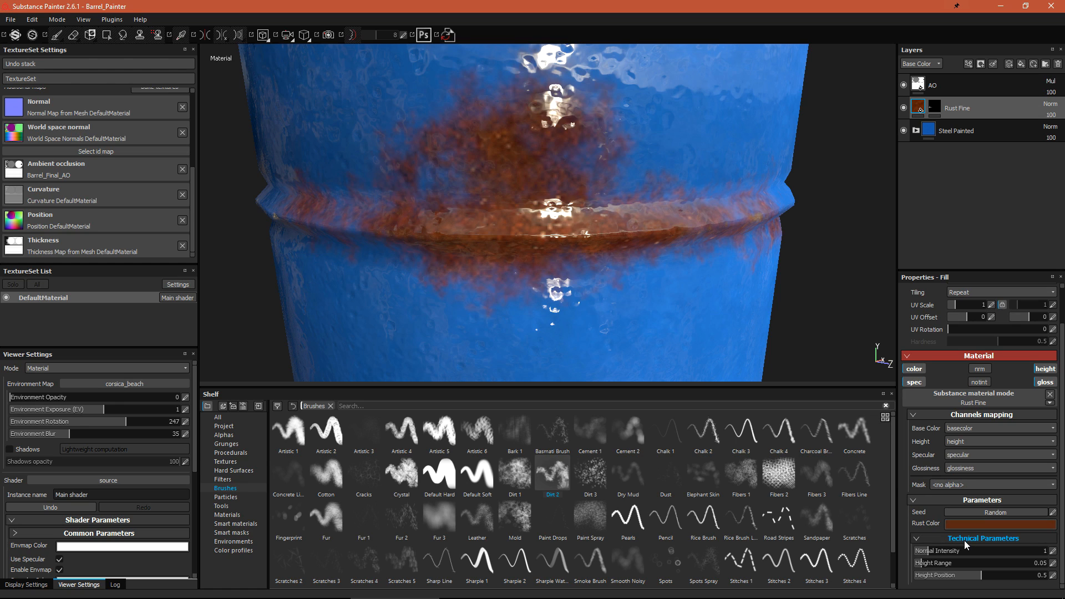
Move the Rust Fine layer into a new folder below the AO layer and remove the mask from Rust Fine
left_click(1046, 64)
left_click_drag(971, 108, 971, 108)
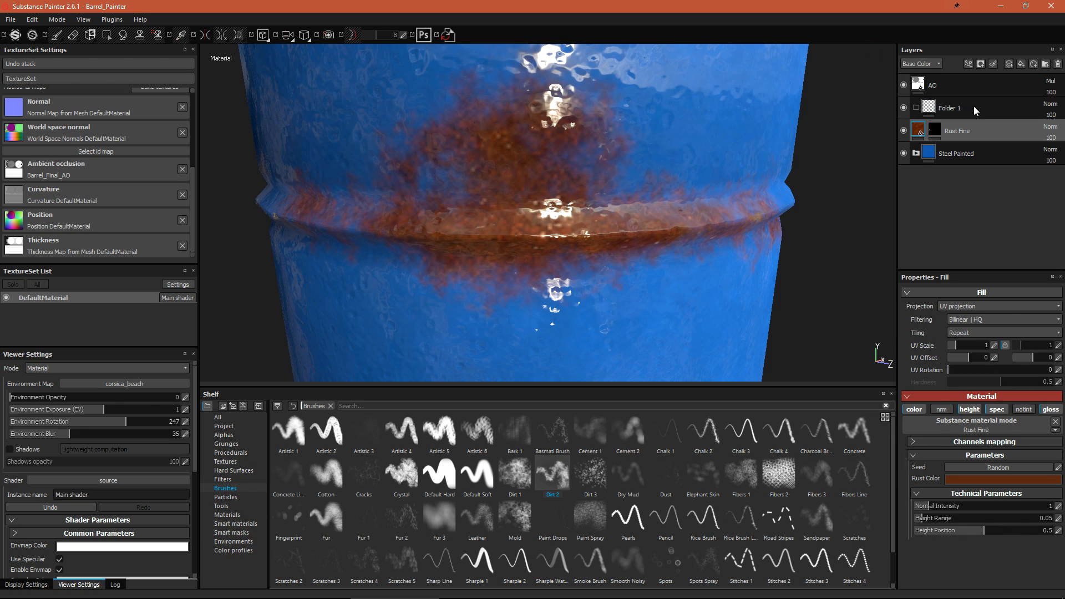
left_click(944, 131)
right_click(947, 130)
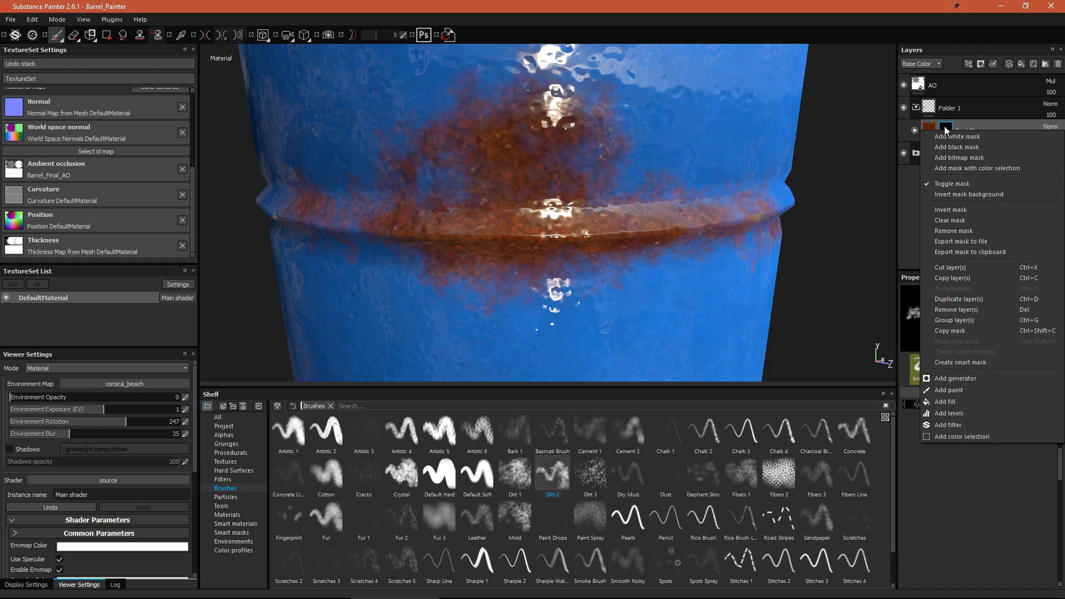
left_click(968, 231)
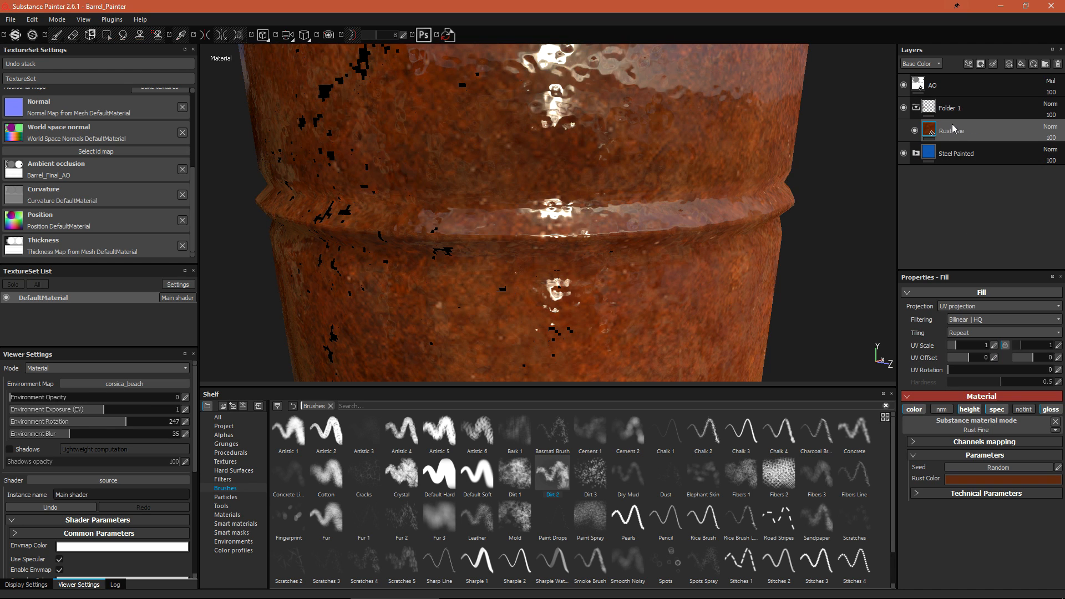
Add a black mask to the new folder and paint a wide rust patch around the barrel's rib with the Dirt 2 brush
right_click(930, 105)
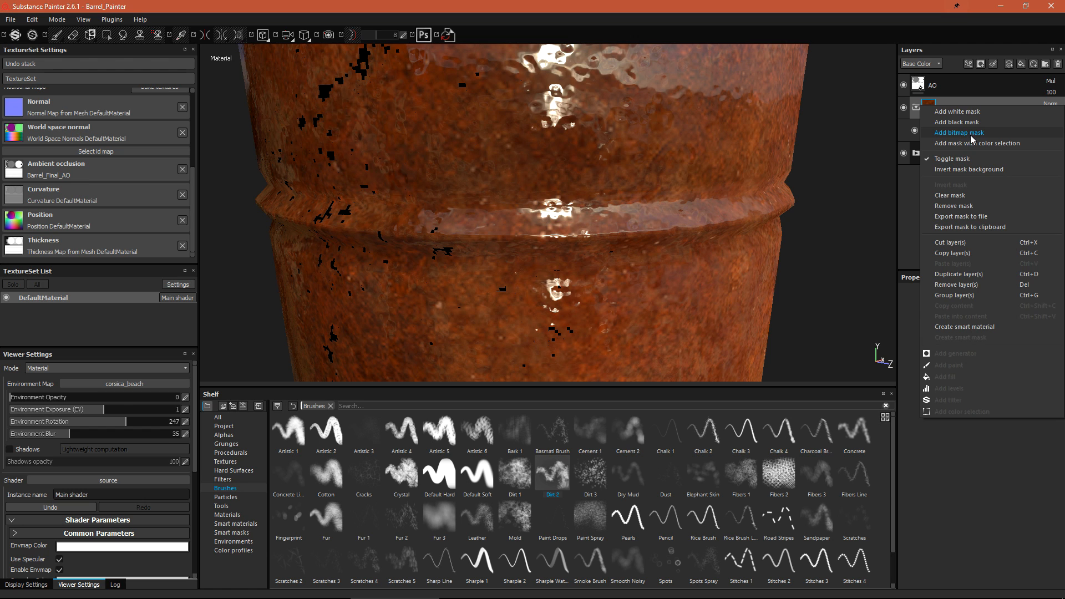
left_click(982, 123)
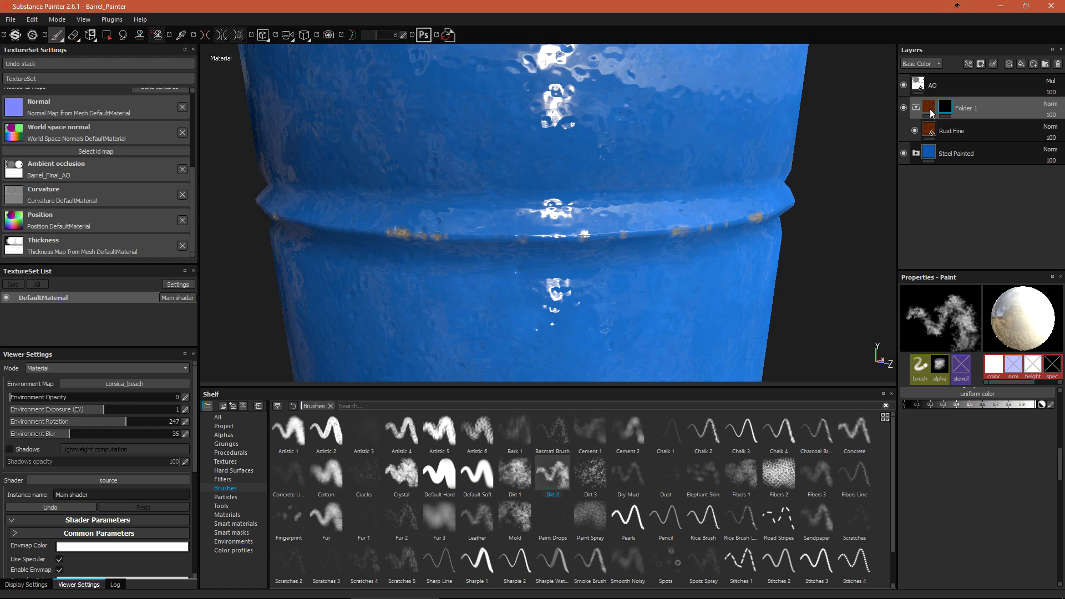
mouse_move(491, 253)
left_mouse_down()
mouse_move(561, 178)
mouse_move(422, 222)
mouse_move(693, 222)
mouse_move(409, 141)
mouse_move(616, 136)
mouse_move(699, 155)
left_mouse_up()
Add a fill layer above Rust Fine inside the folder and rename the folder Rust
left_click(979, 133)
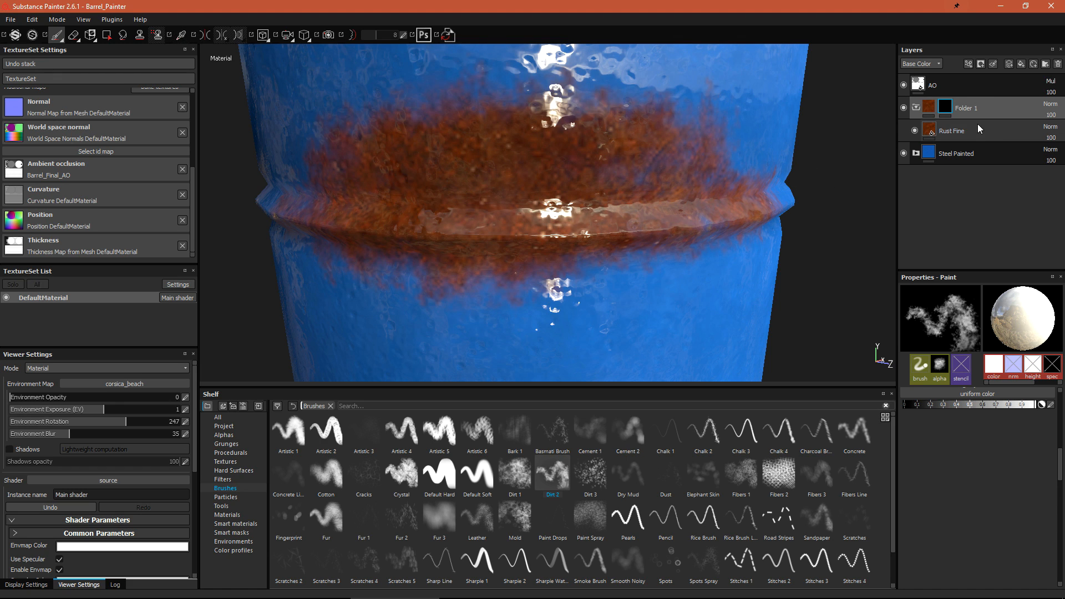
left_click(1022, 64)
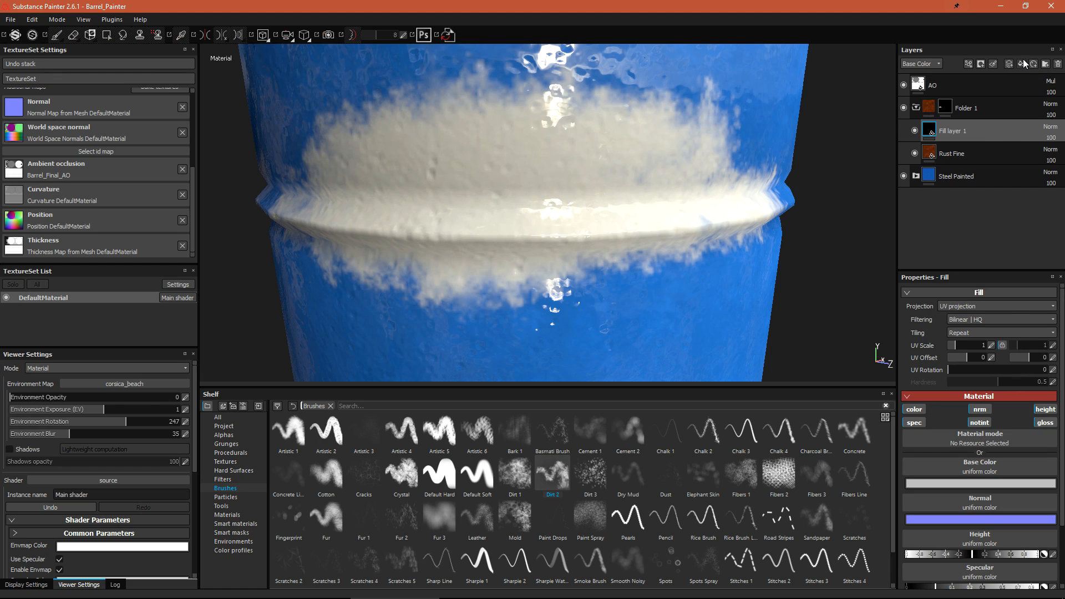
double_click(966, 109)
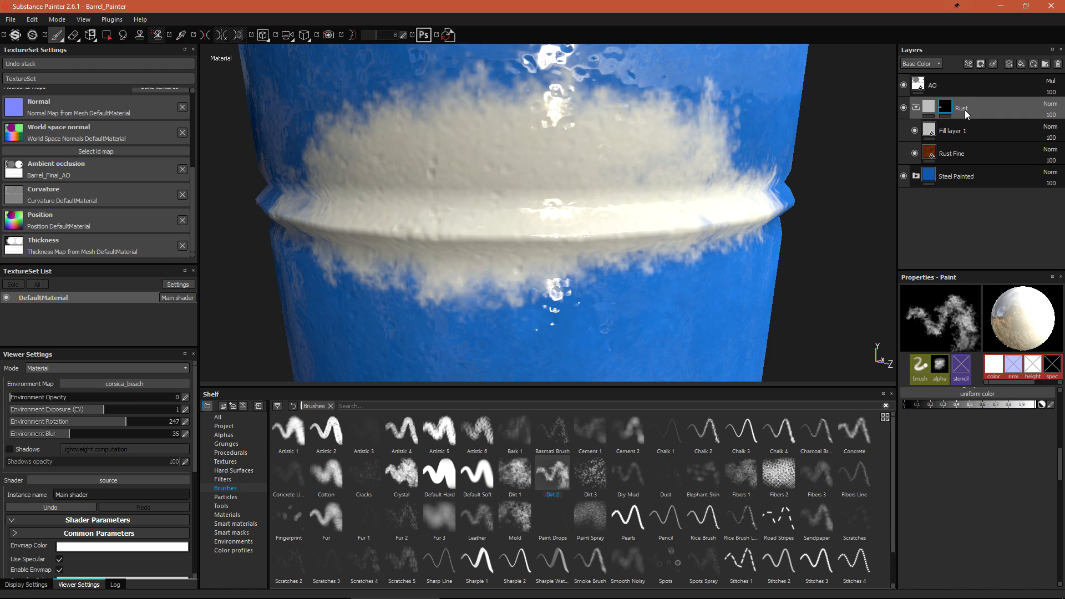
Turn off the color, normal, notint and gloss channels on Fill layer 1 inside the Rust group
left_click(968, 132)
left_click(914, 410)
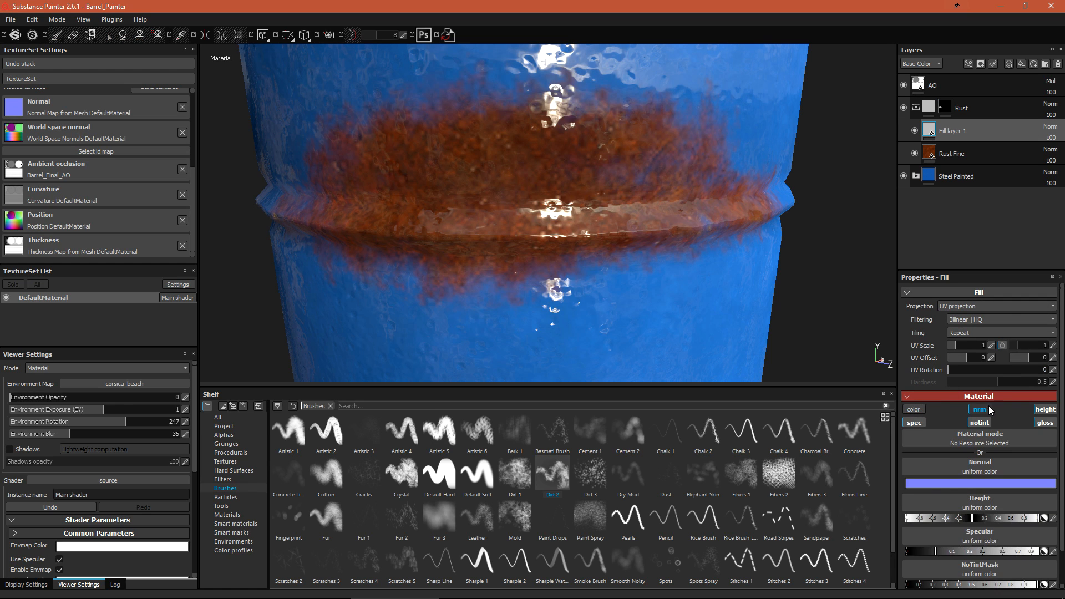
left_click(981, 424)
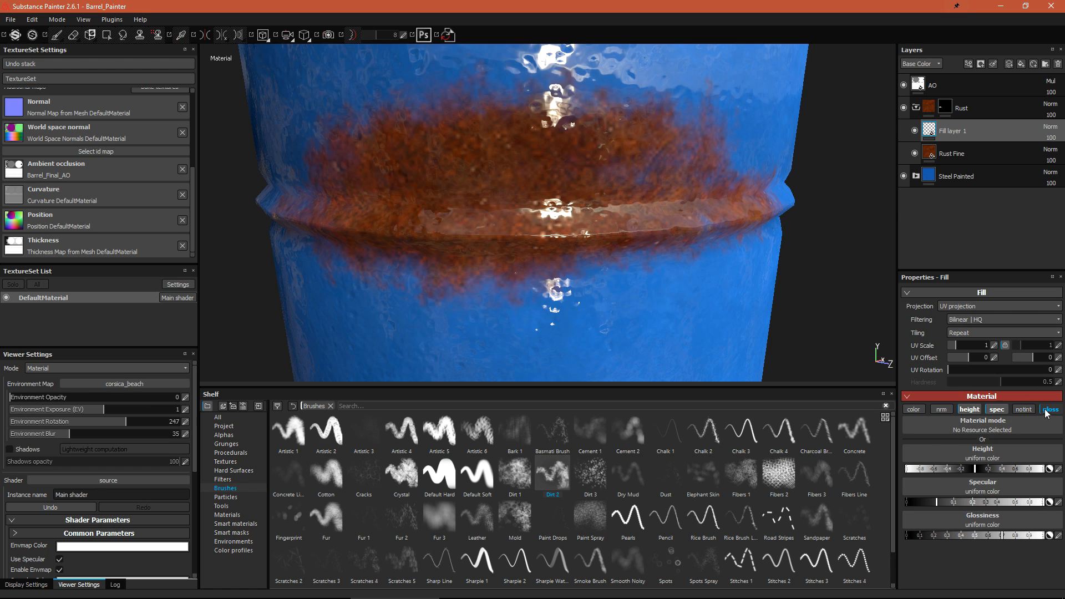
left_click(1047, 410)
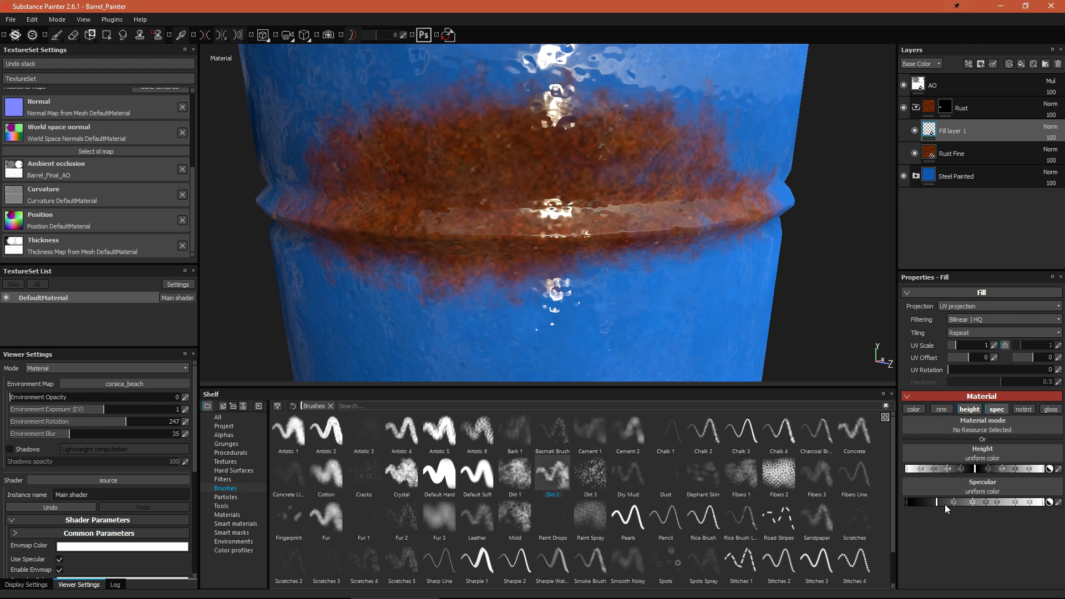
Lower Fill layer 1's specular to its minimum and set its height slightly negative
left_click_drag(946, 506, 890, 509)
mouse_move(589, 281)
left_mouse_down("alt")
mouse_move(647, 274)
mouse_move(699, 241)
mouse_move(625, 311)
mouse_move(609, 283)
left_mouse_up("alt")
left_click(945, 107)
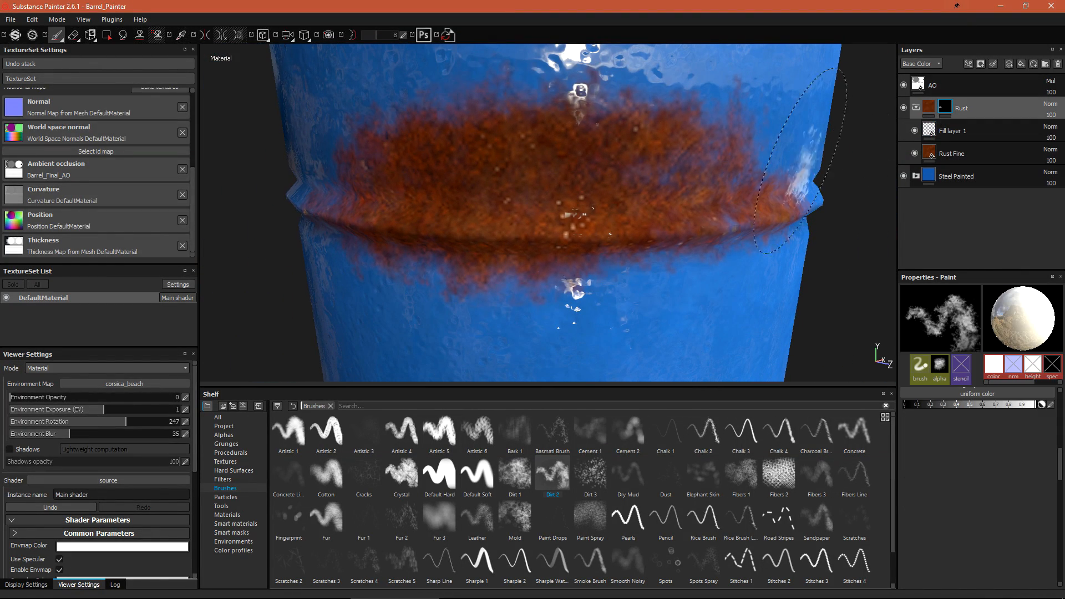
left_click_drag(641, 209, 685, 206, "alt")
left_click(980, 132)
mouse_move(975, 469)
left_mouse_down()
mouse_move(863, 472)
mouse_move(994, 463)
mouse_move(964, 475)
left_mouse_up()
left_click_drag(721, 222, 755, 293, "alt")
right_click_drag(755, 293, 687, 257, "alt")
left_click_drag(687, 256, 721, 249, "alt")
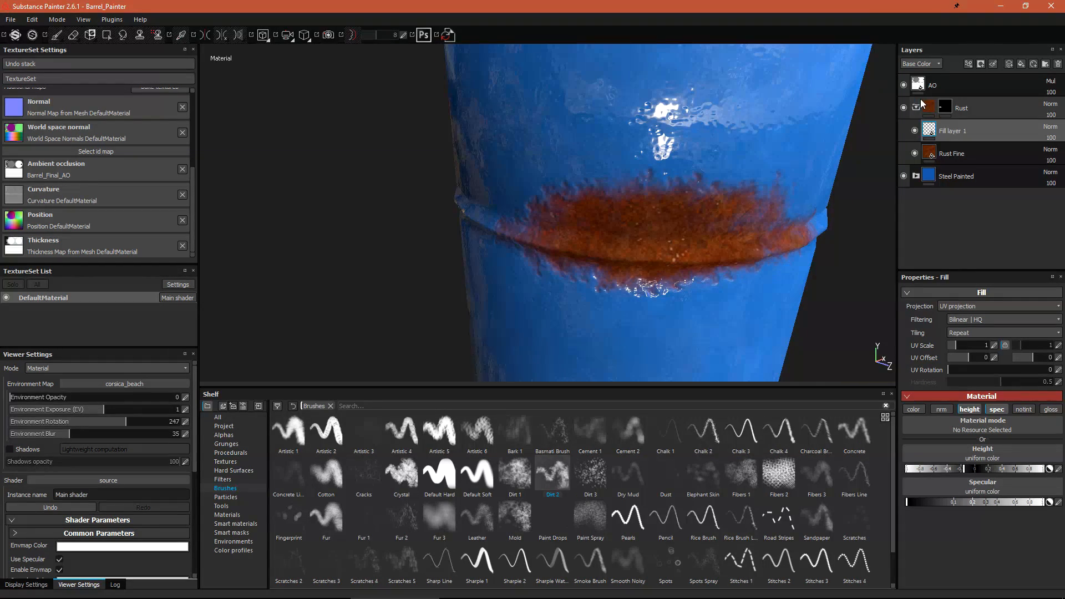
Clear the Rust group's mask and paint rust along the barrel's lower ridge with the Dirt 2 brush
right_click(950, 101)
left_click(982, 117)
right_click_drag(726, 276, 641, 236, "alt")
middle_click_drag(641, 236, 613, 277, "alt")
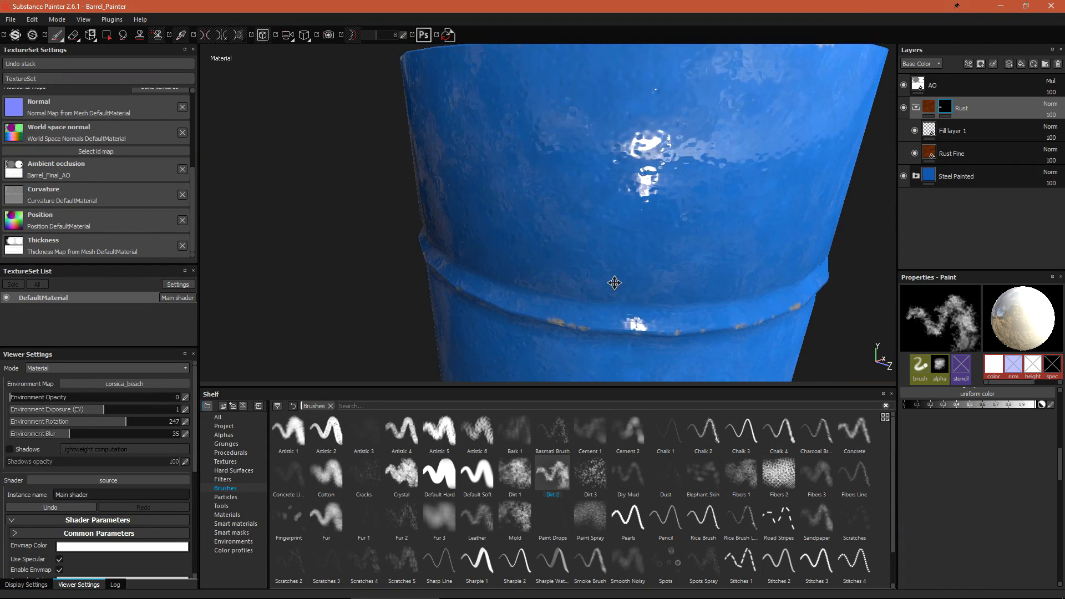
left_click_drag(613, 276, 656, 206, "alt")
right_click_drag(610, 279, 624, 306, "alt")
mouse_move(625, 305)
left_mouse_down("alt")
mouse_move(637, 216)
mouse_move(682, 190)
mouse_move(713, 193)
mouse_move(465, 245)
left_mouse_up("alt")
scroll(654, 167, "down", 3)
scroll(653, 159, "up", 4)
middle_click_drag(574, 239, 523, 252, "alt")
left_click_drag(523, 252, 468, 255, "alt")
left_click_drag(400, 236, 615, 236)
middle_click_drag(543, 241, 502, 247, "alt")
left_click_drag(501, 246, 349, 247, "alt")
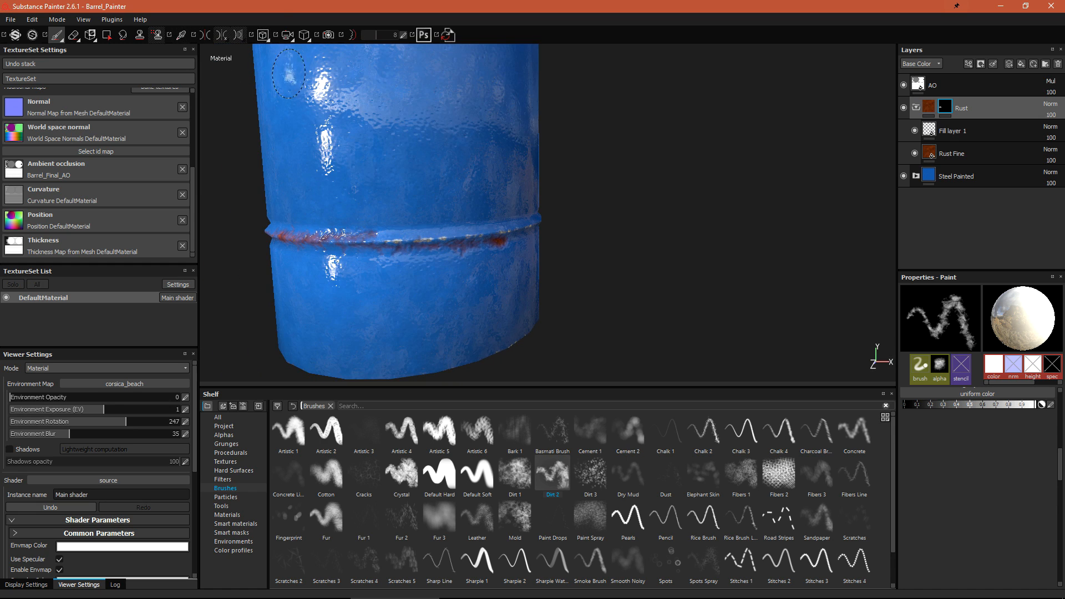
Set the brush flow to 16 with stroke opacity 100 and paint fainter rust around the barrel's lower ridge
scroll(999, 441, "up", 5)
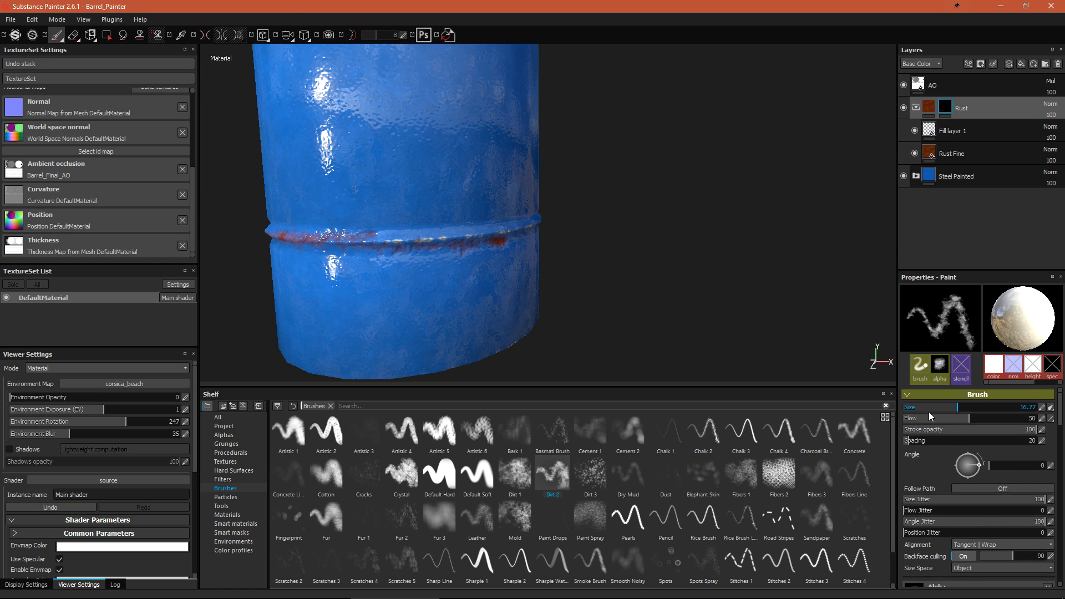
left_click(951, 431)
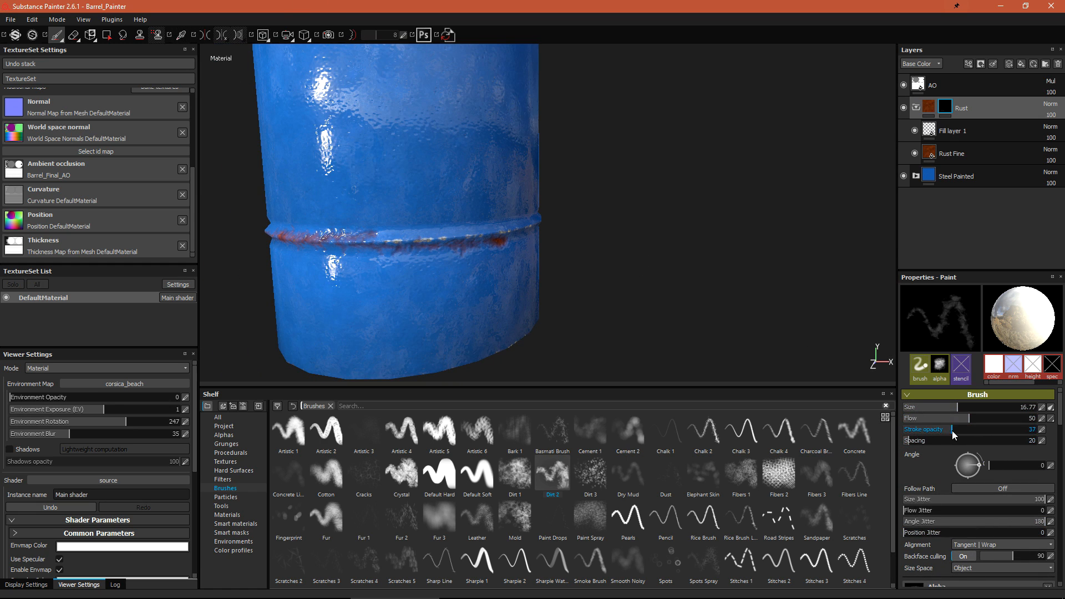
left_click_drag(933, 439, 1053, 437)
left_click_drag(555, 250, 422, 250, "alt")
middle_click_drag(422, 250, 471, 241, "alt")
left_click_drag(472, 241, 378, 244, "alt")
middle_click_drag(378, 244, 608, 228, "alt")
left_click_drag(607, 227, 559, 235, "alt")
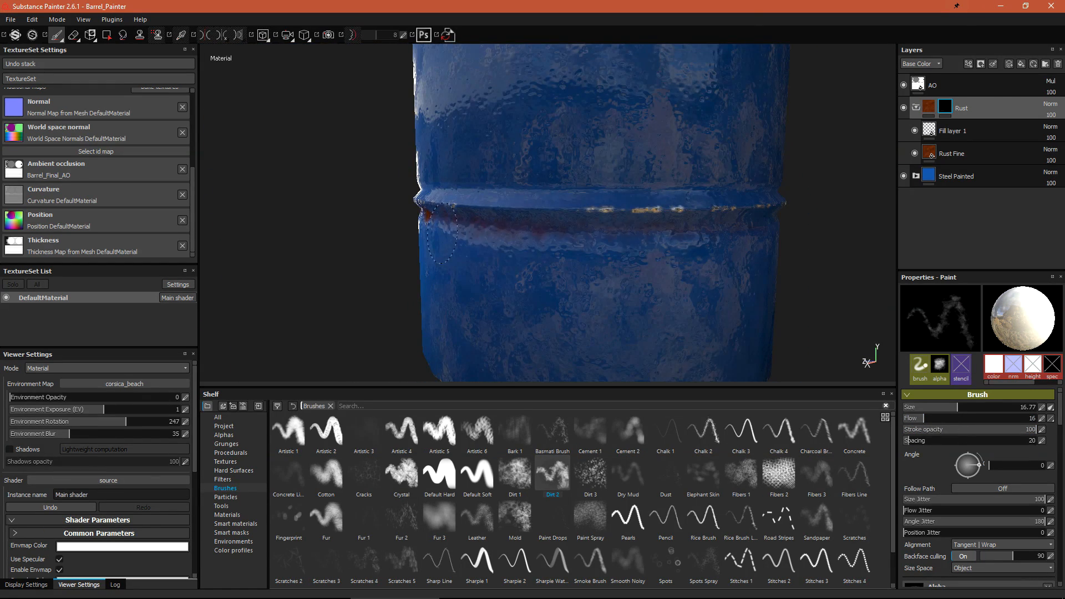
Examine the painted rust around the lower ridge from several sides, in both Base Color and Material views
left_click_drag(655, 223, 575, 228, "alt")
right_click_drag(575, 228, 646, 244, "alt")
right_click_drag(670, 287, 605, 256, "alt")
key("c")
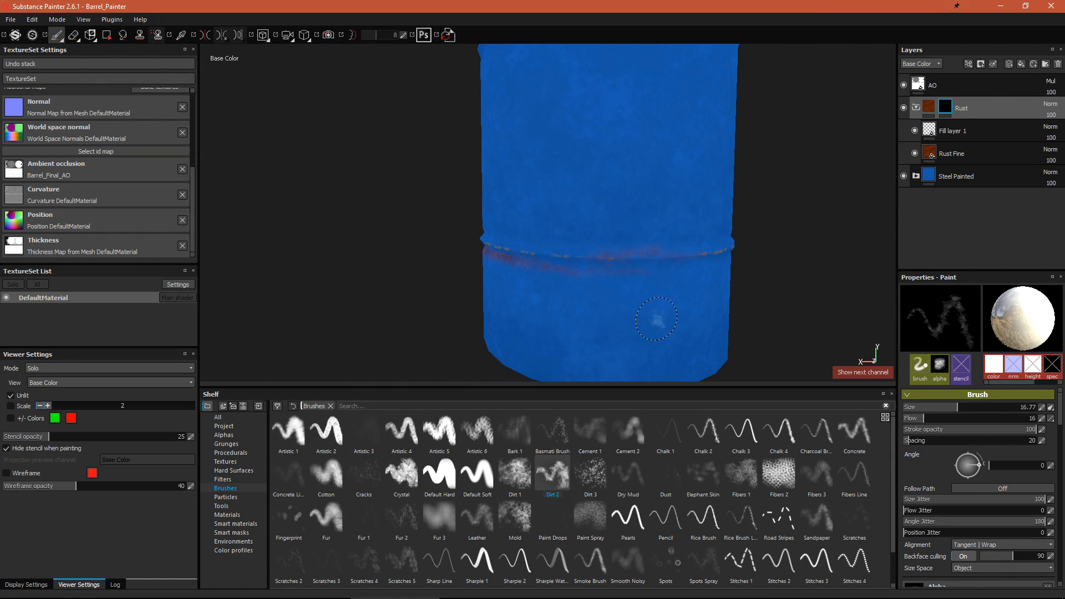
left_click_drag(653, 232, 675, 230, "alt")
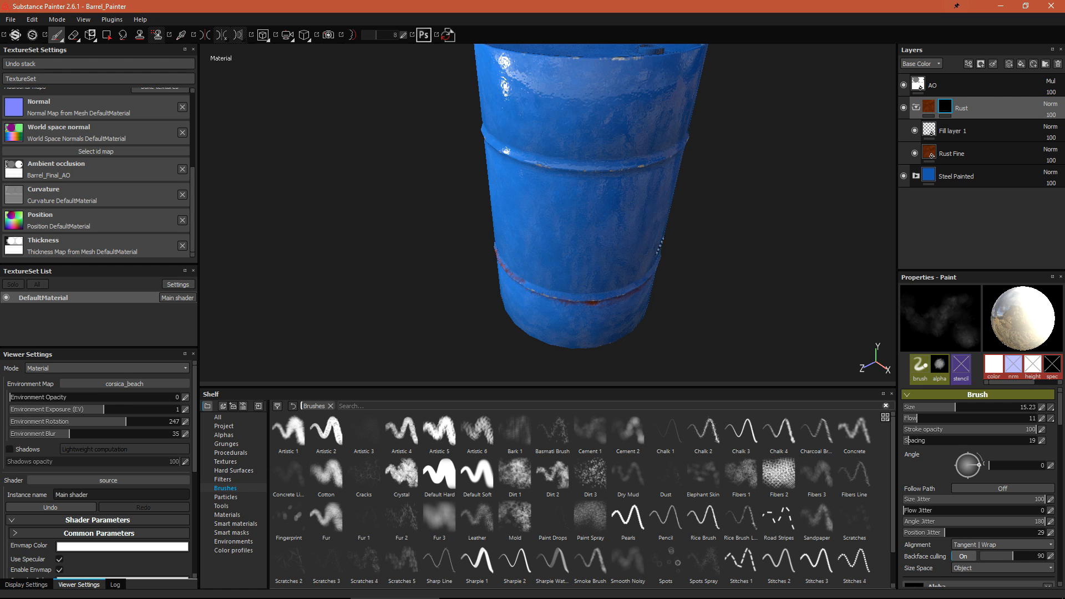
middle_click_drag(643, 249, 657, 222, "alt")
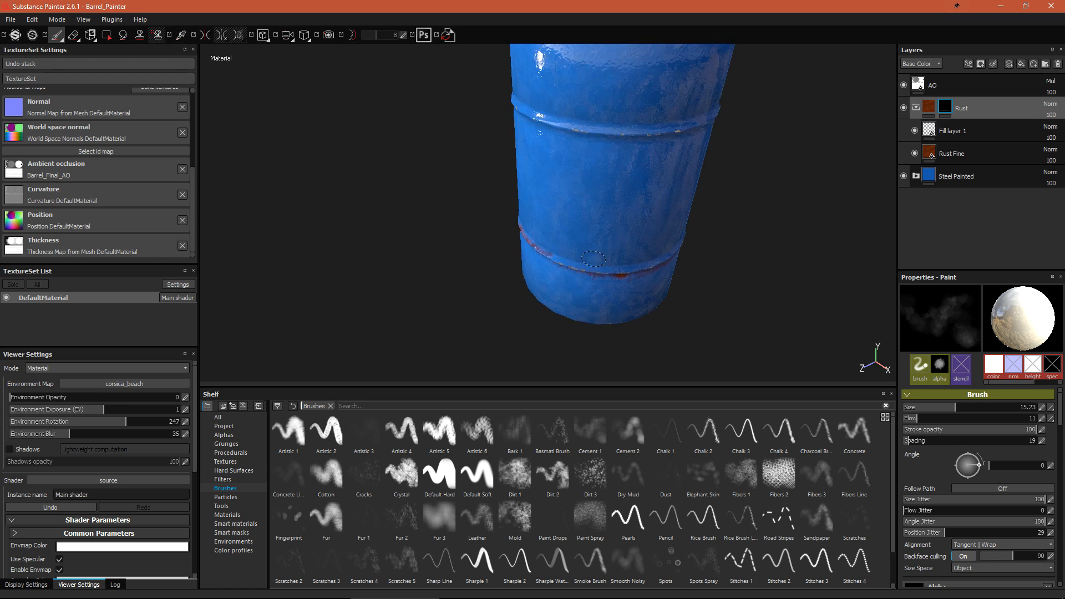
left_click_drag(657, 222, 618, 255, "alt")
scroll(579, 238, "up", 3)
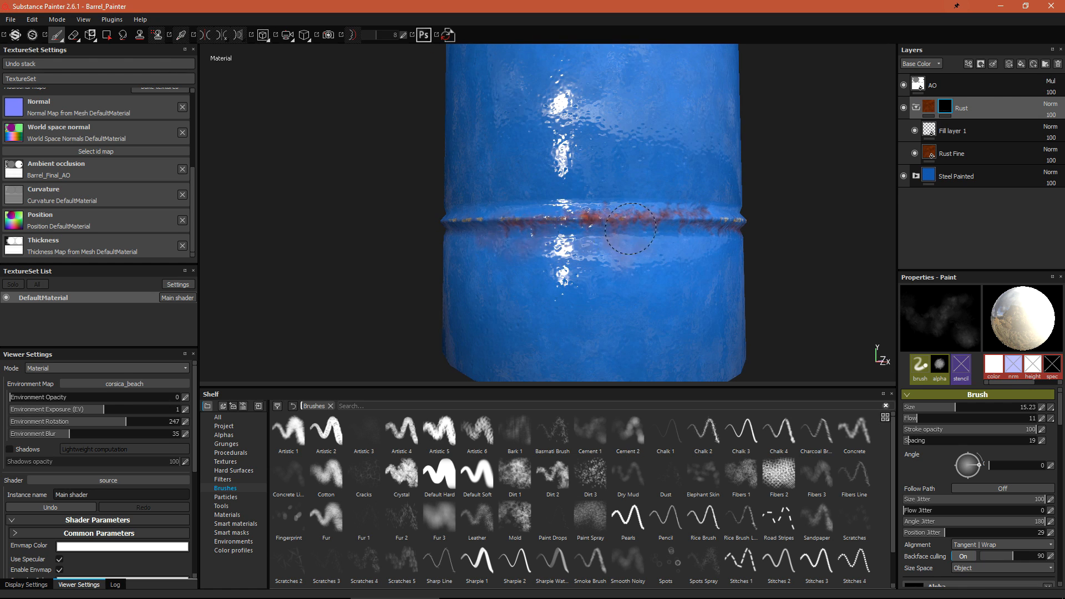
left_click_drag(560, 208, 785, 289, "alt")
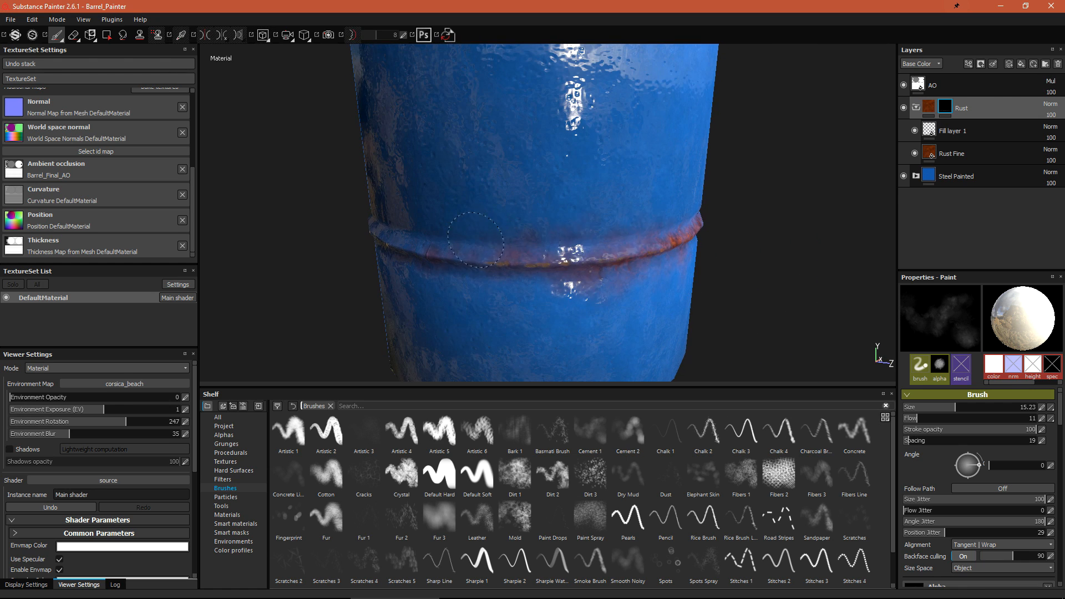
scroll(483, 239, "down", 3)
left_click_drag(482, 239, 586, 231, "alt")
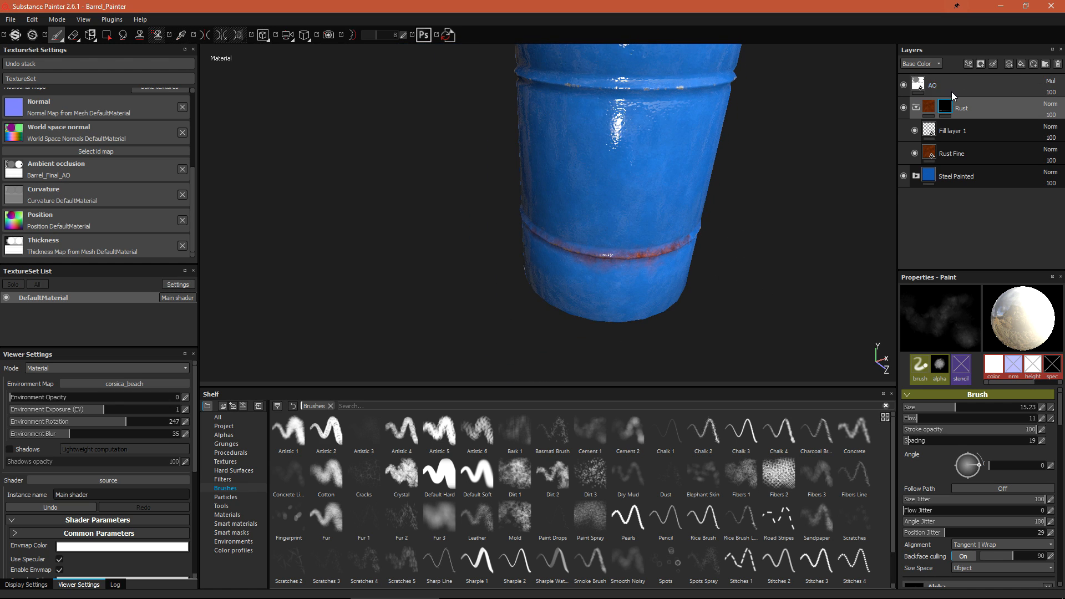
Clear the hand-painted rust from the Rust group's mask and look through the smart masks for a rust or wear effect
right_click(945, 106)
left_click(965, 122)
middle_click_drag(662, 96, 562, 224, "alt")
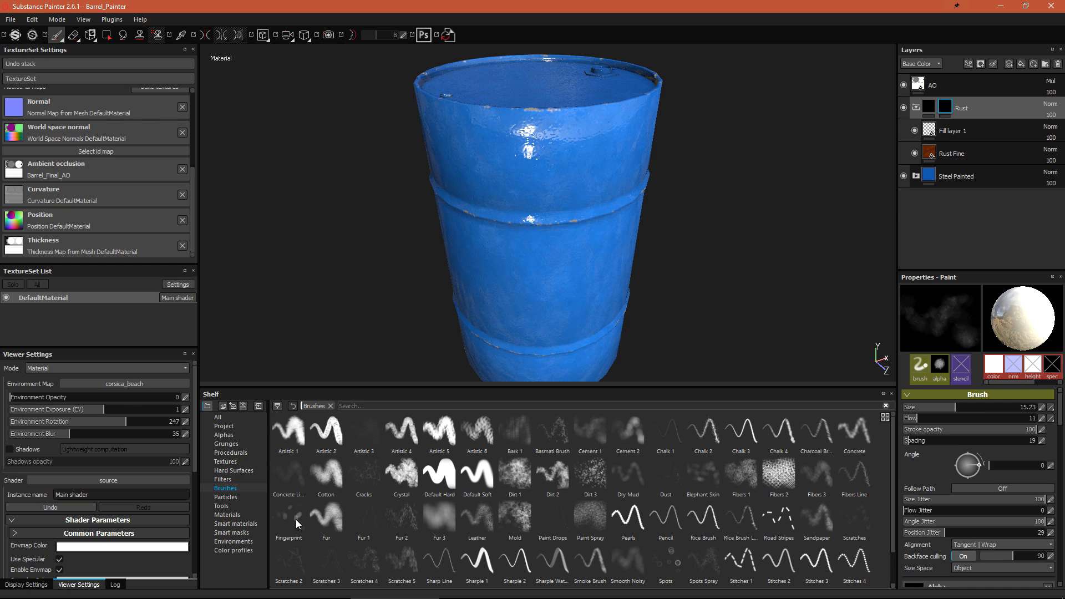
left_click(231, 533)
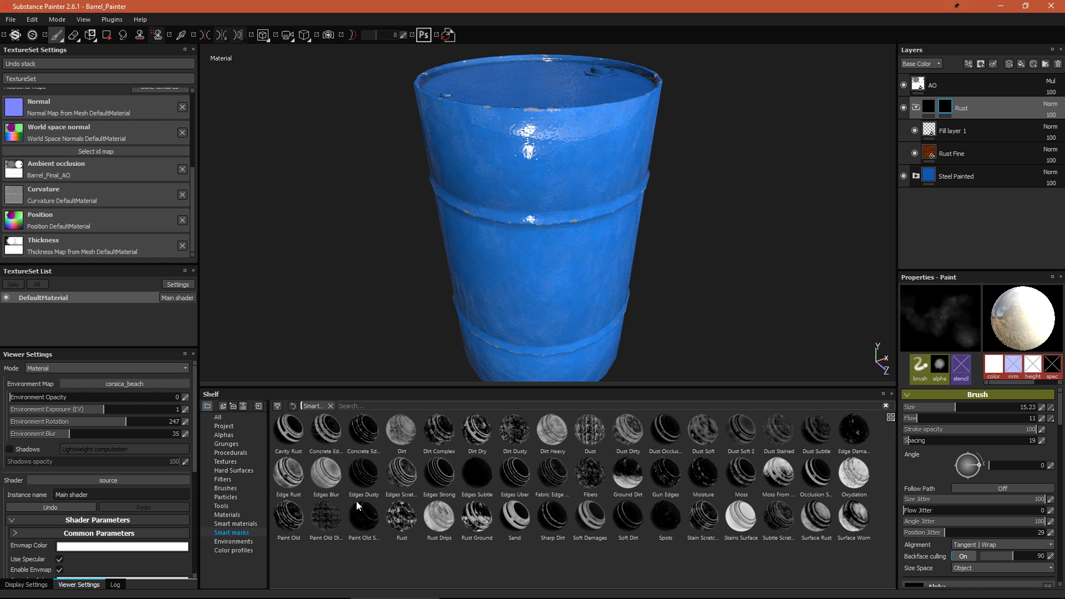
mouse_move(291, 432)
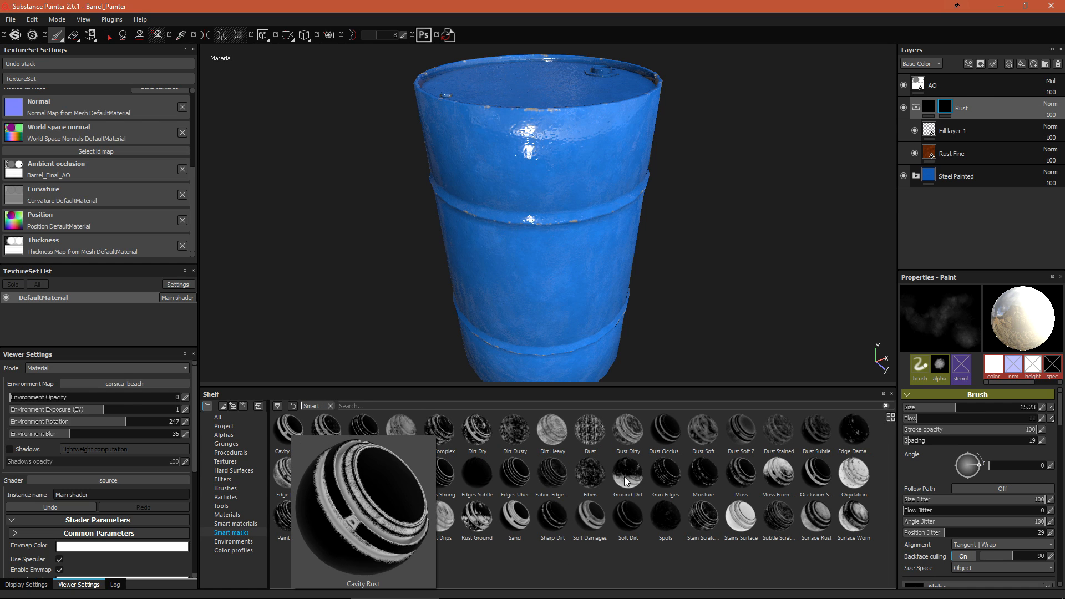
mouse_move(636, 483)
mouse_move(820, 524)
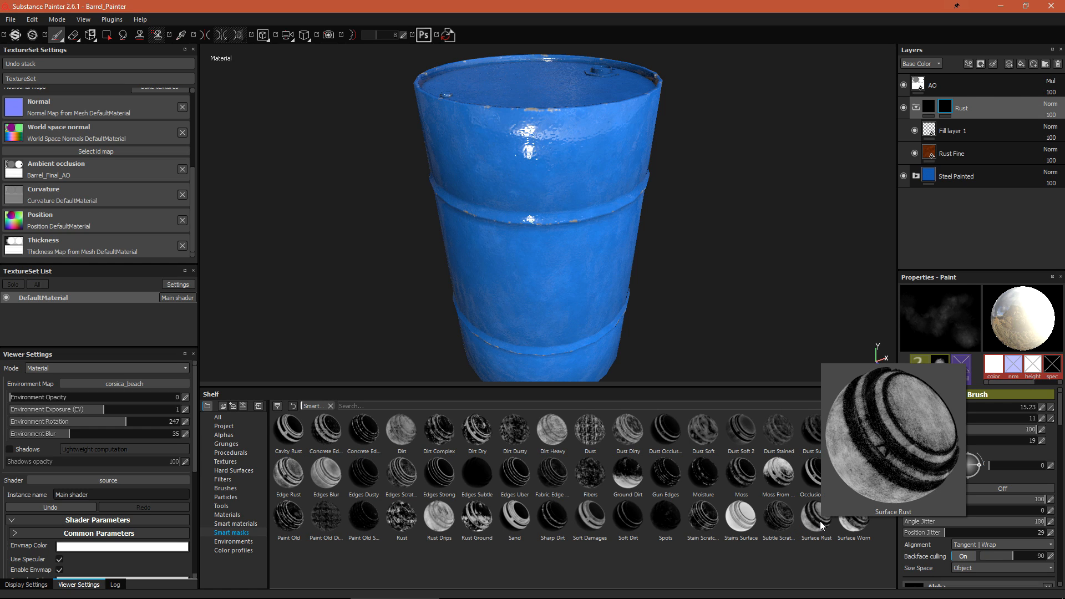
mouse_move(859, 524)
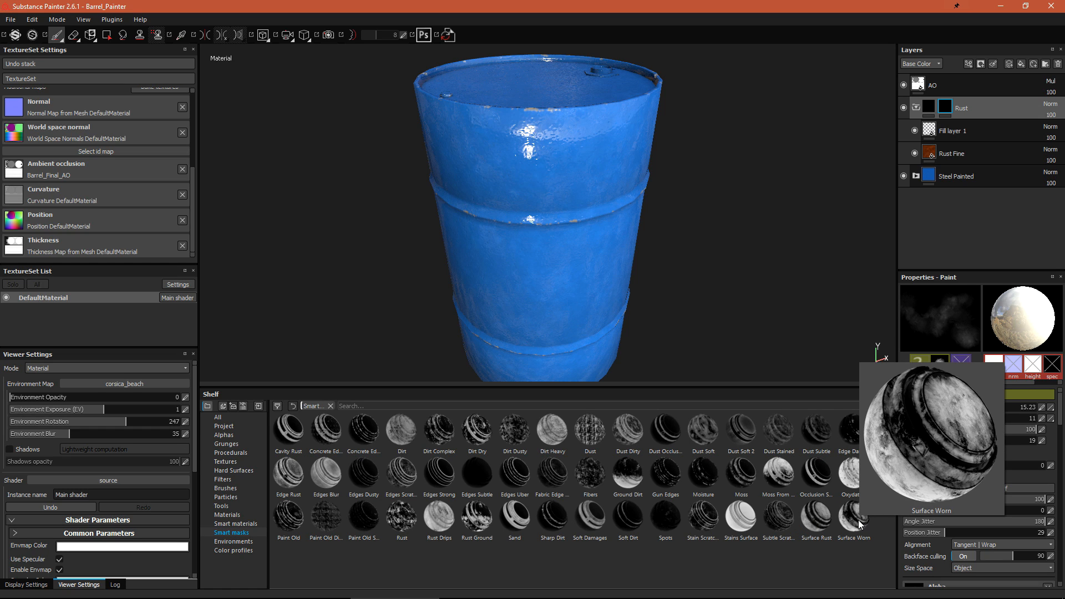
Try the Surface Rust smart mask on the Rust group, inspect it around the barrel and undo it
left_click_drag(817, 519, 947, 113)
left_click_drag(588, 250, 556, 222, "alt")
mouse_move(556, 222)
right_mouse_down("alt")
mouse_move(570, 244)
mouse_move(575, 217)
right_mouse_up("alt")
left_click_drag(575, 217, 576, 195, "alt")
middle_click_drag(576, 194, 573, 133, "alt")
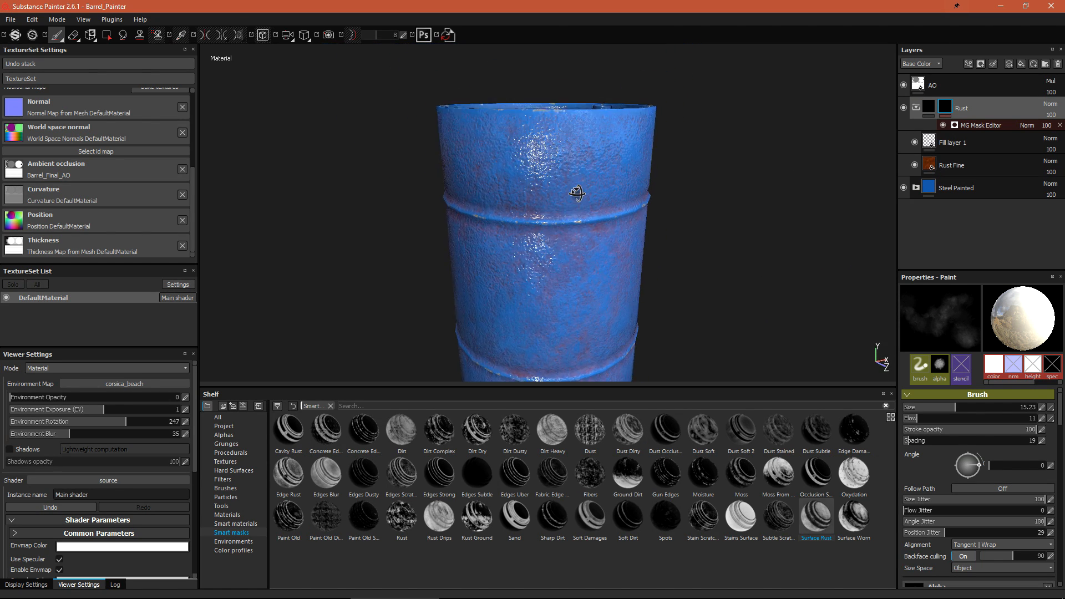
mouse_move(574, 133)
left_mouse_down("alt")
mouse_move(526, 114)
mouse_move(567, 160)
mouse_move(588, 264)
left_mouse_up("alt")
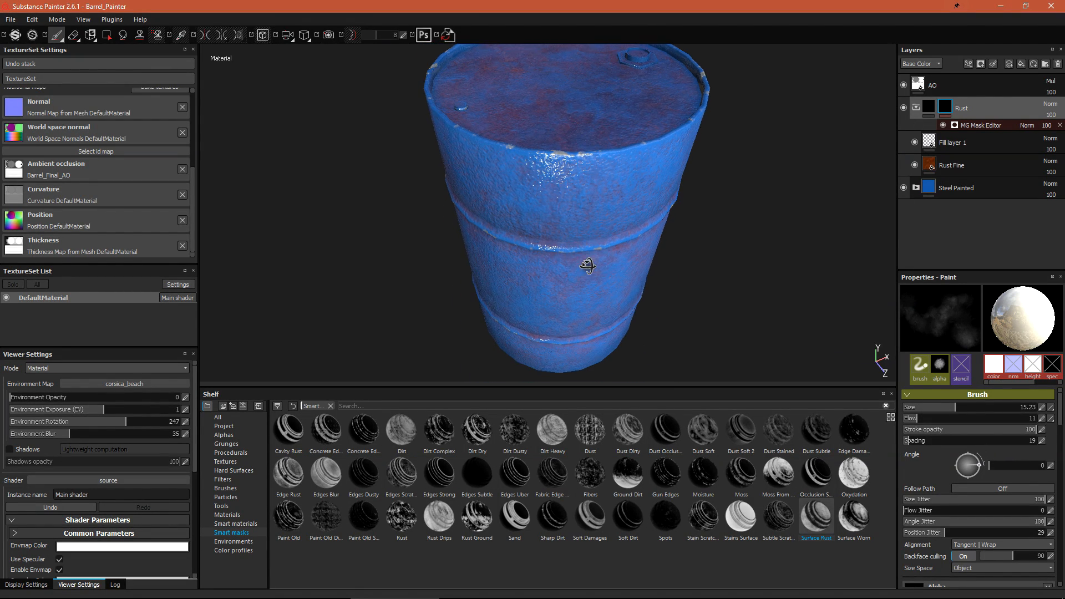
key("ctrl+z")
Apply the Surface Worn smart mask to the Rust group
left_click_drag(854, 519, 962, 109)
mouse_move(547, 278)
left_mouse_down("alt")
mouse_move(536, 295)
mouse_move(500, 271)
mouse_move(585, 226)
mouse_move(550, 284)
left_mouse_up("alt")
Reduce the saturation of the blue base color on the Paint layer in the Steel Painted group
left_click(969, 190)
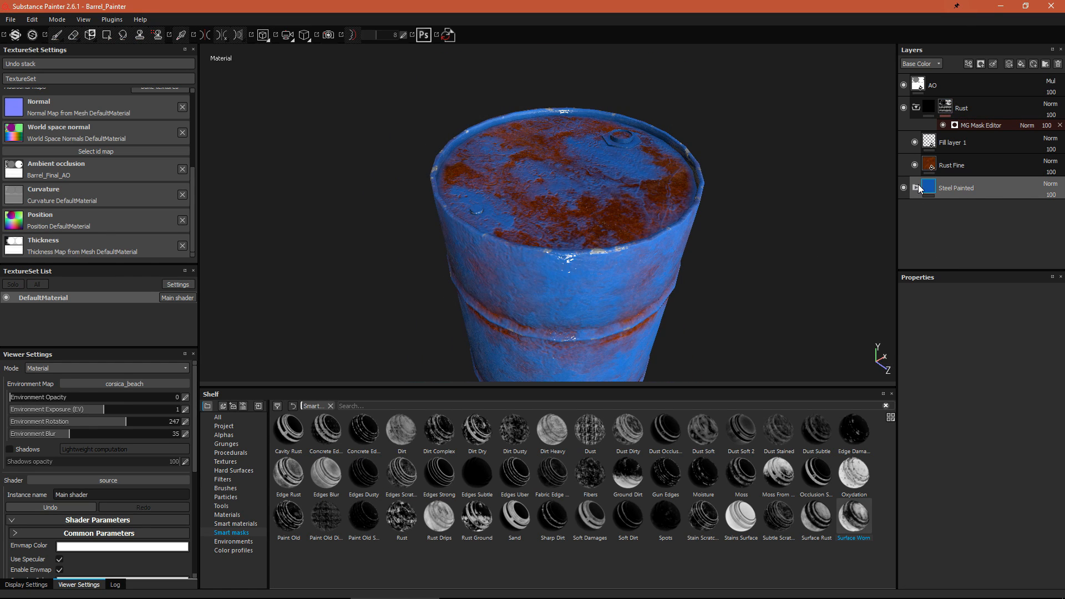
left_click(916, 188)
left_click(928, 209)
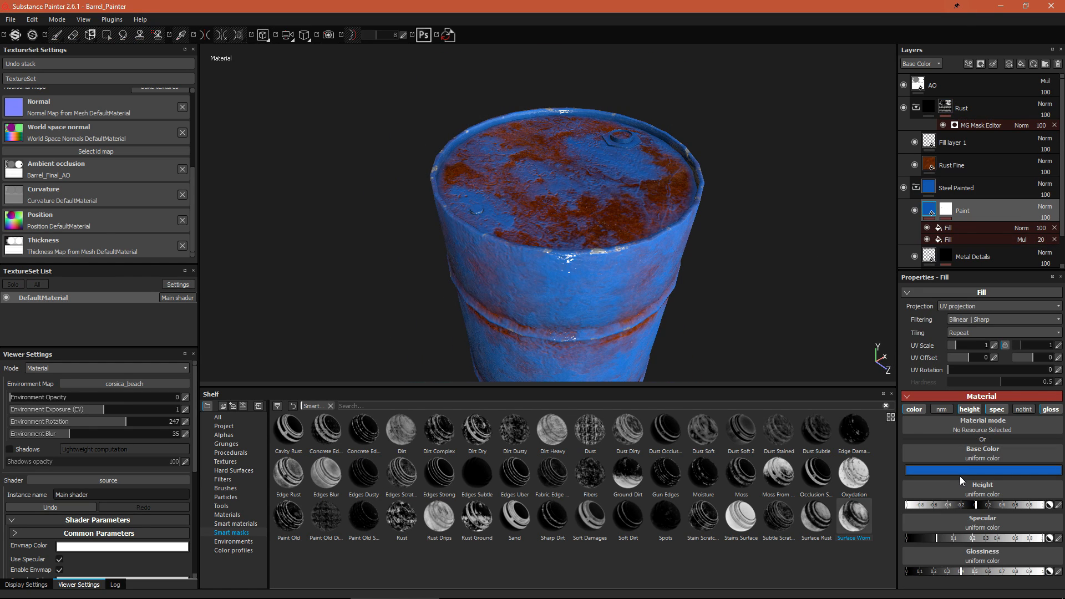
left_click(942, 471)
left_click(977, 491)
Mute the Rust Color of the Rust Fine layer to a less saturated brown
left_click(972, 164)
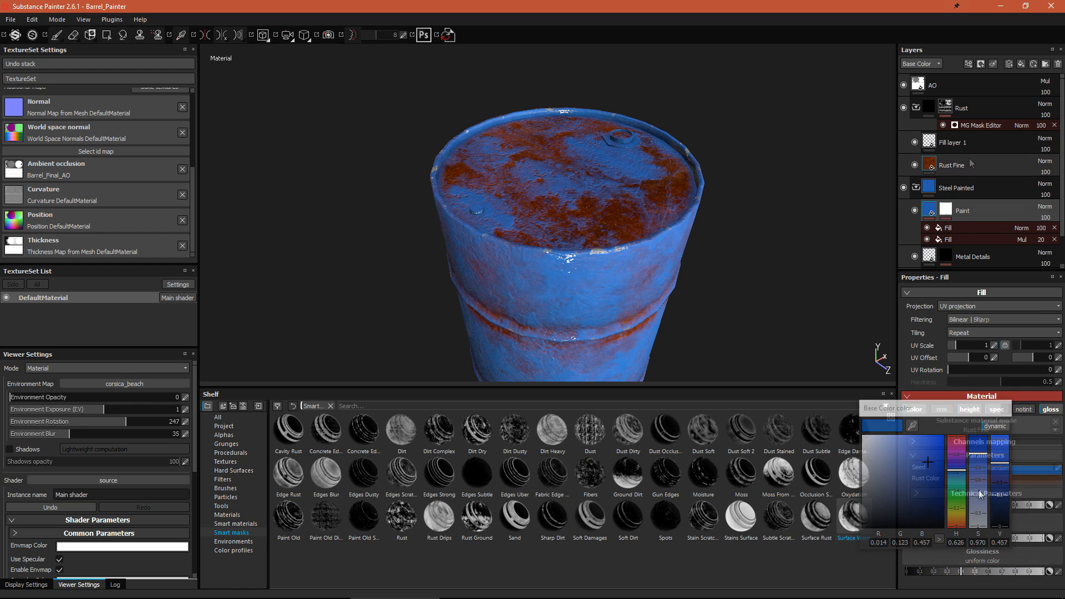
right_click(965, 164)
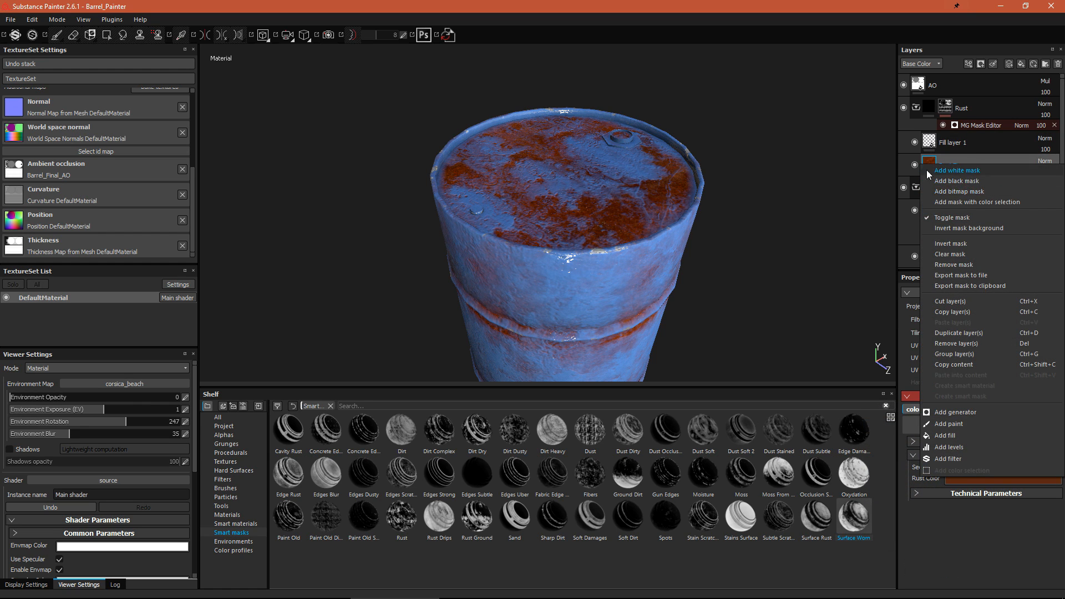
left_click(780, 173)
left_click(972, 481)
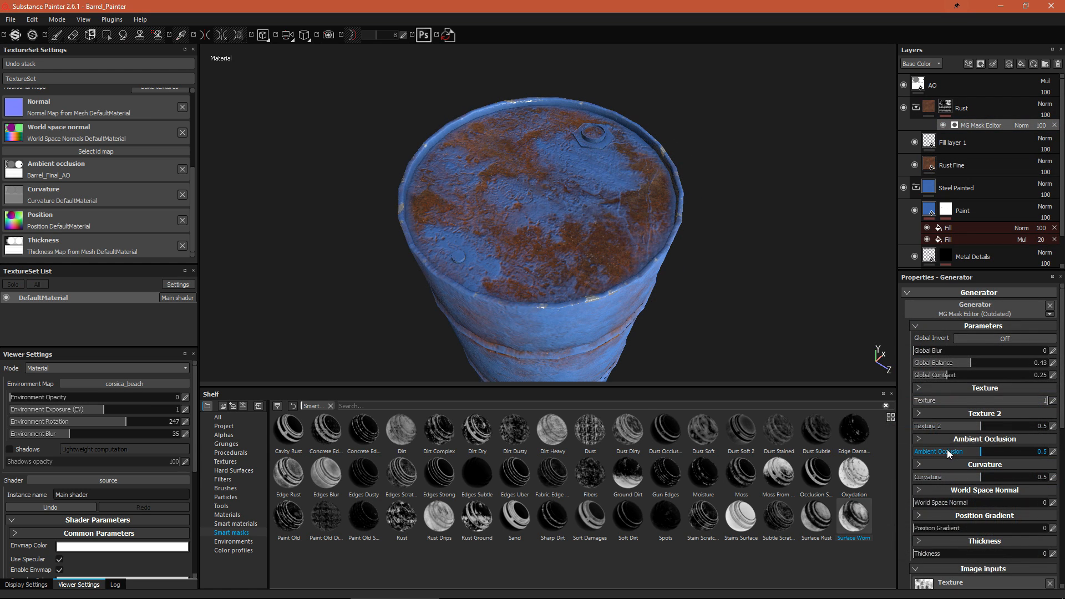
In the Rust mask's MG Mask Editor generator, set Texture 2 to 0.27 and Ambient Occlusion to 0
left_click(963, 430)
left_click_drag(936, 428, 949, 429)
left_click_drag(965, 454, 911, 453)
left_click_drag(609, 357, 621, 311, "alt")
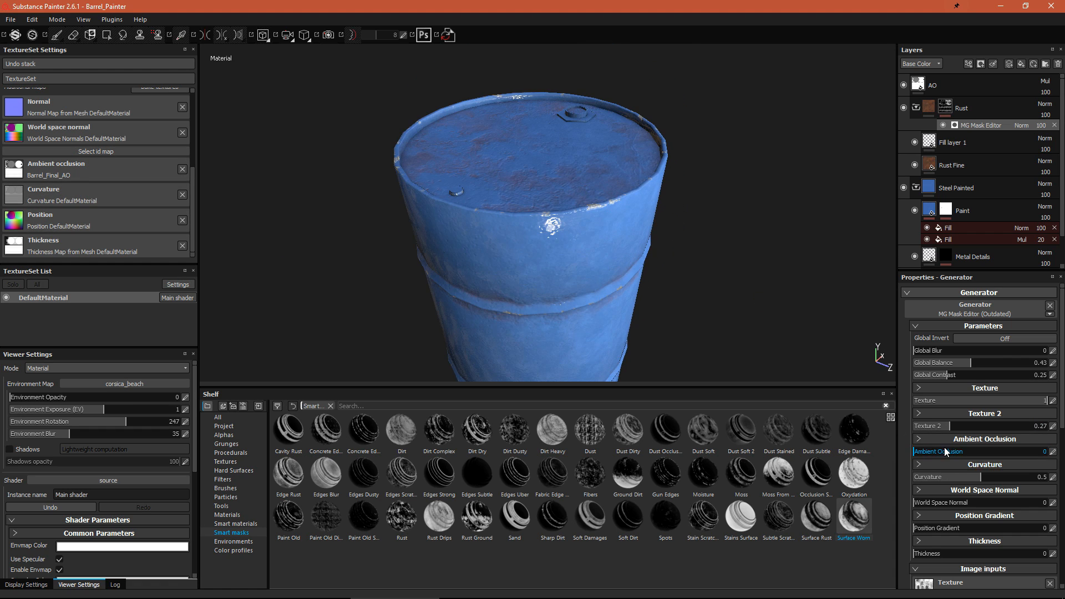
Set the MG Mask Editor's Curvature to 1, World Space Normal to 0.17, Position Gradient to 0.12 and Thickness to 0.12
left_click_drag(982, 481, 1062, 480)
left_click_drag(940, 502, 931, 560)
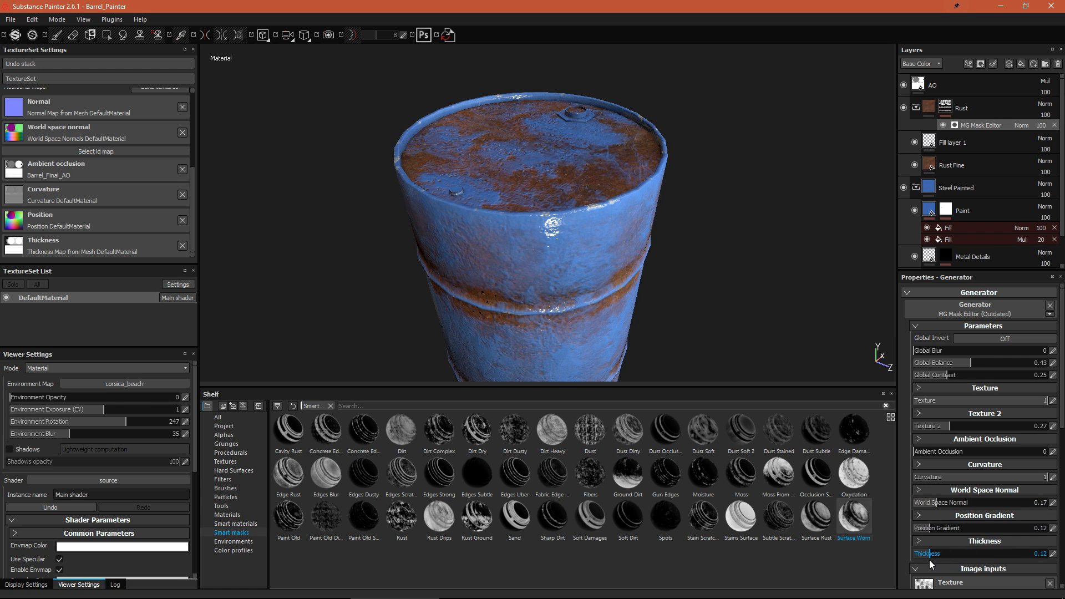
left_click_drag(549, 227, 692, 385, "alt")
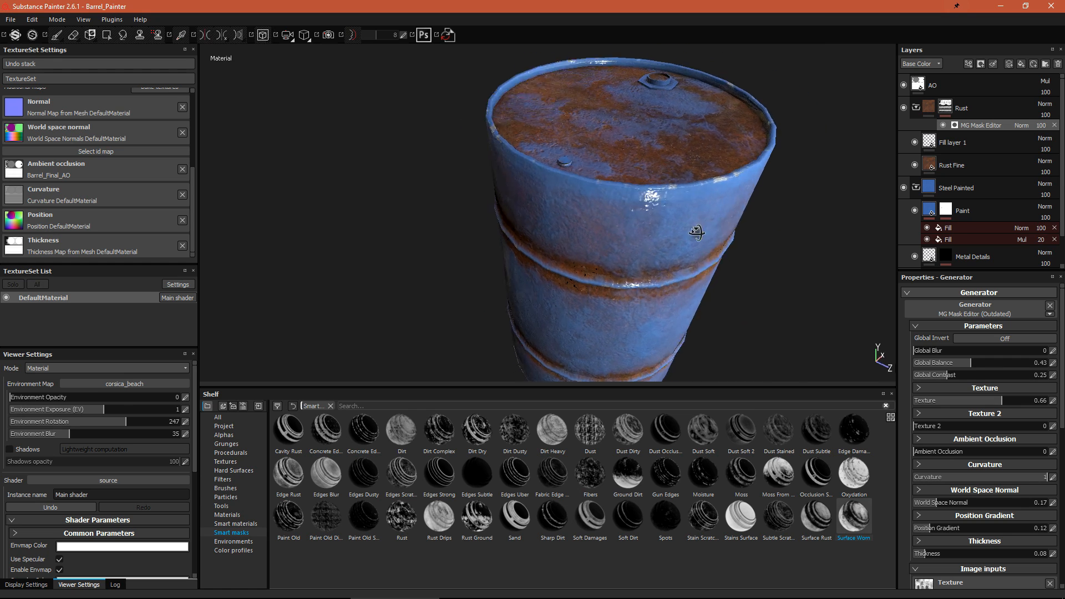
left_click_drag(698, 232, 855, 267, "alt")
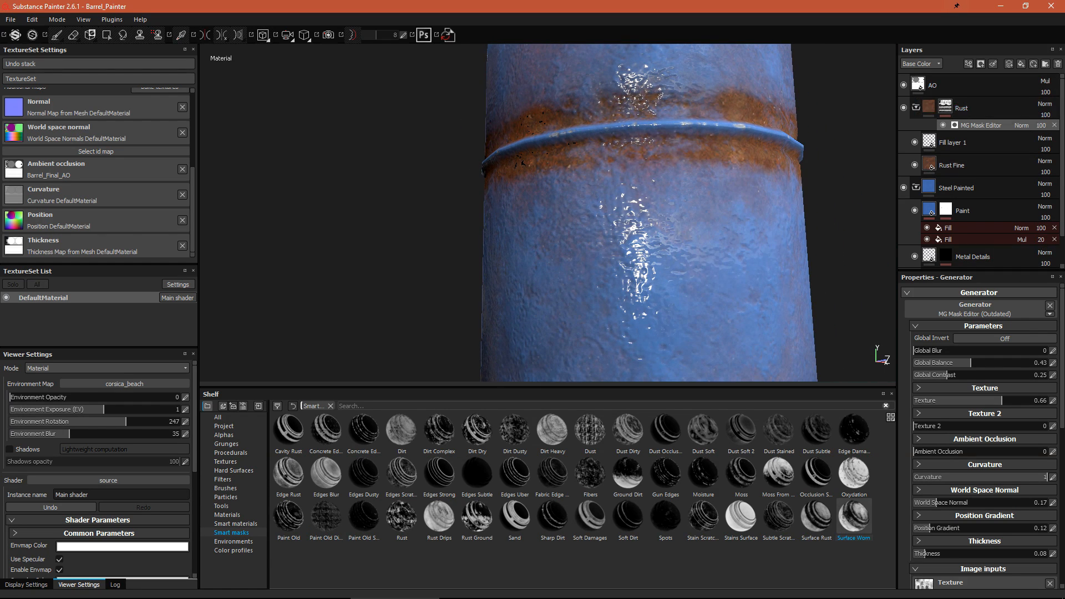
Set the opacity of the MG Mask Editor effect on the Rust mask to 88
left_click(1044, 105)
left_click(1020, 100)
left_click(1042, 126)
left_click_drag(1045, 136, 1050, 142)
Add a paint effect to the Rust group's mask, above the MG Mask Editor
scroll(707, 211, "down", 3)
left_click_drag(705, 111, 657, 169, "alt")
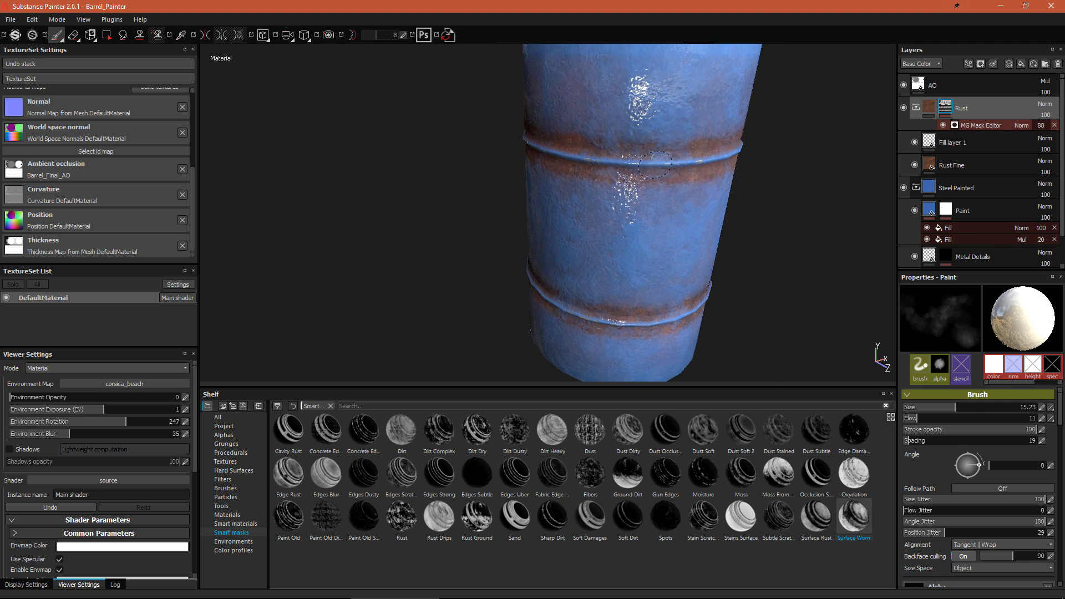
middle_click_drag(658, 170, 619, 286, "alt")
left_click_drag(604, 166, 602, 264, "alt")
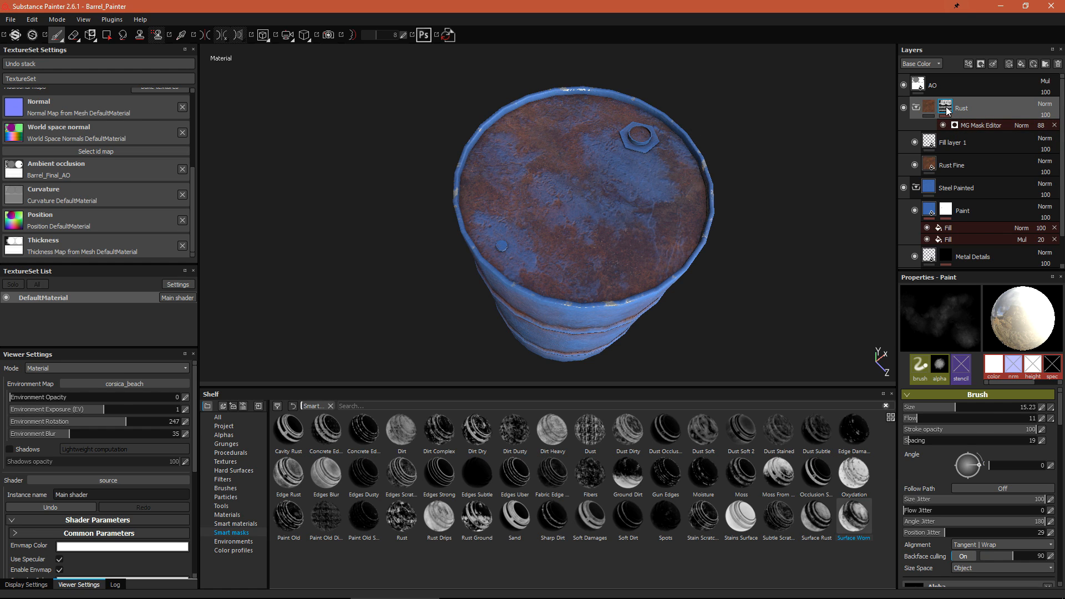
right_click(946, 107)
left_click(956, 370)
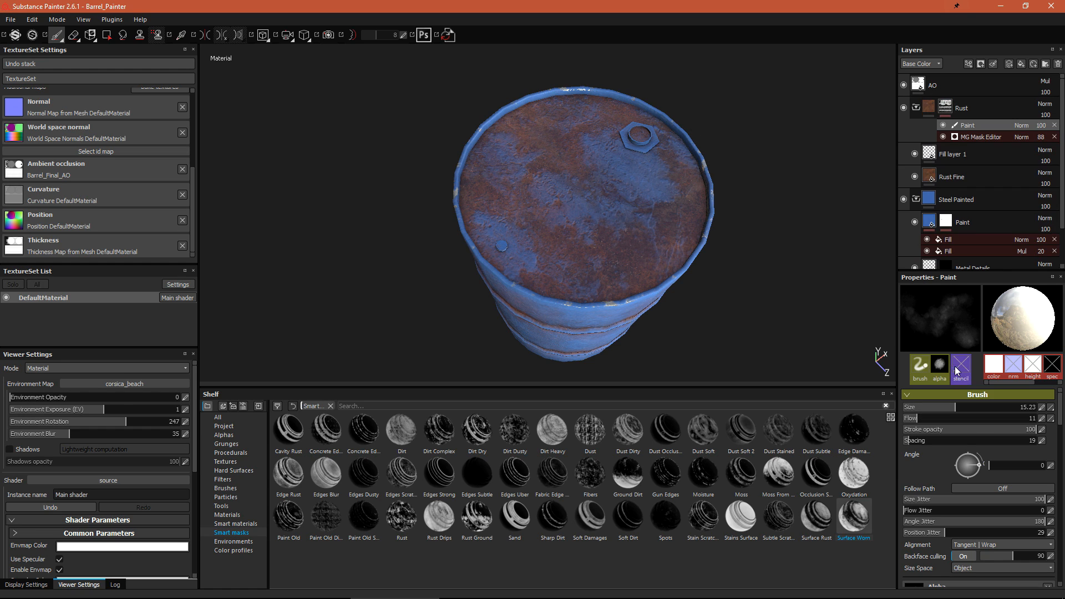
Using Polygon Fill in UV chunk mode, fill the barrel's top lid with black in the Rust mask
middle_click_drag(711, 184, 680, 198, "alt")
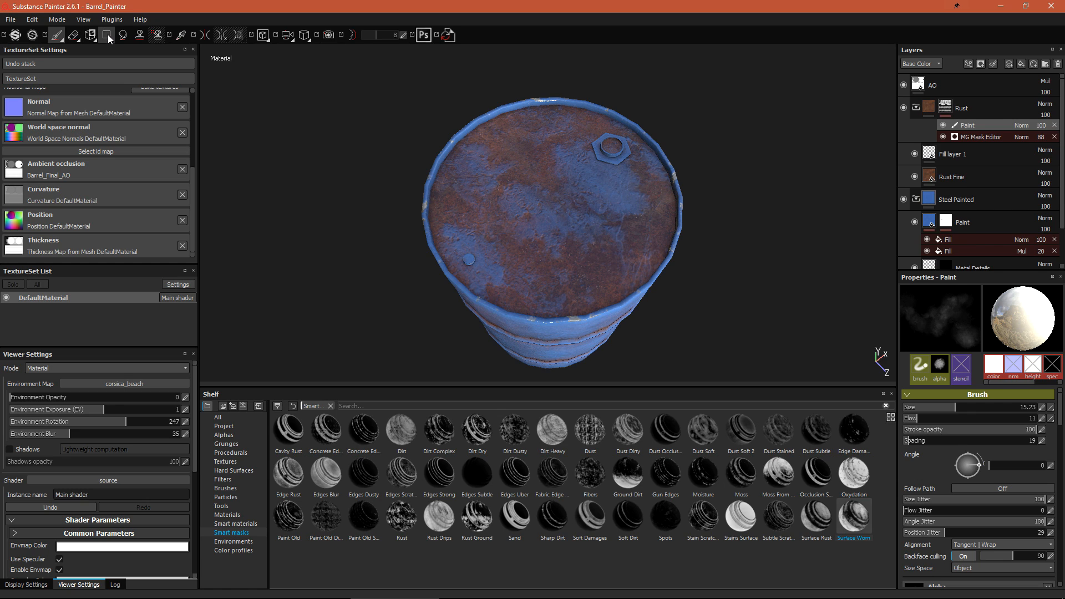
left_click(107, 35)
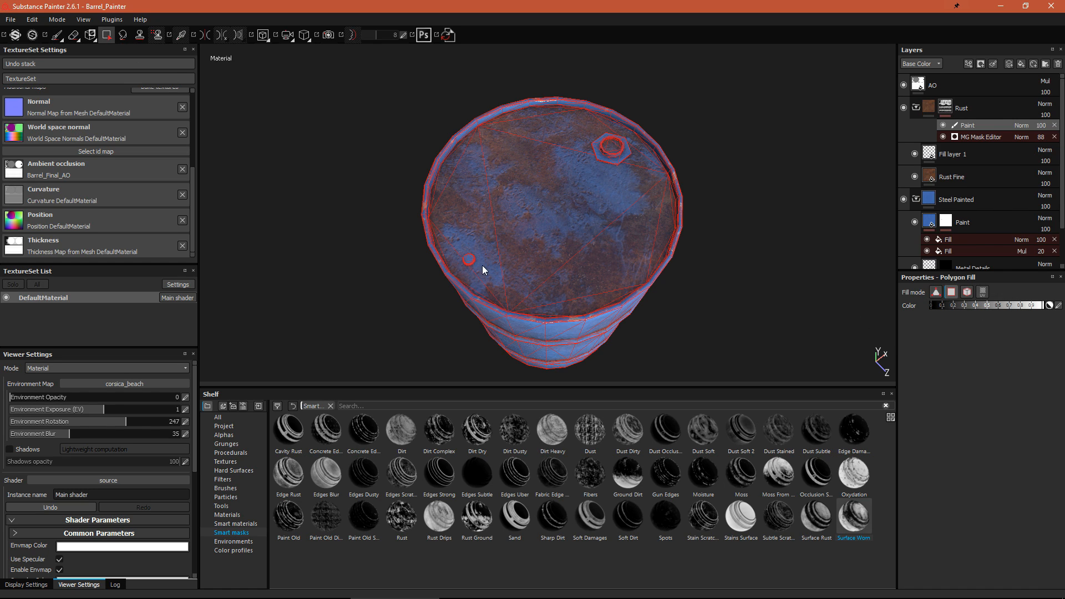
key("F3")
key("F1")
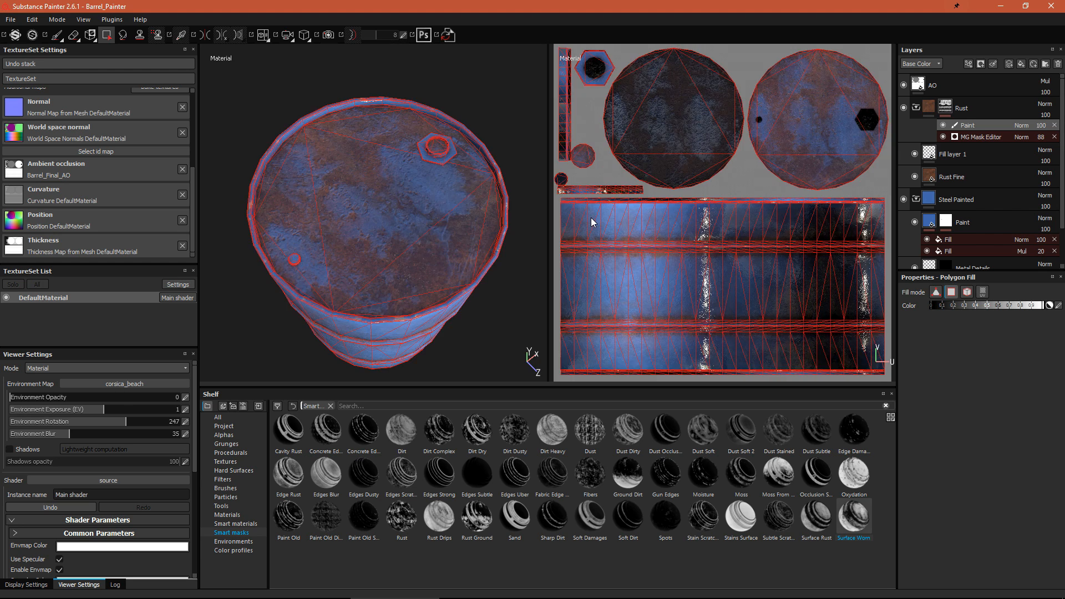
left_click_drag(387, 180, 392, 207, "alt")
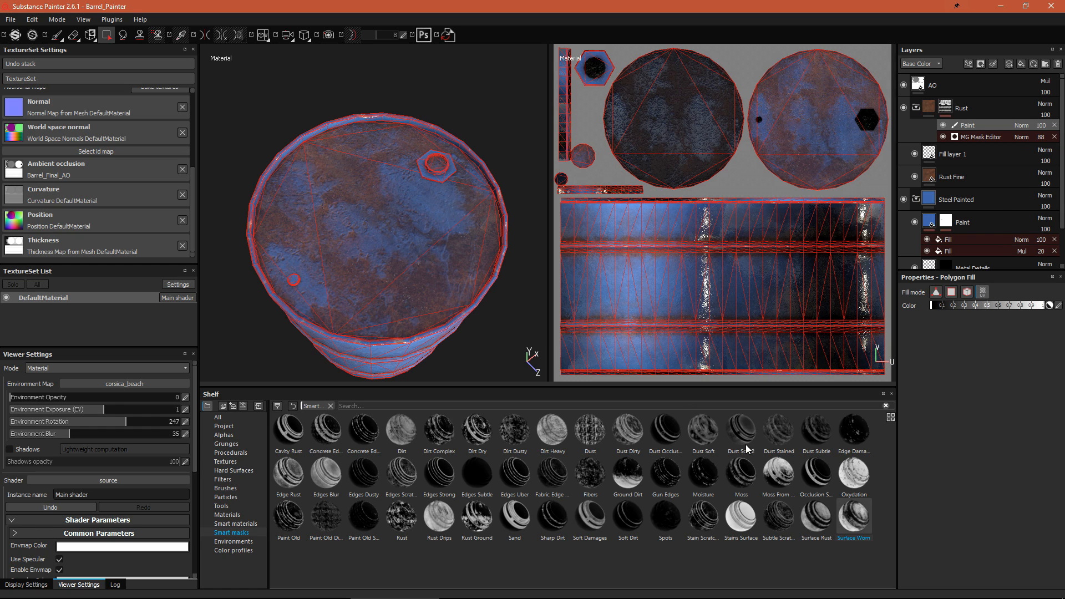
left_click(785, 112)
Fill the UV islands of the lid's raised fittings with black to remove their rust from the Rust mask
left_click_drag(447, 220, 502, 178, "alt")
scroll(435, 173, "down", 3)
scroll(437, 175, "up", 6)
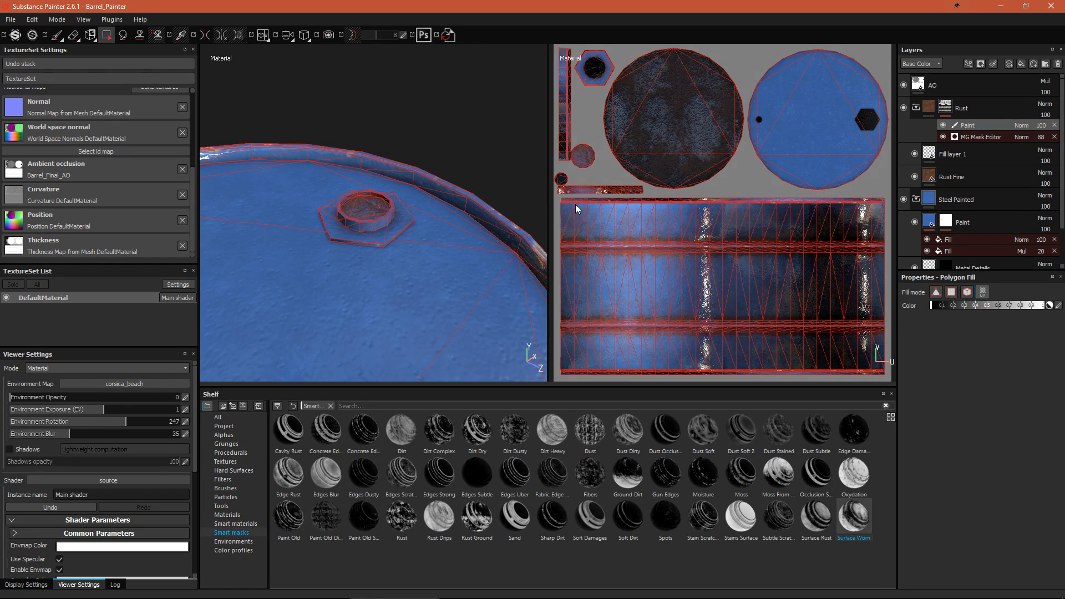
left_click_drag(328, 222, 368, 202, "alt")
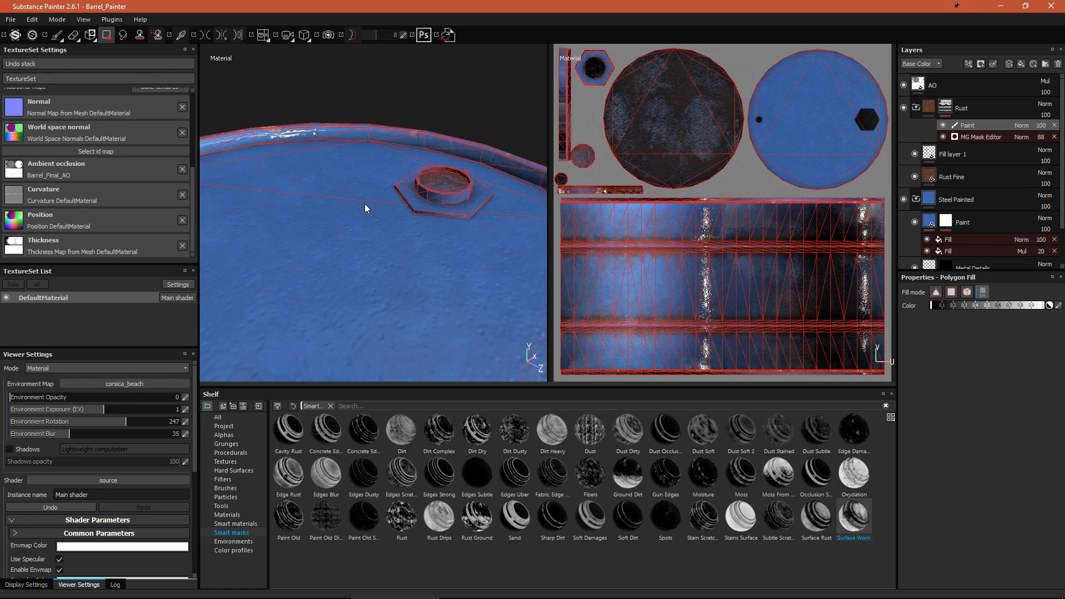
scroll(368, 202, "up", 1)
scroll(587, 135, "down", 2)
left_click(584, 150)
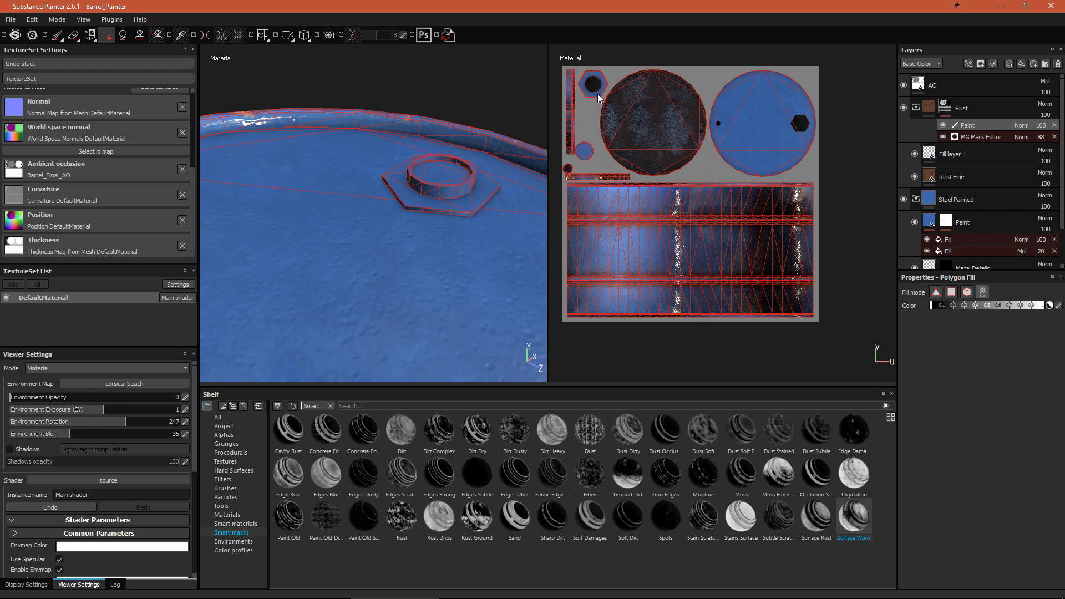
key("F2")
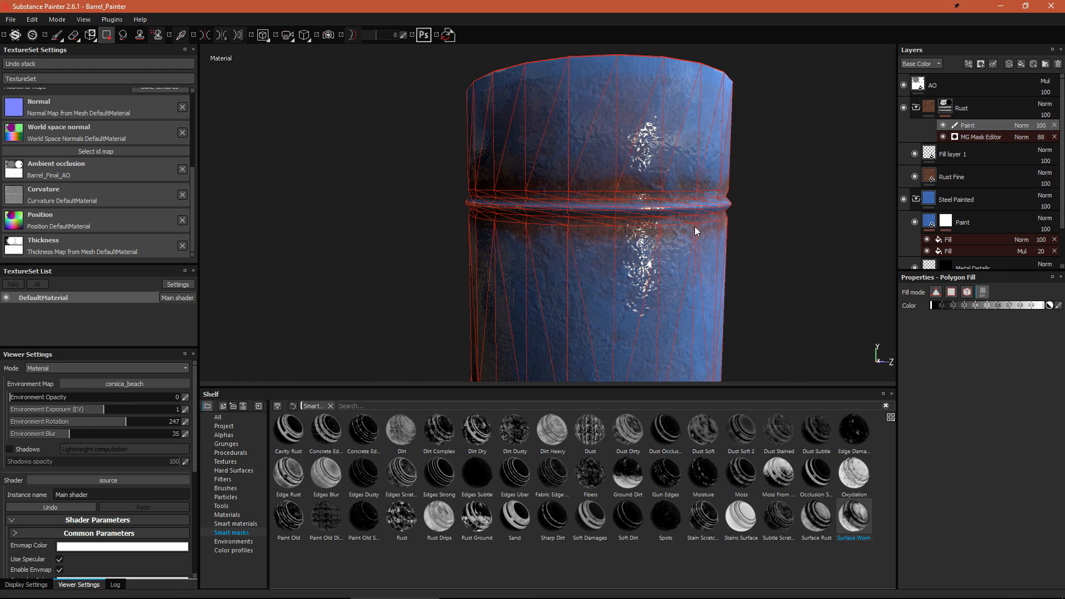
Switch to the Paint tool and choose the Default Soft brush preset
left_click(57, 35)
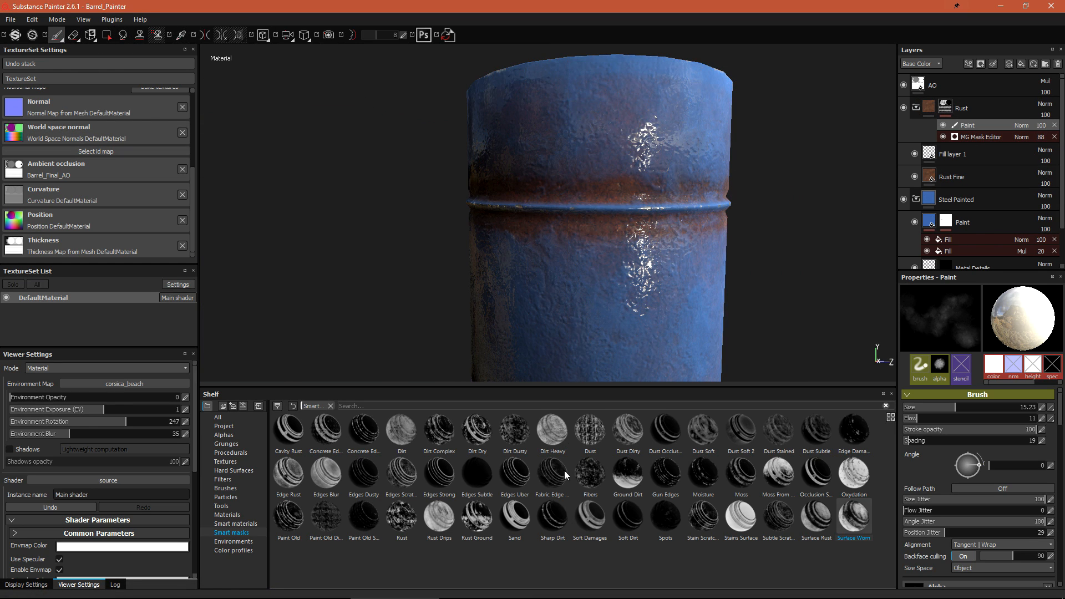
left_click(224, 426)
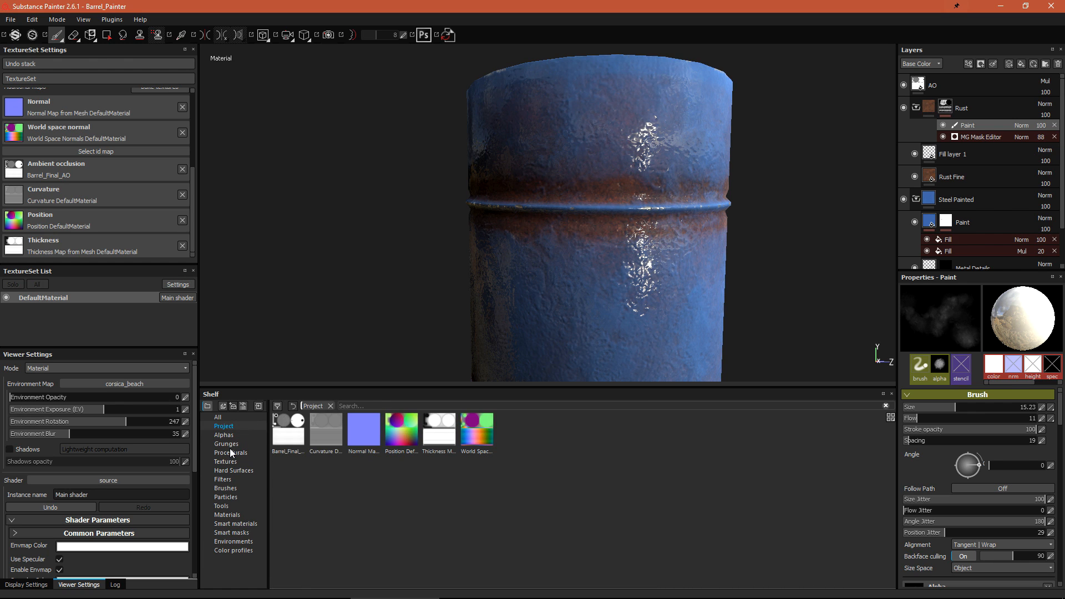
left_click(226, 489)
left_click(478, 478)
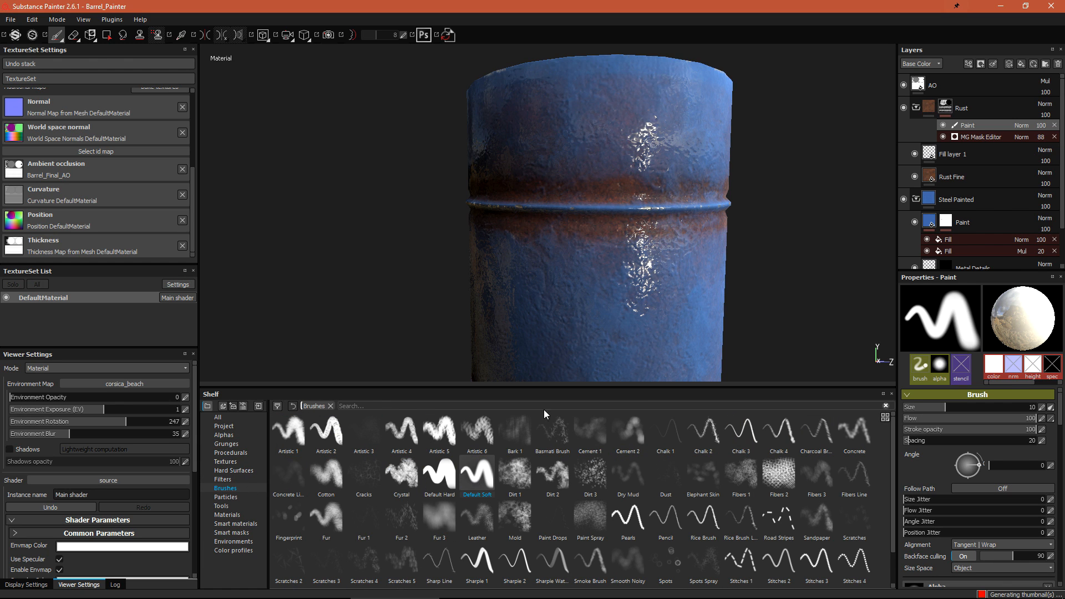
Display the Rust group's mask on its own and enlarge the soft brush to size 76.11
middle_click_drag(618, 351, 623, 245, "alt")
left_click_drag(621, 244, 643, 245, "alt")
key("c")
scroll(638, 243, "down", 4)
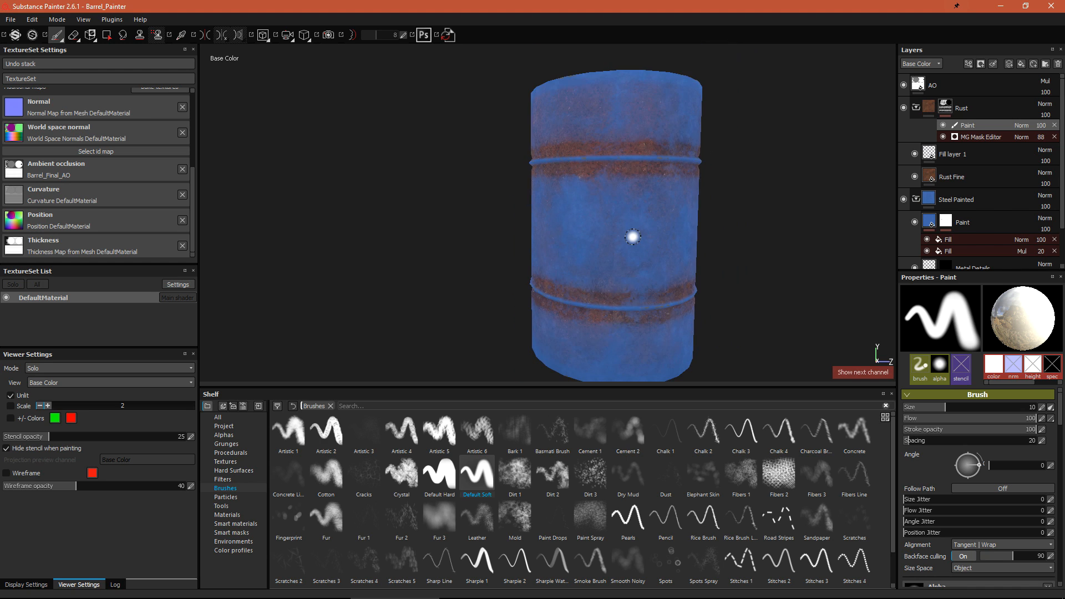
left_click(947, 108)
mouse_move(627, 163)
middle_mouse_down("alt")
mouse_move(617, 210)
mouse_move(562, 167)
mouse_move(560, 238)
middle_mouse_up("alt")
scroll(559, 290, "up", 4)
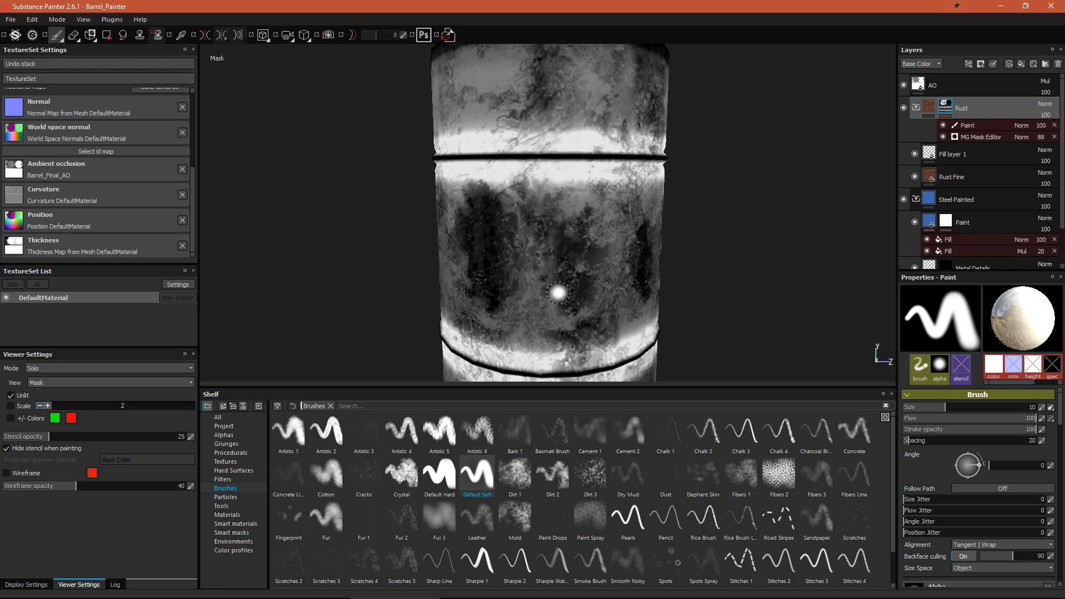
right_click_drag(576, 271, 641, 270, "ctrl")
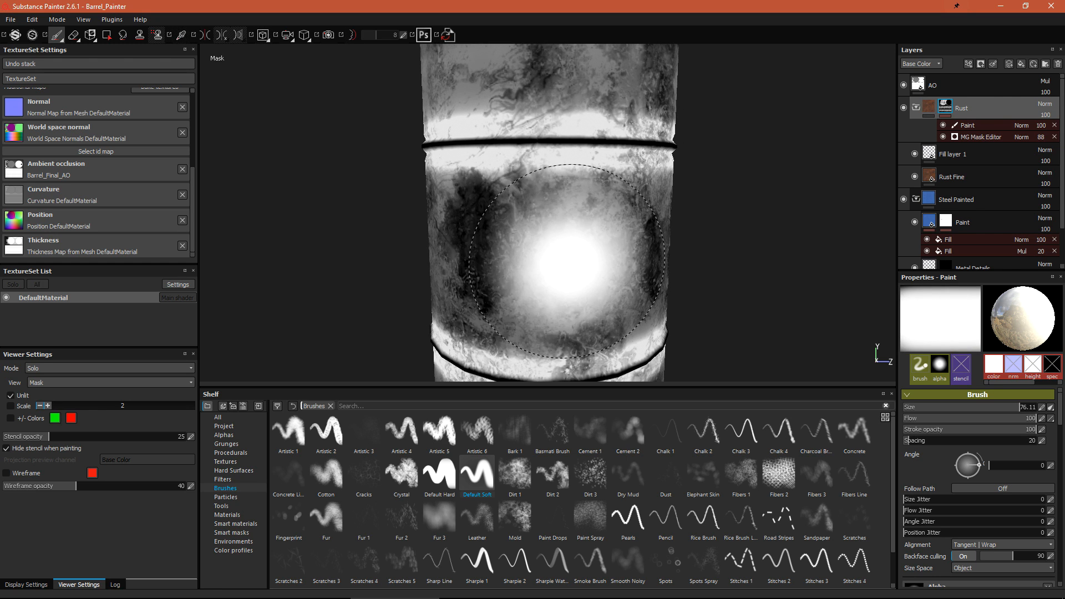
scroll(1003, 444, "down", 3)
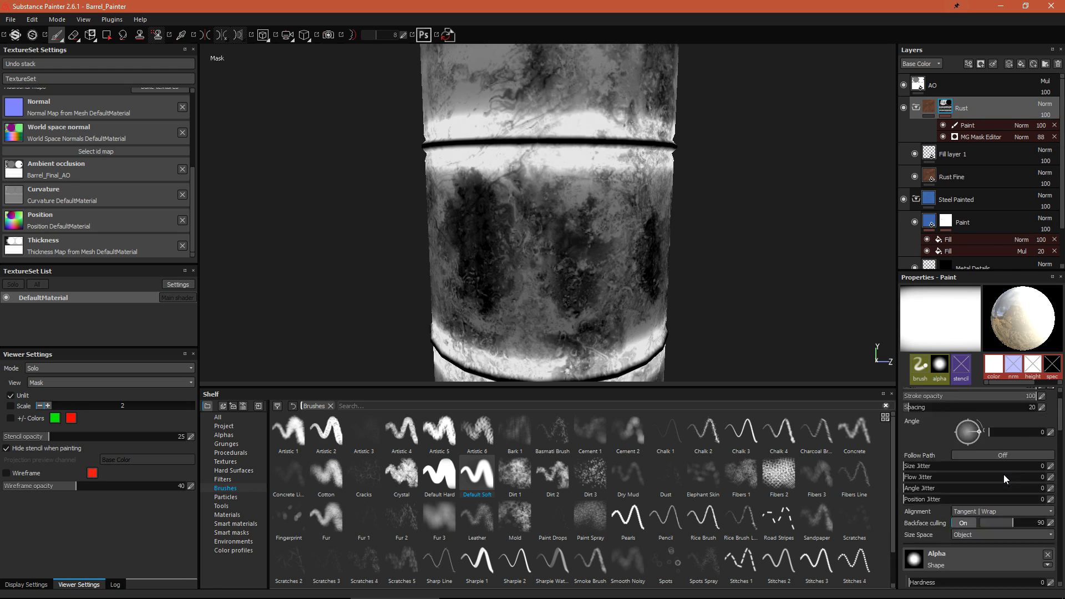
Select the Rust mask's paint effect, give the brush a dark color and try strokes across the barrel's middle section
left_click(969, 125)
left_click_drag(583, 247, 507, 270)
key("ctrl+z")
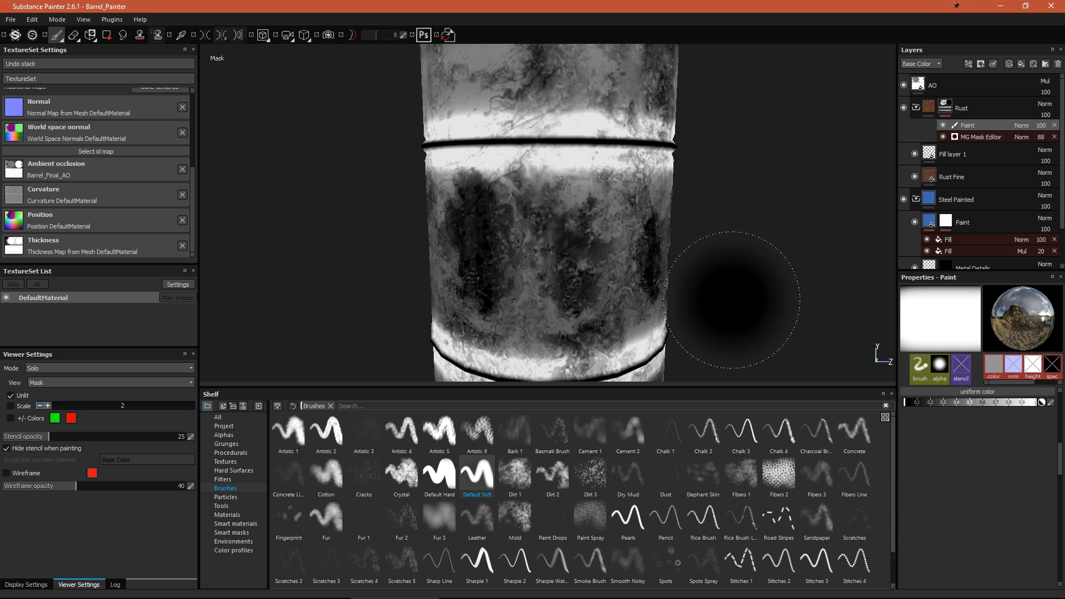
left_click(917, 403)
left_click_drag(627, 256, 428, 262)
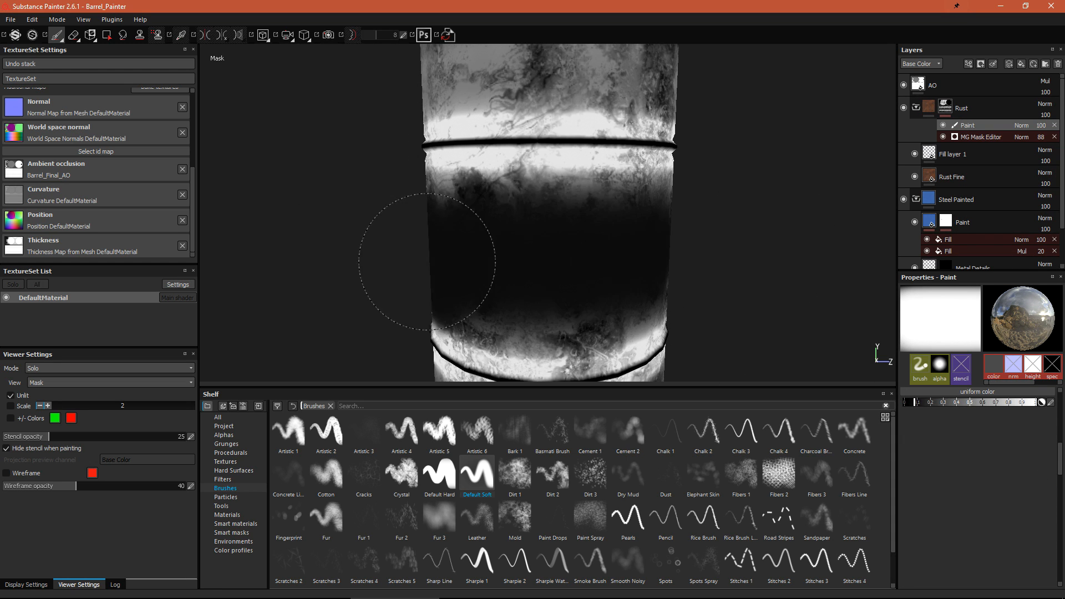
key("ctrl+z")
left_click(579, 284)
key("ctrl+z")
Set the brush flow to 24 and paint black around the barrel's middle section in the Rust mask
scroll(966, 444, "up", 5)
left_click(935, 420)
left_click_drag(616, 250, 488, 255)
mouse_move(561, 261)
left_mouse_down("alt")
mouse_move(721, 265)
mouse_move(756, 253)
left_mouse_up("alt")
middle_click_drag(583, 195, 618, 191, "alt")
left_click_drag(618, 191, 683, 188, "alt")
left_click_drag(654, 167, 420, 173)
middle_click_drag(549, 200, 614, 208, "alt")
mouse_move(614, 208)
left_mouse_down("alt")
mouse_move(806, 215)
mouse_move(416, 209)
mouse_move(821, 207)
left_mouse_up("alt")
Paint black over the barrel's upper and lower end sections in the Rust mask, using straight strokes across the UV layout
middle_click_drag(544, 203, 599, 255, "alt")
mouse_move(599, 255)
left_mouse_down("alt")
mouse_move(738, 266)
mouse_move(550, 244)
mouse_move(599, 243)
left_mouse_up("alt")
middle_click_drag(551, 245, 607, 285, "alt")
left_click_drag(535, 142, 744, 142)
key("F1")
key("F2")
key("F1")
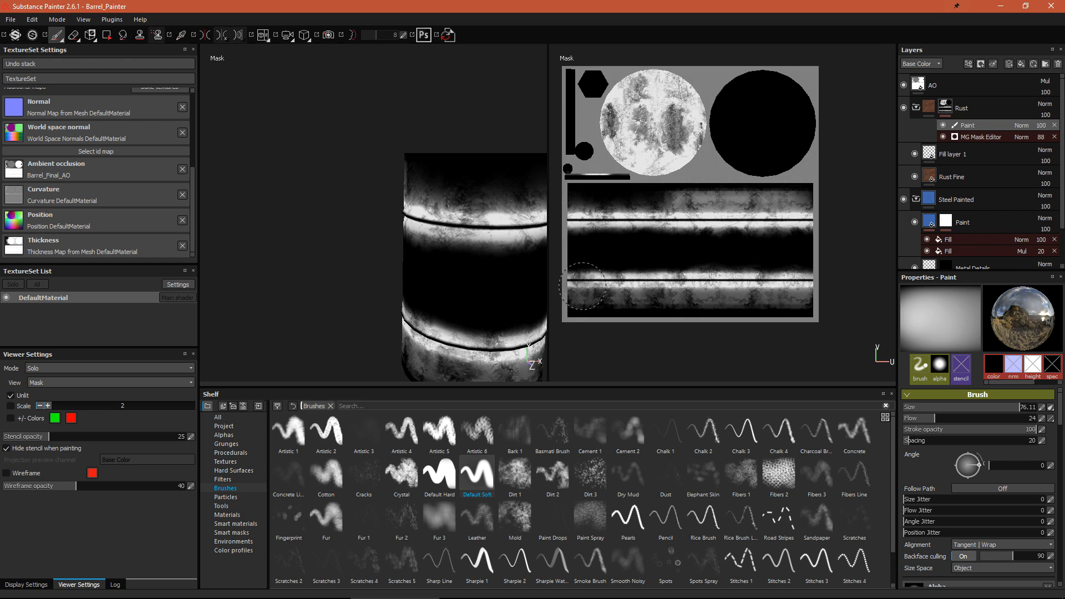
scroll(705, 188, "up", 1)
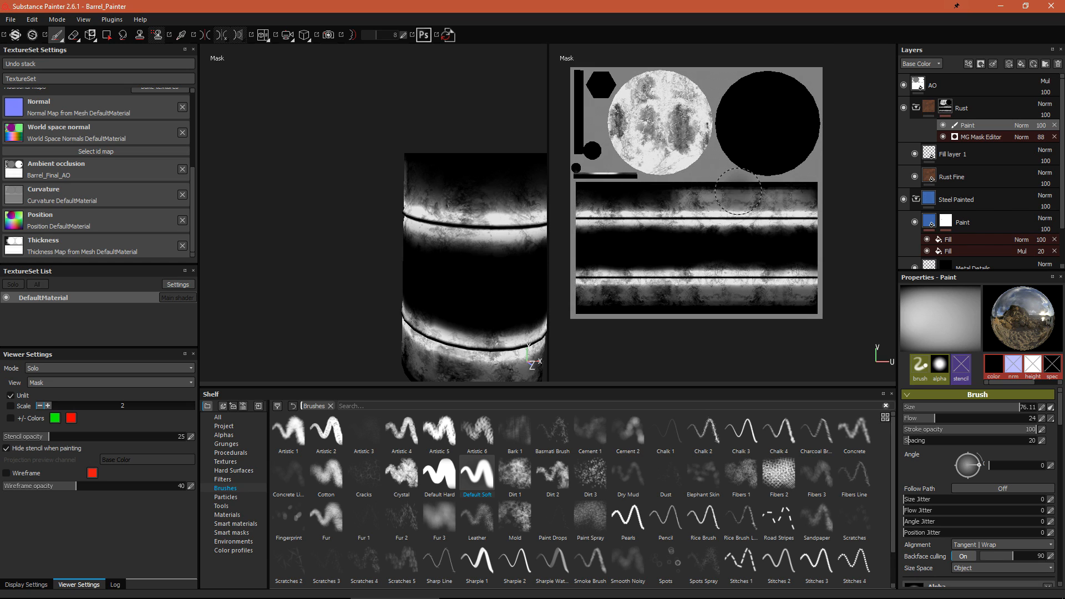
left_click(572, 194, "shift")
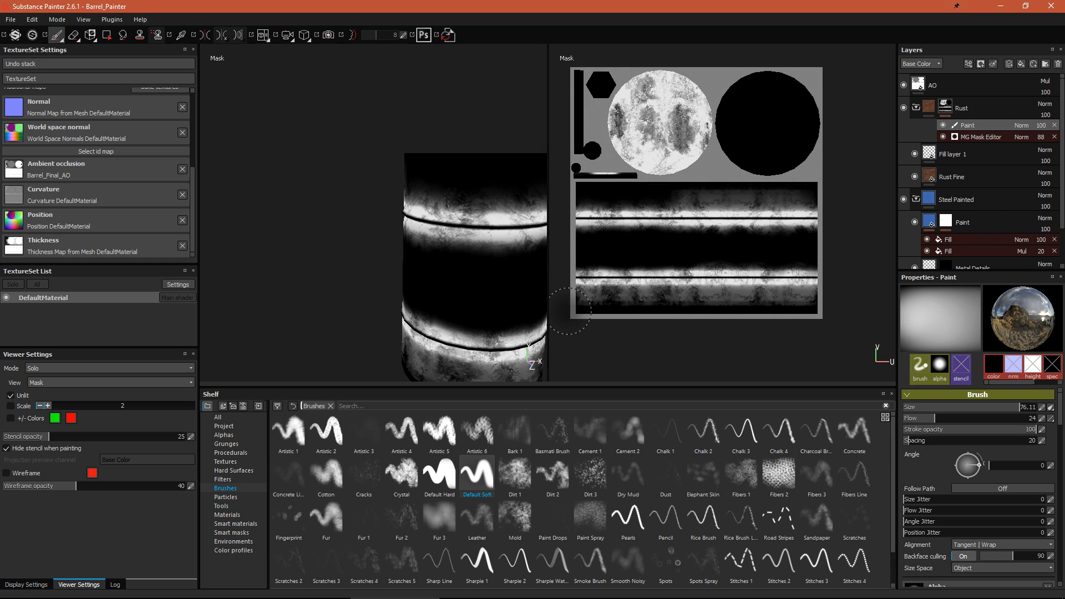
left_click(869, 308, "shift")
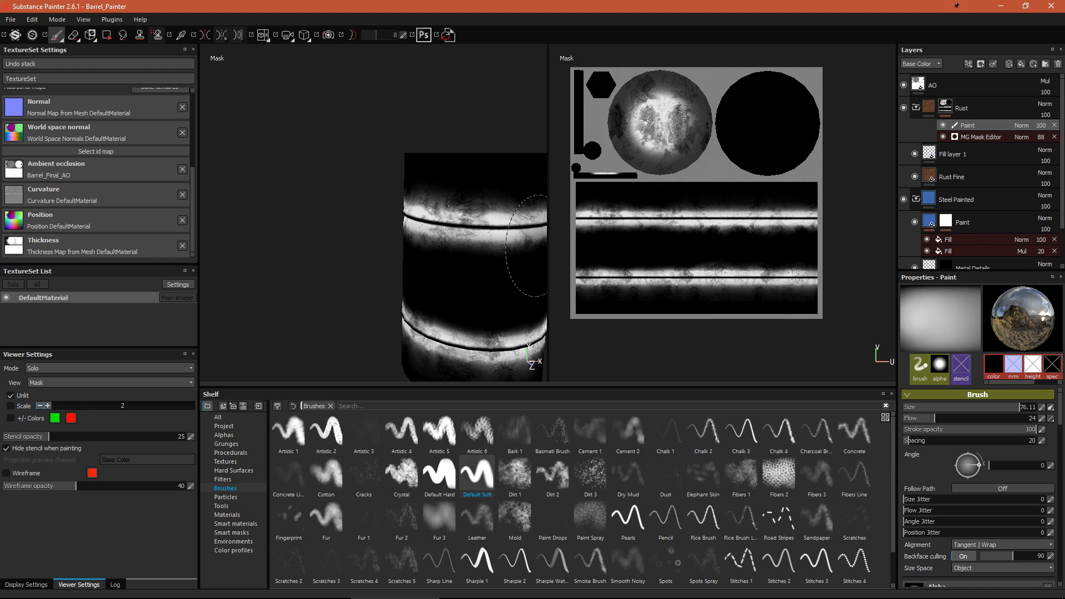
Review the barrel in material view, focus on the lid's small cap and browse the full shelf for a material
key("m")
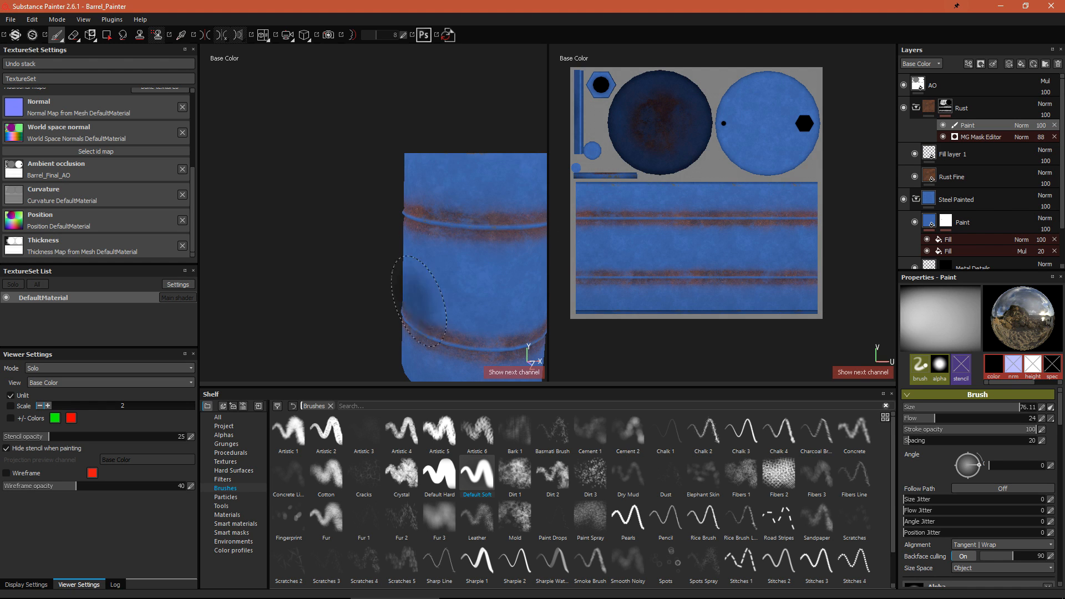
left_click_drag(386, 326, 367, 285, "alt")
key("F2")
scroll(488, 200, "up", 10)
left_click_drag(444, 217, 510, 222, "alt")
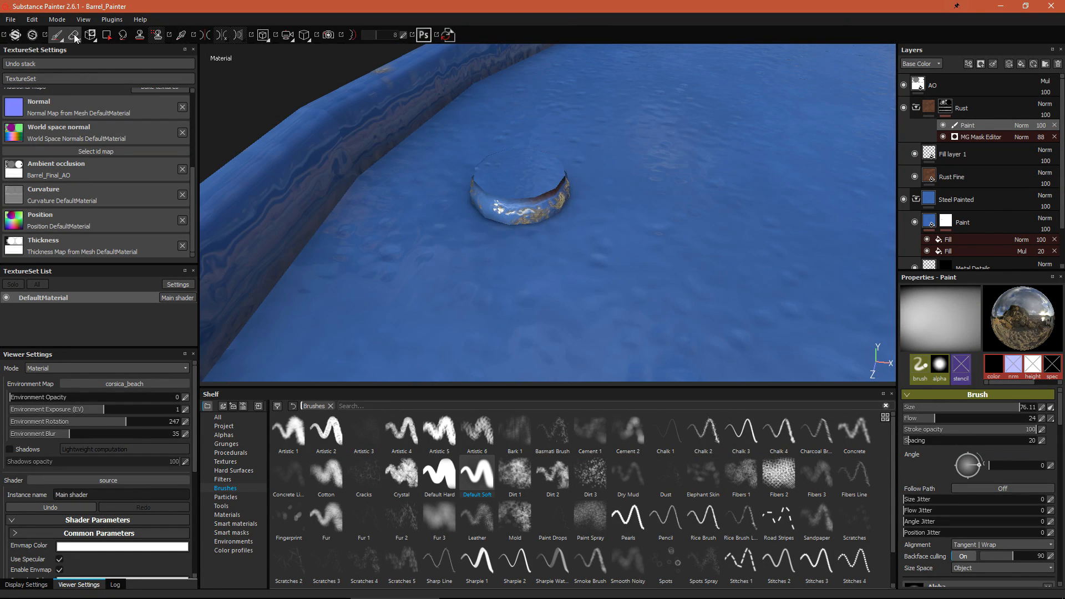
left_click(317, 443)
left_click(216, 418)
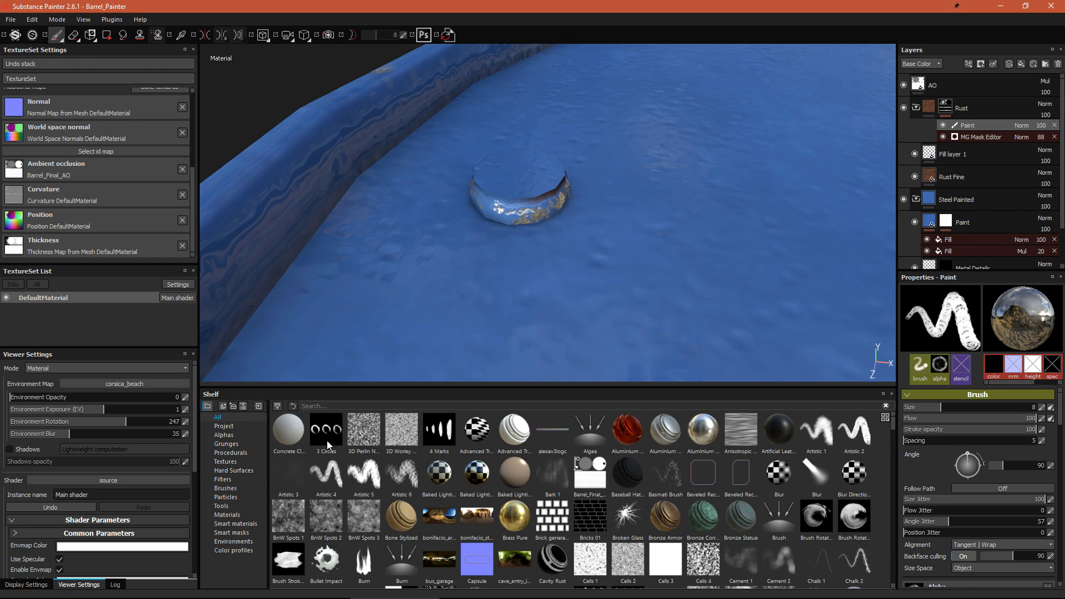
left_click(287, 451)
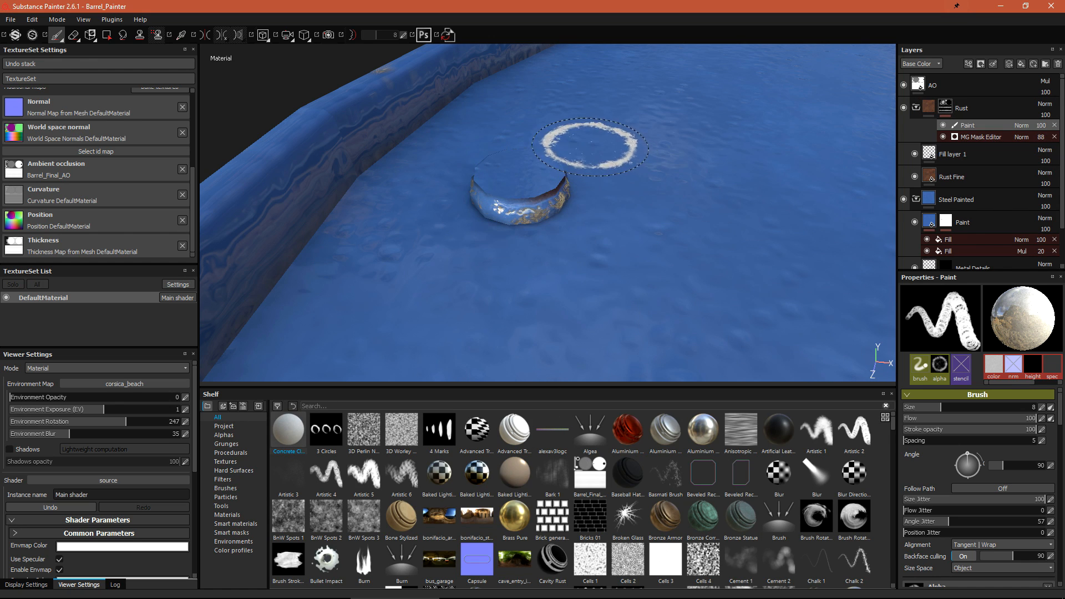
left_click_drag(571, 143, 583, 204, "alt")
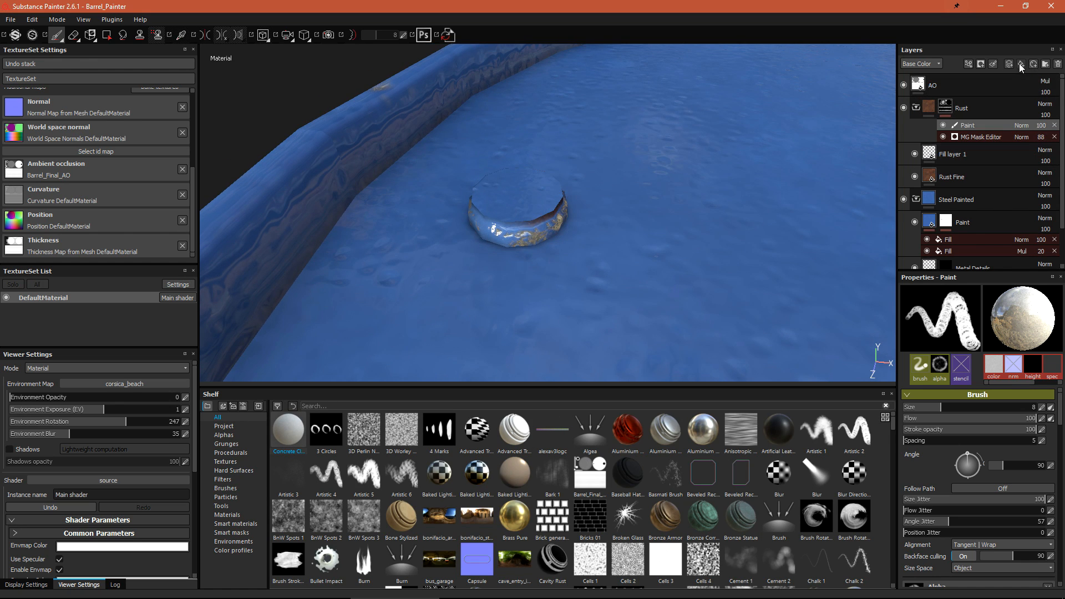
Collapse the Rust group, search the shelf for "plas" and add the Plastic Dirty Scratched smart material above Rust
left_click(917, 107)
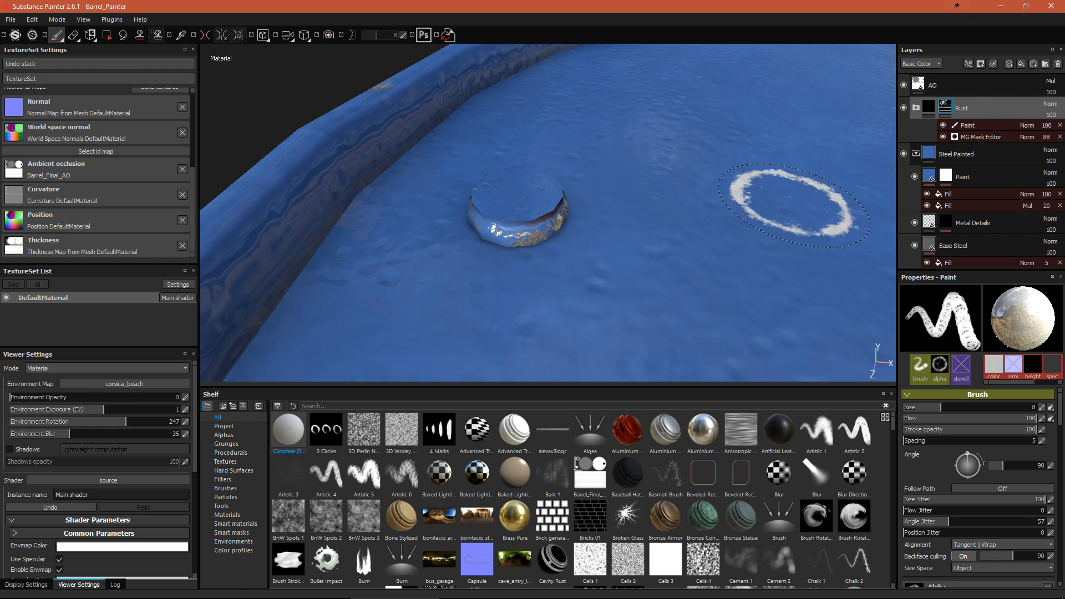
type("plaste")
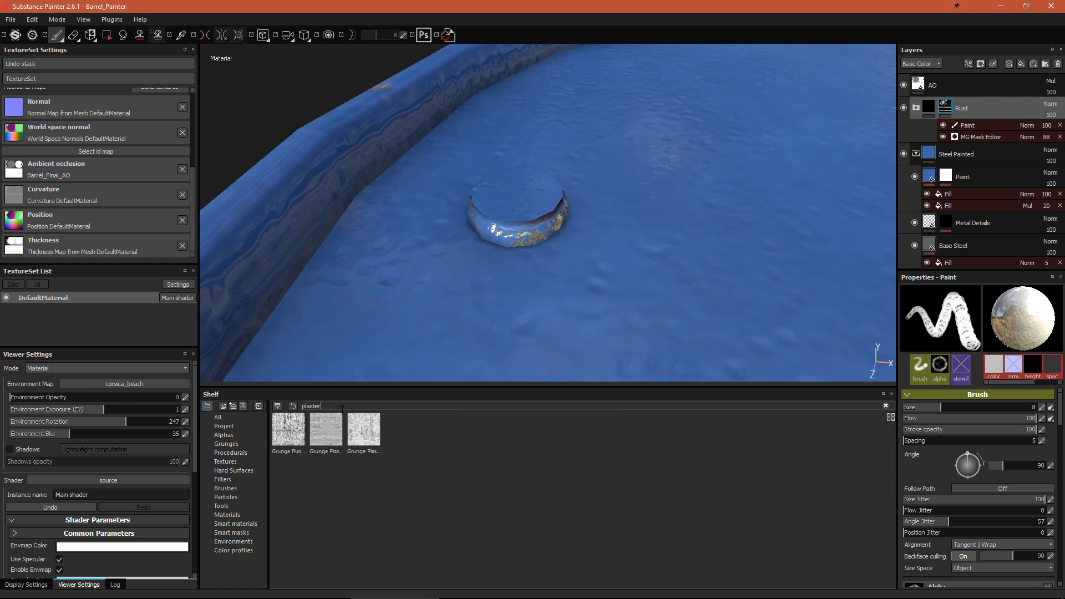
type("r")
key("BackSpace")
key("BackSpace")
key("BackSpace")
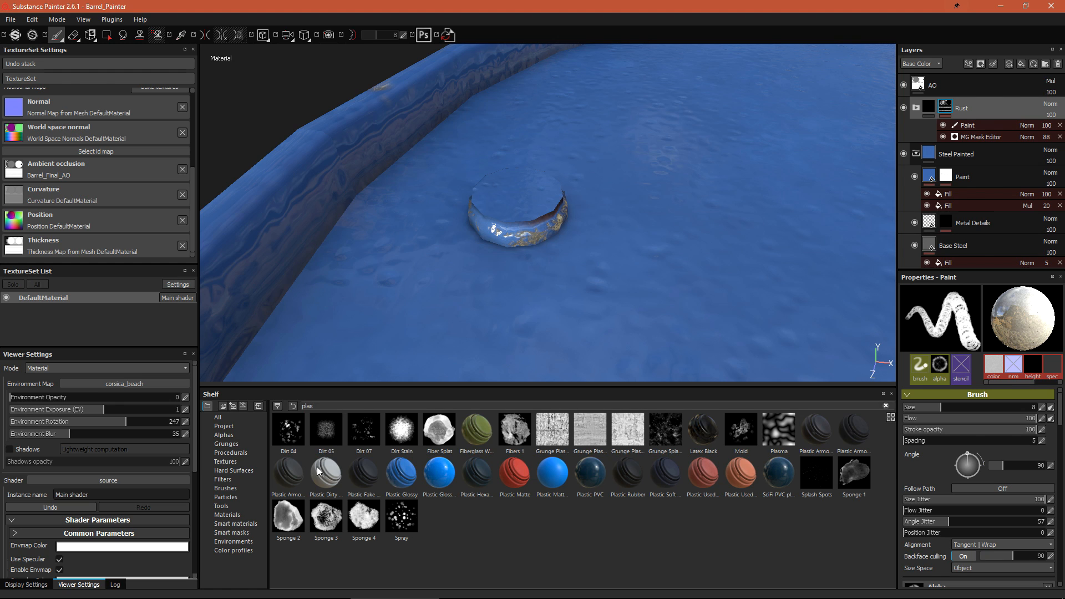
left_click_drag(326, 481, 975, 94)
Add a black mask to the Plastic Dirty Scratched group and activate Polygon Fill
left_click_drag(510, 187, 511, 241, "alt")
right_click(926, 105)
left_click(958, 119)
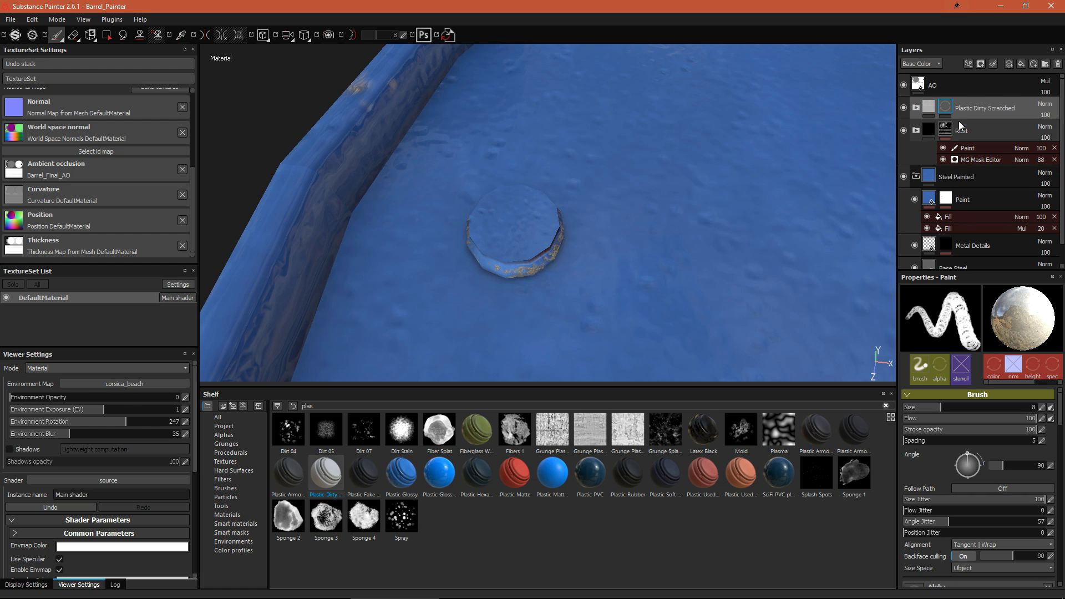
left_click(108, 36)
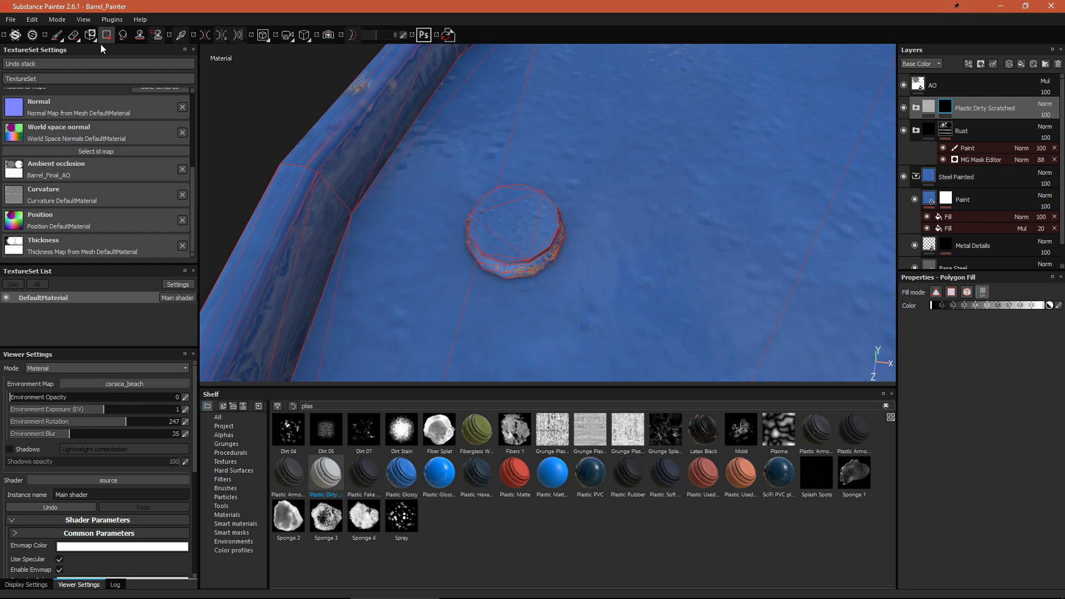
Try filling the small cap in the Plastic Dirty Scratched mask with the mesh fill mode
left_click(968, 292)
left_click(713, 332)
left_click(522, 243)
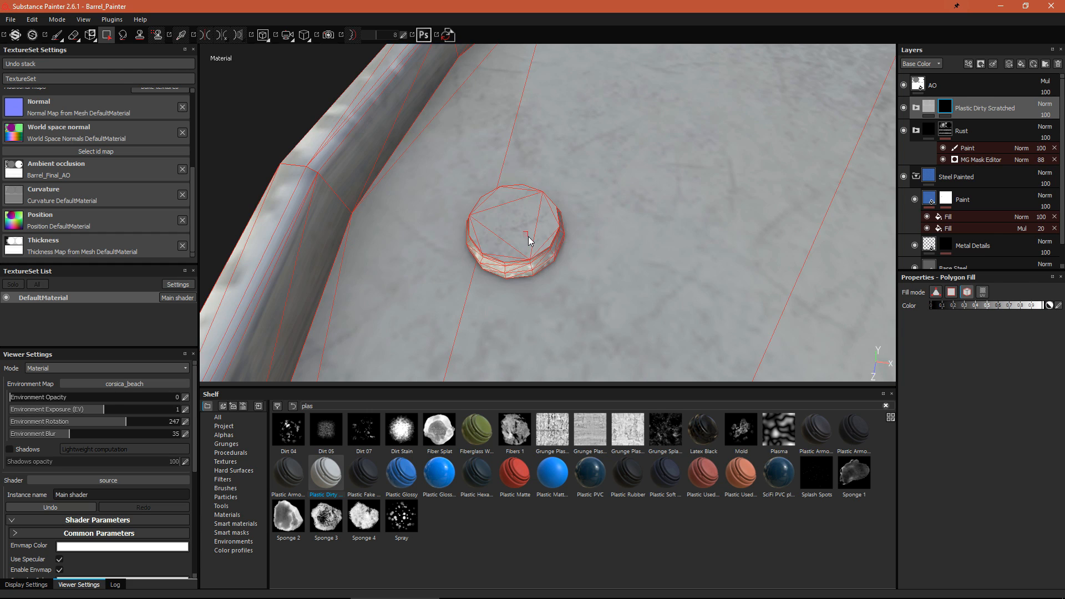
key("ctrl+z")
key("ctrl+z")
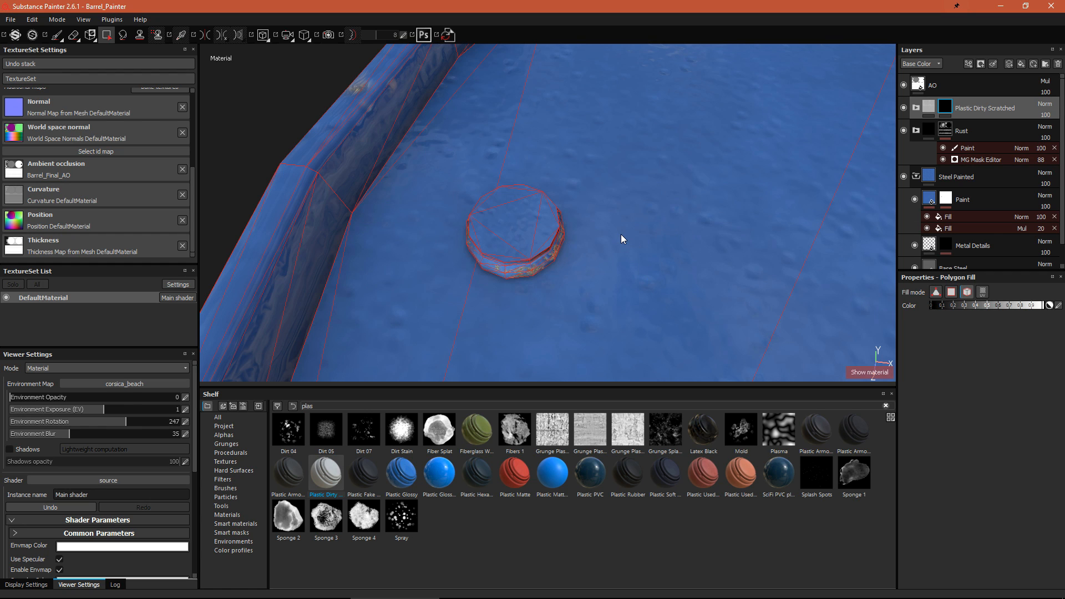
Fill the small cap's UV islands with white in the Plastic Dirty Scratched mask
key("F2")
scroll(444, 166, "up", 5)
left_click(444, 166)
key("F1")
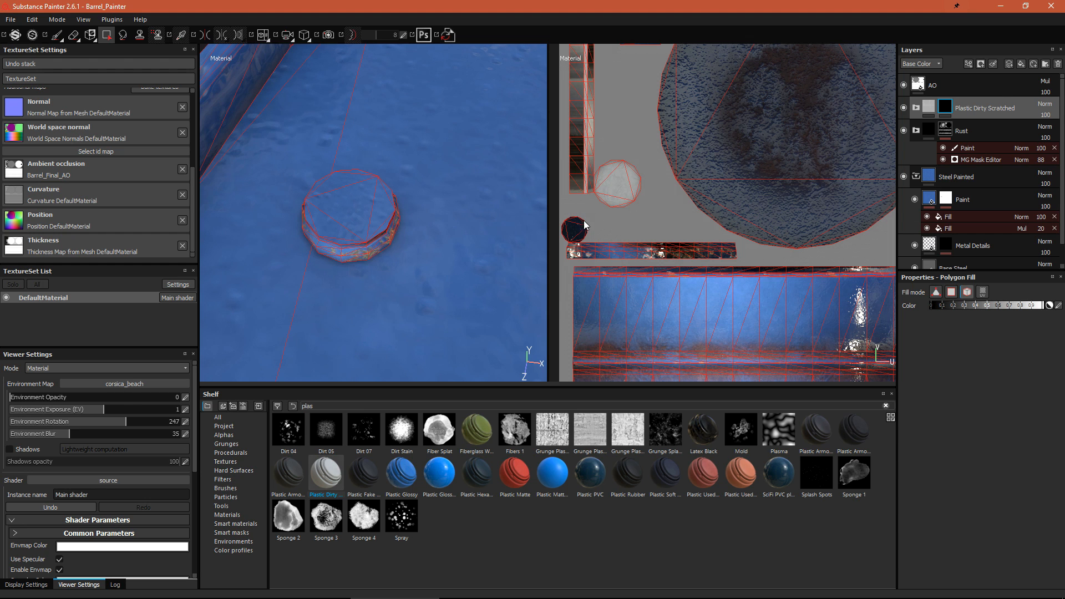
left_click(573, 227)
left_click_drag(389, 228, 439, 235, "alt")
scroll(668, 228, "down", 4)
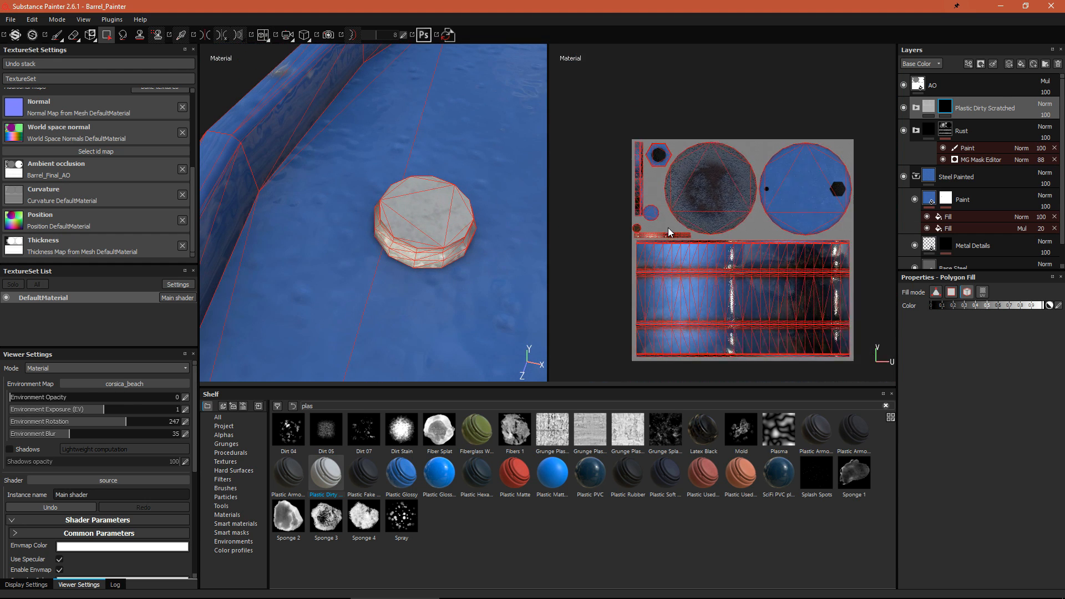
Expand the Plastic Dirty Scratched group and select its Dirt layer
scroll(748, 191, "up", 8)
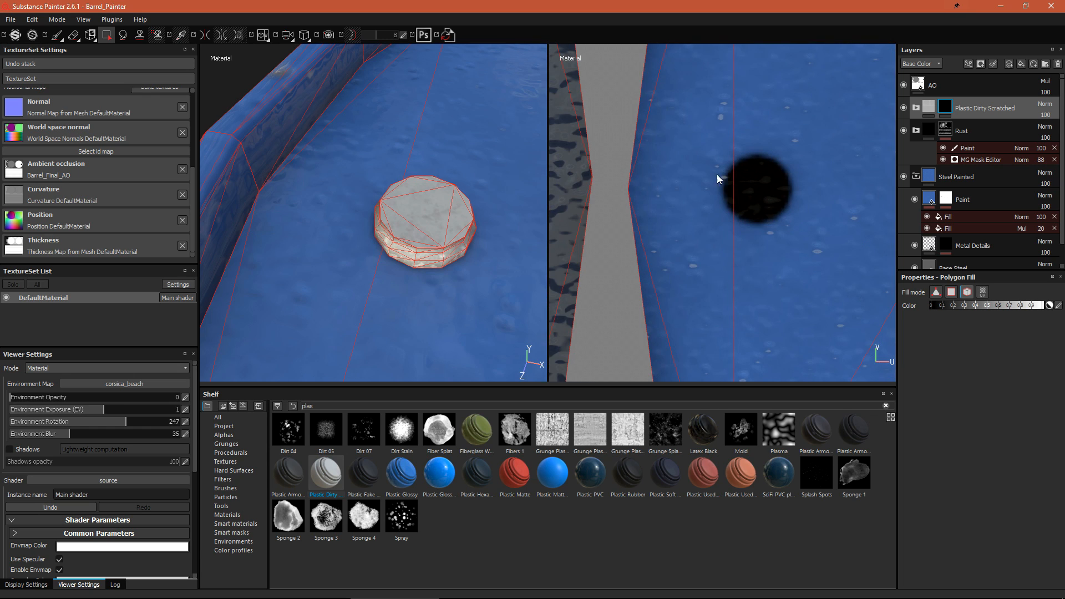
left_click(916, 108)
left_click(935, 137)
scroll(426, 243, "down", 3)
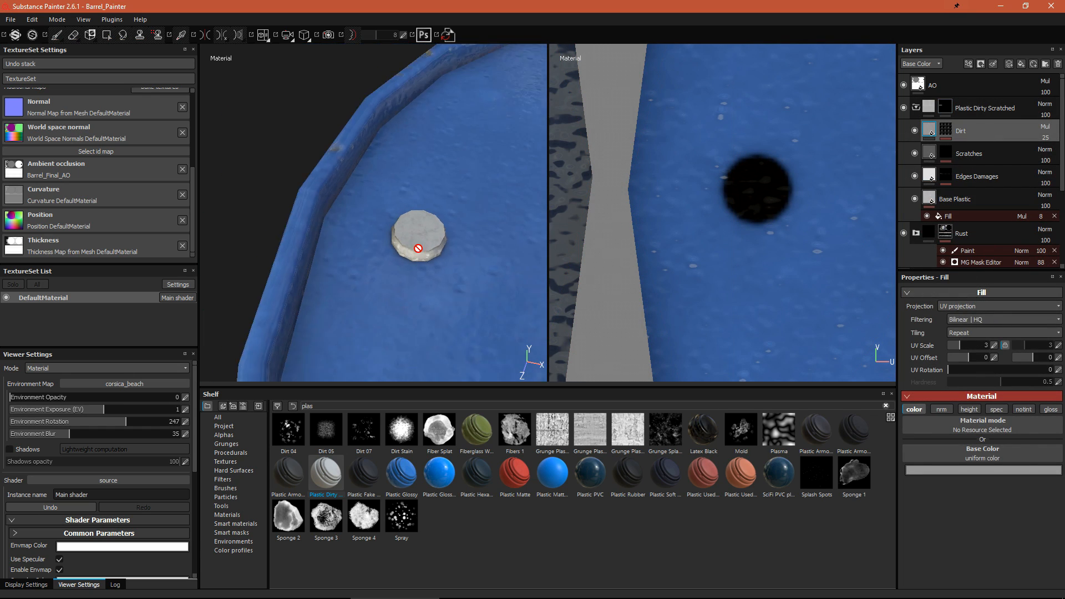
scroll(423, 247, "up", 5)
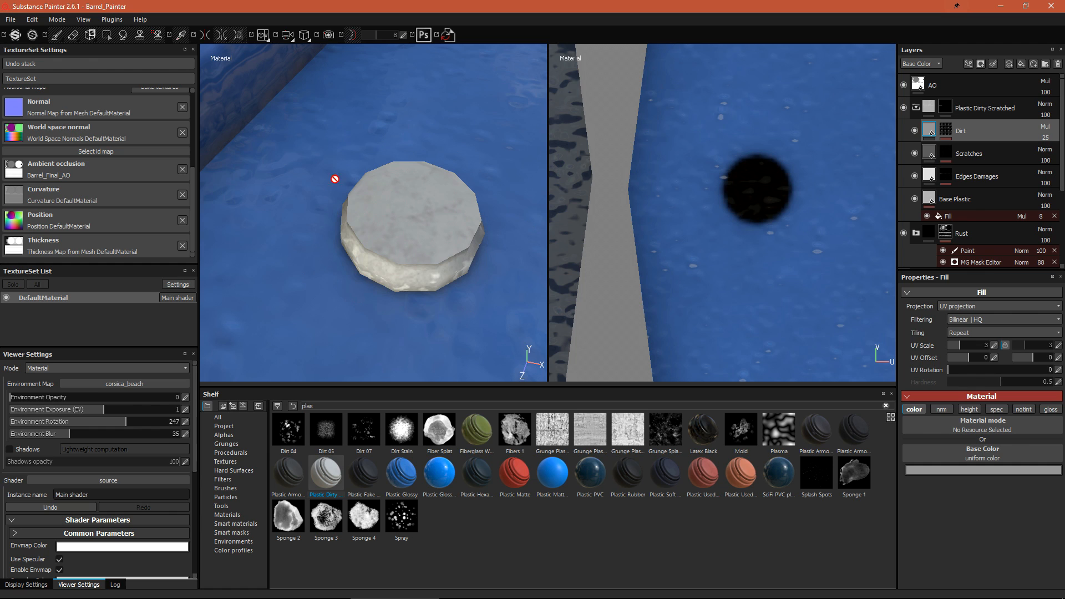
Browse the shelf categories and display the Alphas
left_click(224, 435)
left_click(225, 461)
left_click(220, 419)
left_click(221, 436)
left_click(226, 488)
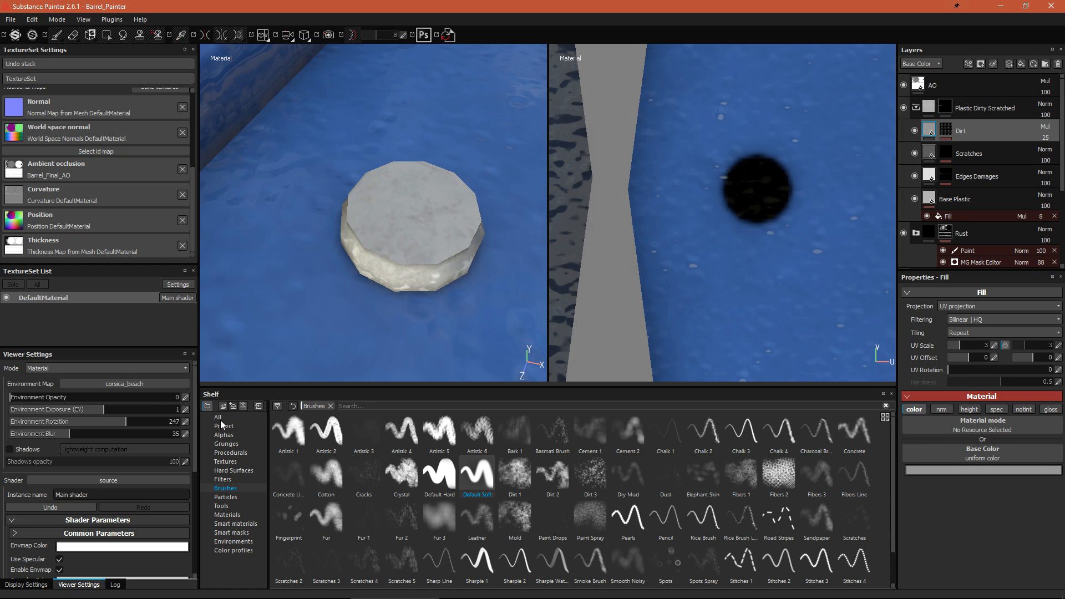
left_click(233, 437)
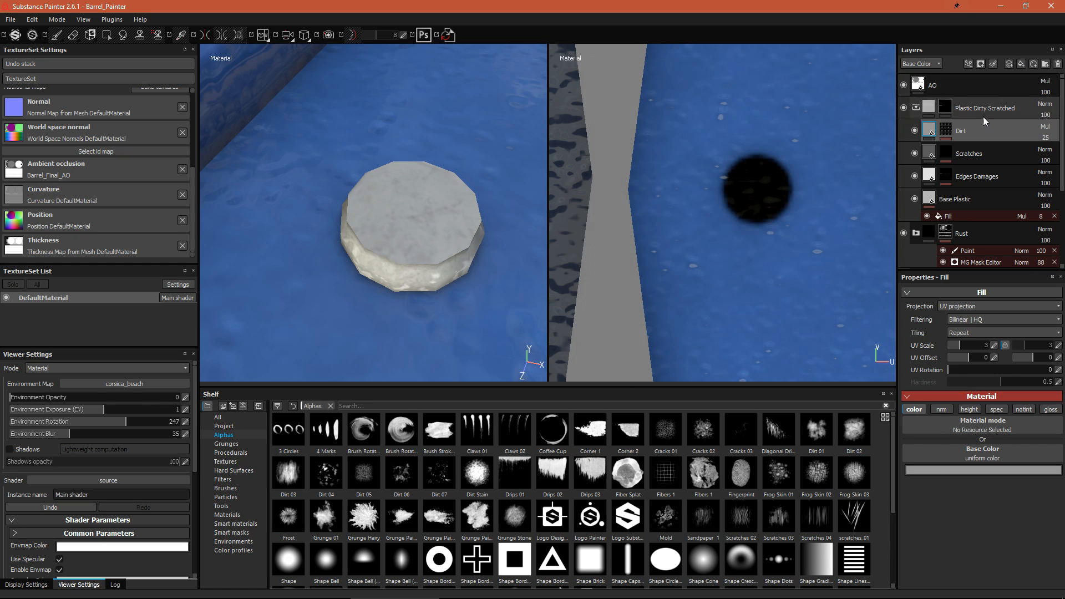
Add a paint effect to the mask of the Plastic Dirty Scratched group
right_click(948, 103)
left_click(784, 4)
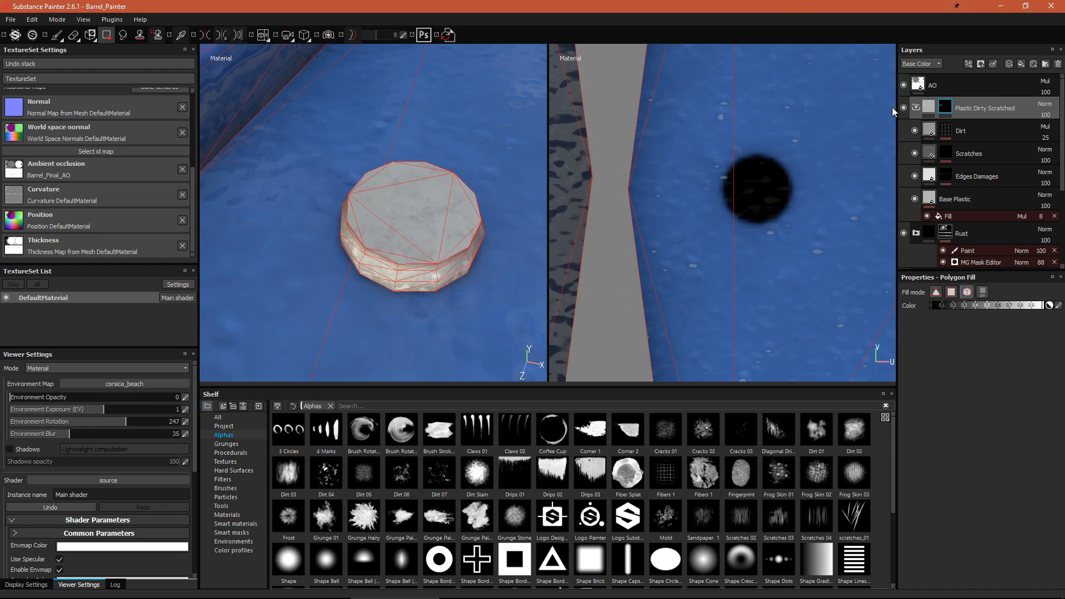
right_click(950, 107)
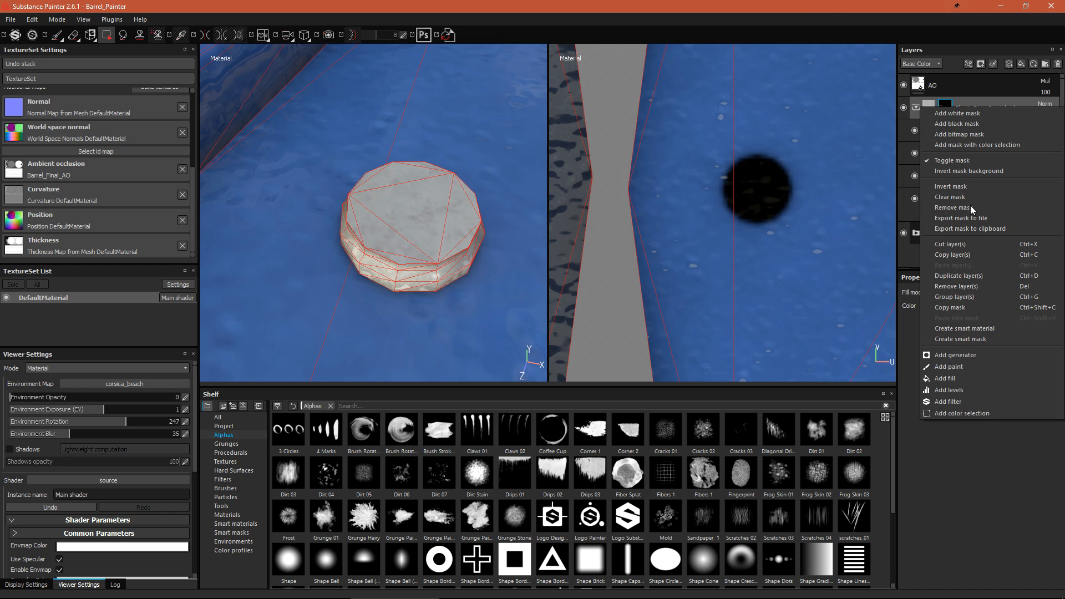
left_click(969, 369)
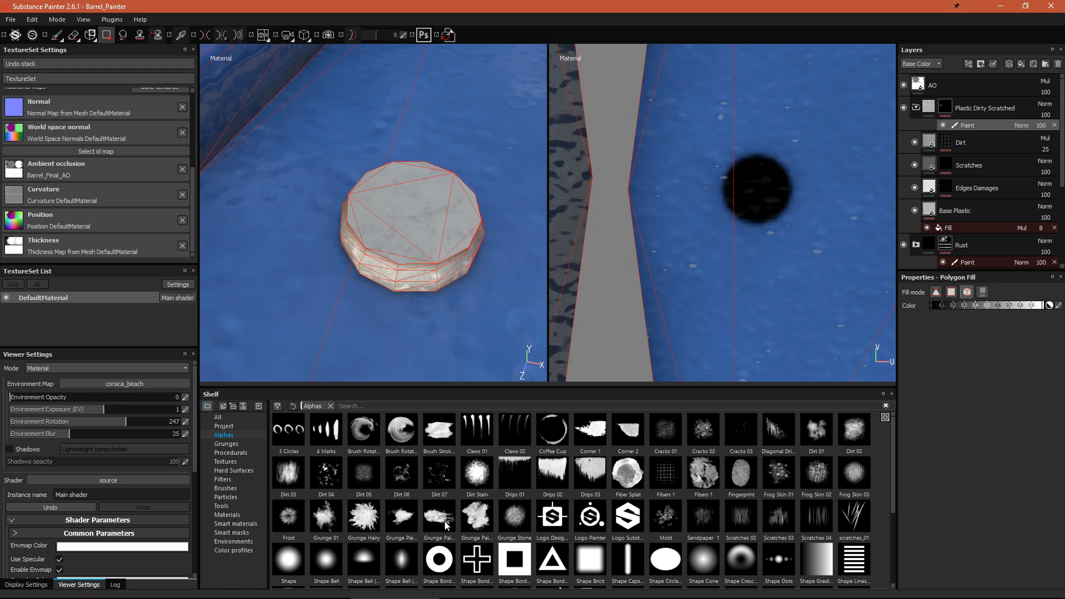
Activate the Paint brush, choose the first brush rotation alpha and reduce the brush size to 6.5
left_click(61, 34)
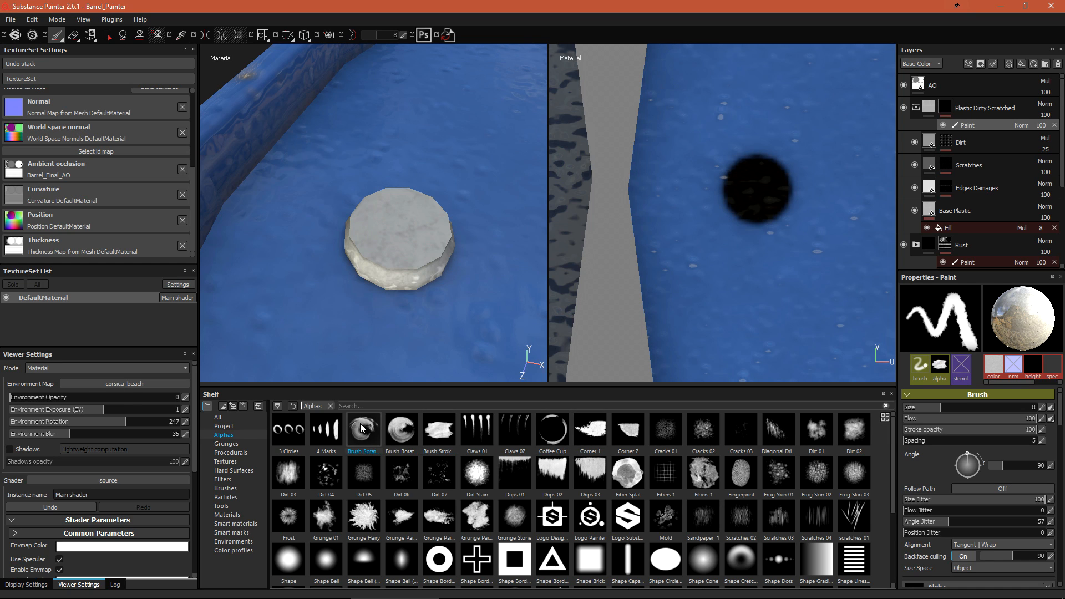
scroll(589, 511, "down", 3)
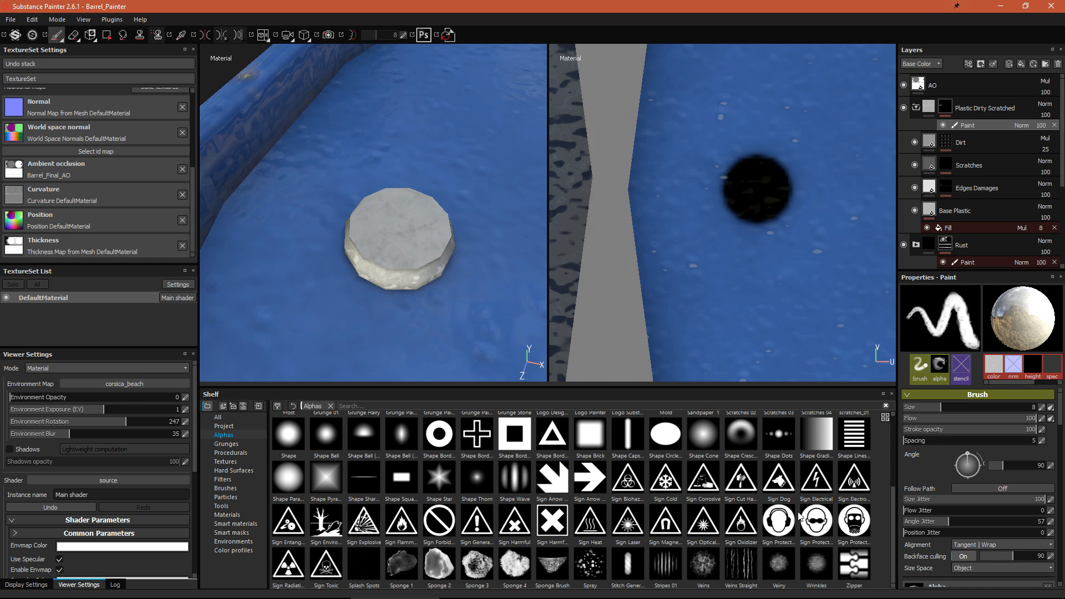
scroll(799, 515, "up", 3)
left_click(555, 435)
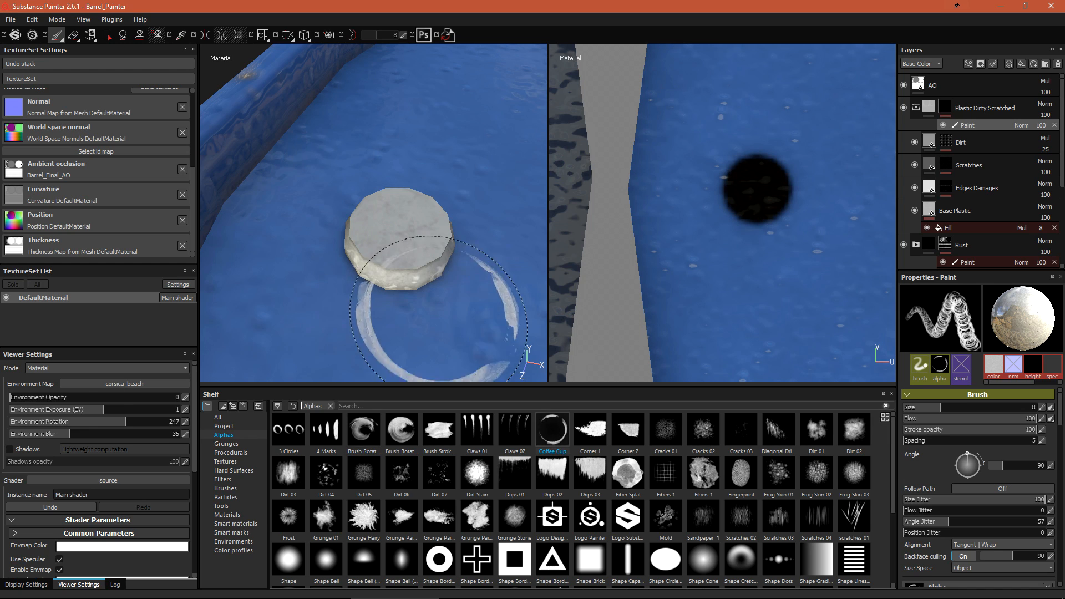
key("bracketleft")
key("bracketleft")
key("bracketleft")
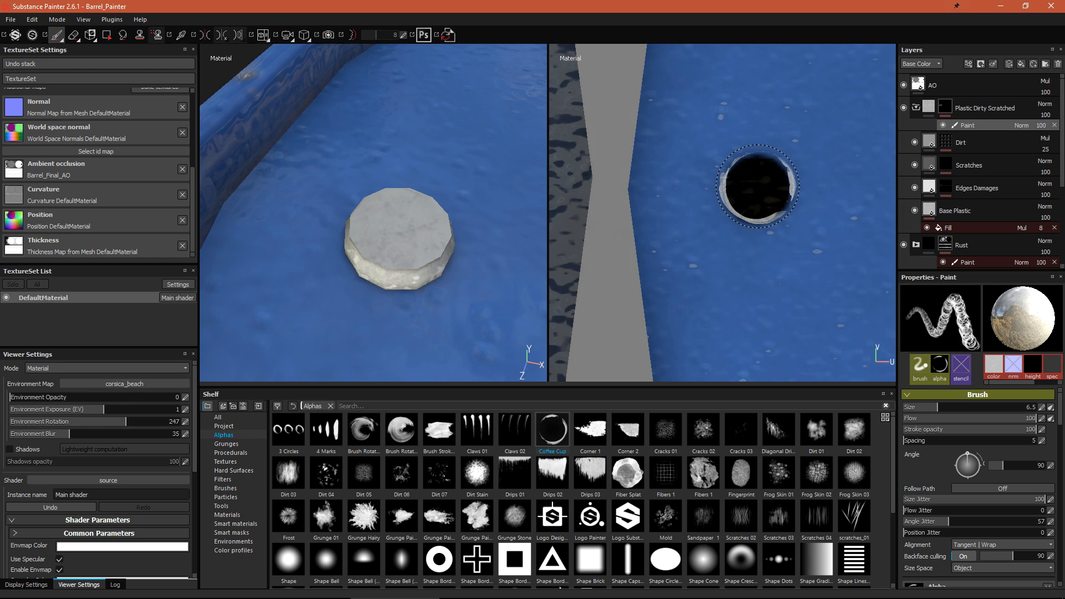
left_click(366, 430)
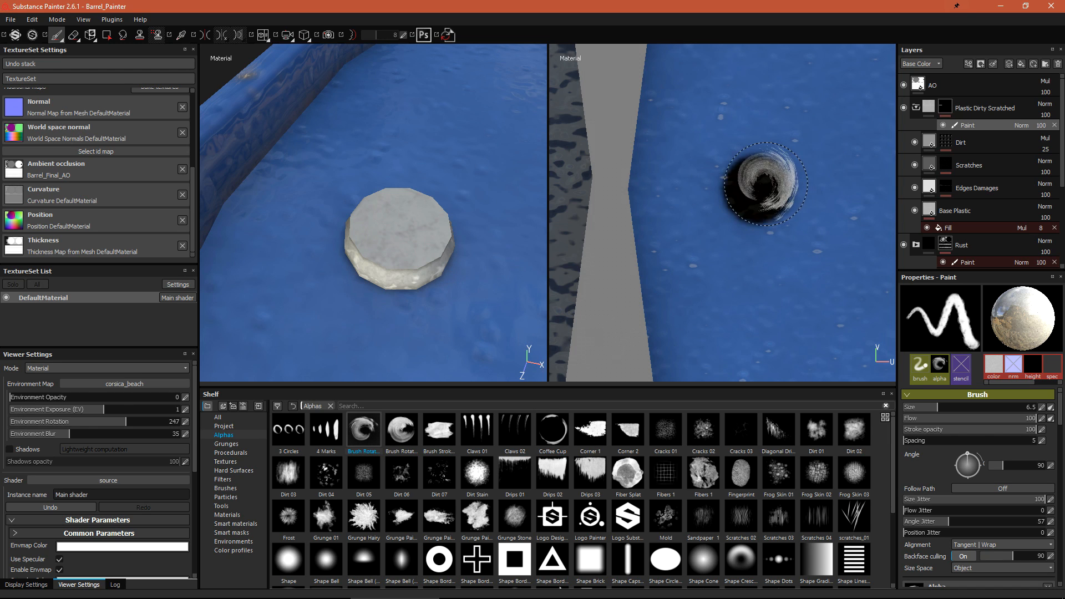
Paint a rough ring around the cap's dark circle in the UV view, in the Plastic Dirty Scratched mask
mouse_move(743, 183)
left_mouse_down()
mouse_move(755, 186)
mouse_move(740, 161)
mouse_move(716, 217)
mouse_move(744, 189)
mouse_move(758, 199)
left_mouse_up()
mouse_move(291, 300)
left_mouse_down("alt")
mouse_move(433, 221)
mouse_move(367, 281)
left_mouse_up("alt")
scroll(384, 270, "down", 4)
scroll(385, 268, "up", 4)
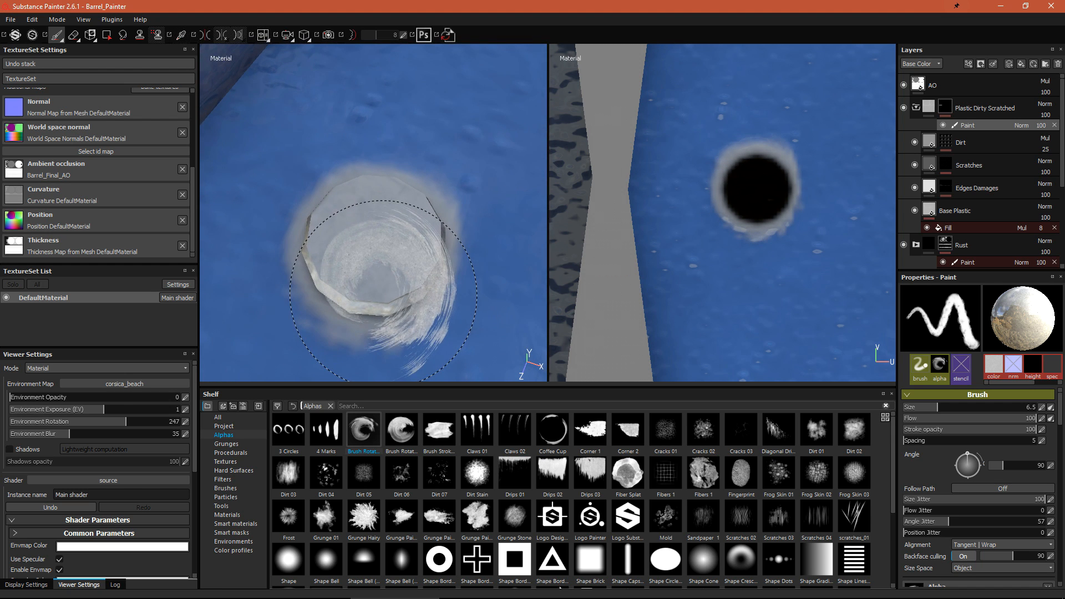
left_click(981, 137)
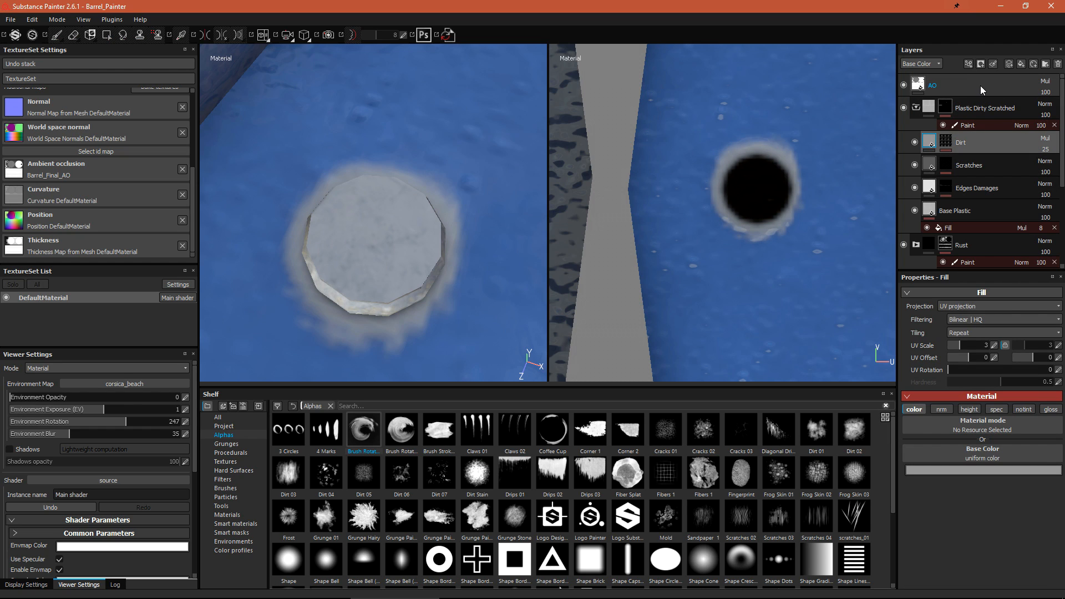
left_click(1008, 64)
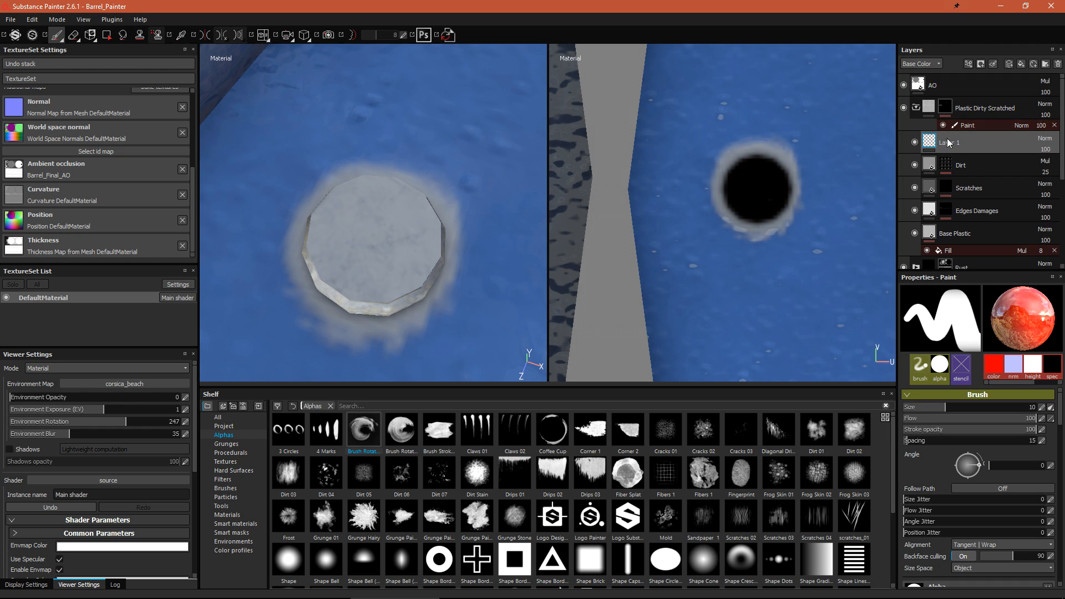
right_click(980, 144)
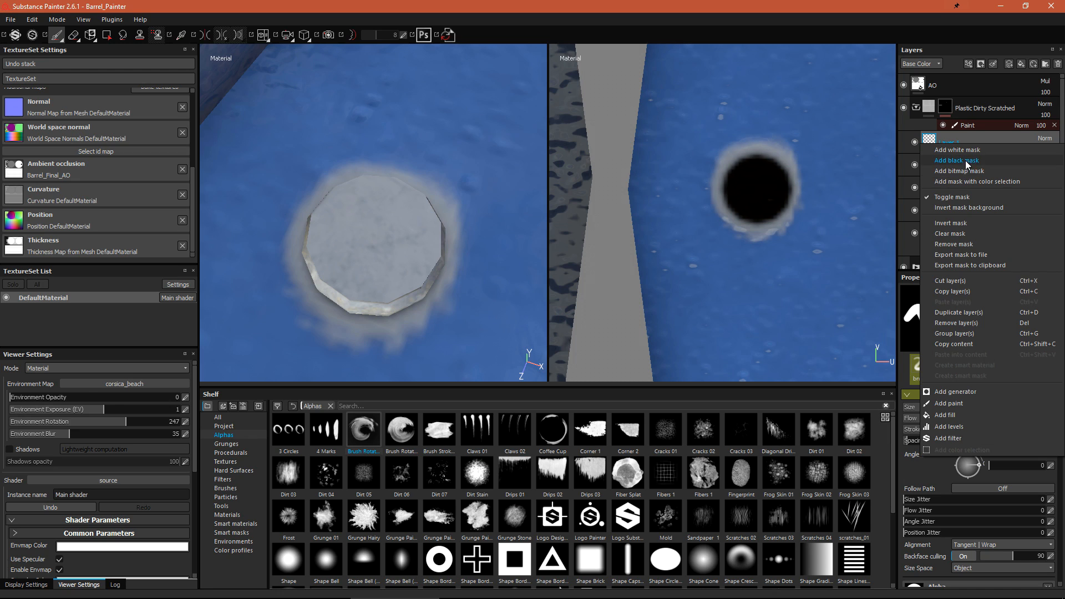
left_click(977, 111)
left_click(970, 144)
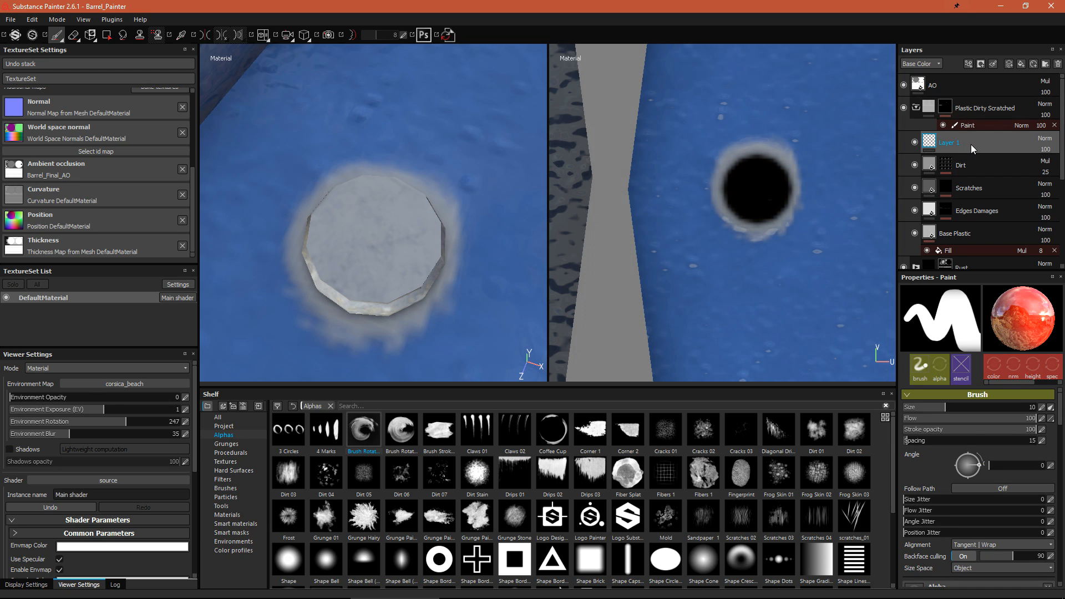
key("Delete")
Search the shelf for "metal", add the Steel Rust and Wear material above Dirt and delete the plain fill layer
left_click(1022, 65)
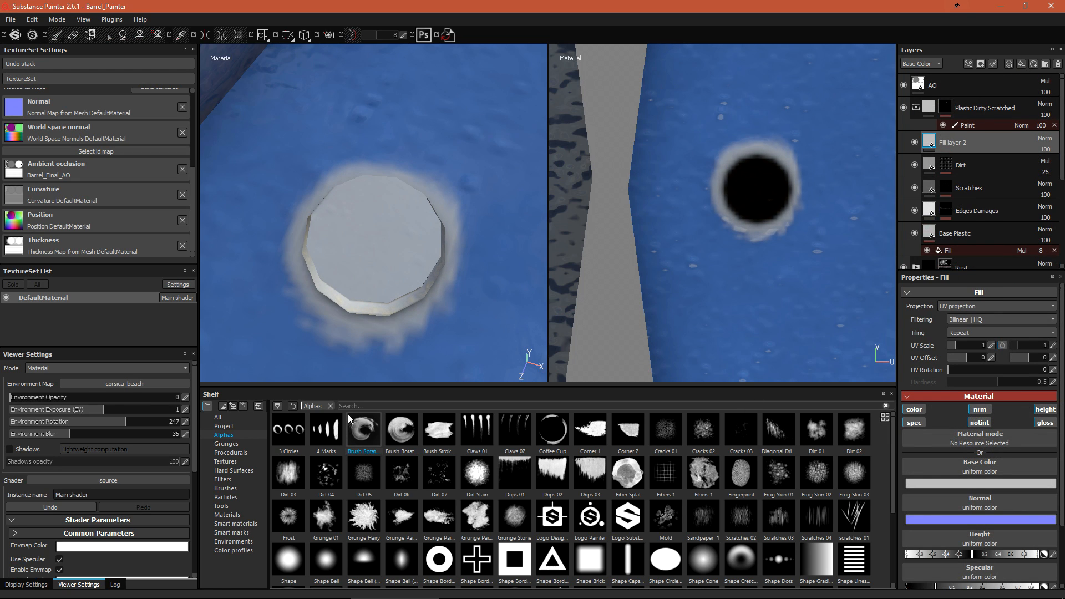
left_click(331, 407)
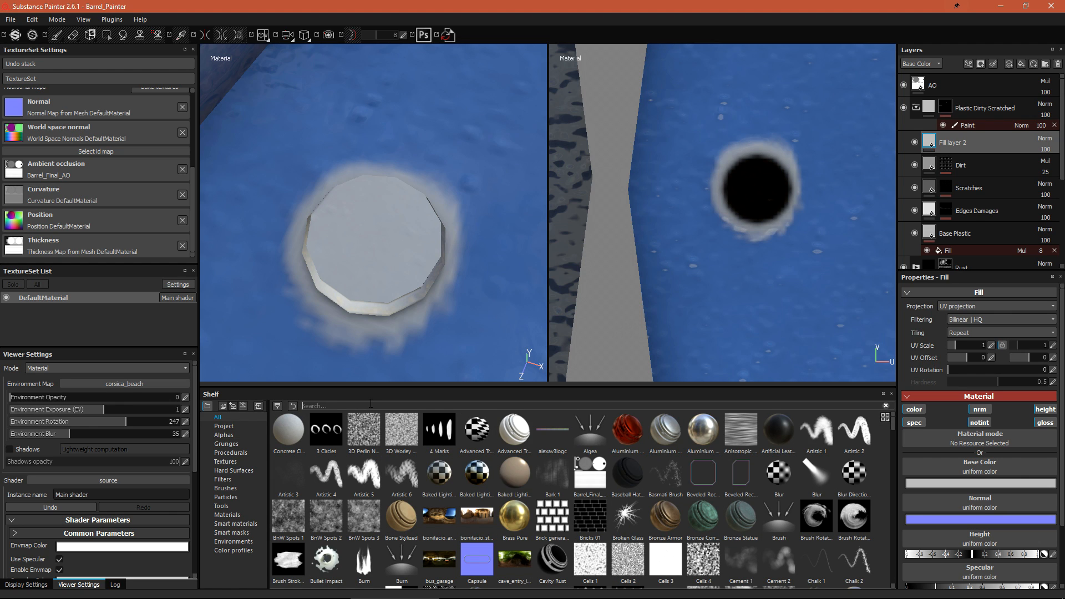
left_click(371, 406)
type("metal")
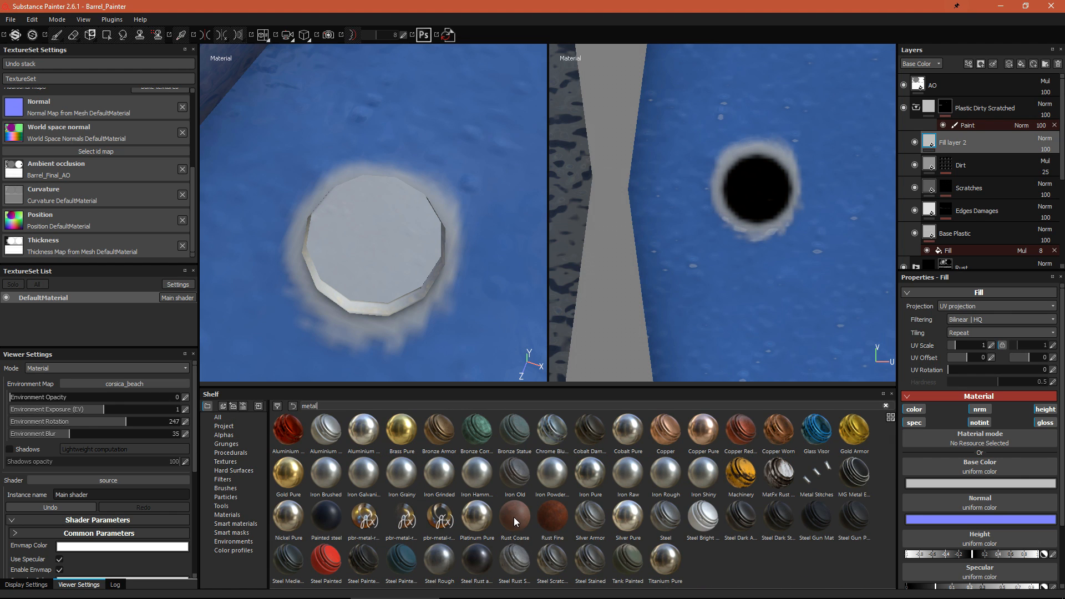
left_click_drag(472, 558, 963, 145)
left_click(966, 144)
key("Delete")
left_click_drag(361, 234, 415, 170, "alt")
Add a black mask to the Steel Rust and Wear layer
right_click(930, 141)
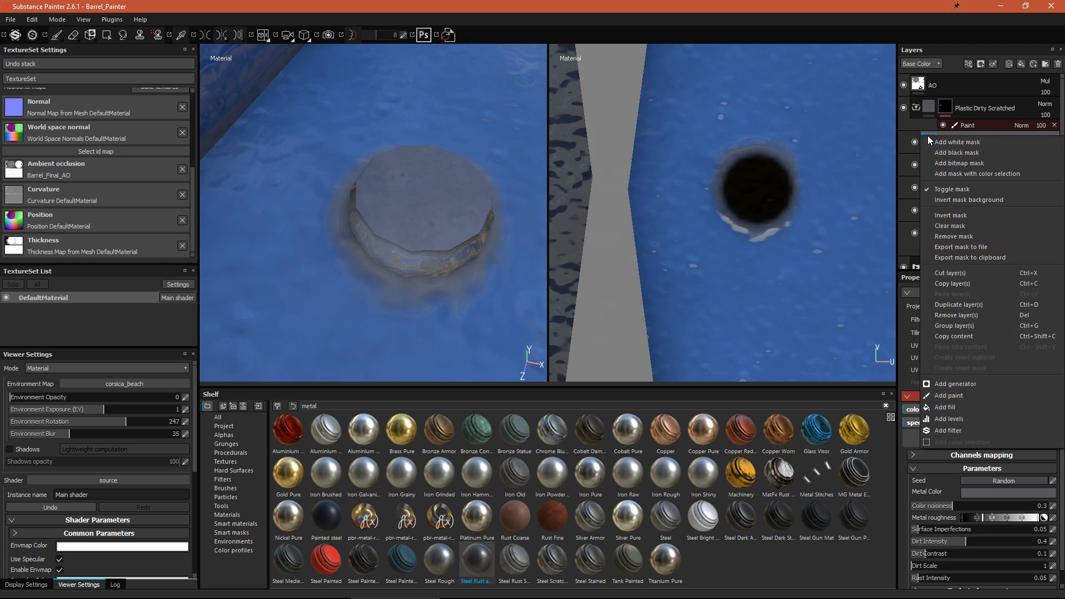
left_click(972, 153)
left_click_drag(388, 244, 417, 211, "alt")
scroll(410, 222, "up", 4)
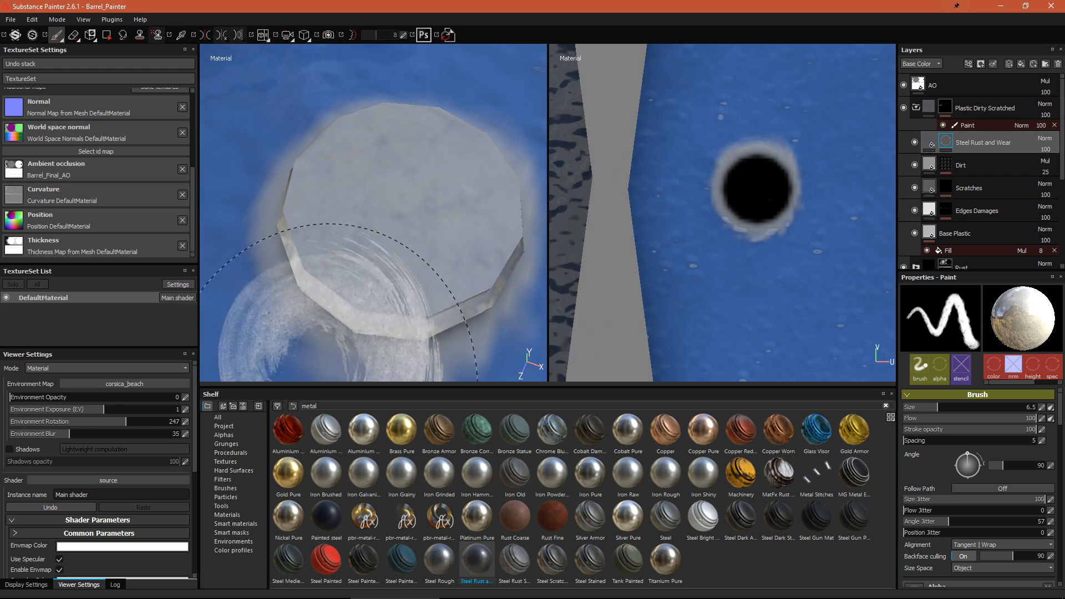
Choose the solid Shape Circle alpha from the shelf for the brush
left_click(224, 435)
left_click(225, 489)
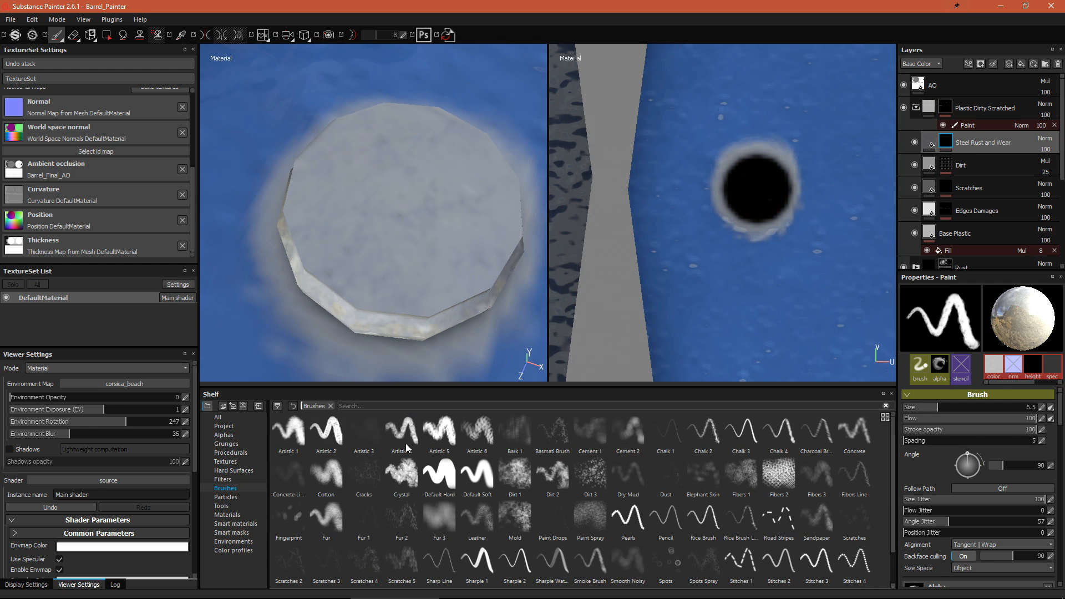
left_click(226, 436)
left_click(344, 430)
scroll(457, 525, "down", 3)
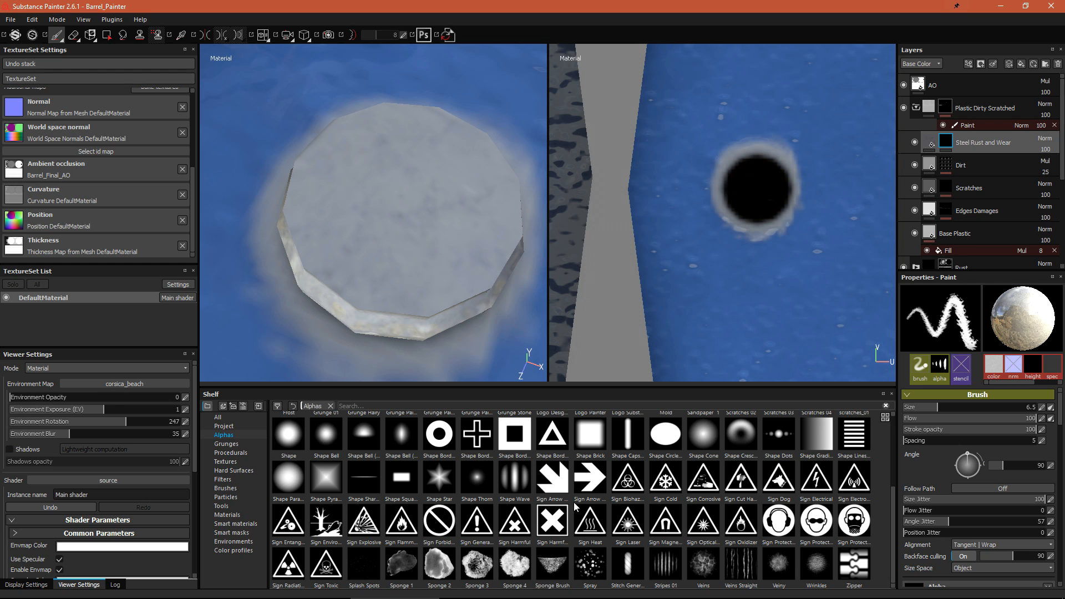
left_click(670, 443)
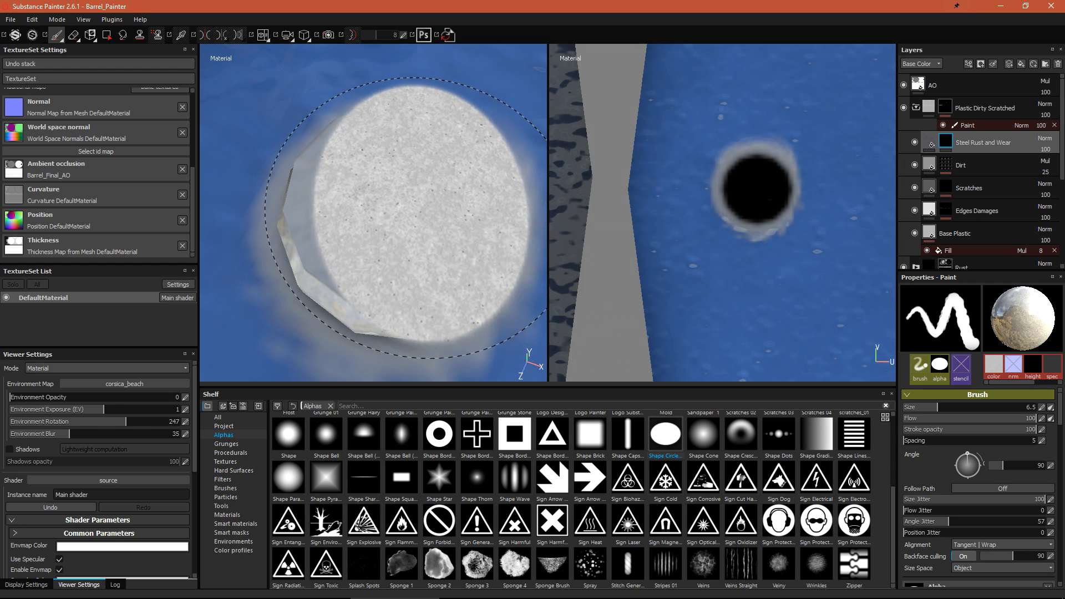
Reduce the brush size to 1.87 and stamp one off-centre circle on the cap's top in the Steel Rust and Wear mask
right_click_drag(420, 195, 384, 194, "ctrl")
left_click(448, 217)
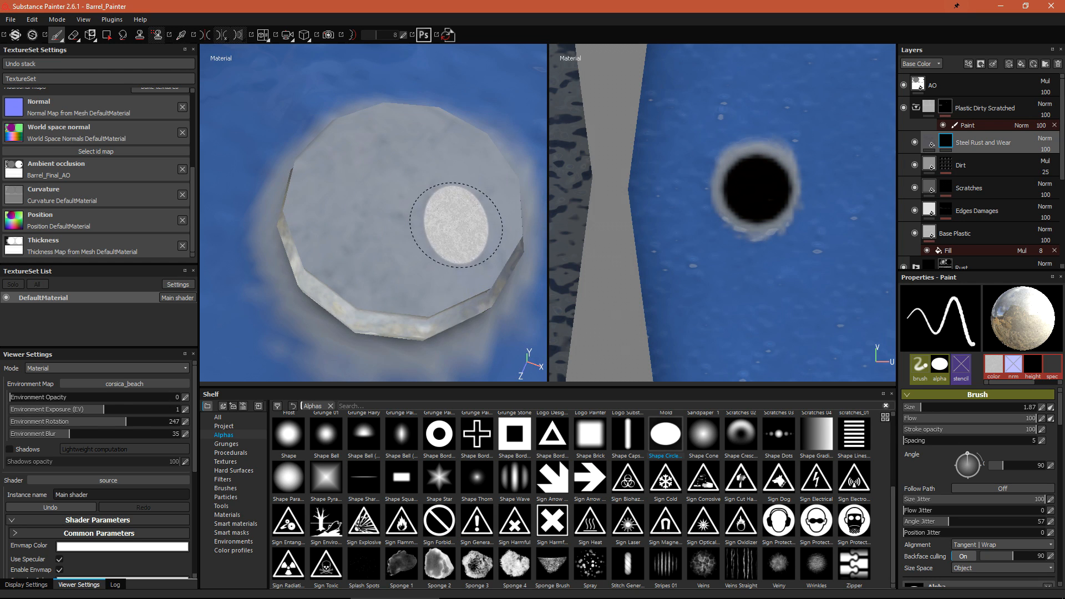
mouse_move(438, 236)
left_mouse_down("alt")
mouse_move(326, 309)
mouse_move(391, 293)
left_mouse_up("alt")
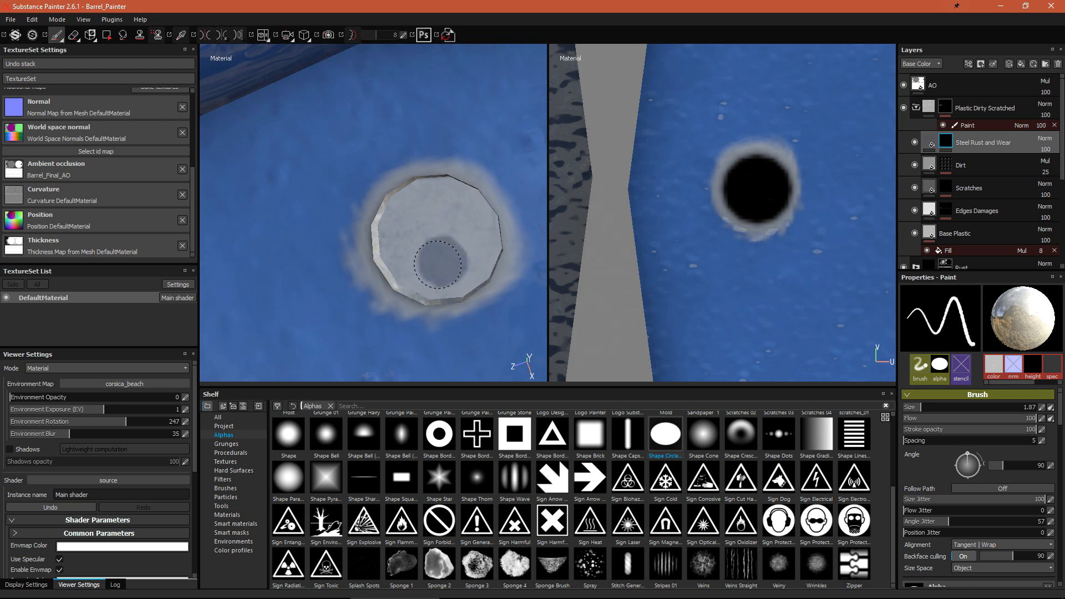
scroll(474, 283, "down", 3)
mouse_move(473, 283)
left_mouse_down("alt")
mouse_move(454, 270)
mouse_move(490, 286)
mouse_move(410, 333)
left_mouse_up("alt")
scroll(461, 283, "up", 5)
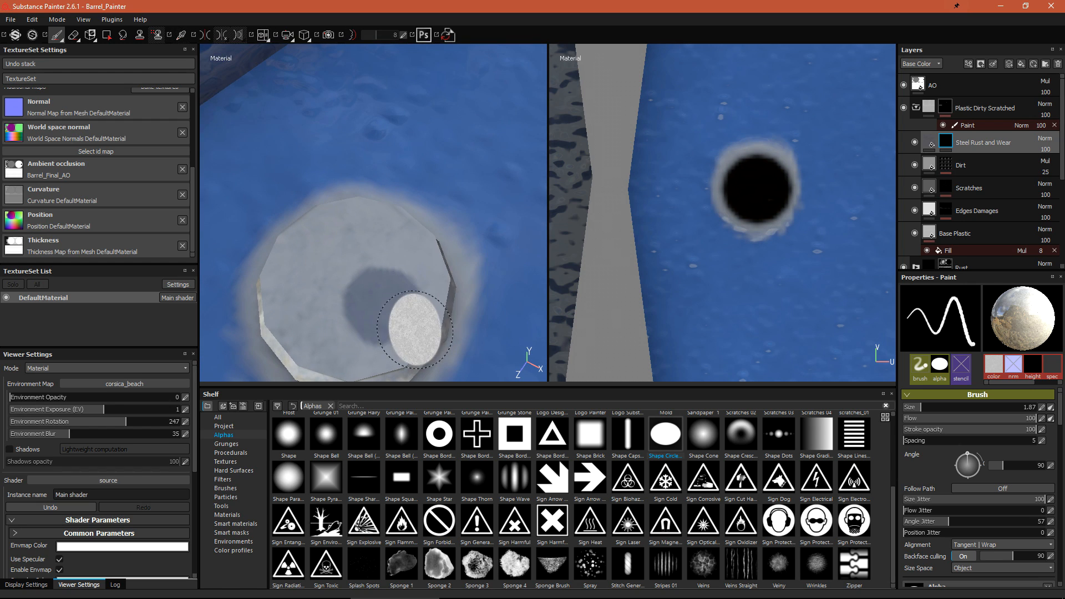
Turn off the spec and notint channels of Steel Rust and Wear and set its Metal Color to near black (RGB 0.006)
left_click(932, 144)
scroll(982, 513, "down", 1)
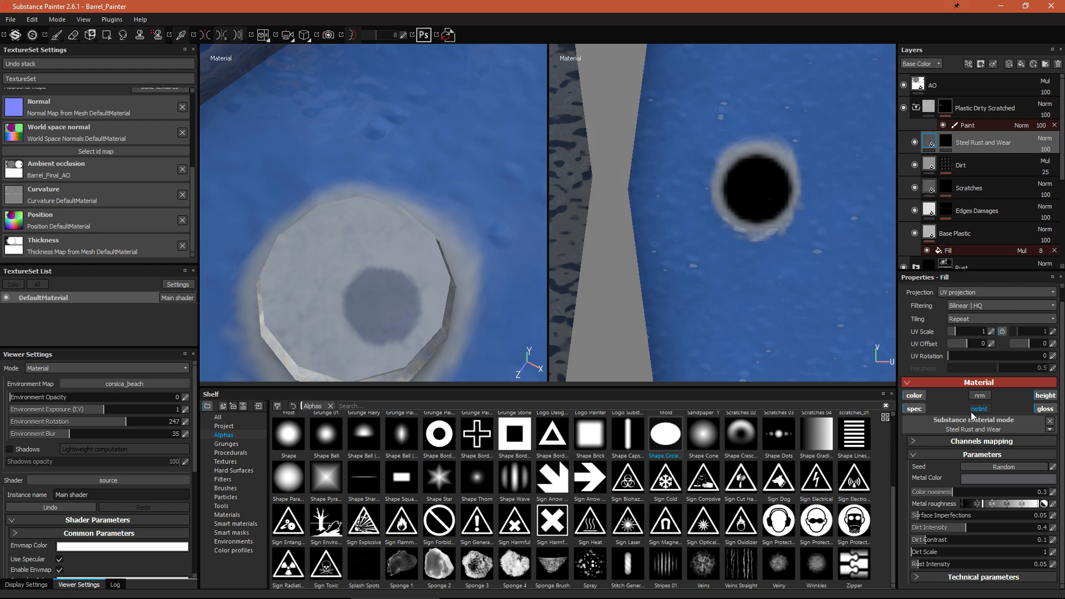
left_click_drag(419, 312, 535, 324, "alt")
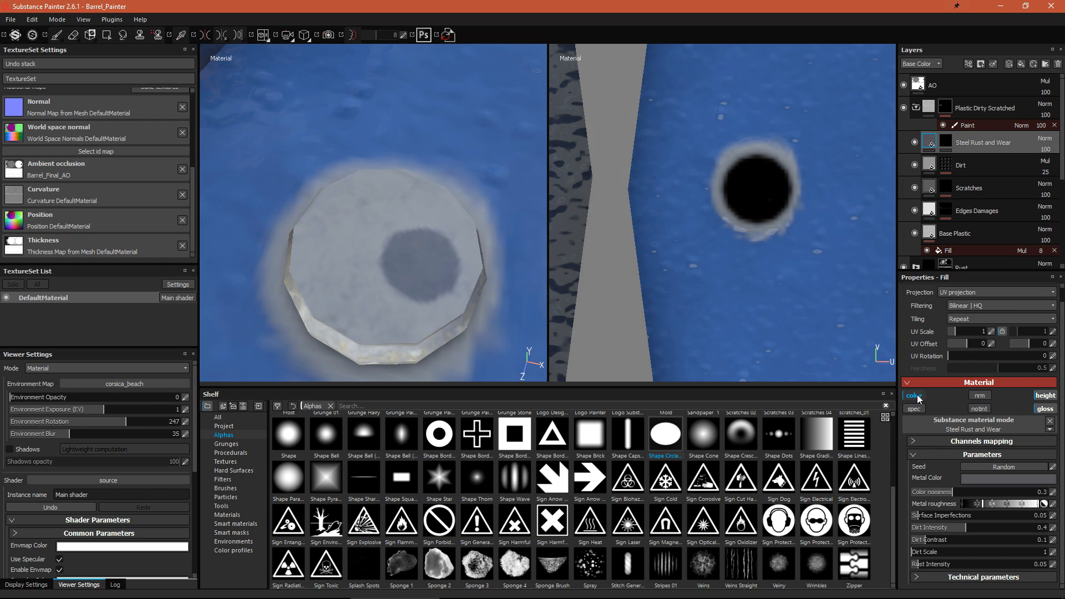
left_click(996, 480)
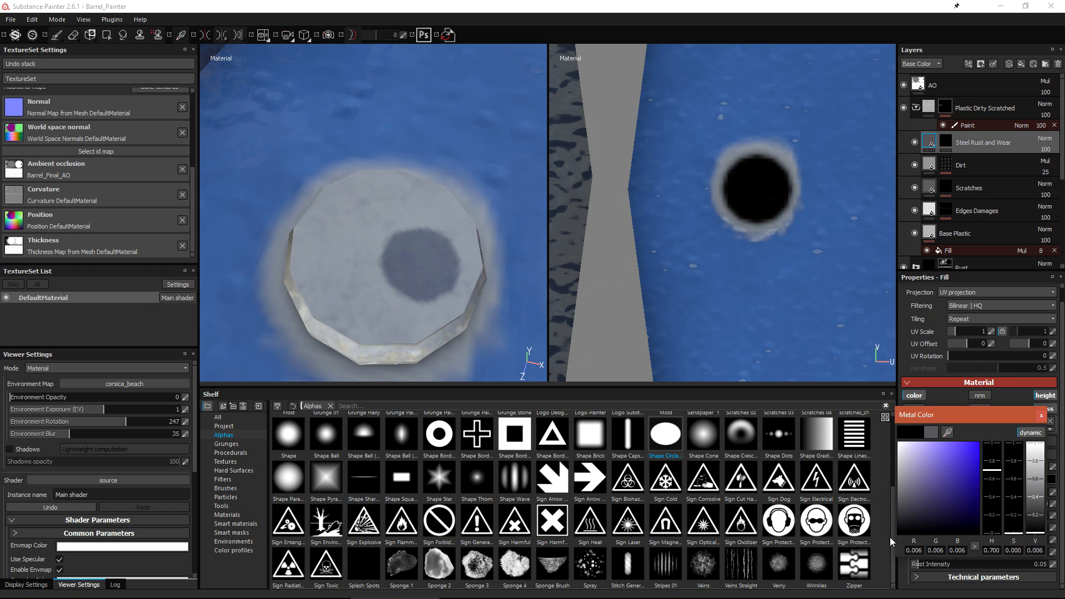
left_click(1041, 416)
key("b")
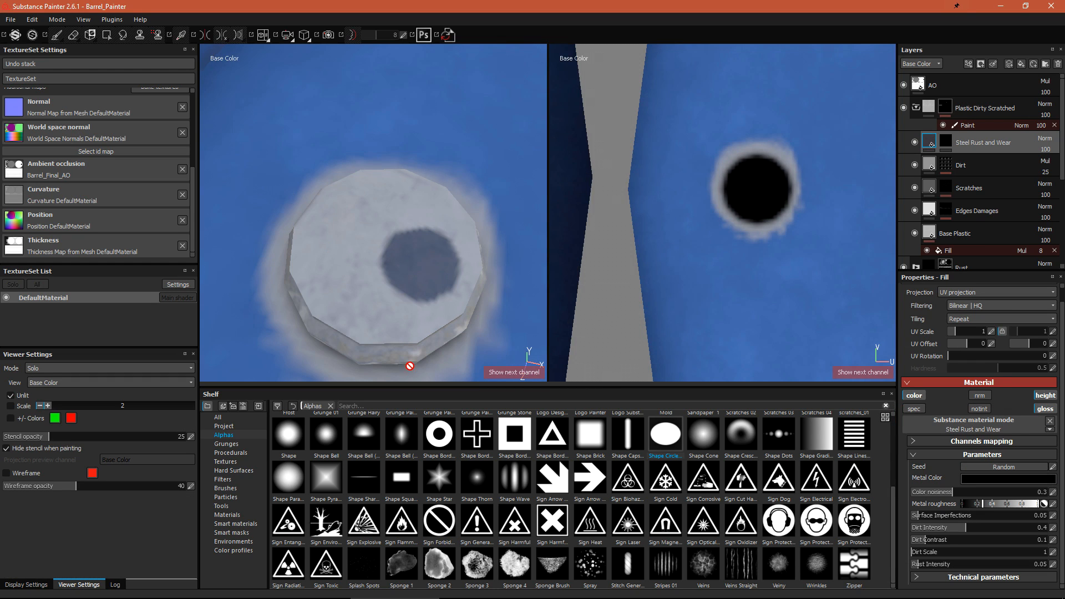
key("m")
Set Dirt Intensity and Dirt Contrast to 0 and Rust Intensity to 0.46, and expand the technical parameters
left_click_drag(951, 531, 861, 552)
left_click_drag(930, 566, 960, 594)
left_click(927, 577)
Examine the cap and the large raised ring on the lid, and collapse the Plastic Dirty Scratched group
left_click_drag(368, 333, 432, 255, "alt")
scroll(431, 253, "down", 5)
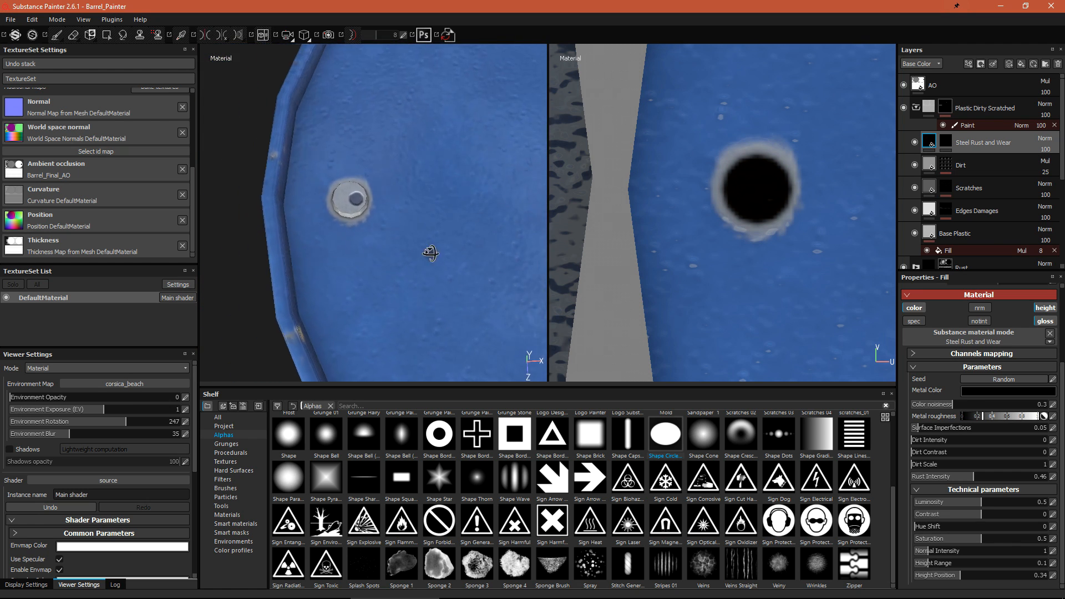
scroll(438, 257, "down", 3)
left_click_drag(385, 224, 254, 247, "alt")
scroll(511, 218, "up", 5)
middle_click_drag(511, 218, 392, 240, "alt")
scroll(410, 226, "down", 1)
scroll(410, 226, "up", 4)
left_click_drag(410, 226, 421, 278, "alt")
left_click(916, 108)
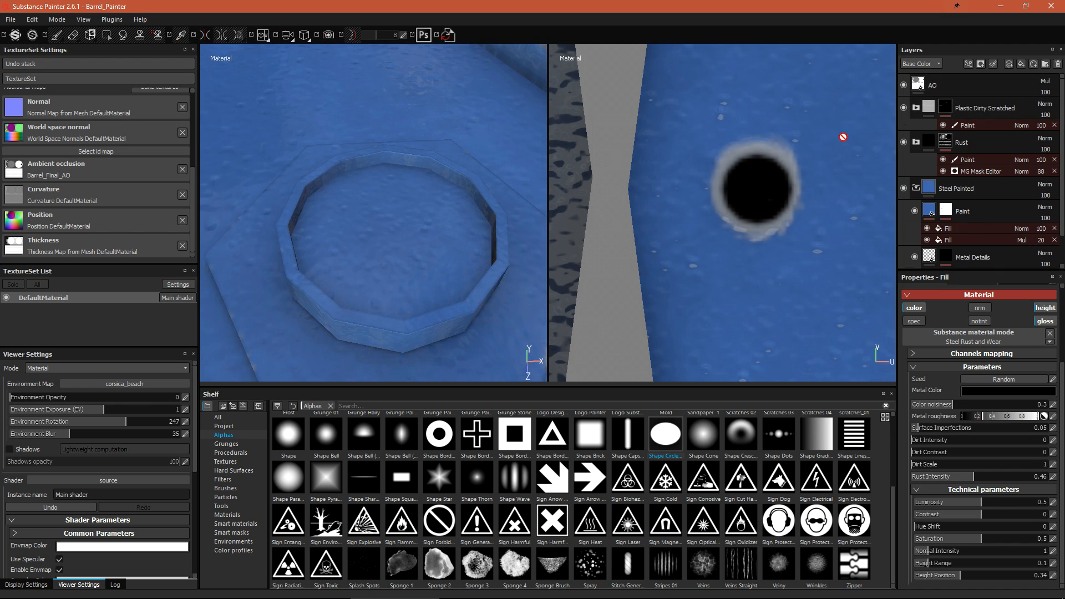
Add a new folder between the AO and Plastic Dirty Scratched layers and name it Pour Spout
scroll(378, 240, "down", 3)
left_click_drag(378, 239, 399, 278, "alt")
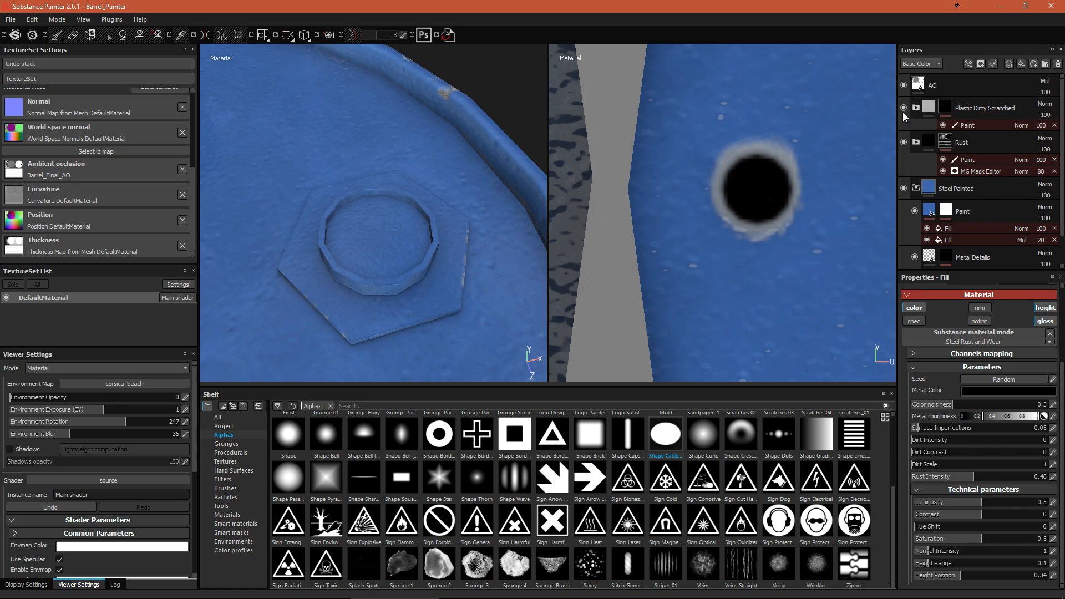
left_click(916, 188)
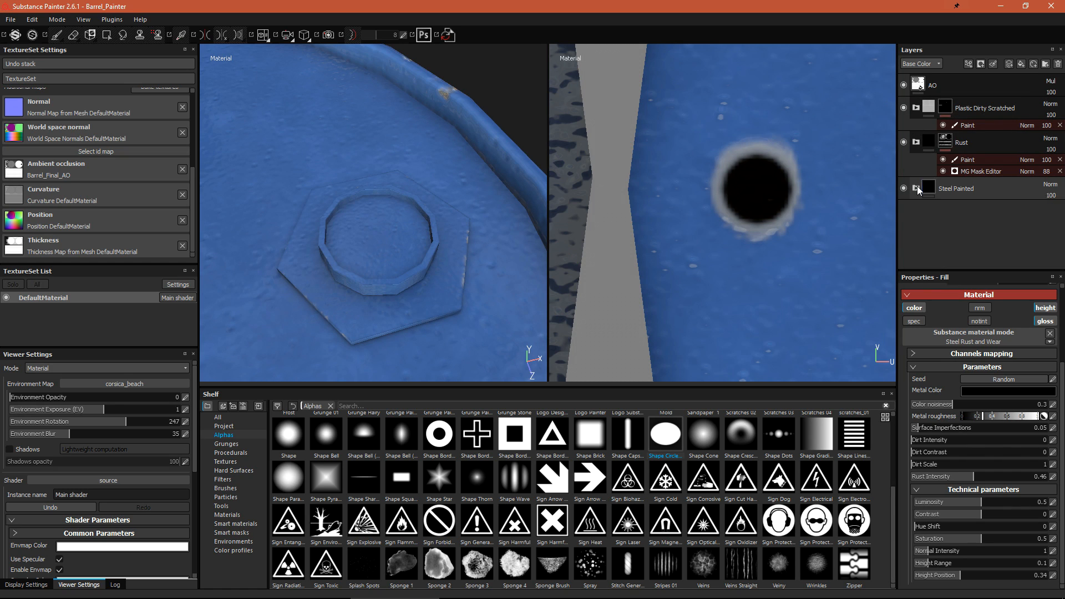
left_click(968, 87)
left_click(1049, 67)
left_click_drag(950, 86, 959, 117)
double_click(951, 108)
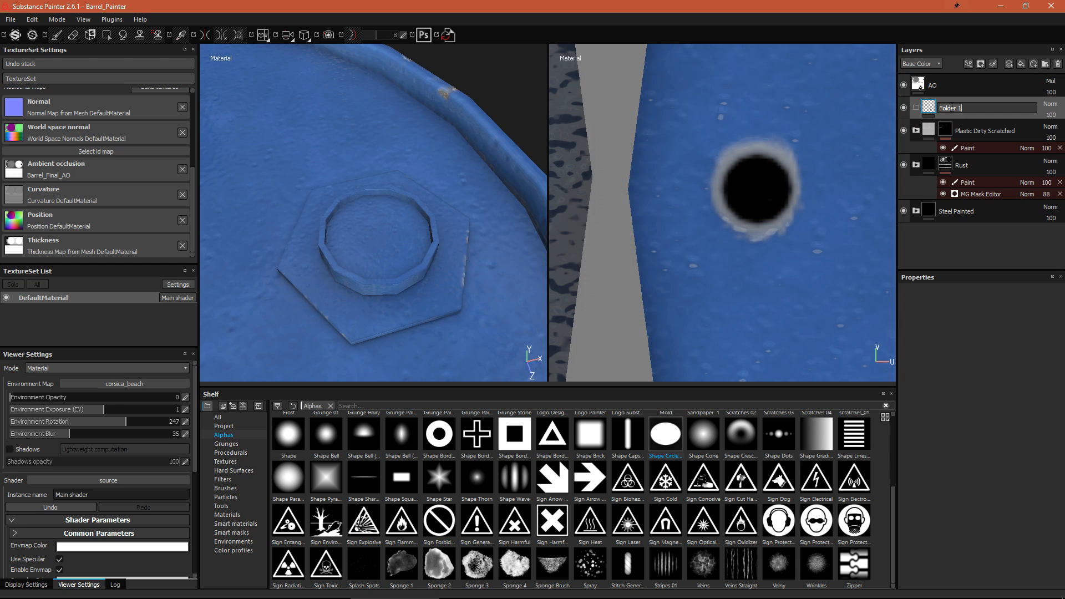
type("Pour Spout")
key("Return")
Find the Steel Rust Surface material by searching for metal, place it in the Pour Spout folder, and give the folder a black mask
left_click(331, 405)
type("met")
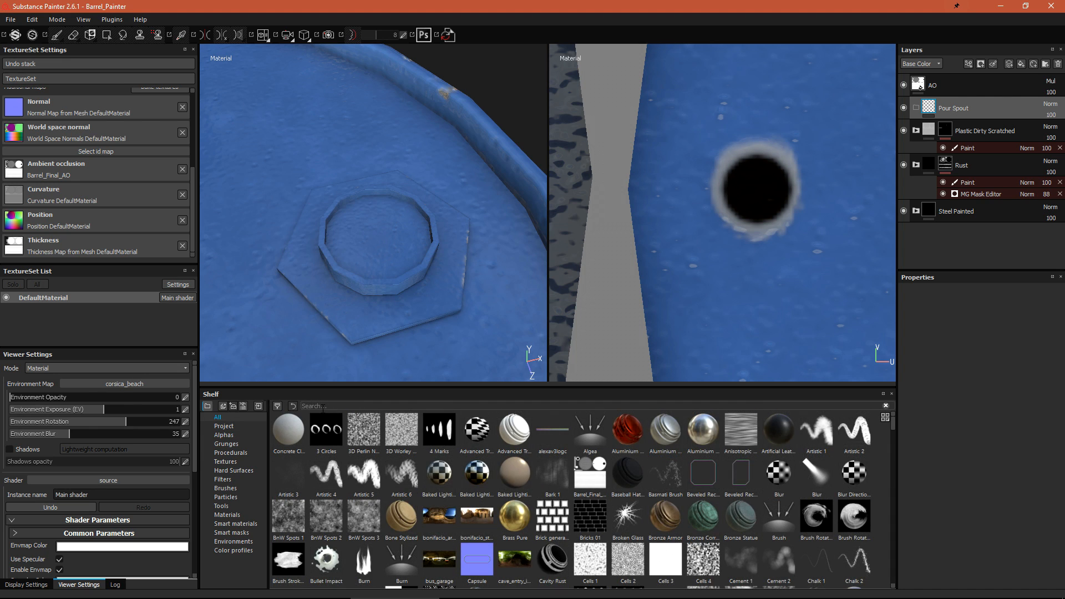
type("al")
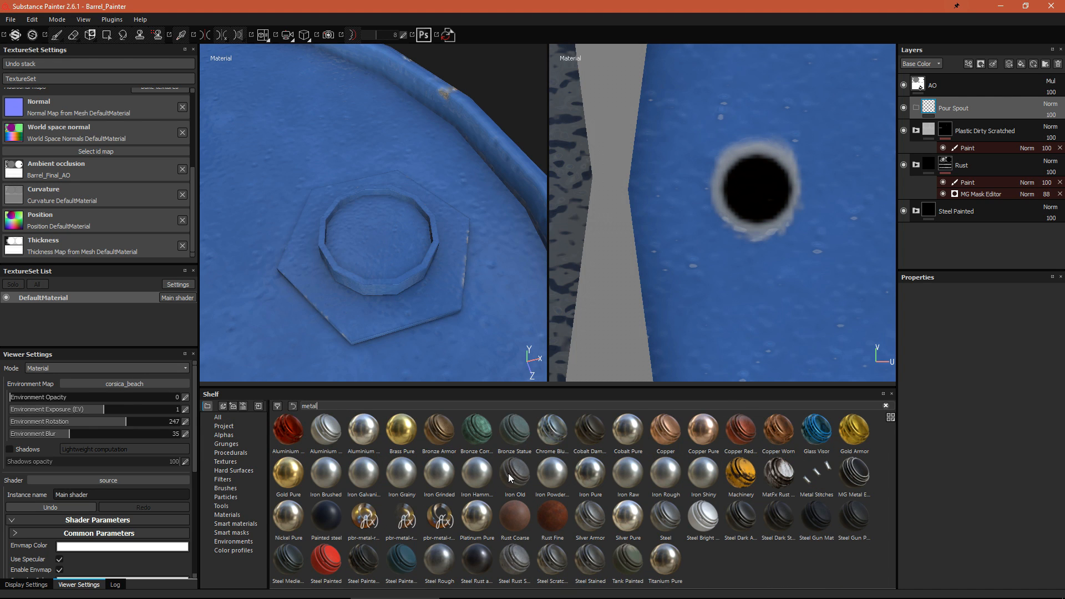
left_click_drag(527, 554, 954, 109)
right_click(934, 110)
left_click(954, 120)
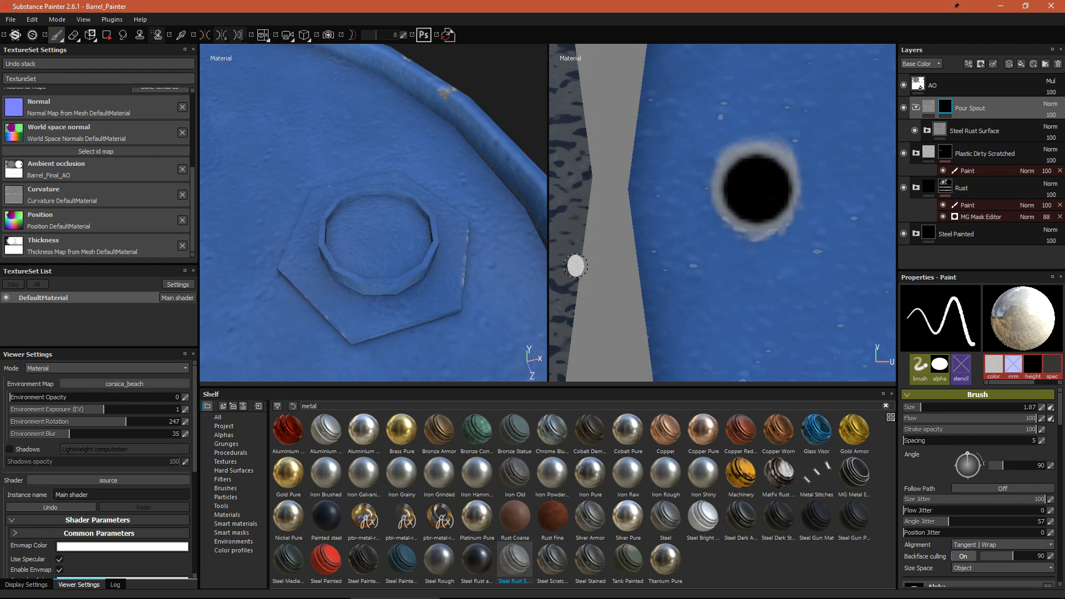
Reveal the raised ring and its hexagonal base in the Pour Spout mask using Polygon Fill
left_click(106, 36)
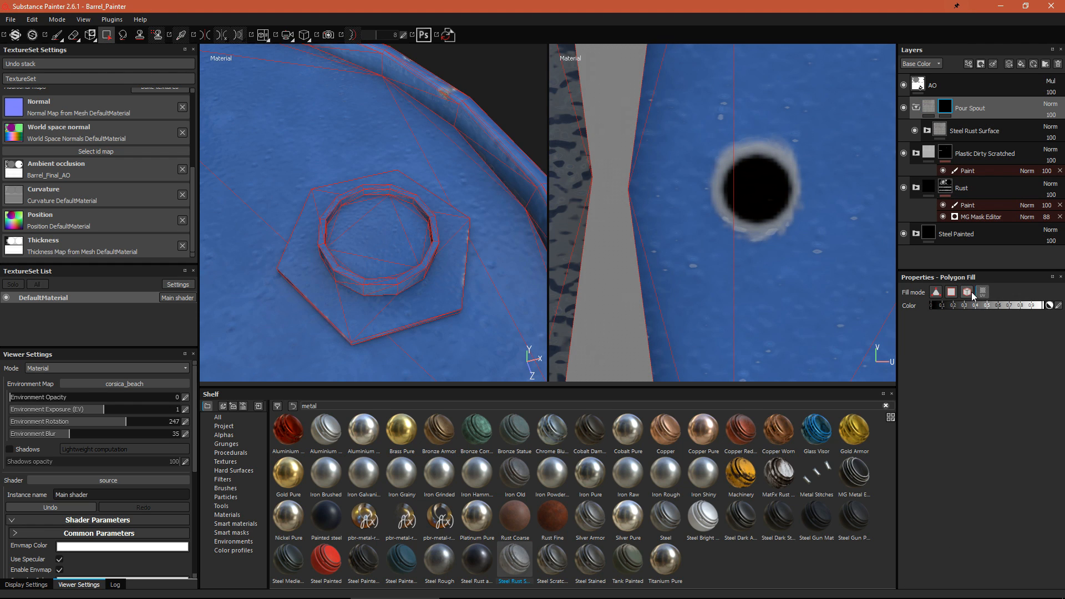
scroll(849, 252, "down", 5)
left_click(606, 290)
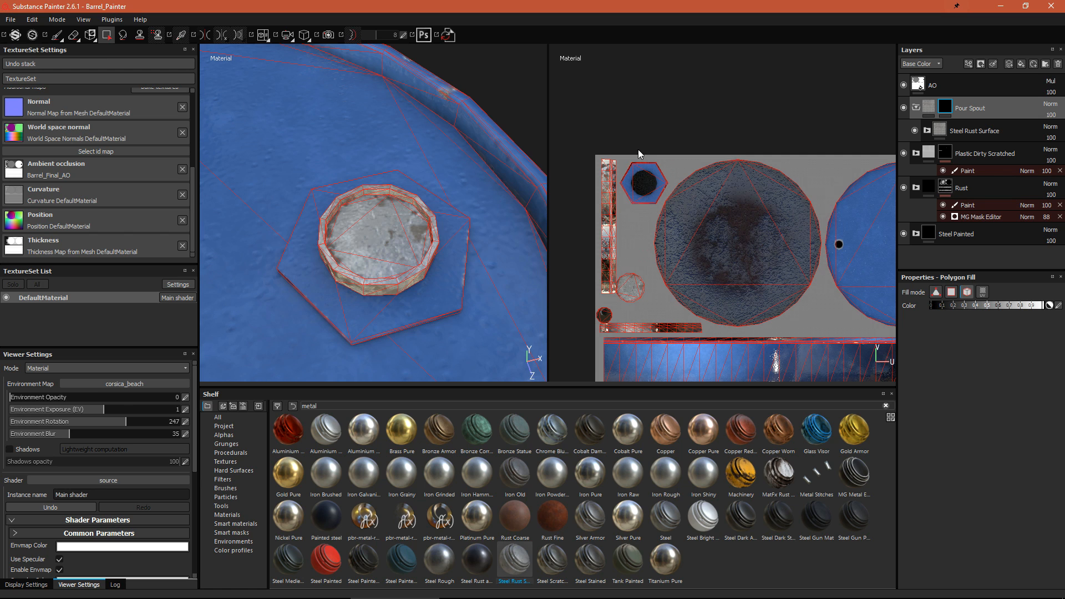
left_click(632, 166)
key("F2")
Add a paint effect to the Pour Spout mask for refining around the black hexagon on the lid's UV island
right_click(950, 109)
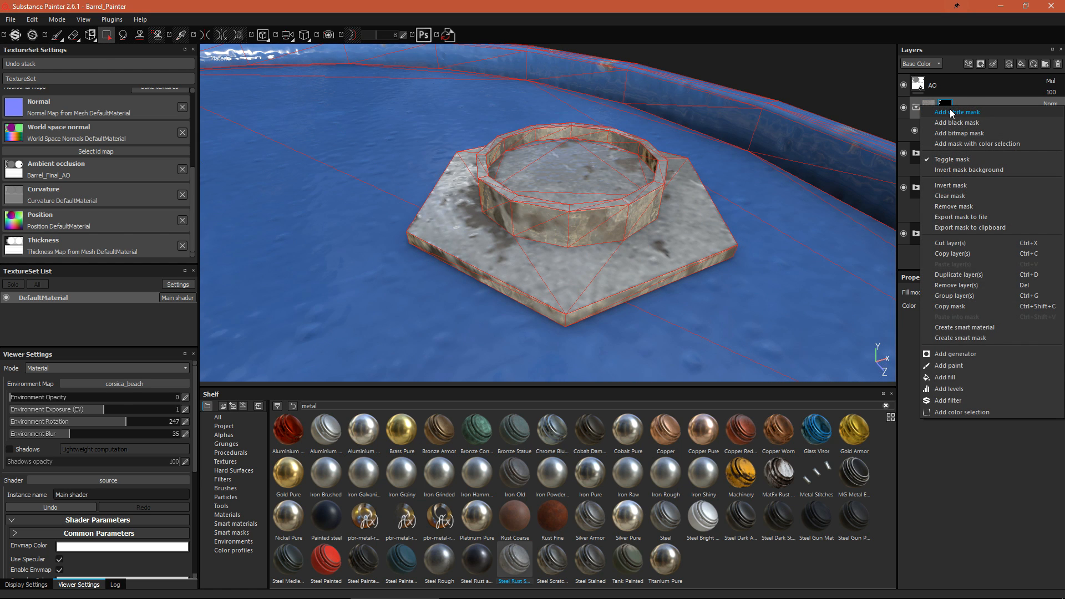
left_click(966, 363)
key("F1")
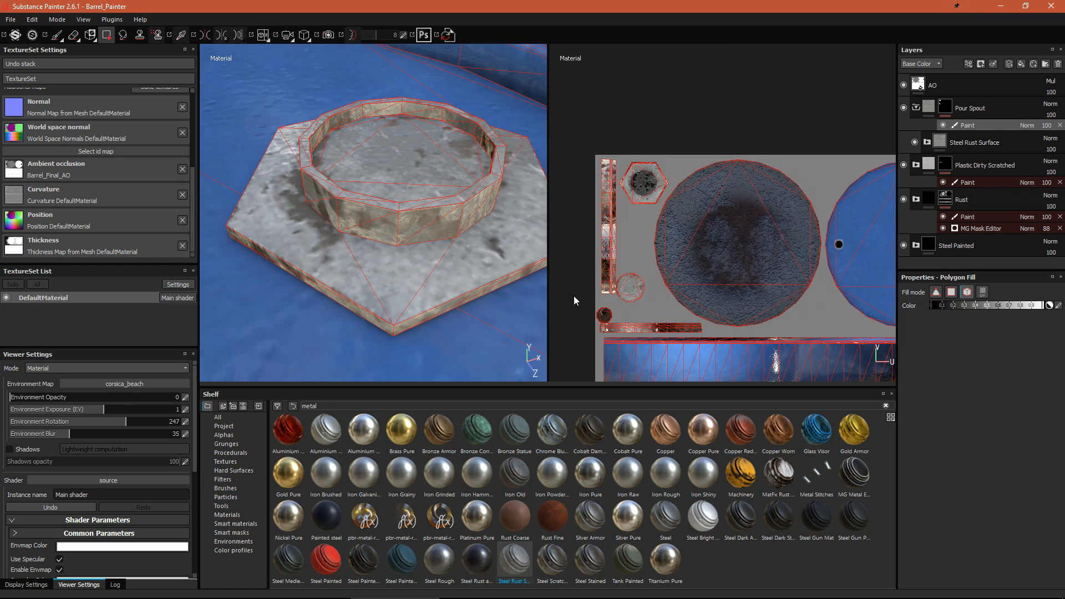
scroll(711, 225, "up", 12)
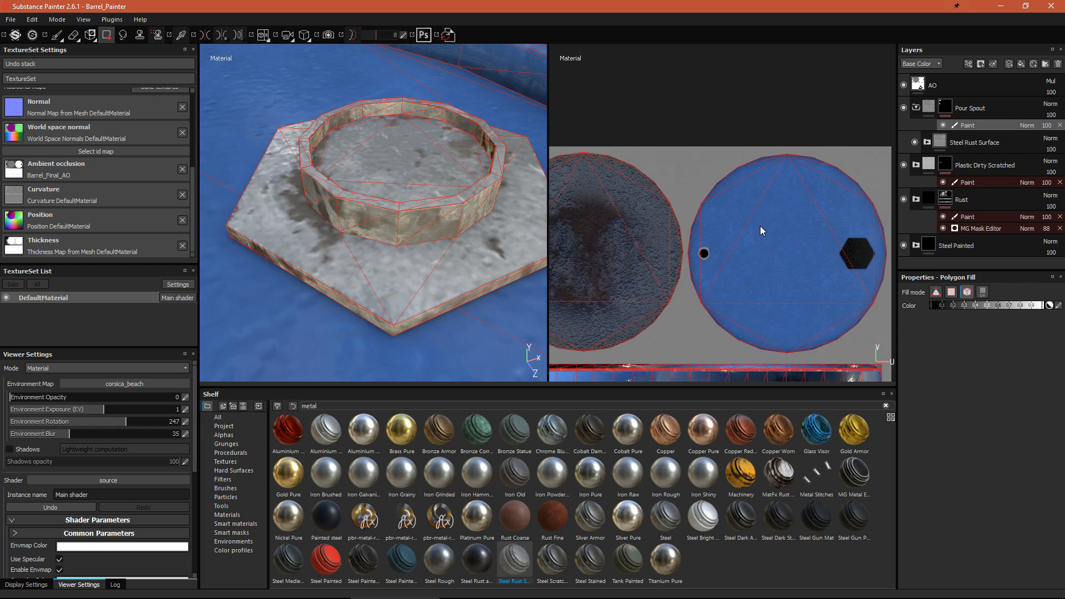
mouse_move(750, 241)
left_mouse_down("alt")
mouse_move(744, 220)
mouse_move(763, 232)
left_mouse_up("alt")
middle_click_drag(729, 256, 738, 230, "alt")
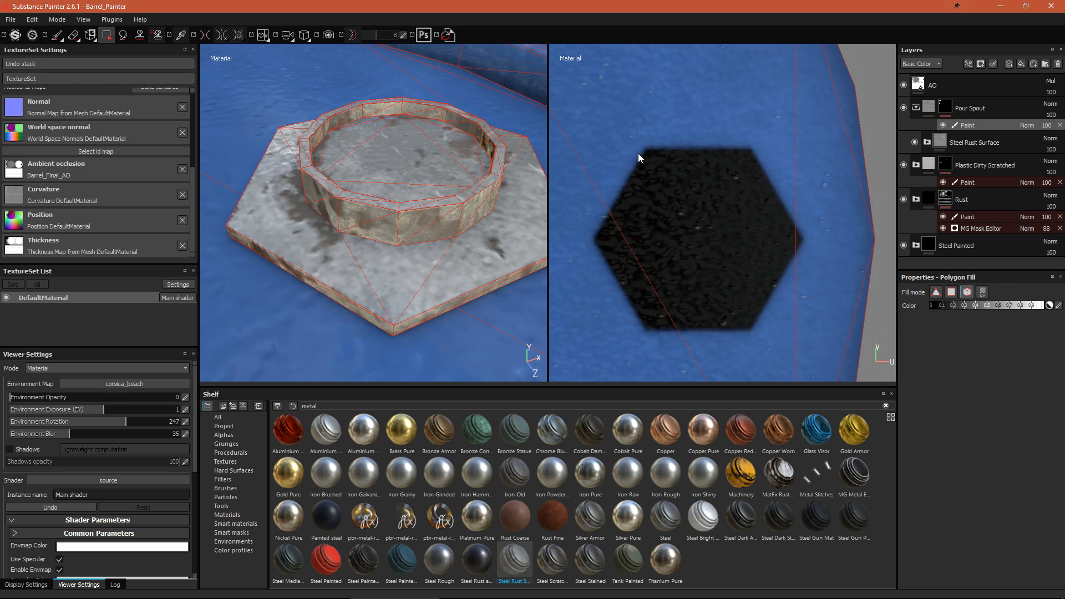
left_click(585, 245)
key("ctrl+z")
Switch to the Paint tool and load the Chalk 3 brush preset
key("1")
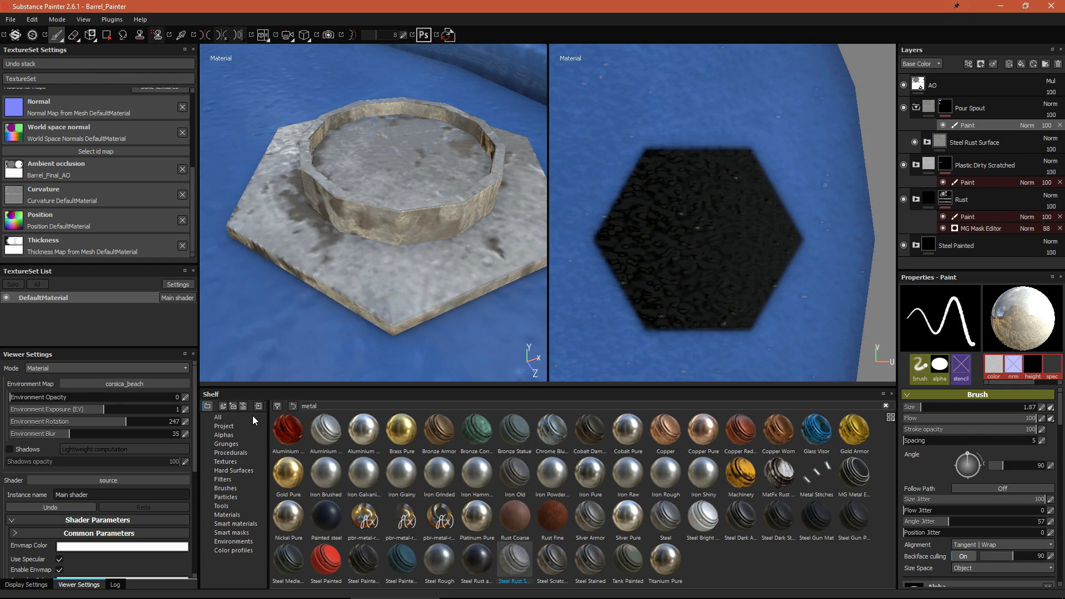
left_click(226, 425)
left_click(226, 435)
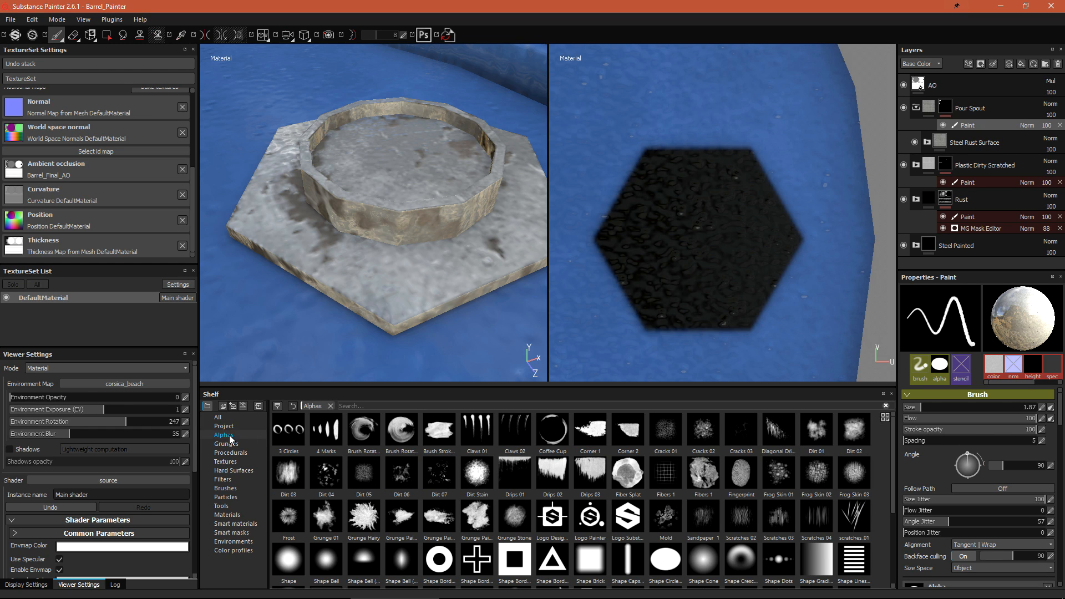
left_click(226, 489)
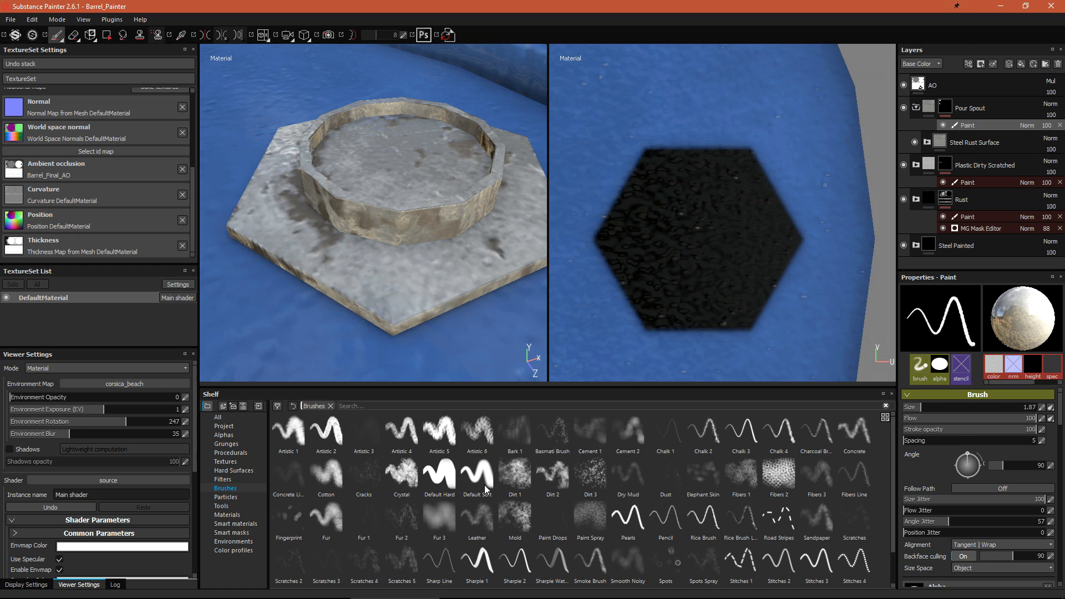
mouse_move(486, 490)
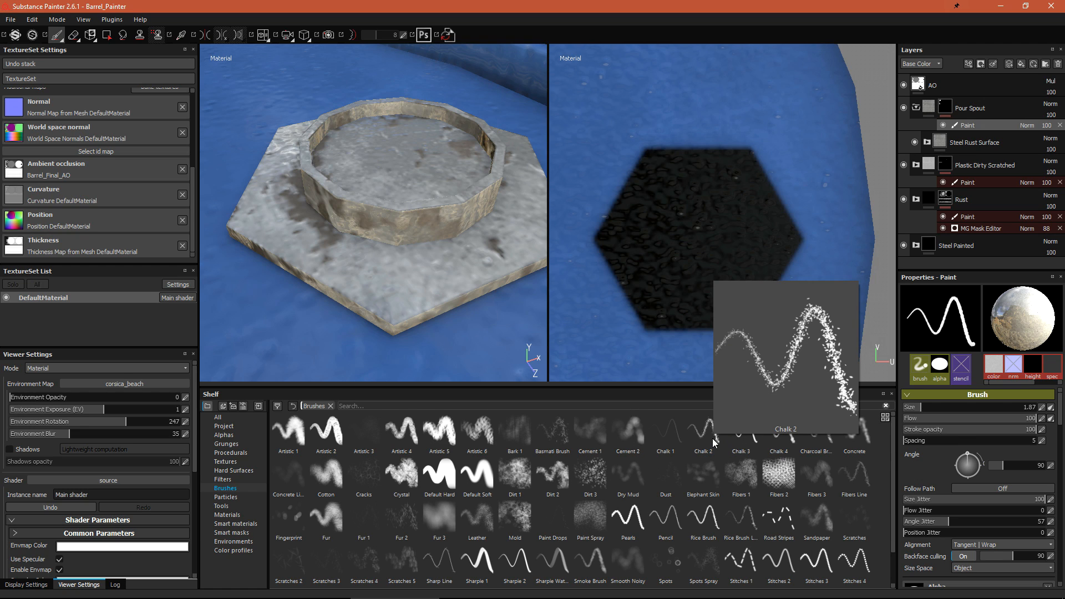
left_click(749, 440)
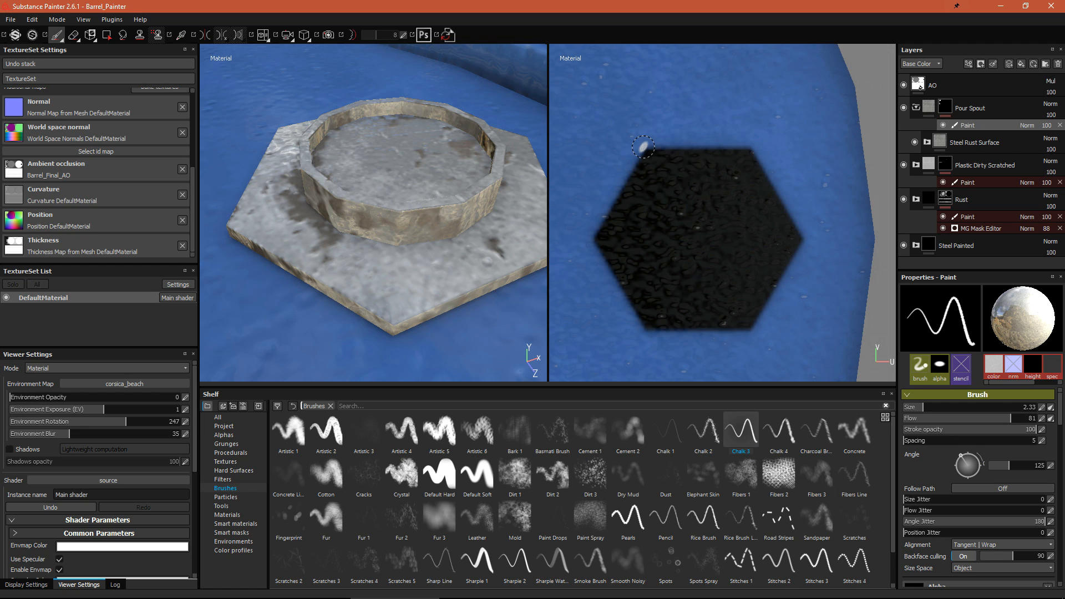
left_click_drag(644, 149, 627, 176)
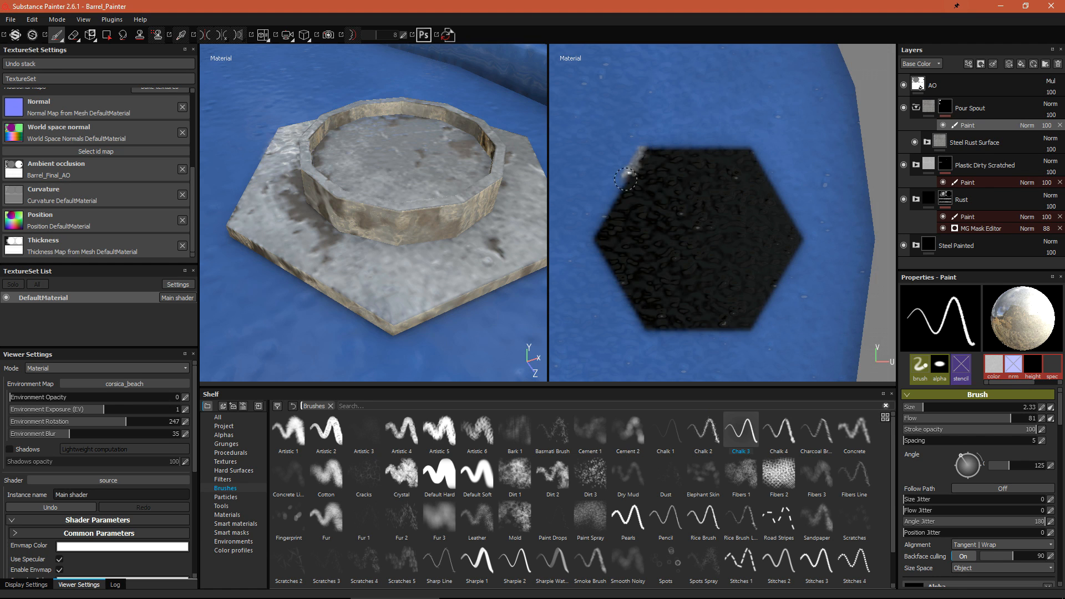
mouse_move(355, 253)
left_mouse_down("alt")
mouse_move(432, 271)
mouse_move(513, 271)
left_mouse_up("alt")
key("ctrl+z")
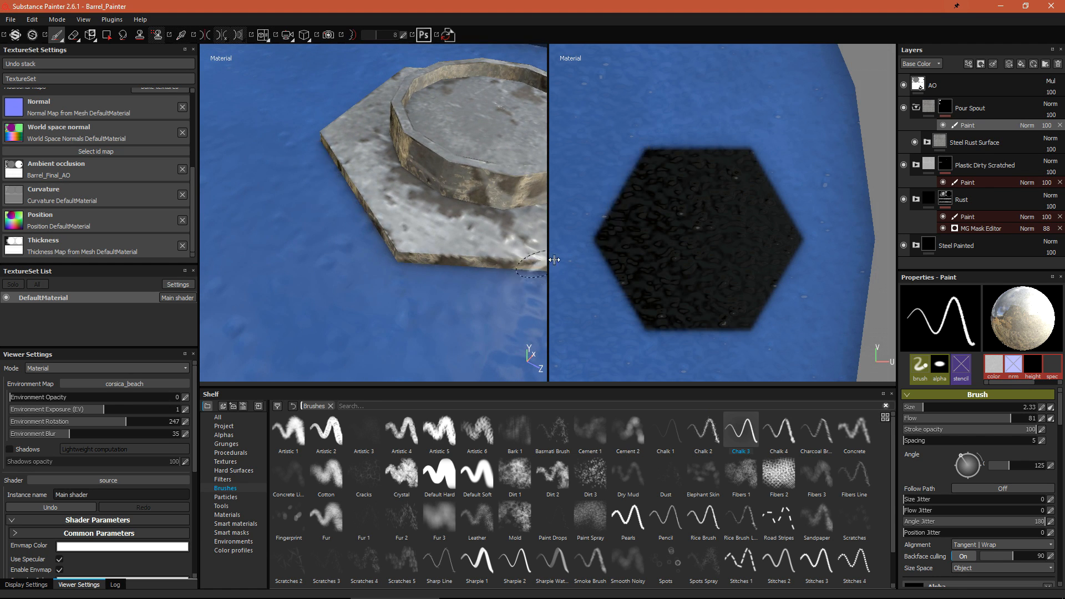
Remove the Concrete Clean resource from the brush's grayscale so that it paints with a uniform color
scroll(999, 499, "down", 5)
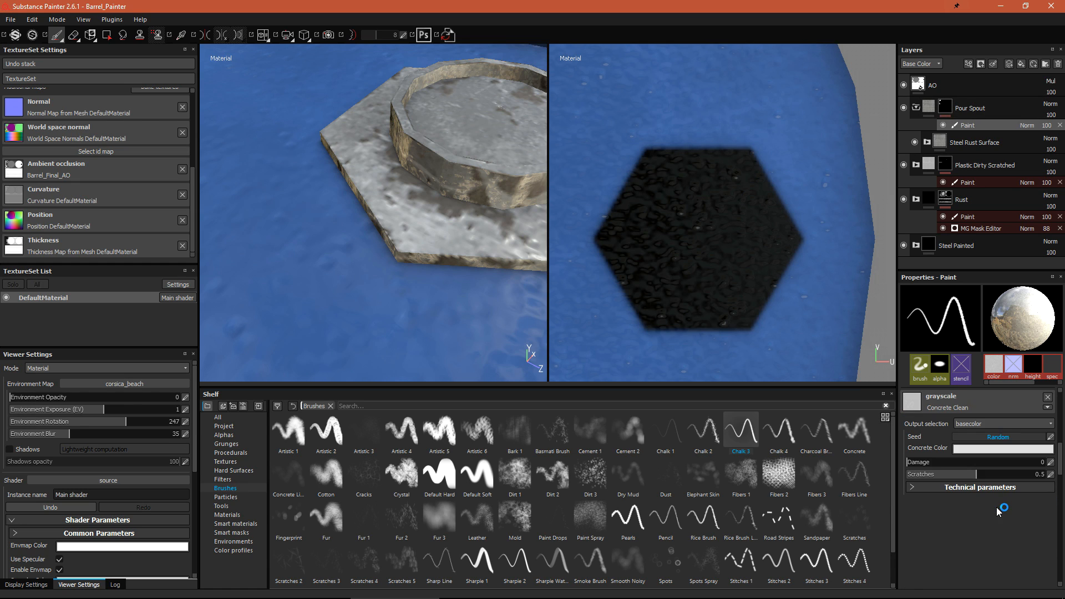
left_click(1048, 497)
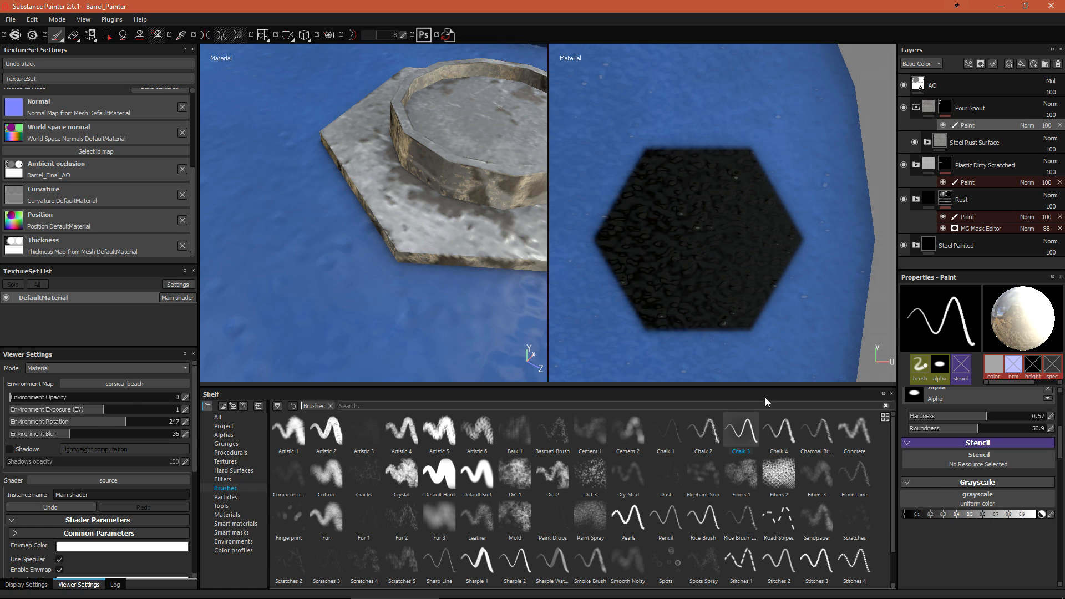
left_click_drag(605, 251, 647, 333)
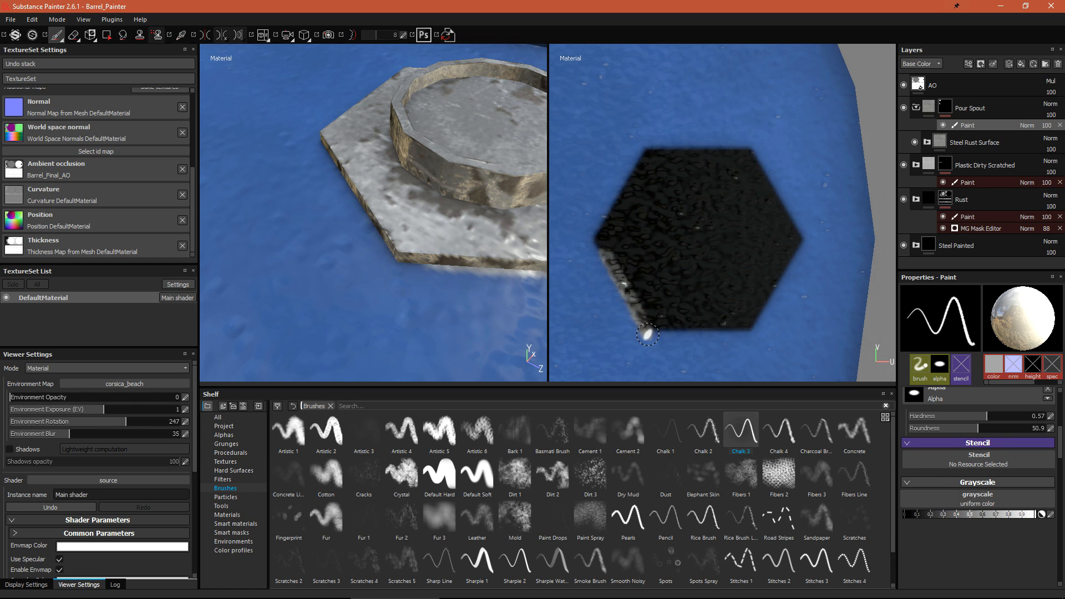
key("ctrl+z")
Paint connected straight chalk strokes along all six edges of the hexagon on the lid's UV island in the Pour Spout mask
mouse_move(678, 342)
middle_mouse_down("alt")
mouse_move(637, 340)
mouse_move(648, 306)
middle_mouse_up("alt")
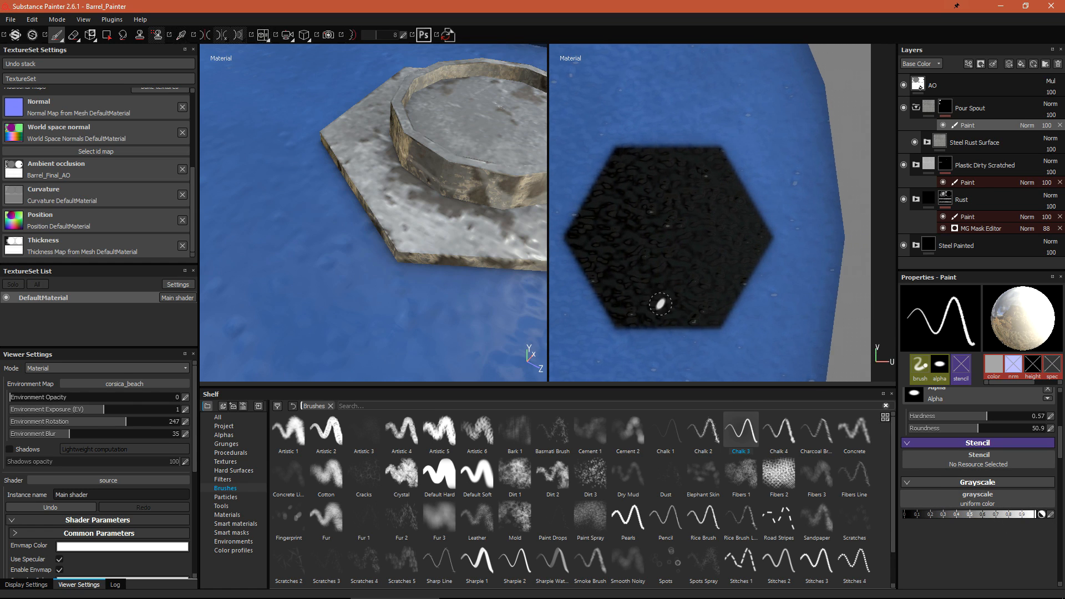
left_click_drag(566, 242, 565, 240)
key("shift")
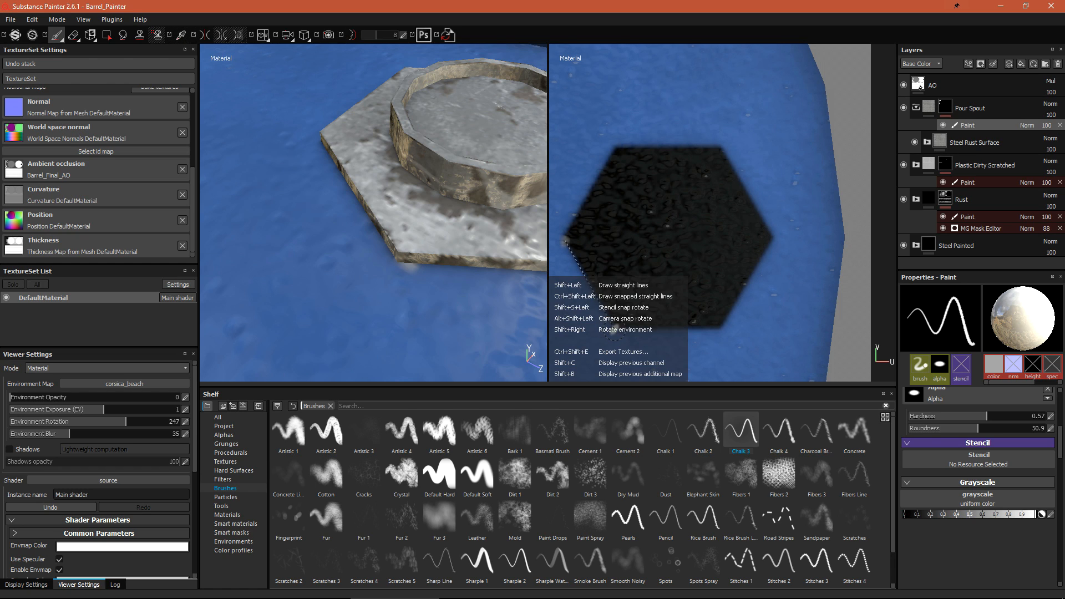
left_click(621, 328, "shift")
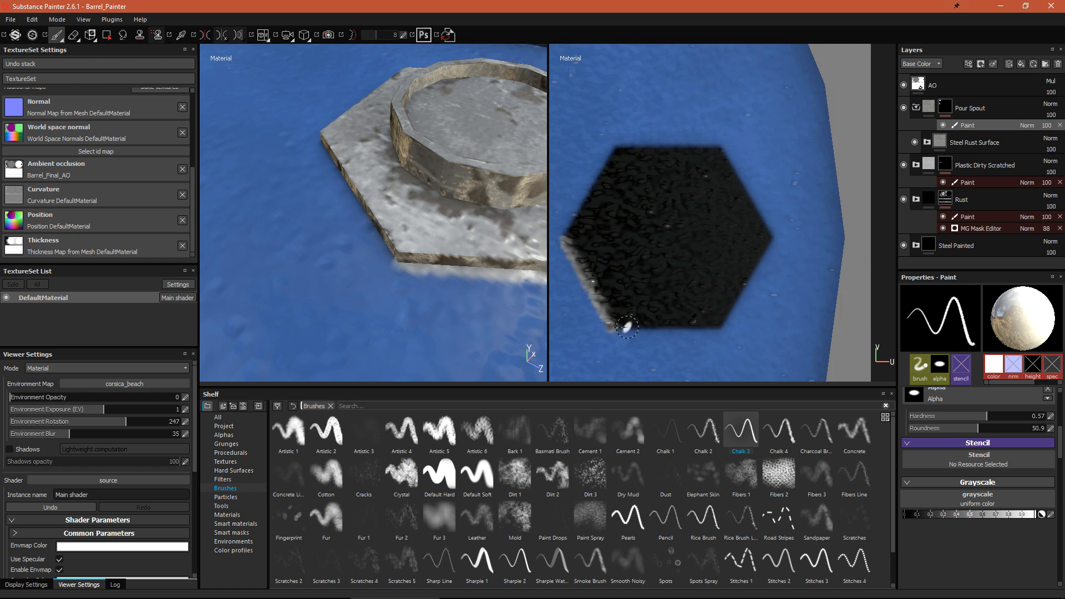
left_click(720, 327, "shift")
left_click(772, 242, "shift")
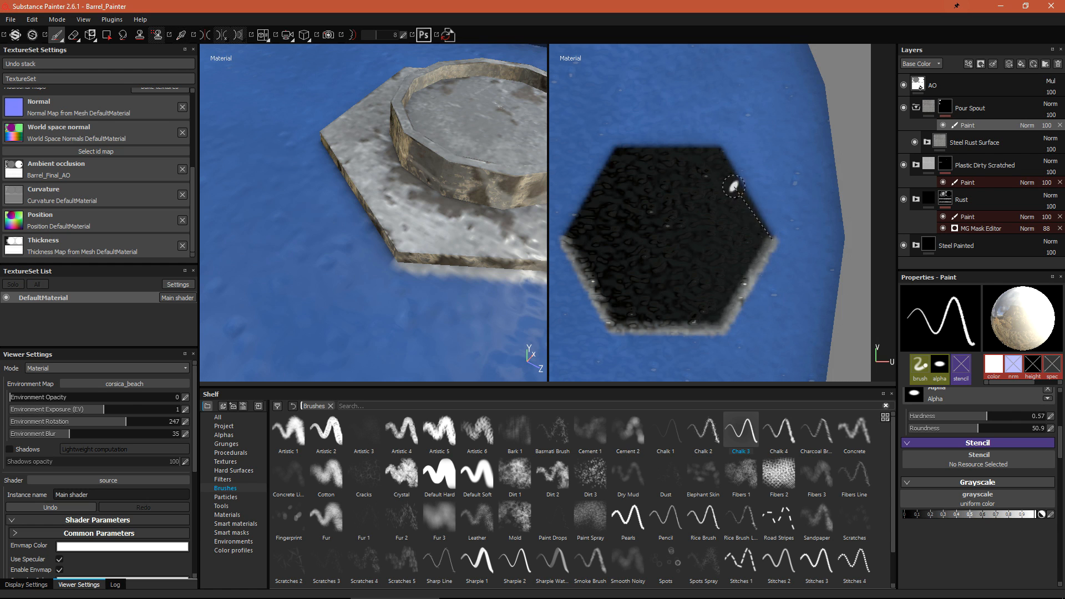
left_click(726, 147, "shift")
left_click(615, 145, "shift")
left_click(564, 234, "shift")
Examine the feathered edge around the spout base and the Sharpen and Rust layers inside the Steel Rust Surface group
mouse_move(355, 294)
left_mouse_down("alt")
mouse_move(392, 309)
mouse_move(366, 288)
left_mouse_up("alt")
key("F2")
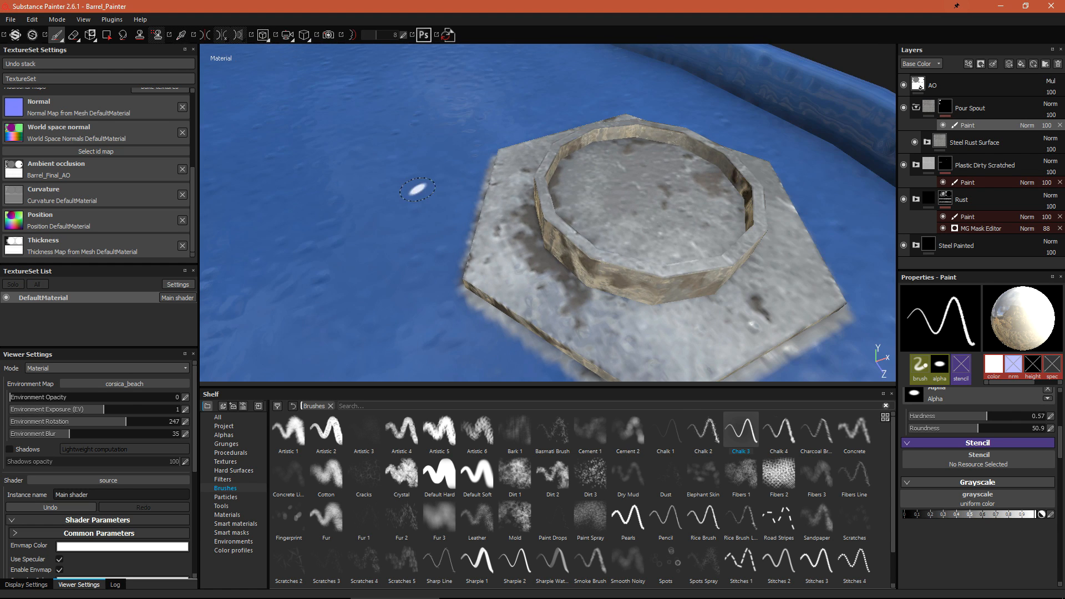
middle_click_drag(637, 246, 536, 201, "alt")
left_click(996, 148)
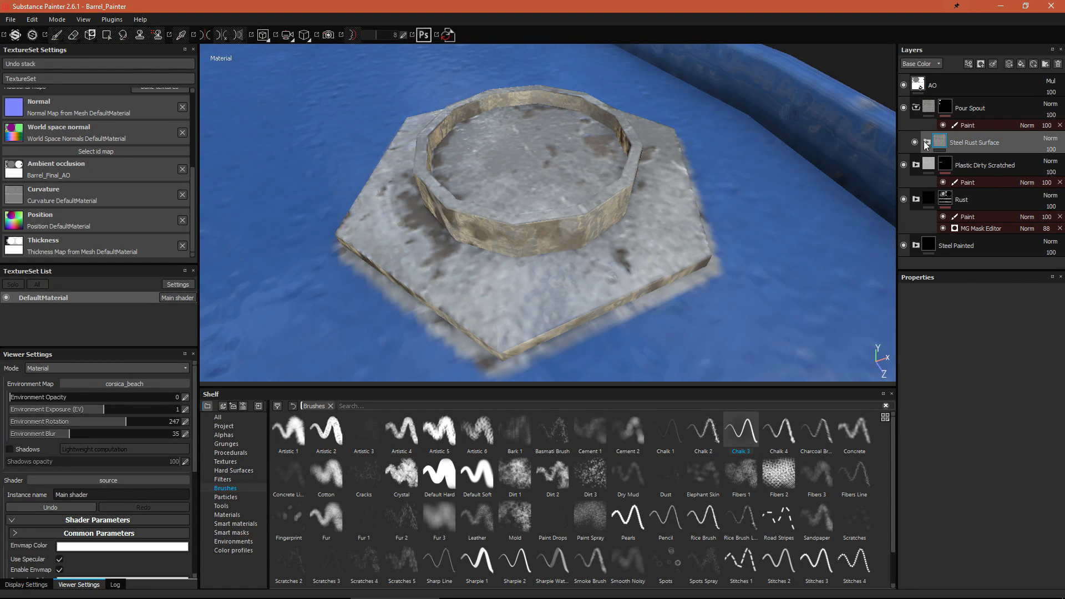
left_click(927, 143)
left_click(997, 168)
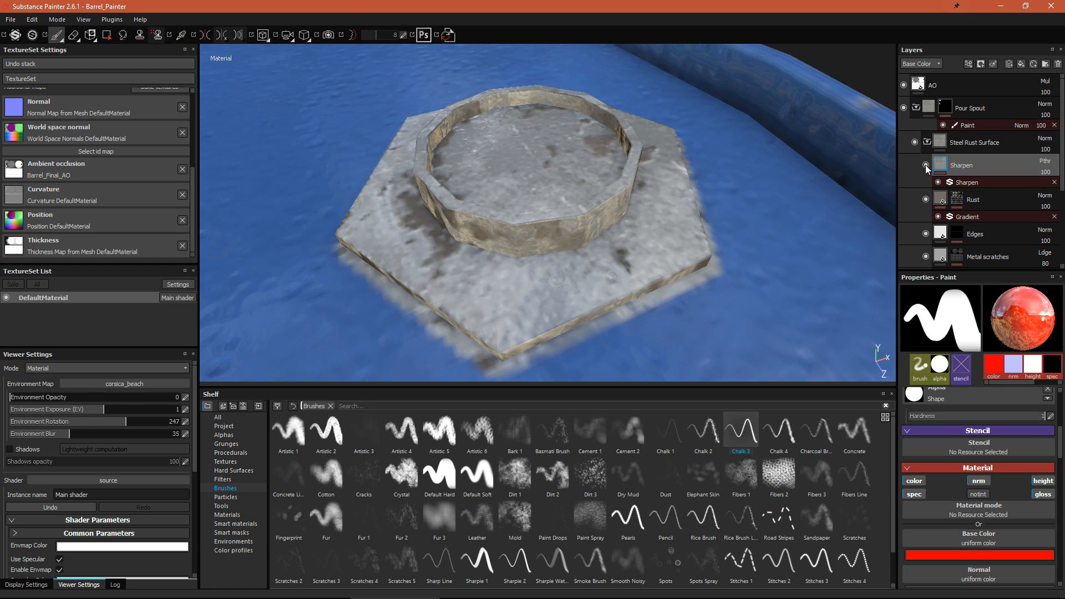
left_click_drag(594, 257, 626, 269, "alt")
left_click(993, 204)
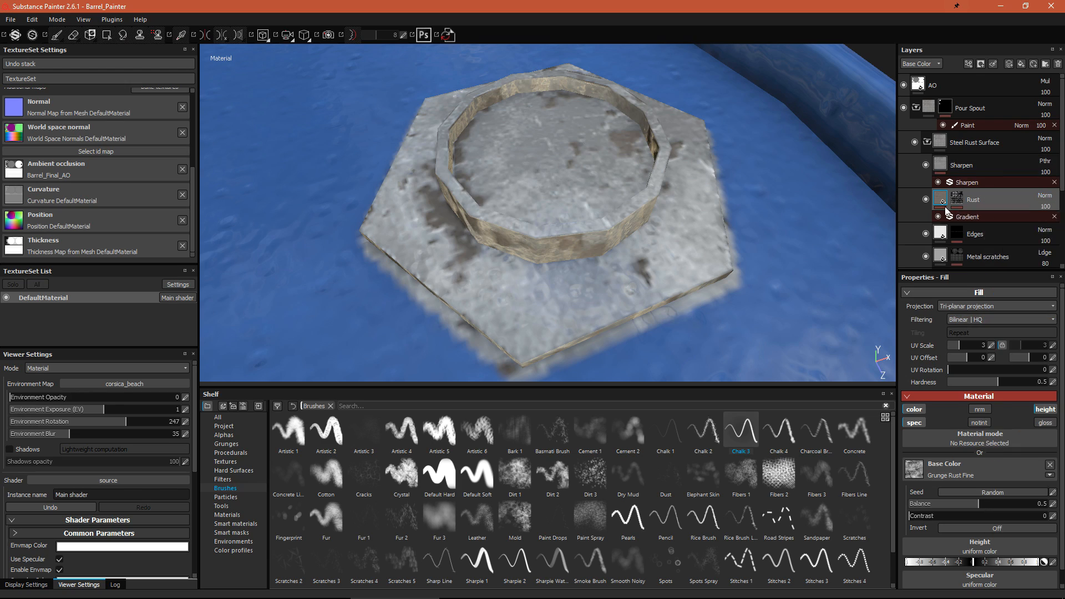
scroll(999, 216, "down", 2)
left_click_drag(647, 189, 596, 210, "alt")
scroll(594, 209, "down", 5)
scroll(600, 213, "up", 6)
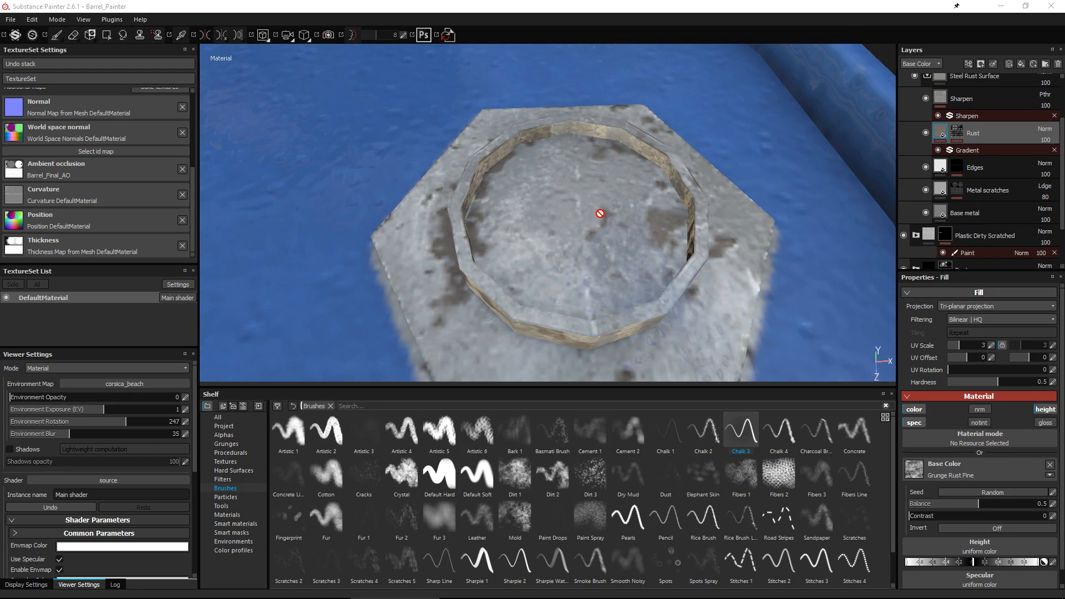
Switch to the blue-metal-barrels.png reference photo and compare its lid, pour spout and small cap with the model
key("alt+Tab")
double_click(483, 253)
scroll(425, 409, "up", 5)
left_click_drag(425, 409, 533, 271)
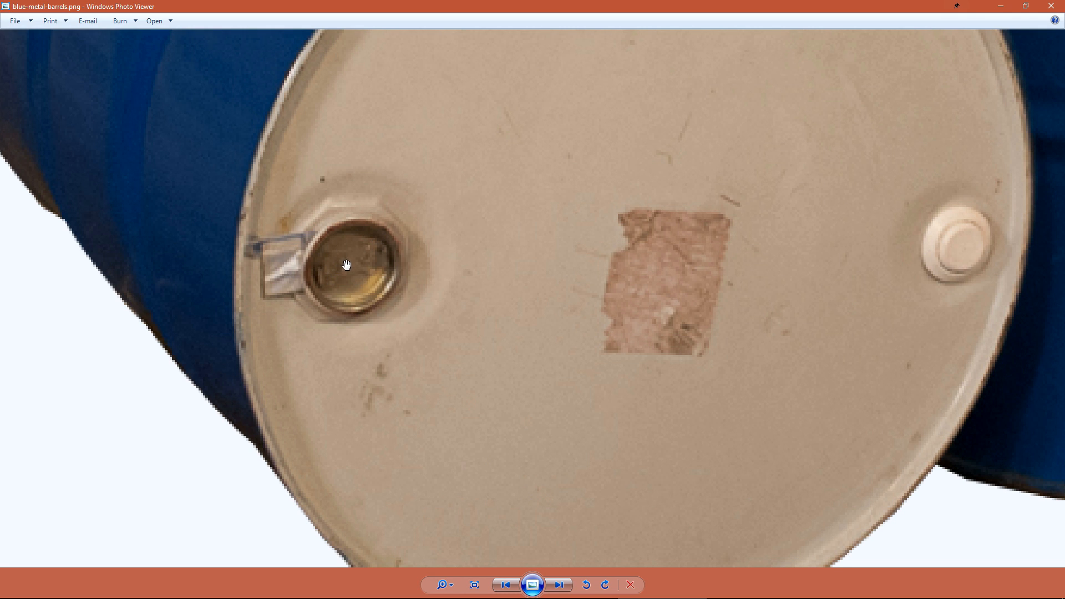
left_click(1005, 8)
left_click(1019, 57)
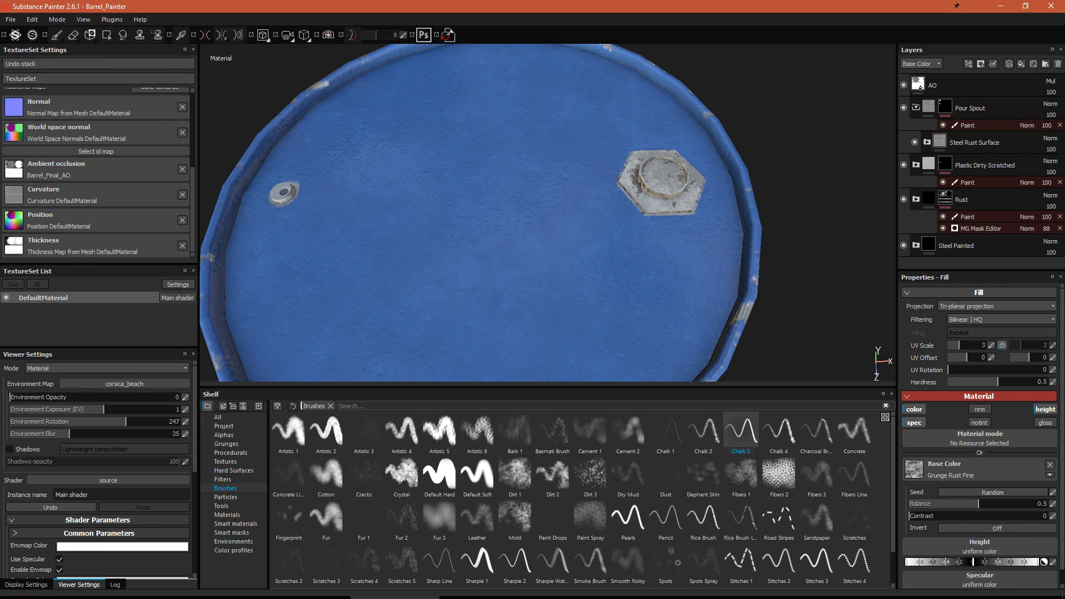
left_click(652, 590)
scroll(584, 225, "down", 5)
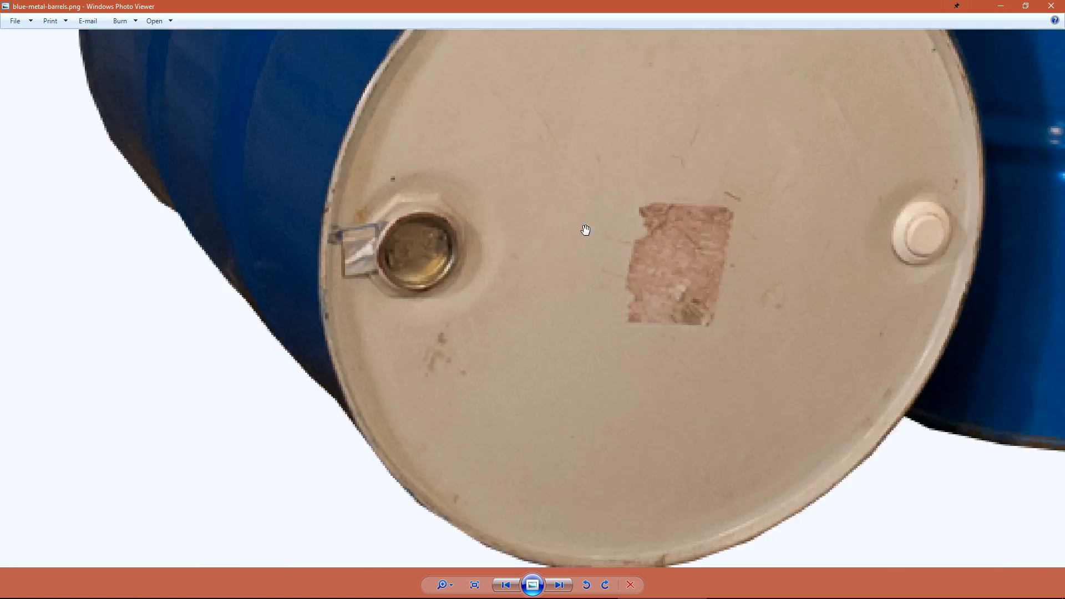
left_click(1016, 6)
left_click(945, 36)
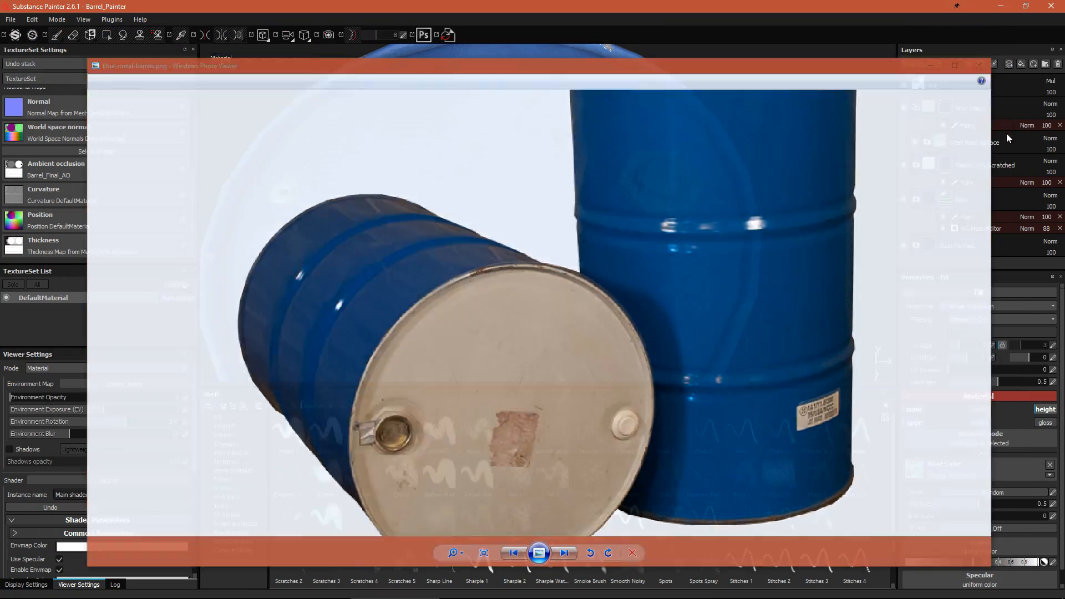
Set up the Polygon Fill tool in UV chunk mode on the Pour Spout mask
left_click(948, 109)
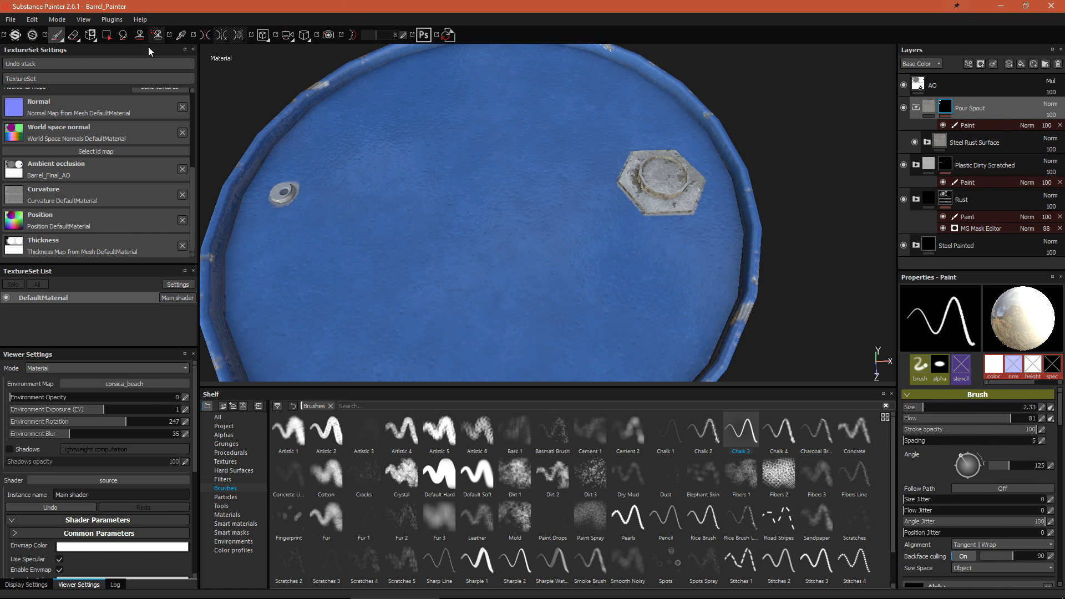
left_click(108, 36)
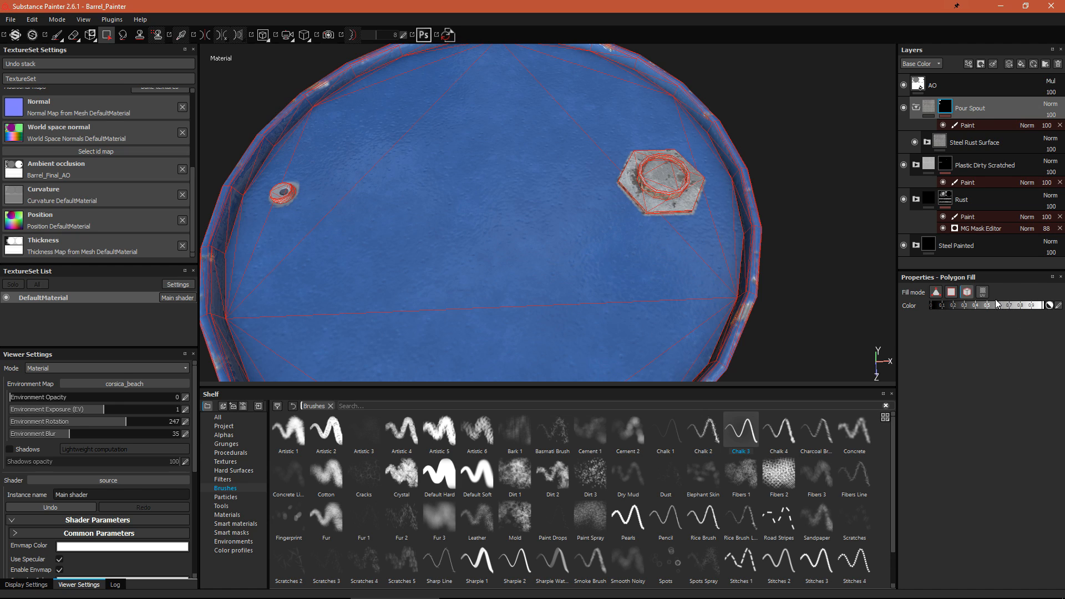
mouse_move(549, 249)
left_mouse_down("alt")
mouse_move(507, 272)
mouse_move(547, 233)
left_mouse_up("alt")
left_click(584, 261)
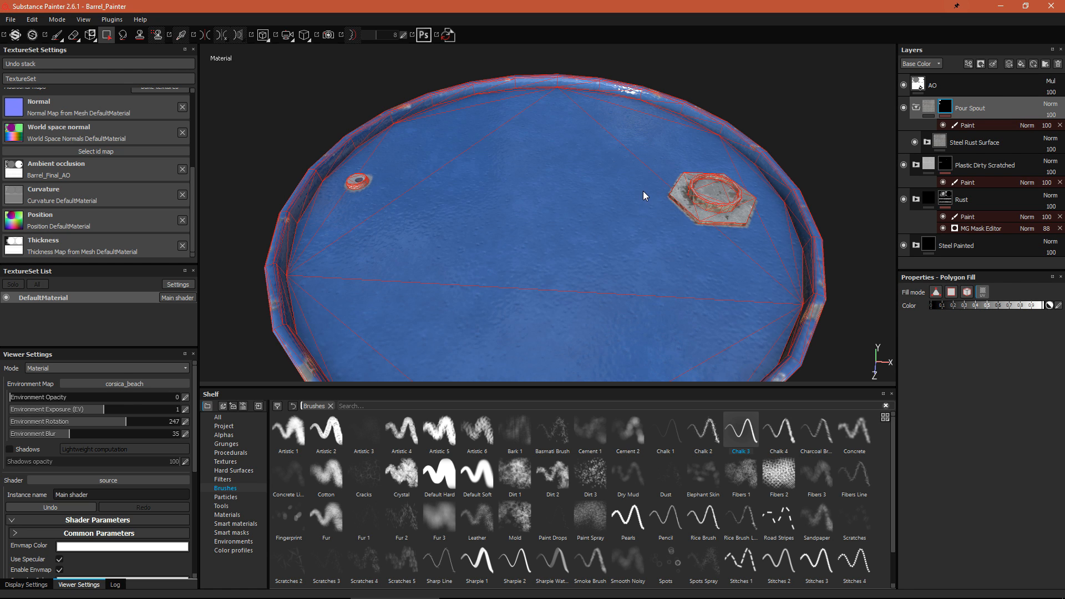
scroll(644, 196, "up", 4)
left_click_drag(708, 183, 686, 208, "alt")
middle_click_drag(686, 208, 580, 218, "alt")
scroll(580, 218, "up", 2)
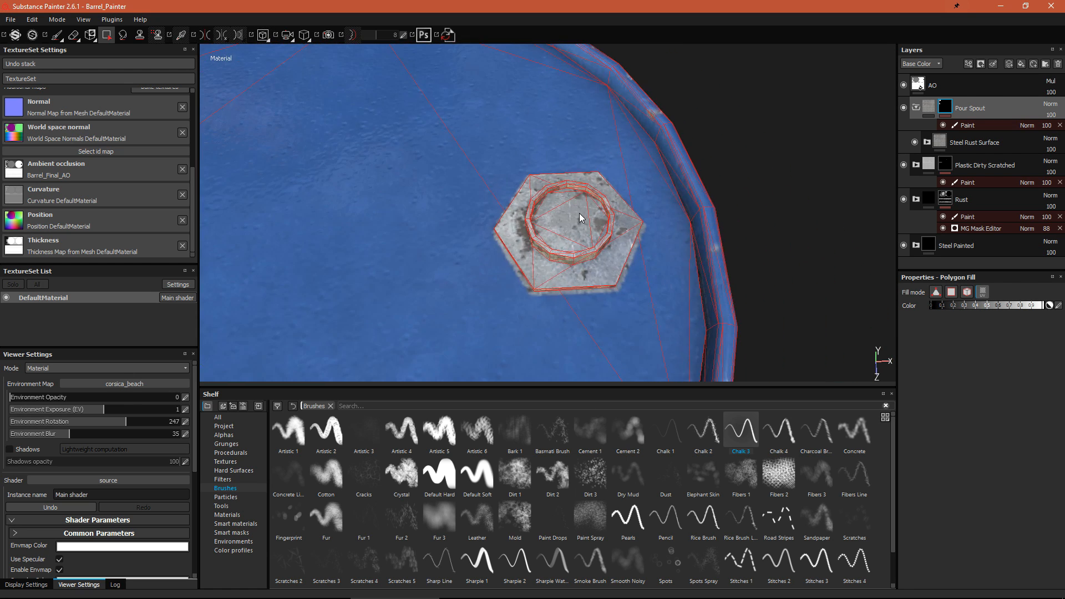
Search the shelf for bronze and add Bronze Armor above Steel Rust Surface inside the Pour Spout group
left_click(974, 142)
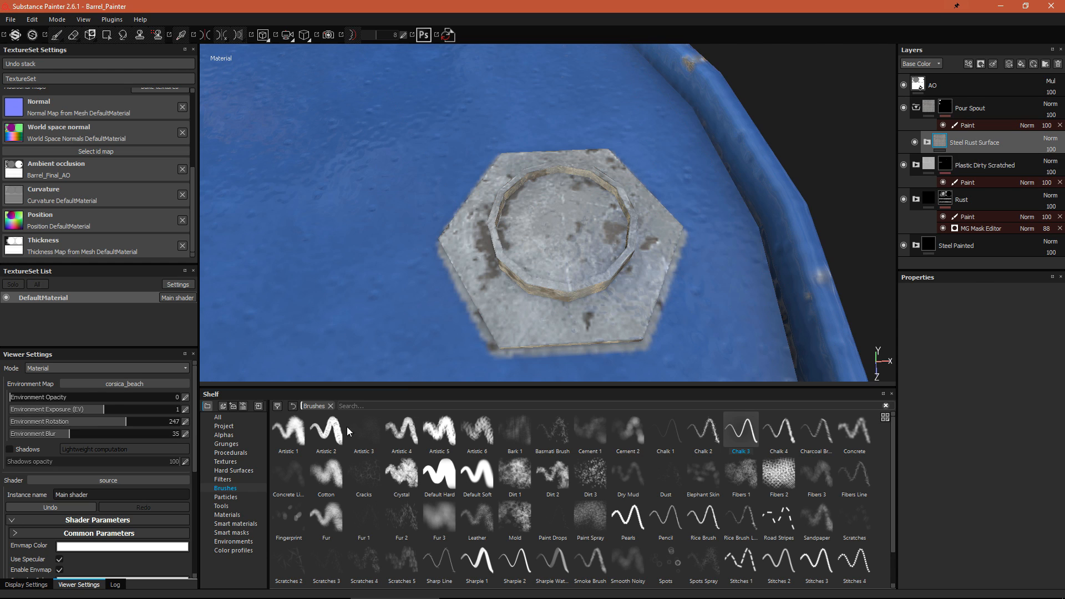
left_click(330, 406)
type("bronz")
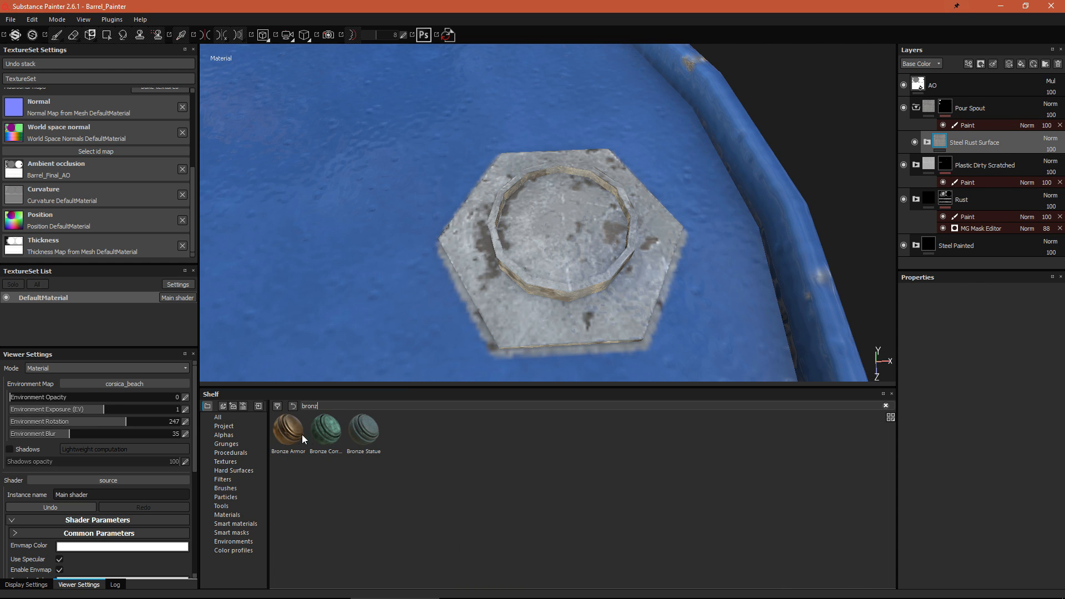
left_click_drag(289, 432, 987, 135)
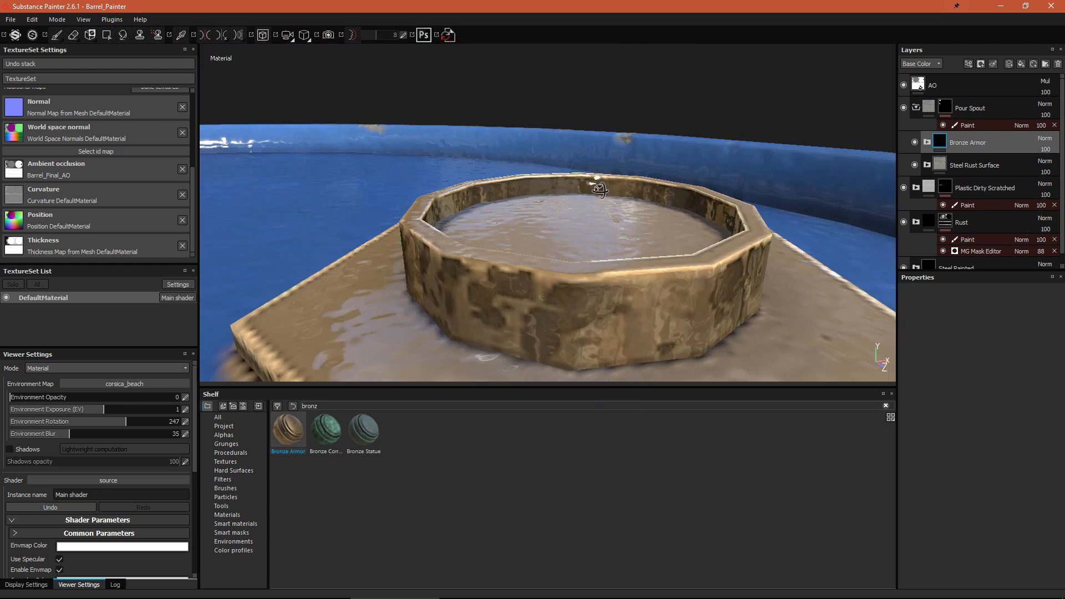
Add a black mask to Bronze Armor and polygon-fill the round spout opening's UV island in that mask
right_click(944, 138)
left_click(968, 149)
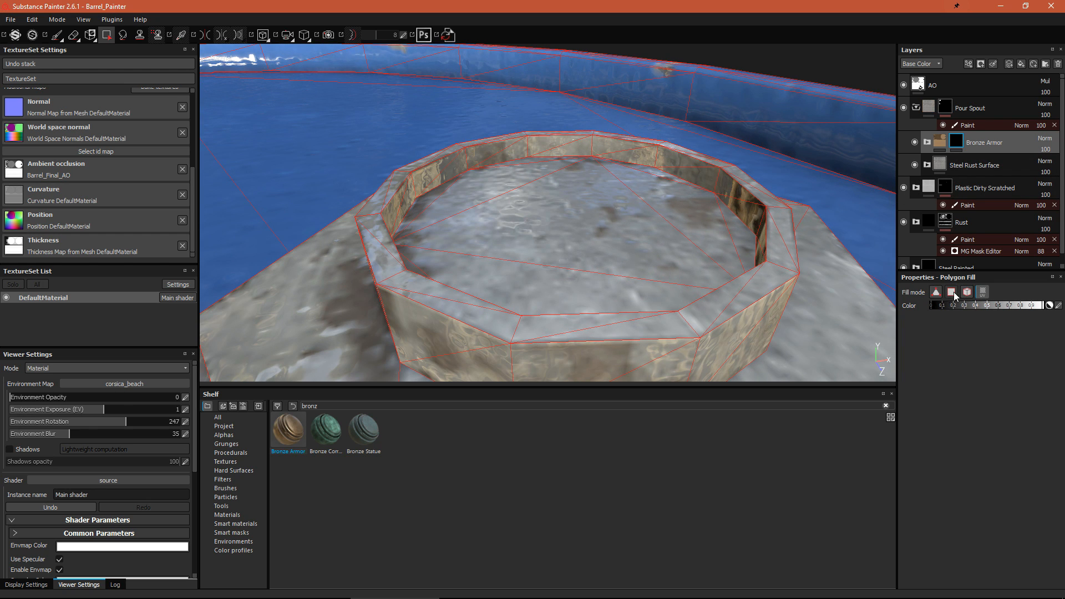
left_click(952, 293)
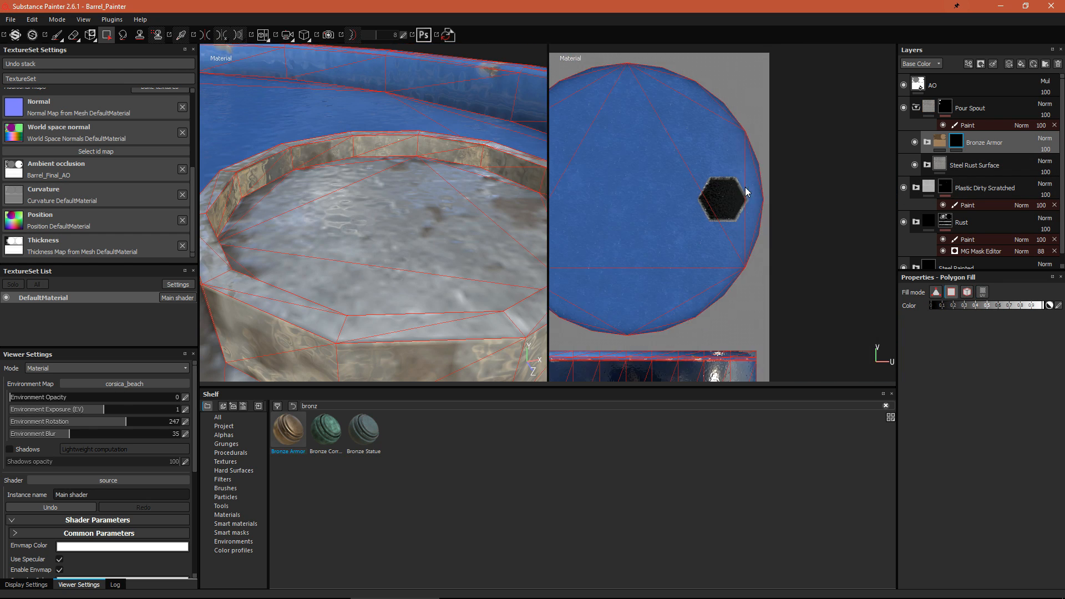
key("F1")
scroll(705, 149, "up", 5)
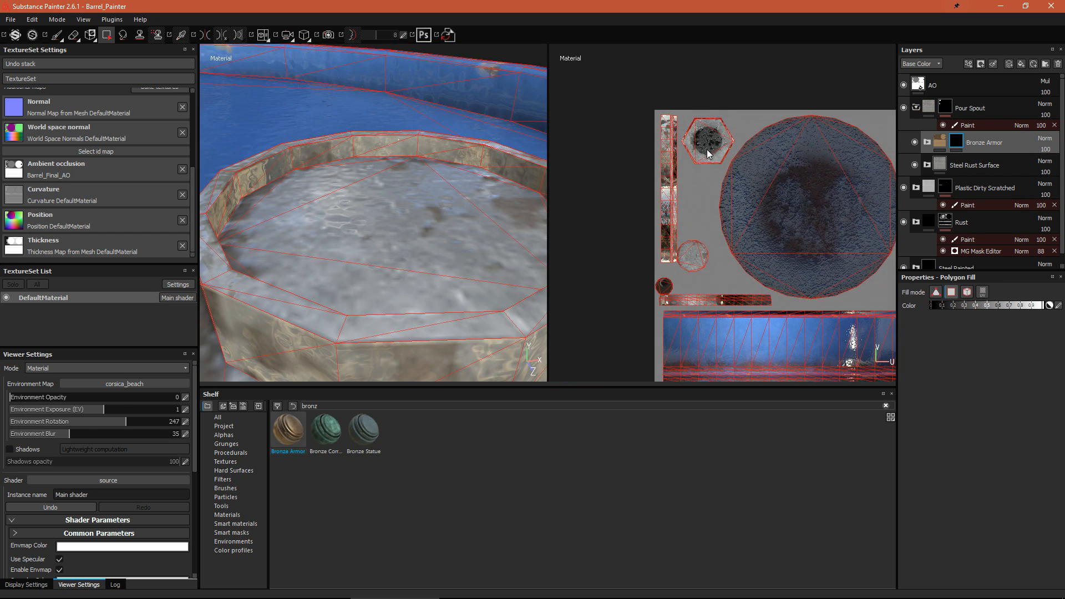
scroll(713, 229, "up", 3)
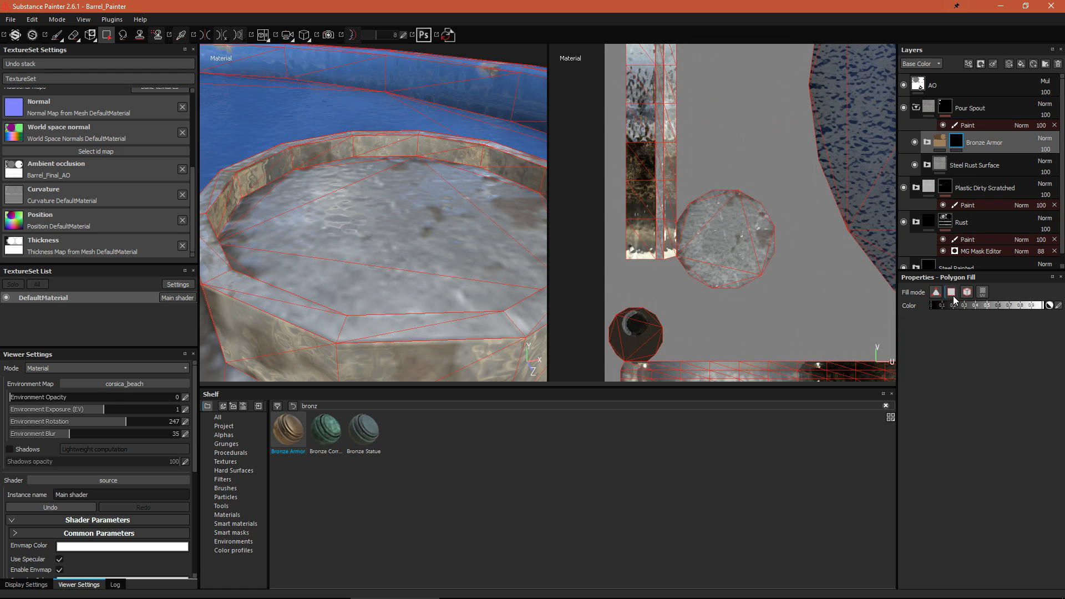
left_click_drag(726, 280, 682, 298)
scroll(675, 301, "down", 4)
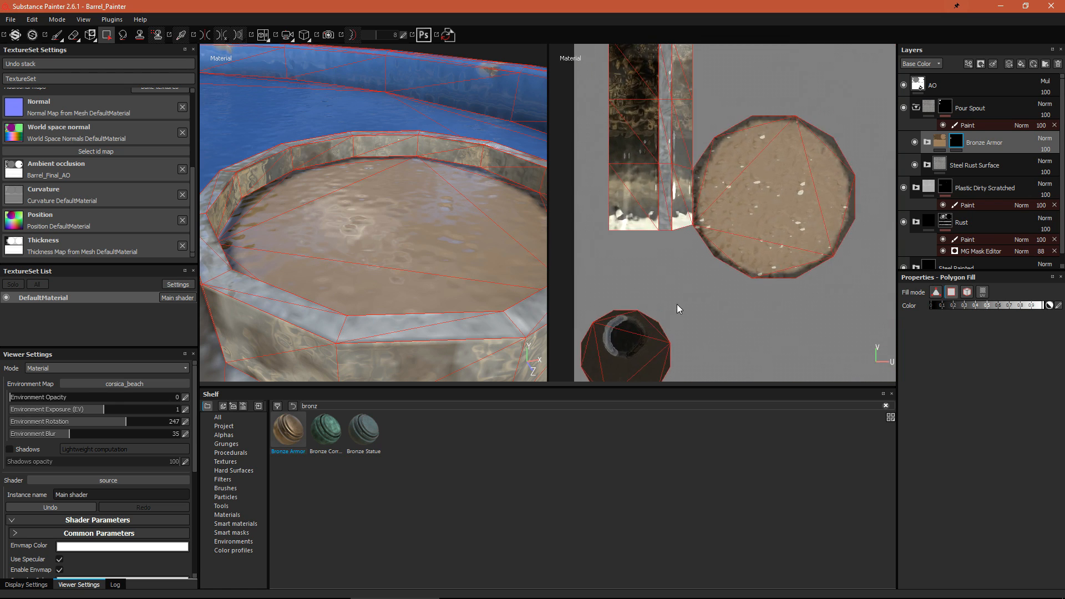
left_click_drag(673, 63, 682, 290)
Search the shelf for painted materials and add Steel Gun Painted between the Pour Spout group and Plastic Dirty Scratched
mouse_move(400, 244)
left_mouse_down("alt")
mouse_move(378, 276)
mouse_move(414, 160)
mouse_move(361, 272)
mouse_move(440, 228)
mouse_move(380, 278)
mouse_move(405, 250)
left_mouse_up("alt")
key("c")
key("m")
right_click_drag(405, 249, 630, 188, "alt")
key("F2")
left_click(916, 108)
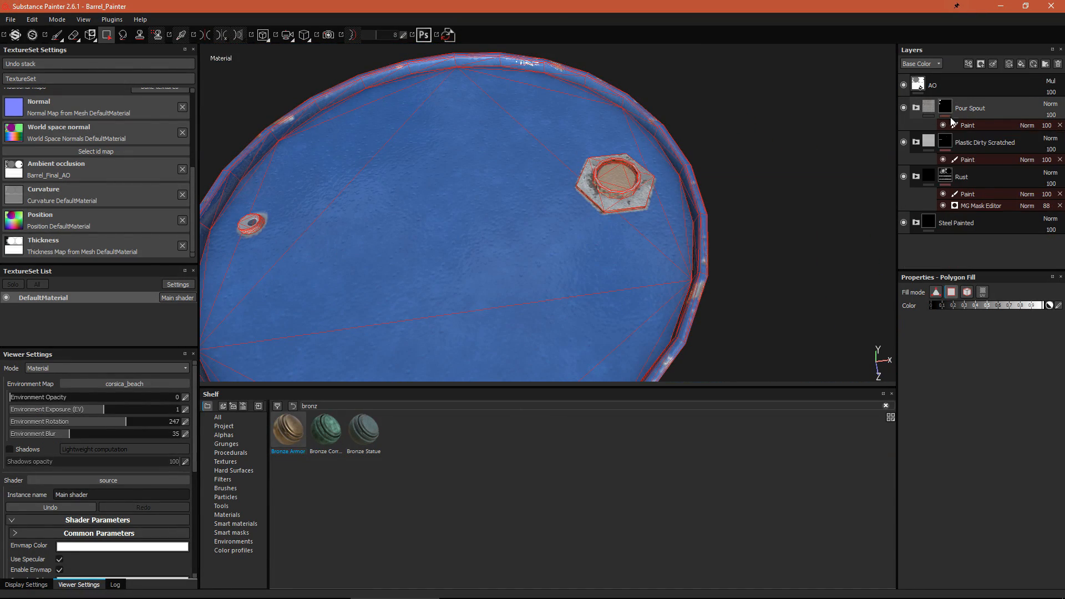
left_click_drag(328, 406, 258, 407)
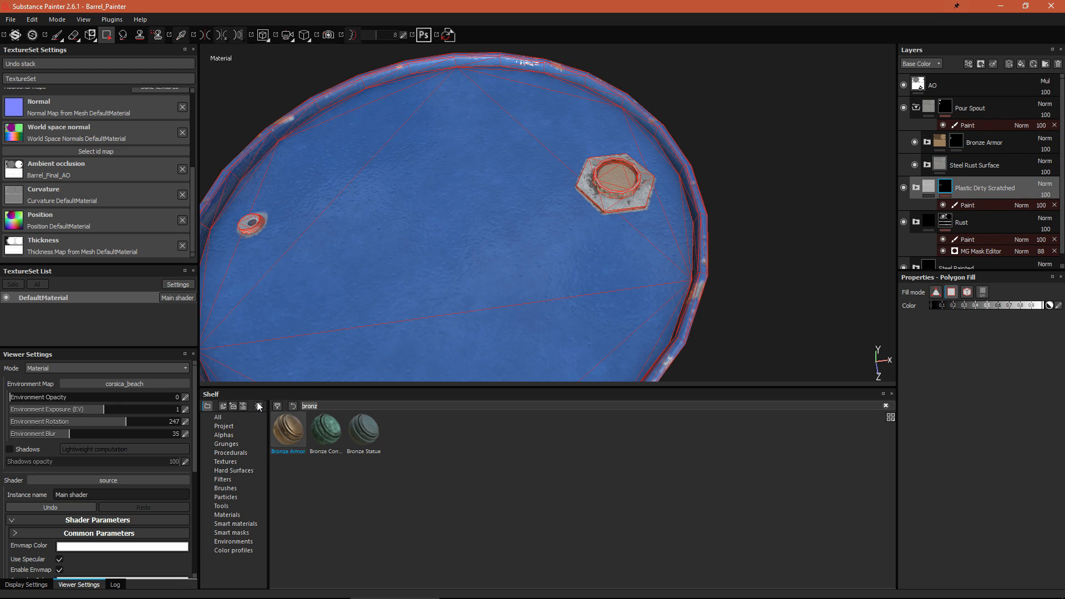
type("paine")
mouse_move(515, 430)
left_mouse_down()
mouse_move(1023, 178)
mouse_move(966, 180)
left_mouse_up()
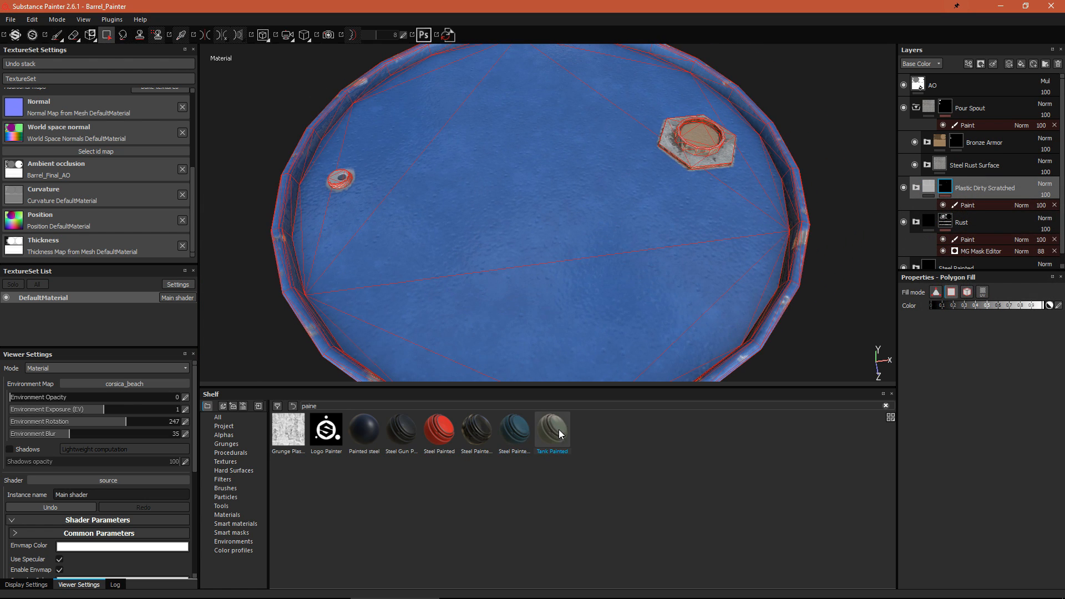
mouse_move(560, 434)
left_mouse_down()
mouse_move(716, 411)
mouse_move(982, 178)
left_mouse_up()
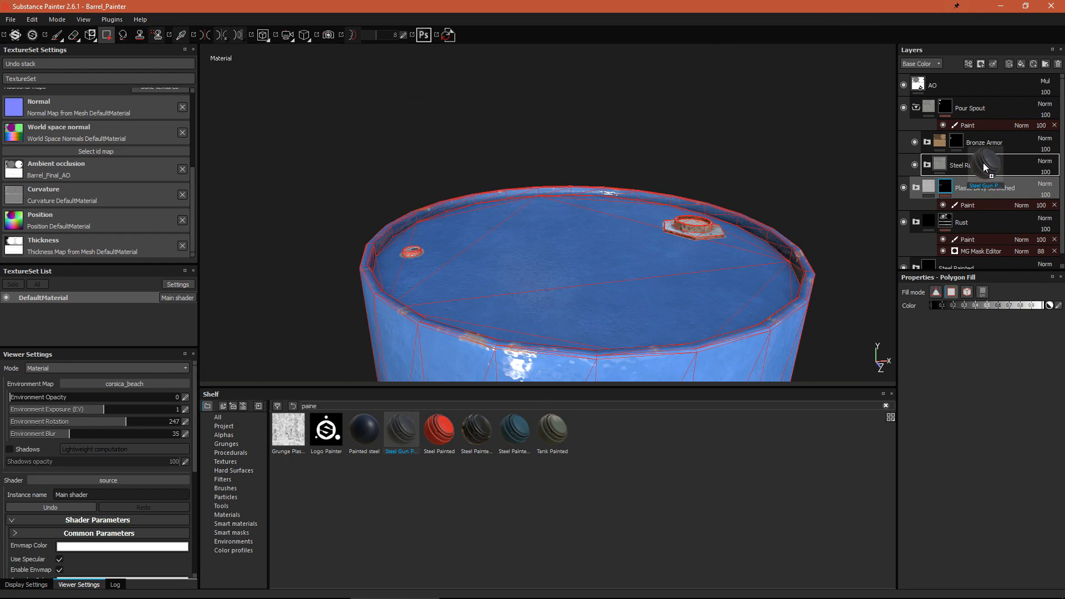
left_click_drag(985, 168, 985, 169)
Add a black mask to Steel Gun Painted and polygon-fill the barrel's top and bottom lids by UV chunk
scroll(563, 286, "down", 3)
left_click_drag(564, 286, 607, 300, "alt")
scroll(586, 302, "down", 3)
scroll(609, 292, "up", 5)
right_click(951, 188)
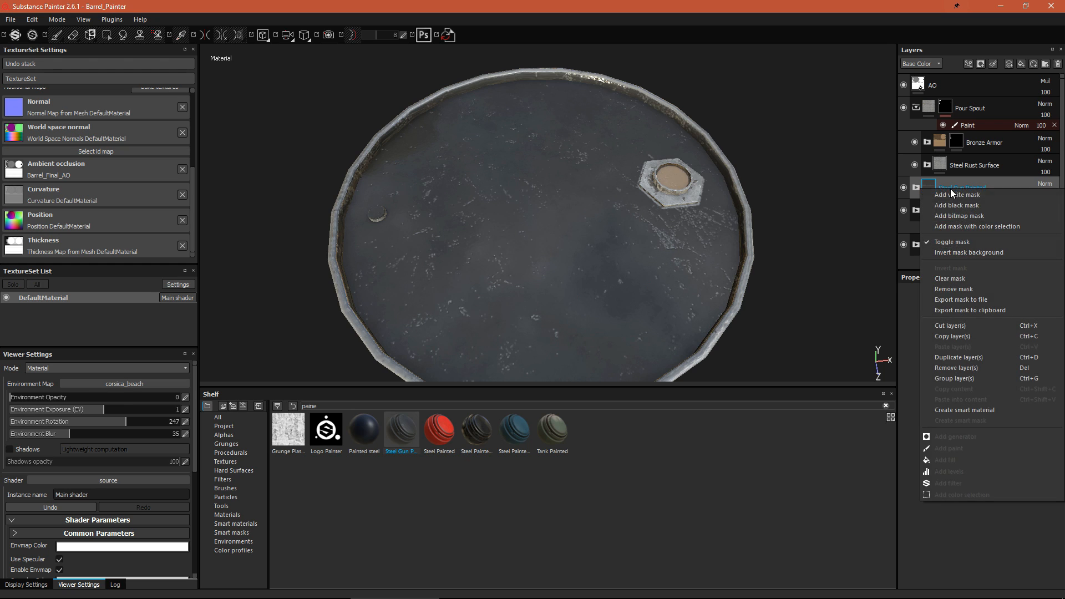
left_click(970, 206)
key("4")
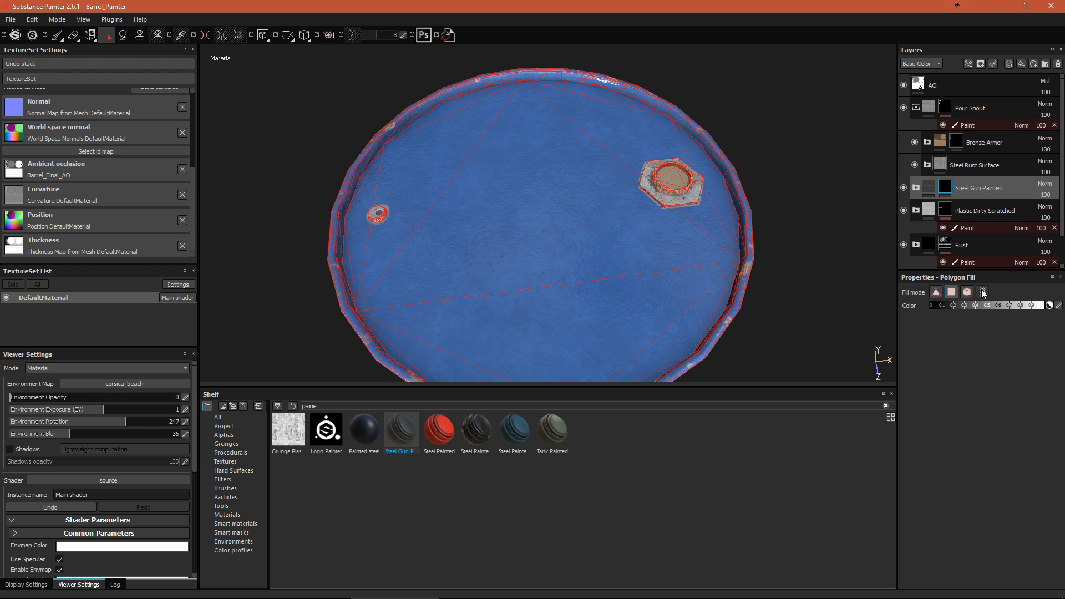
left_click_drag(564, 240, 581, 262, "alt")
left_click(600, 203)
left_click_drag(600, 204, 580, 326, "alt")
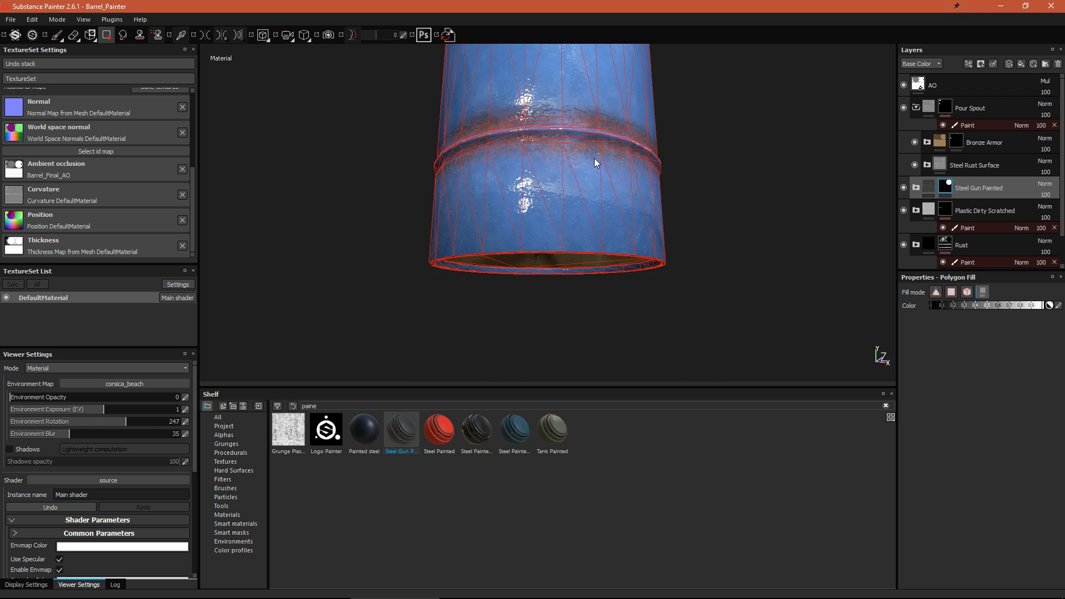
left_click_drag(594, 162, 544, 363, "alt")
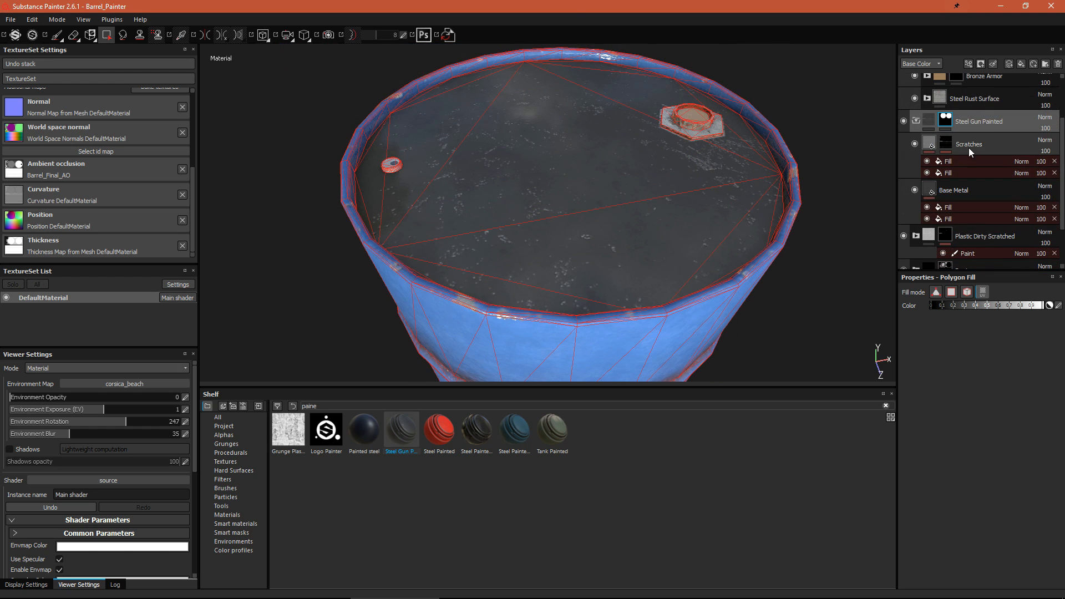
Add a fill layer above Base Metal in Steel Gun Painted that affects only specular, and lower its specular value
left_click(970, 148)
left_click(954, 190)
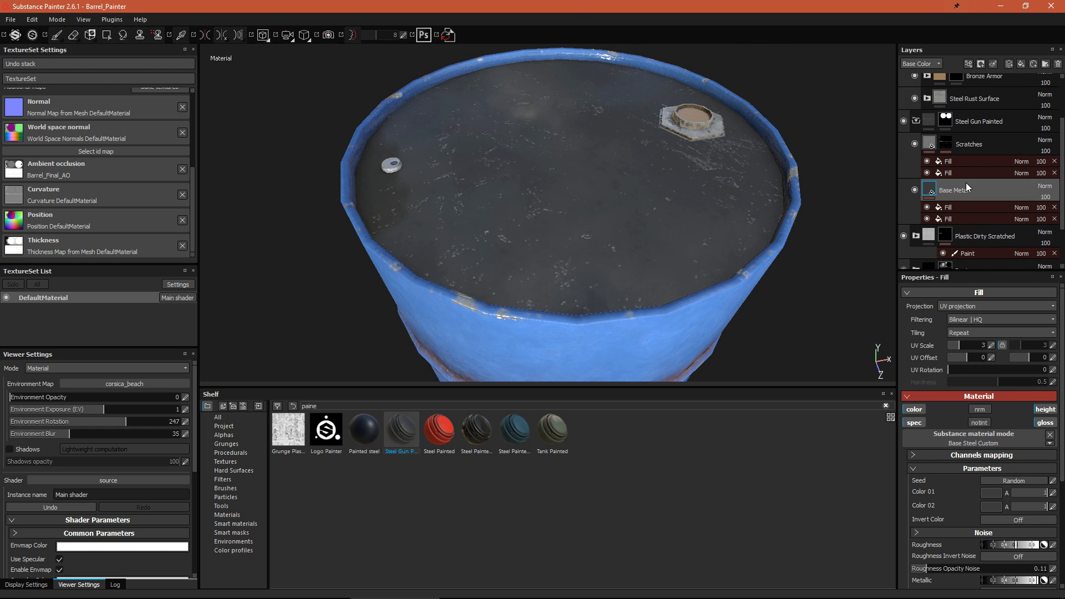
scroll(1011, 478, "down", 4)
scroll(1008, 472, "up", 4)
left_click(1021, 65)
left_click(915, 410)
left_click(975, 414)
left_click(980, 423)
left_click(1050, 411)
left_click(970, 410)
left_click_drag(938, 471, 917, 474)
Lighten Color 01 of the Base Metal layer to a pale grey for the barrel lid
left_click_drag(609, 250, 600, 296, "alt")
left_click(963, 213)
scroll(1006, 382, "down", 4)
scroll(1041, 420, "up", 2)
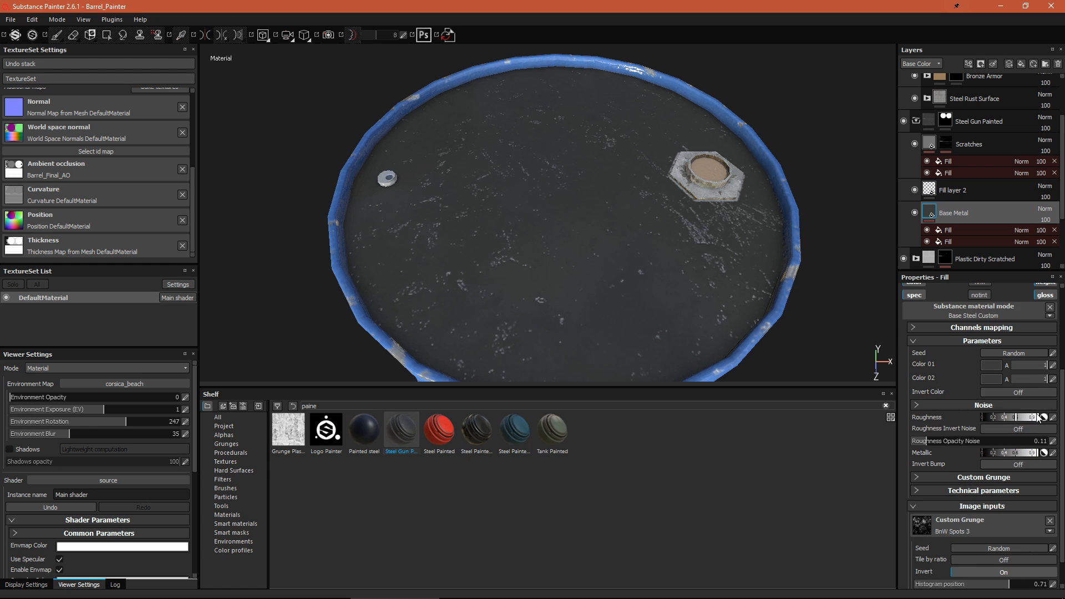
left_click(990, 368)
left_click_drag(925, 372, 870, 345)
left_click(1041, 304)
left_click_drag(555, 223, 637, 179, "alt")
scroll(666, 200, "down", 5)
scroll(706, 231, "up", 7)
left_click_drag(732, 78, 691, 102, "alt")
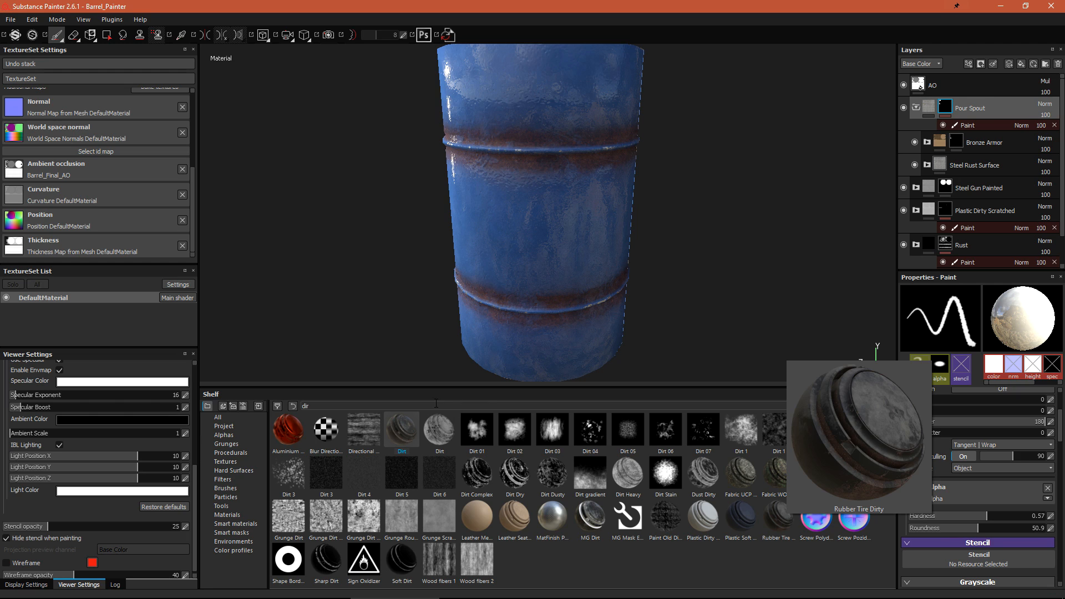
Clear the shelf search and add a fill layer above Pour Spout with a near-black base color of 0.049
left_click_drag(346, 404, 275, 405)
key("BackSpace")
scroll(543, 222, "up", 1)
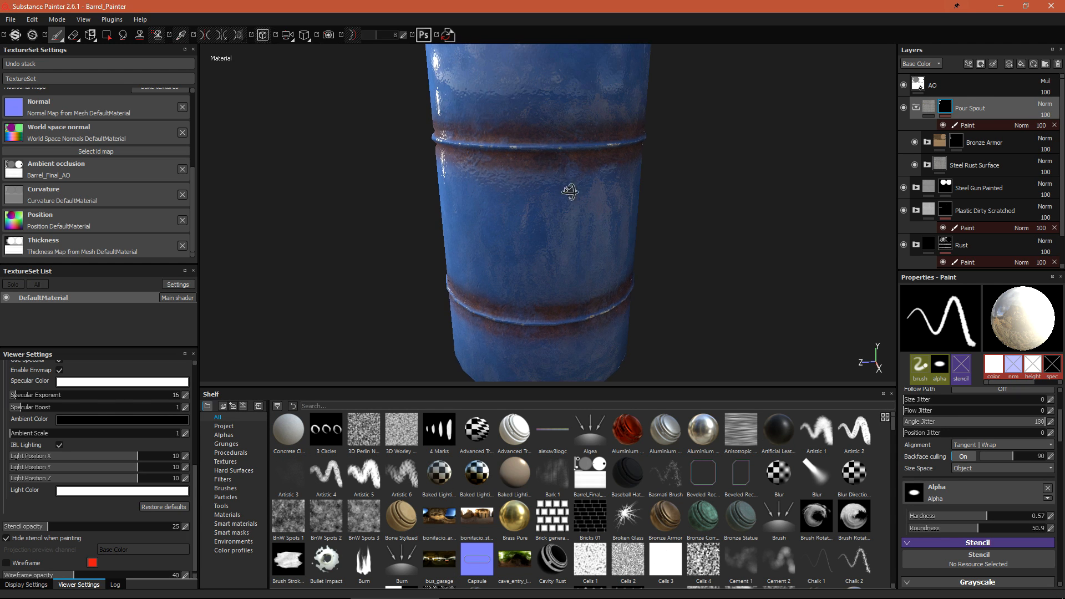
left_click_drag(570, 191, 581, 204, "alt")
middle_click_drag(580, 204, 591, 249, "alt")
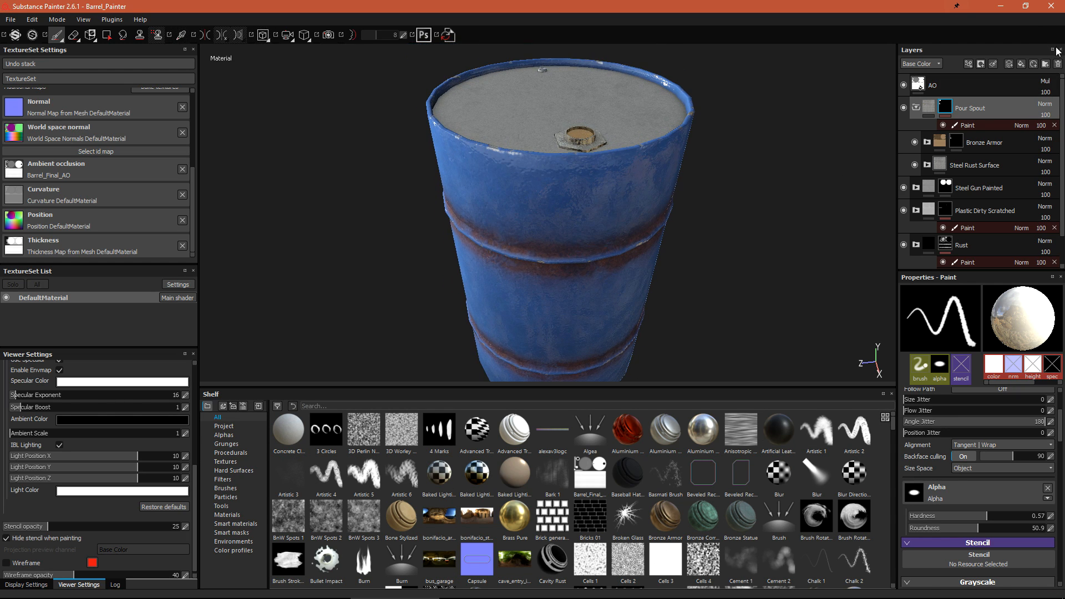
left_click(1020, 65)
left_click(977, 478)
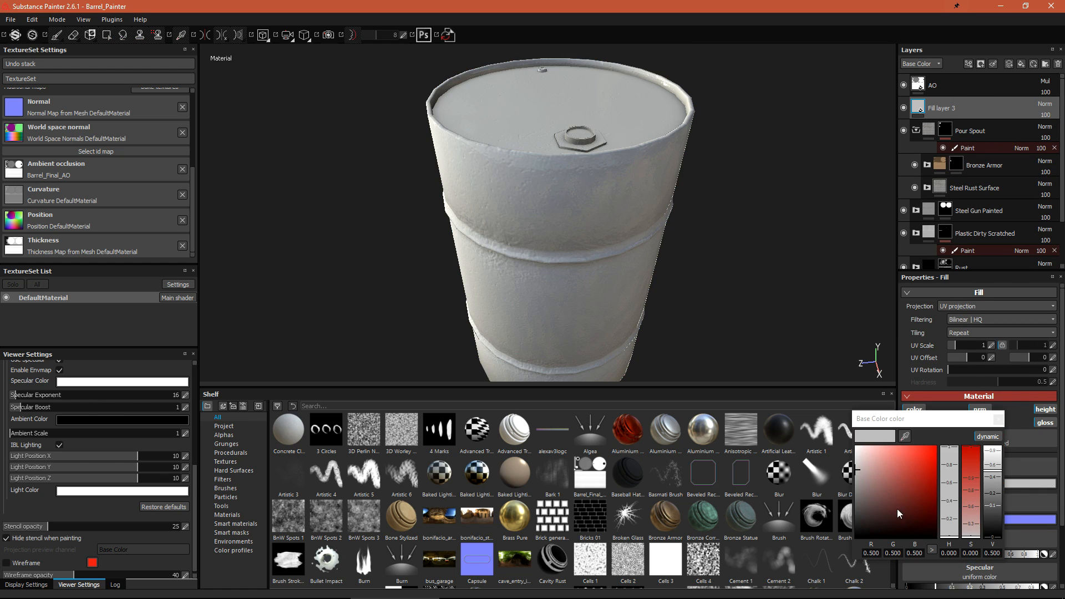
left_click(868, 498)
mouse_move(868, 499)
left_mouse_down()
mouse_move(933, 522)
mouse_move(847, 520)
left_mouse_up()
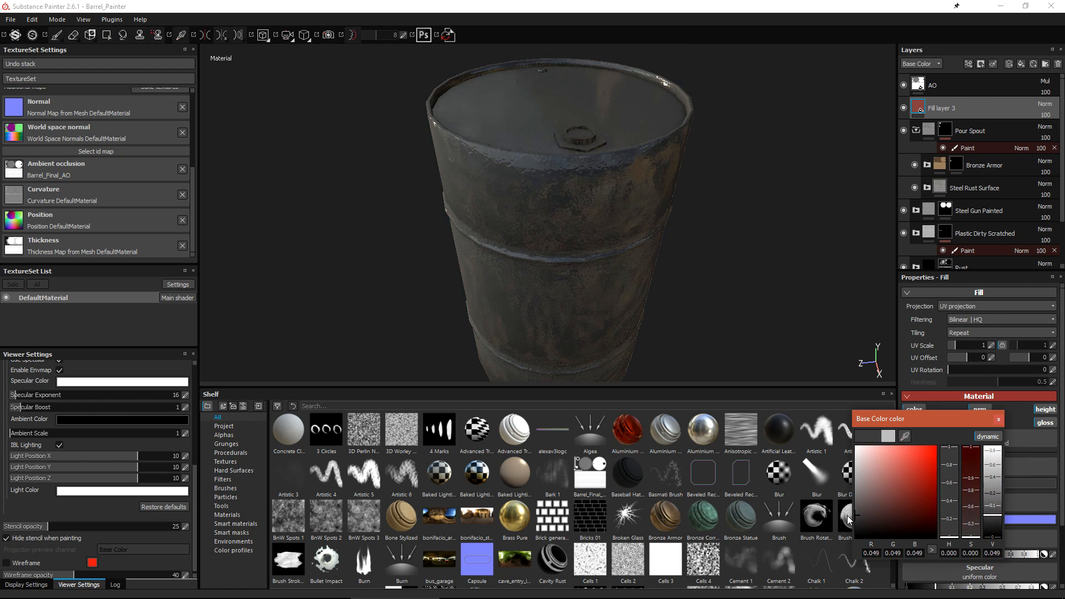
left_click(999, 420)
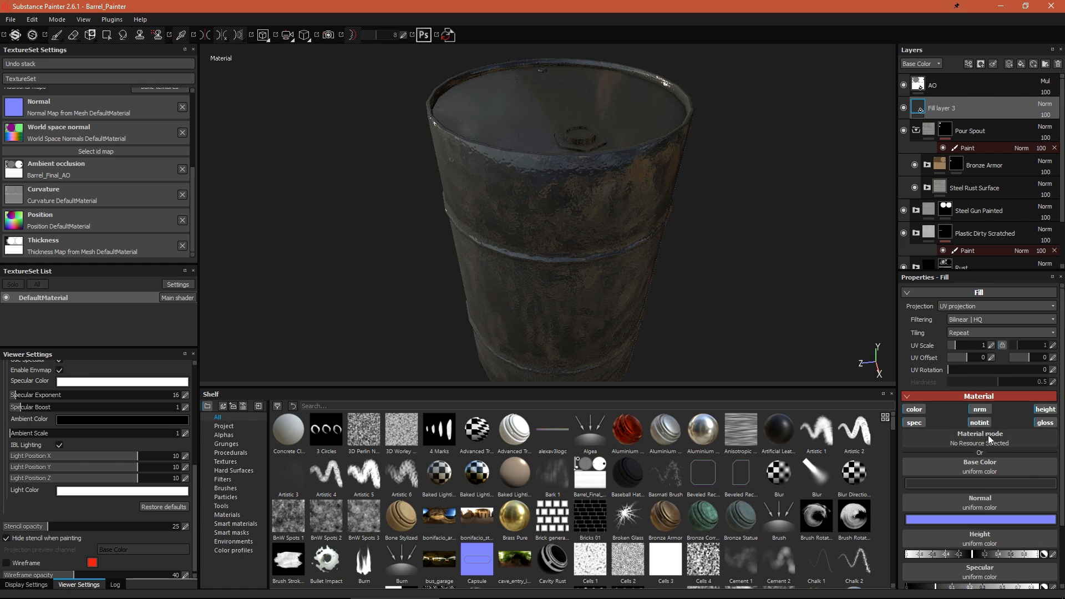
Limit the new dark fill layer to the color and specular channels and reduce its specular to the minimum
left_click(980, 410)
left_click(1046, 411)
left_click(1043, 423)
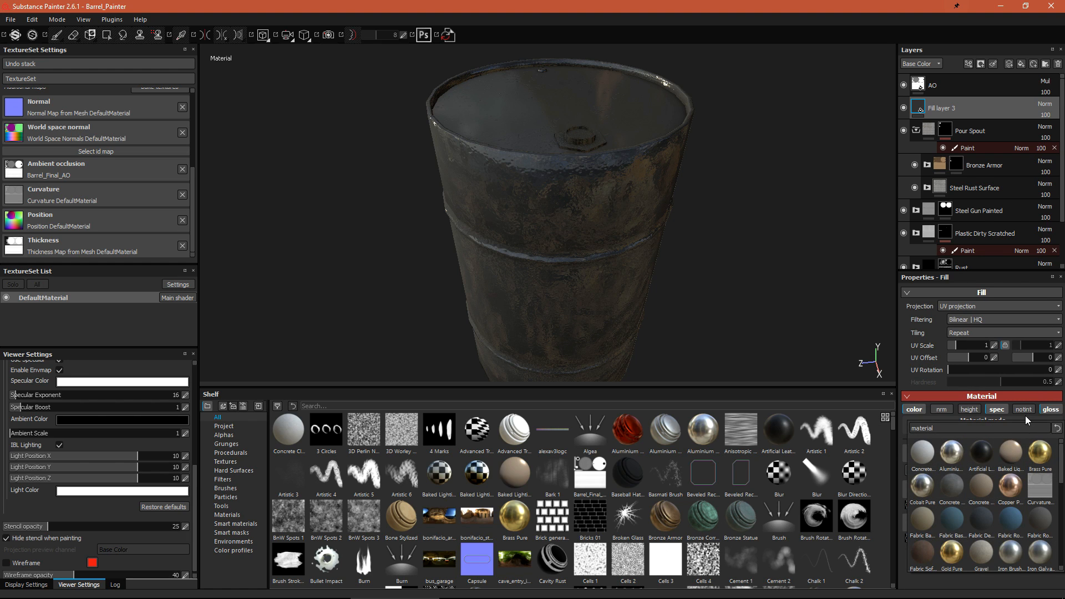
left_click(1050, 412)
left_click(1051, 411)
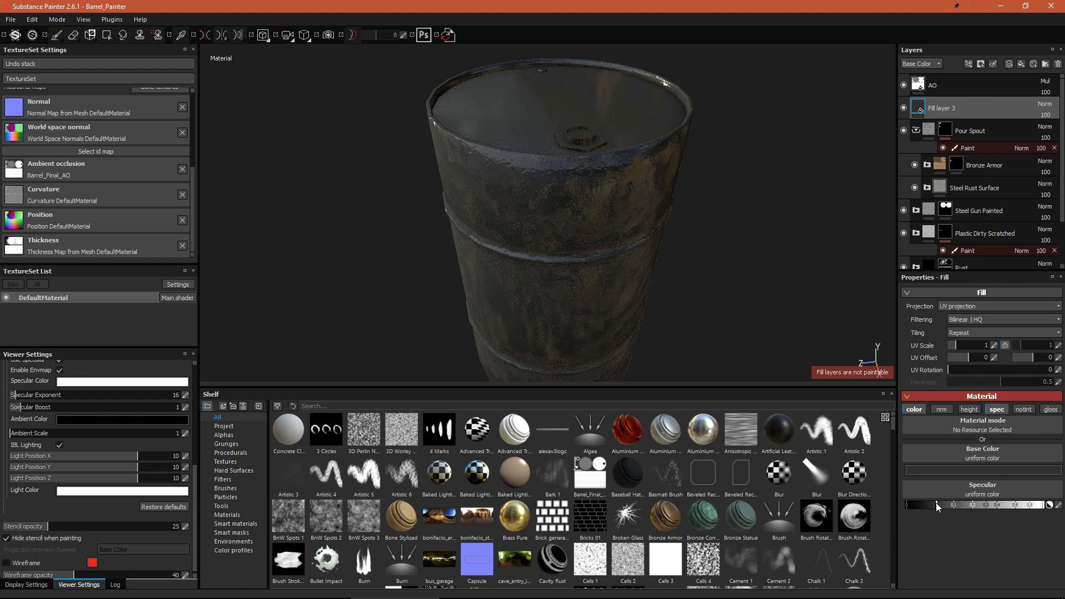
left_click_drag(938, 506, 871, 504)
Add a black mask to Fill layer 3 and apply the MG Dirt generator to it
right_click(922, 111)
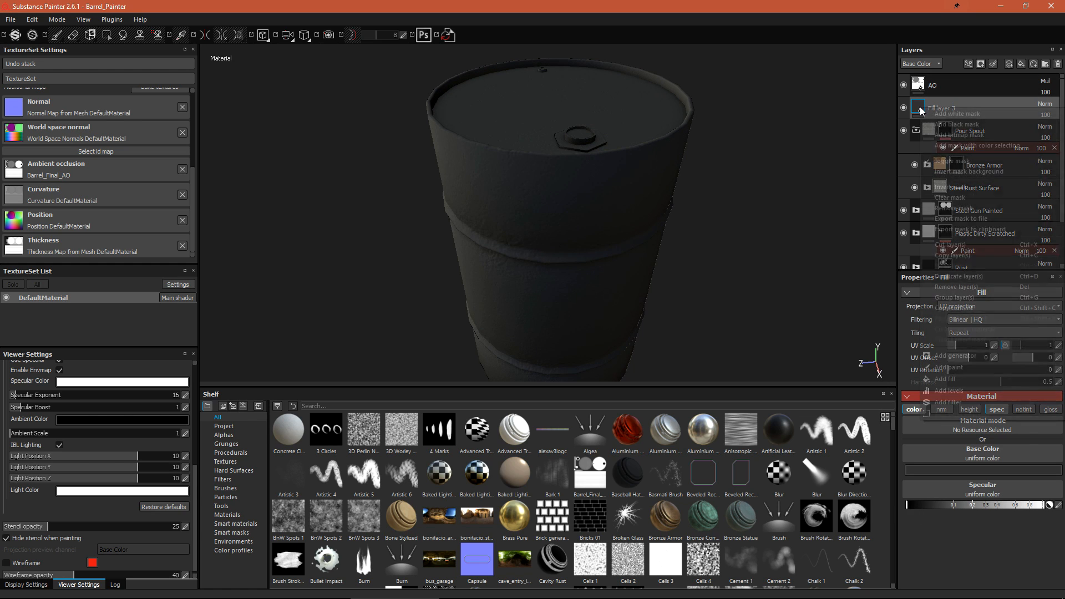
left_click(952, 125)
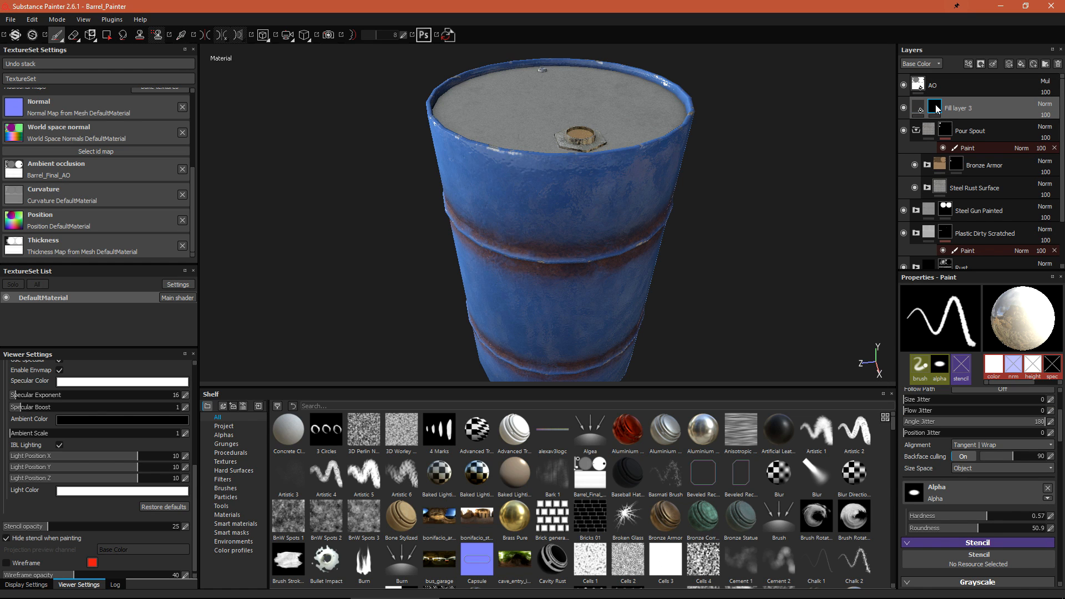
right_click(936, 109)
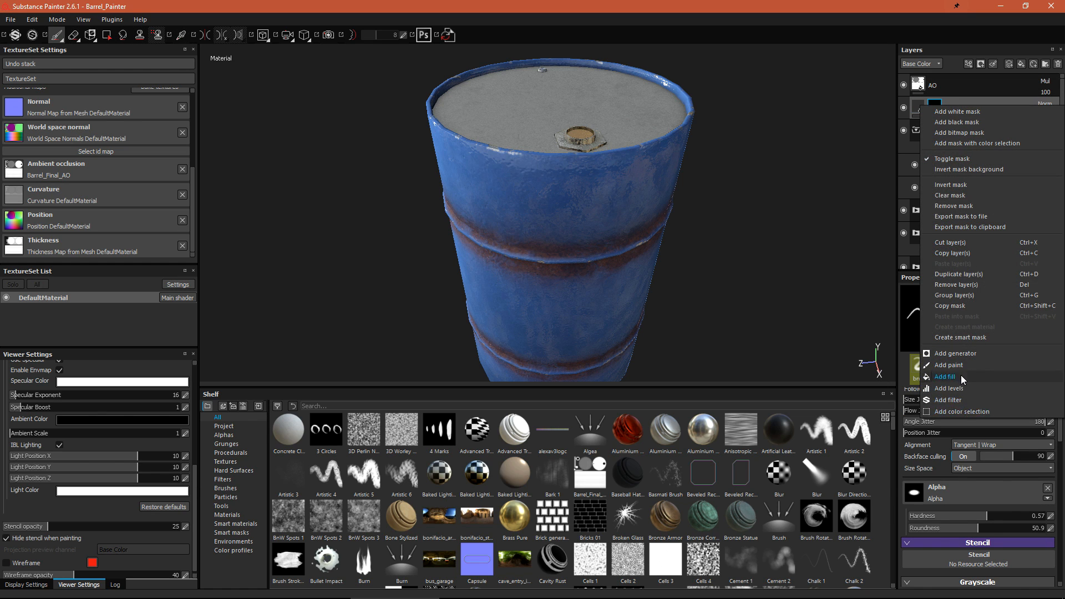
left_click(961, 355)
left_click(987, 314)
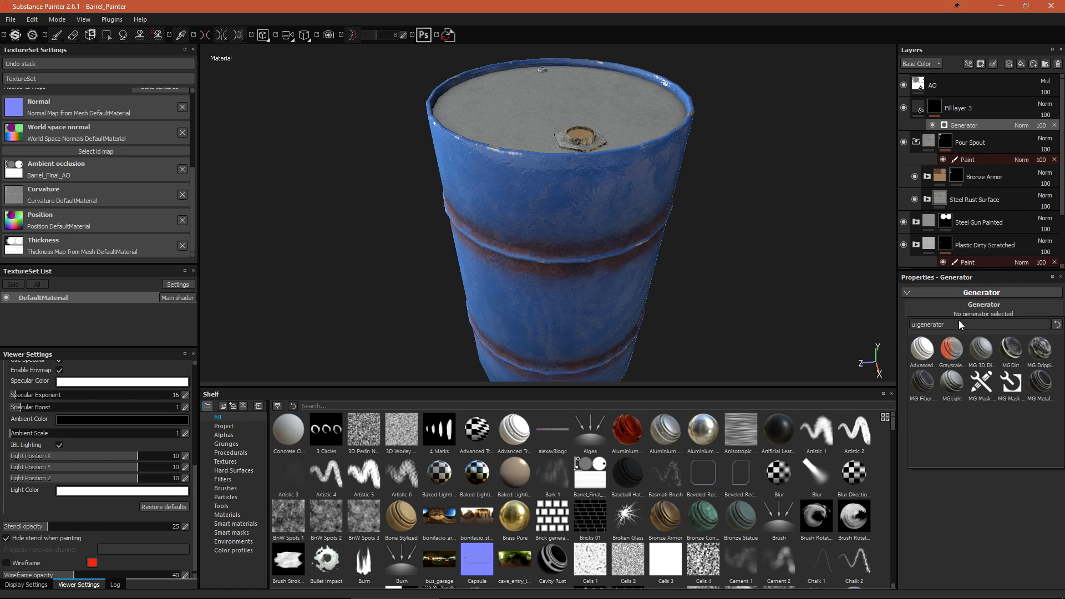
left_click(1011, 348)
left_click_drag(517, 263, 615, 206, "alt")
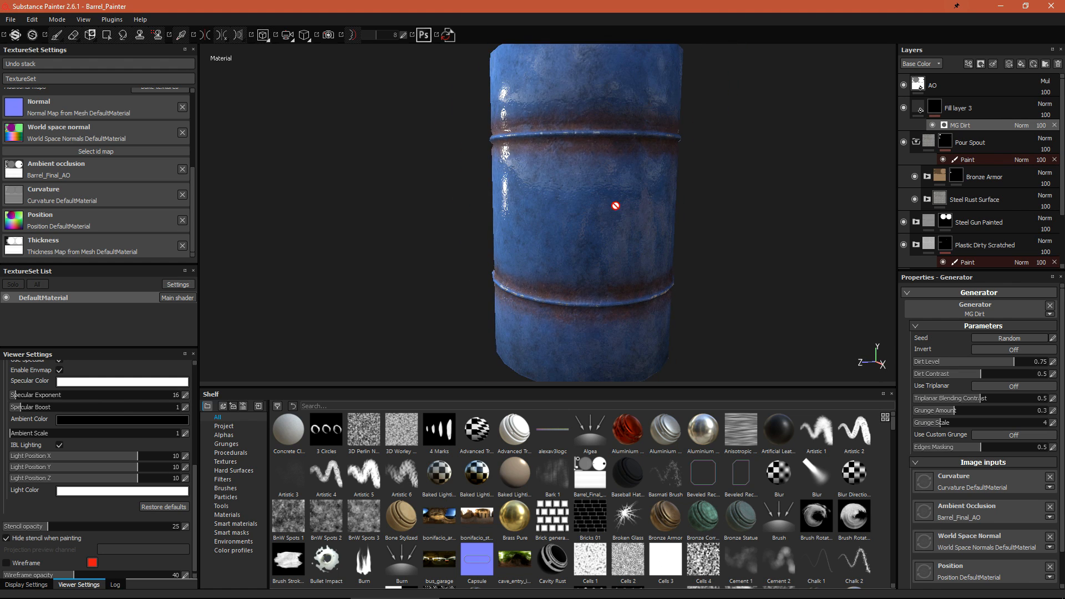
Set the MG Dirt generator on Fill layer 3 to a Dirt Level of 0.74 and a Dirt Contrast of 0.54
left_click_drag(1014, 361, 985, 375)
mouse_move(1004, 364)
left_mouse_down()
mouse_move(977, 363)
mouse_move(1002, 363)
left_mouse_up()
middle_click_drag(571, 221, 581, 264, "alt")
left_click_drag(581, 264, 874, 395, "alt")
left_click_drag(991, 362, 1006, 368)
right_click_drag(716, 189, 624, 134, "alt")
left_click_drag(623, 133, 650, 131, "alt")
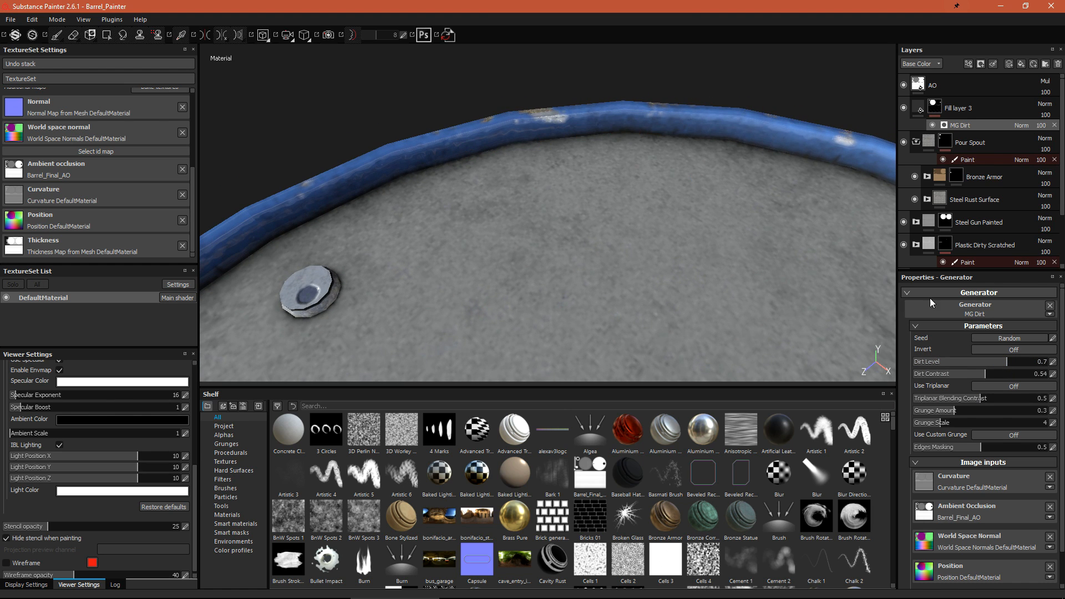
left_click_drag(1006, 362, 1012, 370)
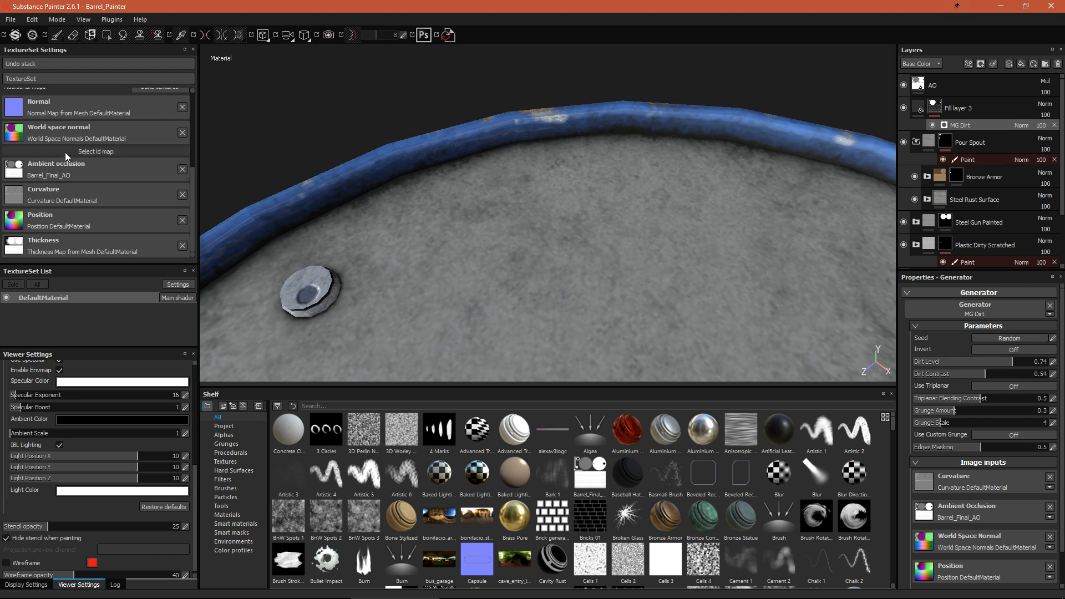
Search the shelf for "ground" and apply the Ground Dirt smart mask to Fill layer 3's mask
right_click_drag(564, 190, 530, 134, "alt")
left_click_drag(530, 133, 671, 314, "alt")
middle_click_drag(638, 355, 640, 264, "alt")
left_click_drag(640, 264, 638, 166, "alt")
right_click_drag(638, 166, 910, 311, "alt")
scroll(955, 344, "down", 2)
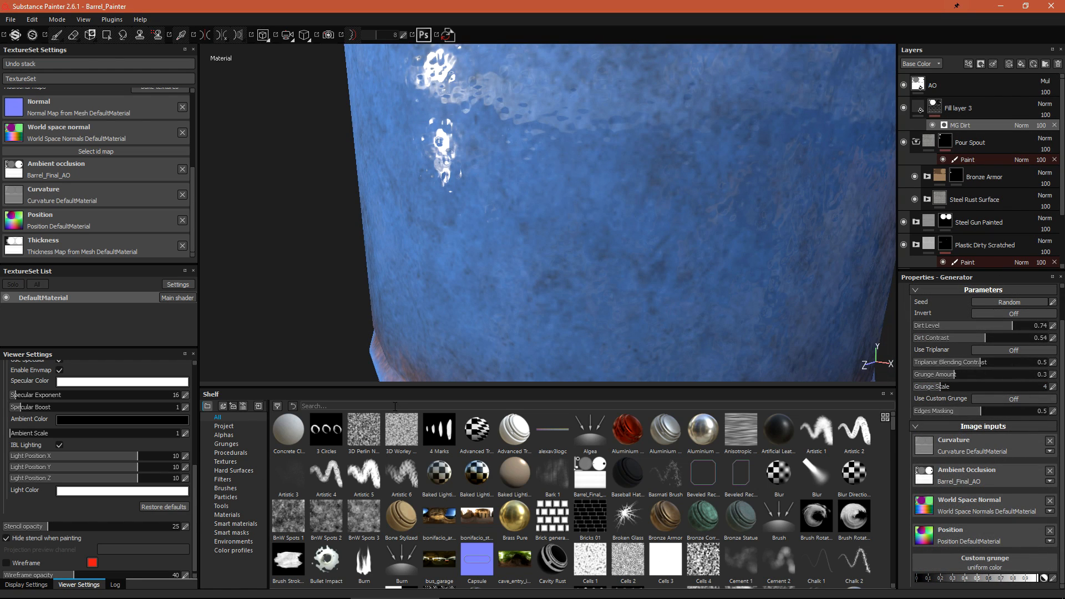
type("ground")
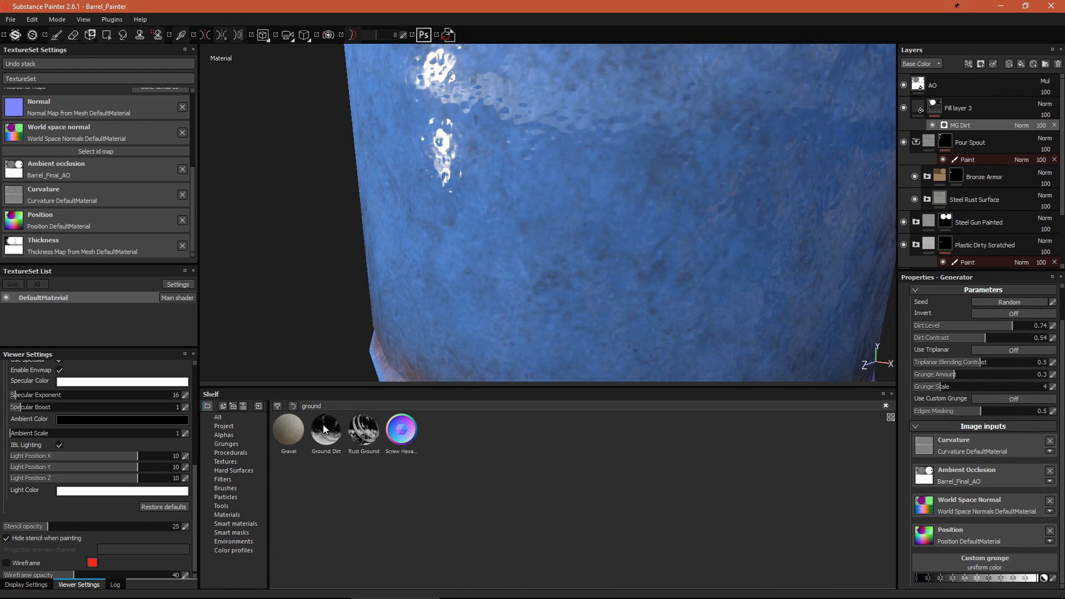
mouse_move(319, 431)
left_mouse_down()
mouse_move(942, 280)
mouse_move(933, 108)
left_mouse_up()
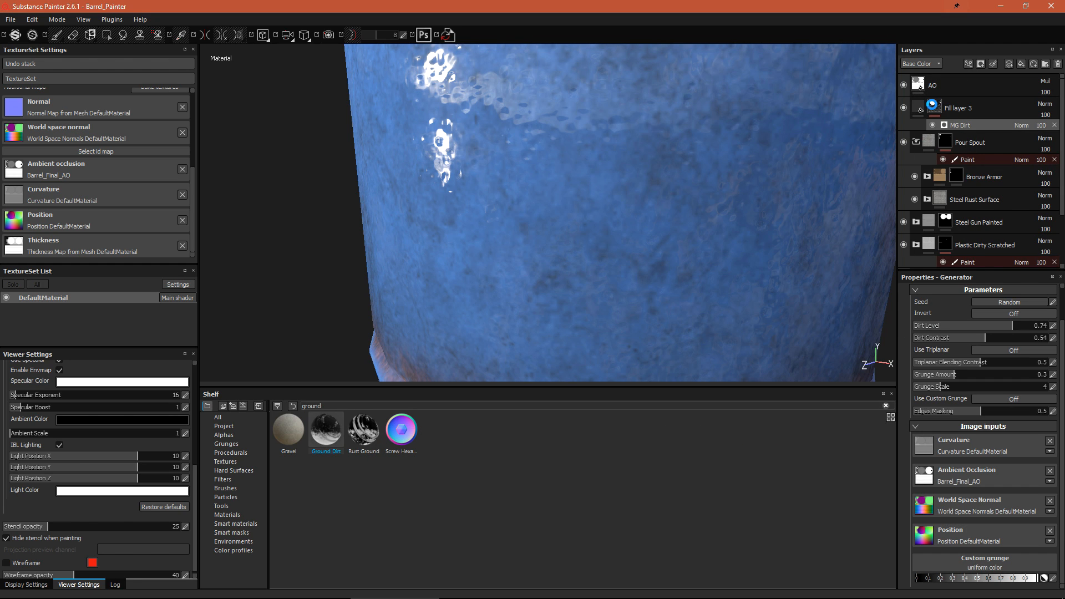
right_click_drag(695, 276, 520, 195, "alt")
Set the blend mode of the MG Ground Dirt effect in Fill layer 3's mask to Linear dodge (Add)
left_click(1018, 138)
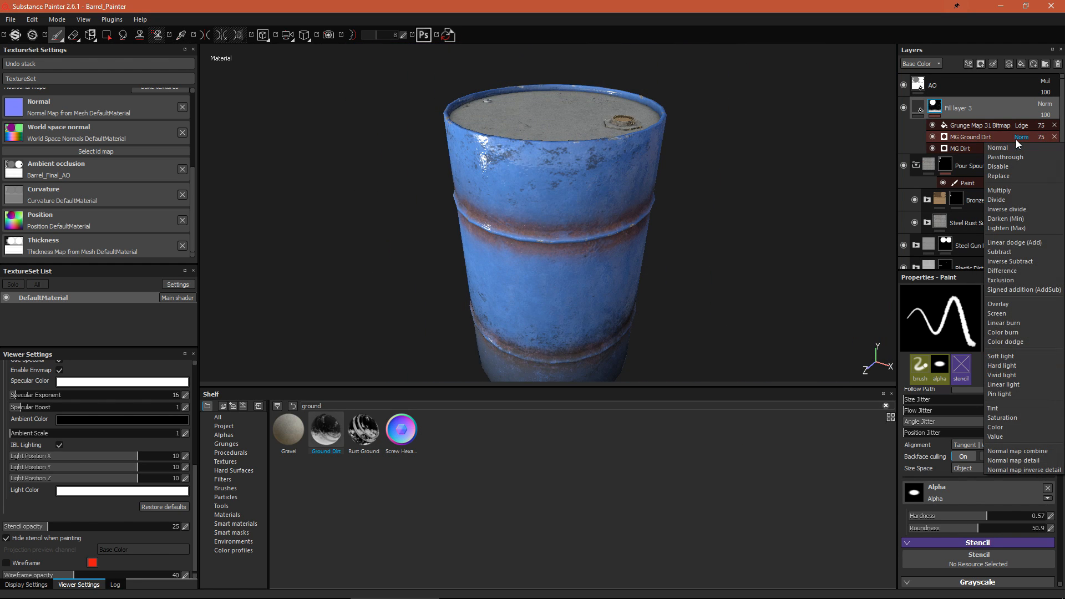
left_click(616, 191)
left_click(933, 148)
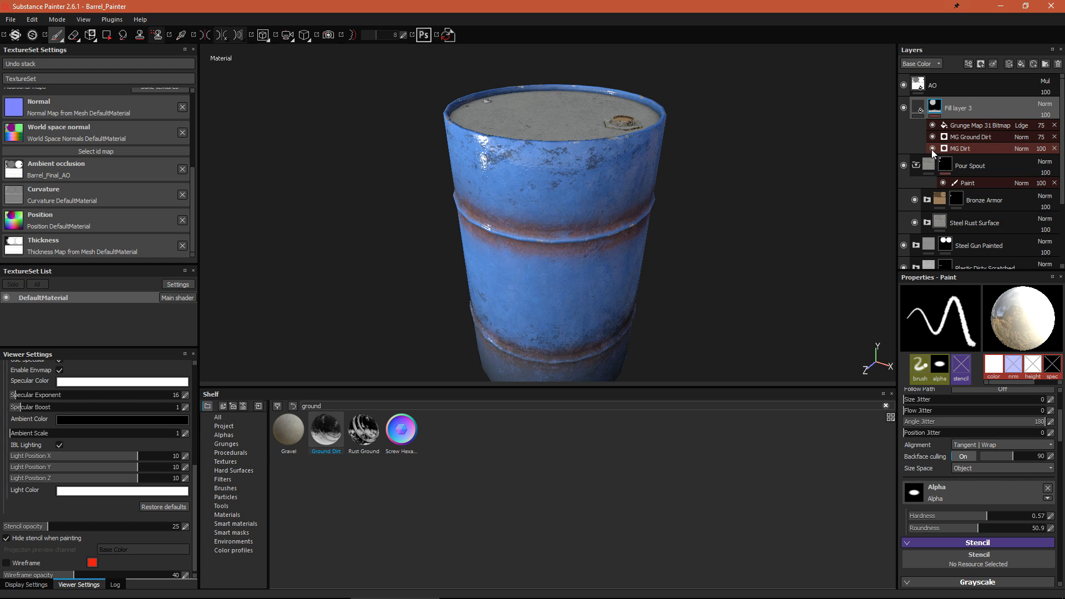
left_click(1022, 137)
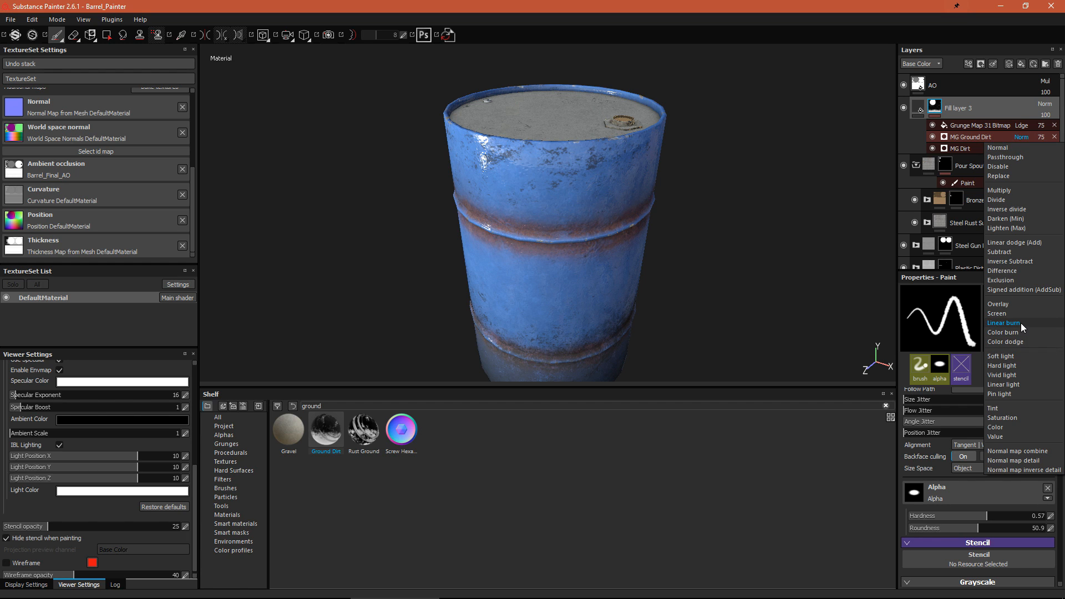
left_click(1020, 242)
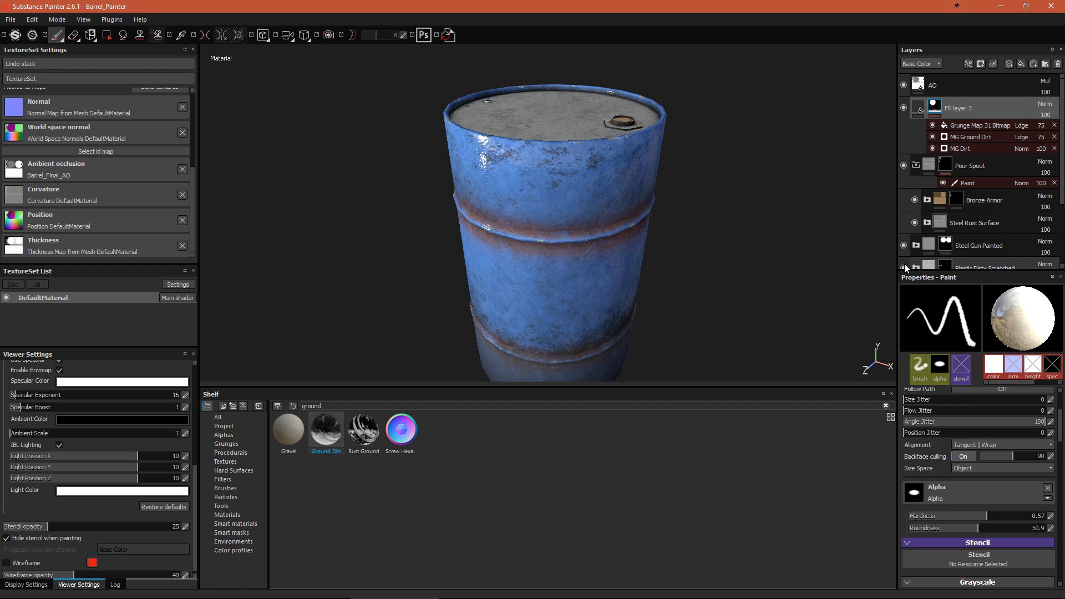
left_click_drag(618, 147, 616, 173, "alt")
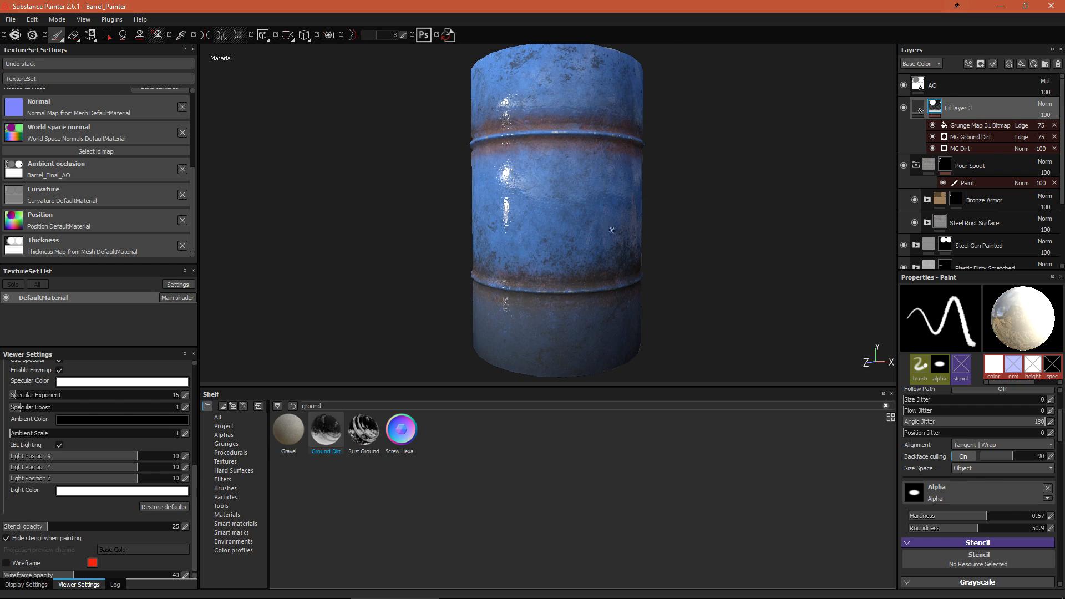
Adjust the MG Ground Dirt generator to Level 0.21, Contrast 0.39 and Dirt Height 0.43
left_click(968, 140)
left_click(936, 366)
left_click_drag(937, 366, 1007, 360)
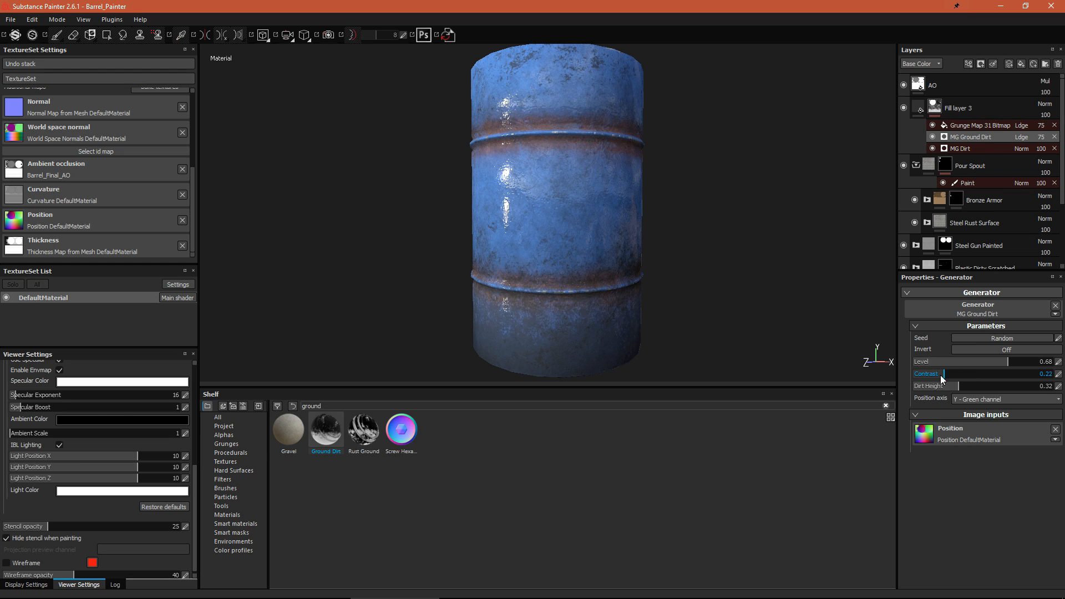
left_click_drag(958, 386, 943, 370)
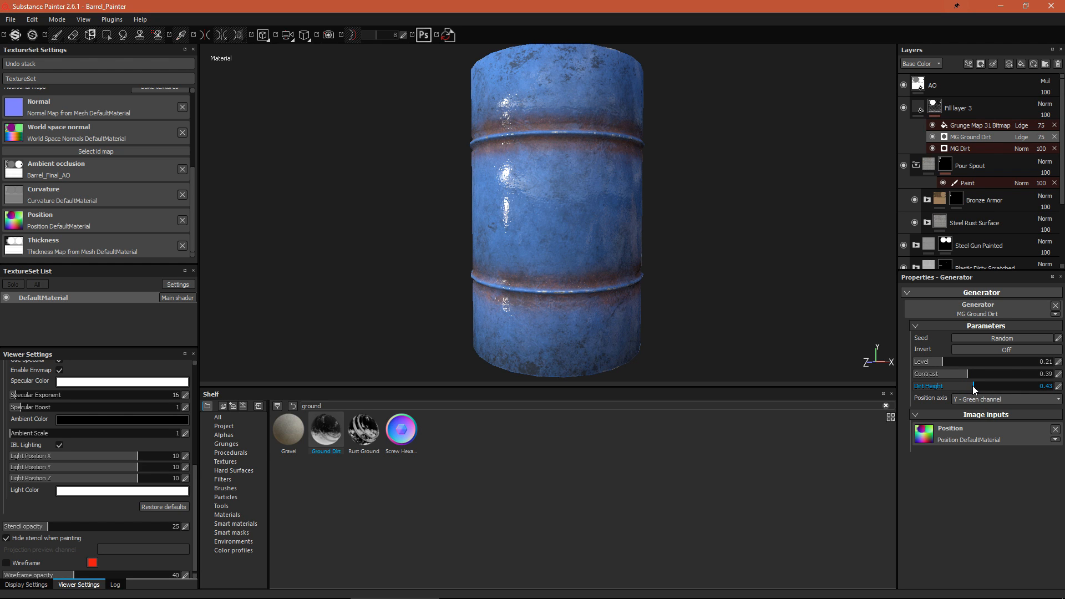
mouse_move(584, 284)
left_mouse_down("alt")
mouse_move(571, 241)
mouse_move(614, 246)
mouse_move(583, 290)
mouse_move(590, 246)
mouse_move(588, 254)
mouse_move(577, 200)
mouse_move(424, 169)
mouse_move(657, 195)
left_mouse_up("alt")
Review the barrel's texture channels one by one, including base color, normal and glossiness, and return to the material view
scroll(577, 244, "down", 5)
scroll(590, 246, "down", 3)
scroll(591, 266, "up", 7)
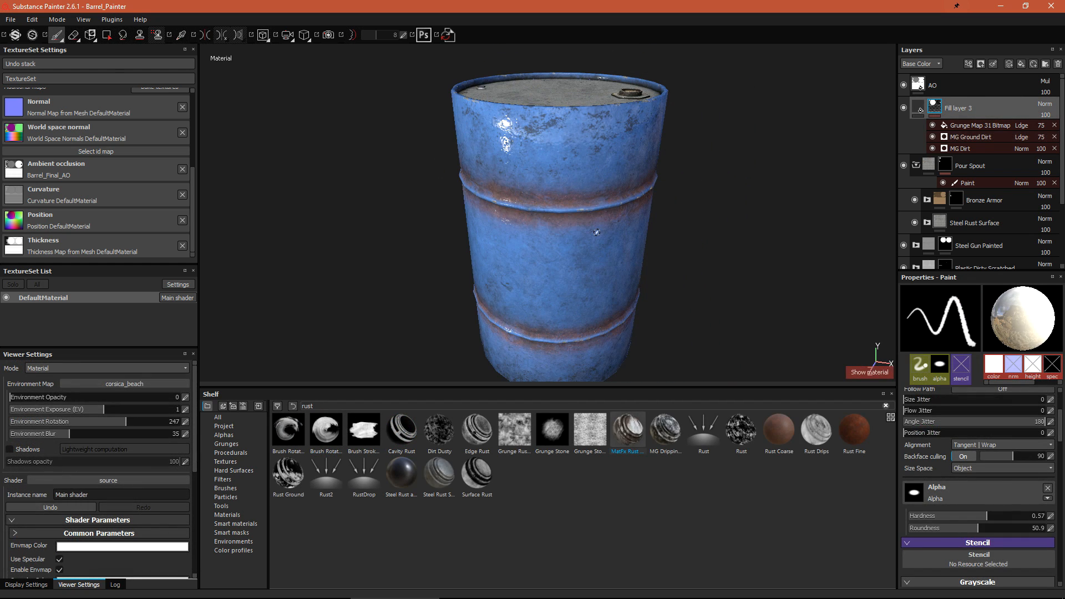
left_click_drag(596, 247, 552, 254, "alt")
key("c")
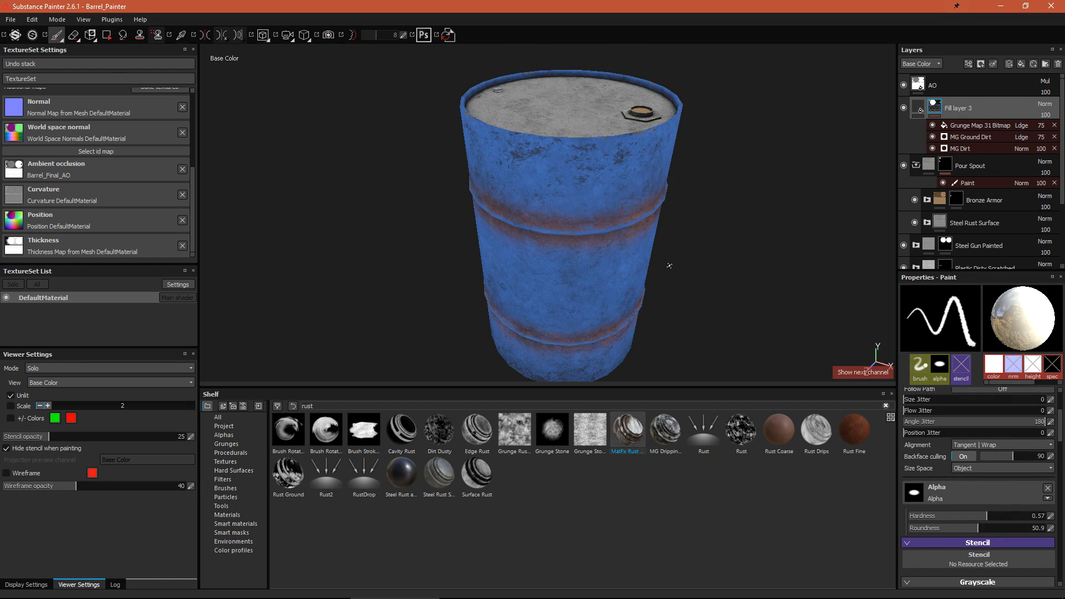
left_click_drag(669, 266, 478, 254, "alt")
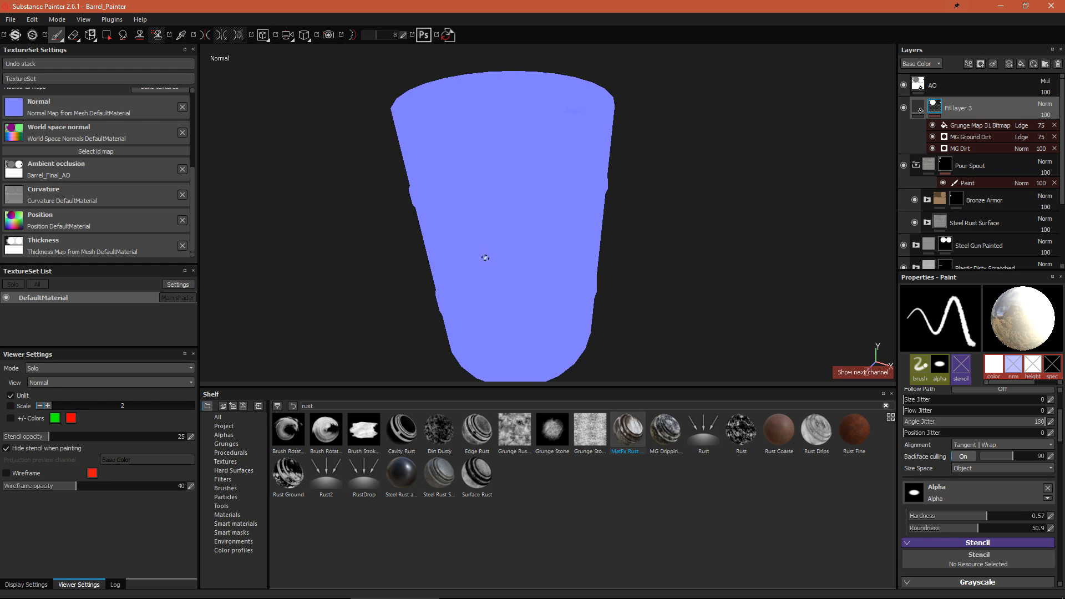
key("c")
left_click_drag(520, 199, 603, 214, "alt")
key("c")
key("c")
key("c")
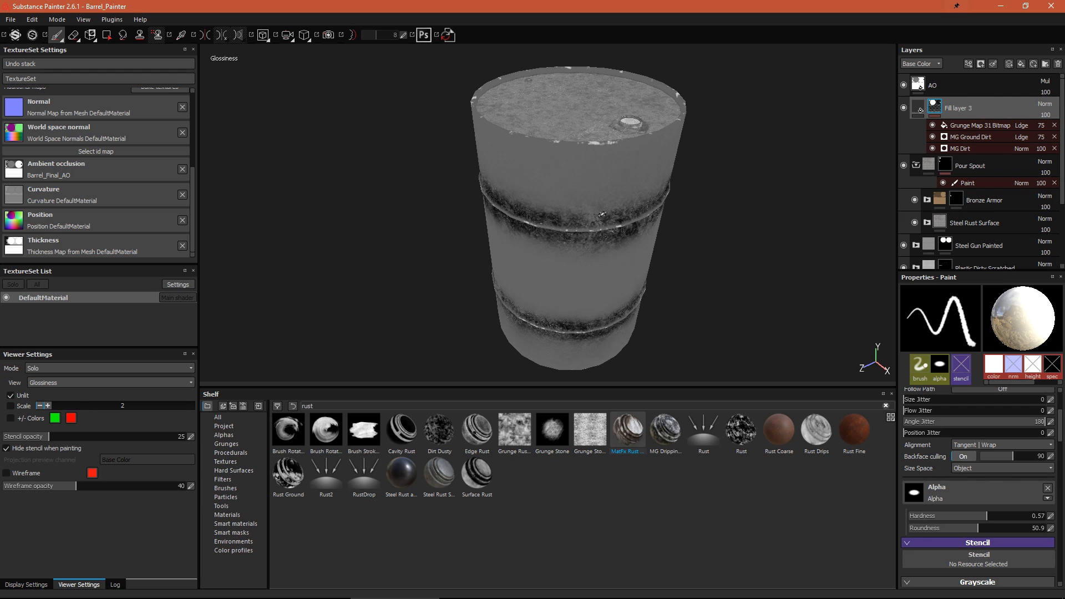
key("c")
right_click_drag(530, 261, 587, 254, "alt")
middle_click_drag(587, 254, 514, 294, "alt")
left_click_drag(513, 294, 486, 241, "alt")
left_click_drag(553, 214, 566, 247, "alt")
scroll(567, 245, "down", 3)
key("c")
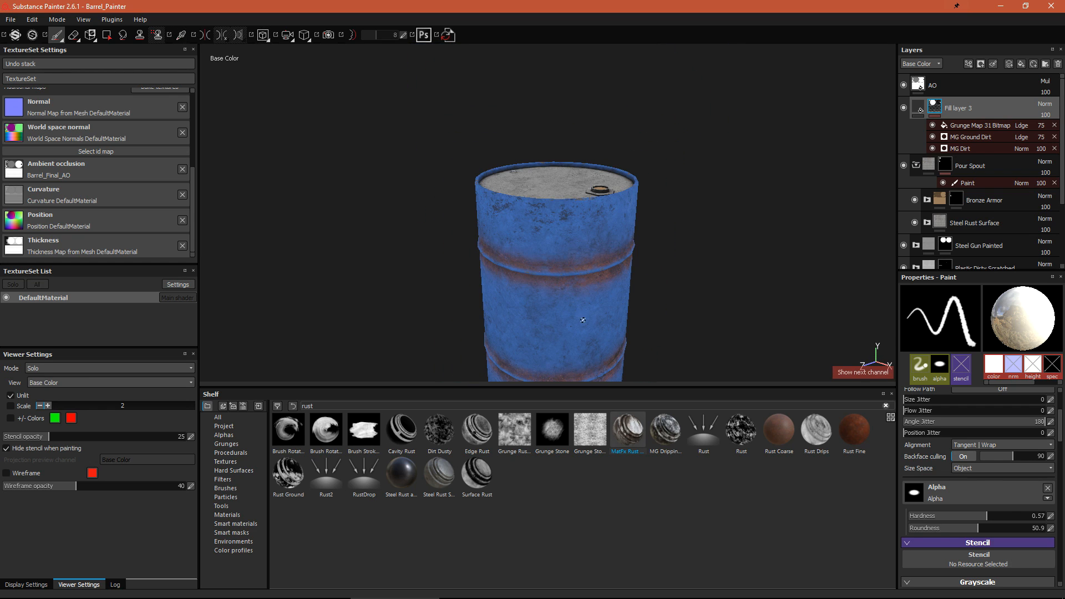
middle_click_drag(564, 276, 569, 220, "alt")
key("m")
Examine the base color of the lid and pour spout up close, and switch back to the full material display
scroll(502, 191, "up", 8)
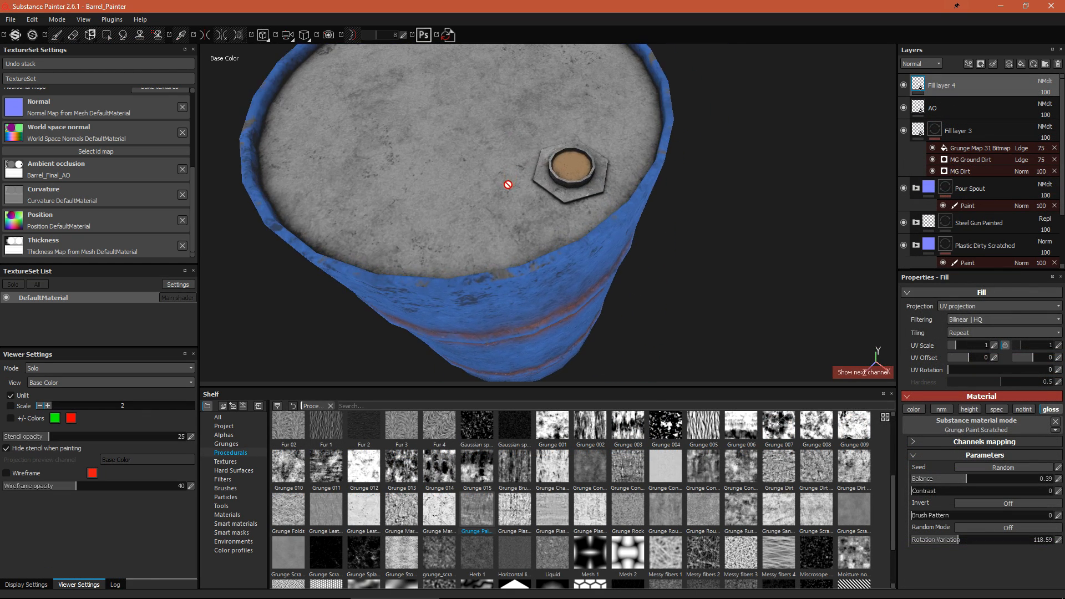
left_click_drag(507, 183, 531, 178, "alt")
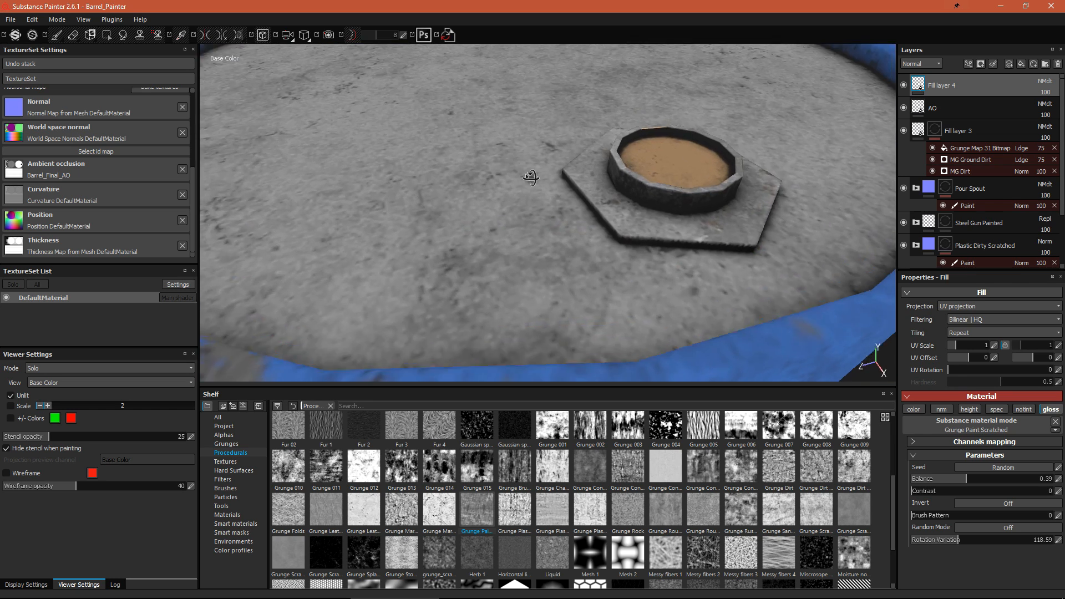
scroll(660, 167, "down", 5)
left_click_drag(661, 167, 656, 116, "alt")
key("m")
scroll(656, 209, "down", 2)
left_click_drag(657, 211, 630, 246, "alt")
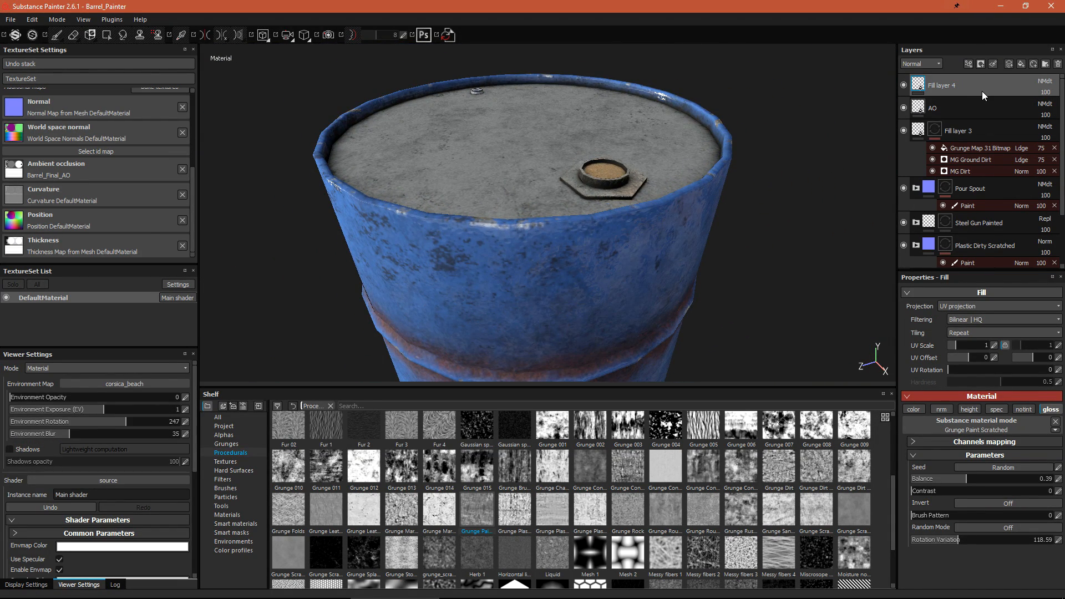
Filter the shelf to particle brushes, choose Leaks Heavy, and show the Base Color channel in the layer stack
left_click(332, 405)
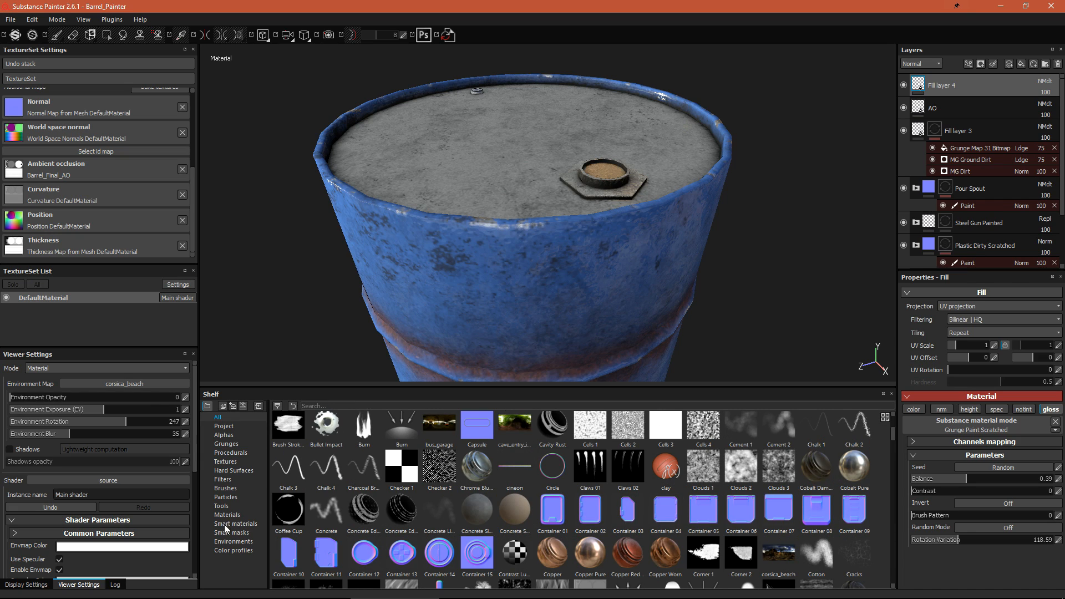
left_click(225, 498)
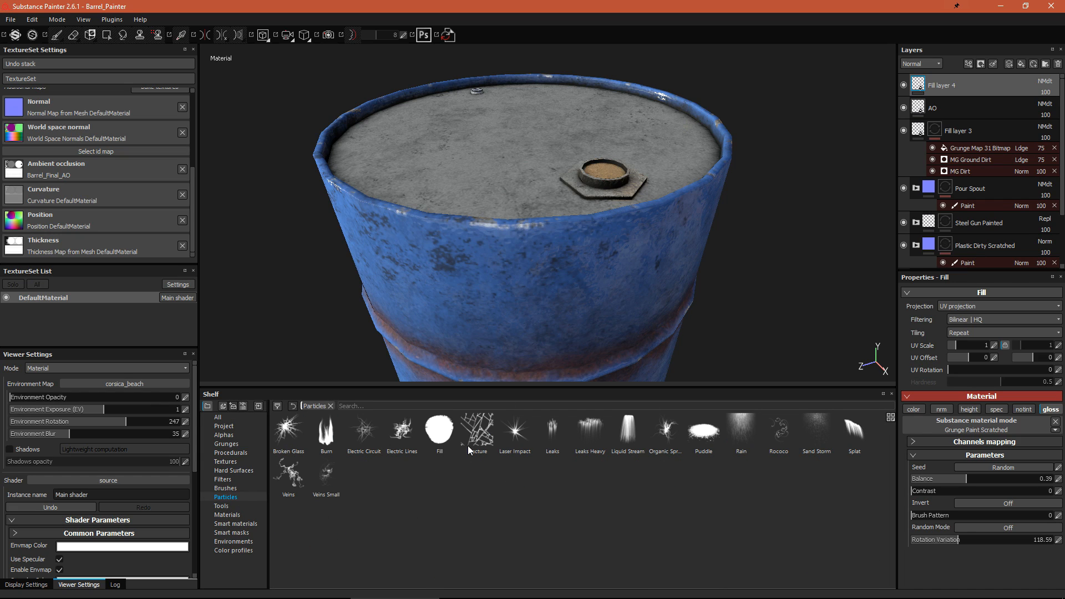
left_click(593, 433)
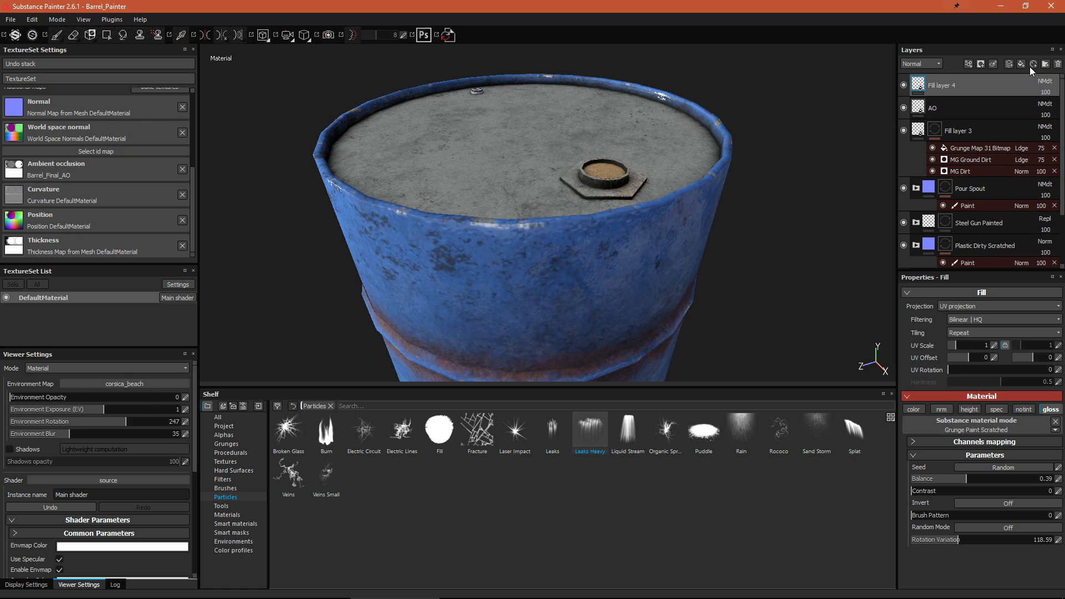
left_click(912, 64)
left_click(915, 73)
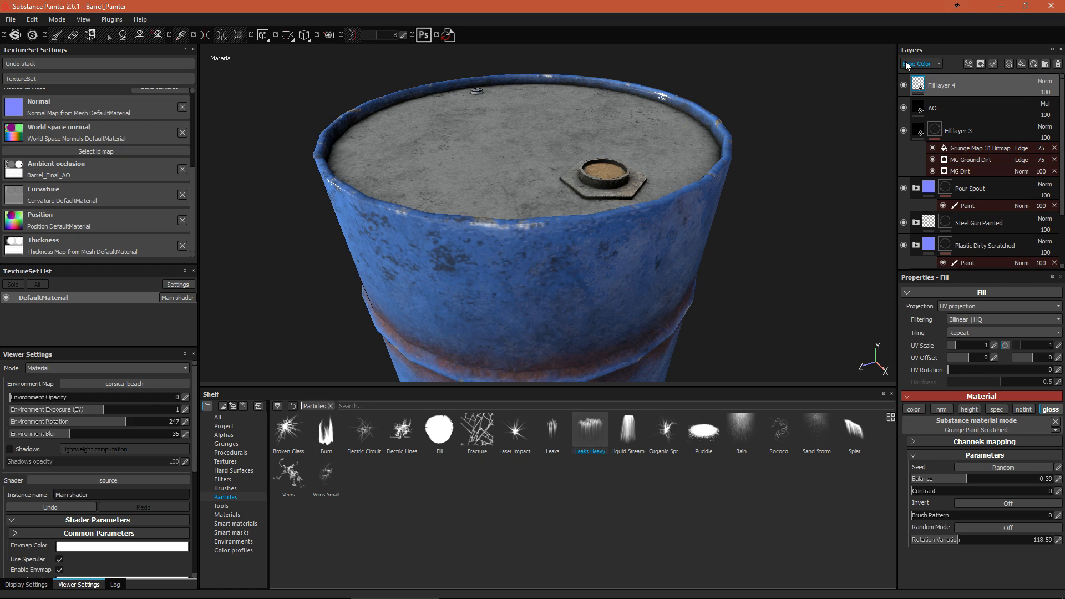
Add a new fill layer above Fill layer 3 and give it a black mask
left_click(1020, 64)
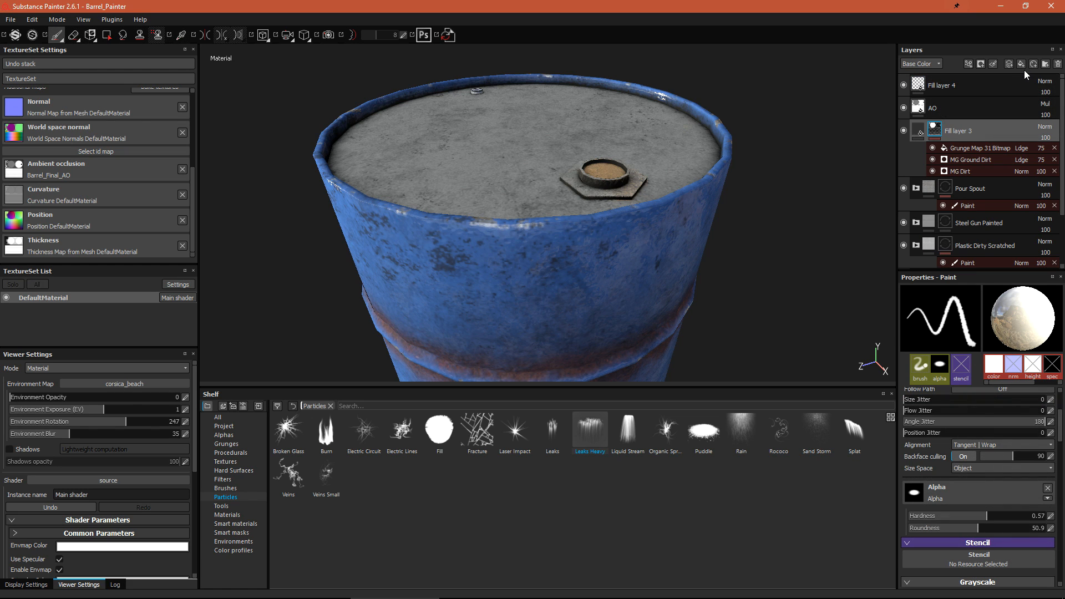
left_click(1021, 65)
left_click_drag(644, 206, 619, 230, "alt")
right_click(922, 129)
left_click(863, 82)
right_click(914, 128)
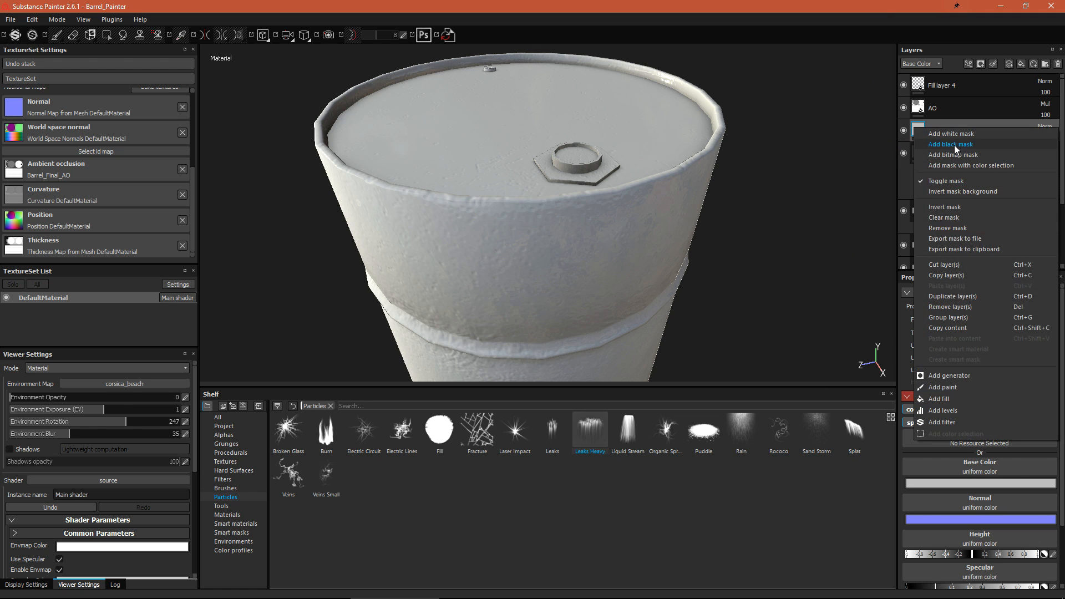
left_click(954, 145)
Try painting Leaks Heavy particles on the barrel's upper side and the pour spout's cap, and undo the paint
left_click_drag(619, 198, 539, 273, "alt")
left_click(595, 436)
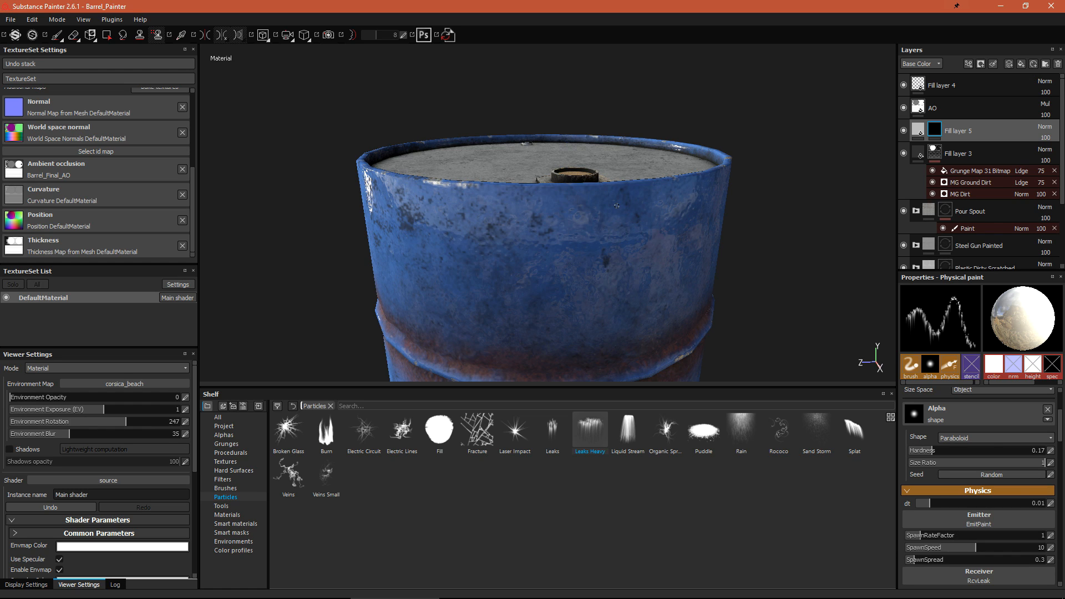
left_click_drag(541, 201, 647, 195)
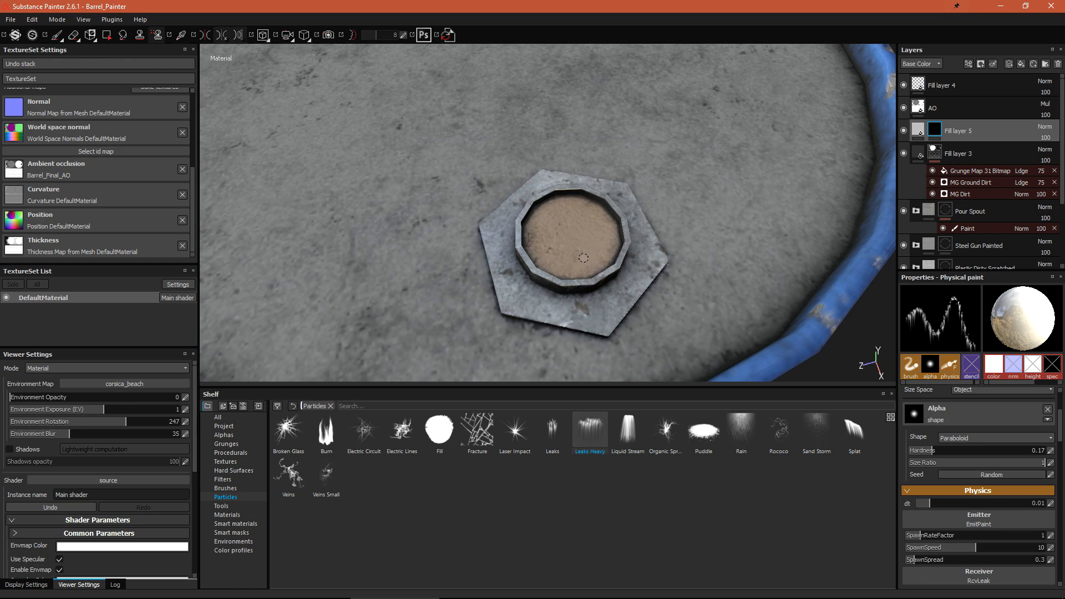
left_click(560, 230)
scroll(588, 234, "down", 3)
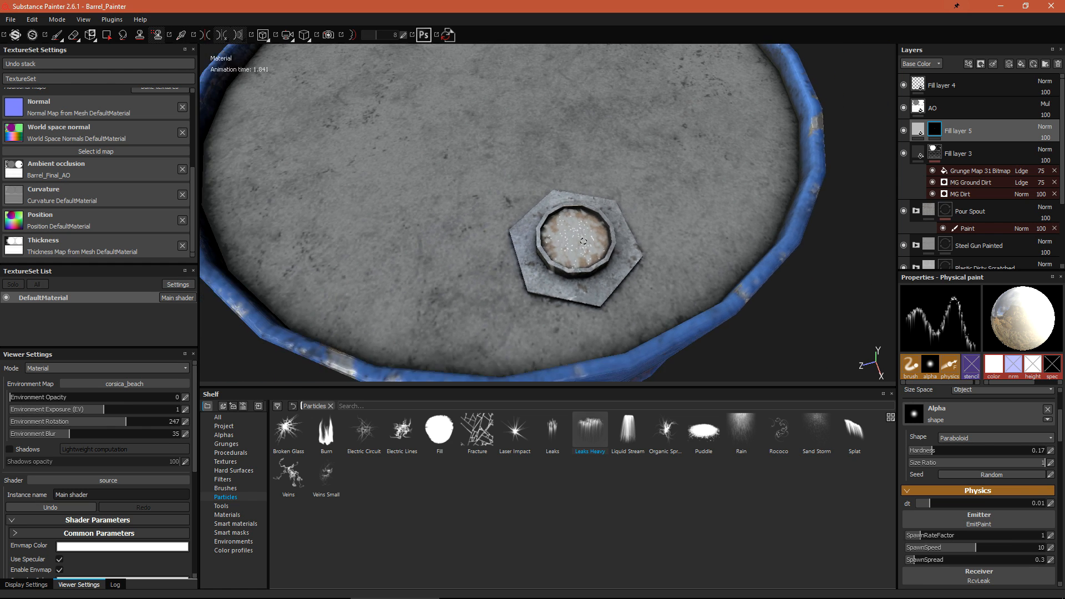
scroll(584, 238, "up", 8)
left_click_drag(583, 241, 635, 207, "alt")
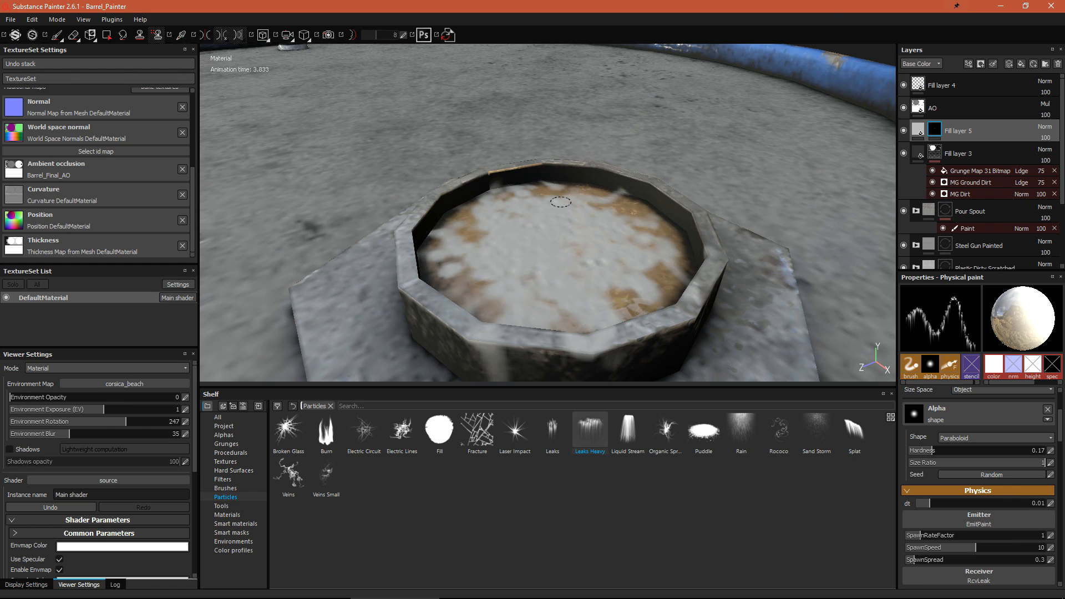
key("ctrl+z")
Switch to the Leaks particle brush for the pour spout and set its GlobalWind X to 0.46
mouse_move(640, 320)
left_mouse_down("alt")
mouse_move(557, 258)
mouse_move(611, 231)
mouse_move(657, 280)
left_mouse_up("alt")
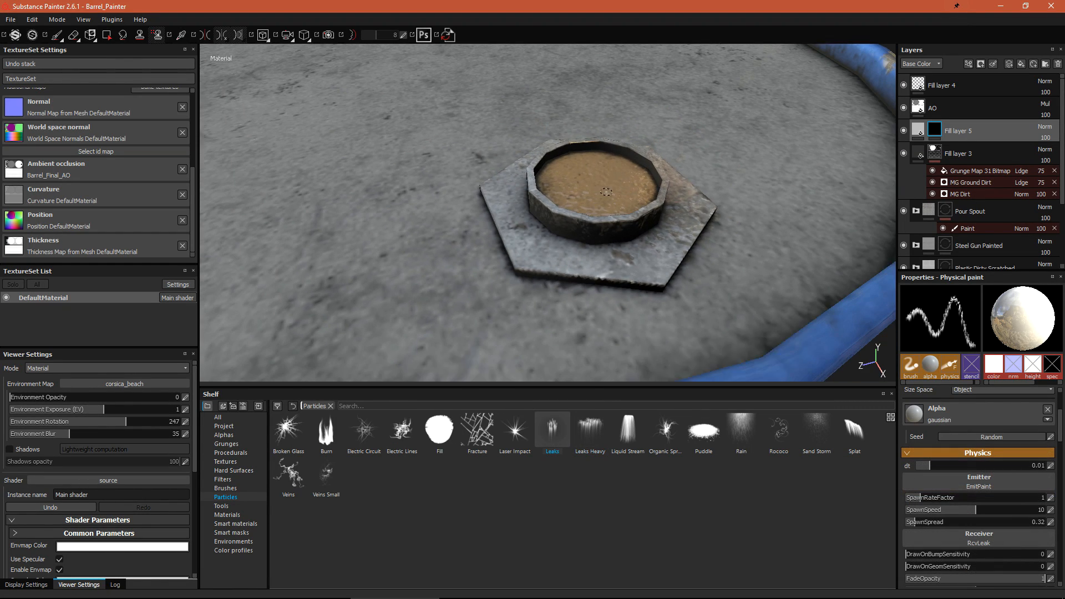
left_click_drag(638, 261, 647, 245, "alt")
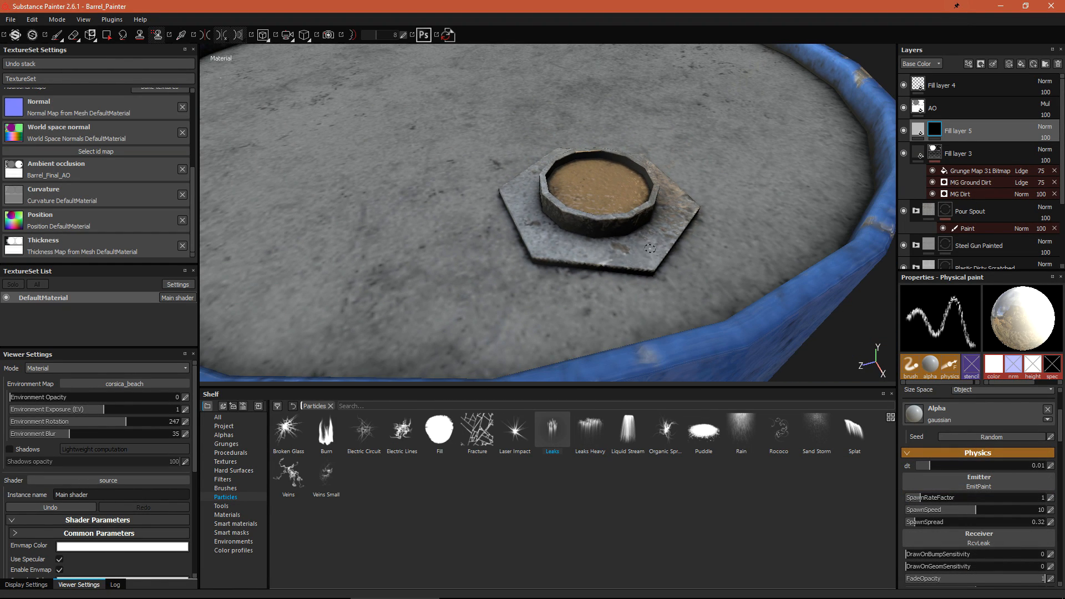
left_click_drag(703, 328, 649, 222, "alt")
left_click(649, 222)
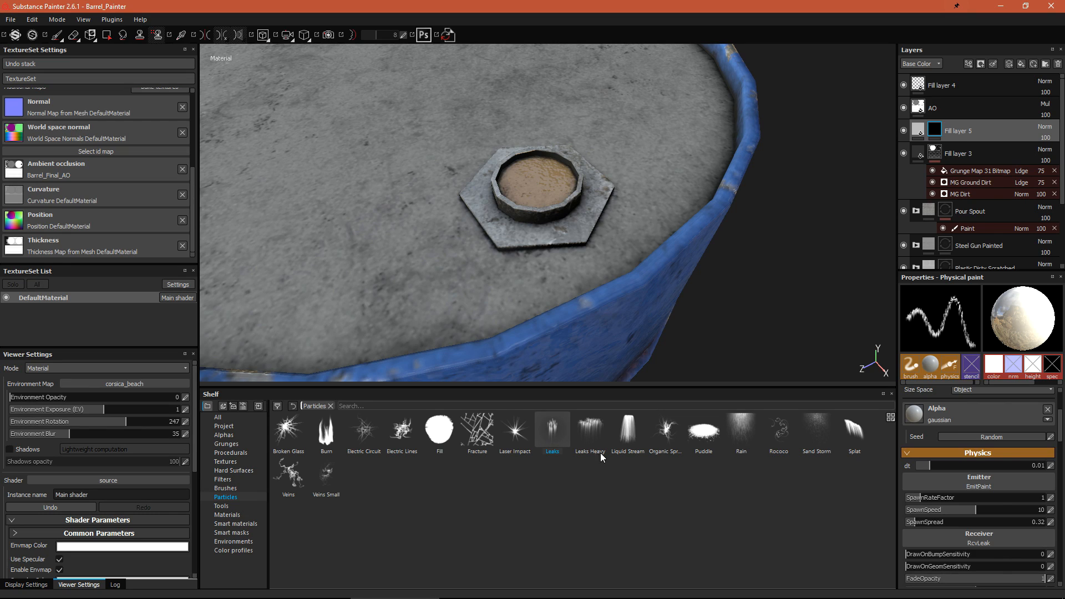
scroll(970, 508, "down", 8)
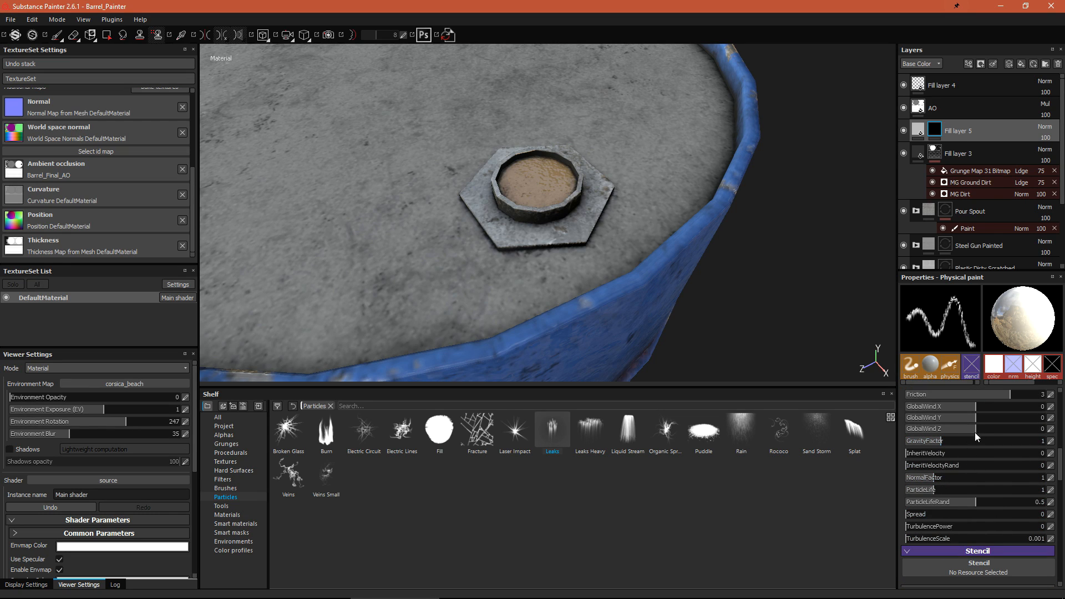
left_click_drag(951, 405, 1007, 413)
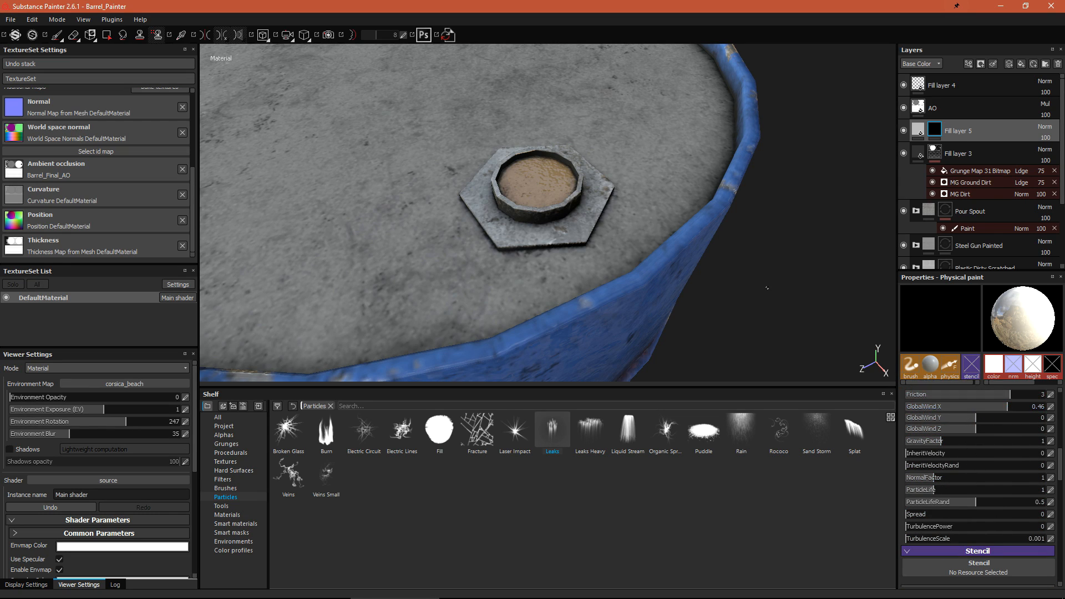
Set the Leaks brush's GlobalWind X to 0.83, ParticleLife to 3.31, ParticleLifeRand to 0.75 and SpawnRateFactor to 0.48
left_click_drag(999, 502, 1010, 501)
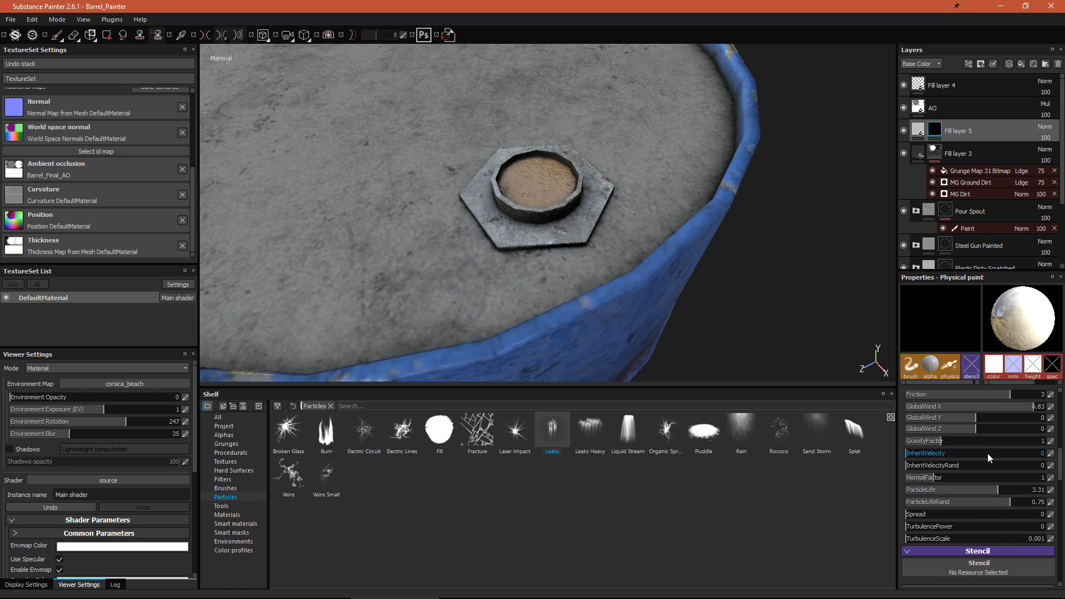
scroll(990, 461, "up", 4)
scroll(945, 434, "up", 2)
left_click_drag(930, 465, 923, 463)
left_click_drag(599, 249, 562, 254, "alt")
left_click_drag(921, 497, 916, 498)
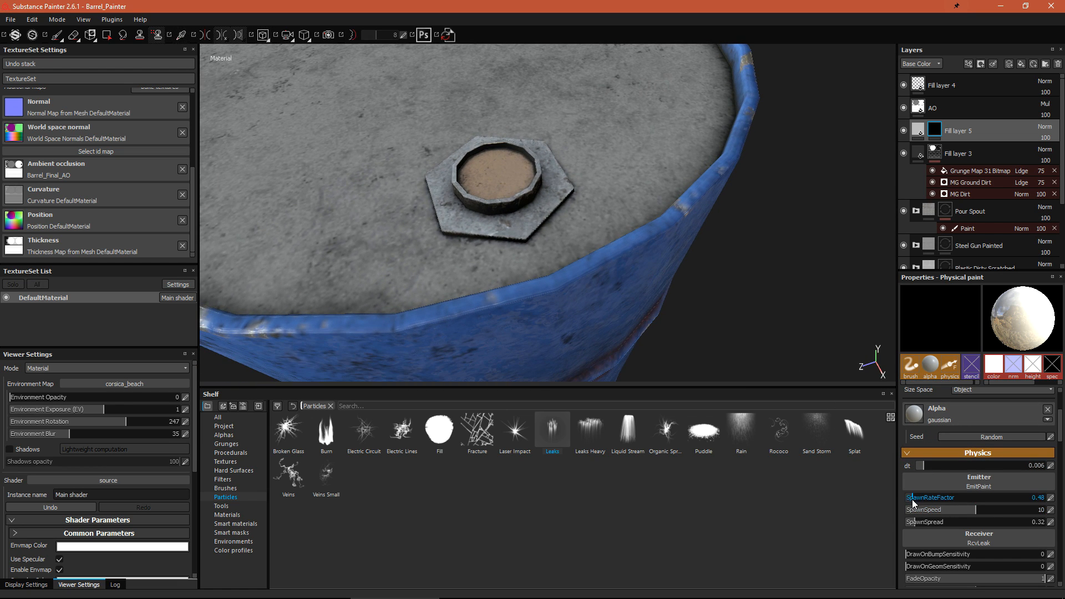
Try painting Leaks particles across the pour spout's cap, and undo the paint
mouse_move(511, 215)
right_mouse_down("alt")
mouse_move(489, 216)
mouse_move(555, 211)
right_mouse_up("alt")
left_click_drag(476, 184, 509, 185)
key("ctrl+z")
Lower SpawnRateFactor to 0.32 and paint a leak on the barrel's upper side just below the pour spout
left_click_drag(915, 498, 909, 499)
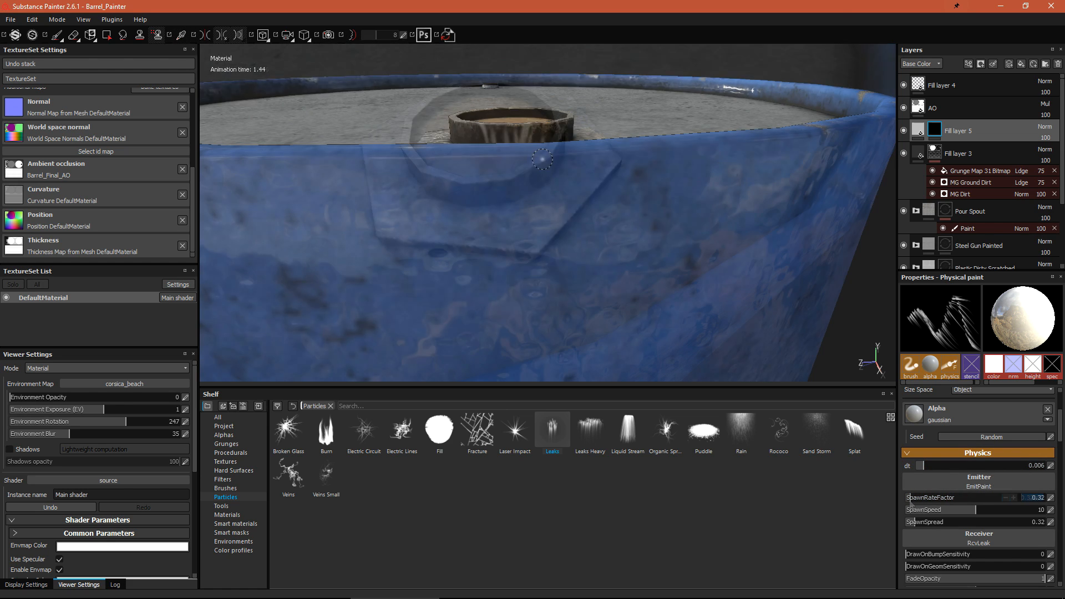
left_click(539, 178)
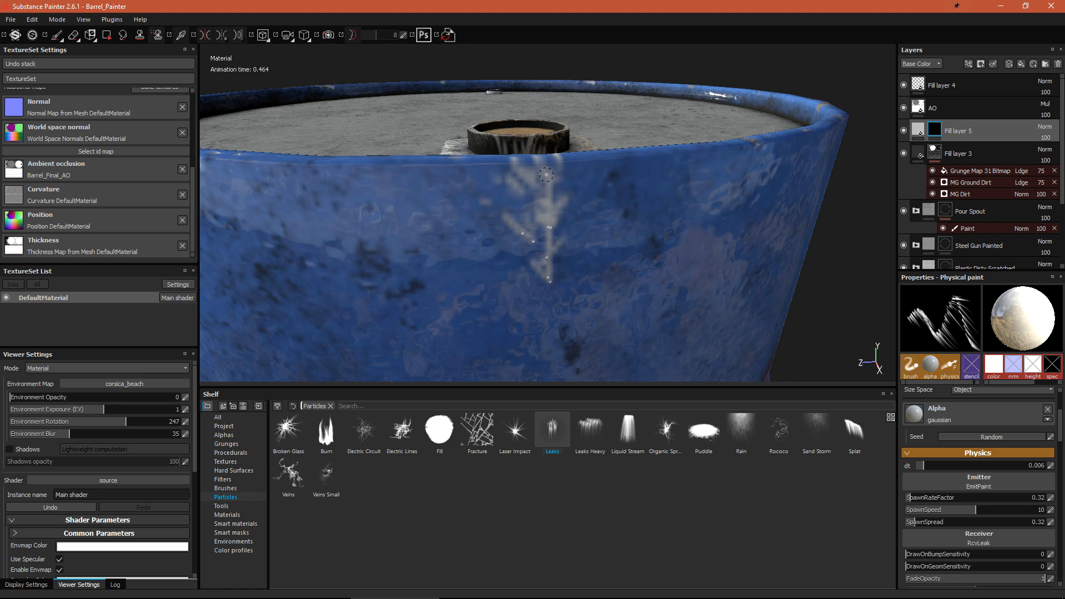
Set ParticleLife to 4.36 and ParticleLifeRand to 0.29, and paint the leak further down the barrel's side towards the first ridge
scroll(971, 474, "down", 5)
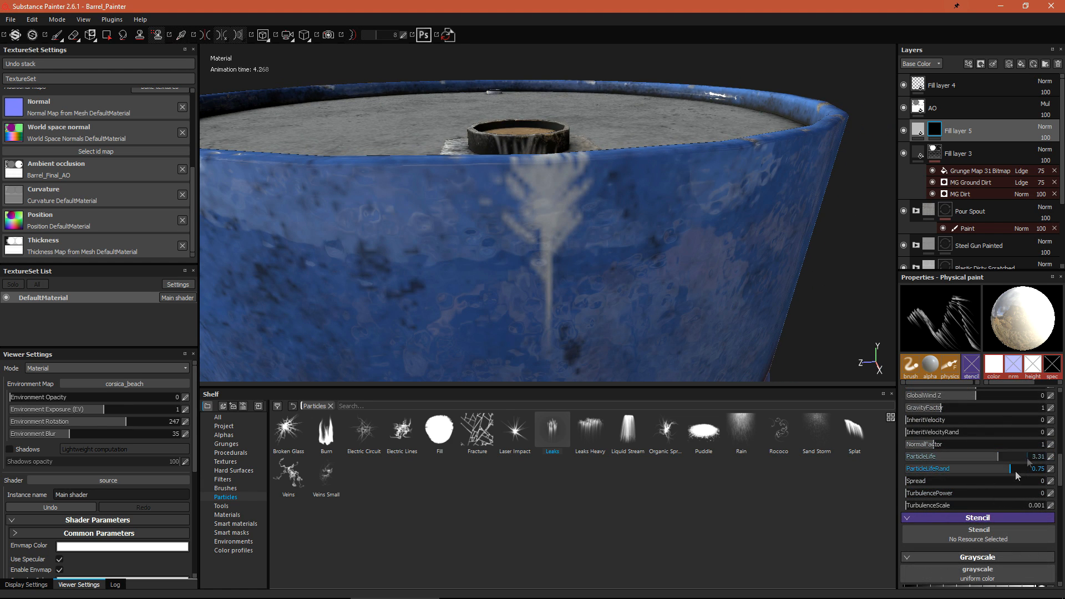
left_click(1028, 457)
left_click(946, 469)
scroll(575, 253, "down", 3)
scroll(576, 252, "down", 1)
left_click(544, 207)
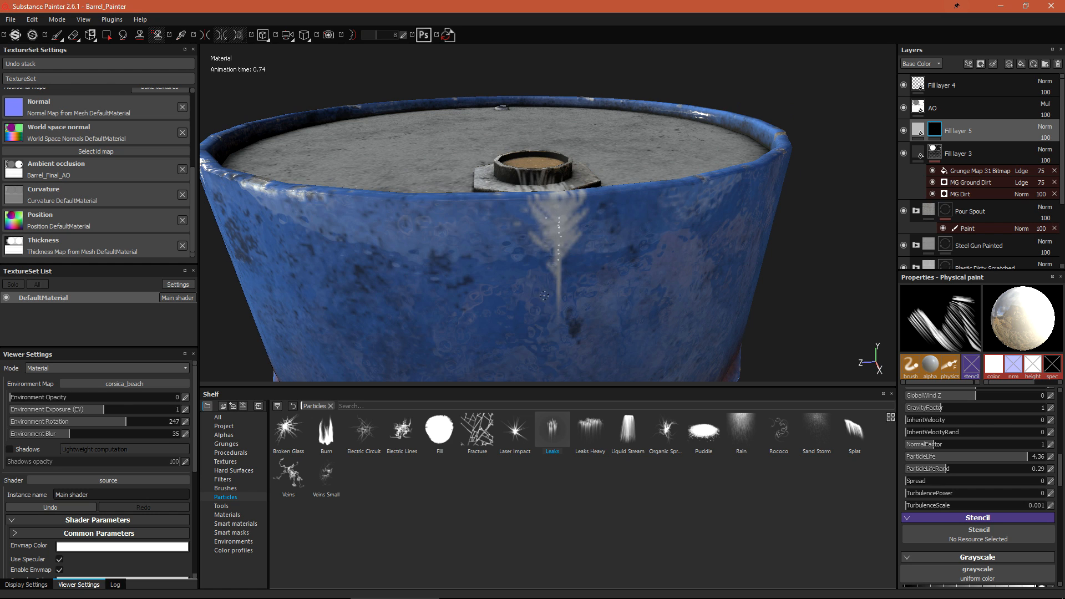
mouse_move(544, 298)
left_mouse_down("alt")
mouse_move(533, 276)
mouse_move(538, 285)
left_mouse_up("alt")
scroll(537, 285, "up", 5)
left_click(577, 141)
scroll(586, 326, "down", 3)
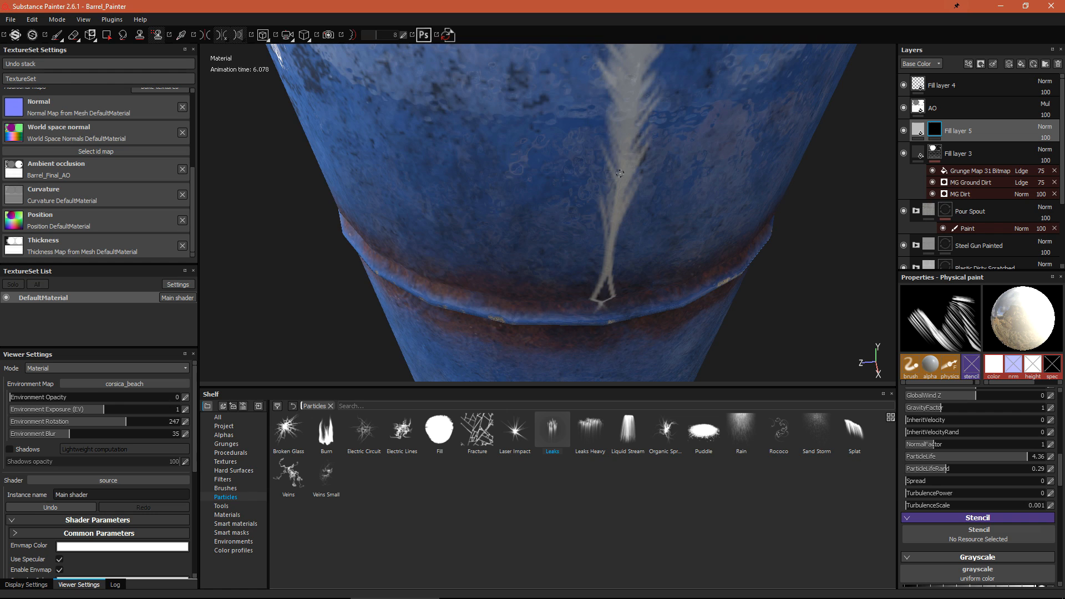
Overlay the wireframe to examine the mesh around the leak and the ridge, and hide it again
scroll(616, 161, "up", 3)
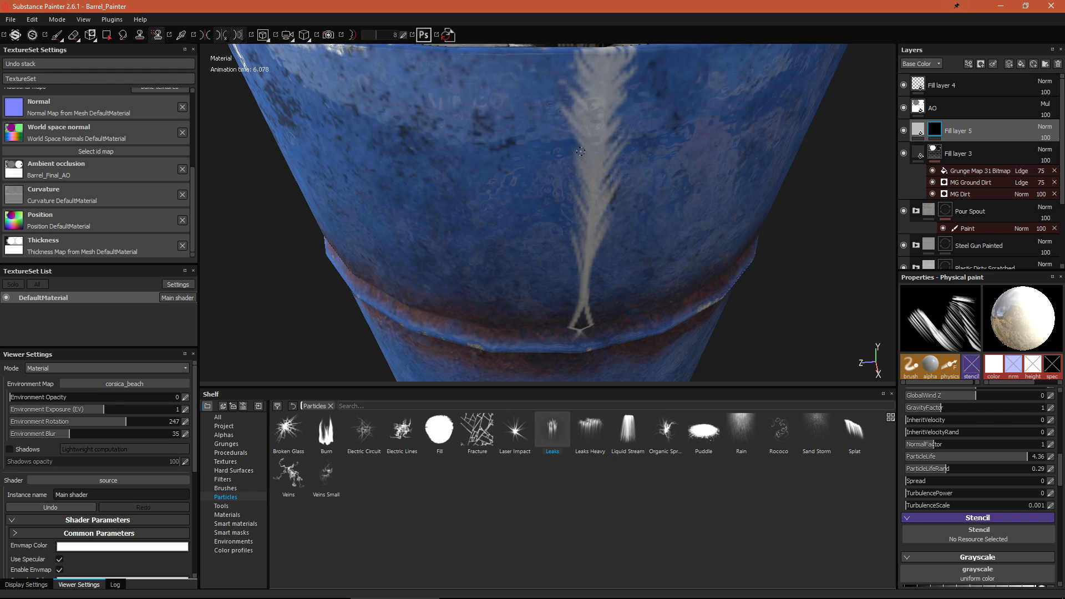
scroll(81, 473, "down", 5)
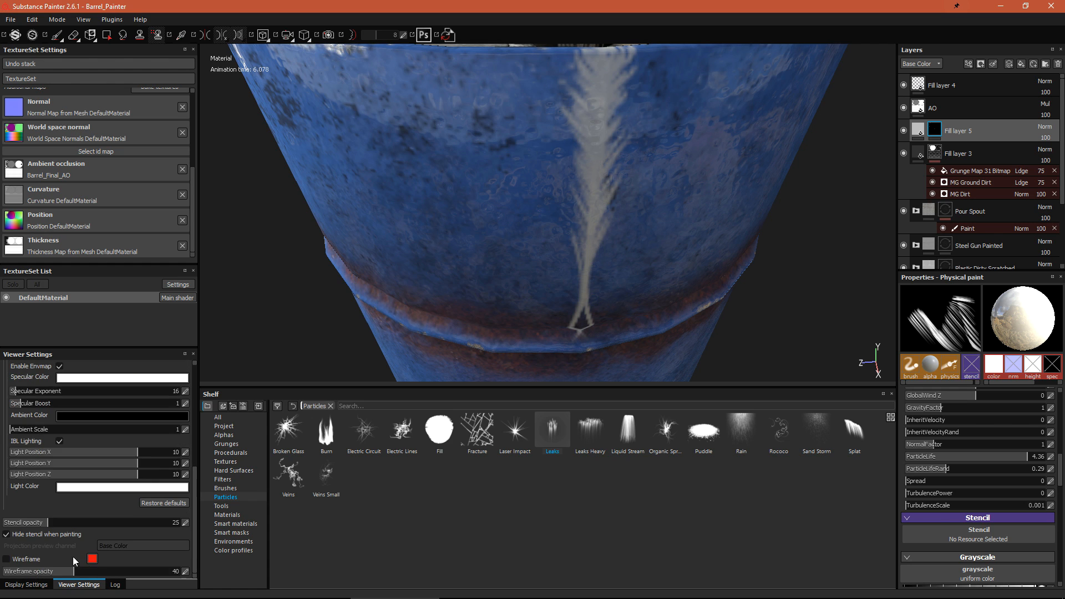
left_click(35, 557)
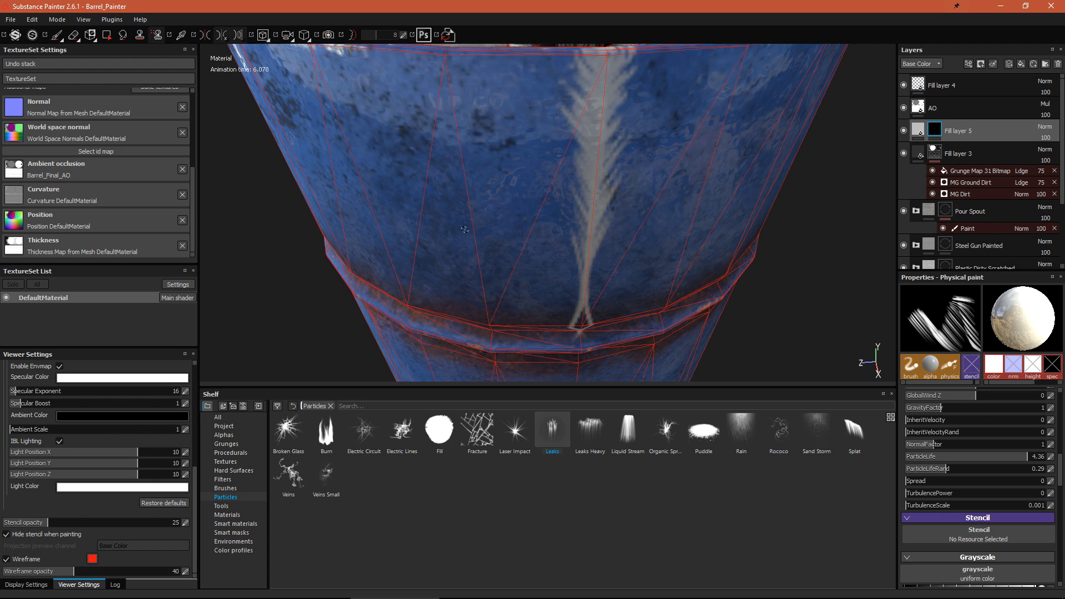
left_click(16, 558)
Set GlobalWind X to 0 and GravityFactor to 1.77, and paint another leak at the rim beside the pour spout
left_click_drag(655, 161, 716, 106, "alt")
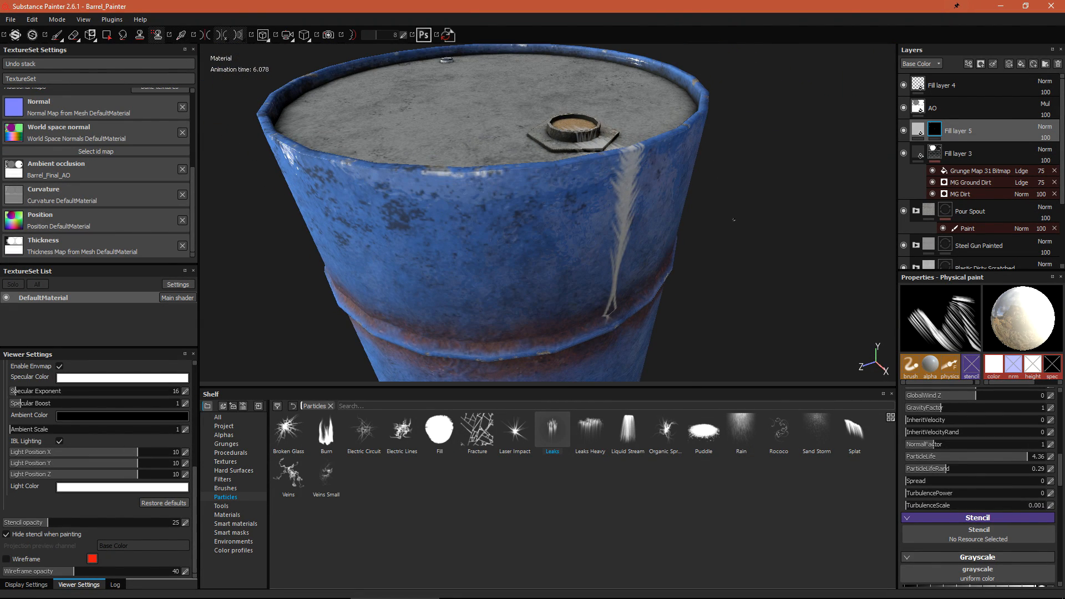
scroll(1010, 471, "up", 3)
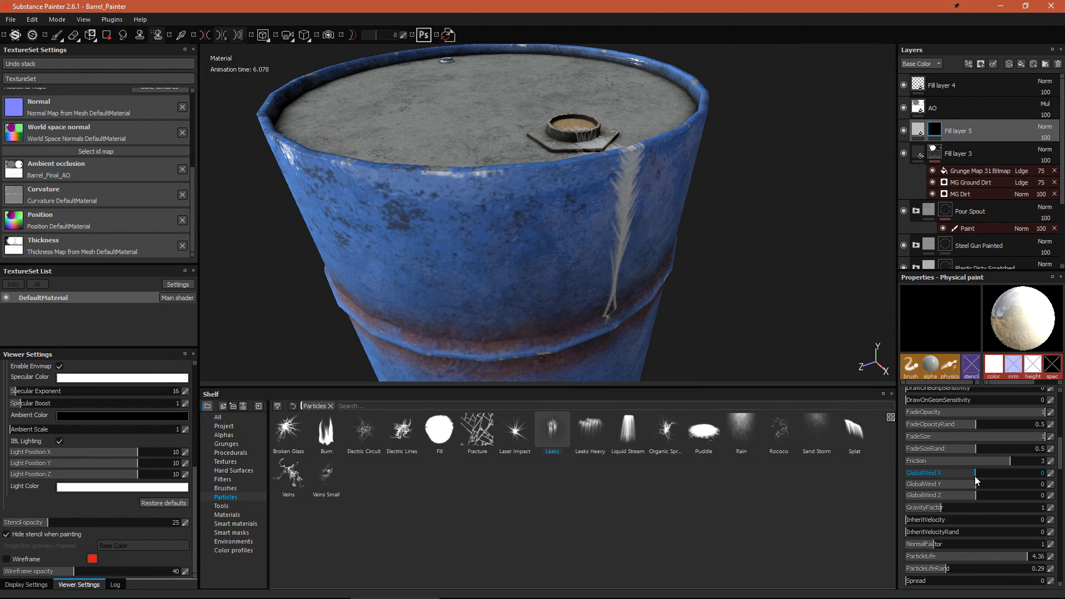
left_click(968, 508)
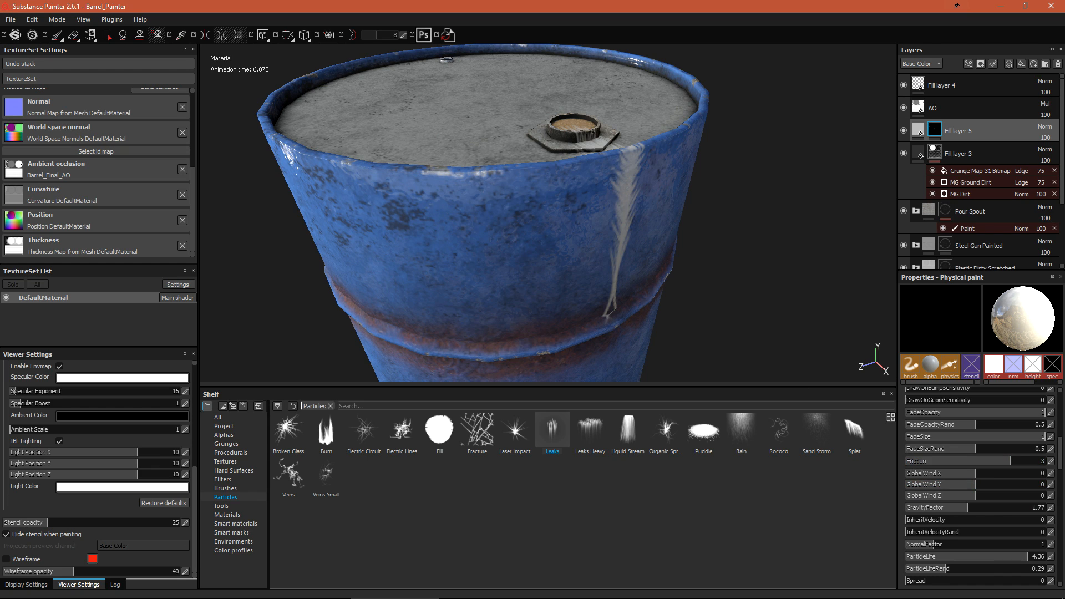
left_click(627, 155)
Set GlobalWind Z to -0.39 and paint more leaks from the pour spout over the rim and down the barrel's side
left_click_drag(975, 496, 949, 496)
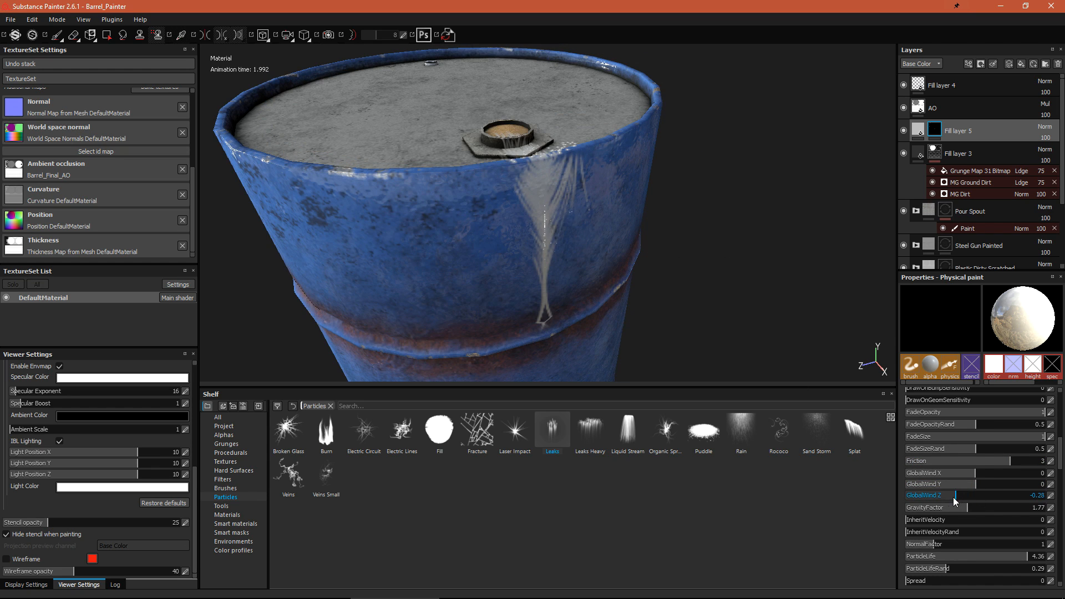
left_click(564, 194)
left_click(555, 201)
left_click(540, 209)
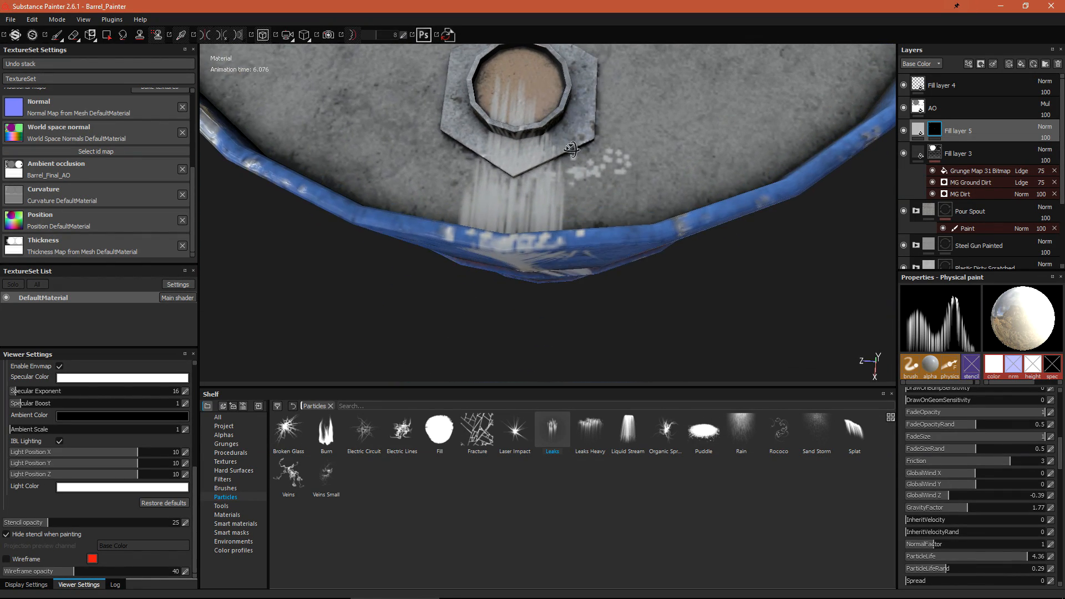
left_click_drag(571, 149, 660, 167, "alt")
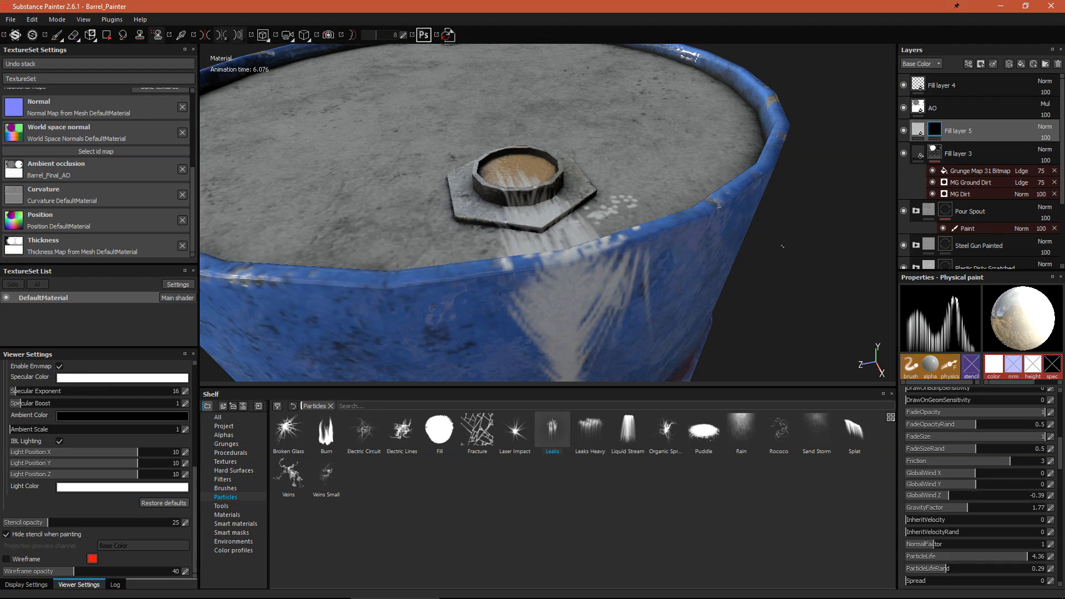
Limit Fill layer 5 to the color channel by disabling its normal, height, specular, NoTintMask and gloss channels
left_click(922, 129)
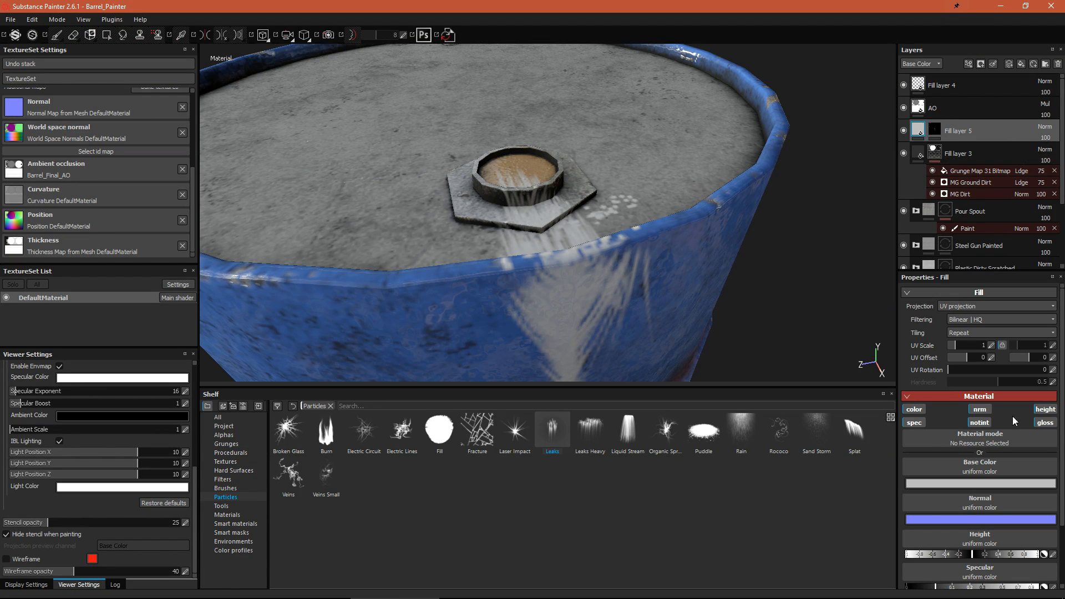
left_click(915, 423)
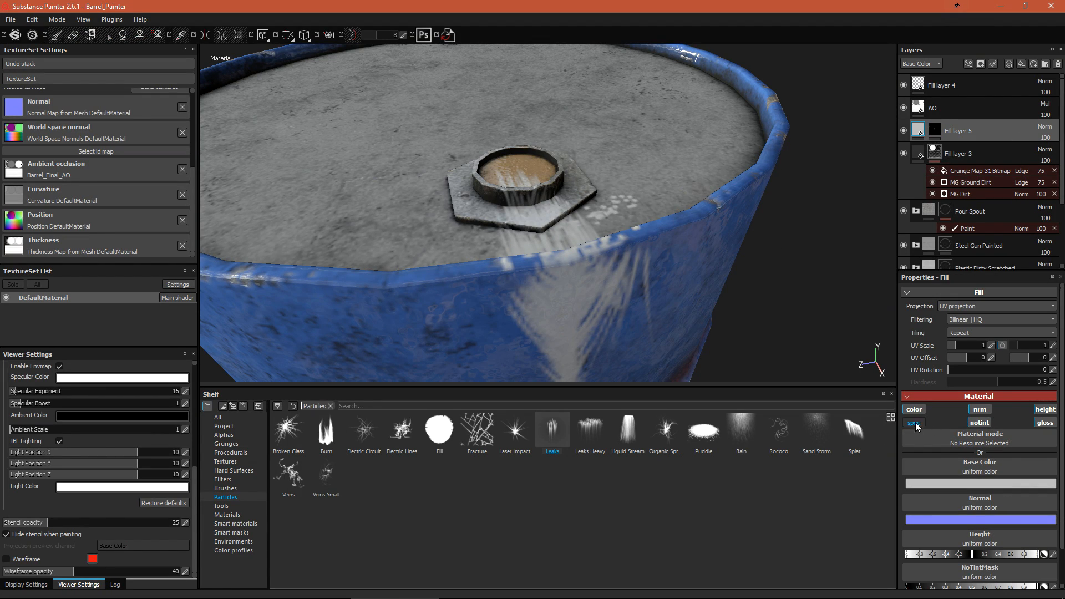
left_click(982, 410)
left_click(981, 423)
left_click(1051, 410)
left_click(969, 410)
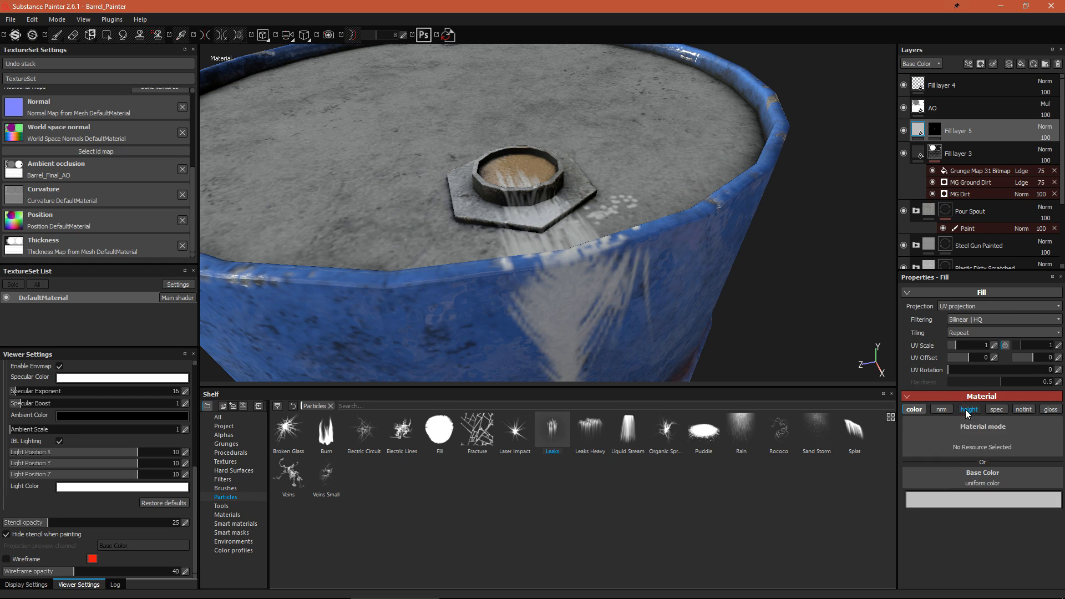
Set Fill layer 5's base color to near black, enable its specular channel and raise the specular value
left_click(984, 473)
mouse_move(898, 502)
left_mouse_down()
mouse_move(903, 511)
mouse_move(913, 502)
mouse_move(897, 513)
left_mouse_up()
left_click(1041, 409)
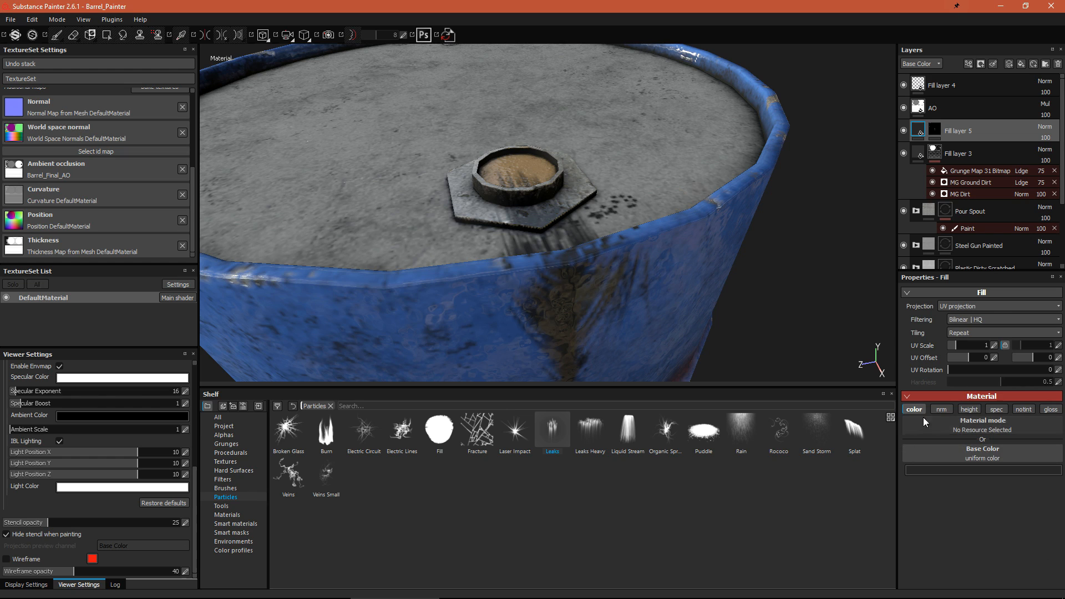
left_click(996, 409)
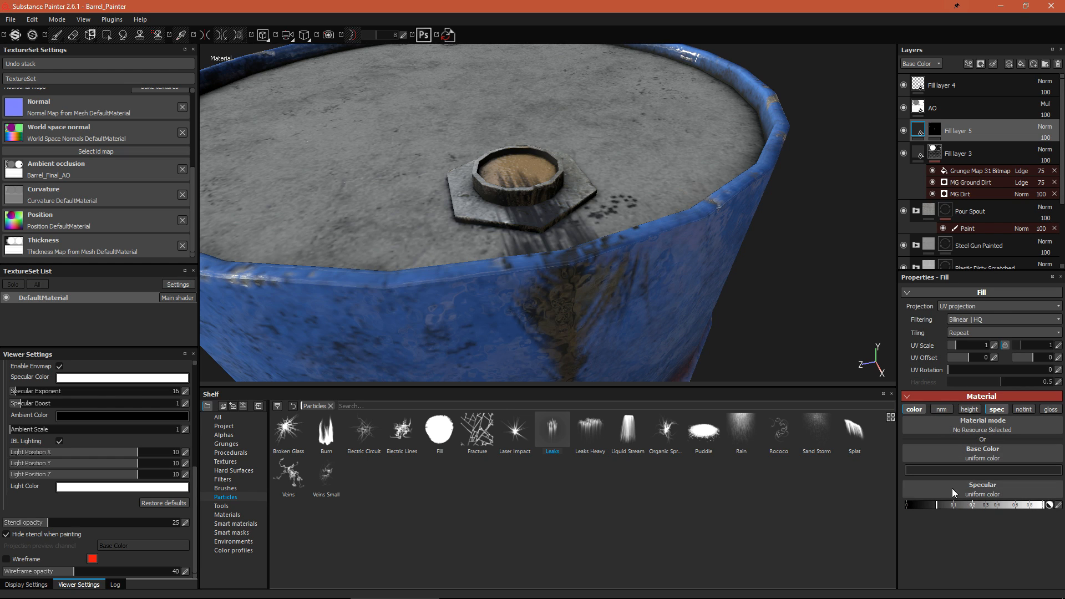
left_click_drag(910, 505, 938, 524)
Display only the Base Color channel and face the leak on the barrel's side
left_click_drag(555, 280, 580, 229, "alt")
right_click_drag(580, 229, 594, 238, "shift")
key("c")
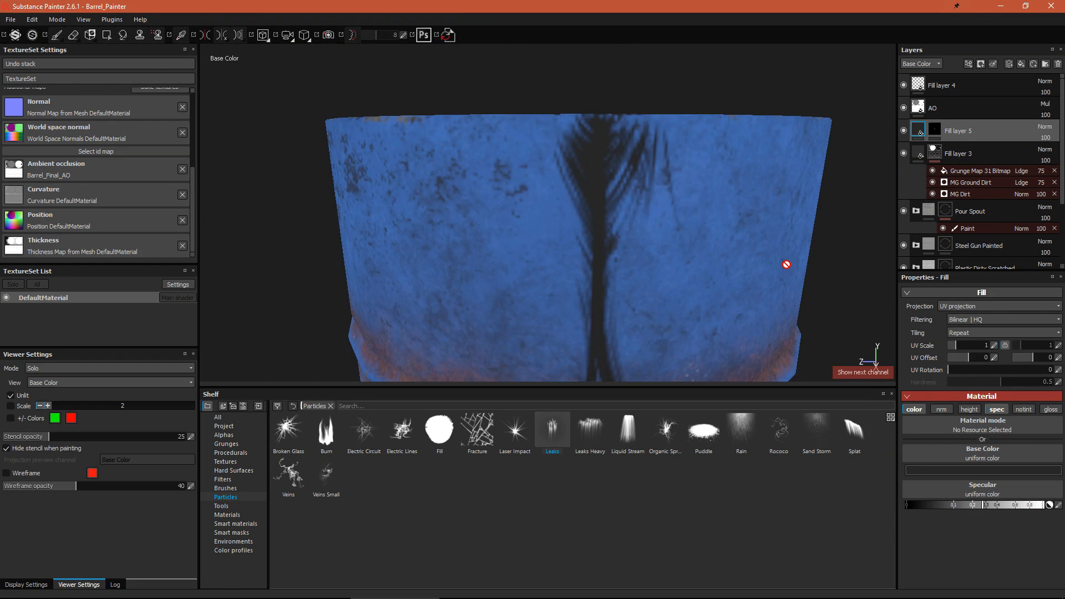
Try adding a generator to Fill layer 5's mask
right_click(932, 134)
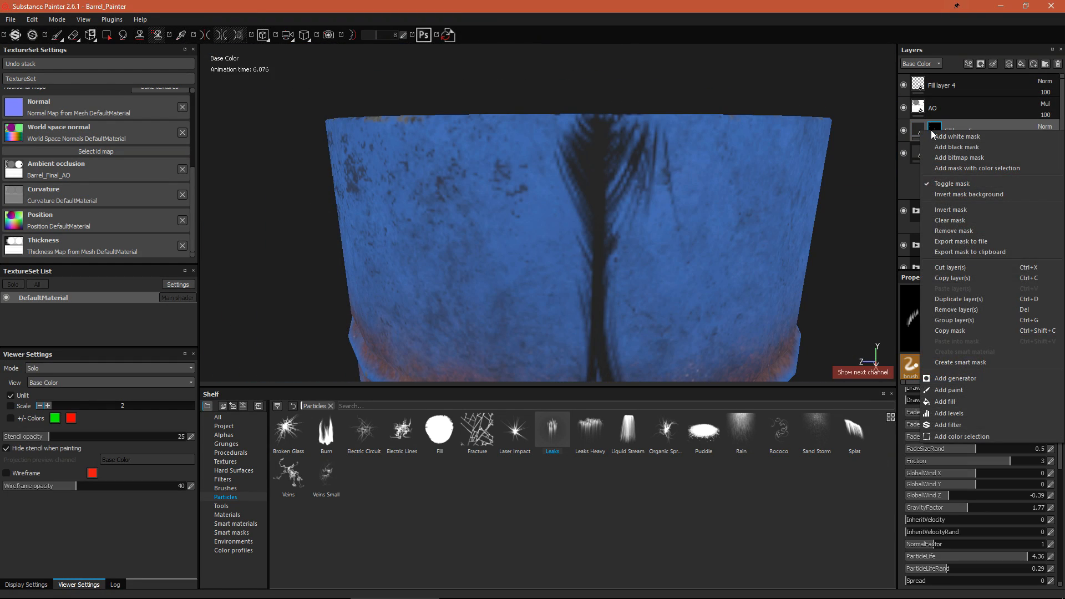
left_click(954, 379)
scroll(694, 239, "up", 3)
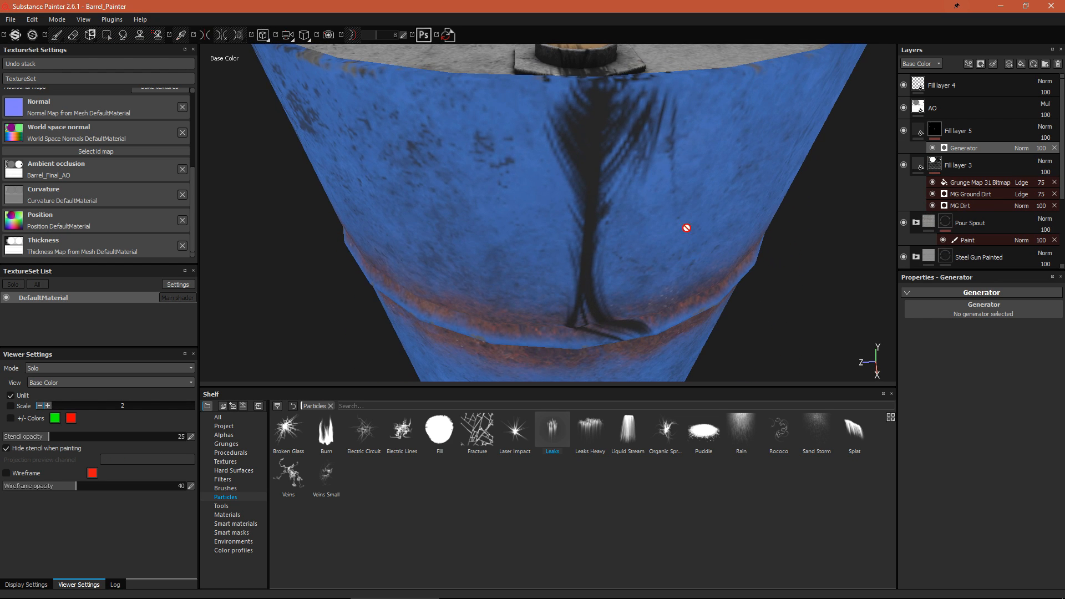
left_click_drag(692, 237, 731, 218, "alt")
Add a fill effect to Fill layer 5's mask and show the procedural textures in the shelf
left_click(935, 131)
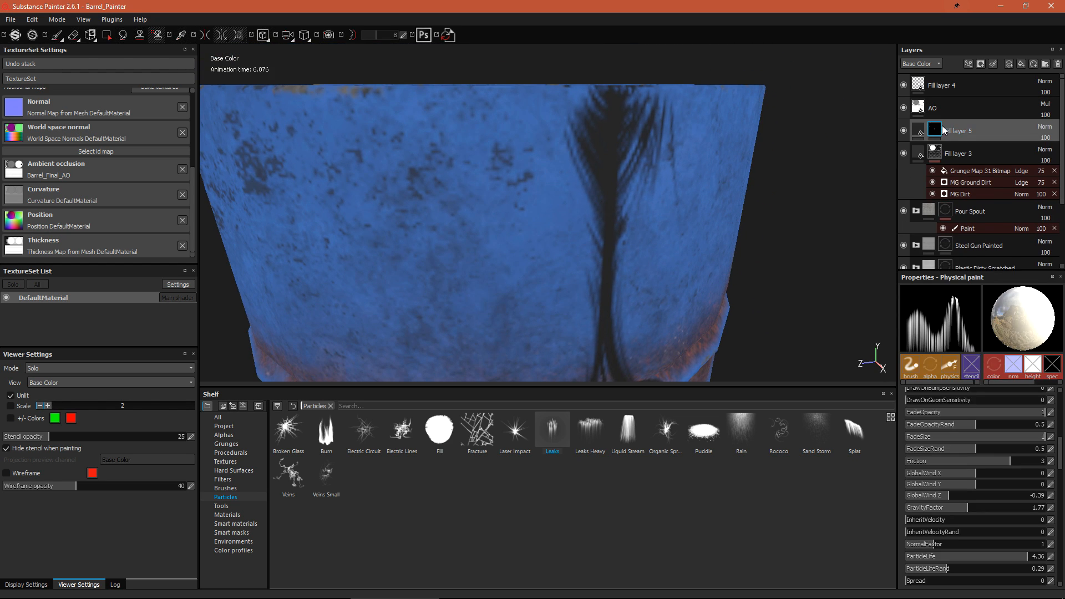
right_click(935, 131)
left_click(945, 397)
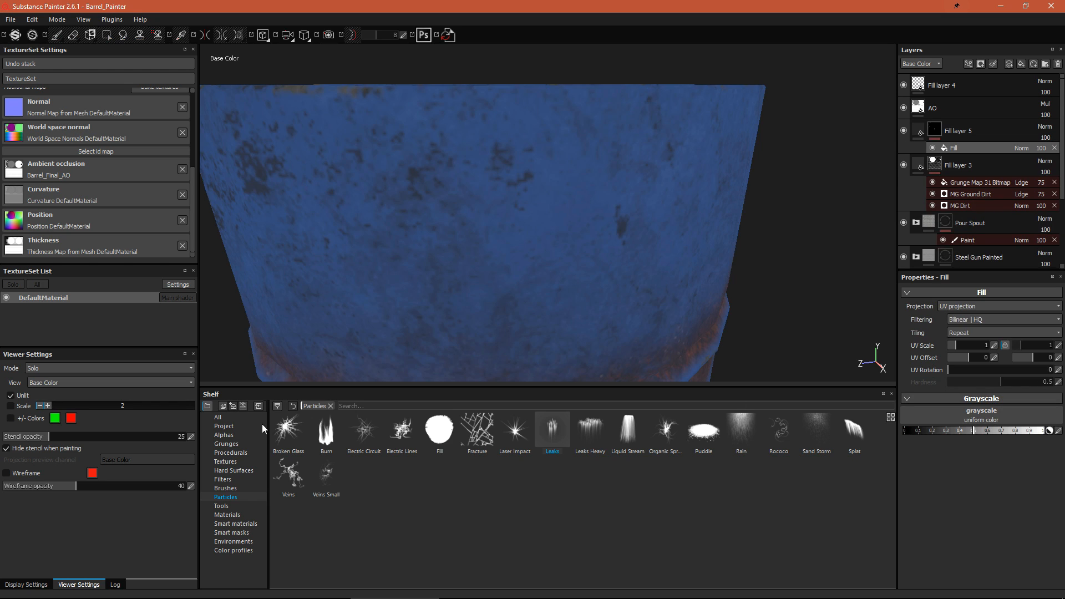
left_click(231, 453)
scroll(541, 292, "down", 4)
left_click_drag(540, 292, 595, 244, "alt")
middle_click_drag(569, 254, 518, 259, "alt")
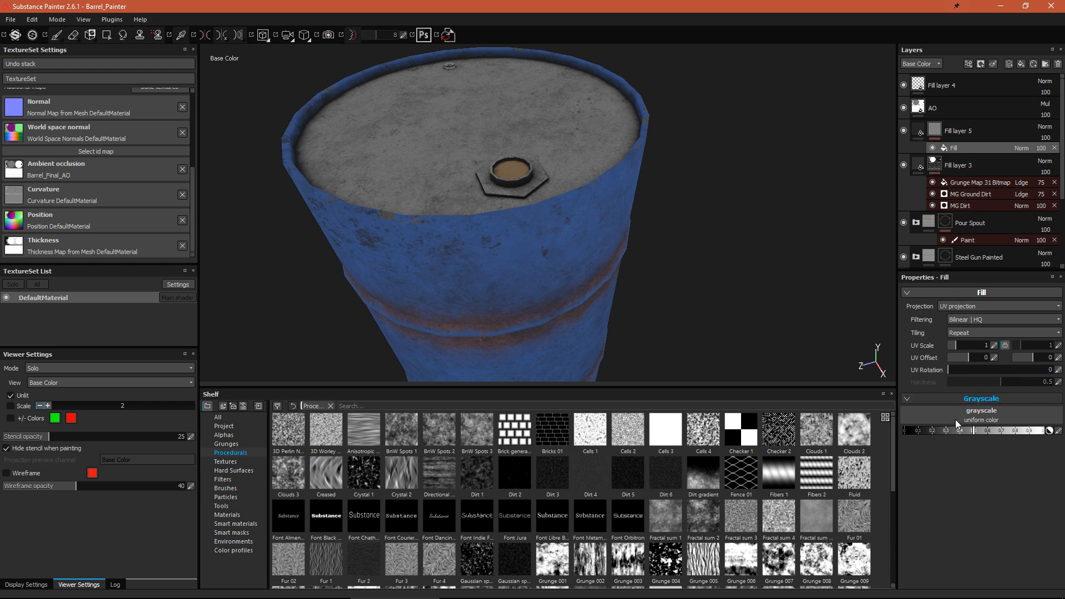
Set the mask's fill effect to Subtract blending and lower its grayscale value to black
left_click(1022, 147)
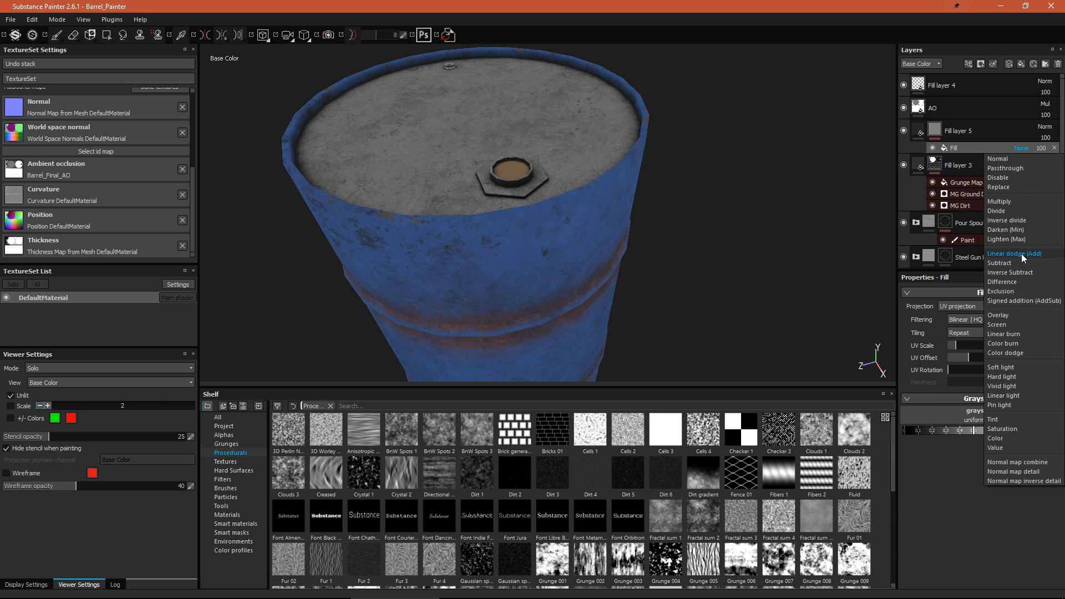
left_click(1000, 263)
scroll(619, 280, "up", 2)
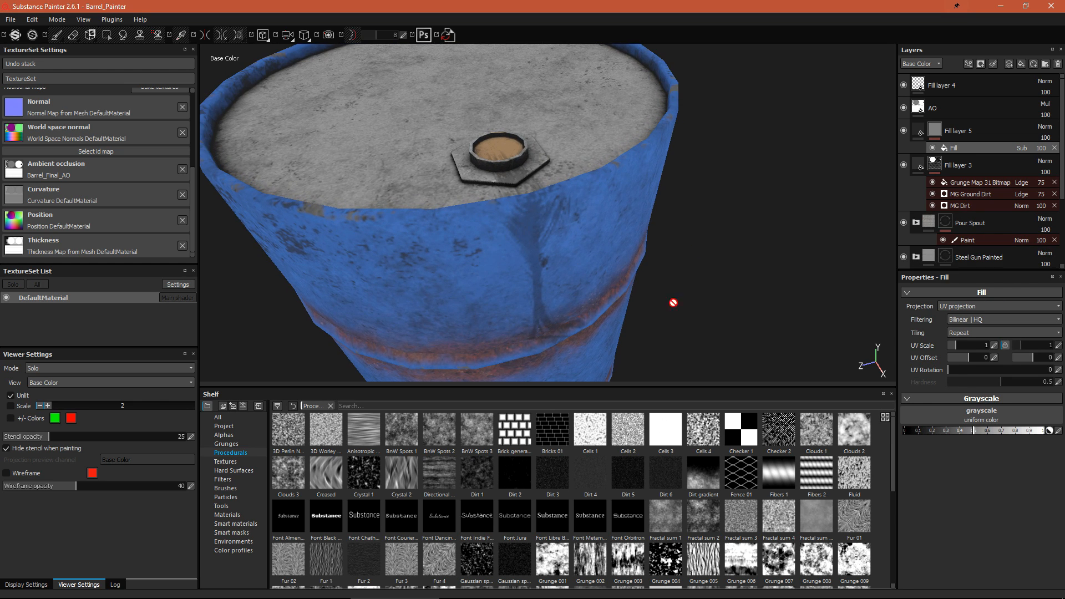
mouse_move(982, 432)
left_mouse_down()
mouse_move(1027, 434)
mouse_move(944, 438)
mouse_move(1055, 443)
mouse_move(911, 455)
mouse_move(1021, 456)
mouse_move(854, 461)
left_mouse_up()
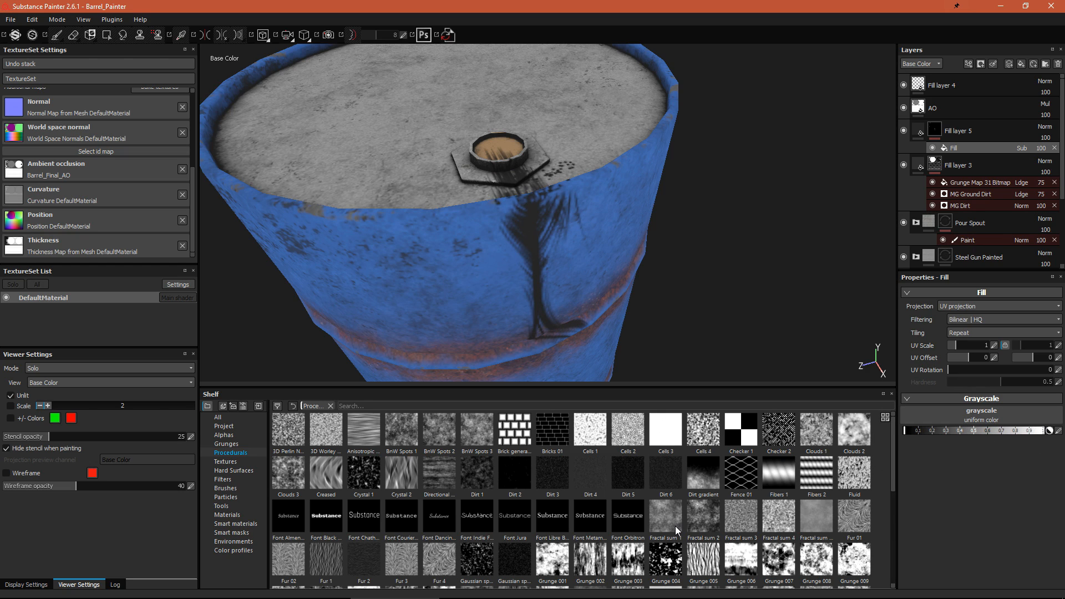
Assign the Fractal sum 2 procedural to the grayscale of the mask's fill effect
mouse_move(714, 521)
left_mouse_down()
mouse_move(785, 541)
mouse_move(976, 412)
left_mouse_up()
mouse_move(475, 245)
left_mouse_down("alt")
mouse_move(419, 146)
mouse_move(390, 120)
left_mouse_up("alt")
middle_click_drag(551, 286, 576, 180, "alt")
left_click_drag(553, 172, 541, 249, "alt")
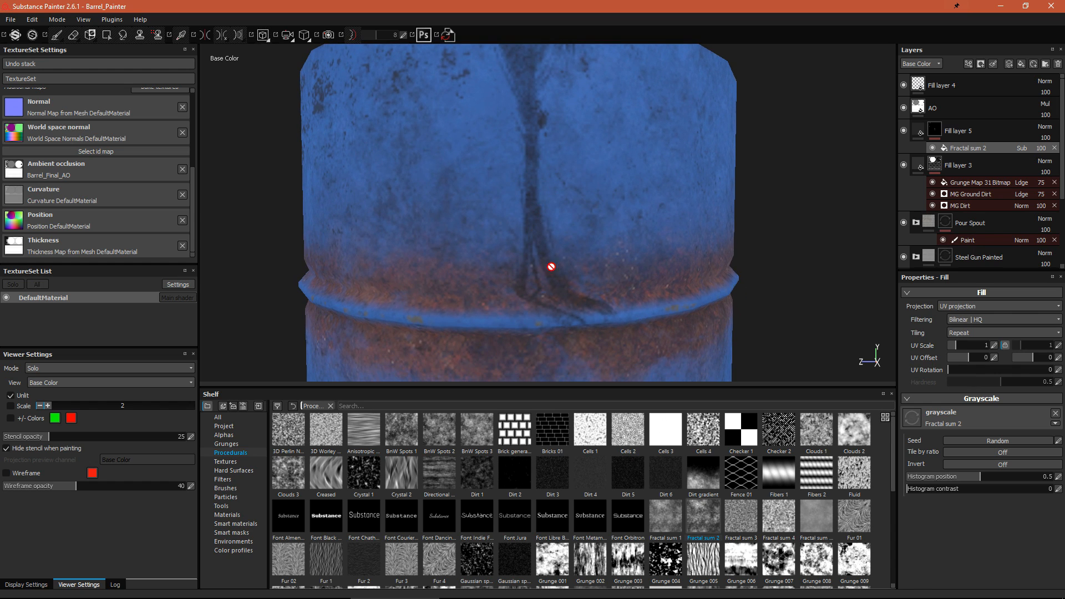
Add a paint effect above Fractal sum 2 in the mask and set its blending mode to Subtract
right_click(958, 146)
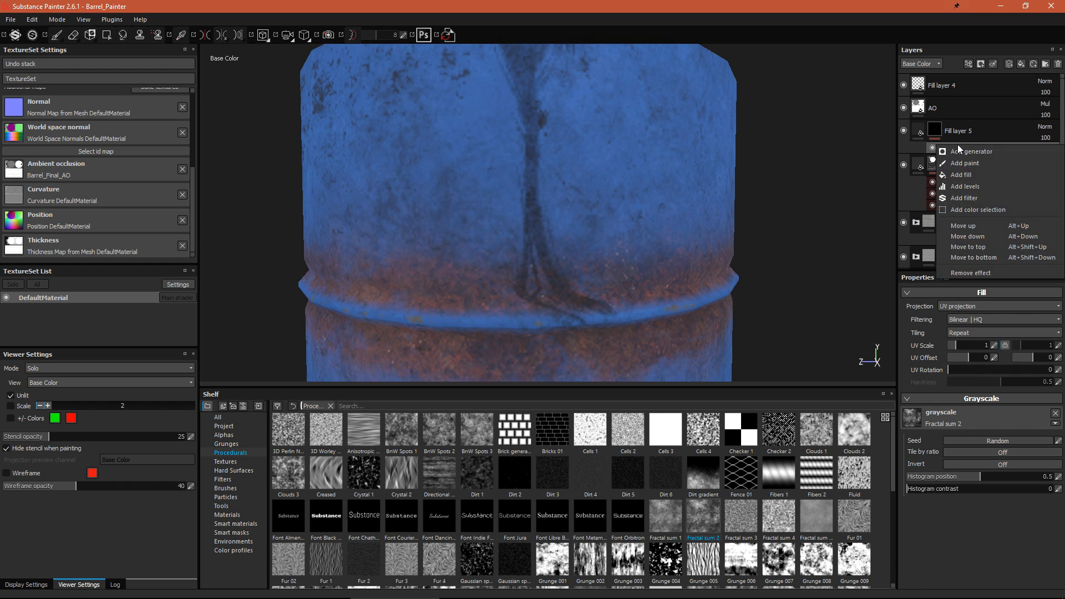
left_click(965, 163)
mouse_move(555, 211)
left_mouse_down("alt")
mouse_move(604, 228)
mouse_move(588, 194)
left_mouse_up("alt")
left_click(1021, 148)
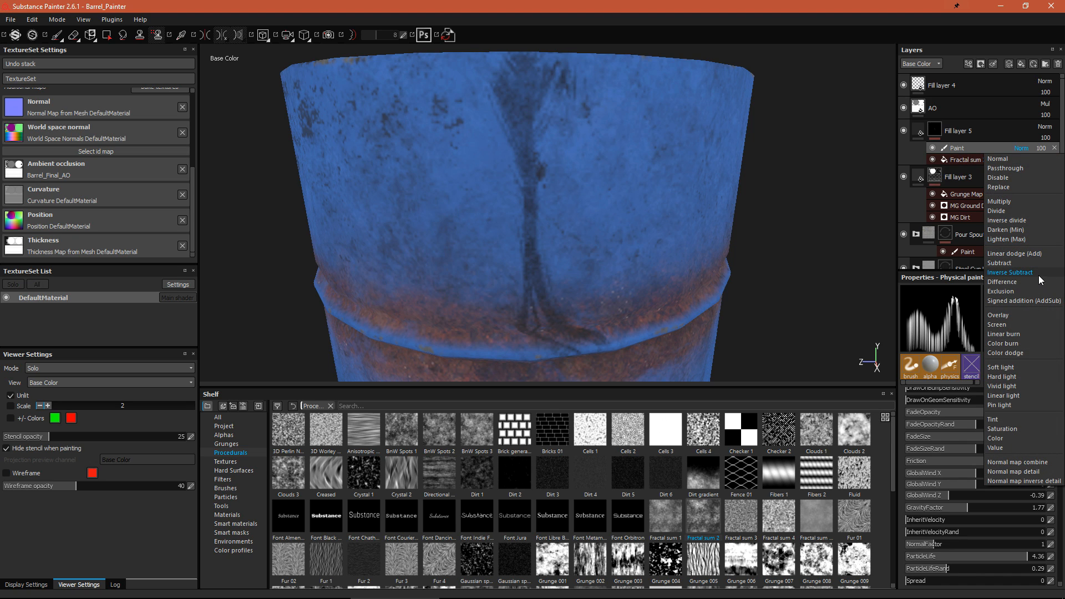
left_click(1032, 264)
Choose the Dirt 2 brush for the paint effect in Fill layer 5's mask
left_click(225, 488)
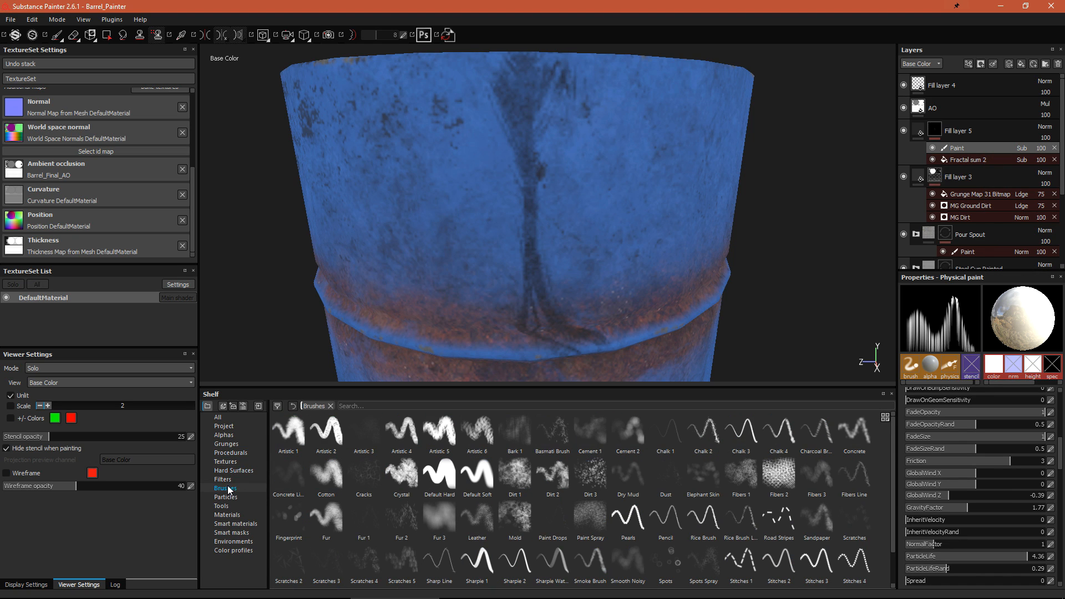
left_click(561, 473)
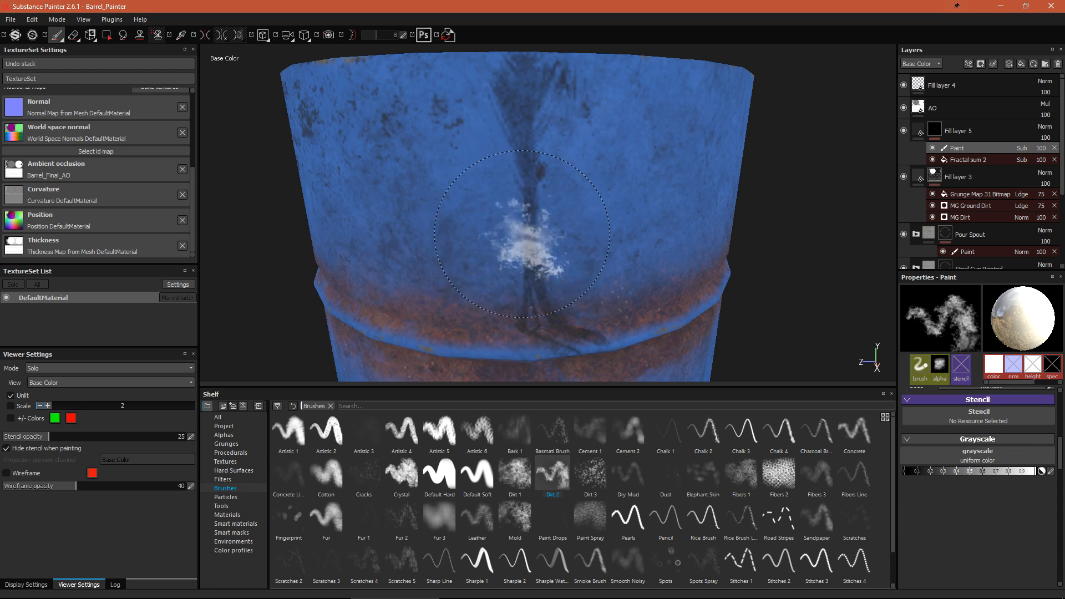
left_click_drag(643, 298, 632, 294, "alt")
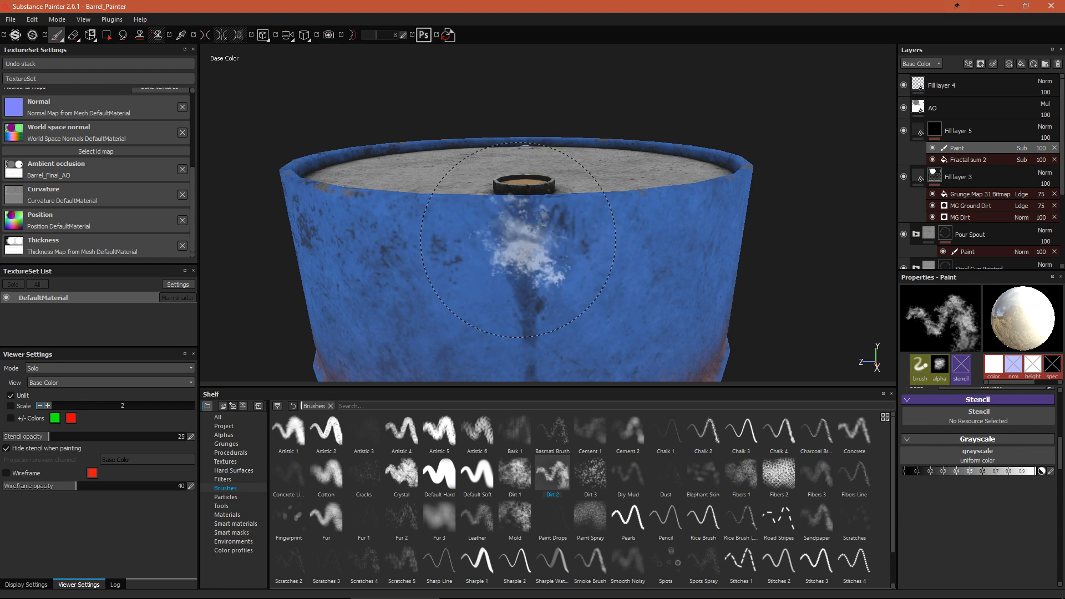
mouse_move(760, 349)
left_mouse_down("alt")
mouse_move(527, 187)
mouse_move(550, 186)
mouse_move(609, 219)
mouse_move(623, 266)
mouse_move(560, 311)
mouse_move(661, 235)
mouse_move(737, 242)
mouse_move(757, 225)
left_mouse_up("alt")
Display the full material and inspect the leak and the whole barrel from farther away
key("m")
left_click_drag(726, 290, 700, 238, "alt")
right_click_drag(701, 238, 738, 191, "alt")
left_click_drag(738, 192, 721, 167, "alt")
scroll(663, 181, "down", 4)
scroll(670, 219, "down", 4)
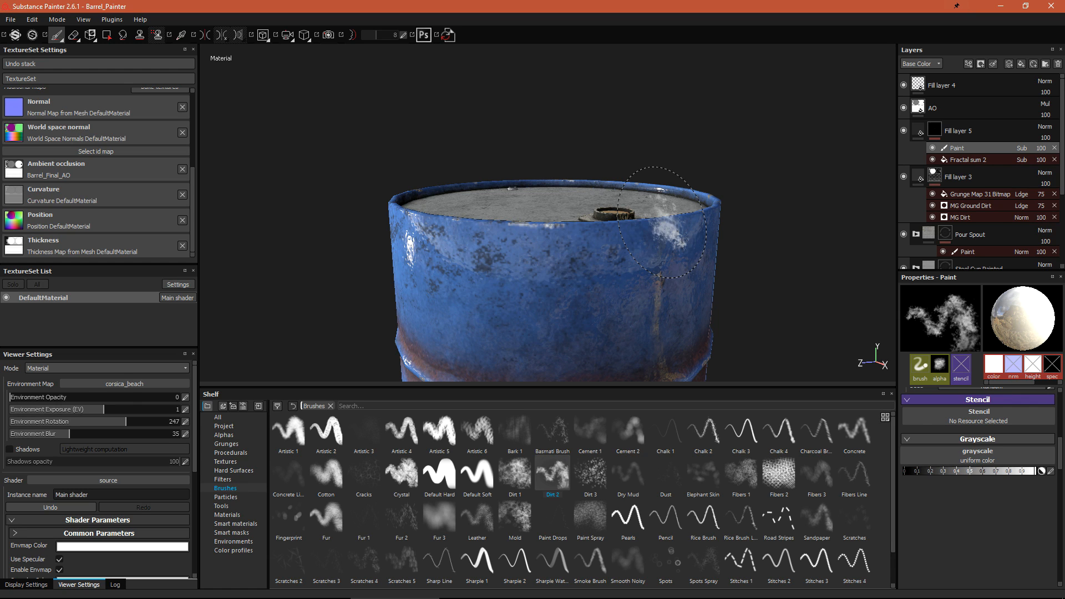
scroll(662, 222, "down", 5)
Select the AO layer, preview the Specular and Glossiness channels, and return to the full material display
left_click(935, 109)
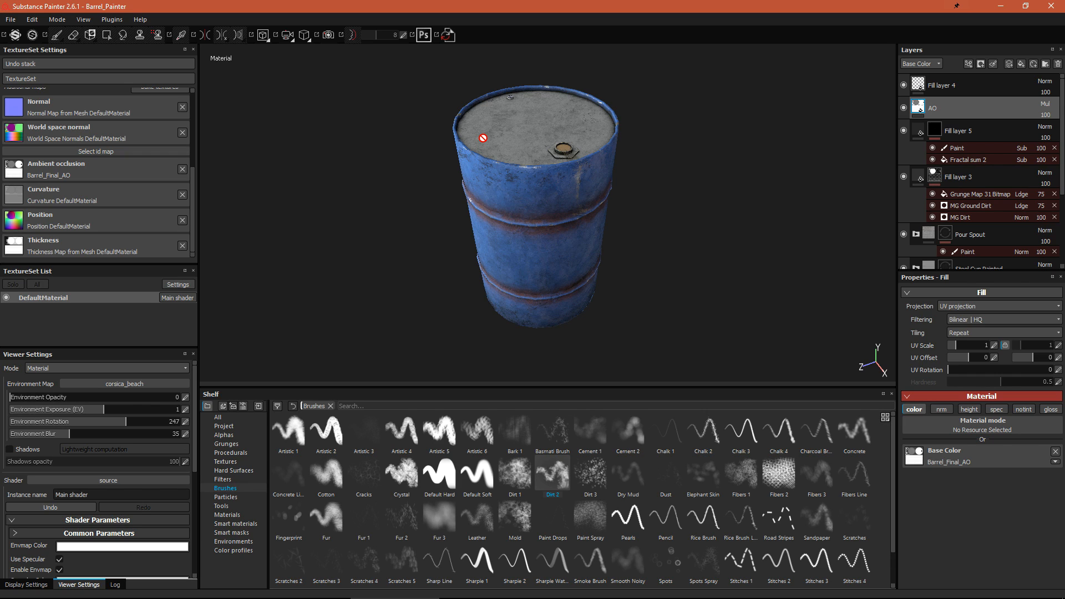
key("c")
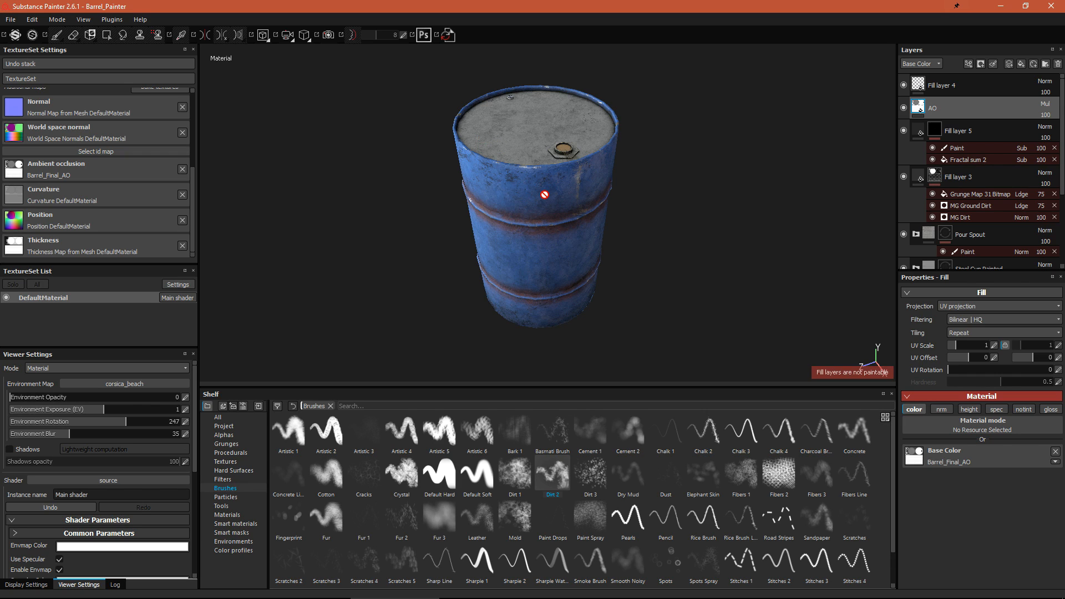
key("c")
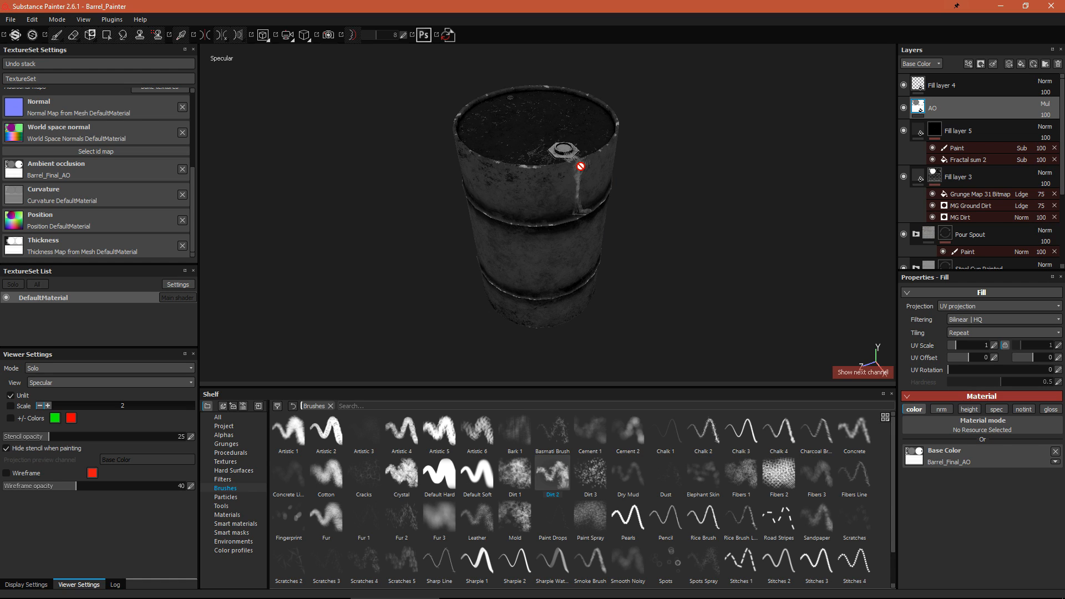
key("c")
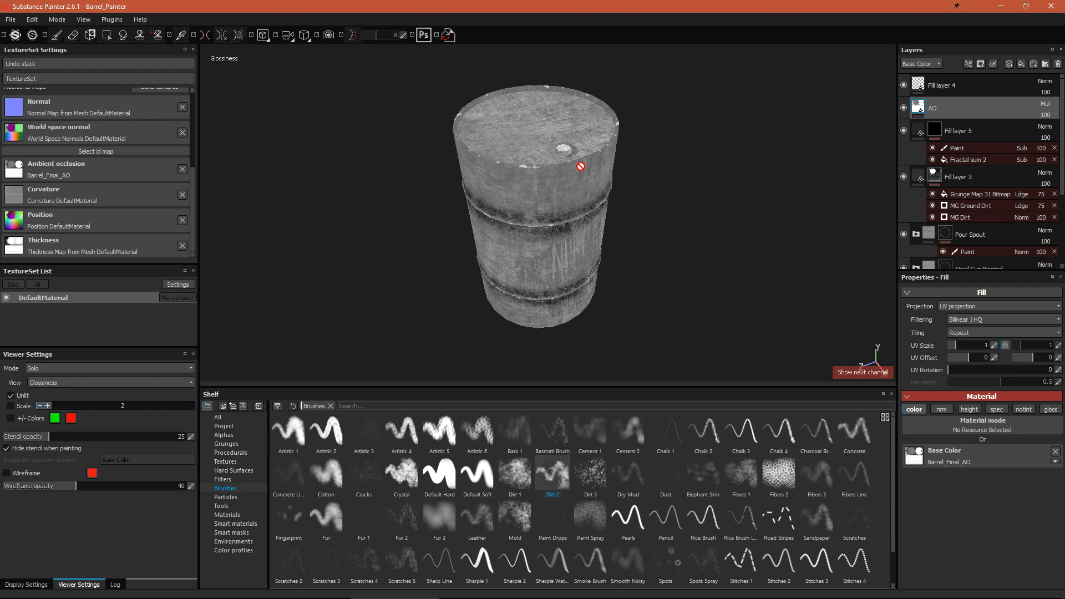
key("m")
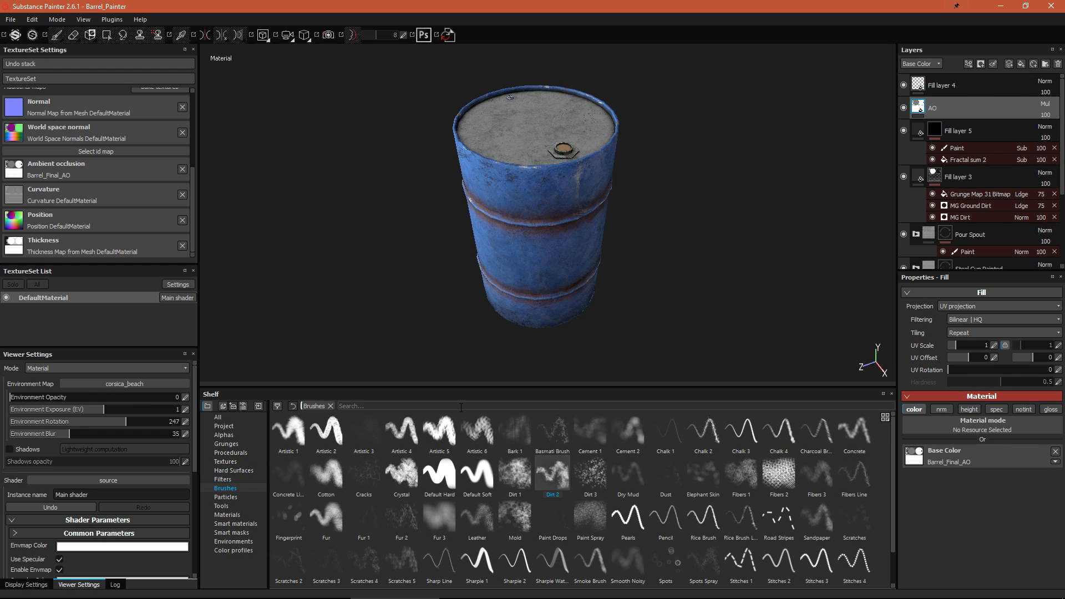
left_click_drag(684, 216, 546, 288, "alt")
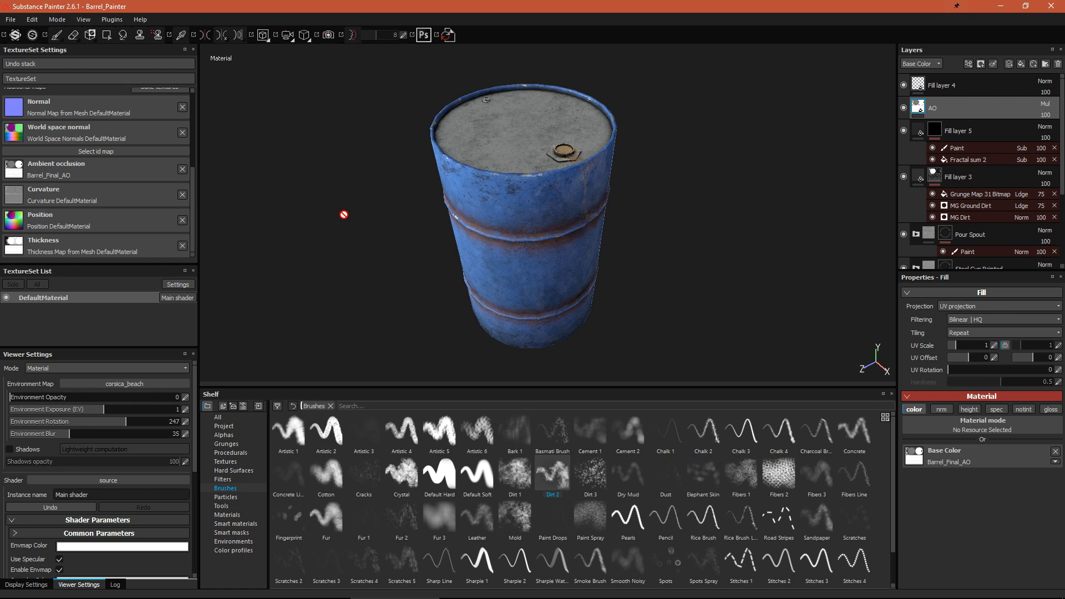
Open the texture export and set the Source Engine configuration with targa as the file format
left_click(11, 20)
left_click(72, 168)
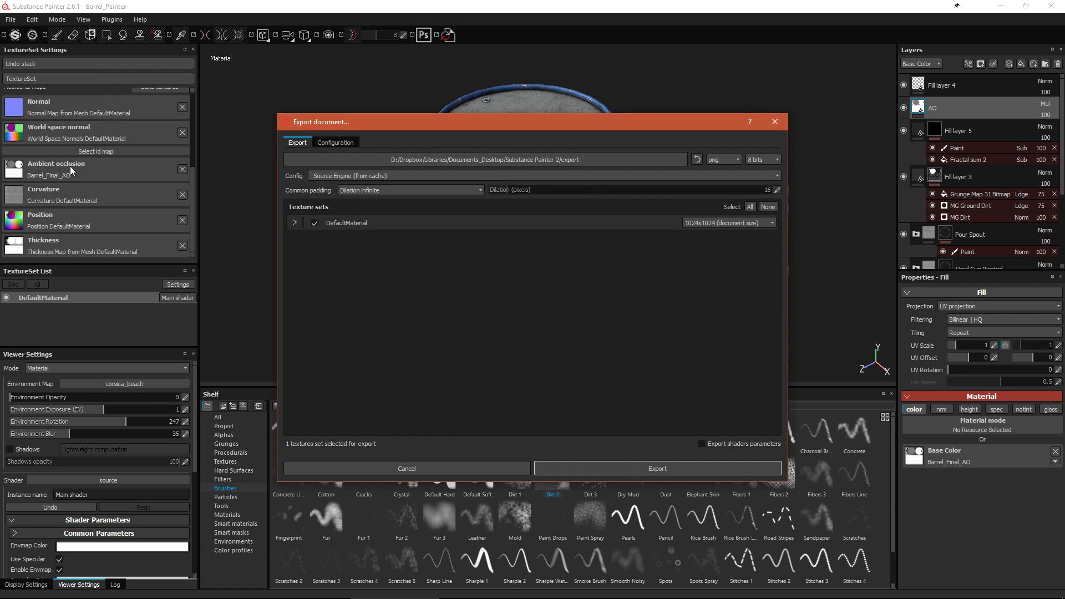
left_click(354, 181)
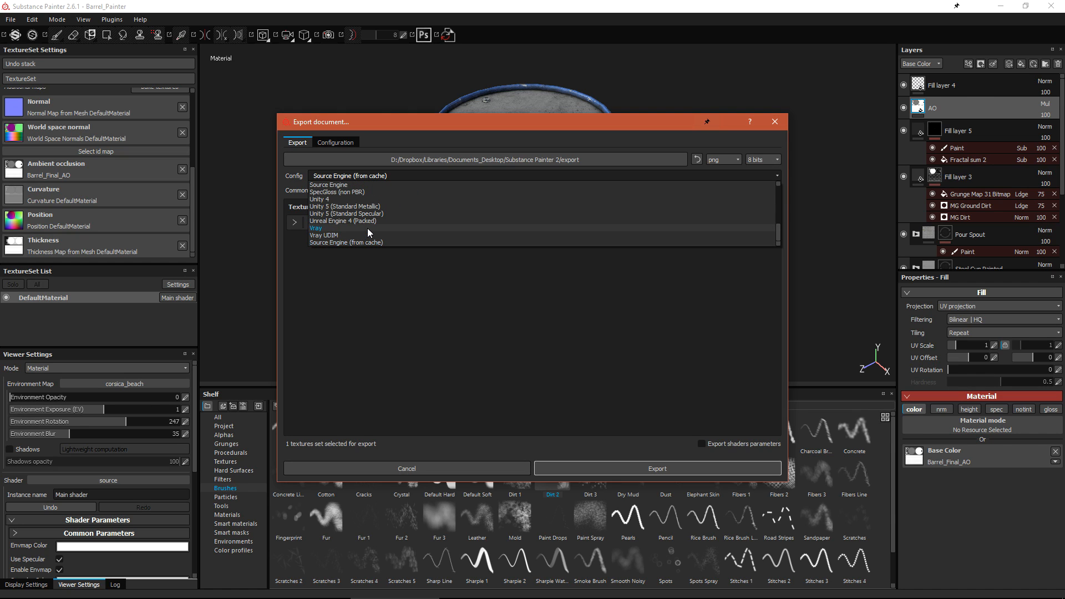
scroll(365, 228, "up", 1)
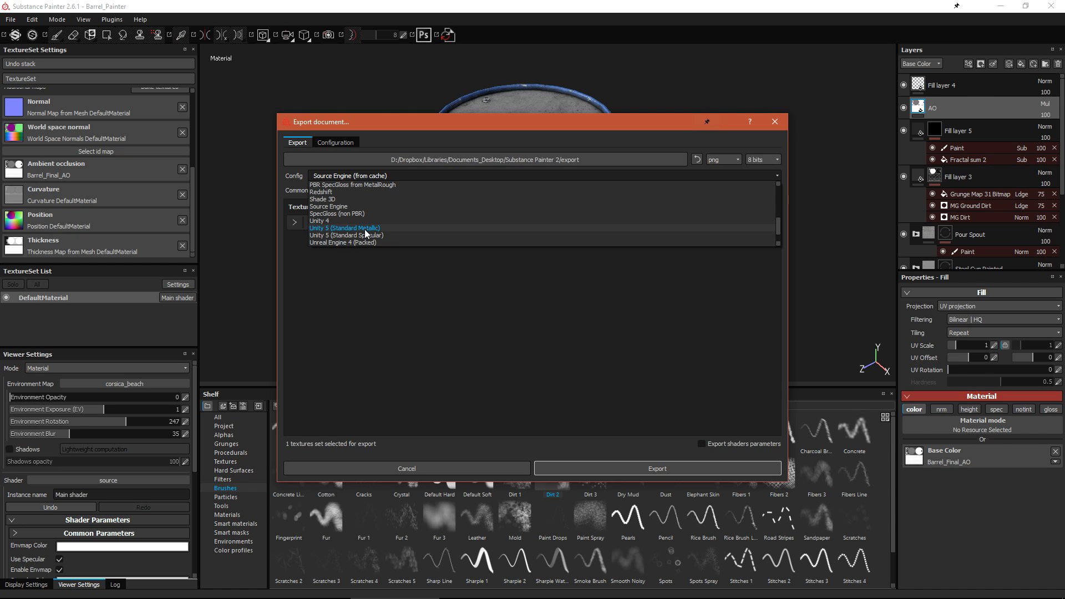
left_click(325, 207)
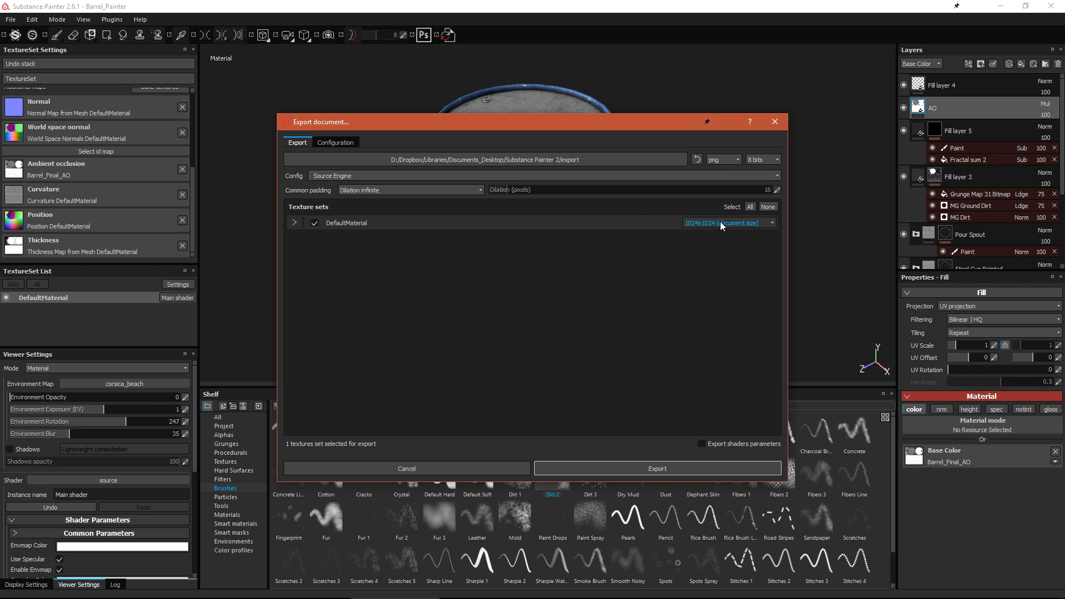
left_click(722, 160)
scroll(719, 225, "down", 1)
left_click(714, 169)
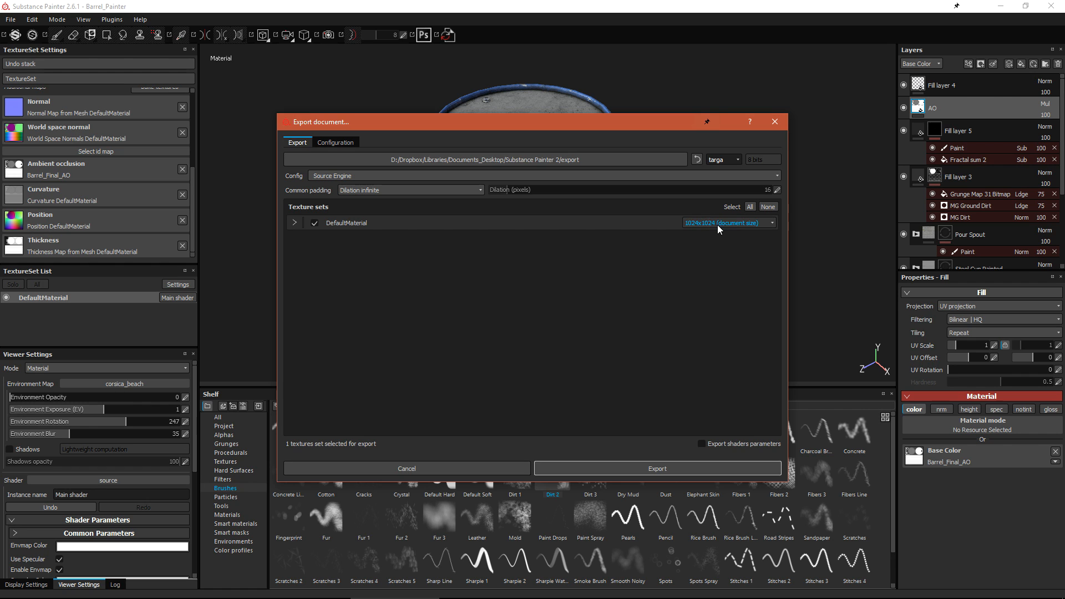
Open the export folder selection, switch to File Explorer and create a Desktop folder named Barrel_Export
left_click(656, 159)
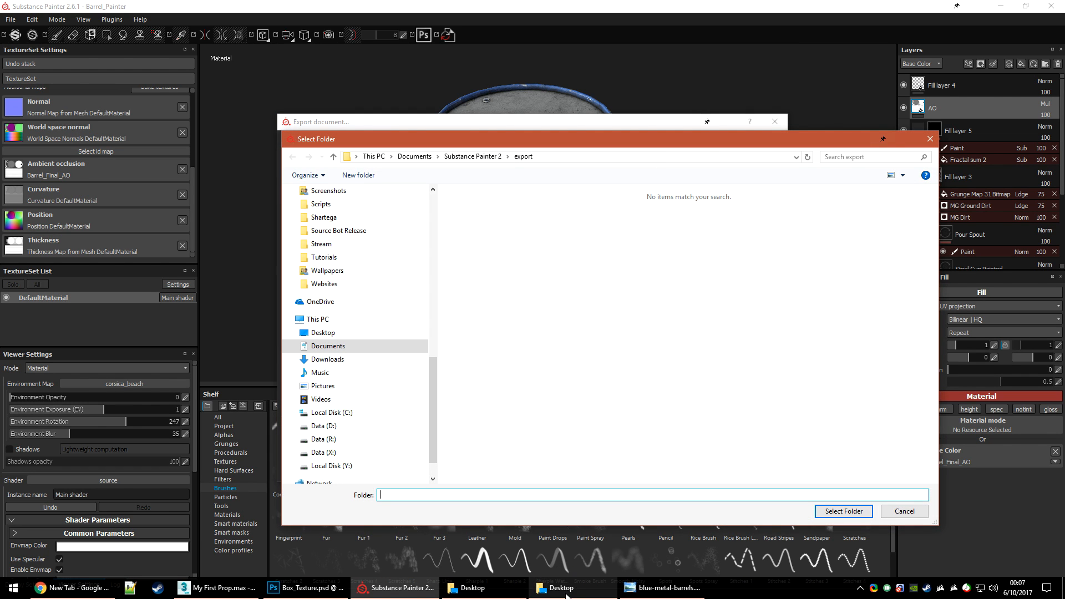
left_click(561, 596)
left_click(561, 391)
key("ctrl+shift+n")
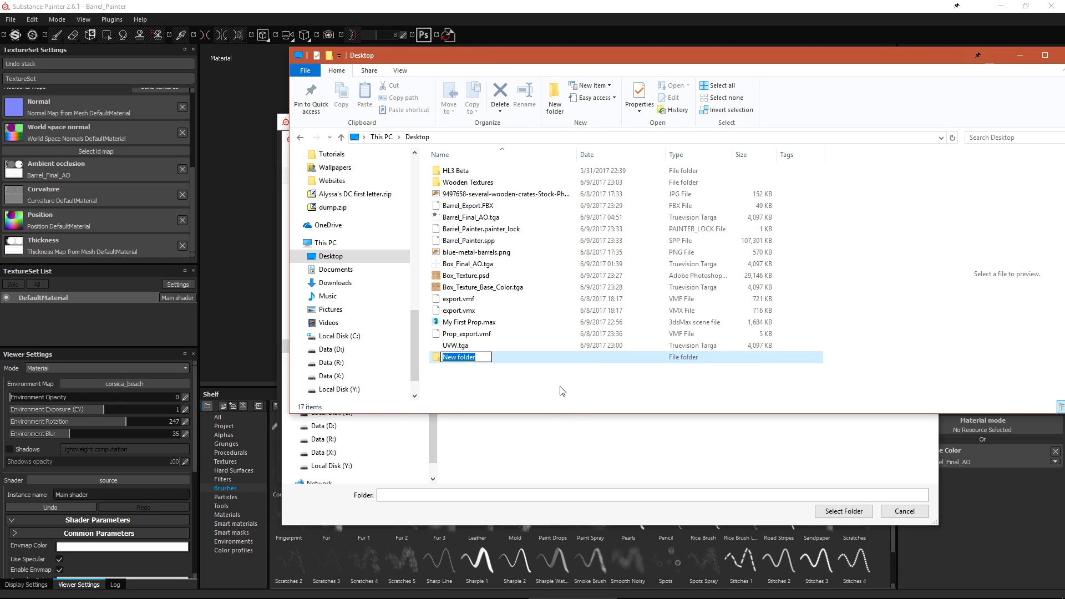
type("Barrel_Export")
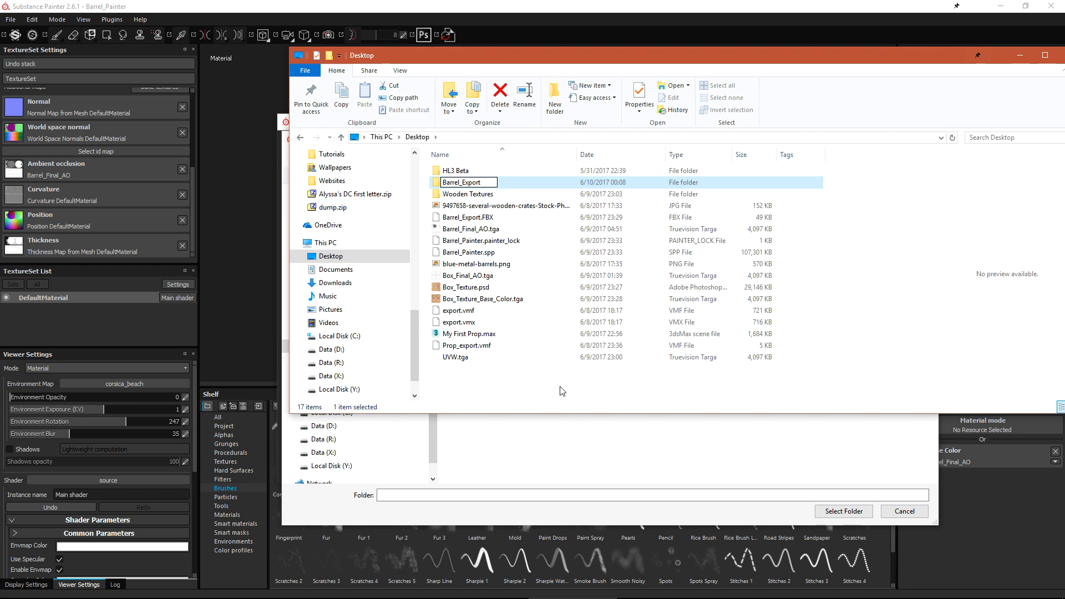
key("Return")
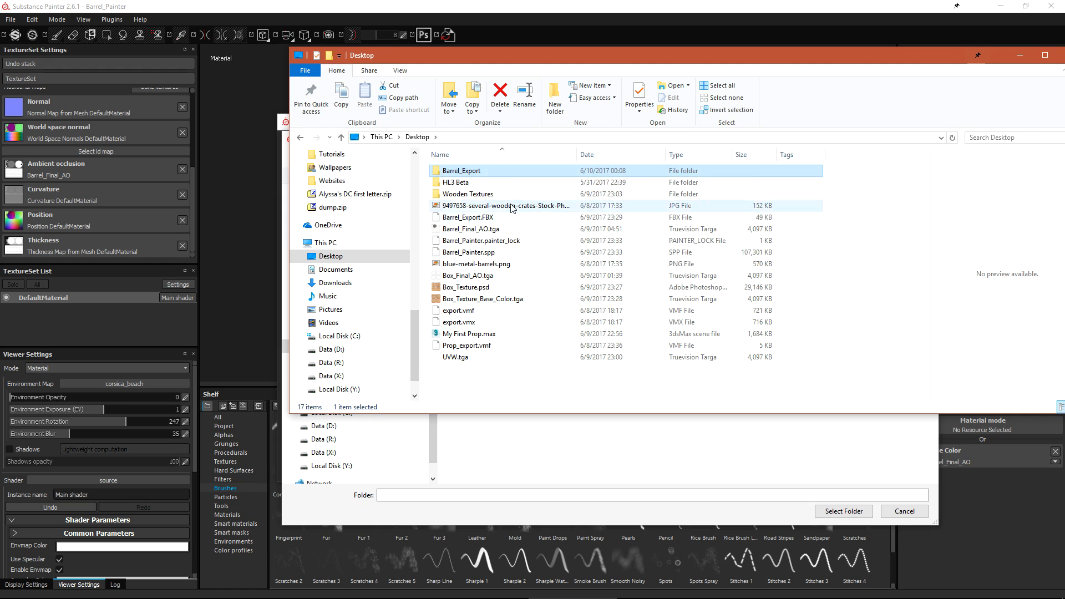
Copy the Barrel_Export folder's path and set it as the texture export destination
double_click(499, 171)
key("alt+d")
key("ctrl+c")
left_click(471, 497)
key("ctrl+v")
key("Return")
left_click(846, 515)
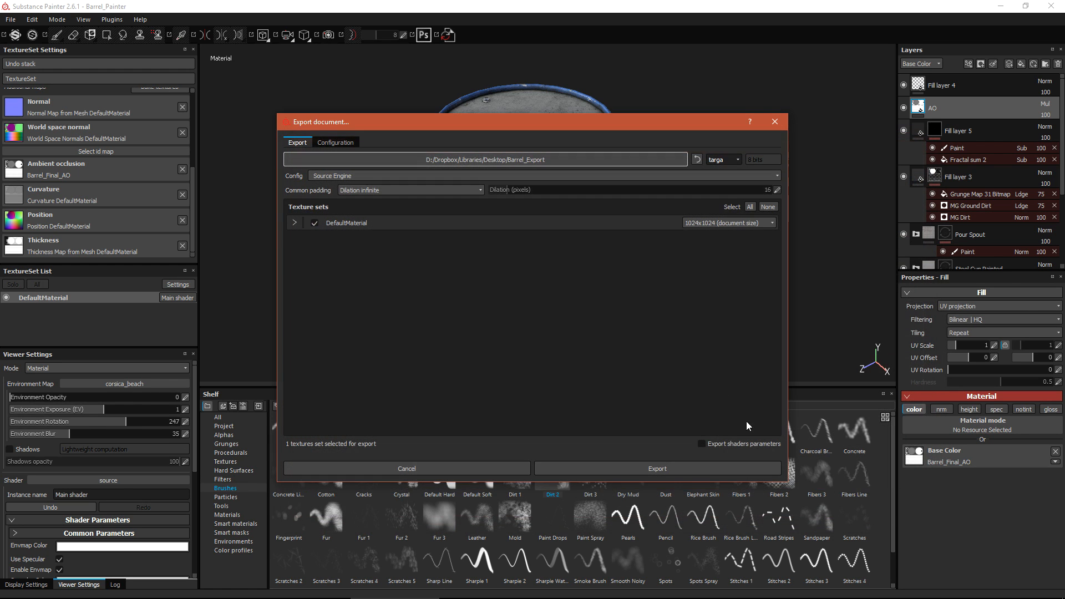
Export the DefaultMaterial textures and open the output folder to view the exported files
left_click(645, 468)
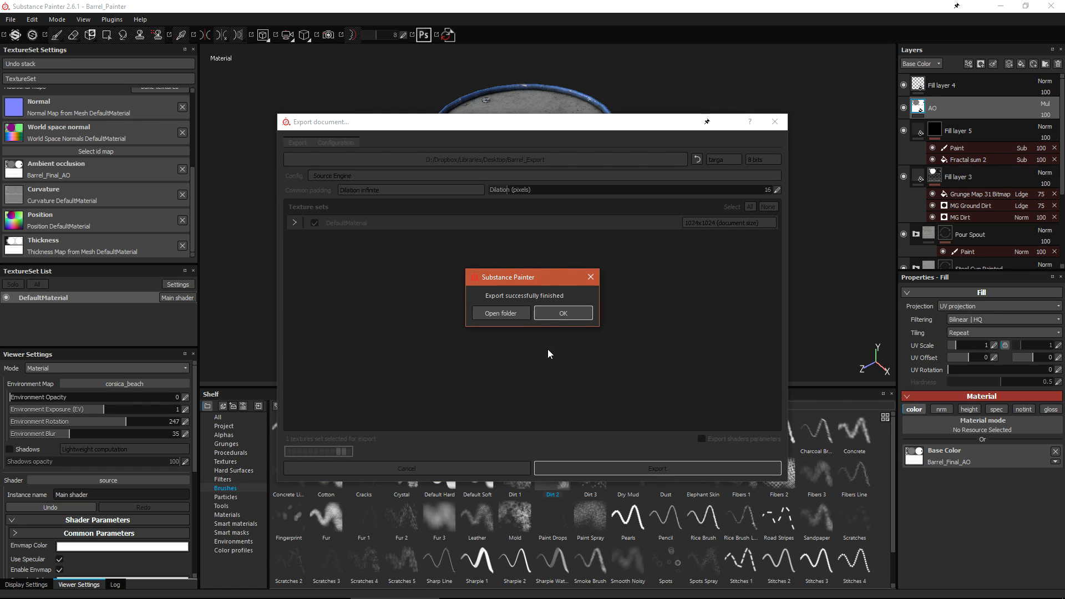
left_click(502, 314)
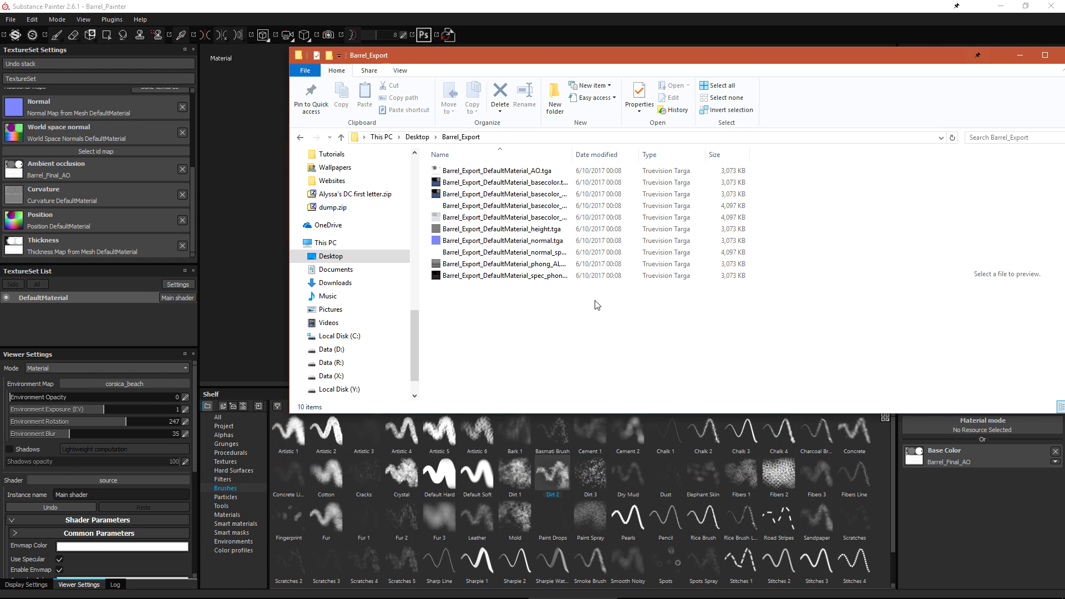
left_click_drag(606, 348, 596, 158)
left_click(580, 362)
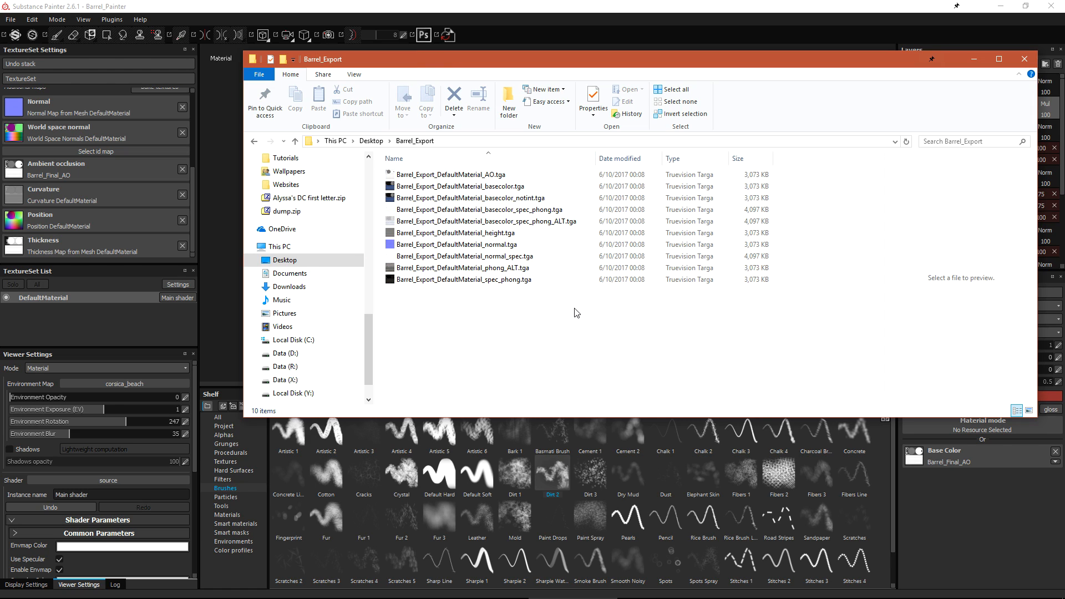
left_click_drag(584, 321, 477, 166)
left_click(520, 314)
Preview the exported spec_phong, phong_ALT, normal_spec, normal, AO and basecolor textures one by one
left_click(471, 280)
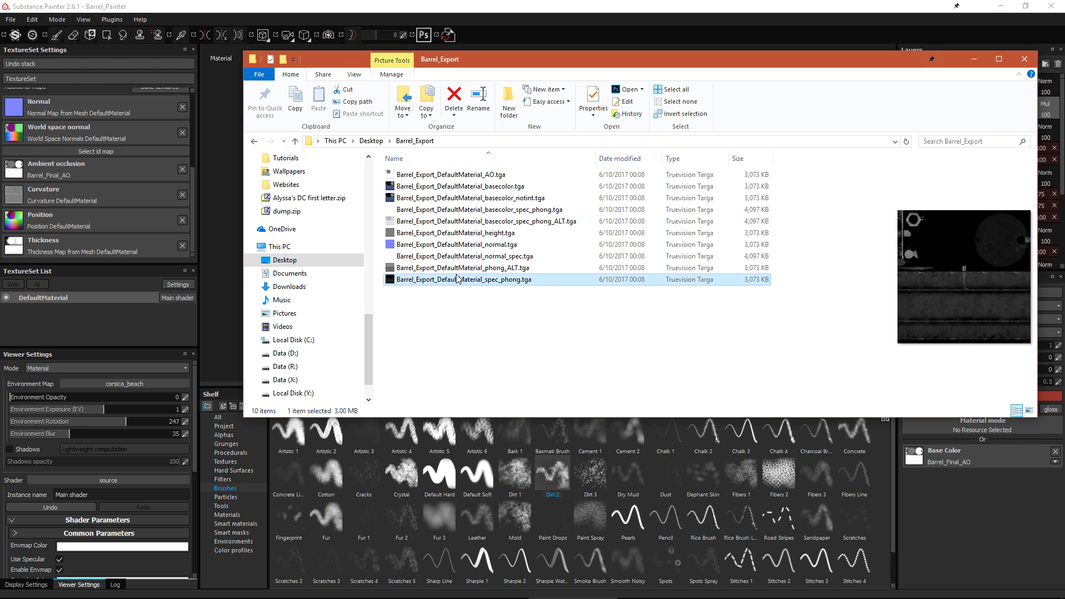
left_click(472, 268)
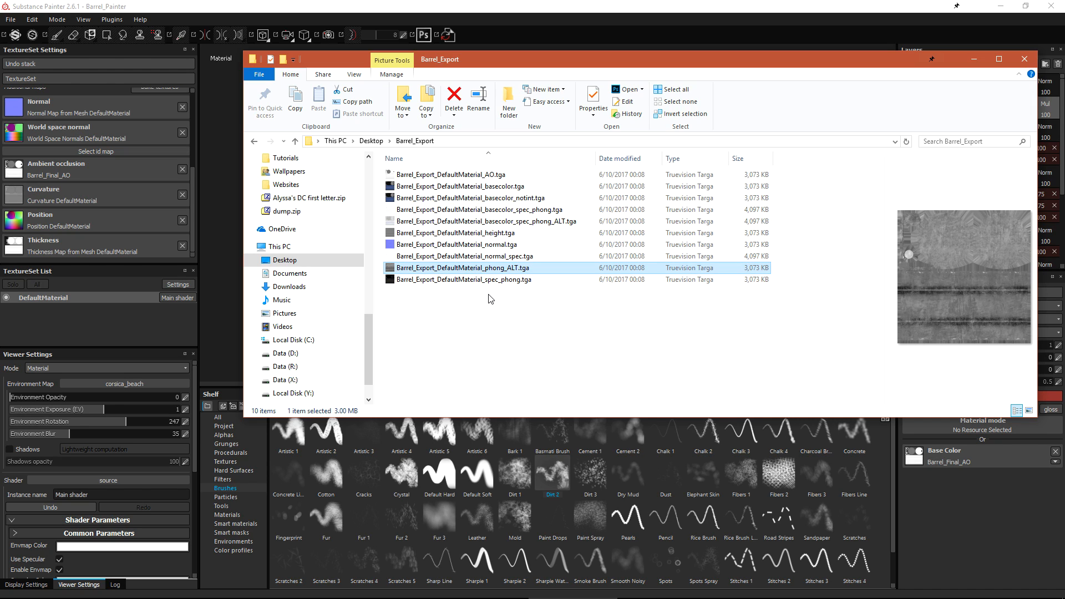
left_click(472, 257)
left_click(469, 244)
left_click(474, 255)
left_click(437, 176)
left_click(436, 187)
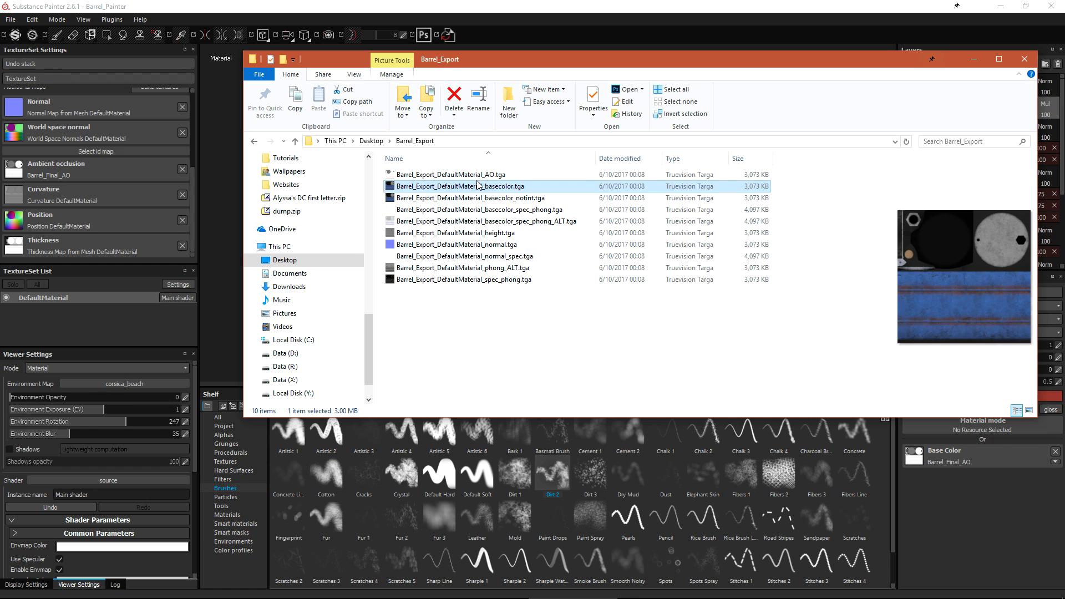
Open Barrel_Export_DefaultMaterial_basecolor.tga in Photoshop and inspect the texture around the tan spout circle
double_click(480, 186)
scroll(300, 286, "up", 11, "alt")
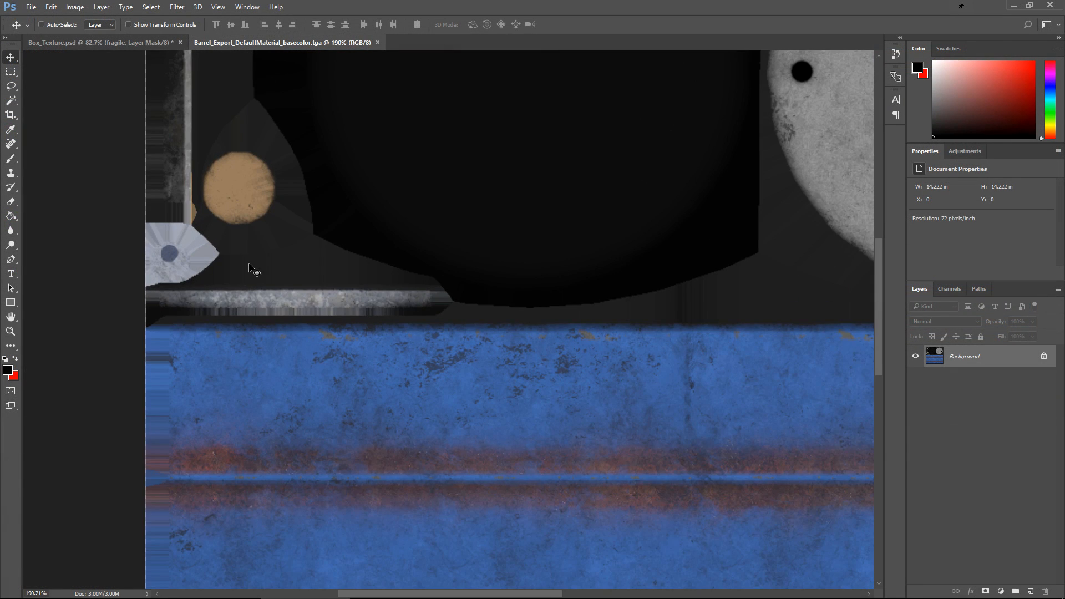
scroll(249, 145, "up", 5, "alt")
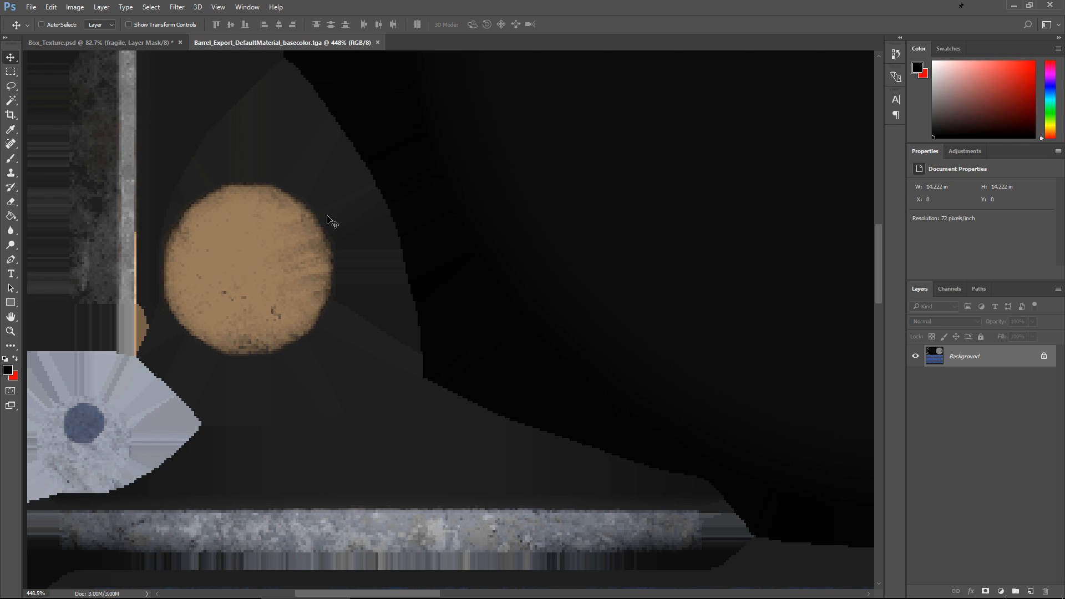
scroll(492, 314, "down", 5, "alt")
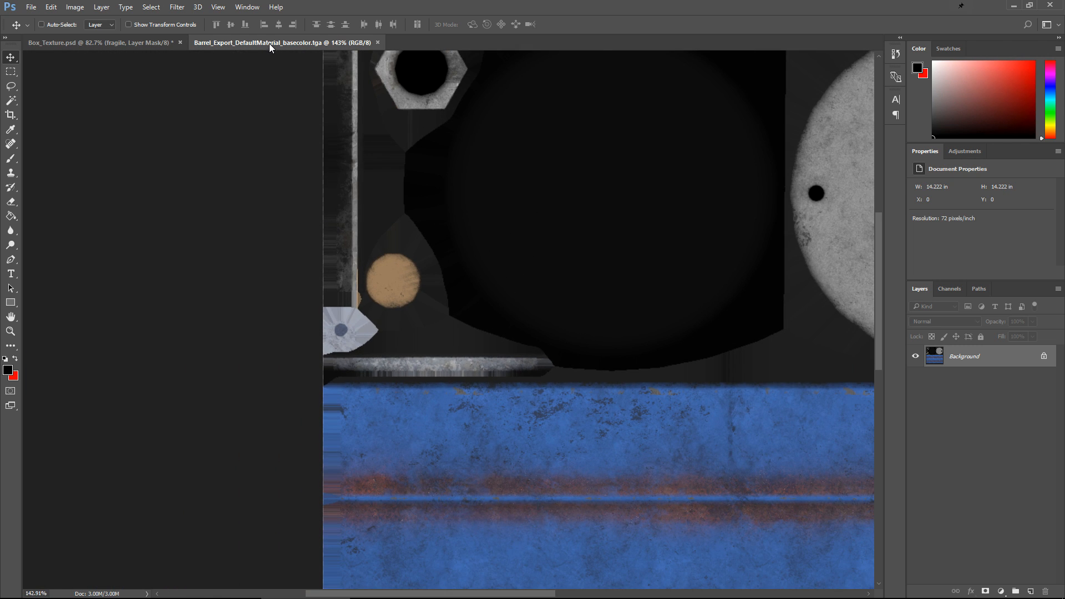
left_click(179, 8)
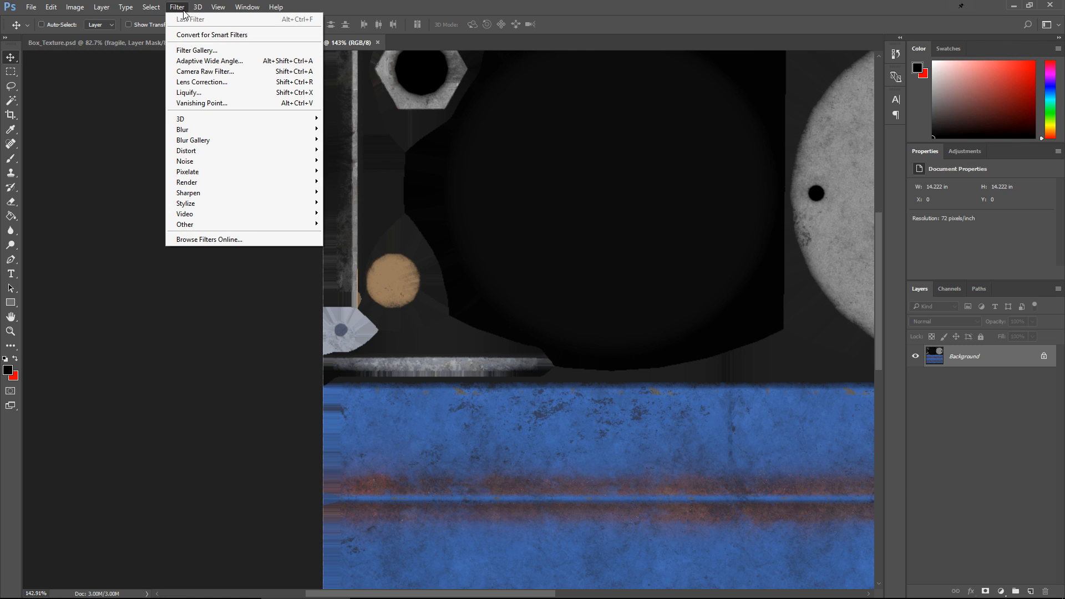
left_click(324, 5)
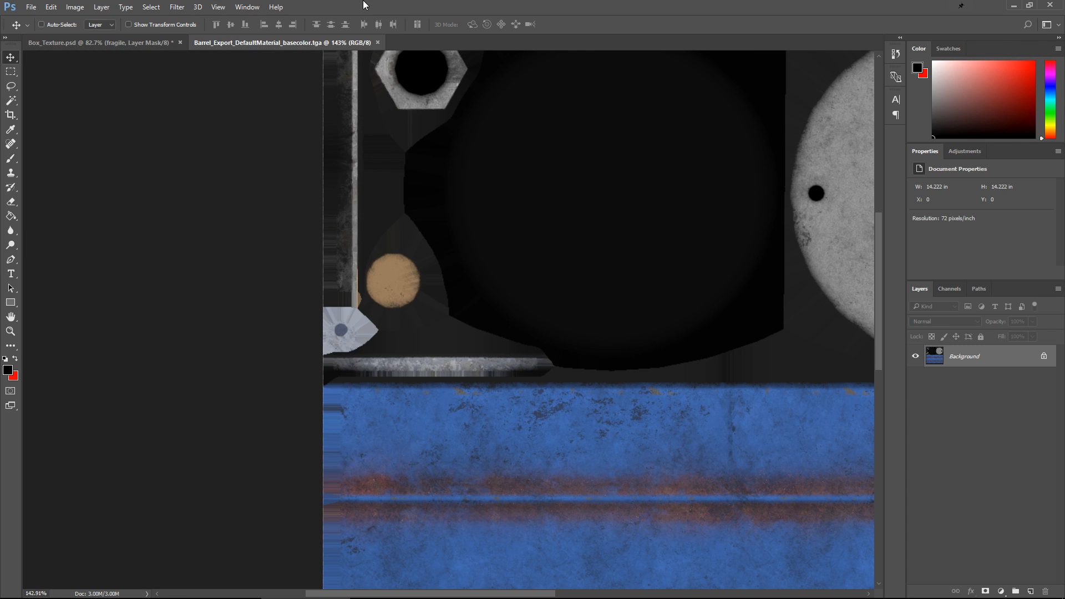
Examine the padding around the UV islands and along the outer edges of the base color texture
scroll(446, 172, "down", 3, "alt")
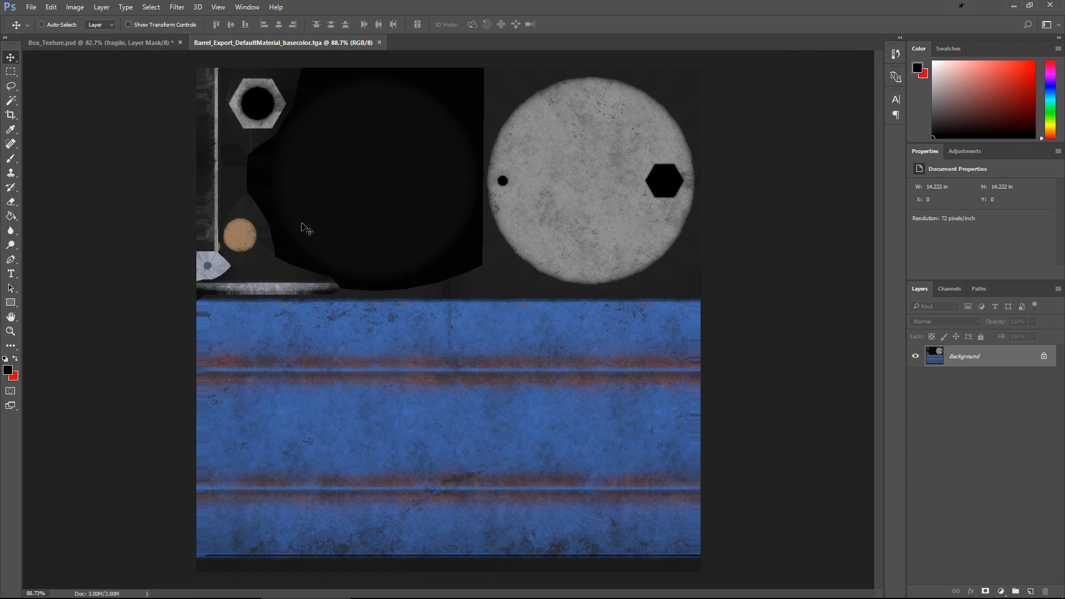
scroll(228, 114, "up", 2, "alt")
scroll(317, 186, "up", 2, "alt")
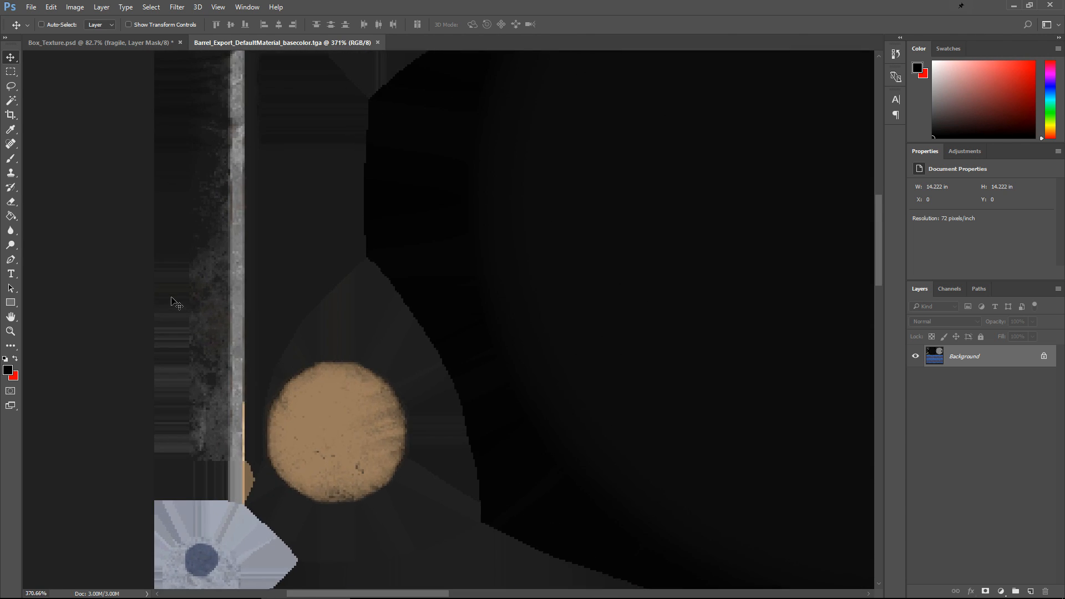
scroll(347, 265, "down", 2, "alt")
scroll(389, 265, "down", 3, "alt")
scroll(529, 209, "up", 2, "alt")
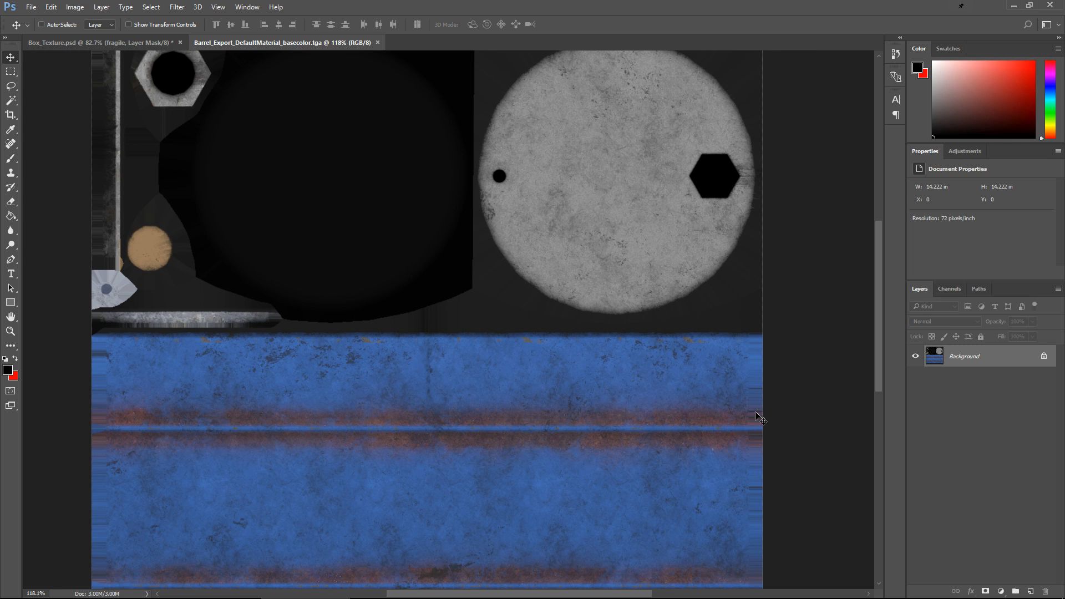
scroll(760, 422, "up", 6, "alt")
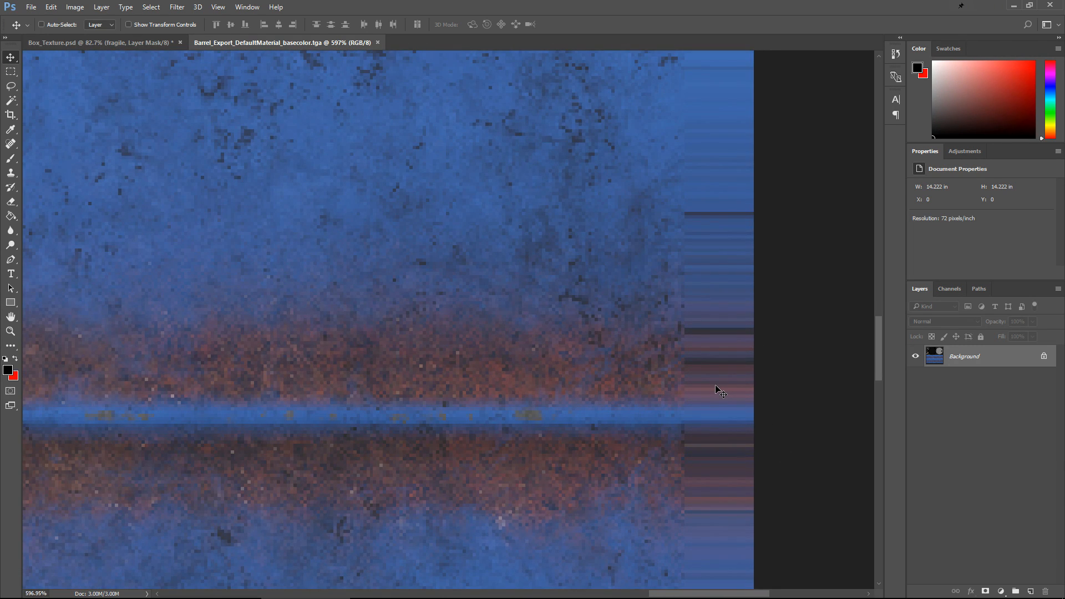
scroll(680, 379, "down", 8, "alt")
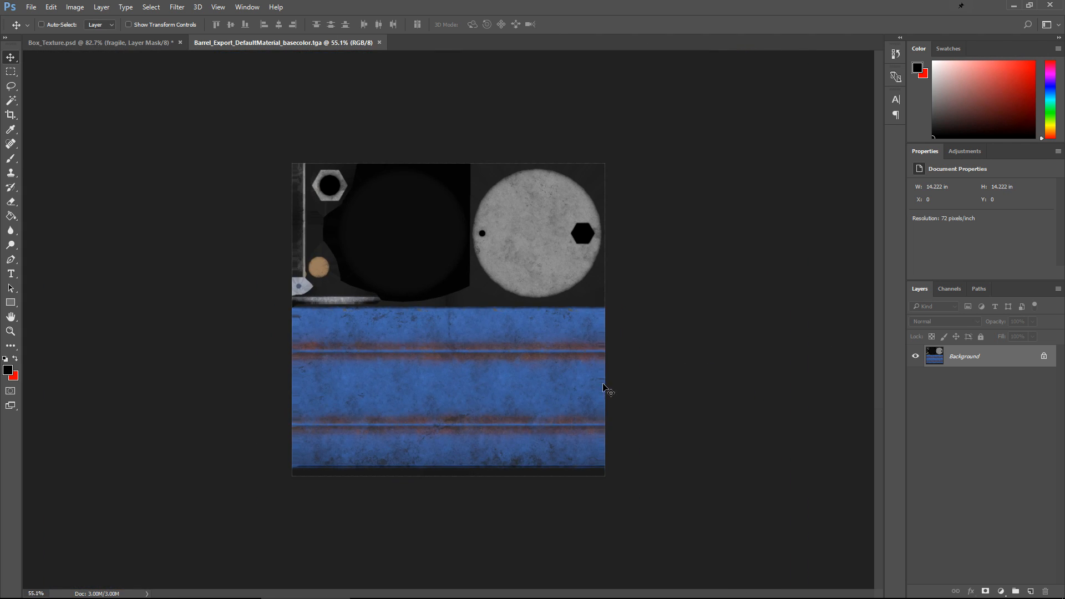
scroll(351, 403, "up", 2, "alt")
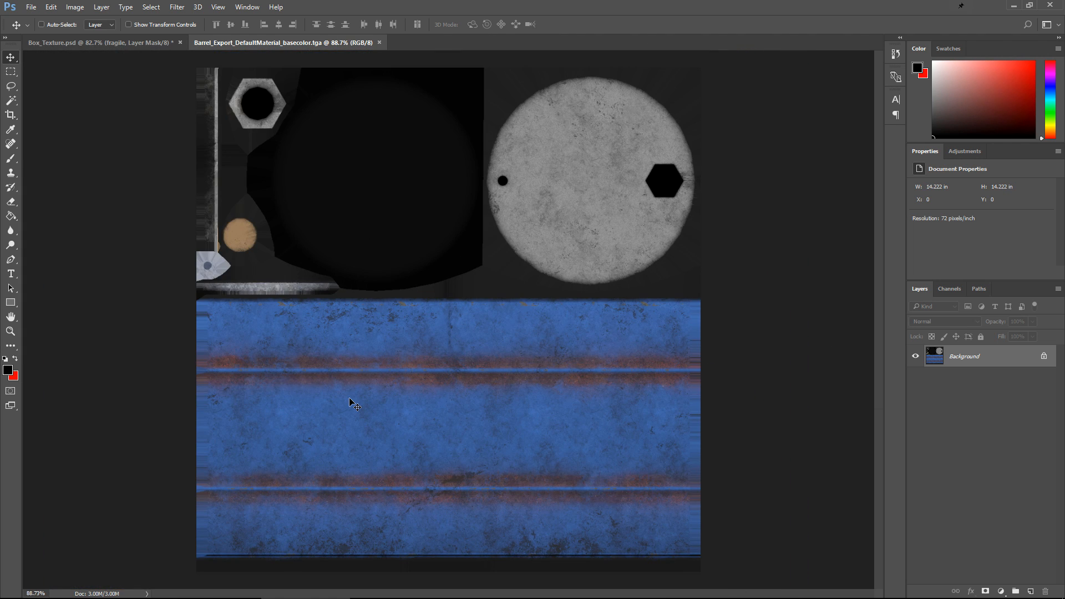